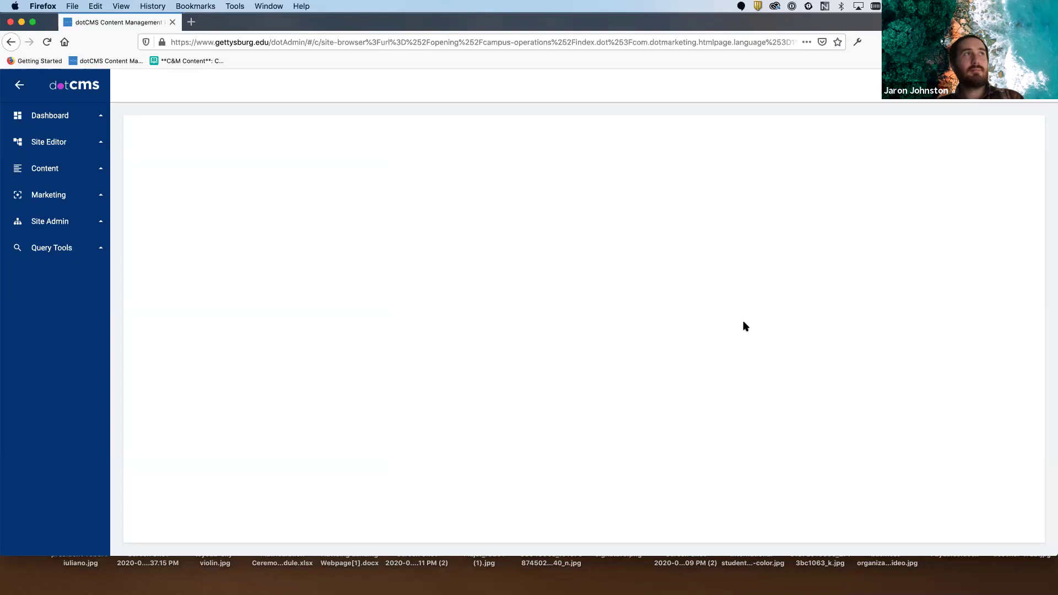
# - Show Dashboard (Legacy) from the sidebar to list the five Gettysburg sites and page views
pyautogui.click(71, 115)
pyautogui.click(55, 141)
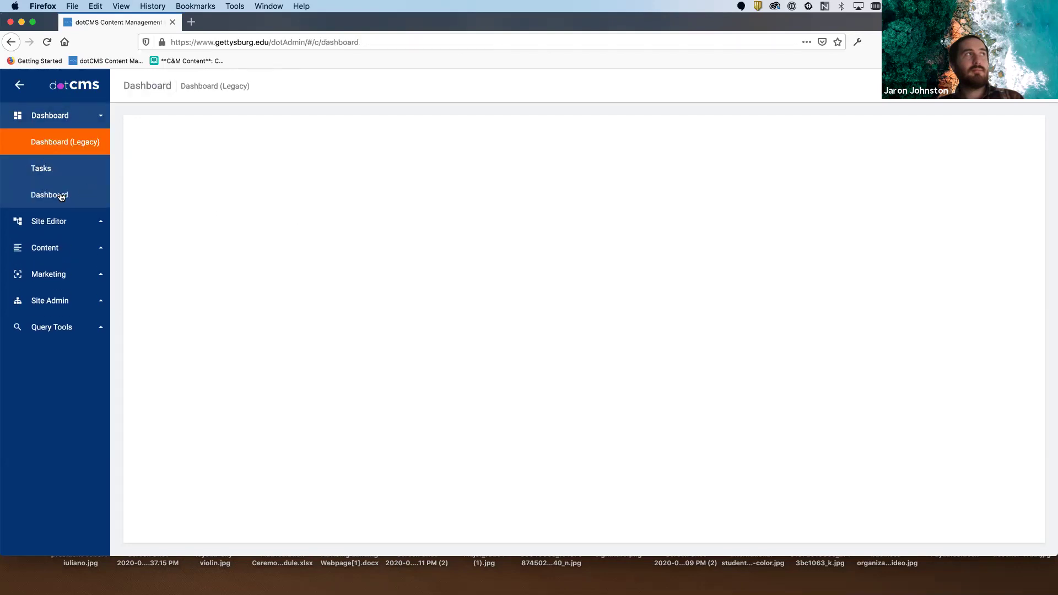
pyautogui.click(88, 195)
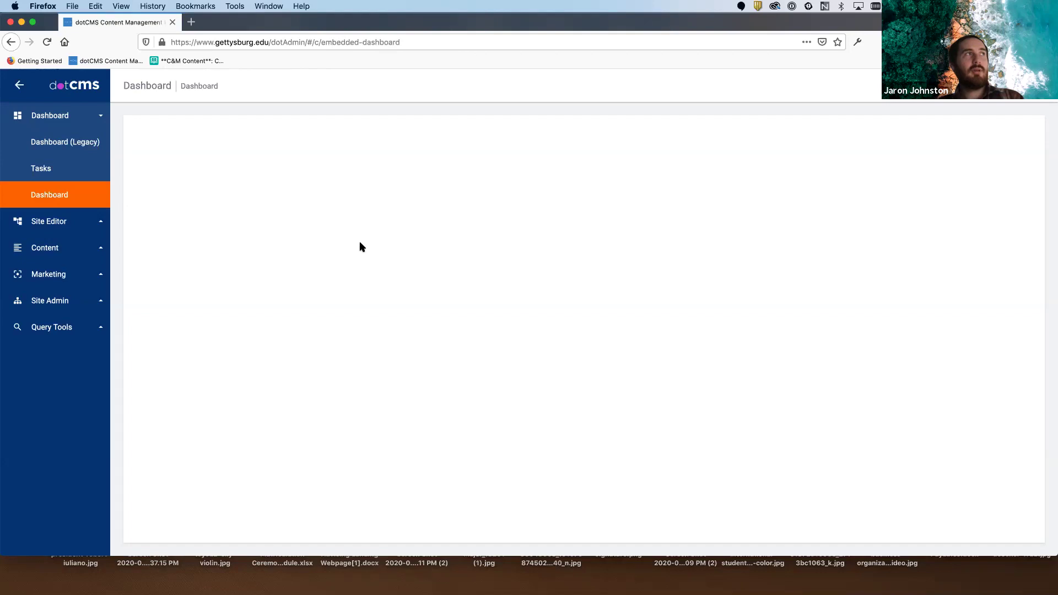
pyautogui.click(77, 194)
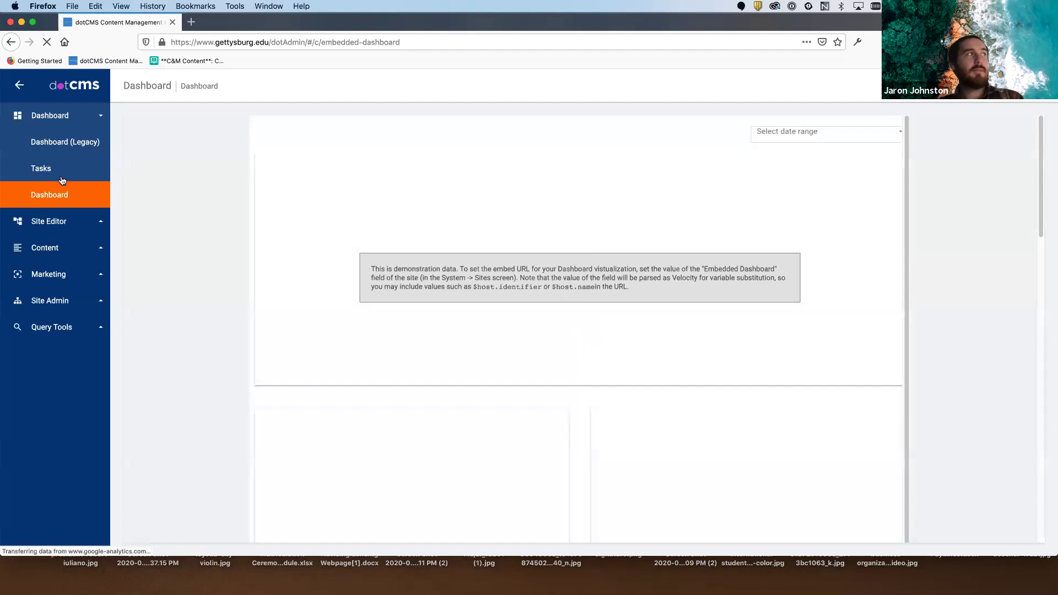
pyautogui.click(68, 119)
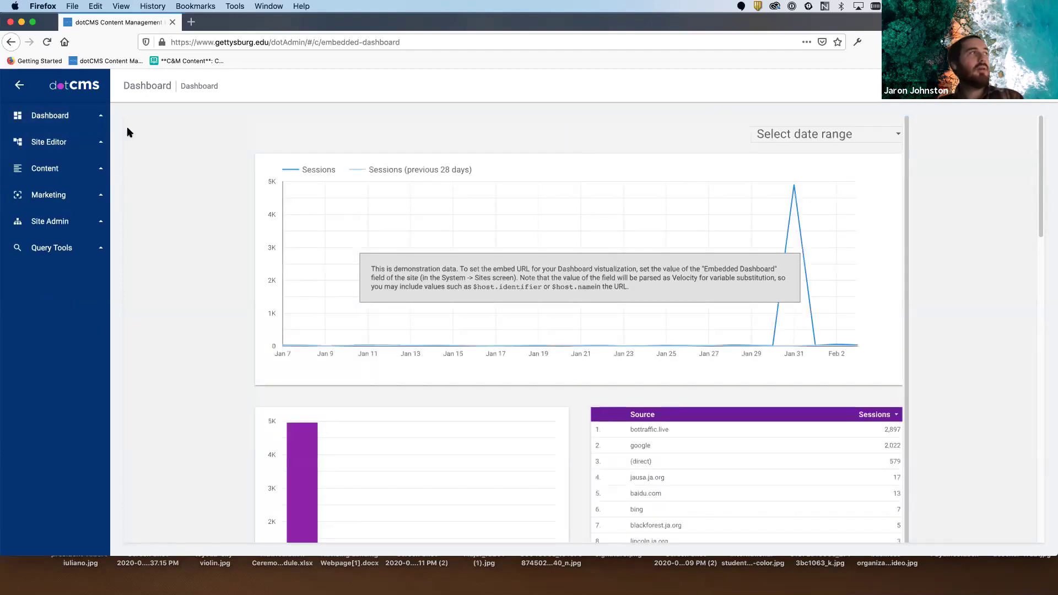
pyautogui.click(101, 119)
pyautogui.click(78, 141)
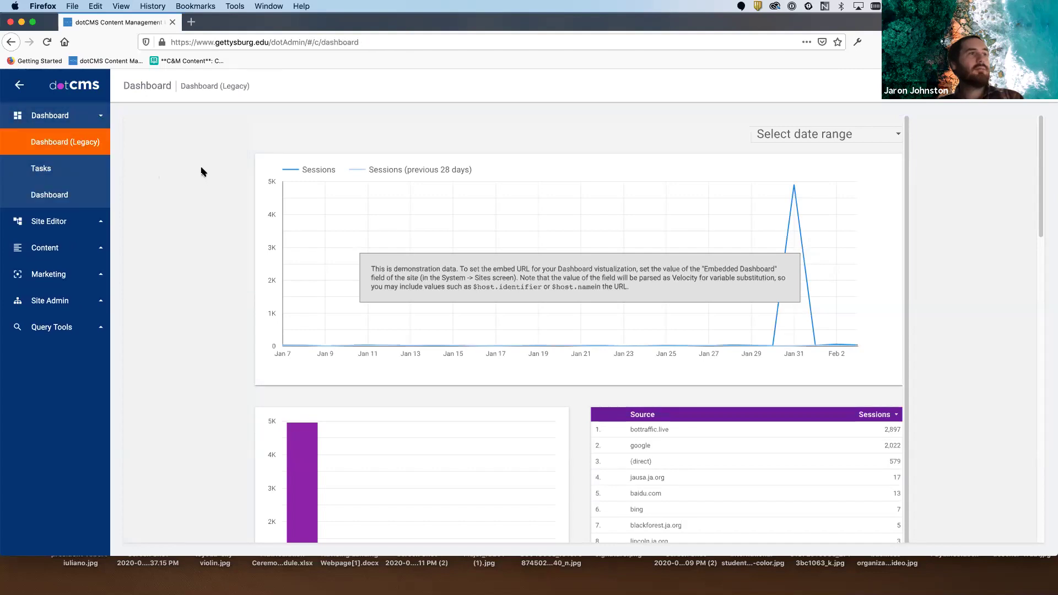
pyautogui.click(78, 143)
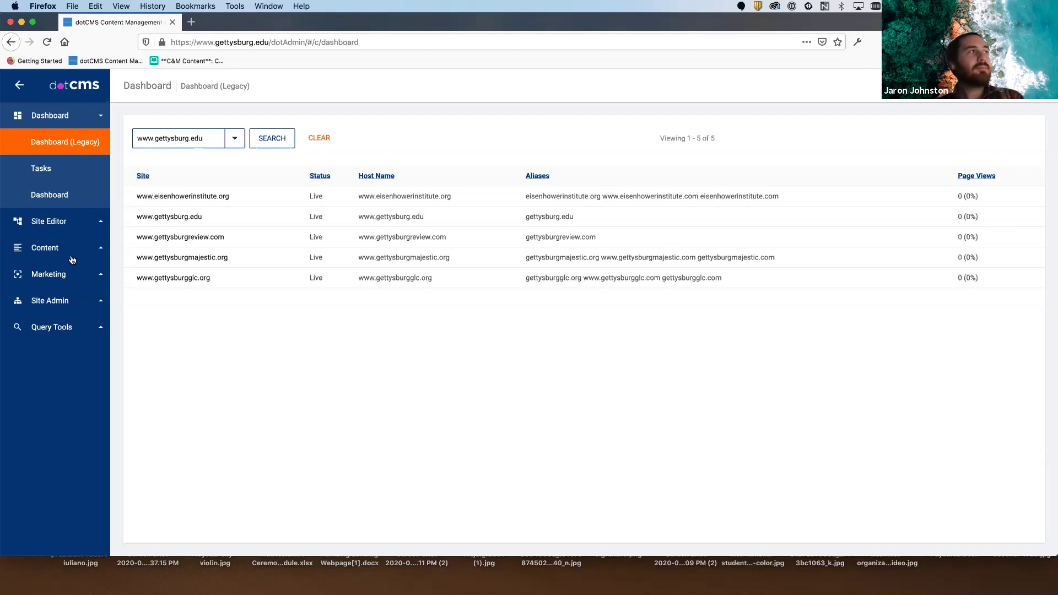
pyautogui.click(56, 223)
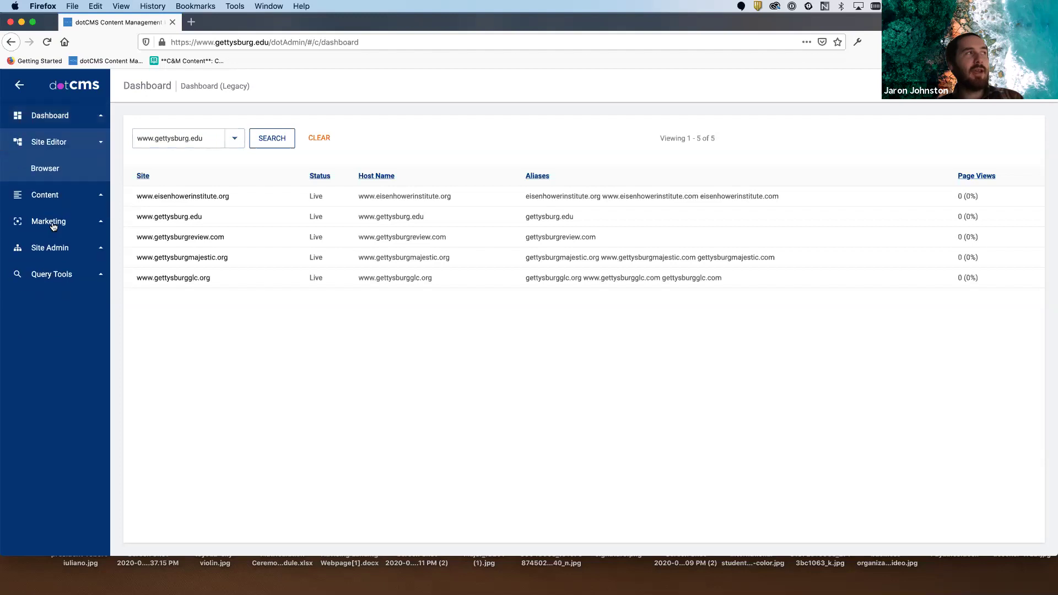
pyautogui.click(51, 170)
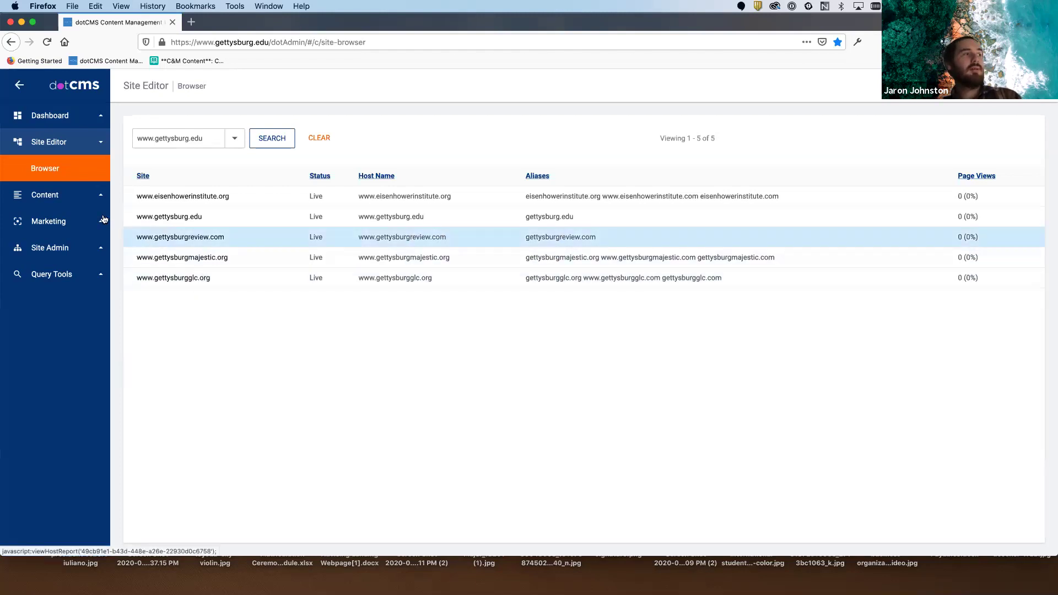
pyautogui.click(82, 185)
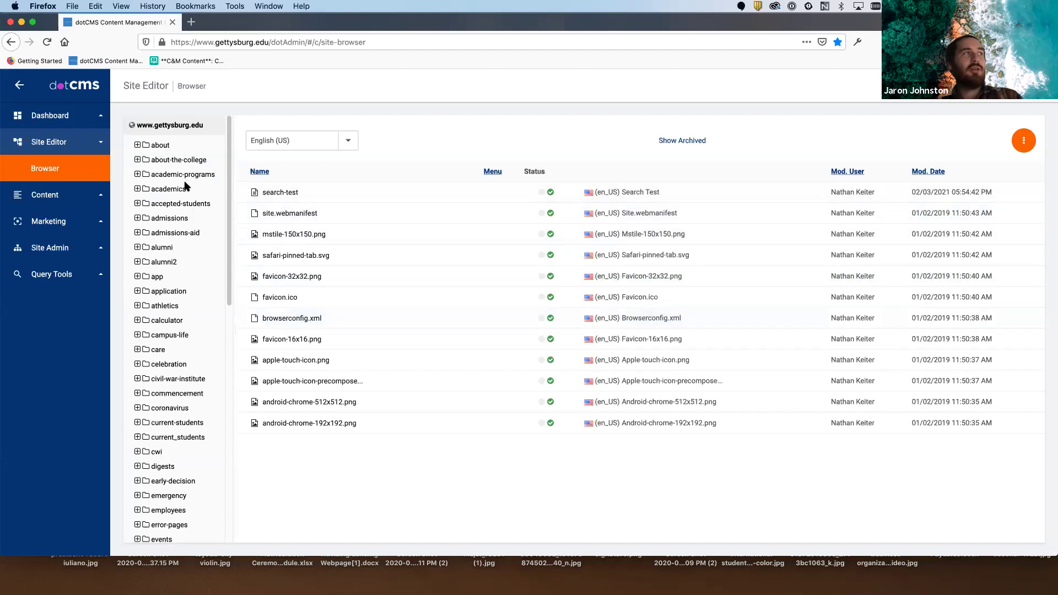
pyautogui.scroll(-10, 188, 193)
pyautogui.scroll(10, 189, 197)
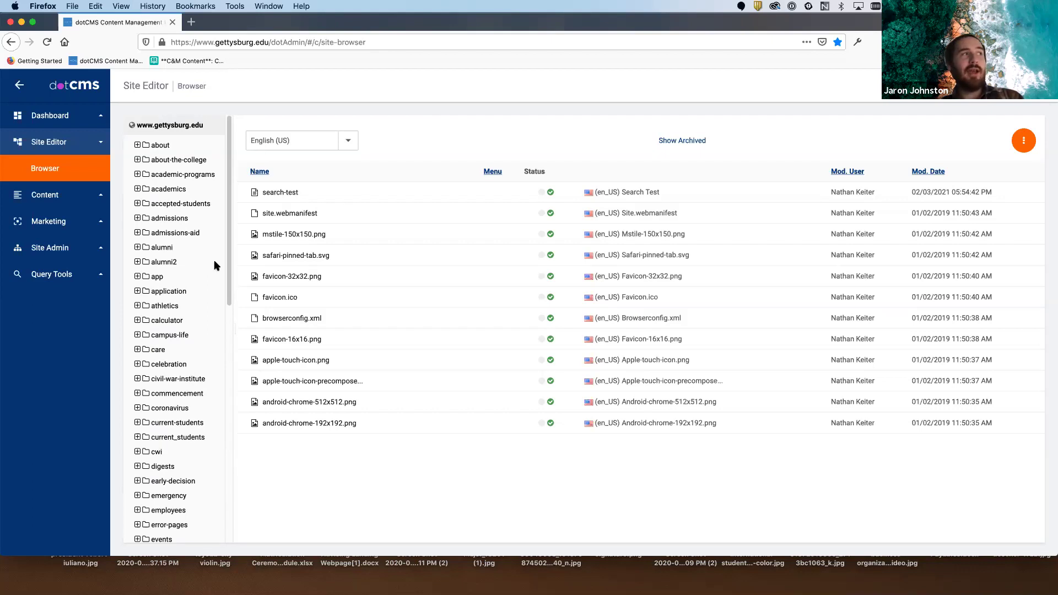
pyautogui.scroll(-5, 216, 265)
pyautogui.scroll(-10, 216, 266)
pyautogui.scroll(12, 216, 274)
pyautogui.scroll(3, 216, 274)
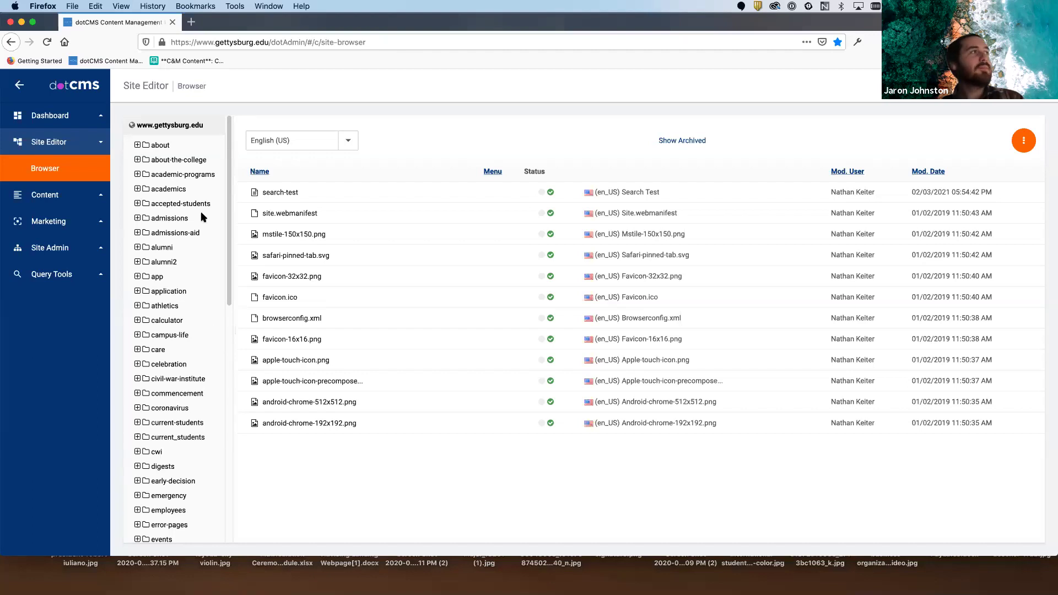
pyautogui.scroll(-10, 208, 240)
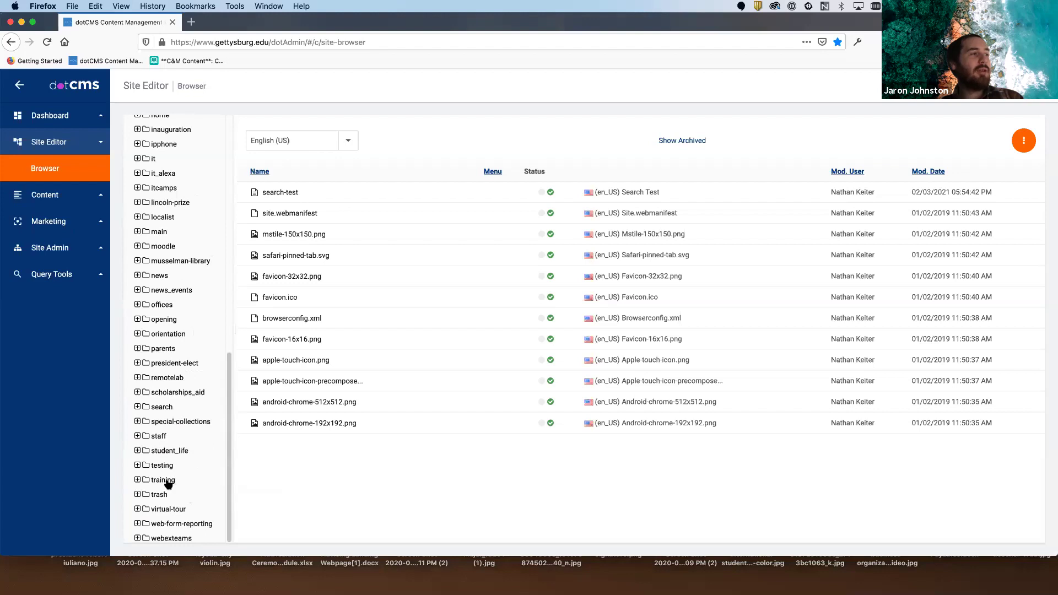
# - Go to training > users > your own user folder and bring up the add-new-item options
pyautogui.click(164, 480)
pyautogui.scroll(-1, 202, 490)
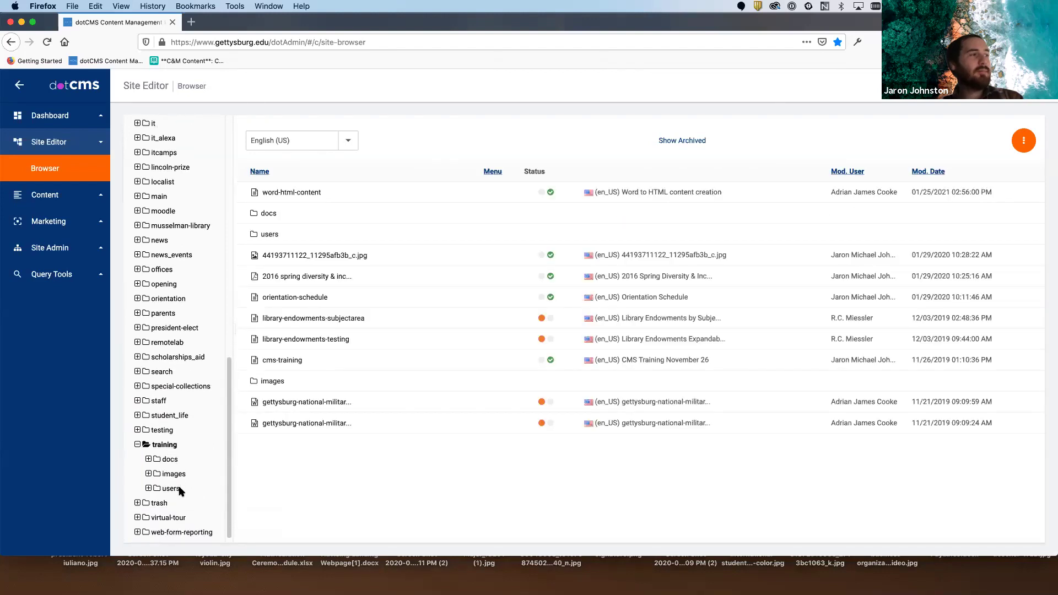
pyautogui.click(180, 490)
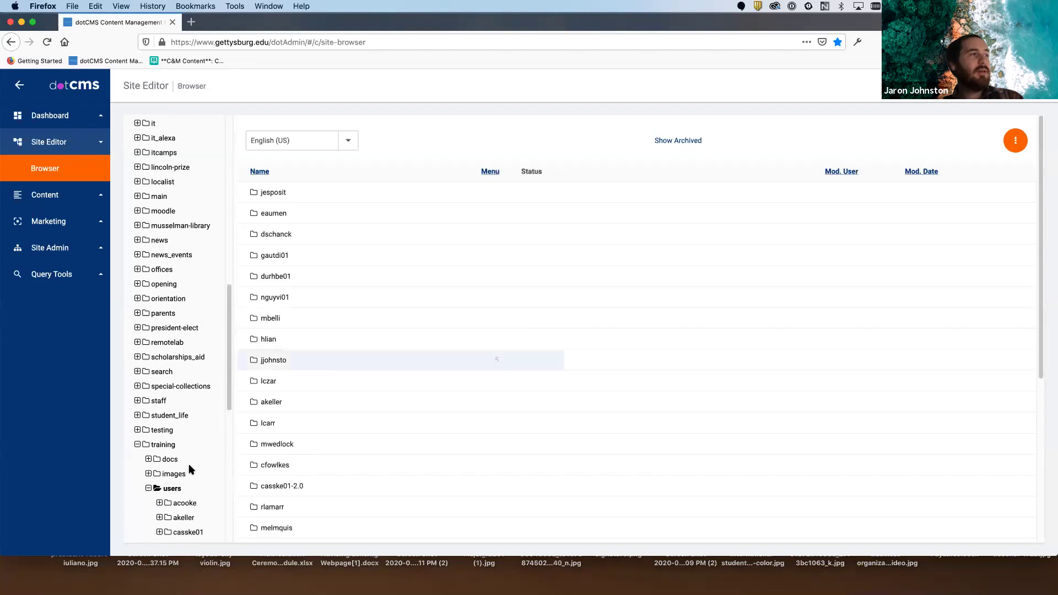
pyautogui.scroll(-3, 198, 319)
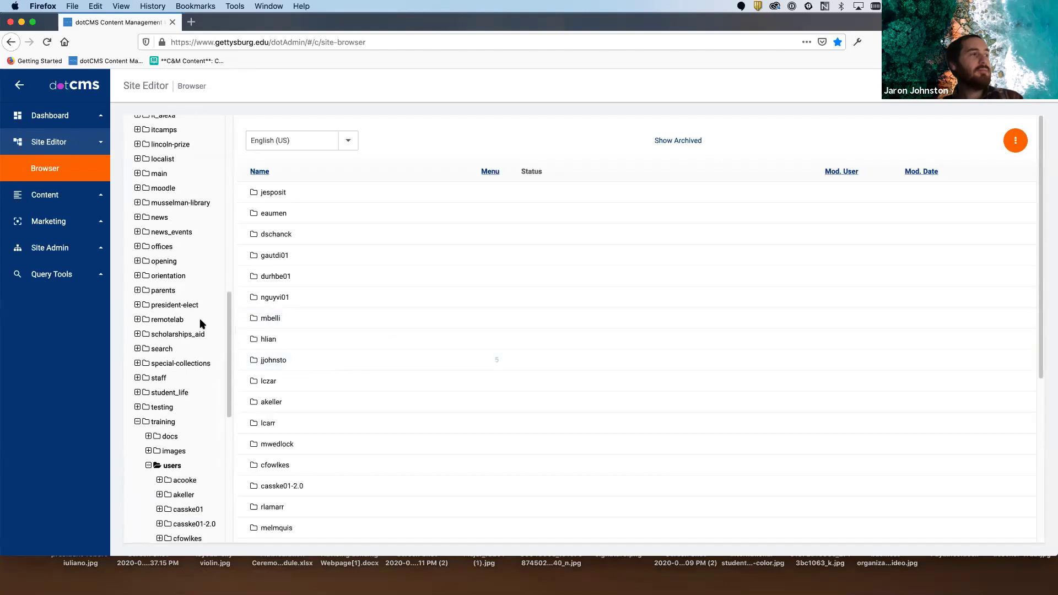
pyautogui.click(278, 368)
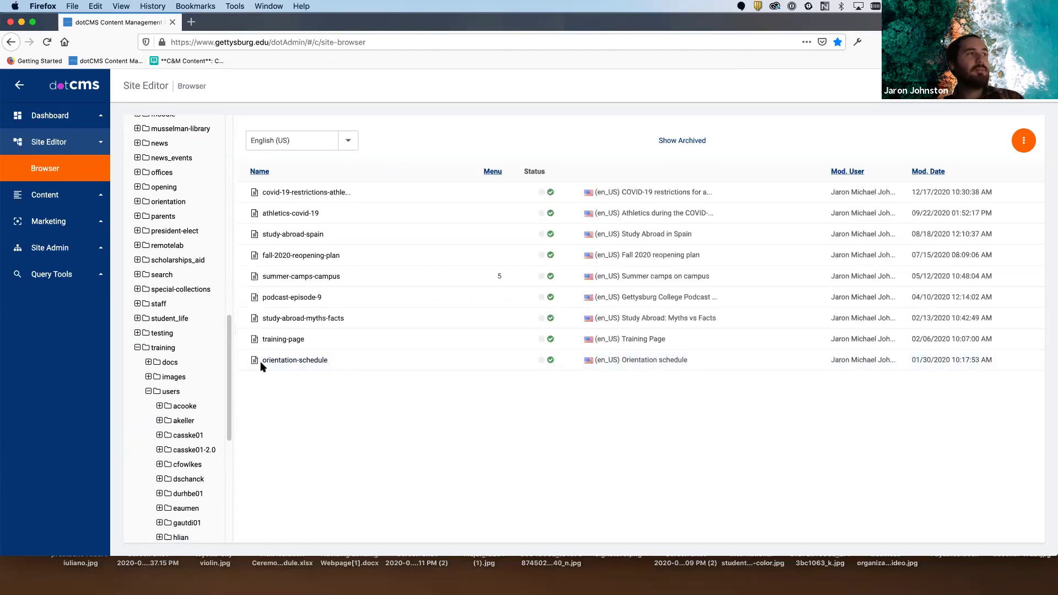
pyautogui.scroll(-1, 178, 336)
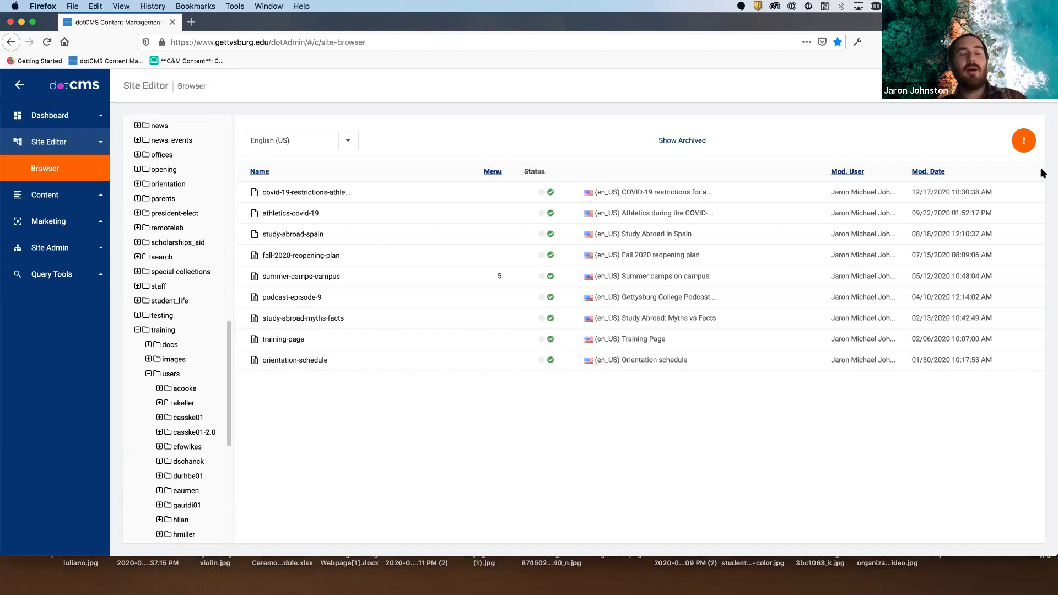
pyautogui.click(1023, 141)
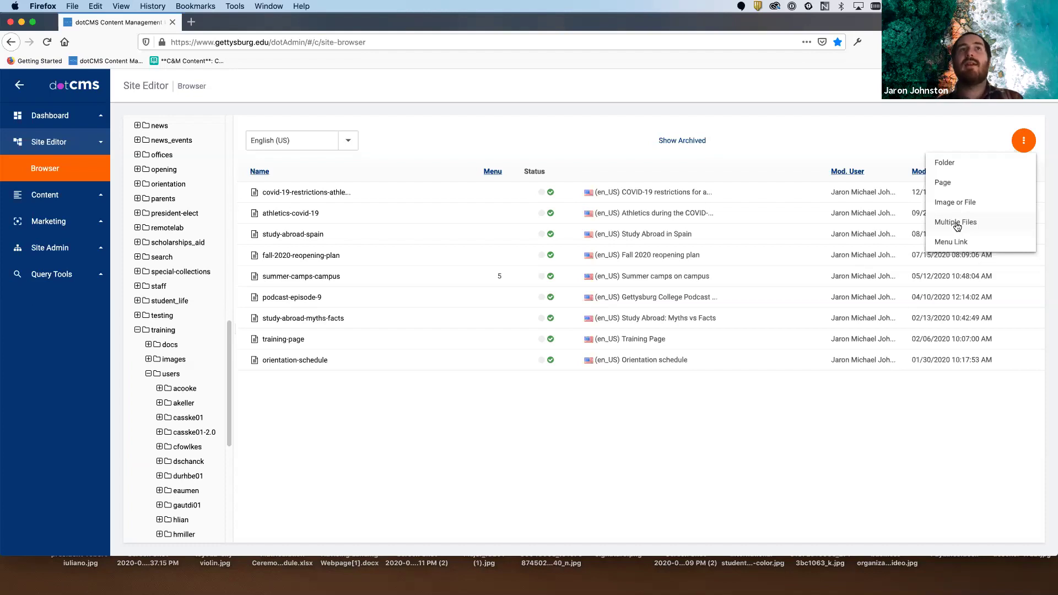
# - Start a new Page using the 0 Gettysburg Page Asset type
pyautogui.click(938, 181)
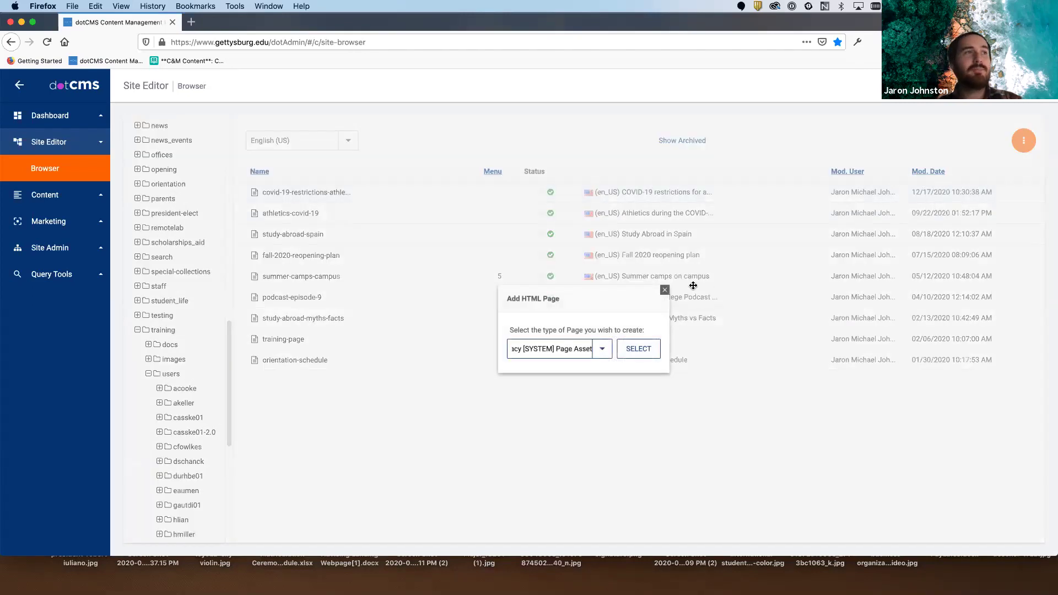
pyautogui.click(601, 348)
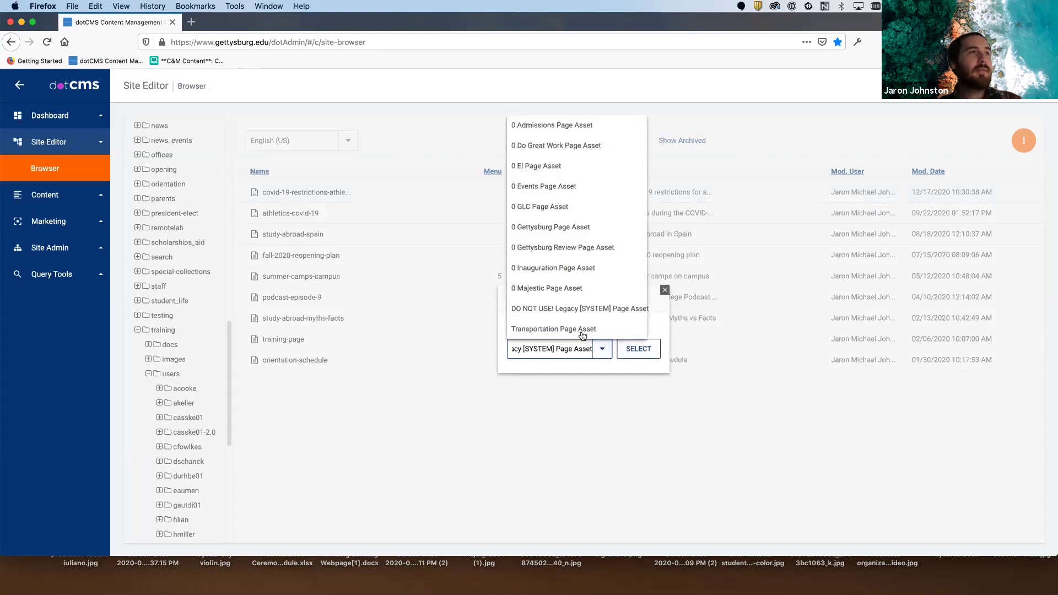
pyautogui.click(570, 227)
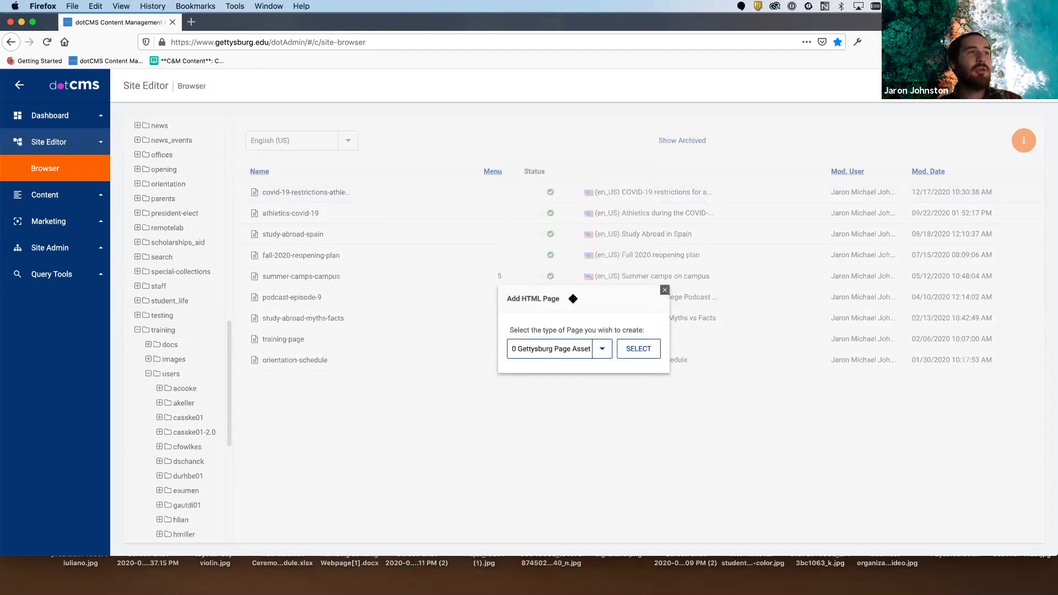
pyautogui.click(639, 349)
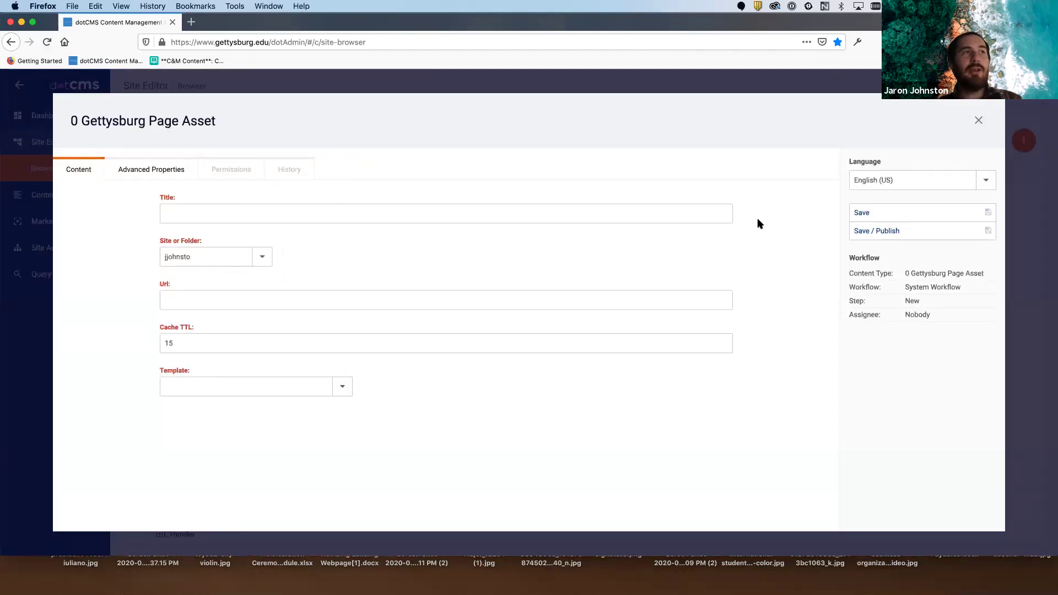
# - Title the page 'COVID-19 restrictions on campus' so the Url auto-fills as covid-19-restrictions-on-campus
pyautogui.click(645, 212)
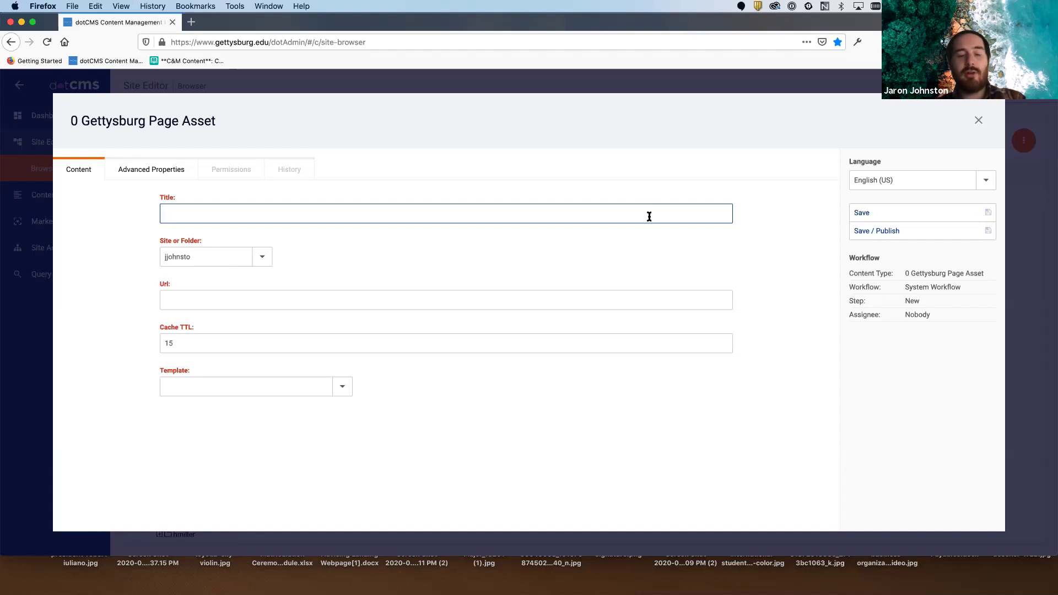
pyautogui.write('COVID-19 restrictions on campus')
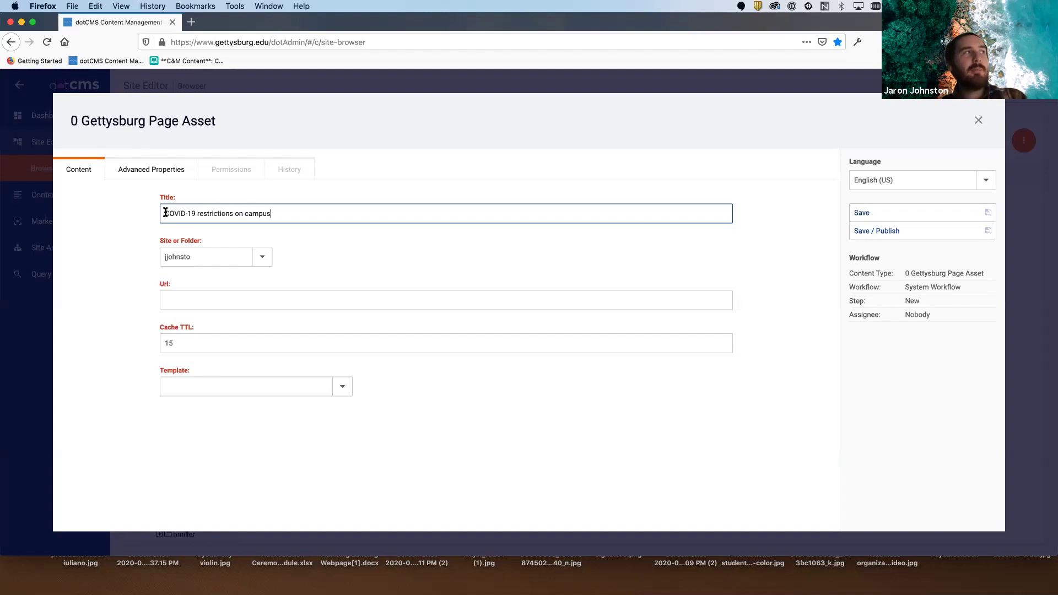
pyautogui.moveTo(164, 213); pyautogui.dragTo(286, 208)
pyautogui.click(307, 211)
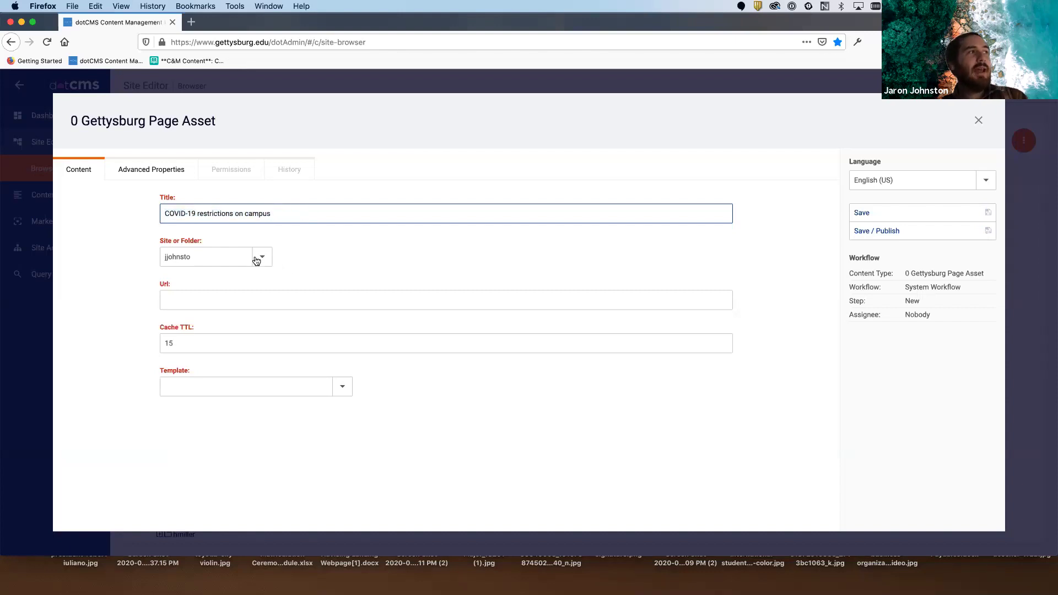
pyautogui.moveTo(158, 238); pyautogui.dragTo(210, 240)
pyautogui.click(213, 240)
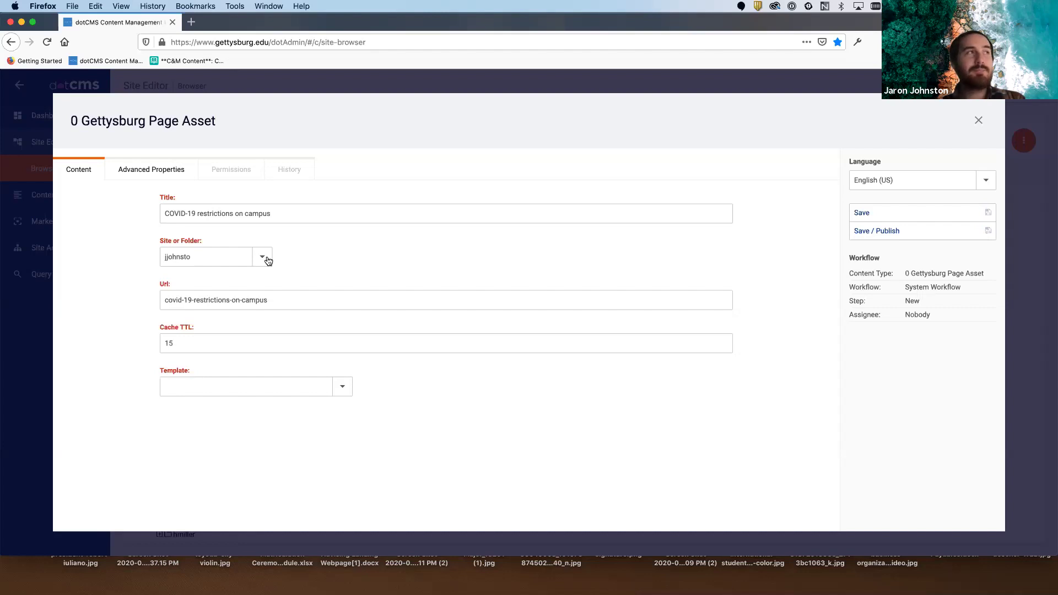
pyautogui.click(265, 258)
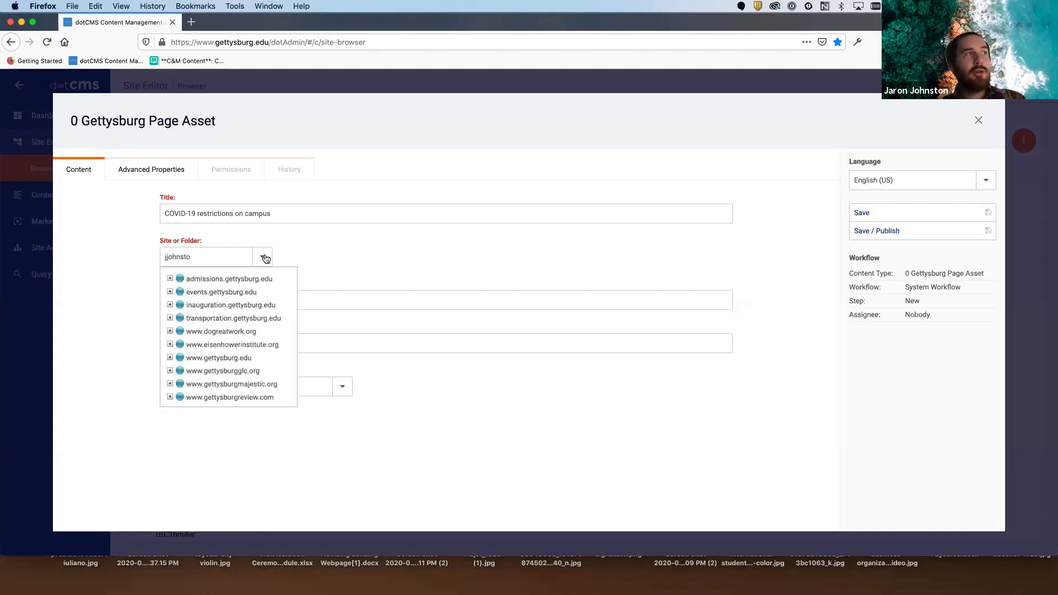
pyautogui.click(170, 358)
pyautogui.scroll(-1, 231, 338)
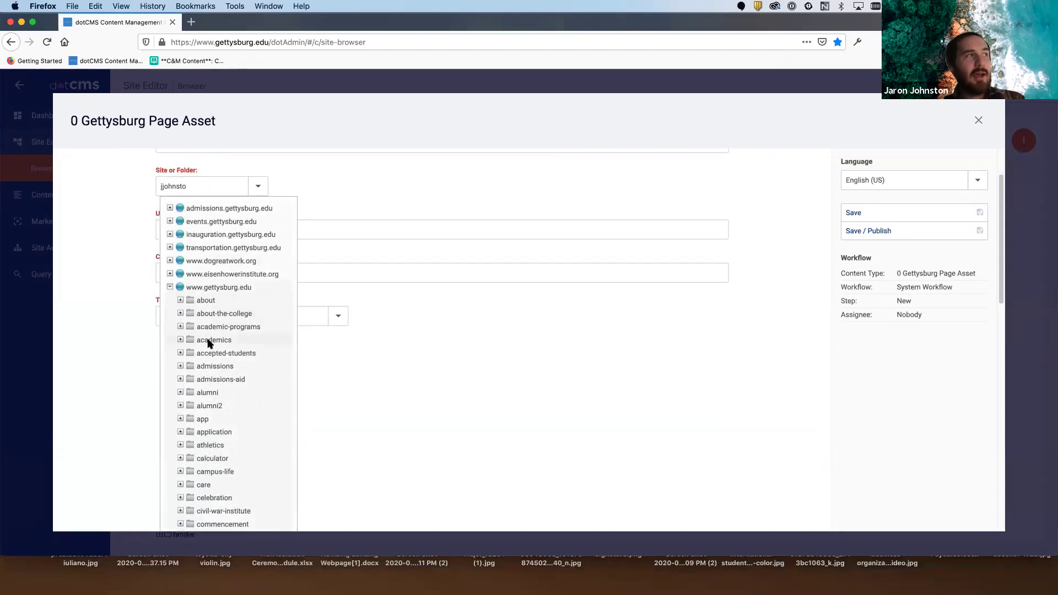
pyautogui.scroll(-3, 209, 342)
pyautogui.scroll(-7, 210, 342)
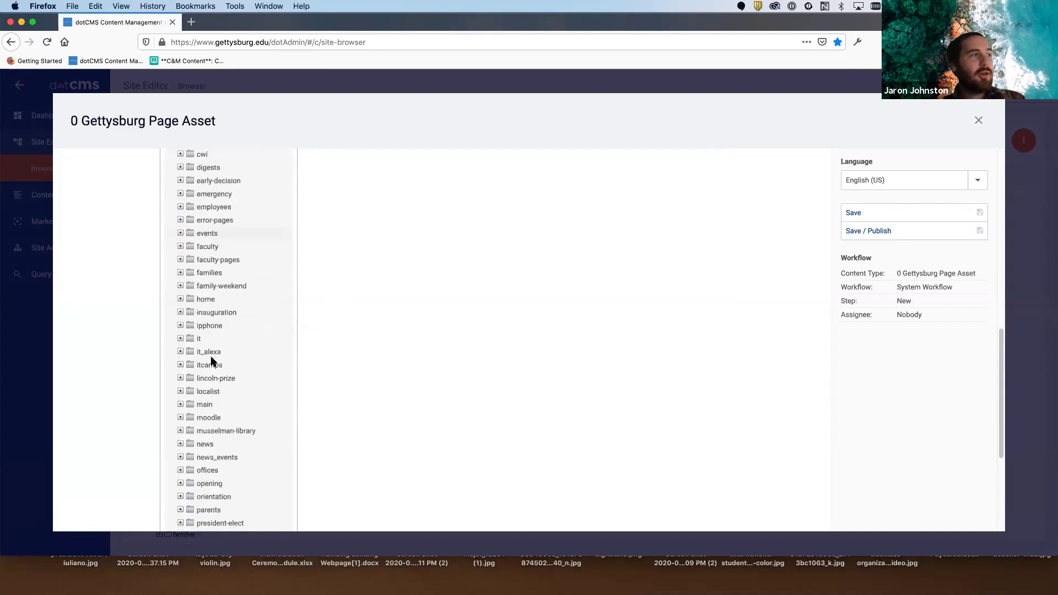
pyautogui.scroll(-4, 211, 360)
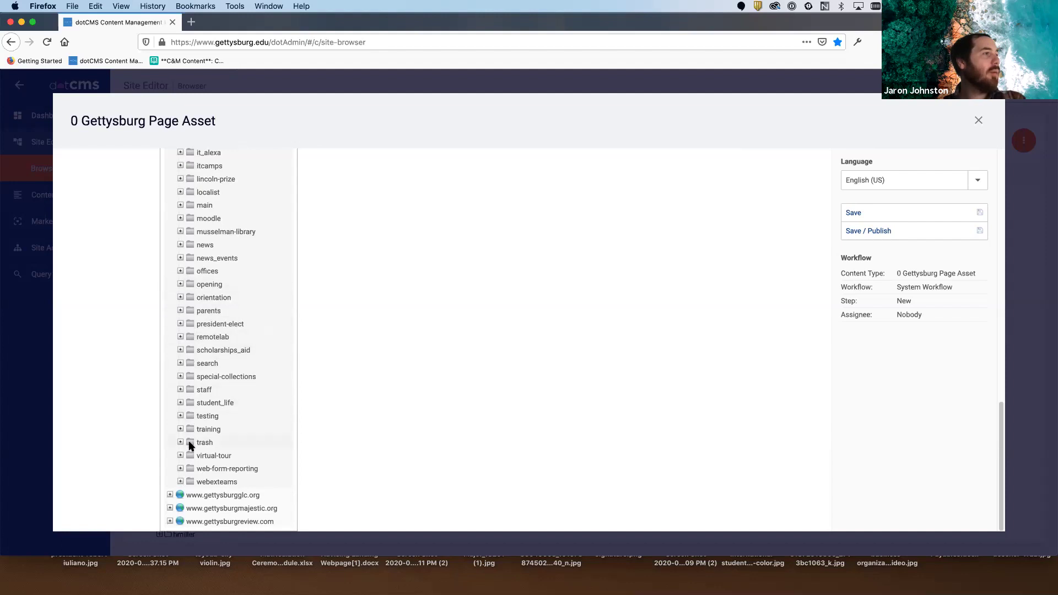
pyautogui.click(180, 429)
pyautogui.scroll(-2, 235, 422)
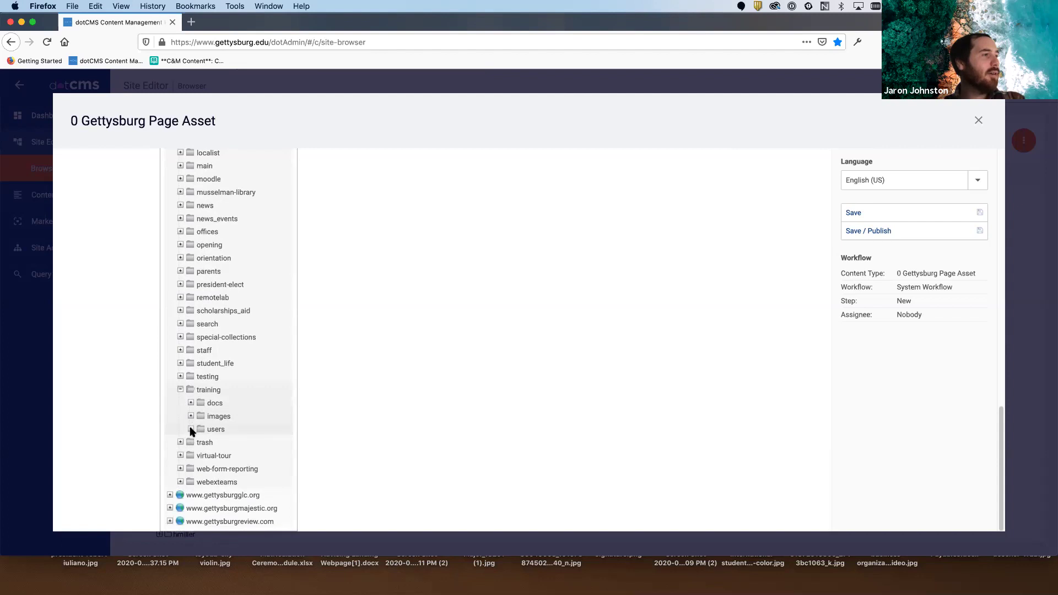
pyautogui.click(190, 429)
pyautogui.scroll(-8, 234, 413)
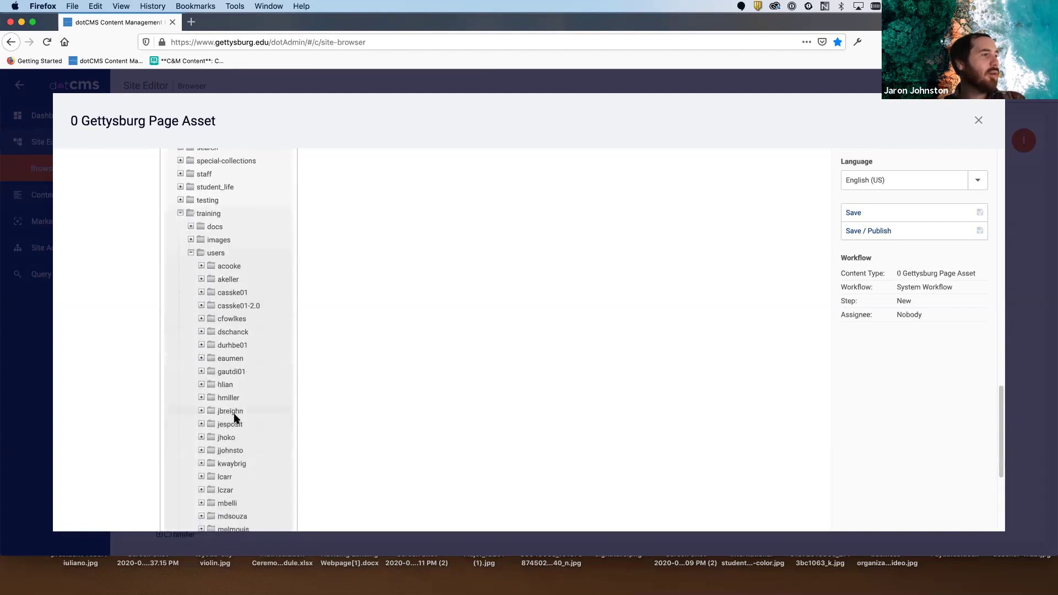
pyautogui.click(202, 450)
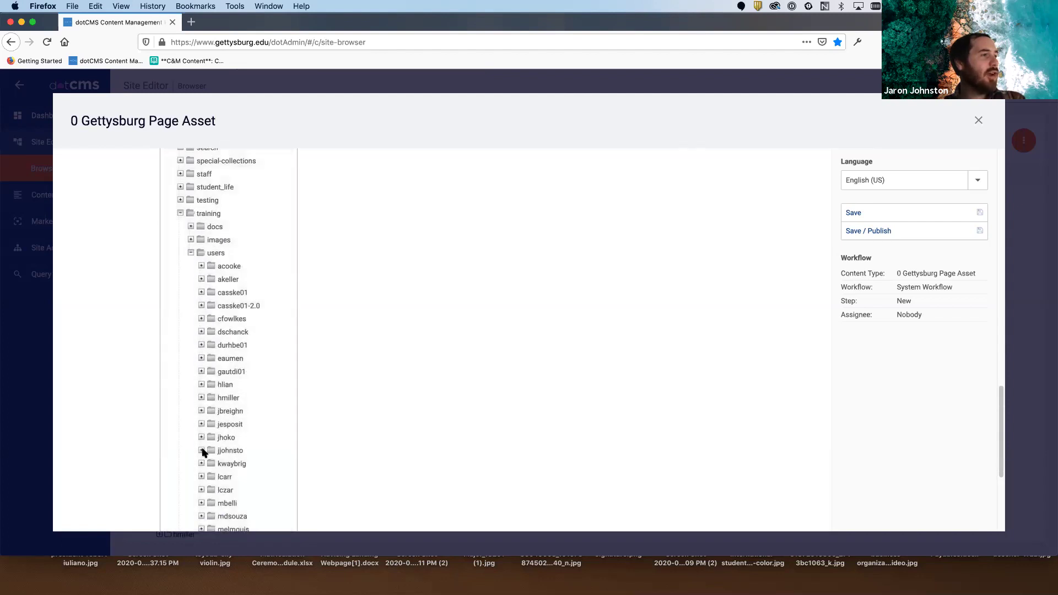
pyautogui.click(232, 451)
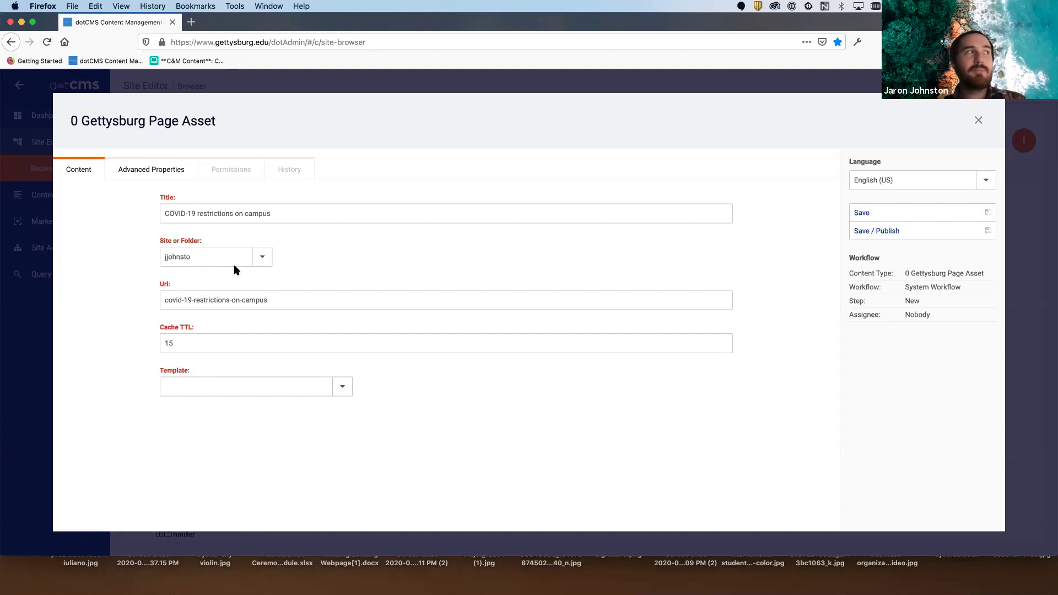
# - Shorten the page Url from covid-19-restrictions-on-campus to covid-19-restrictions-campus
pyautogui.click(198, 300)
pyautogui.moveTo(275, 300); pyautogui.dragTo(122, 294)
pyautogui.click(187, 297)
pyautogui.click(300, 302)
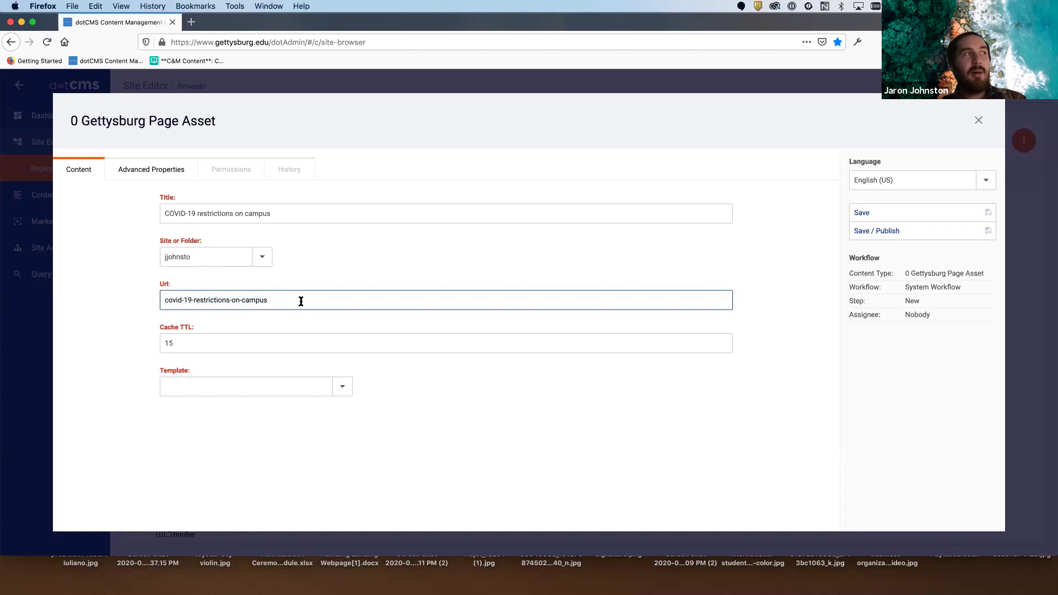
pyautogui.moveTo(283, 215); pyautogui.dragTo(141, 215)
pyautogui.click(292, 210)
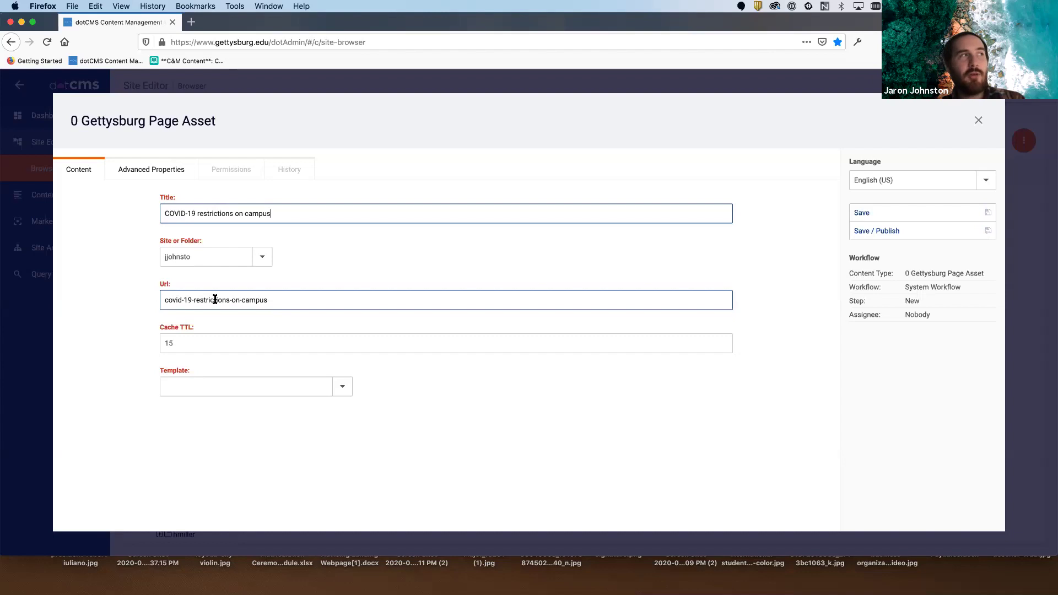
pyautogui.click(238, 300)
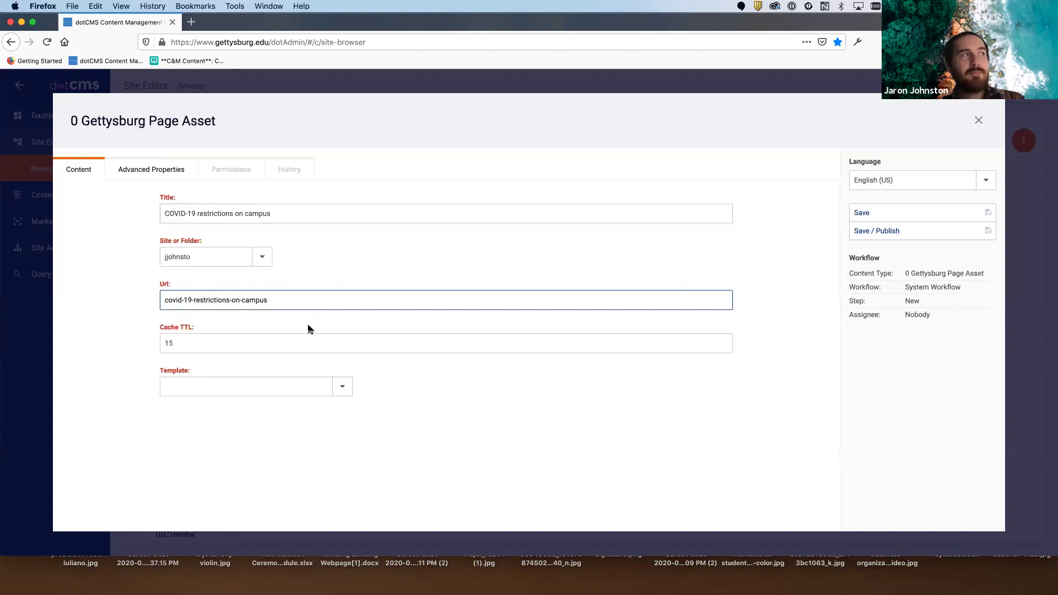
pyautogui.press('Delete')
pyautogui.press('Delete')
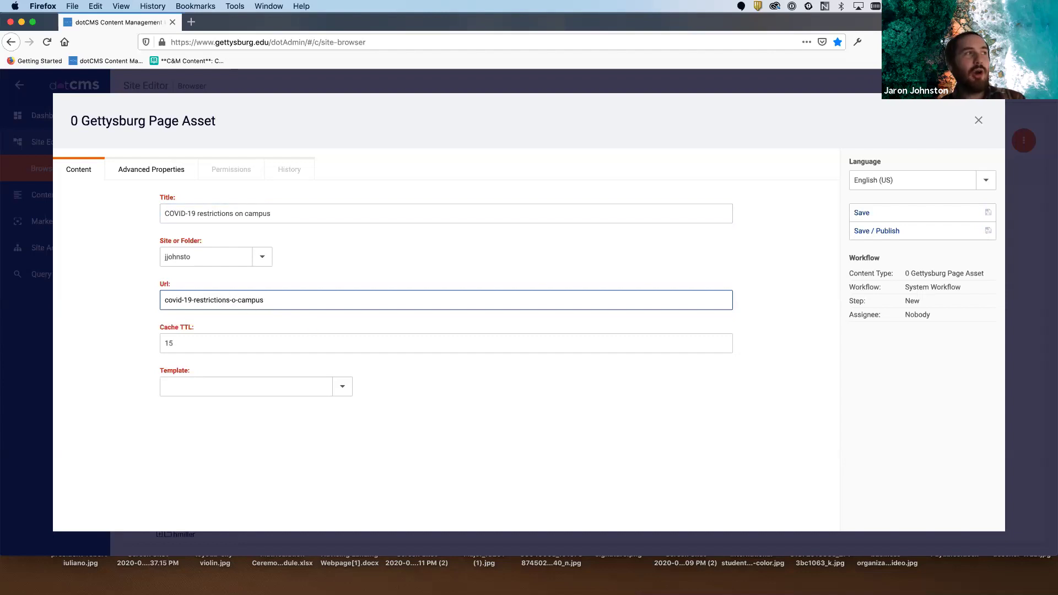
pyautogui.press('Delete')
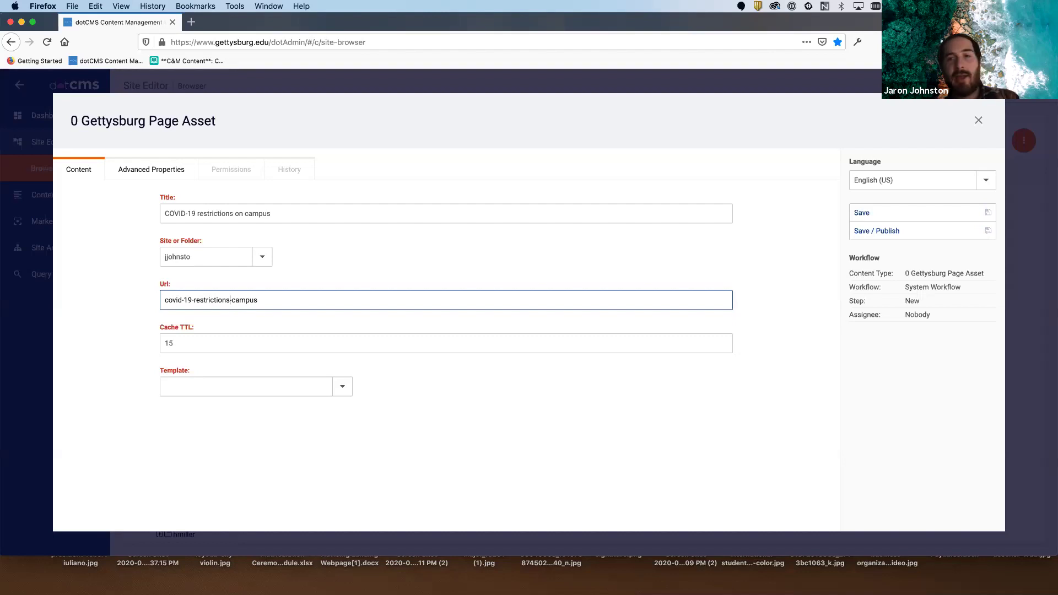
pyautogui.write('-')
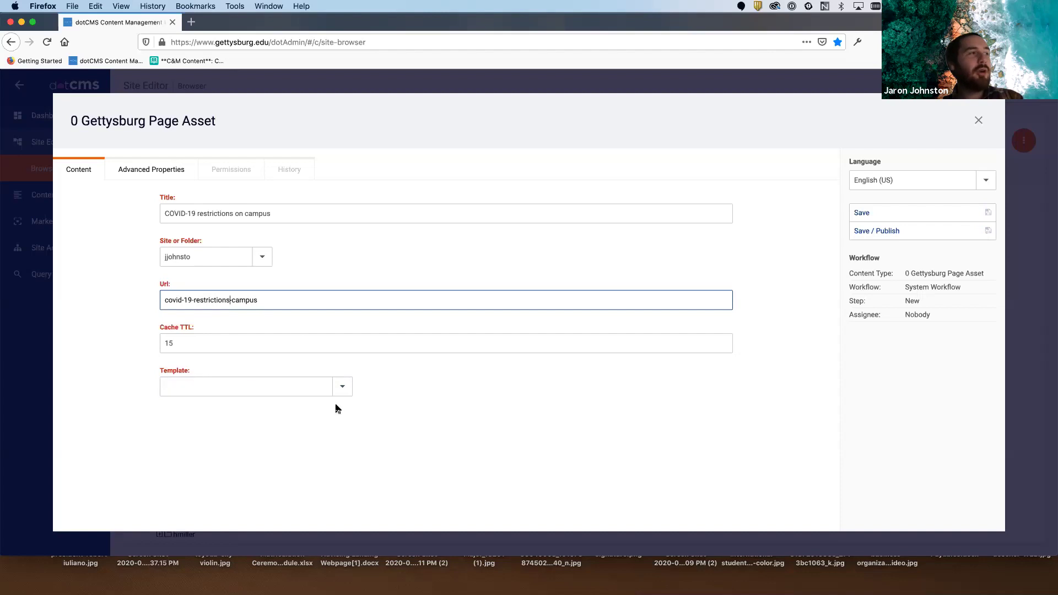
# - Try the 0 Office Secondary Page - 2col -2020, then 0 Department Secondary Page 2 col - 2020 templates
pyautogui.click(343, 390)
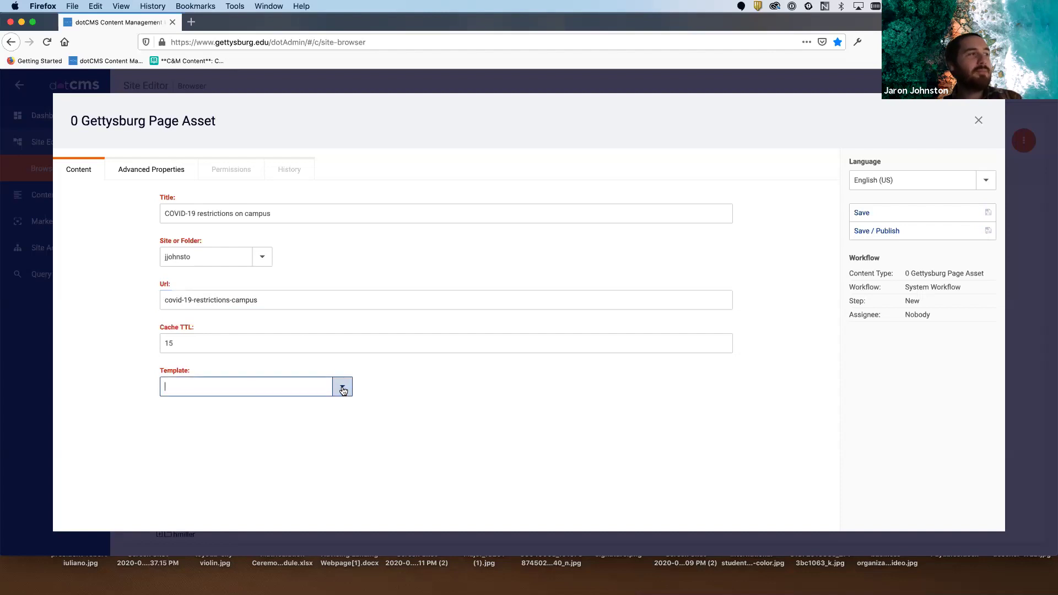
pyautogui.click(343, 389)
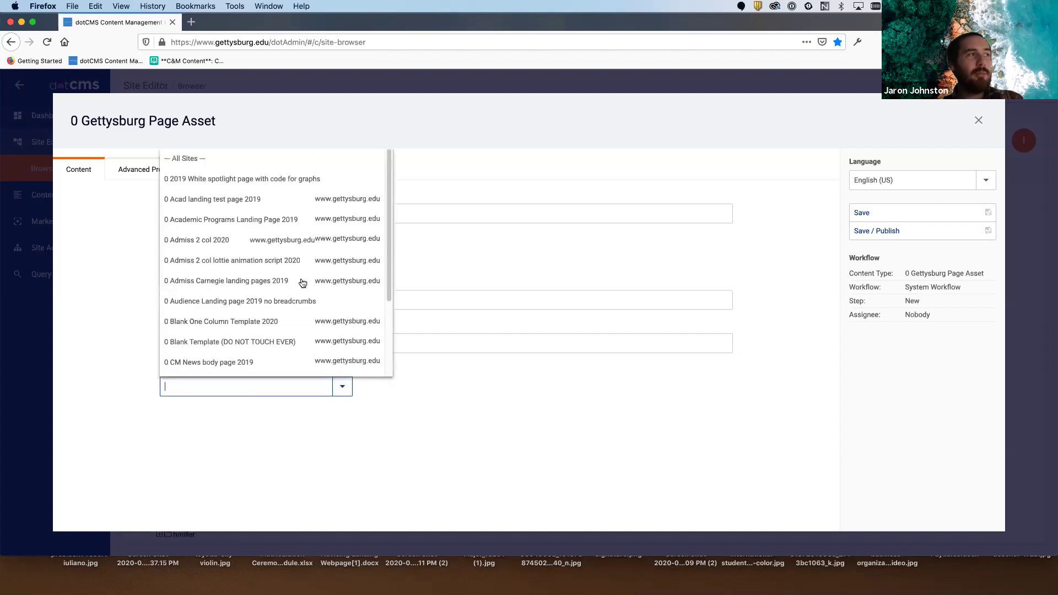
pyautogui.write('0')
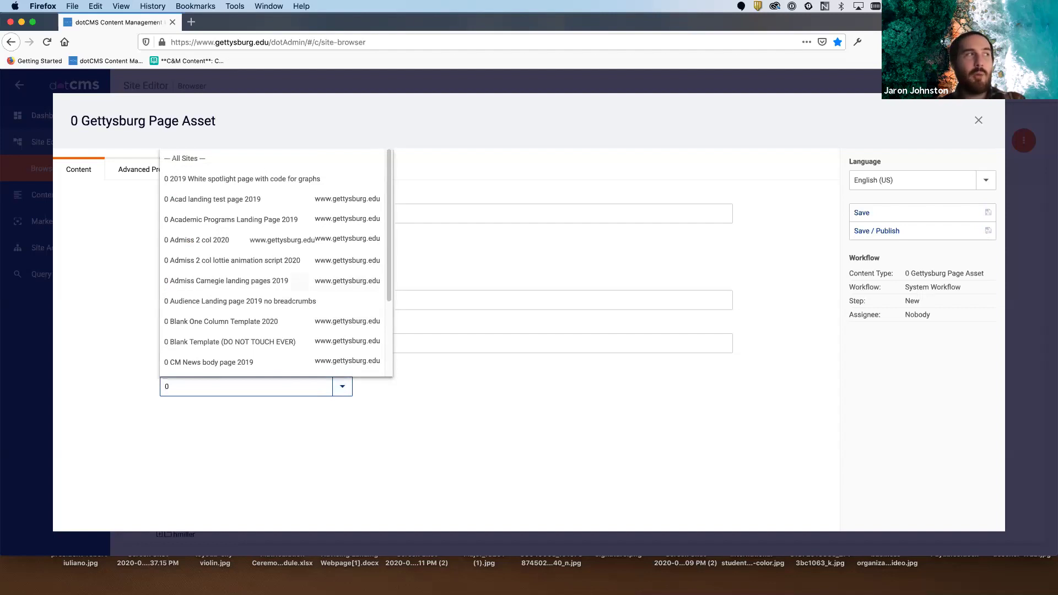
pyautogui.write(' office')
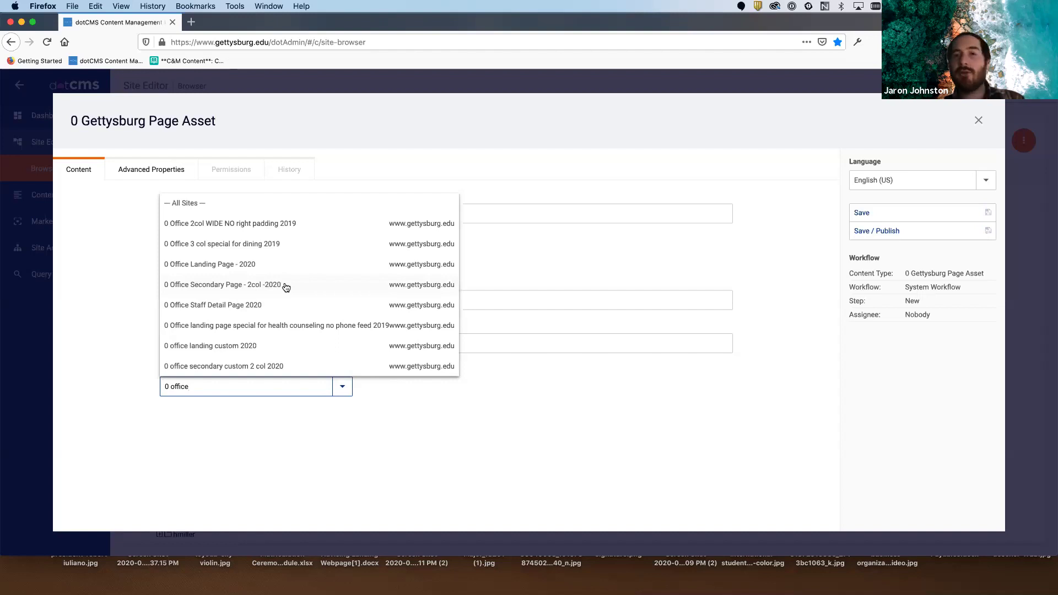
pyautogui.click(285, 285)
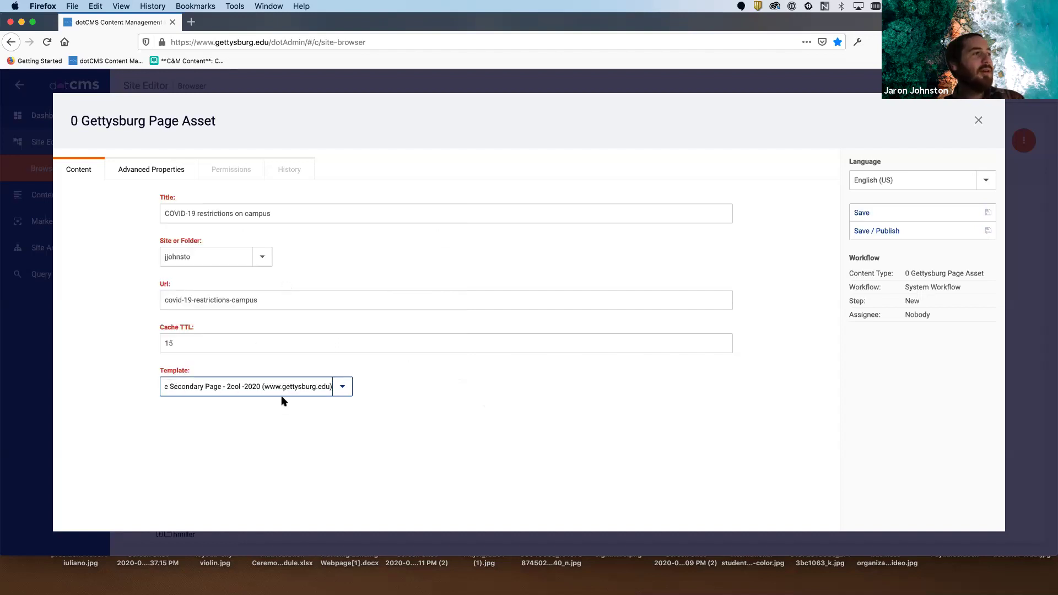
pyautogui.click(476, 498)
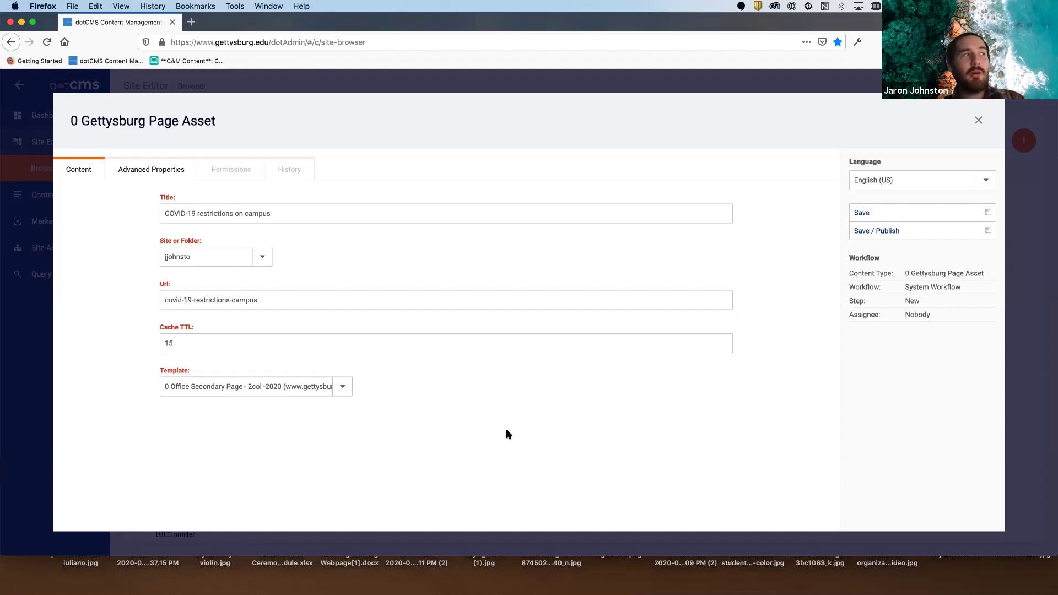
pyautogui.tripleClick(293, 387)
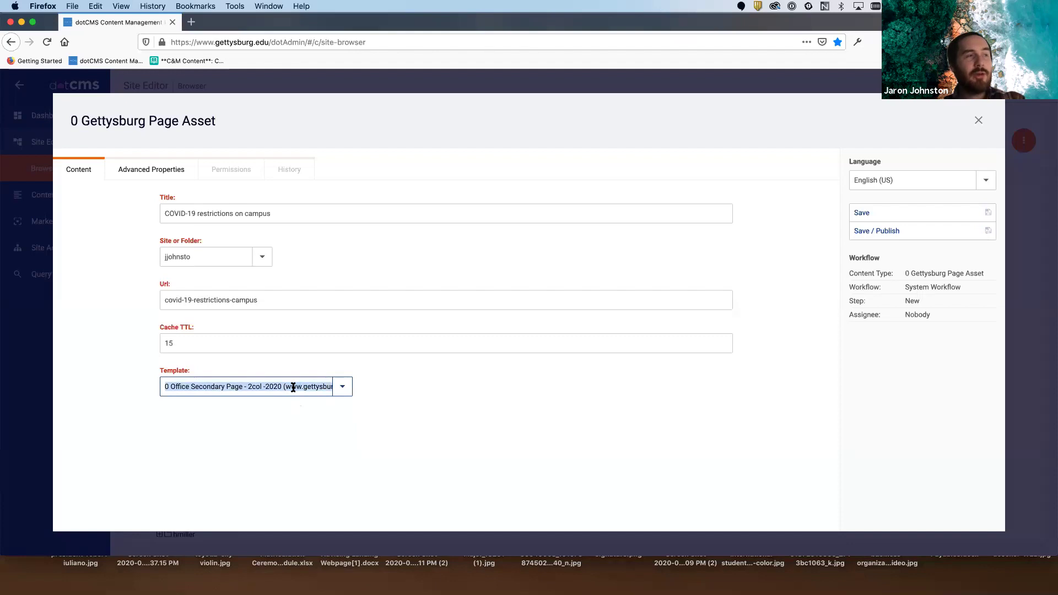
pyautogui.write('0 dep')
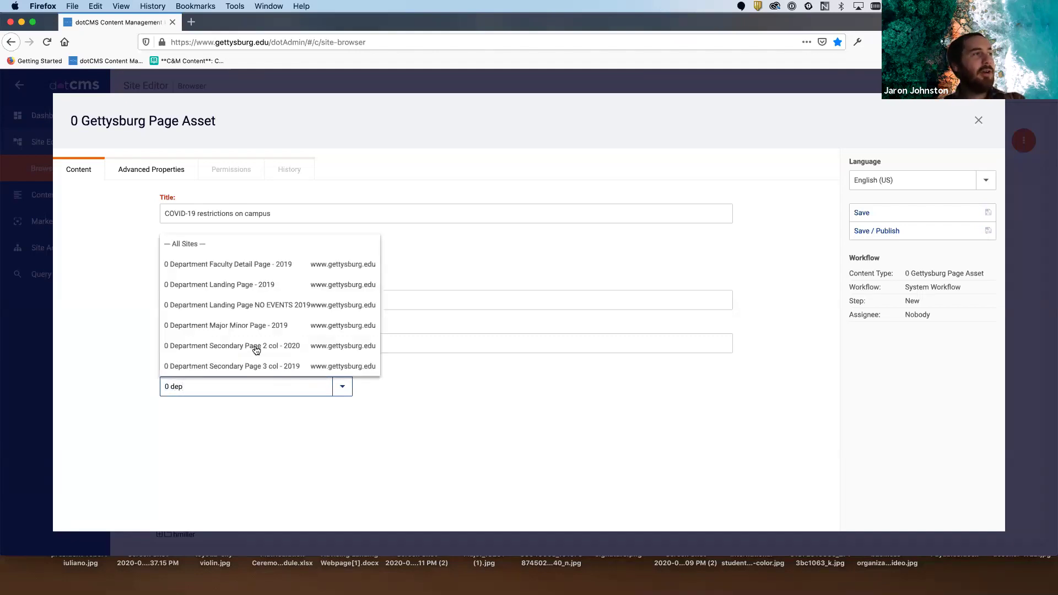
pyautogui.click(256, 347)
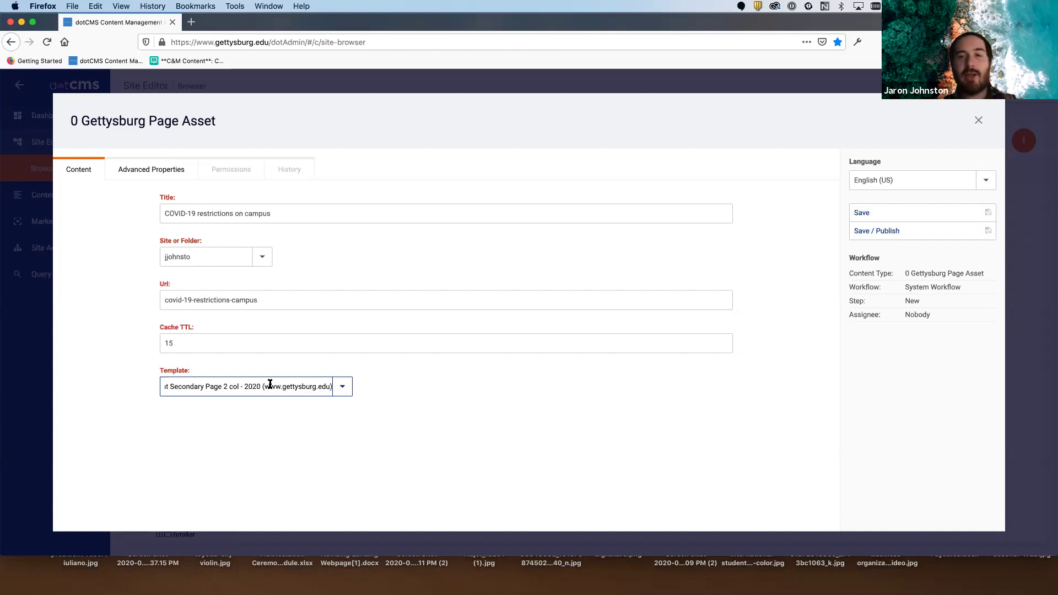
# - Switch back to the 0 Office Secondary Page - 2col -2020 template and save and publish the page
pyautogui.tripleClick(270, 384)
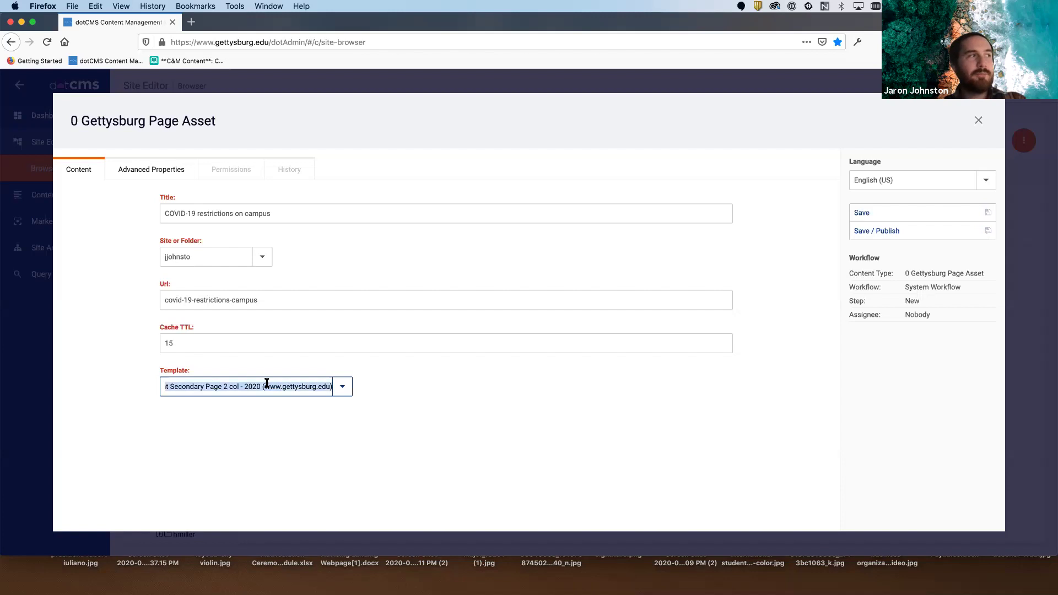
pyautogui.write('0 lo')
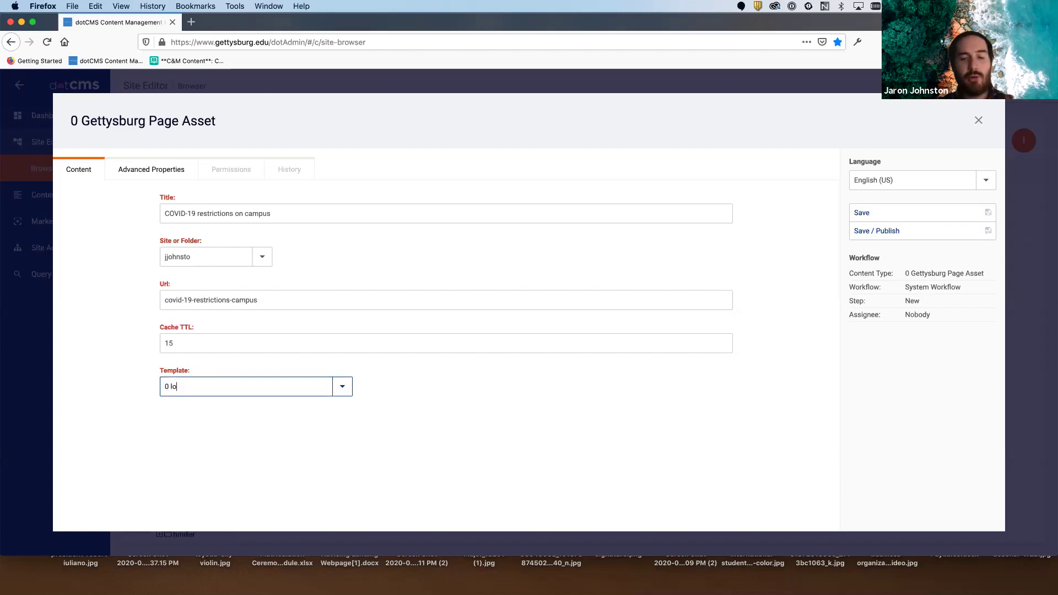
pyautogui.write('ff')
pyautogui.press('BackSpace')
pyautogui.press('BackSpace')
pyautogui.press('BackSpace')
pyautogui.press('BackSpace')
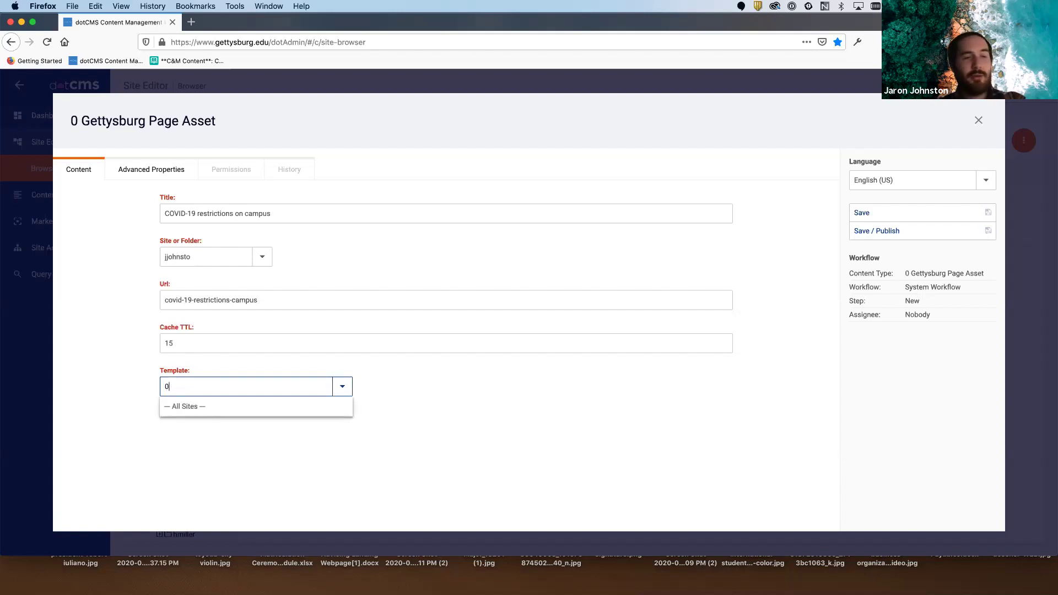
pyautogui.write('office')
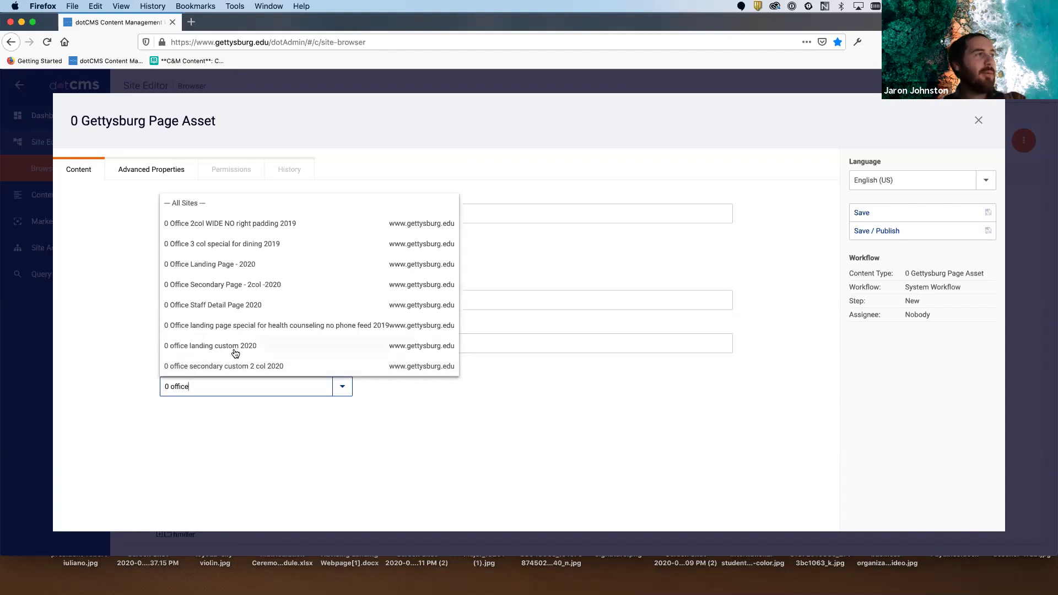
pyautogui.click(288, 290)
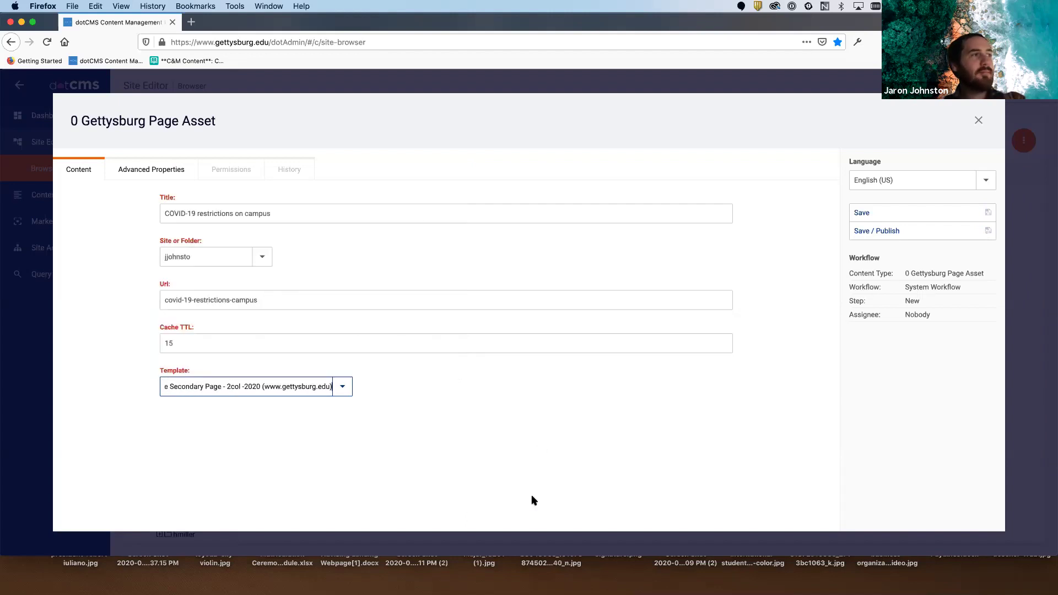
pyautogui.moveTo(302, 387); pyautogui.dragTo(134, 380)
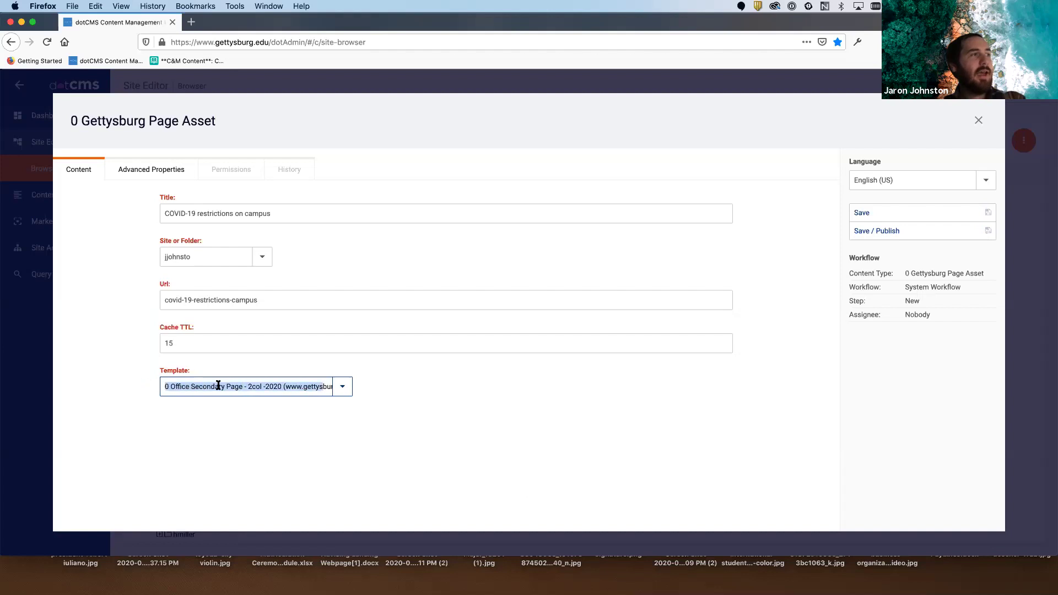
pyautogui.click(334, 413)
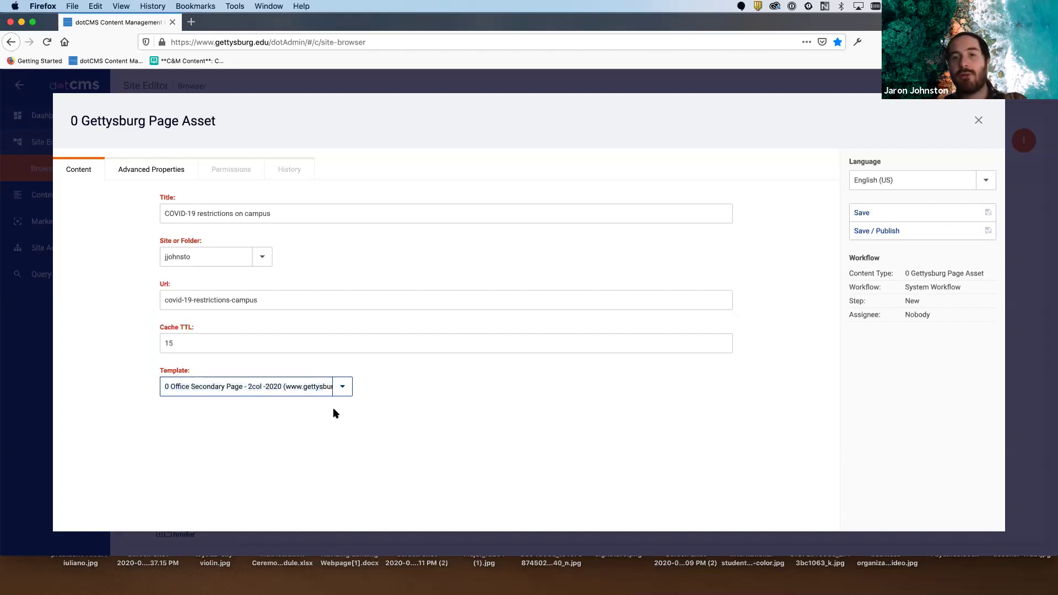
pyautogui.click(875, 231)
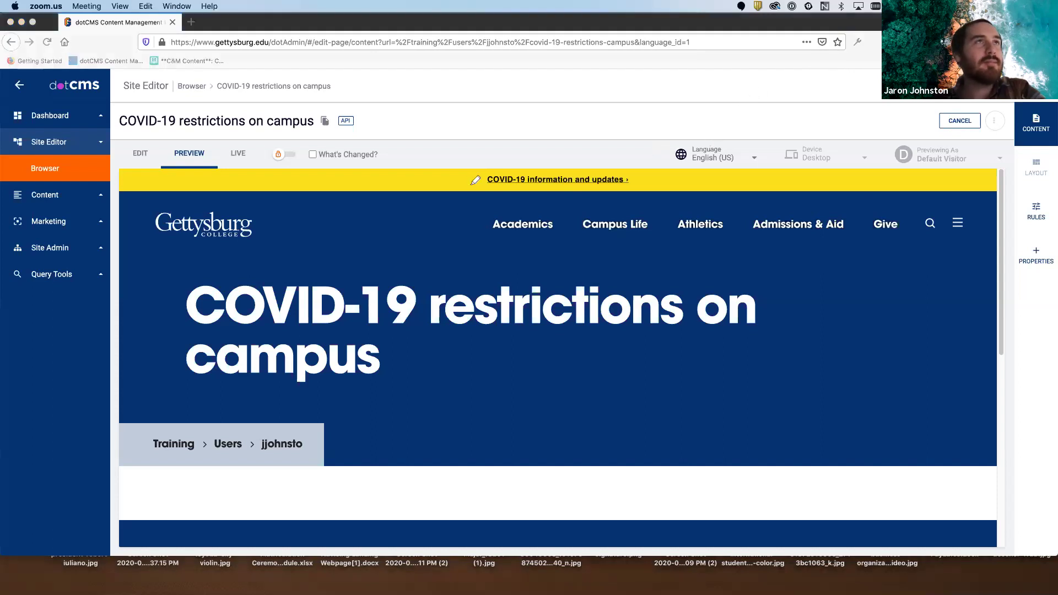
pyautogui.moveTo(135, 132)
pyautogui.mouseDown()
pyautogui.moveTo(113, 157)
pyautogui.moveTo(162, 165)
pyautogui.moveTo(160, 139)
pyautogui.moveTo(128, 124)
pyautogui.moveTo(122, 137)
pyautogui.mouseUp()
pyautogui.moveTo(190, 128)
pyautogui.mouseDown()
pyautogui.moveTo(166, 162)
pyautogui.moveTo(187, 178)
pyautogui.moveTo(223, 156)
pyautogui.moveTo(193, 128)
pyautogui.moveTo(175, 132)
pyautogui.moveTo(245, 177)
pyautogui.moveTo(257, 130)
pyautogui.moveTo(274, 170)
pyautogui.moveTo(311, 157)
pyautogui.moveTo(288, 129)
pyautogui.moveTo(265, 134)
pyautogui.mouseUp()
pyautogui.click(282, 135)
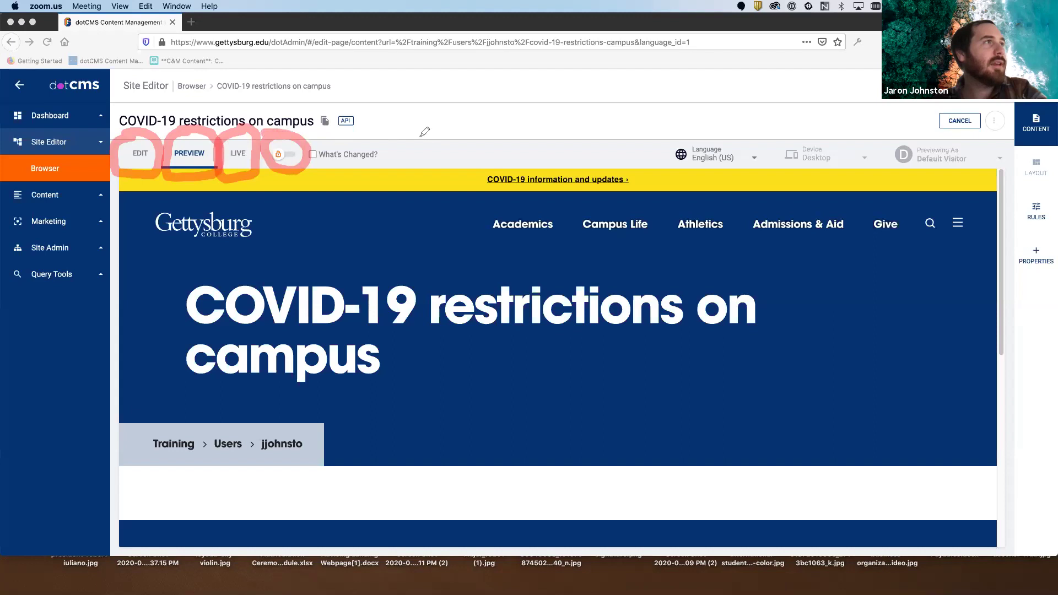
pyautogui.moveTo(423, 141)
pyautogui.mouseDown()
pyautogui.moveTo(320, 142)
pyautogui.moveTo(347, 160)
pyautogui.mouseUp()
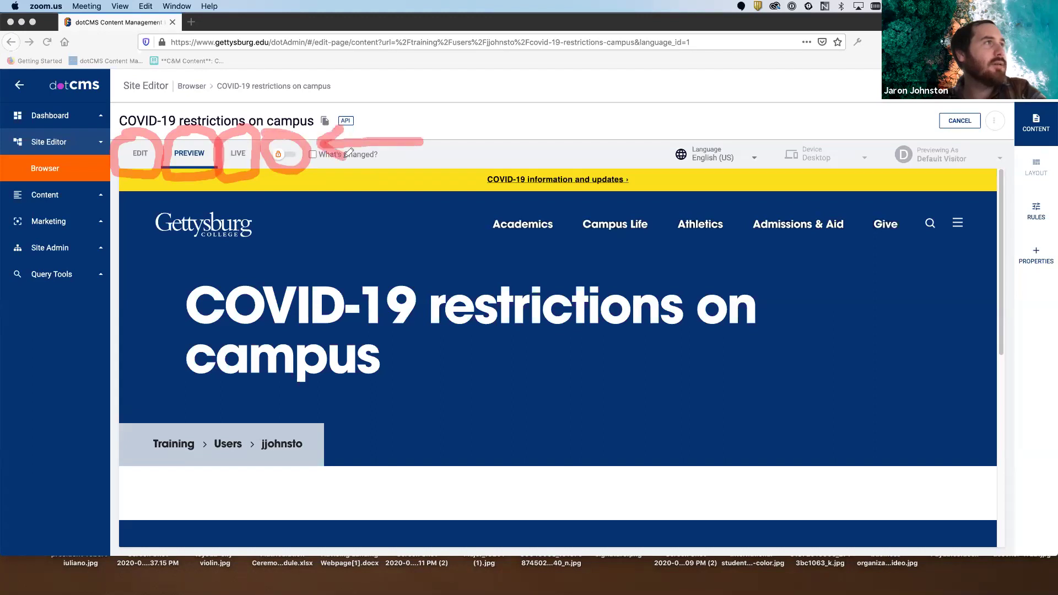
pyautogui.moveTo(437, 119)
pyautogui.mouseDown()
pyautogui.moveTo(444, 159)
pyautogui.moveTo(469, 159)
pyautogui.mouseUp()
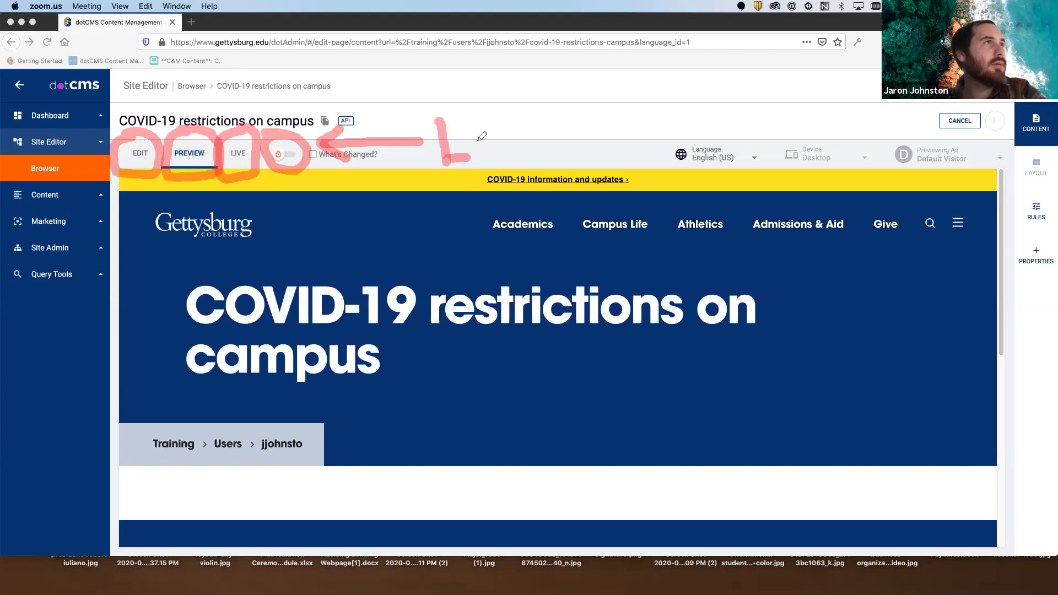
pyautogui.moveTo(486, 123)
pyautogui.mouseDown()
pyautogui.moveTo(474, 147)
pyautogui.moveTo(480, 130)
pyautogui.moveTo(502, 118)
pyautogui.moveTo(528, 128)
pyautogui.moveTo(523, 147)
pyautogui.moveTo(564, 157)
pyautogui.mouseUp()
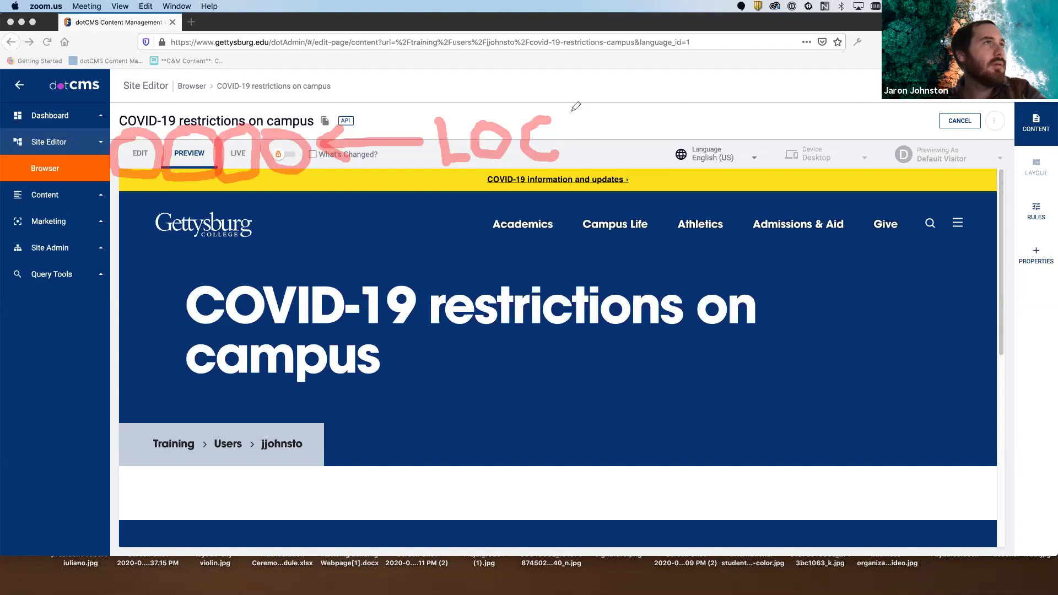
pyautogui.moveTo(572, 109); pyautogui.dragTo(576, 161)
pyautogui.moveTo(601, 109)
pyautogui.mouseDown()
pyautogui.moveTo(577, 134)
pyautogui.moveTo(603, 155)
pyautogui.mouseUp()
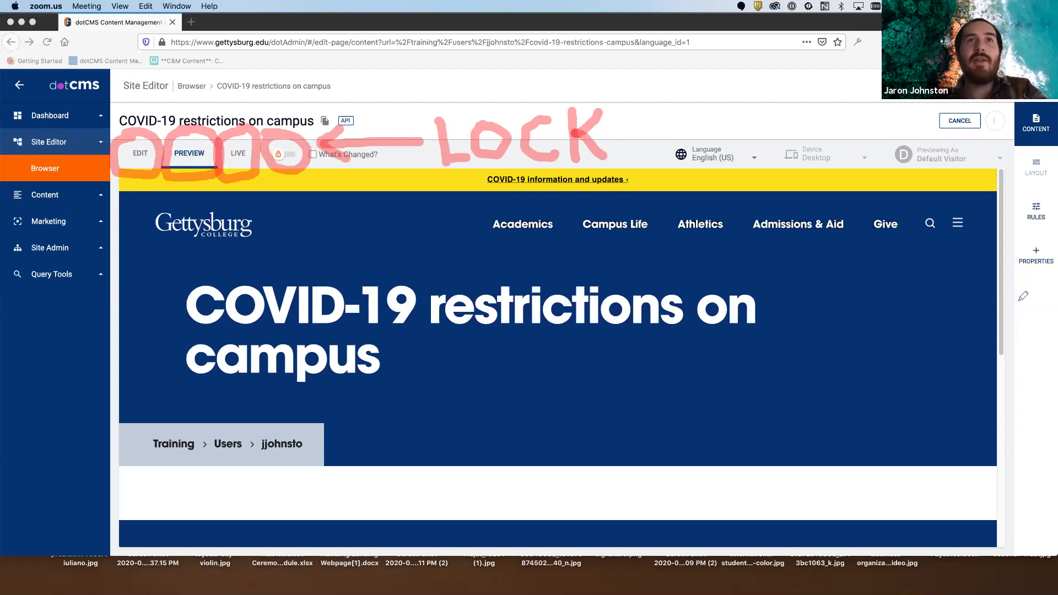
pyautogui.moveTo(1043, 232)
pyautogui.mouseDown()
pyautogui.moveTo(1017, 234)
pyautogui.moveTo(1014, 270)
pyautogui.moveTo(1048, 260)
pyautogui.moveTo(1046, 237)
pyautogui.moveTo(1021, 225)
pyautogui.mouseUp()
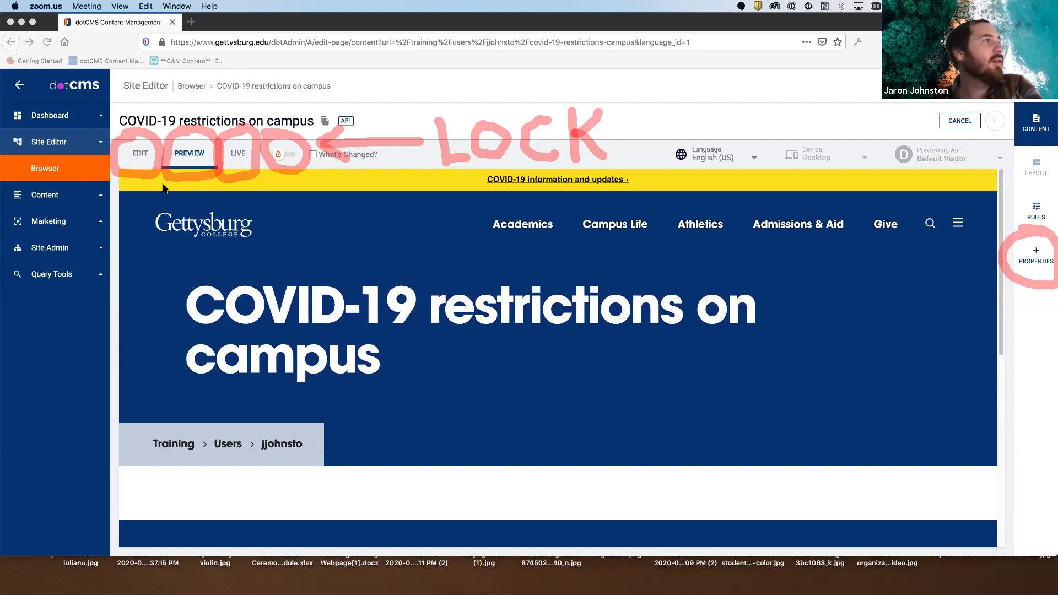
# - Put the COVID-19 restrictions on campus page into edit mode and scroll to its two empty content areas
pyautogui.click(142, 158)
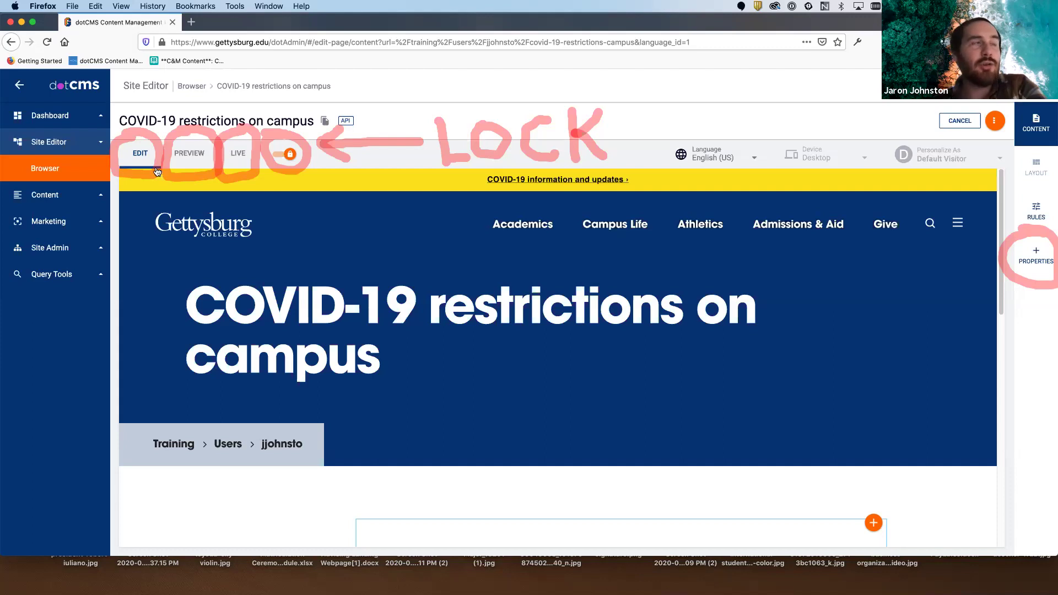
pyautogui.scroll(-5, 673, 326)
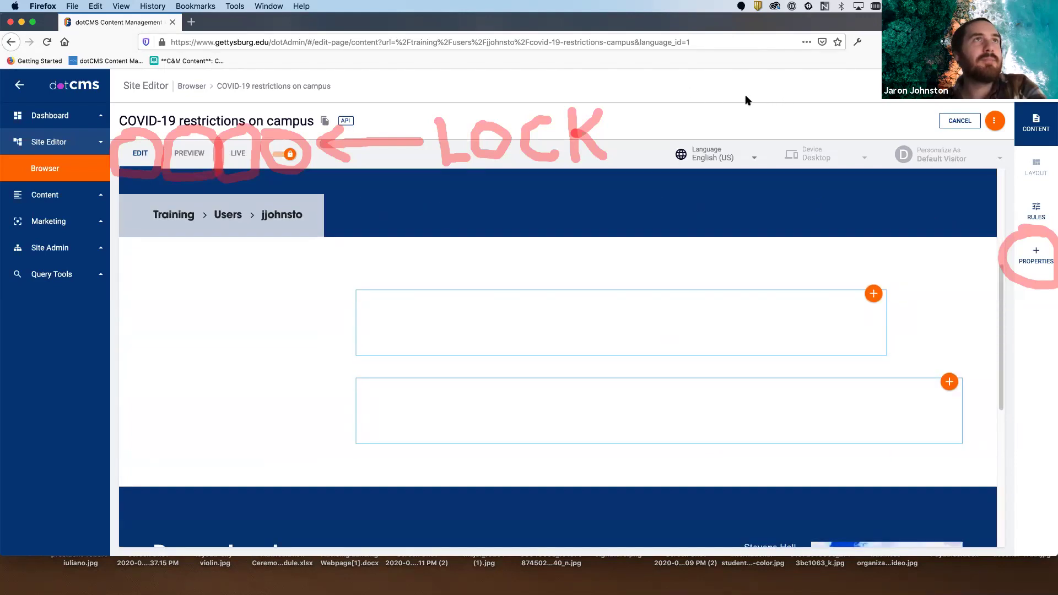
pyautogui.moveTo(826, 255)
pyautogui.mouseDown()
pyautogui.moveTo(618, 248)
pyautogui.moveTo(328, 307)
pyautogui.moveTo(329, 338)
pyautogui.mouseUp()
pyautogui.moveTo(418, 349)
pyautogui.mouseDown()
pyautogui.moveTo(760, 370)
pyautogui.moveTo(924, 312)
pyautogui.moveTo(751, 243)
pyautogui.moveTo(746, 250)
pyautogui.mouseUp()
pyautogui.moveTo(542, 364)
pyautogui.mouseDown()
pyautogui.moveTo(388, 366)
pyautogui.moveTo(614, 465)
pyautogui.moveTo(688, 472)
pyautogui.mouseUp()
pyautogui.moveTo(936, 444)
pyautogui.mouseDown()
pyautogui.moveTo(956, 379)
pyautogui.moveTo(657, 353)
pyautogui.moveTo(346, 362)
pyautogui.mouseUp()
pyautogui.moveTo(894, 270)
pyautogui.mouseDown()
pyautogui.moveTo(835, 297)
pyautogui.moveTo(903, 281)
pyautogui.mouseUp()
pyautogui.moveTo(958, 354)
pyautogui.mouseDown()
pyautogui.moveTo(911, 382)
pyautogui.moveTo(972, 353)
pyautogui.moveTo(903, 350)
pyautogui.mouseUp()
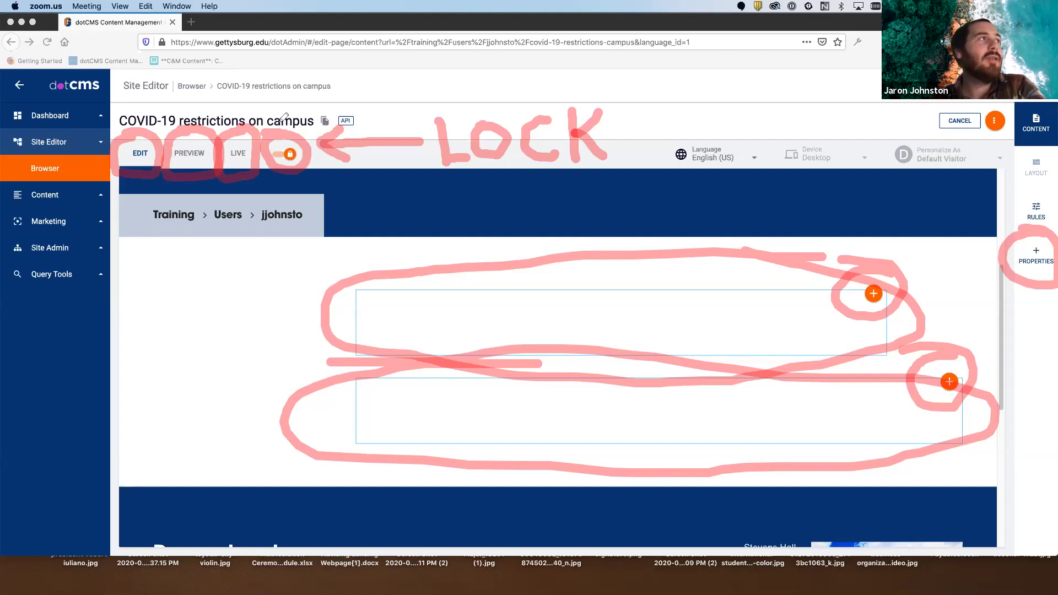
pyautogui.moveTo(256, 142)
pyautogui.mouseDown()
pyautogui.moveTo(275, 172)
pyautogui.moveTo(321, 160)
pyautogui.moveTo(321, 142)
pyautogui.moveTo(259, 120)
pyautogui.mouseUp()
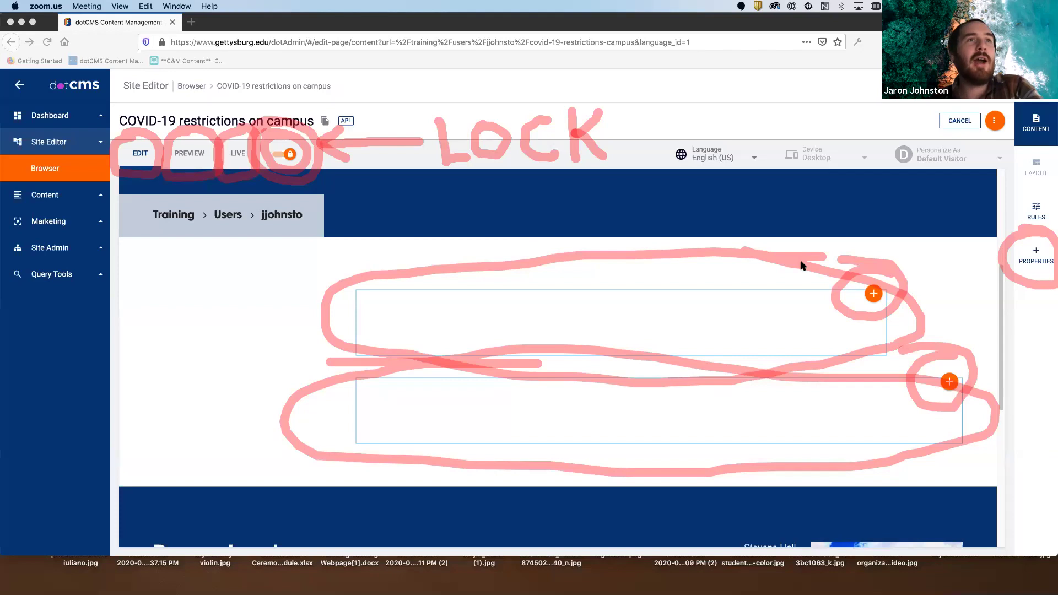
pyautogui.scroll(2, 801, 263)
pyautogui.scroll(-3, 801, 266)
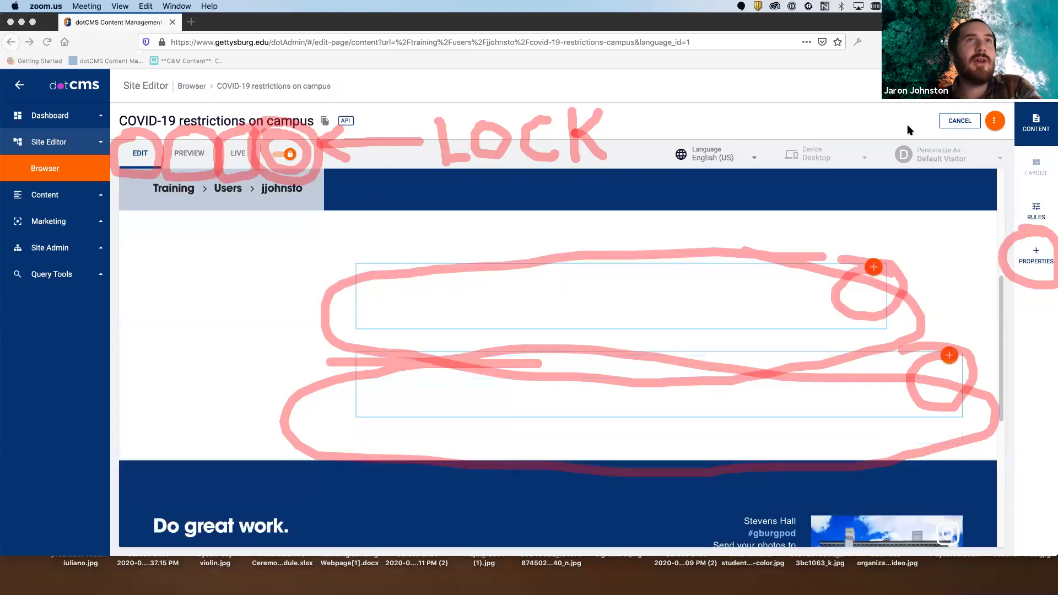
pyautogui.click(958, 107)
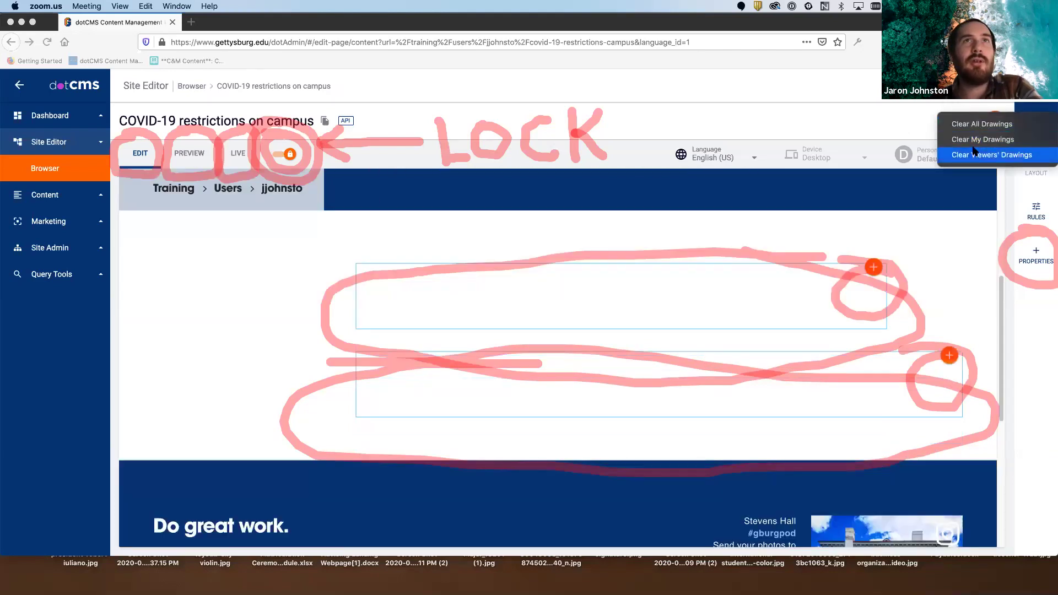
pyautogui.click(977, 124)
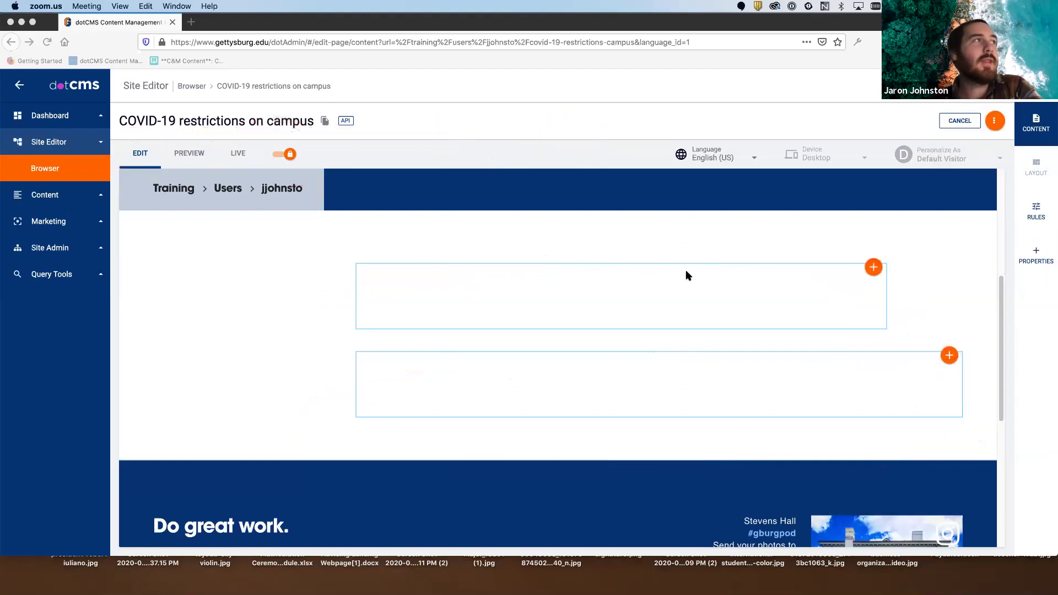
# - Choose to add Content to the first empty container, bringing up the Content Search list
pyautogui.scroll(1, 800, 294)
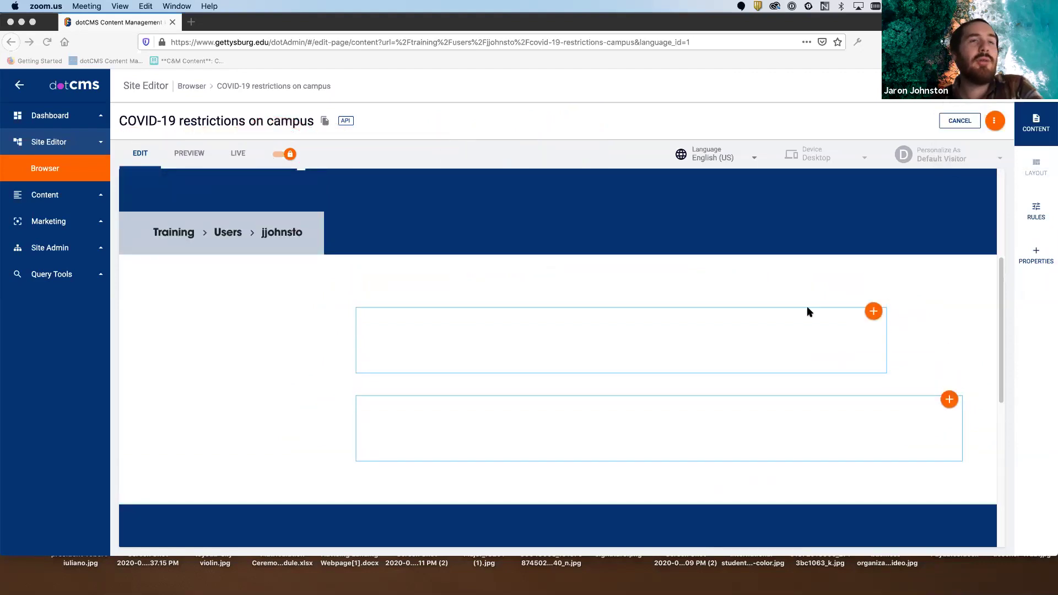
pyautogui.click(872, 312)
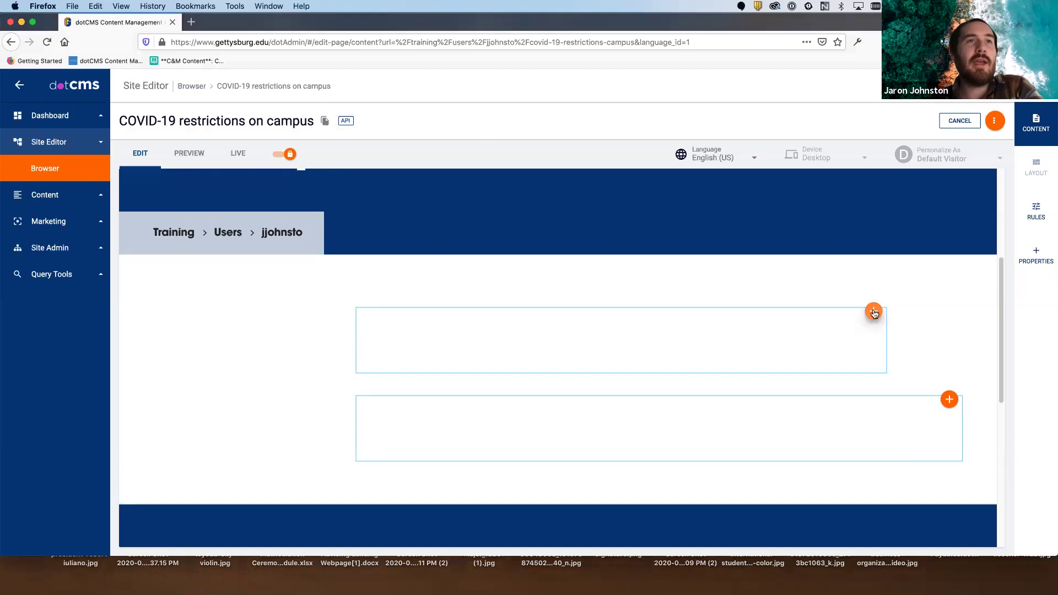
pyautogui.click(873, 312)
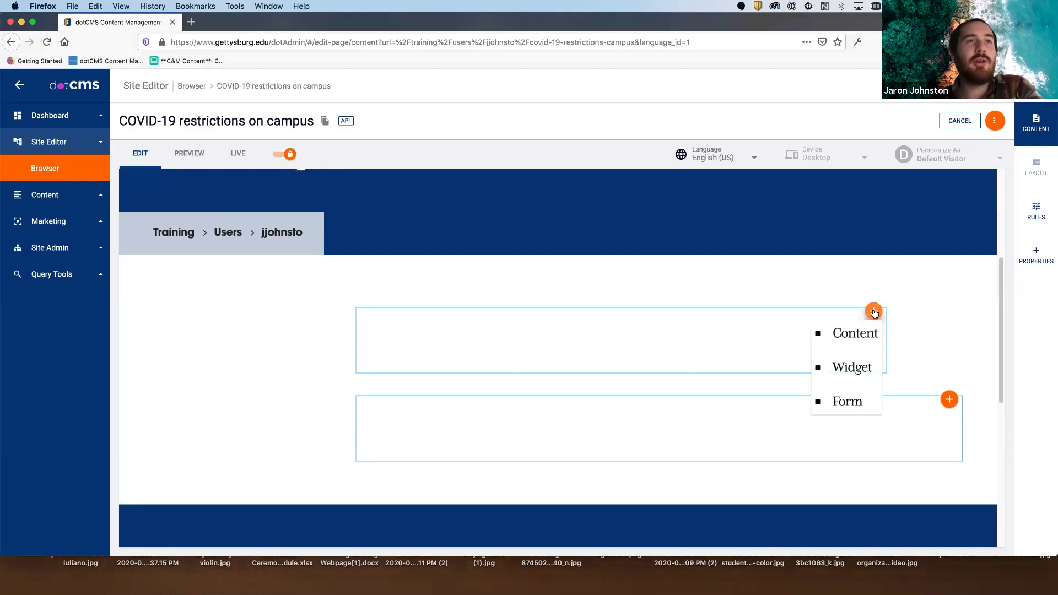
pyautogui.click(862, 339)
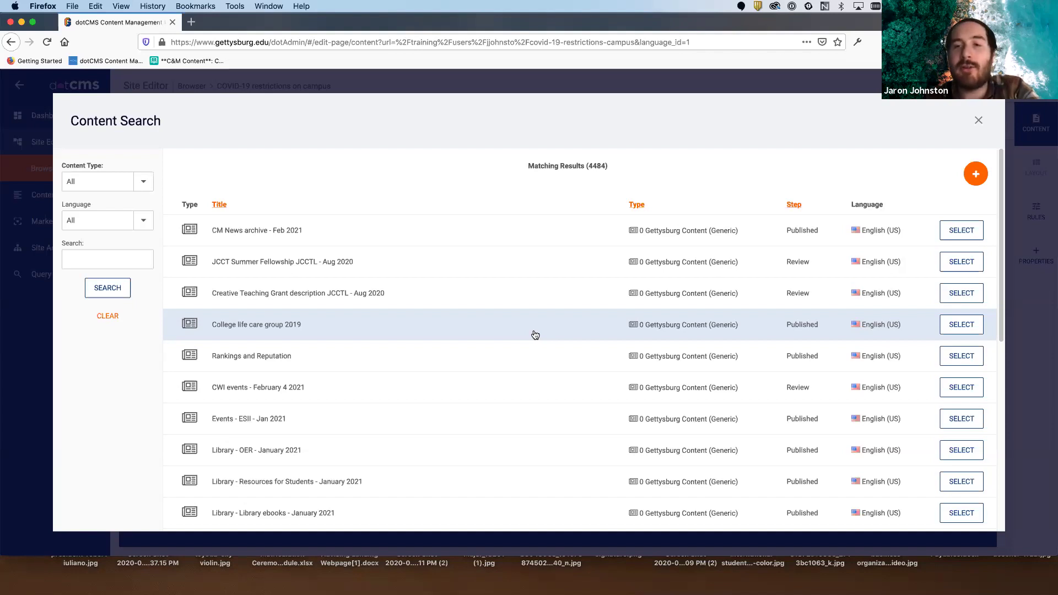
# - Search existing content for 'covid', narrowing the results to 99 items
pyautogui.click(133, 259)
pyautogui.scroll(-3, 460, 320)
pyautogui.scroll(-8, 460, 320)
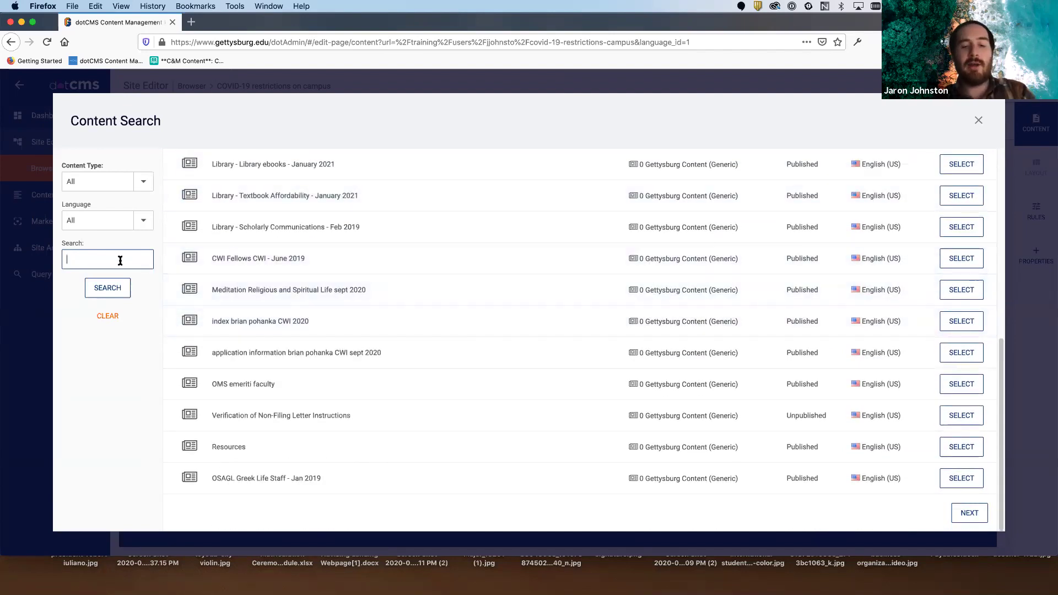
pyautogui.write('covid')
pyautogui.click(107, 288)
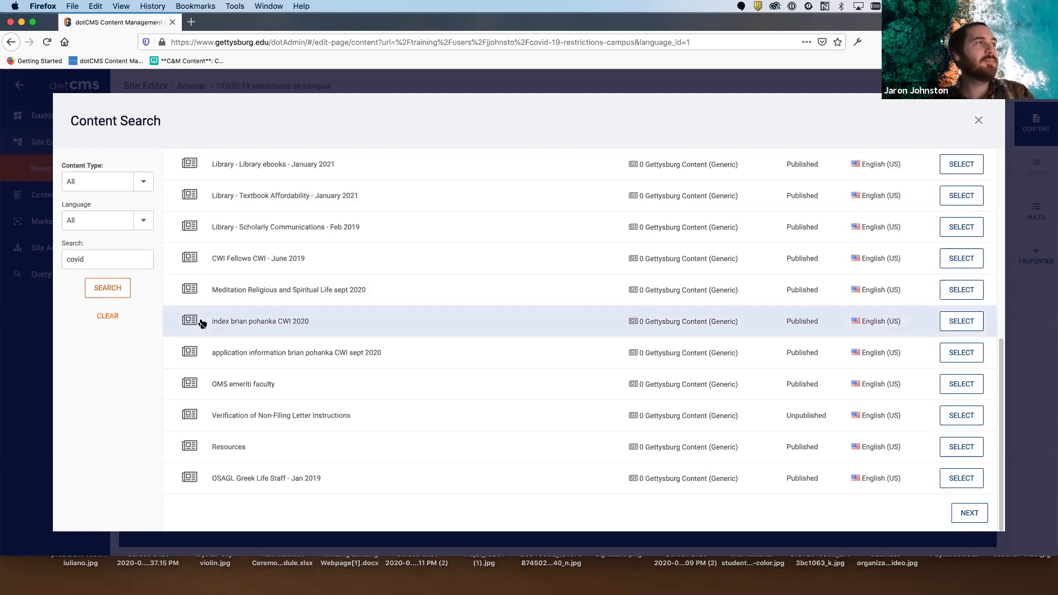
pyautogui.scroll(5, 311, 339)
pyautogui.scroll(5, 318, 341)
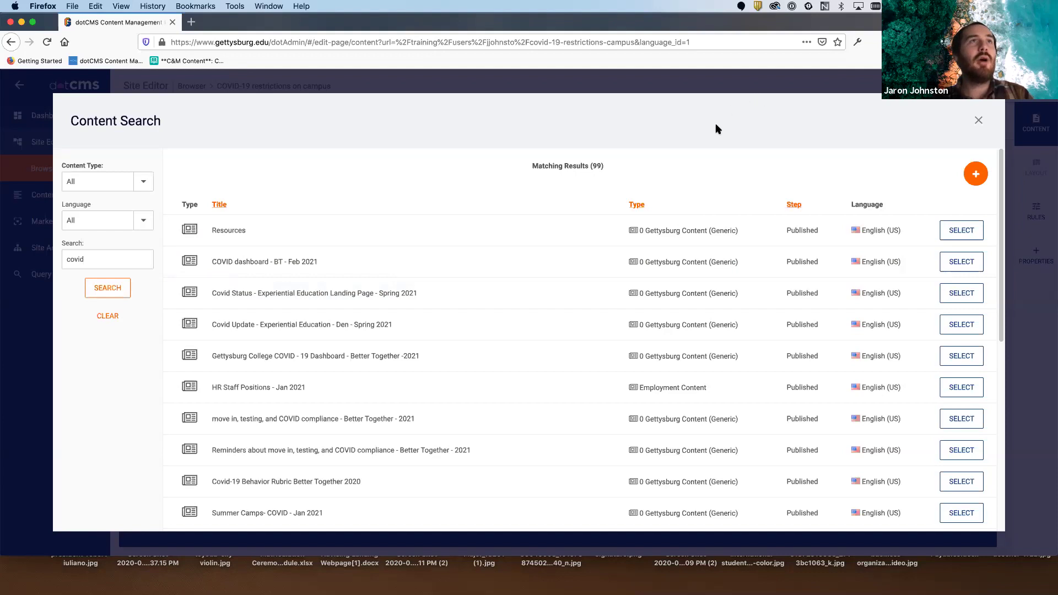
pyautogui.click(972, 149)
pyautogui.moveTo(972, 149)
pyautogui.mouseDown()
pyautogui.moveTo(997, 195)
pyautogui.moveTo(900, 138)
pyautogui.moveTo(906, 192)
pyautogui.moveTo(1024, 190)
pyautogui.mouseUp()
pyautogui.moveTo(867, 149)
pyautogui.mouseDown()
pyautogui.moveTo(886, 190)
pyautogui.moveTo(997, 135)
pyautogui.moveTo(876, 182)
pyautogui.mouseUp()
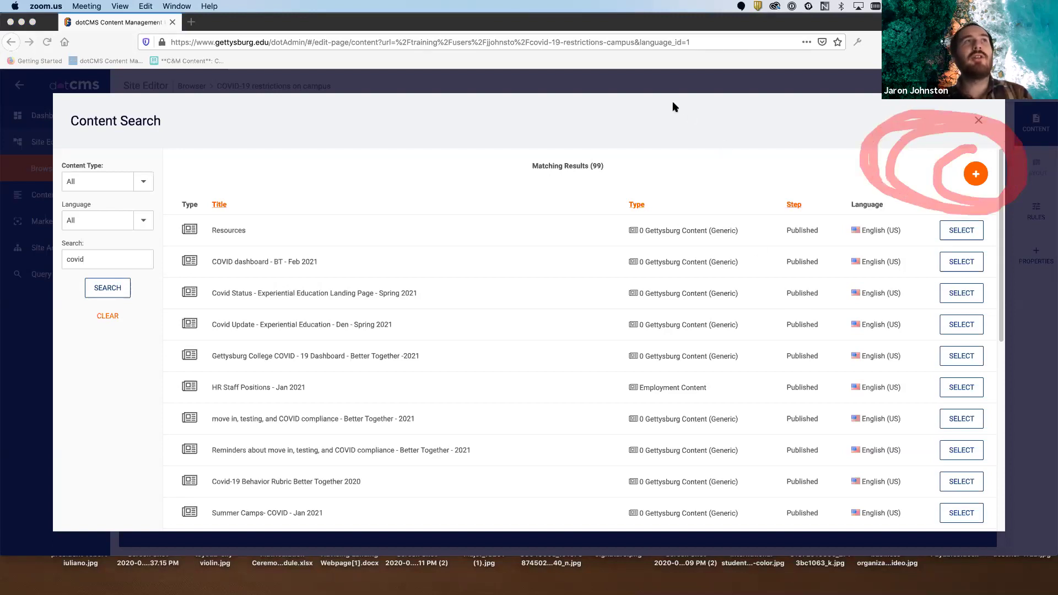
# - Create a new 0 Gettysburg Content (Generic) item from the Content Search + menu
pyautogui.click(975, 172)
pyautogui.click(976, 177)
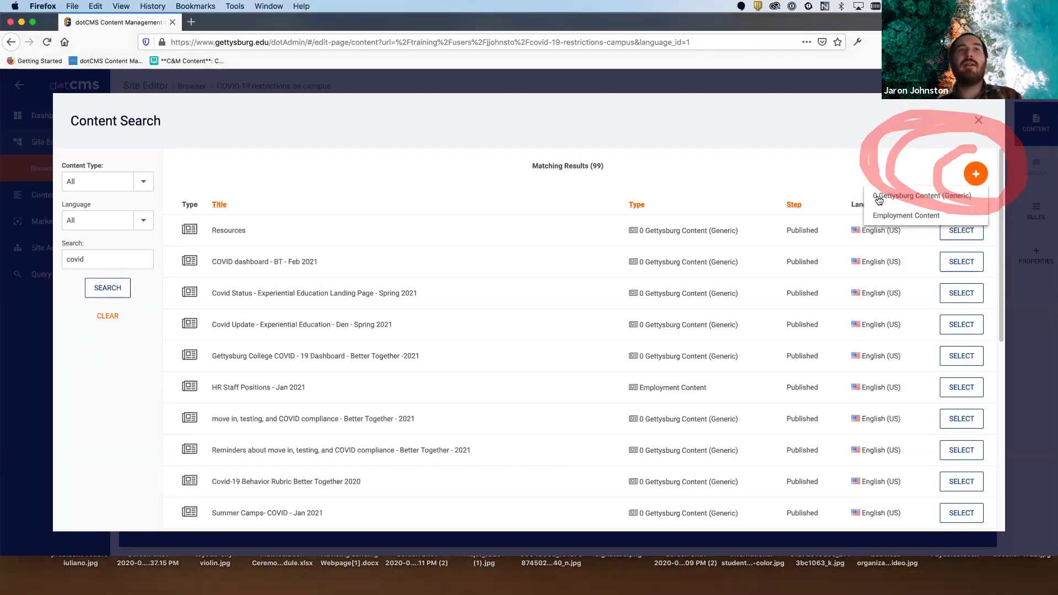
pyautogui.click(944, 199)
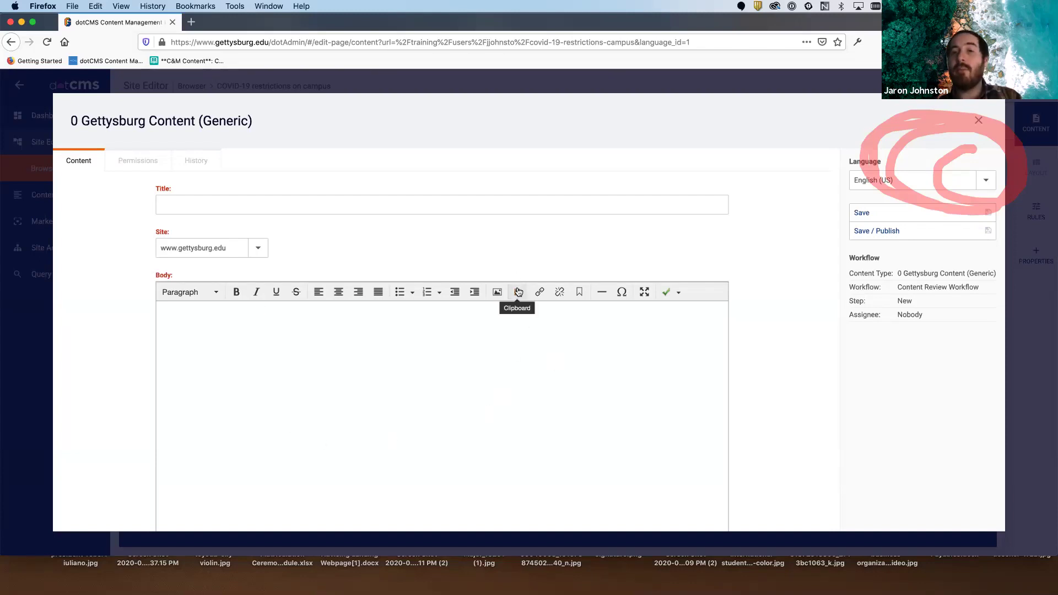
pyautogui.click(953, 100)
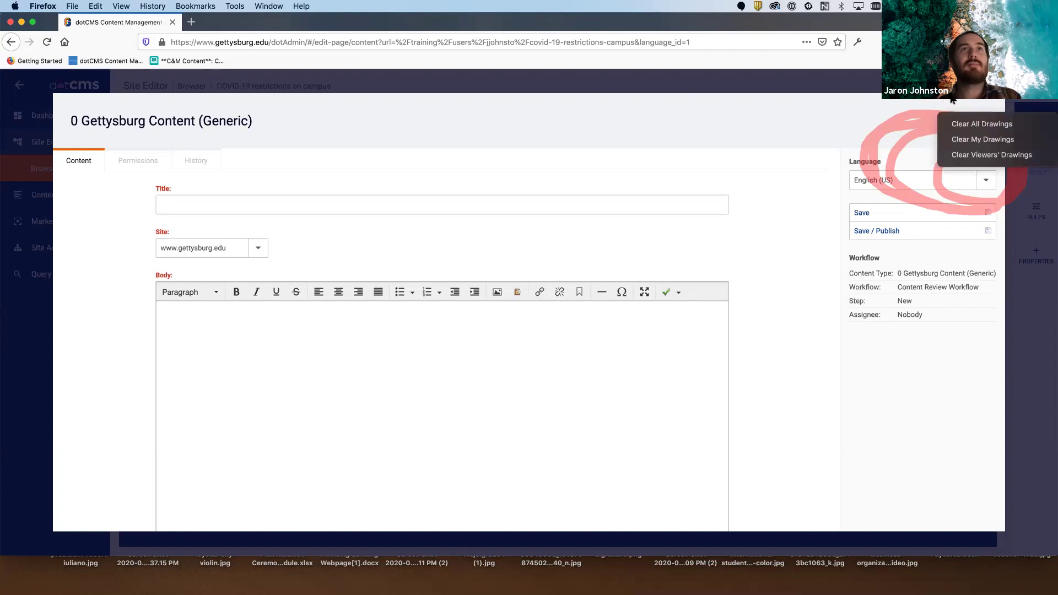
pyautogui.click(981, 126)
pyautogui.click(551, 205)
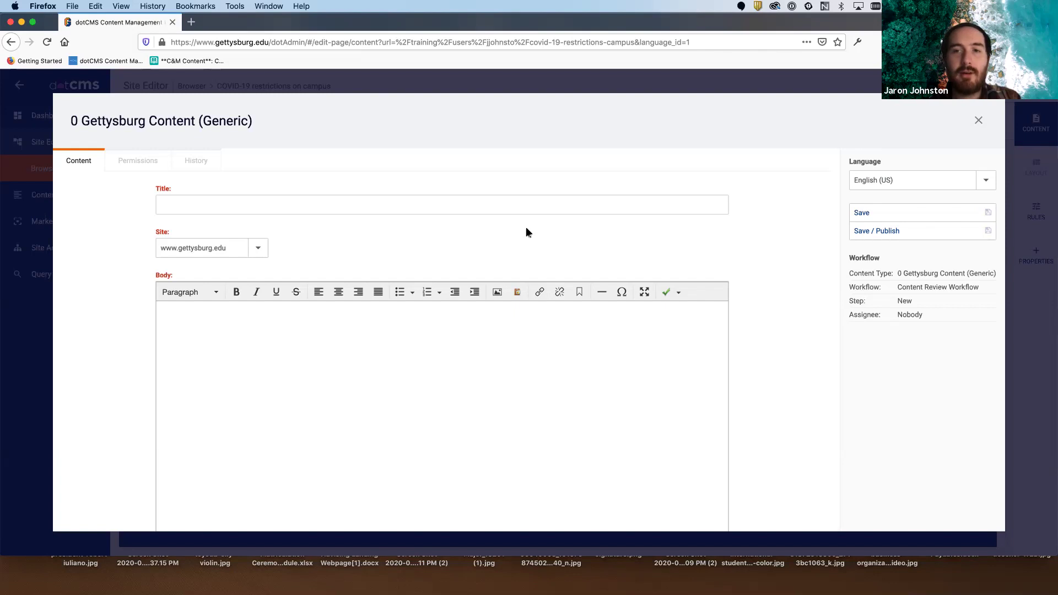
# - Enter the title 'COVID-19 restrictions on campus - Better Together (TRAINING) - 2021', fixing typos
pyautogui.click(477, 206)
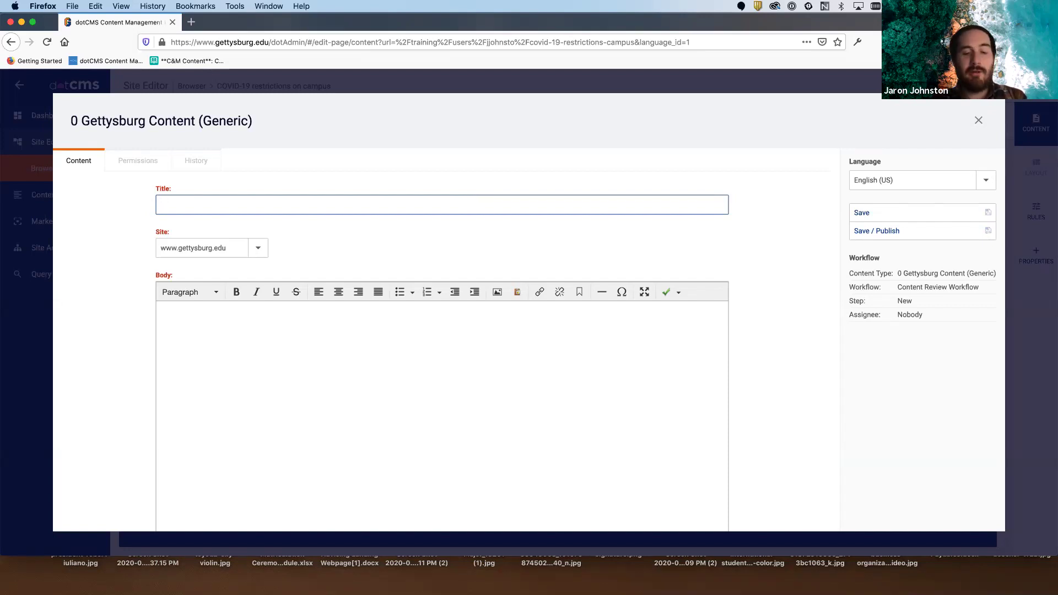
pyautogui.write('COVID-19 R')
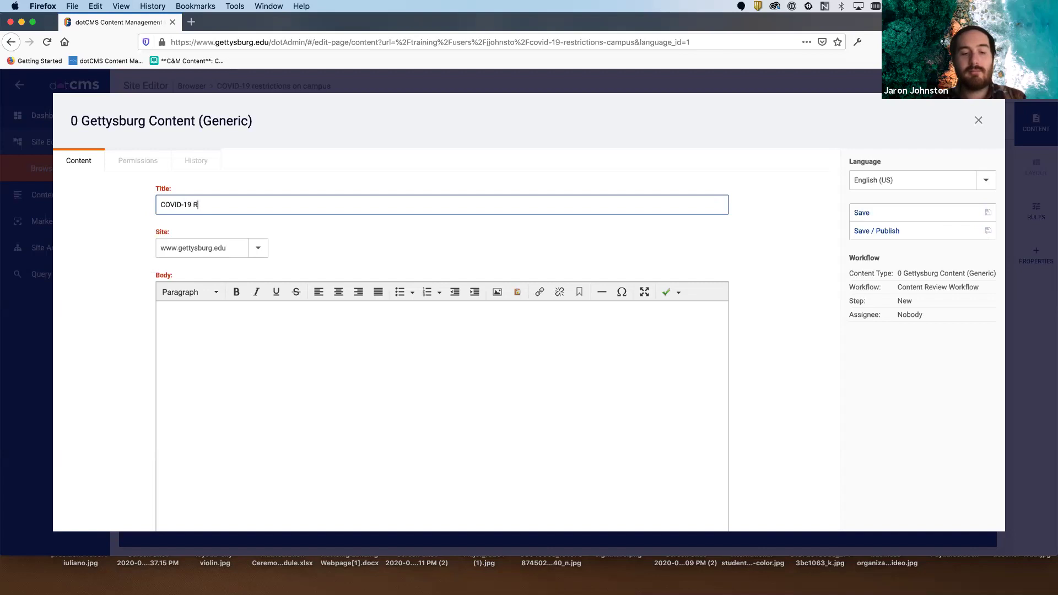
pyautogui.write('ESTRICTIONS')
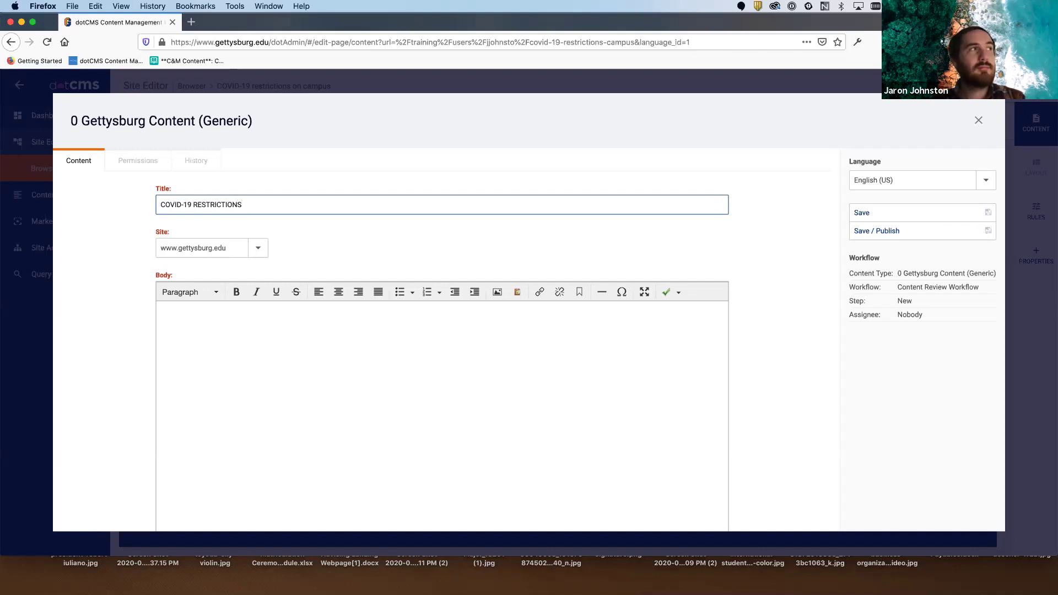
pyautogui.press('BackSpace')
pyautogui.press('BackSpace')
pyautogui.press('BackSpace')
pyautogui.press('BackSpace')
pyautogui.press('BackSpace')
pyautogui.press('BackSpace')
pyautogui.press('BackSpace')
pyautogui.press('BackSpace')
pyautogui.press('BackSpace')
pyautogui.press('BackSpace')
pyautogui.press('BackSpace')
pyautogui.press('BackSpace')
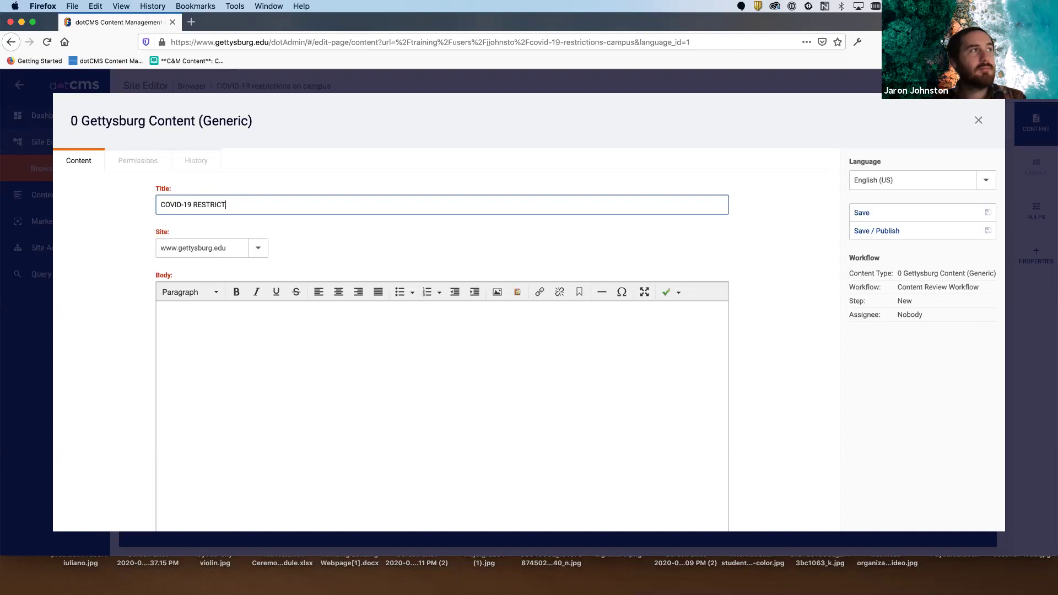
pyautogui.write('resitr')
pyautogui.press('BackSpace')
pyautogui.press('BackSpace')
pyautogui.press('BackSpace')
pyautogui.write('trict')
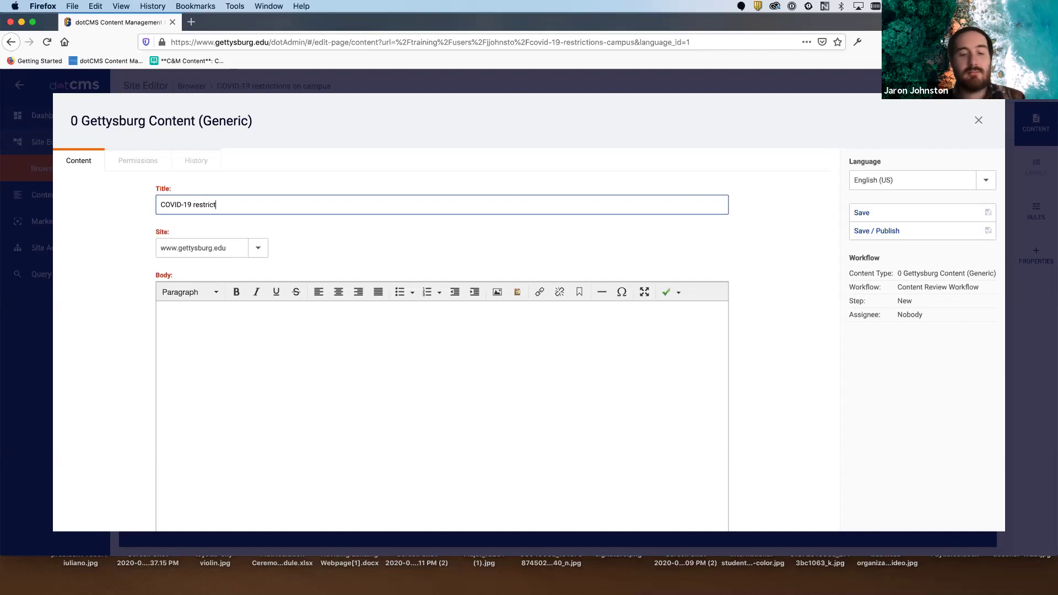
pyautogui.write('ions on campius')
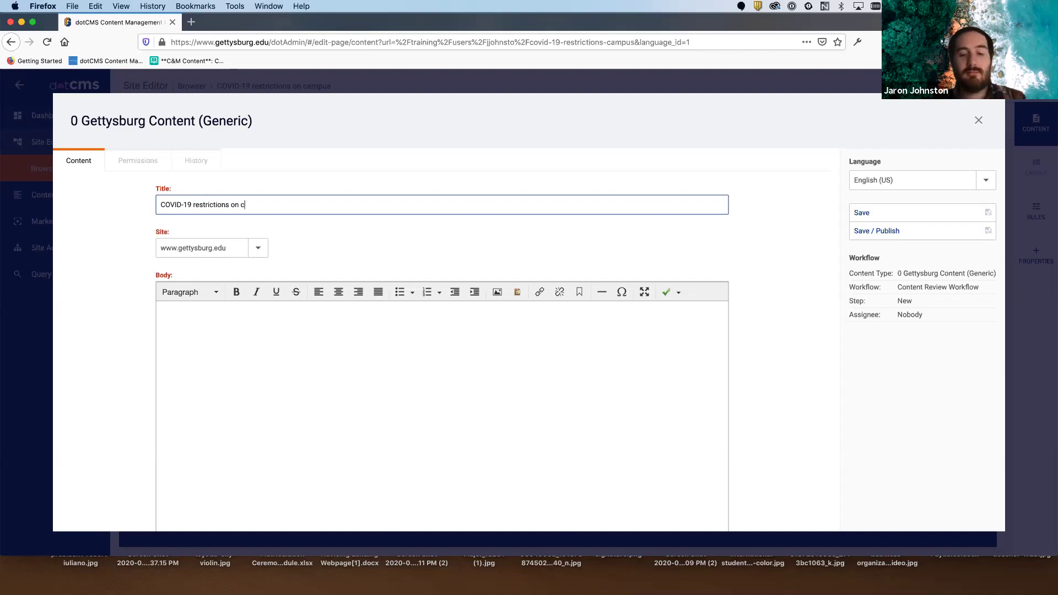
pyautogui.press('BackSpace')
pyautogui.press('BackSpace')
pyautogui.press('BackSpace')
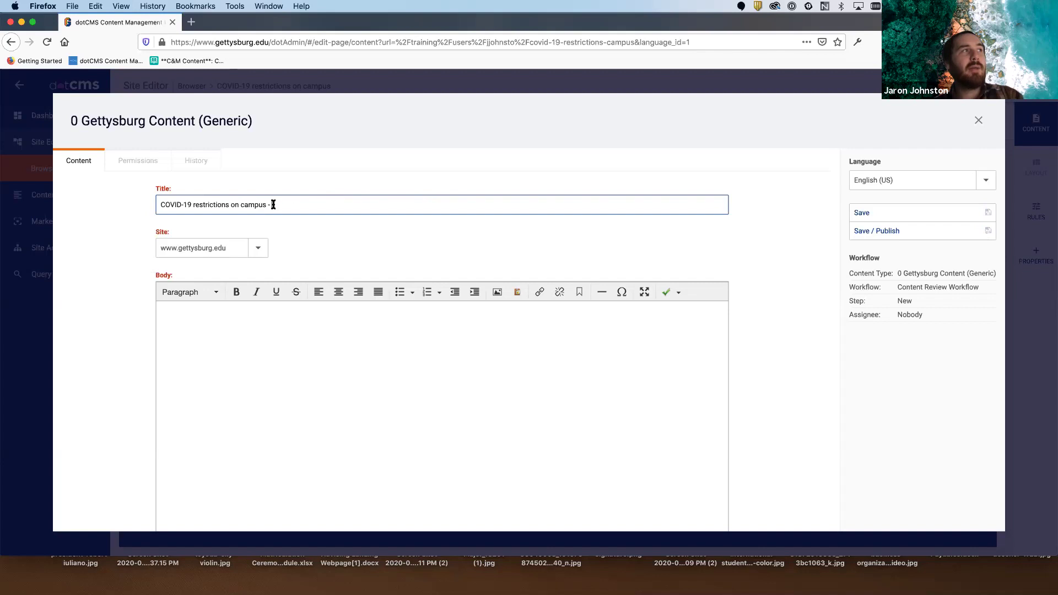
pyautogui.moveTo(264, 205); pyautogui.dragTo(156, 208)
pyautogui.click(149, 212)
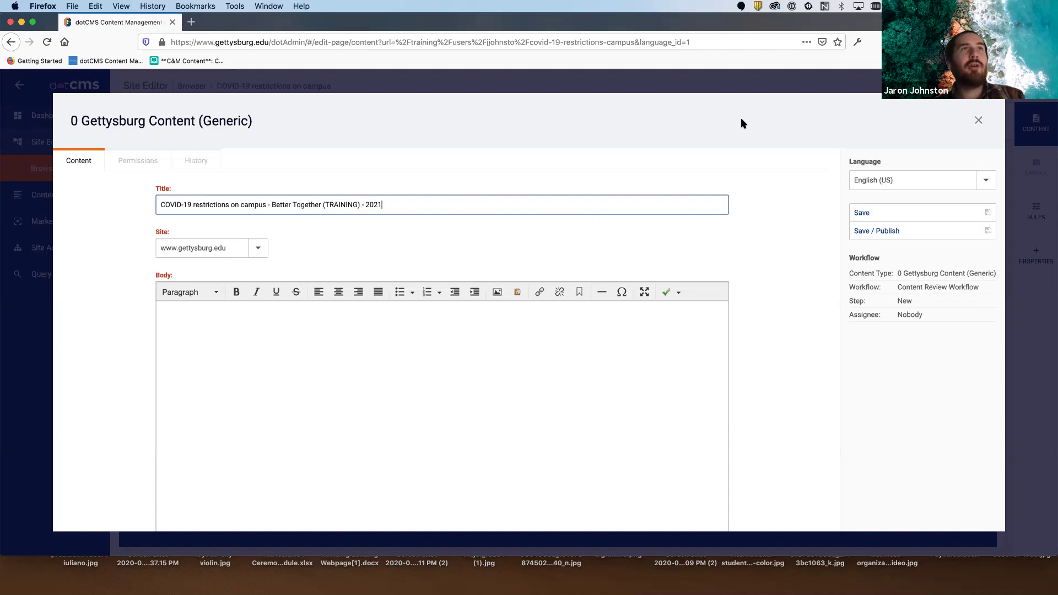
pyautogui.click(708, 144)
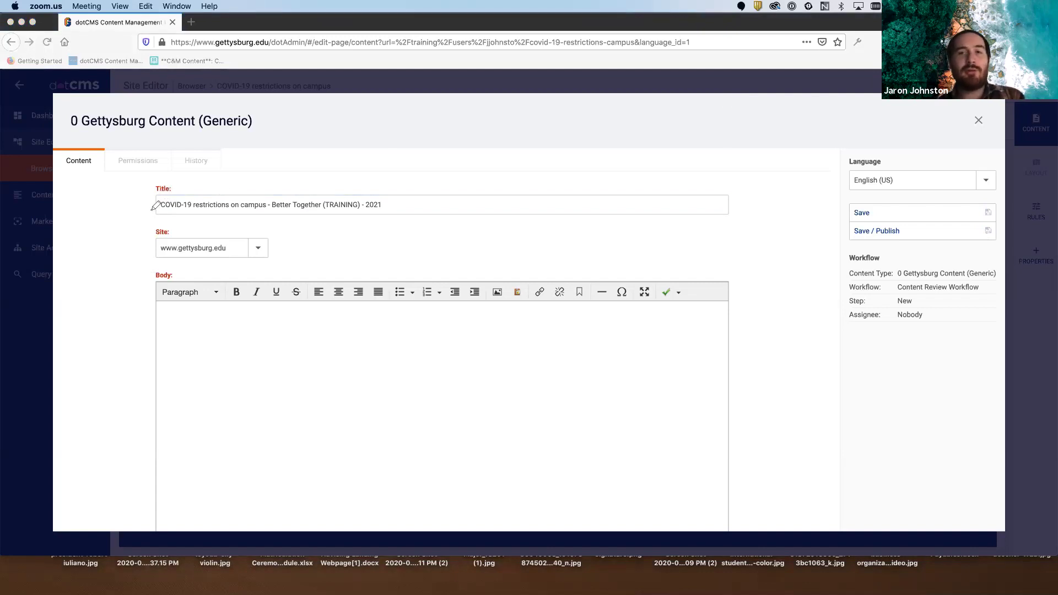
pyautogui.moveTo(154, 203)
pyautogui.mouseDown()
pyautogui.moveTo(167, 214)
pyautogui.moveTo(267, 218)
pyautogui.moveTo(269, 201)
pyautogui.mouseUp()
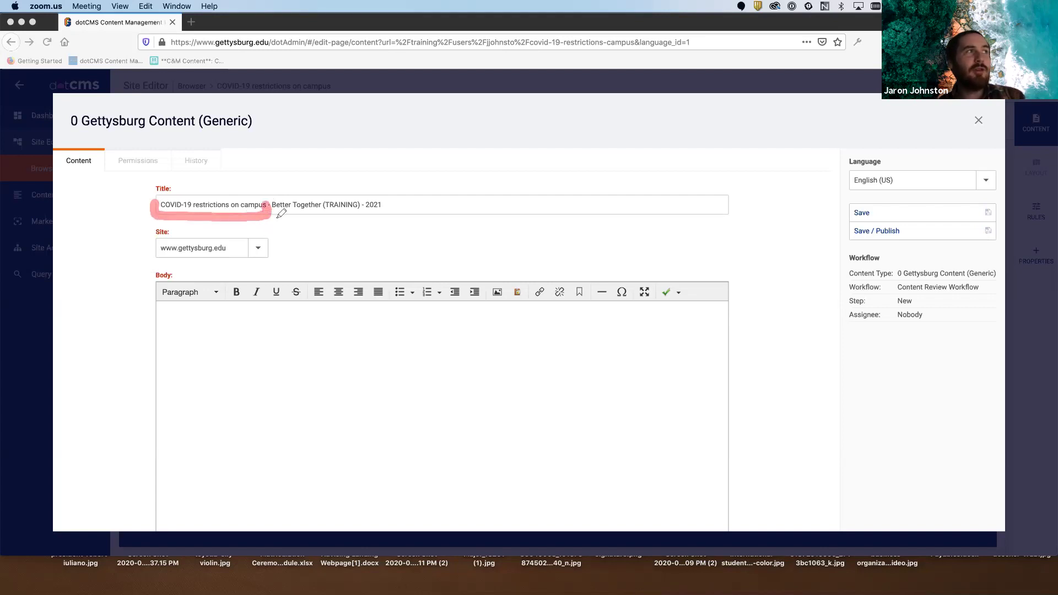
pyautogui.moveTo(272, 196); pyautogui.dragTo(360, 197)
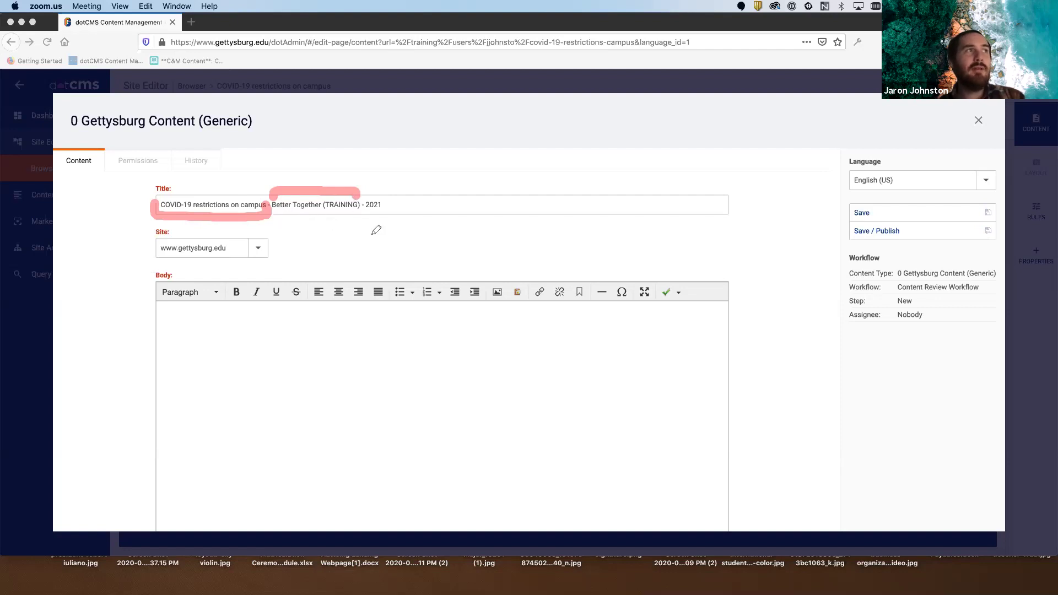
pyautogui.moveTo(363, 208)
pyautogui.mouseDown()
pyautogui.moveTo(374, 223)
pyautogui.moveTo(390, 207)
pyautogui.mouseUp()
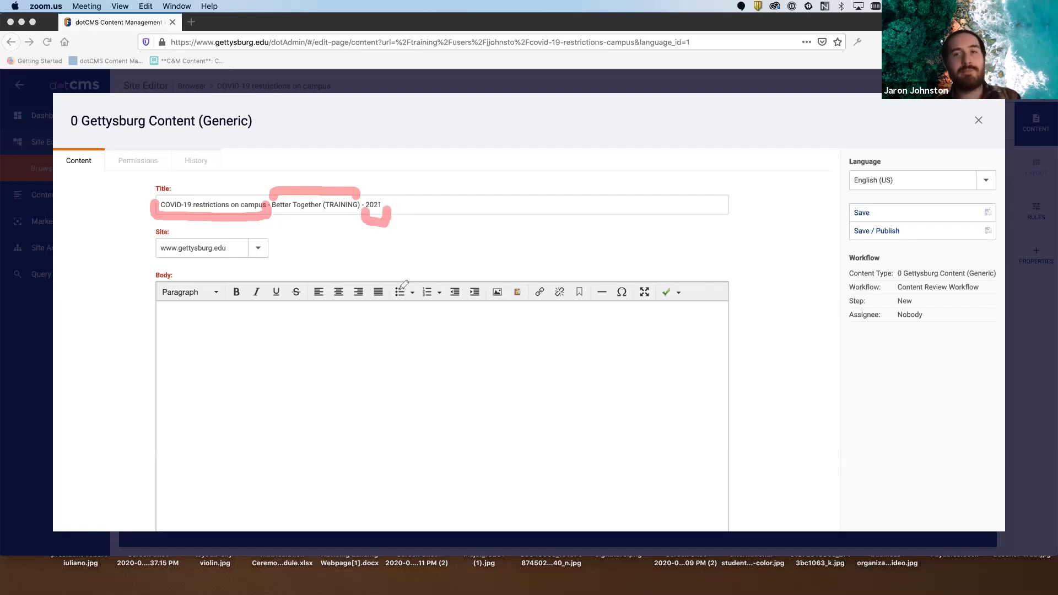
pyautogui.click(957, 105)
pyautogui.click(977, 139)
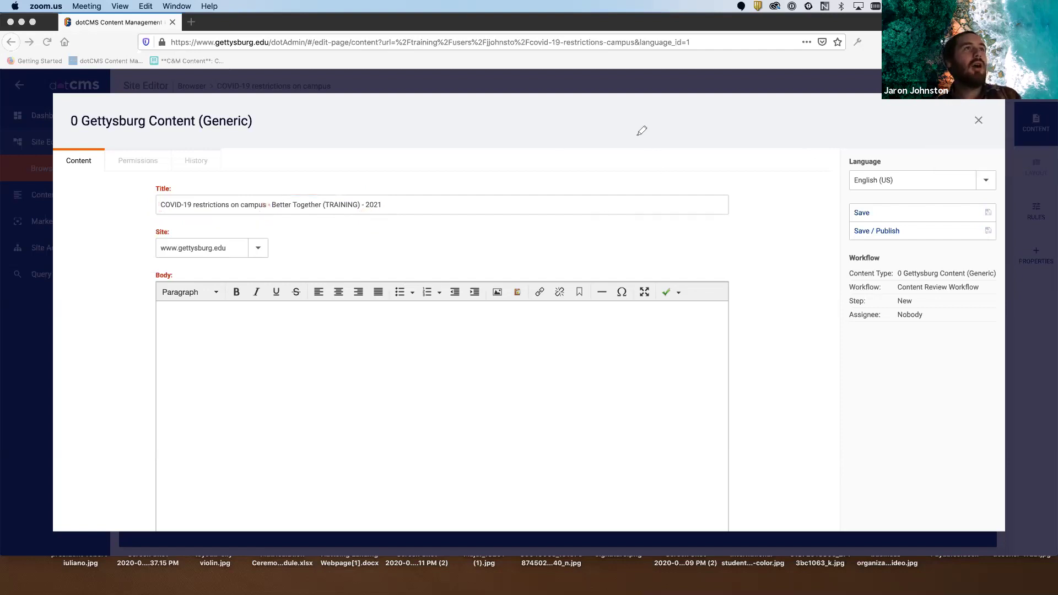
pyautogui.click(514, 204)
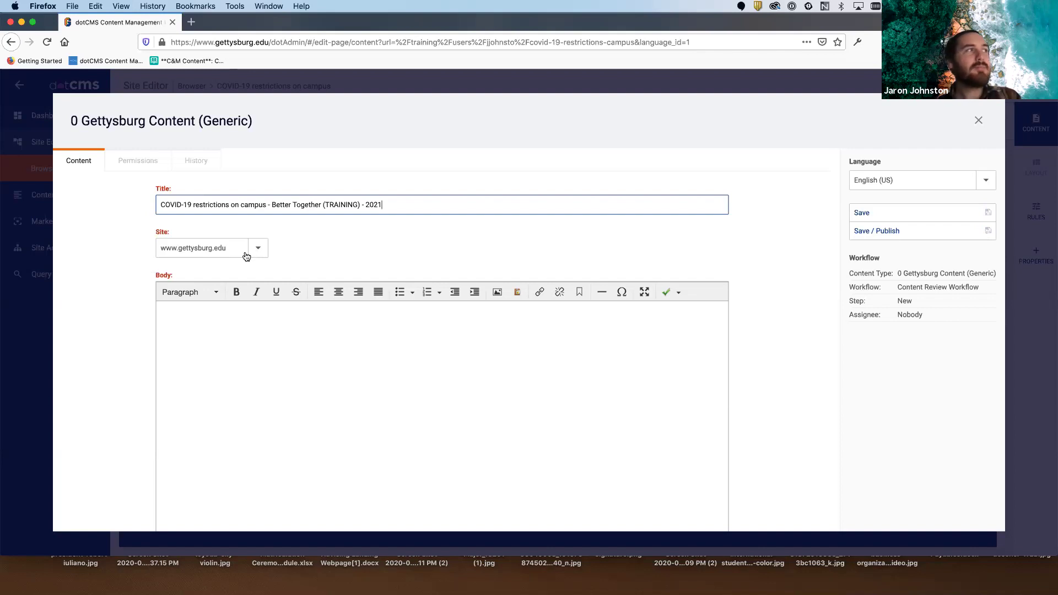
pyautogui.moveTo(155, 232); pyautogui.dragTo(177, 231)
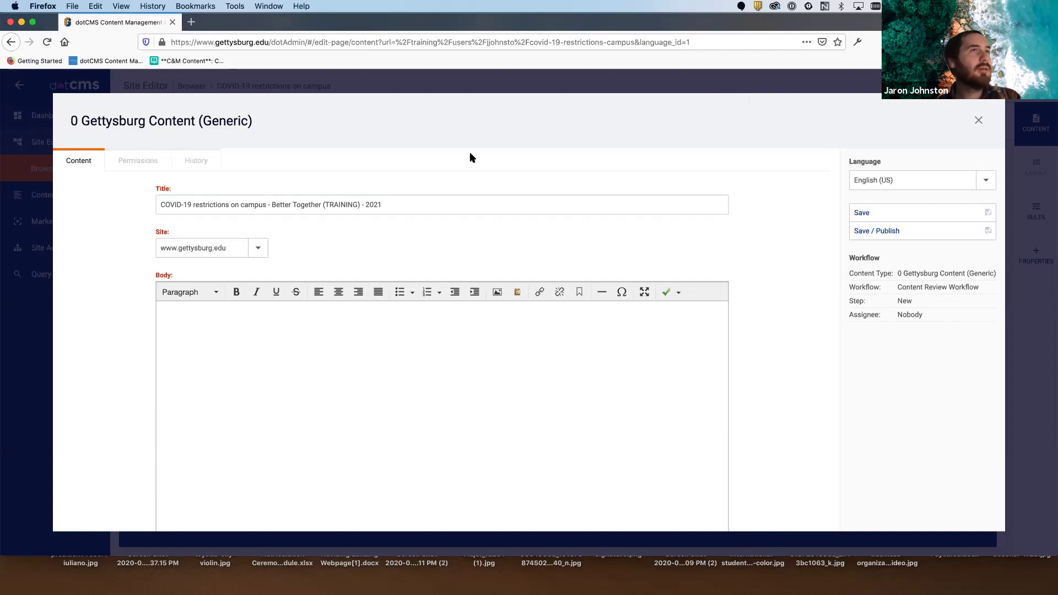
pyautogui.moveTo(177, 223)
pyautogui.mouseDown()
pyautogui.moveTo(142, 222)
pyautogui.moveTo(135, 261)
pyautogui.moveTo(294, 267)
pyautogui.moveTo(237, 220)
pyautogui.moveTo(127, 215)
pyautogui.mouseUp()
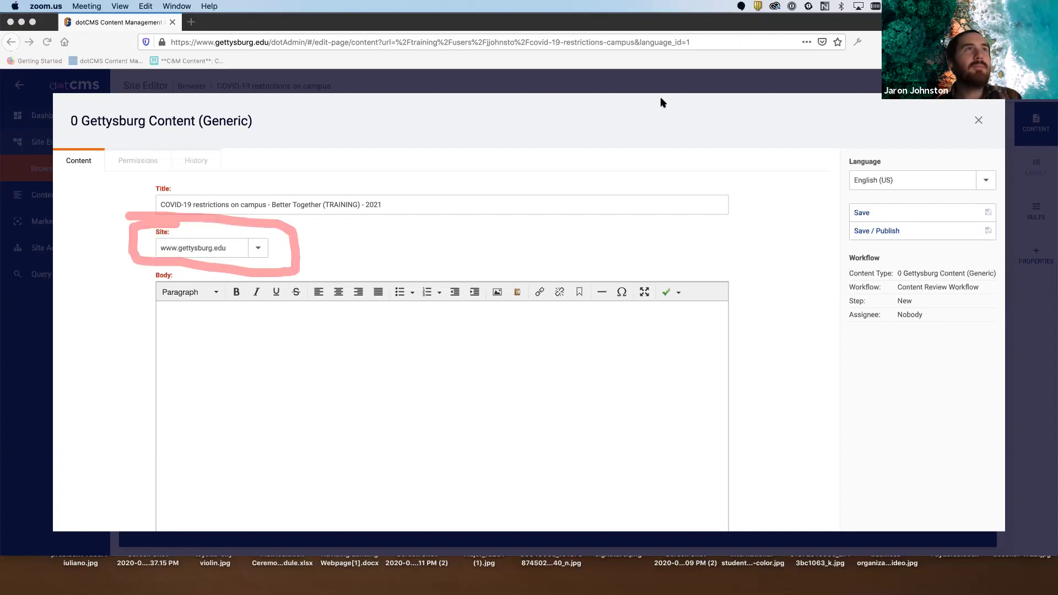
pyautogui.click(257, 248)
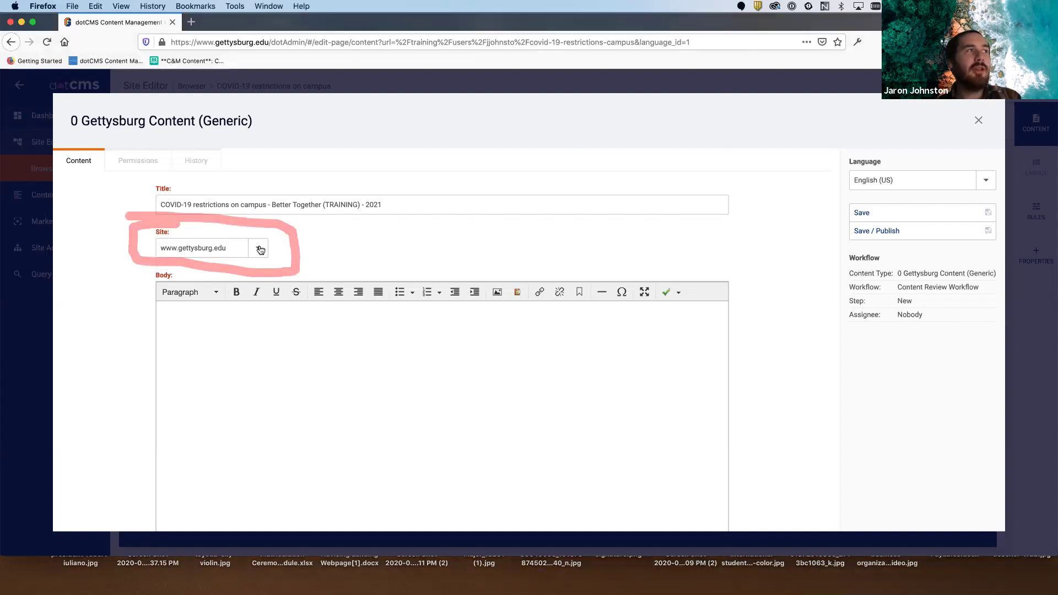
pyautogui.click(258, 248)
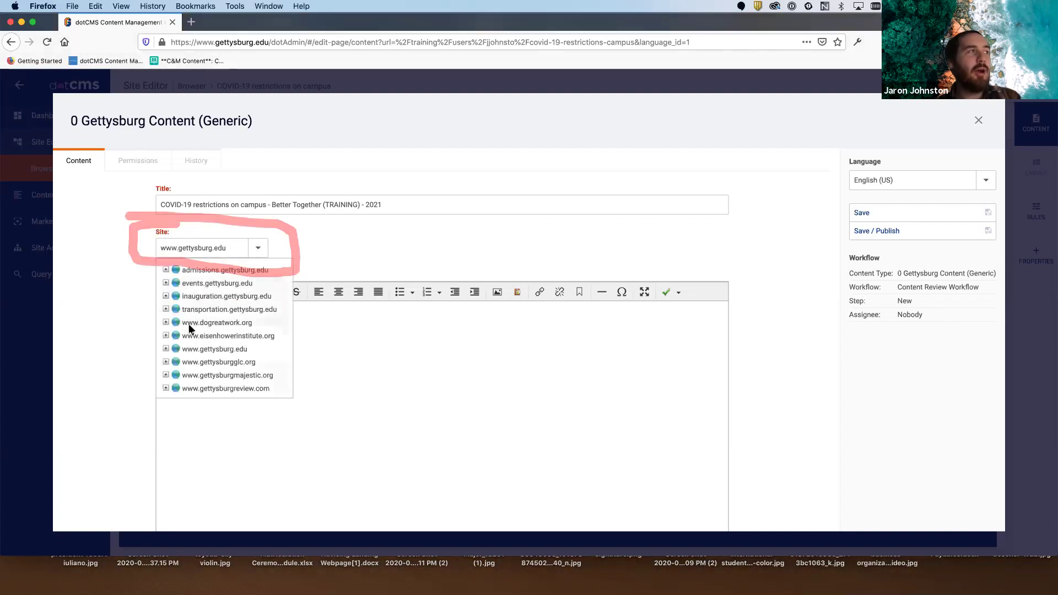
pyautogui.click(163, 348)
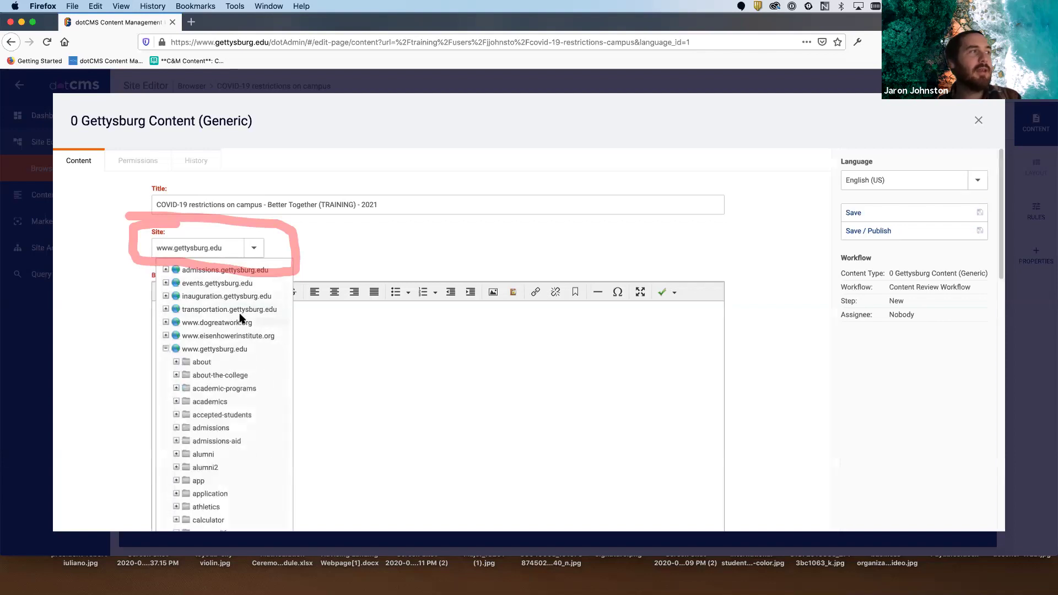
pyautogui.scroll(-3, 237, 331)
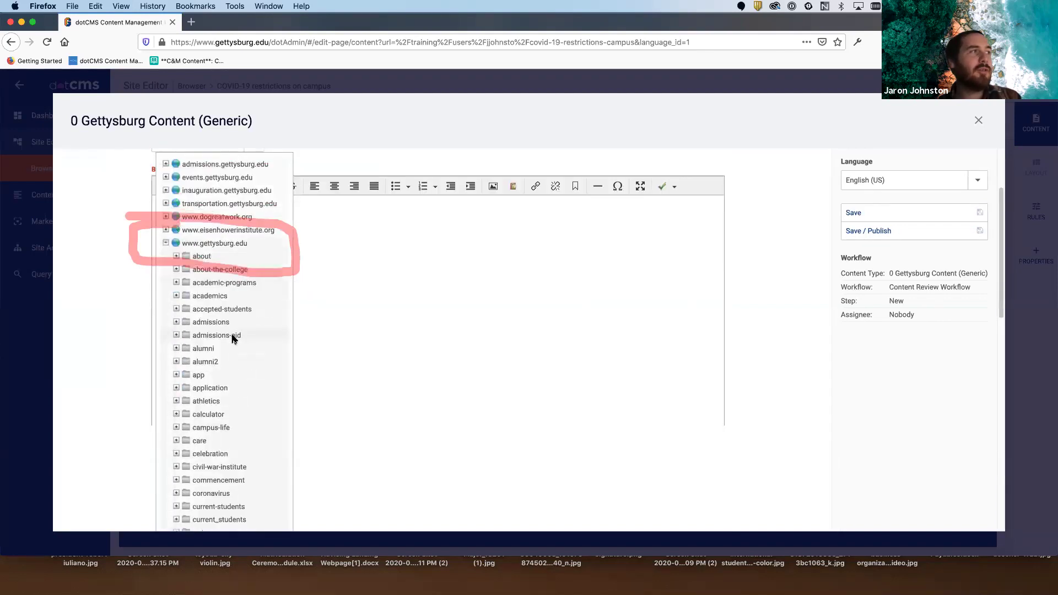
pyautogui.scroll(-8, 232, 338)
pyautogui.scroll(-5, 233, 338)
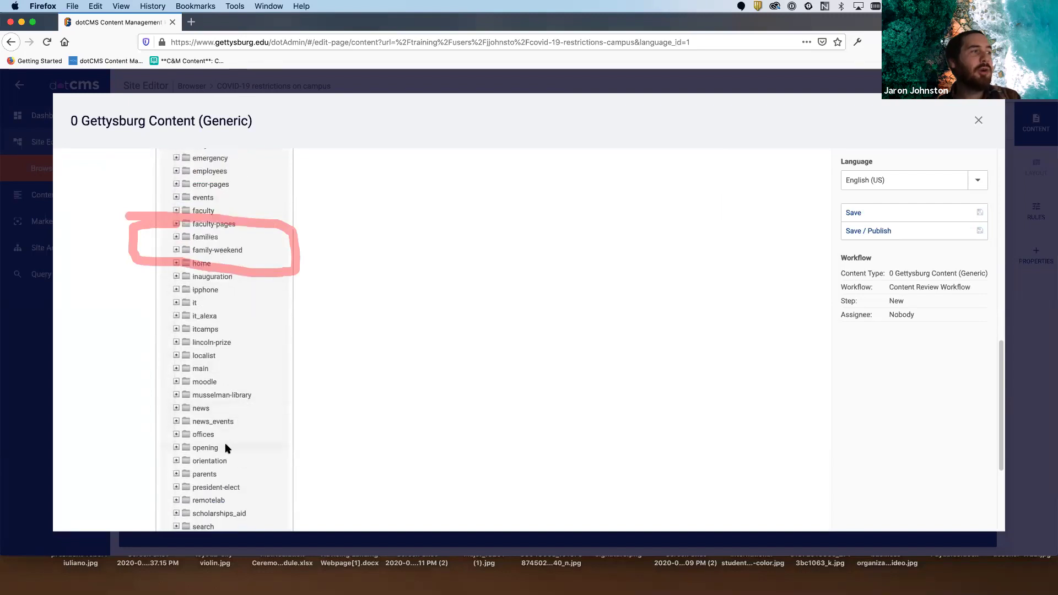
pyautogui.scroll(-4, 225, 447)
pyautogui.scroll(-1, 227, 447)
pyautogui.scroll(-2, 216, 425)
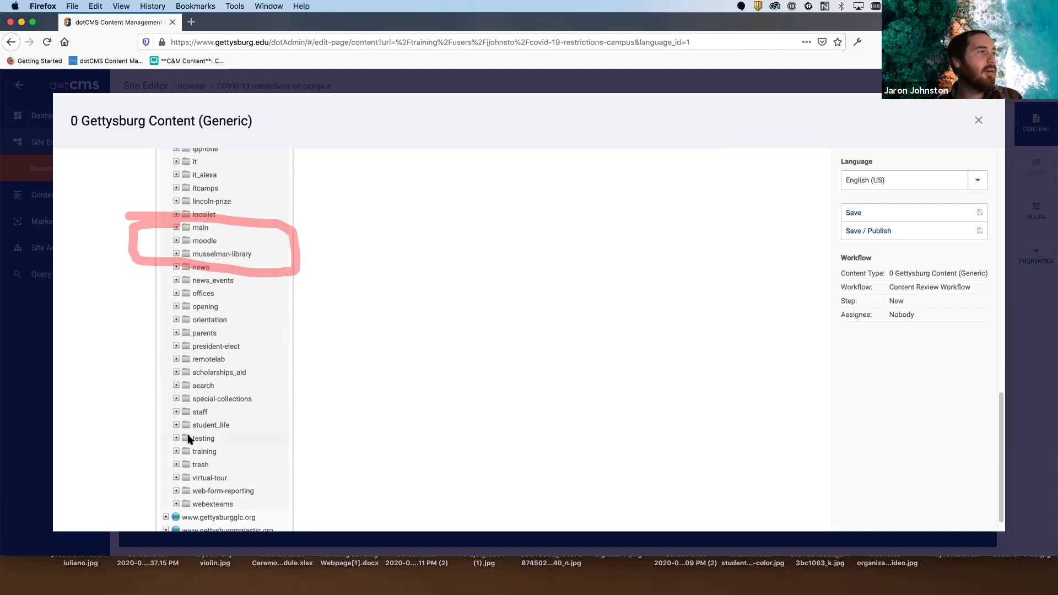
pyautogui.click(176, 451)
pyautogui.scroll(-1, 212, 426)
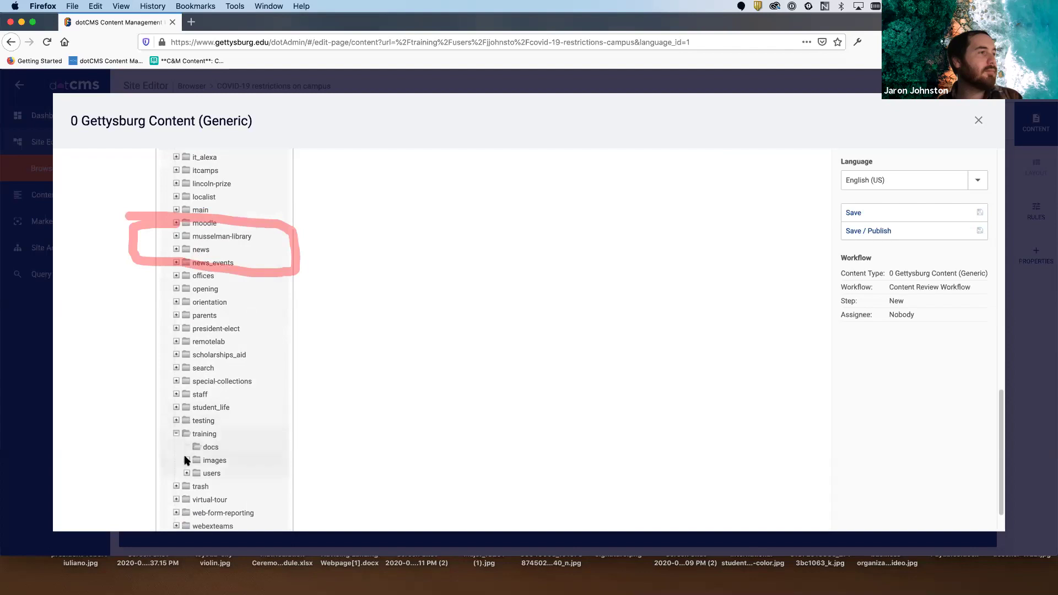
pyautogui.click(187, 472)
pyautogui.scroll(-10, 218, 439)
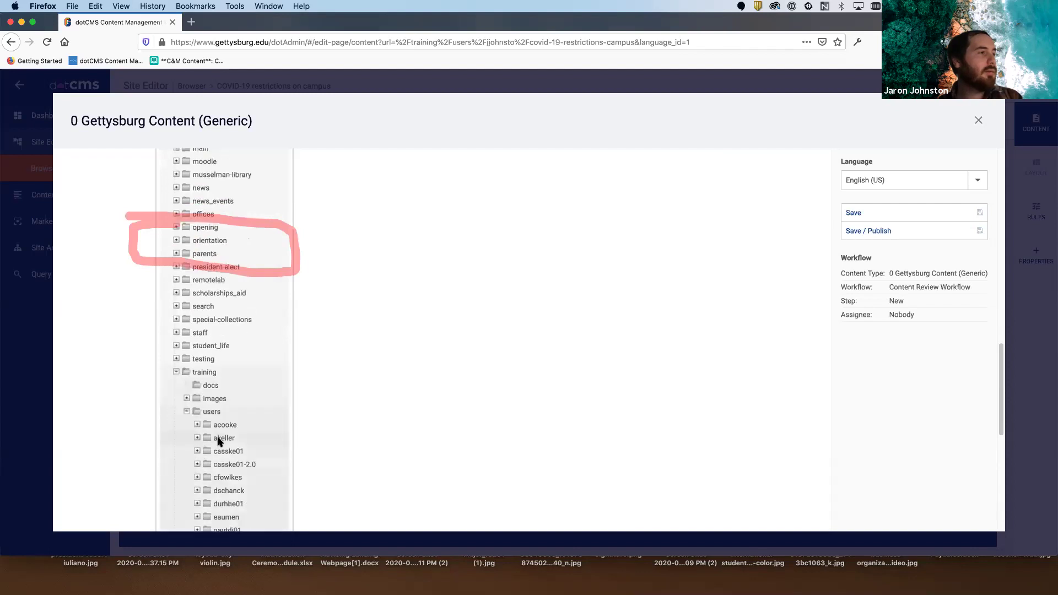
pyautogui.click(220, 438)
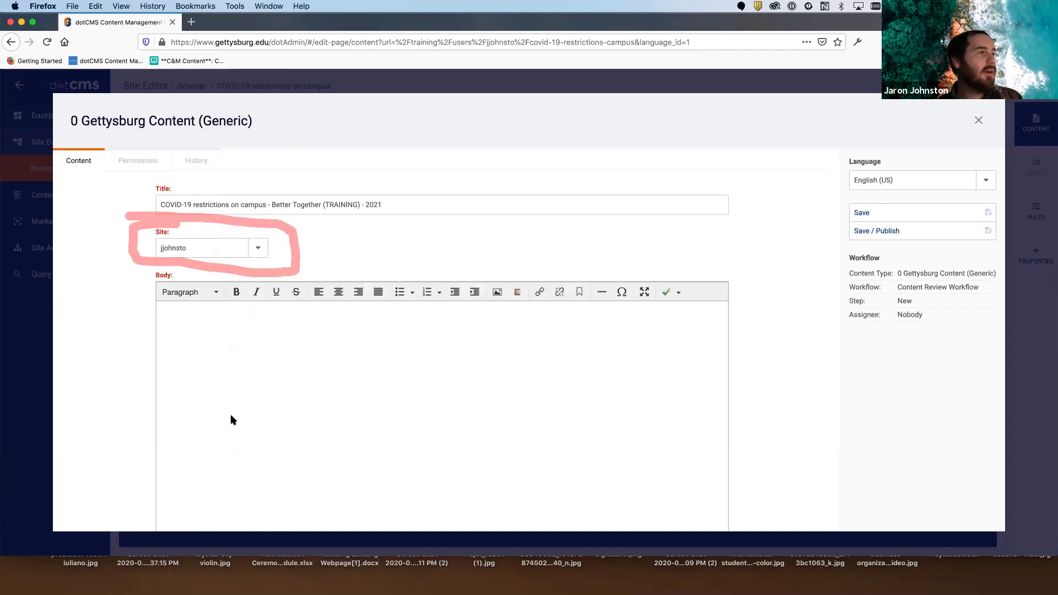
# - Clear the folder-name text in the site field and place the caret in the empty Body
pyautogui.doubleClick(174, 246)
pyautogui.press('BackSpace')
pyautogui.click(312, 313)
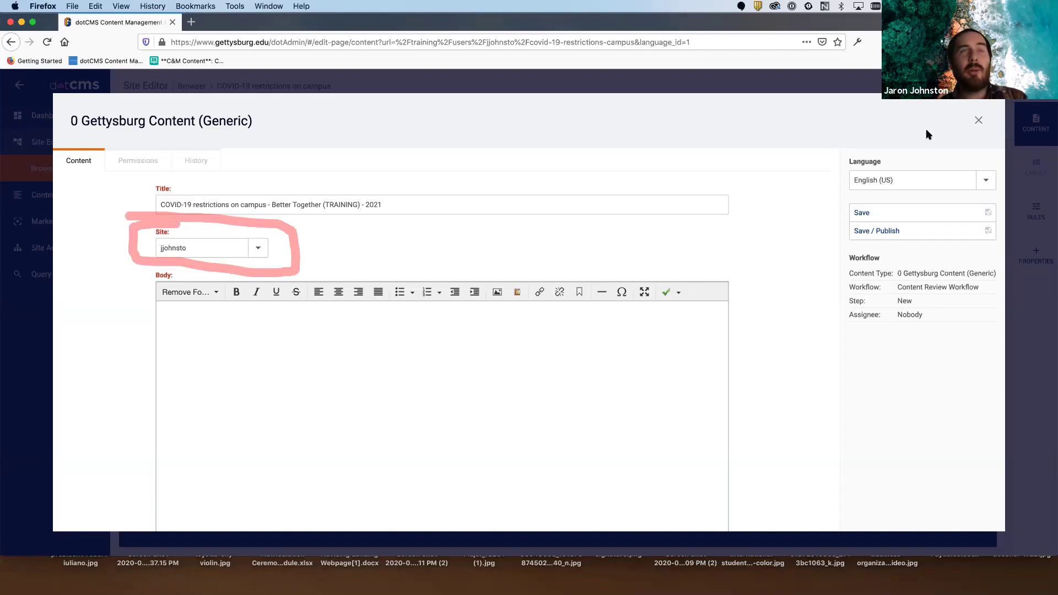
pyautogui.click(956, 101)
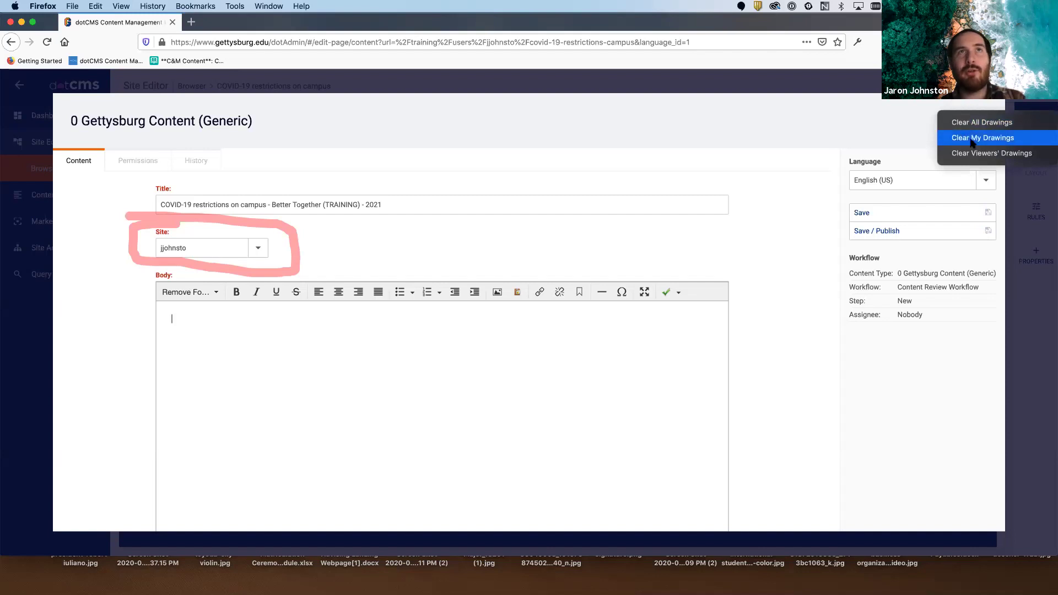
# - Check the still-empty Body editor, then open a new blank browser tab
pyautogui.click(986, 134)
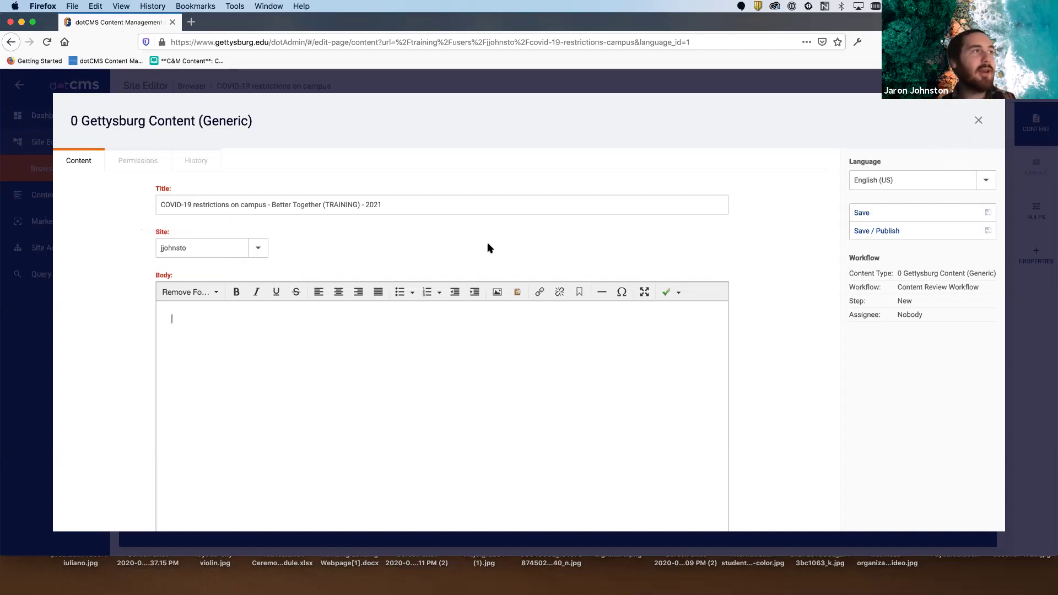
pyautogui.scroll(-3, 405, 336)
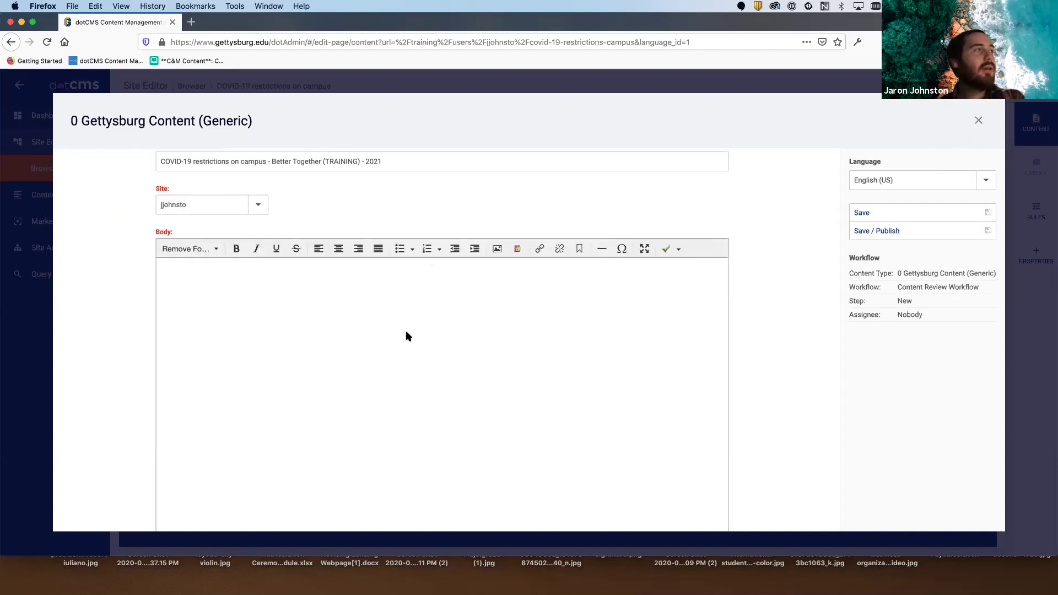
pyautogui.scroll(1, 405, 330)
pyautogui.scroll(-5, 358, 345)
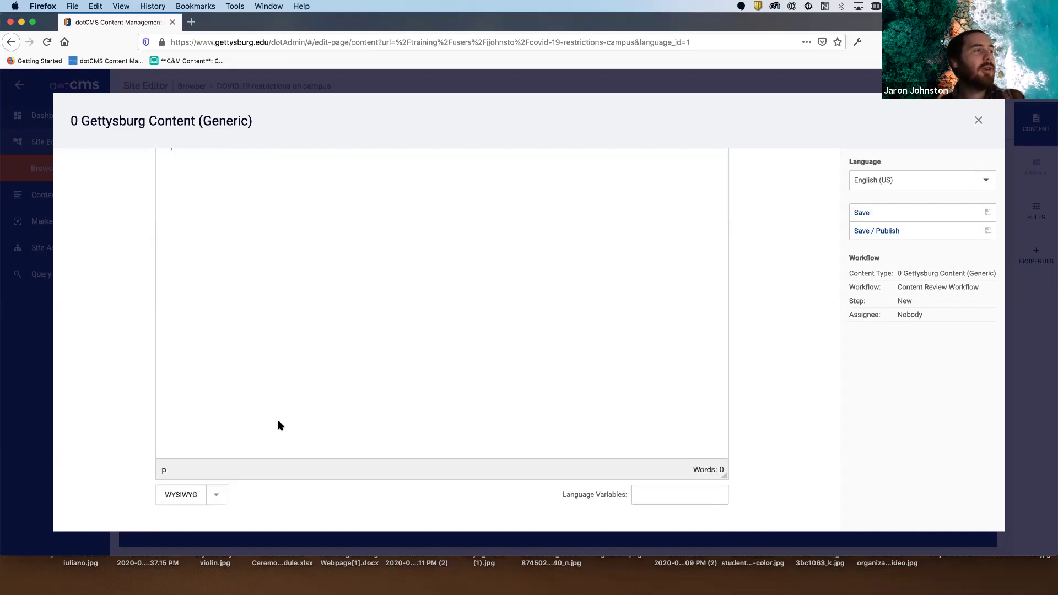
pyautogui.scroll(5, 331, 386)
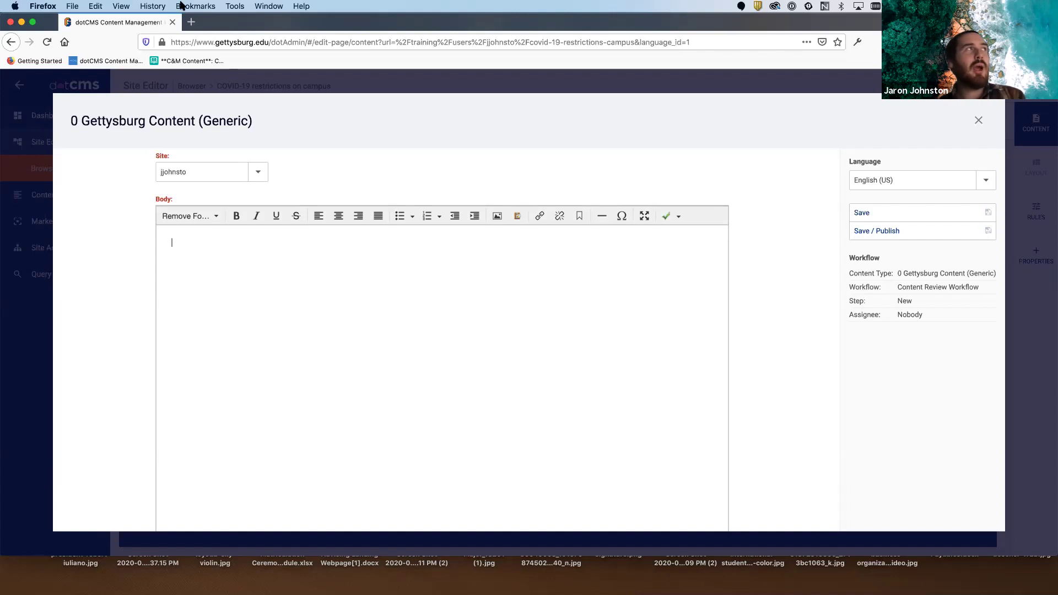
pyautogui.press('super+t')
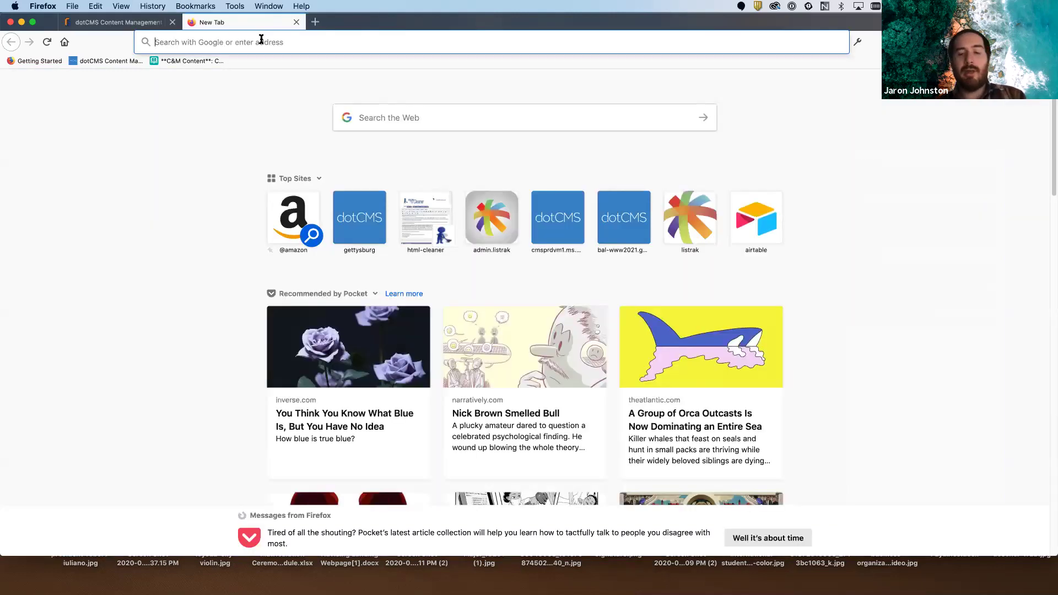
# - Generate Lorem Ipsum on lipsum.com, copy the first paragraph, and return to dotCMS
pyautogui.write('LORE IPSUM')
pyautogui.press('Return')
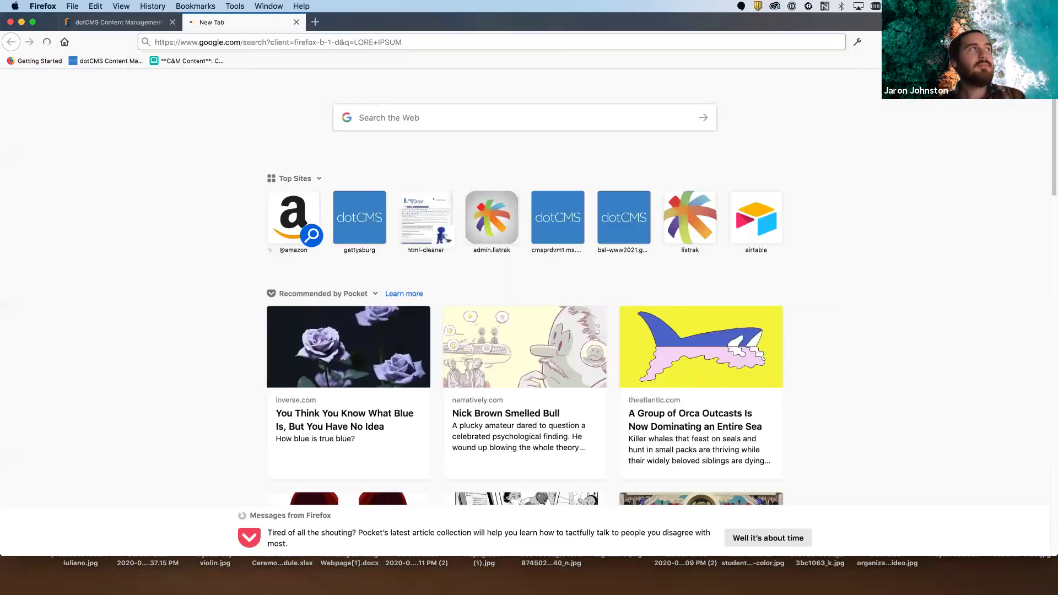
pyautogui.click(217, 234)
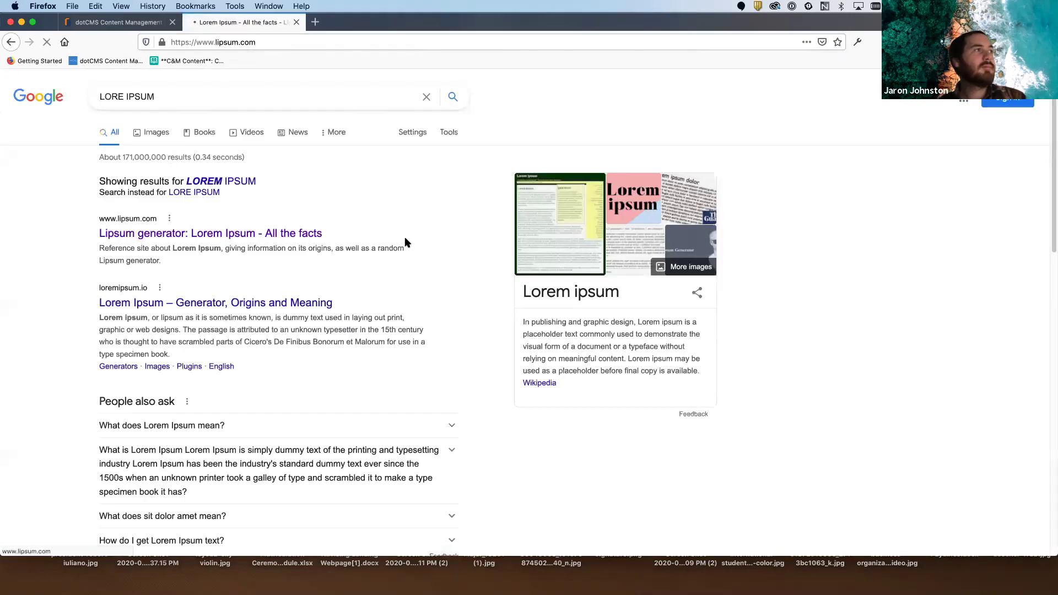
pyautogui.scroll(-5, 710, 458)
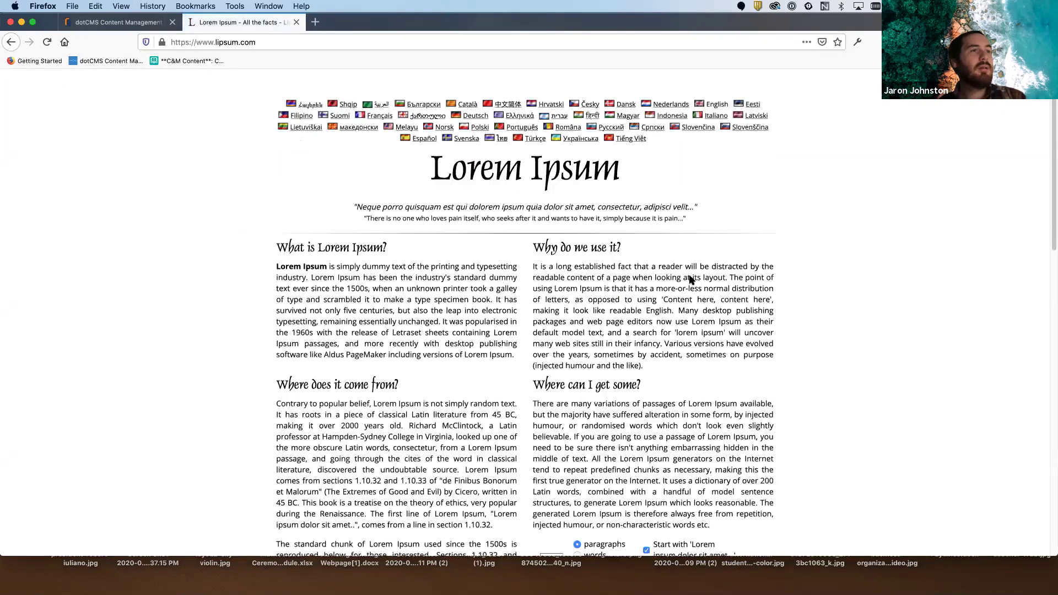
pyautogui.click(710, 465)
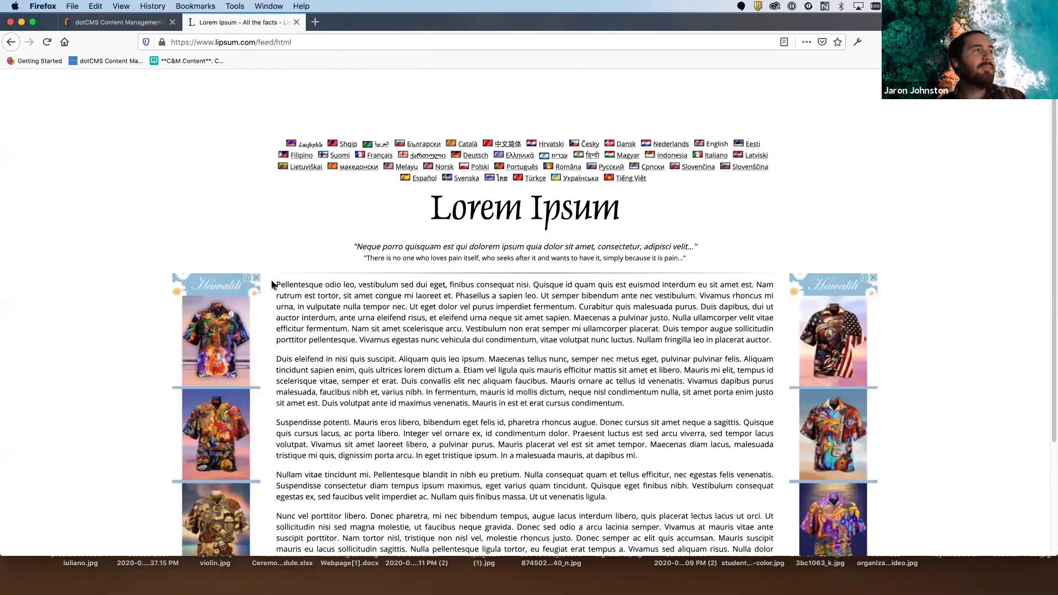
pyautogui.moveTo(277, 282); pyautogui.dragTo(781, 341)
pyautogui.press('super+c')
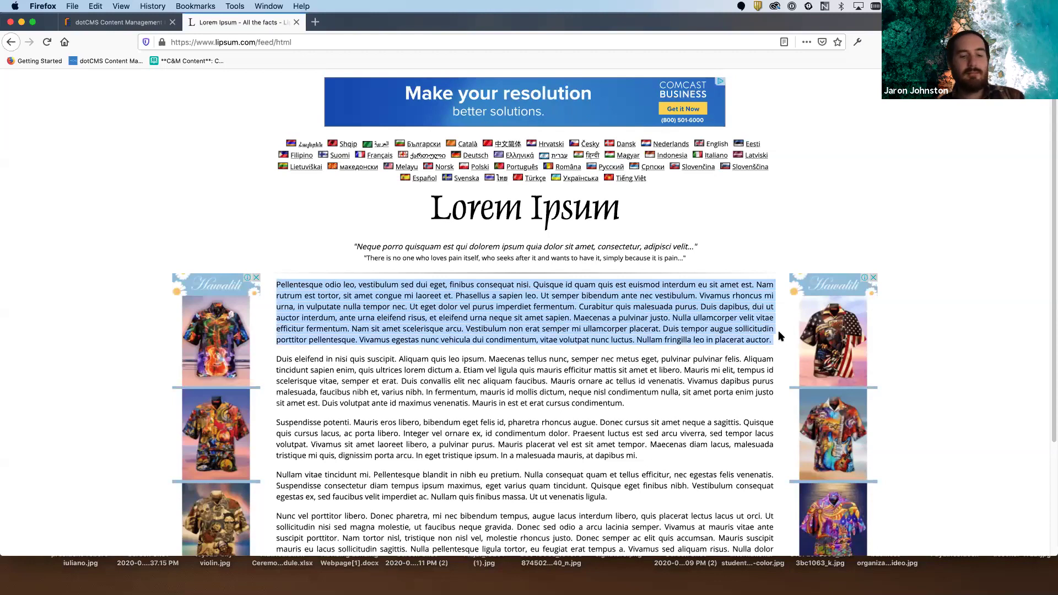
pyautogui.click(118, 22)
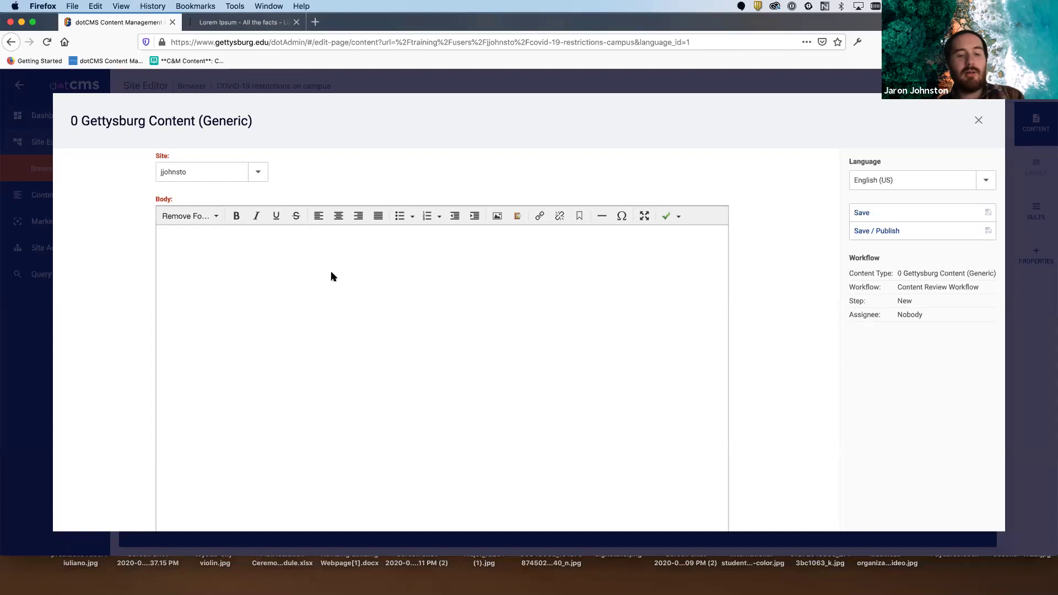
# - Paste the Lorem Ipsum paragraph twice into the Body, each followed by a new line
pyautogui.press('super+v')
pyautogui.press('Return')
pyautogui.press('super+v')
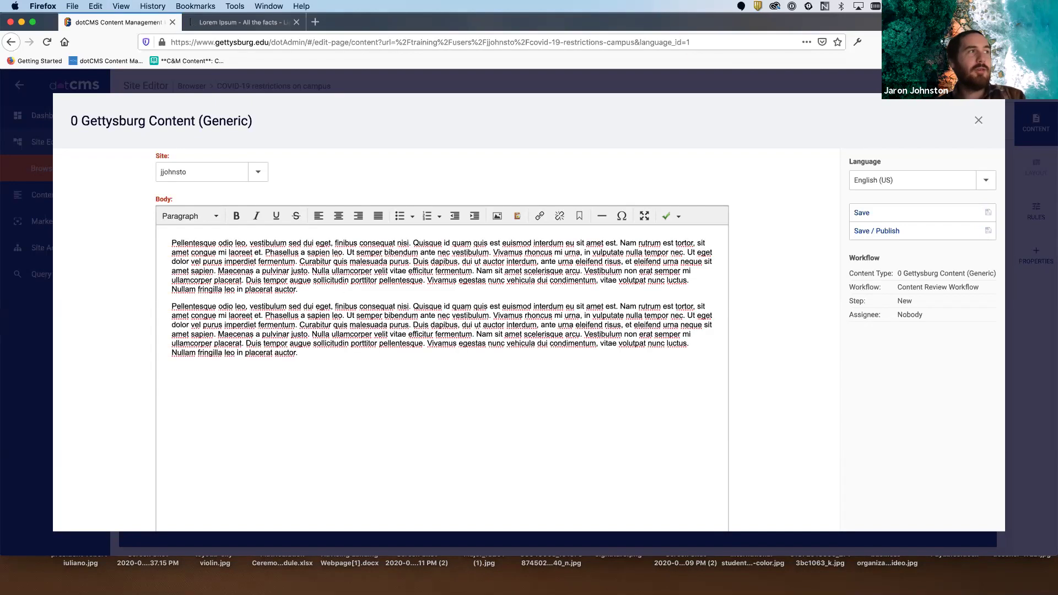
pyautogui.press('Return')
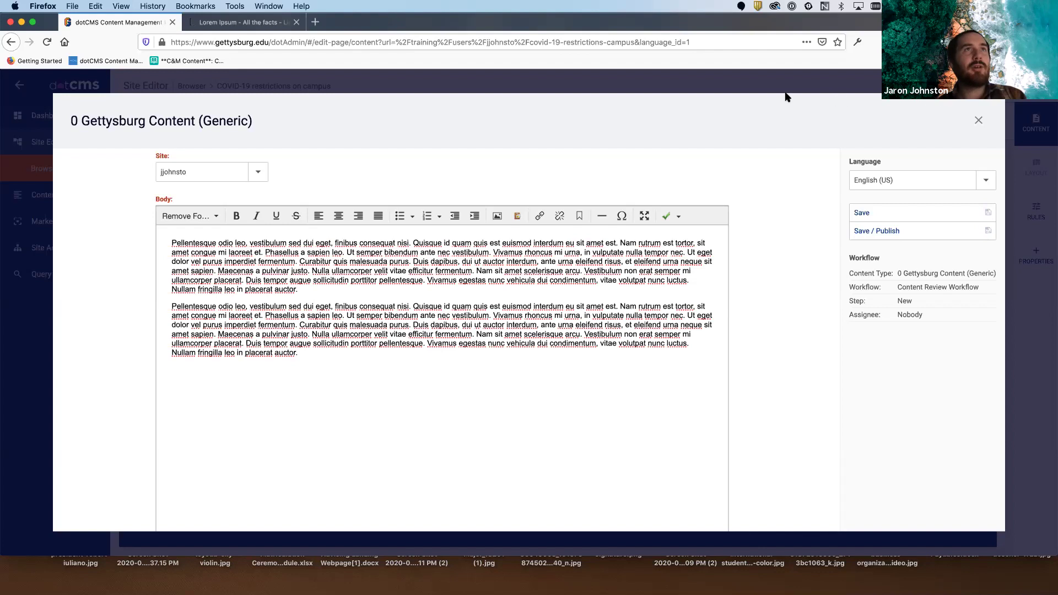
# - Paste three more Lorem Ipsum paragraphs at the end of the Body text
pyautogui.click(616, 167)
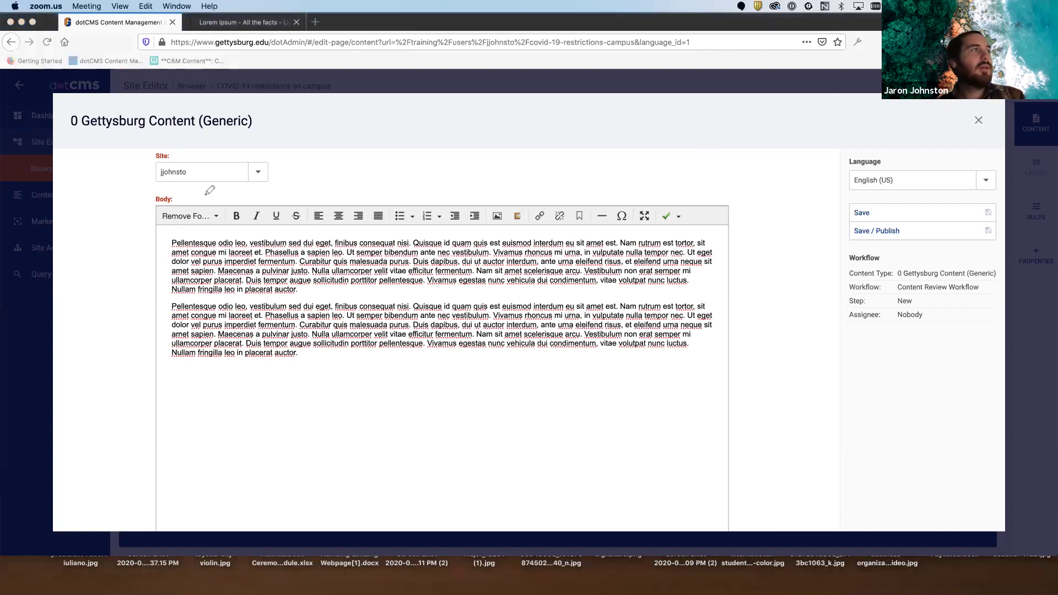
pyautogui.moveTo(204, 197)
pyautogui.mouseDown()
pyautogui.moveTo(168, 193)
pyautogui.moveTo(147, 227)
pyautogui.moveTo(184, 234)
pyautogui.mouseUp()
pyautogui.moveTo(701, 194)
pyautogui.mouseDown()
pyautogui.moveTo(751, 226)
pyautogui.moveTo(705, 228)
pyautogui.mouseUp()
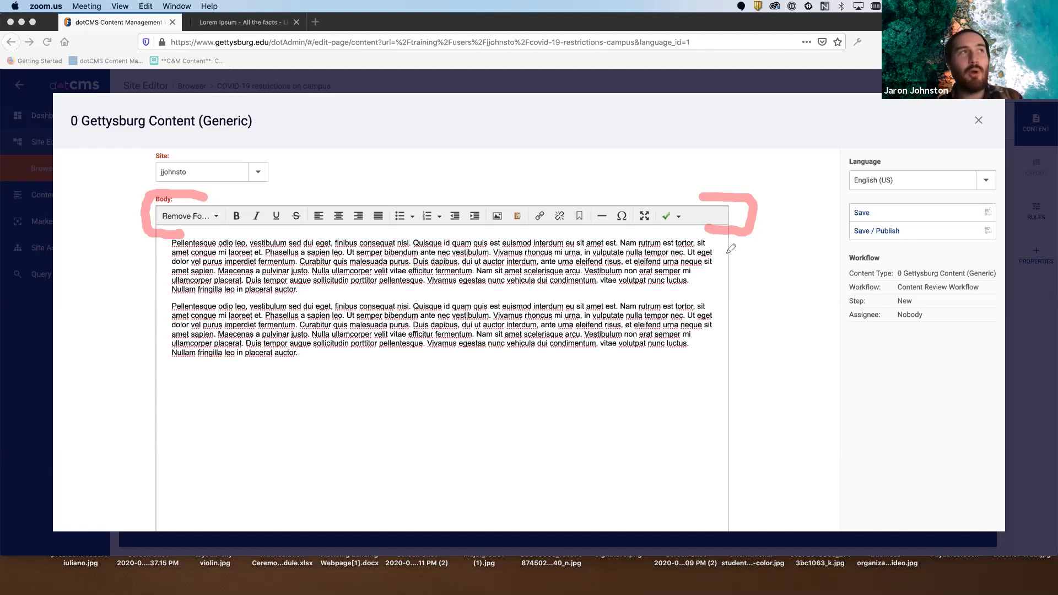
pyautogui.click(311, 353)
pyautogui.press('Return')
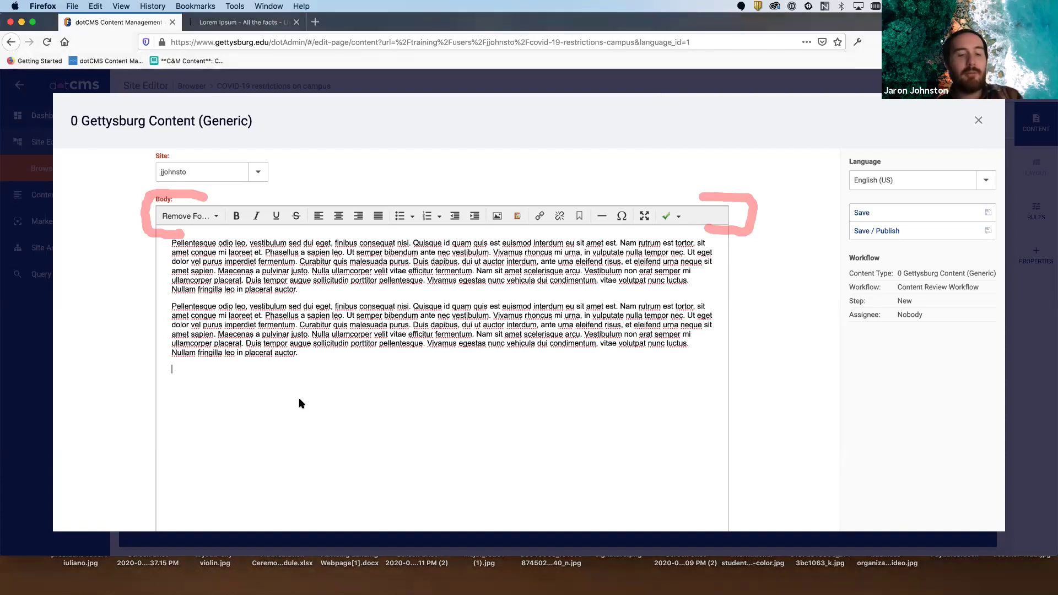
pyautogui.press('super+v')
pyautogui.press('Return')
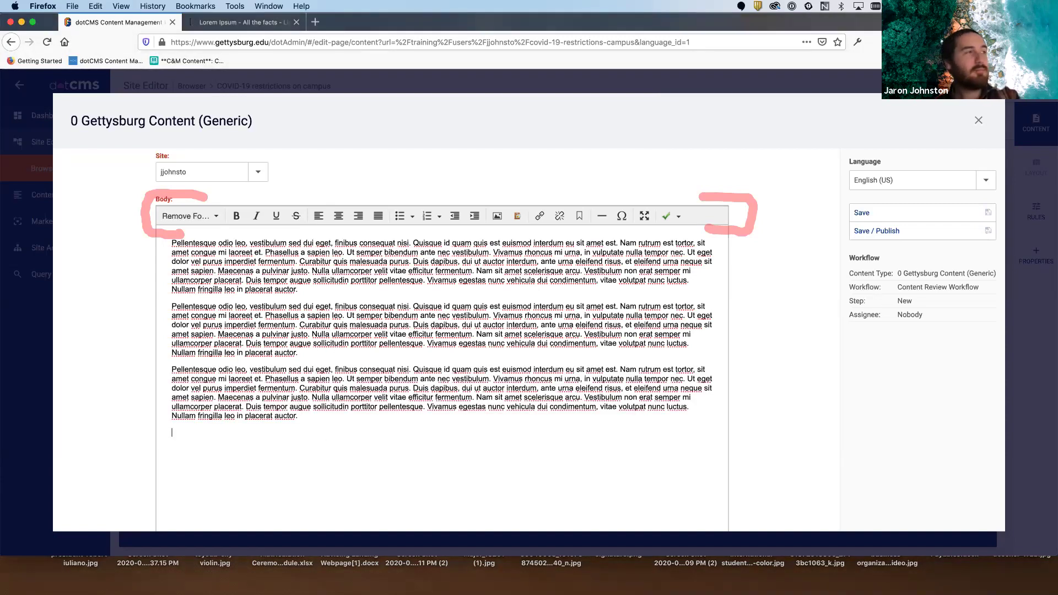
pyautogui.press('super+v')
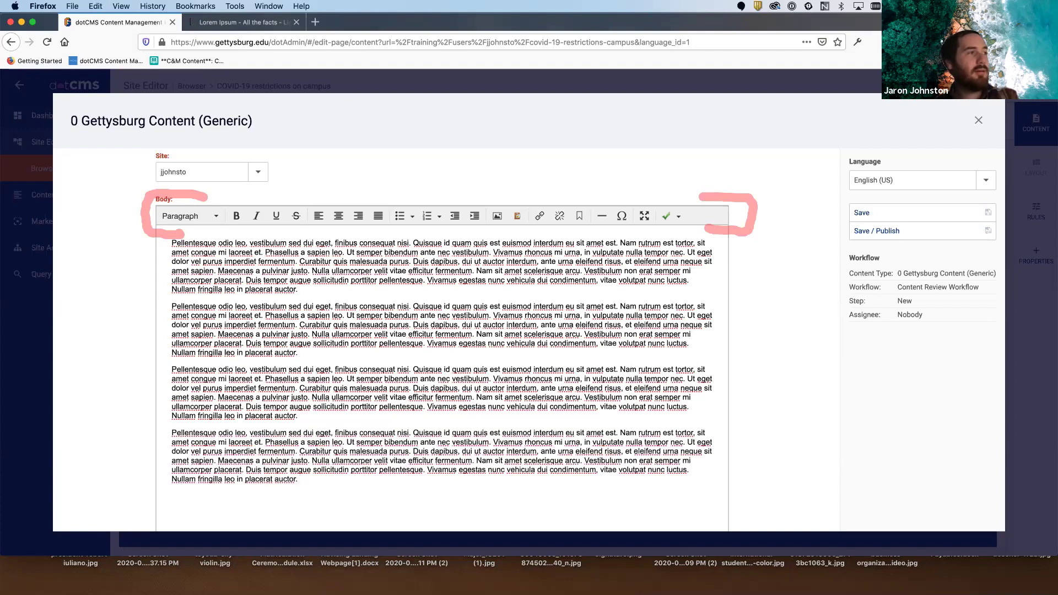
pyautogui.press('super+v')
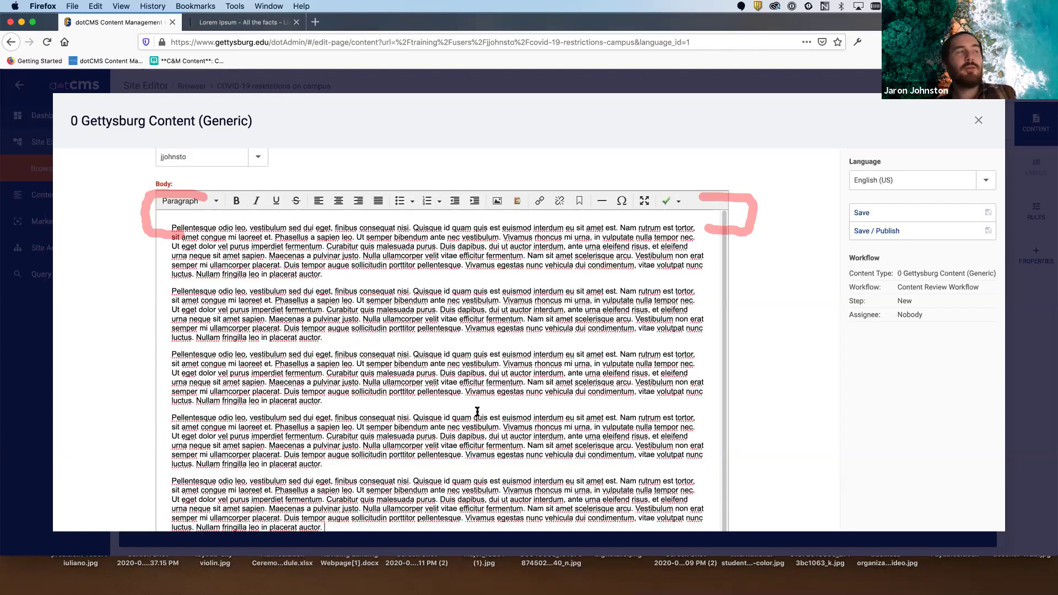
pyautogui.click(956, 104)
pyautogui.click(958, 122)
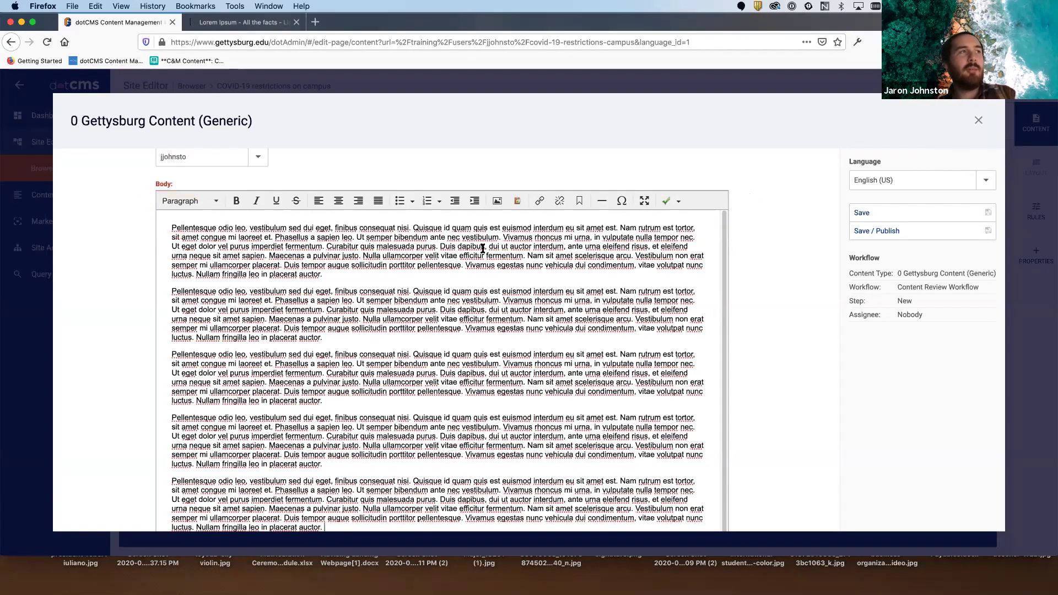
pyautogui.scroll(-1, 545, 297)
pyautogui.scroll(-2, 545, 297)
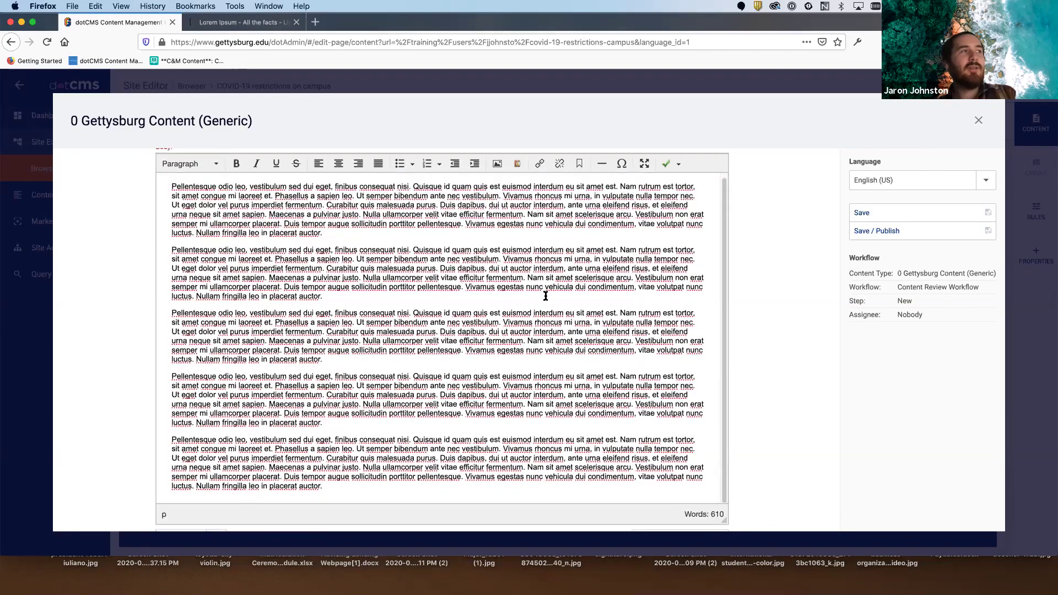
pyautogui.scroll(4, 546, 297)
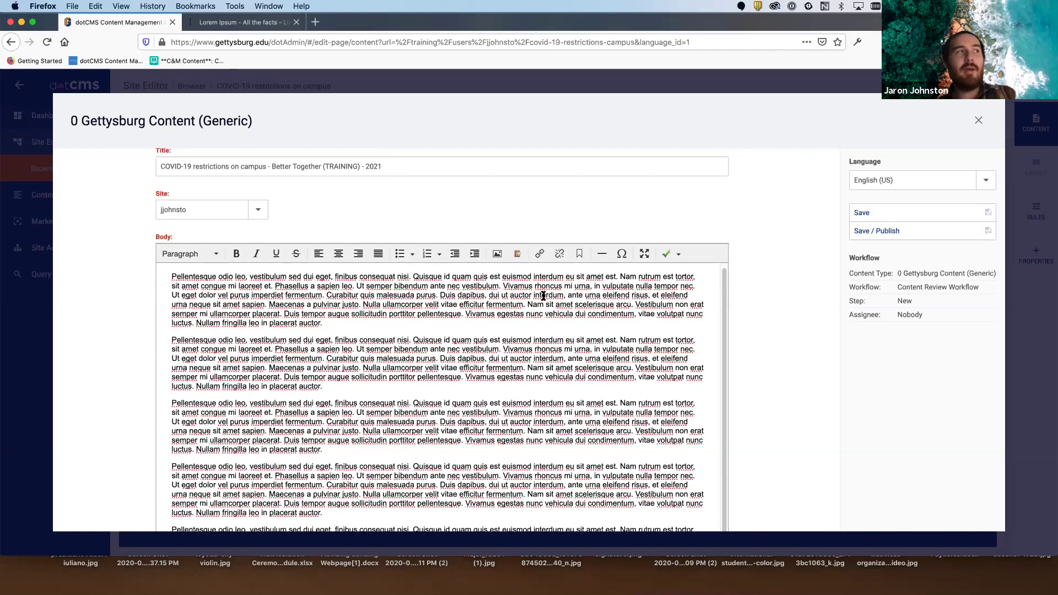
pyautogui.scroll(1, 554, 301)
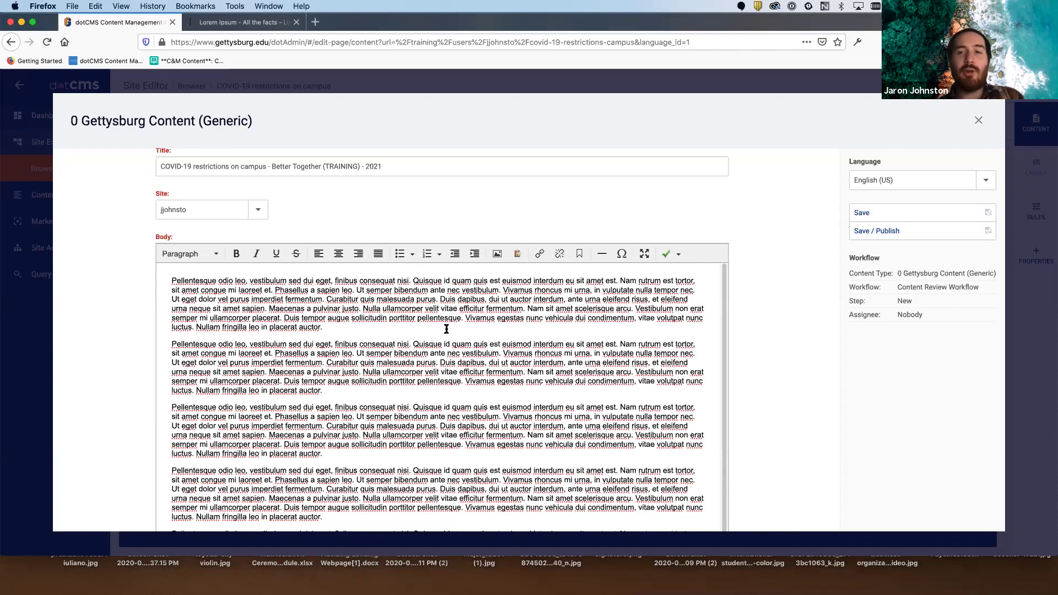
# - Add an 'Introduction' Header 2 heading atop the Body and a blank line after paragraph one
pyautogui.click(171, 280)
pyautogui.press('Return')
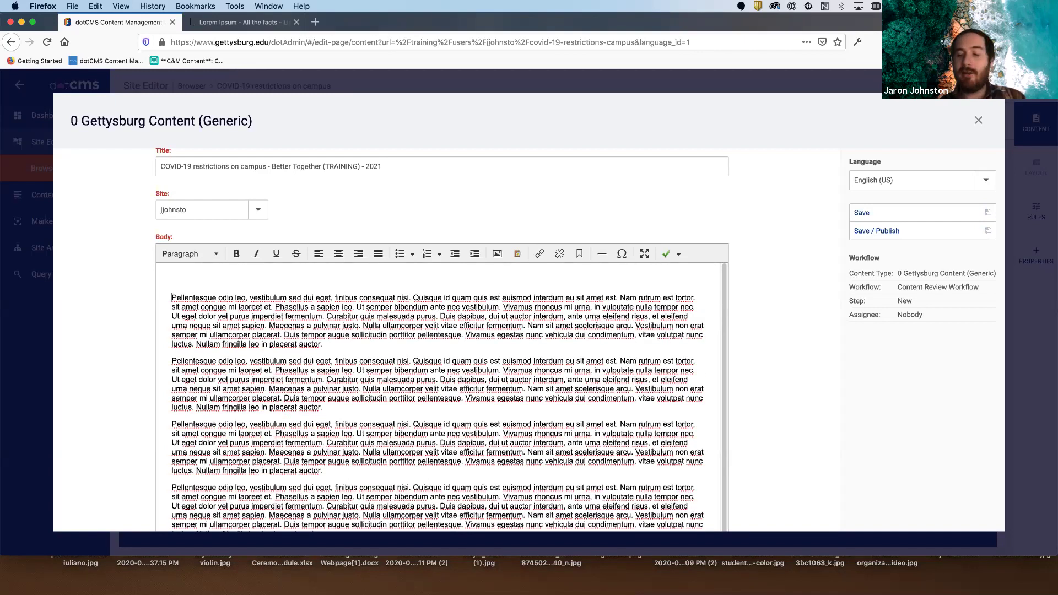
pyautogui.click(172, 281)
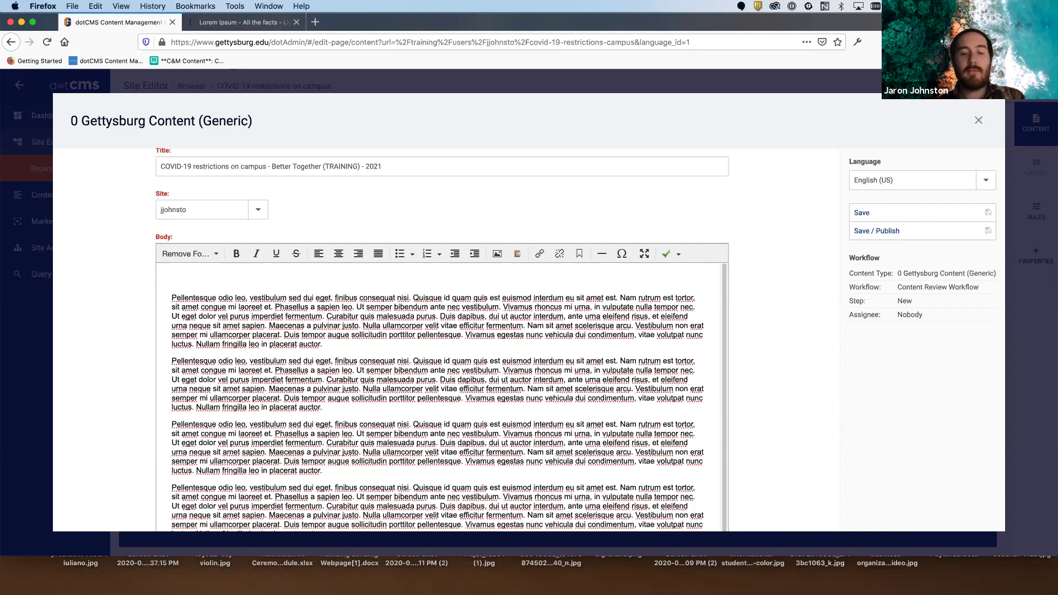
pyautogui.write('INTRODF\\')
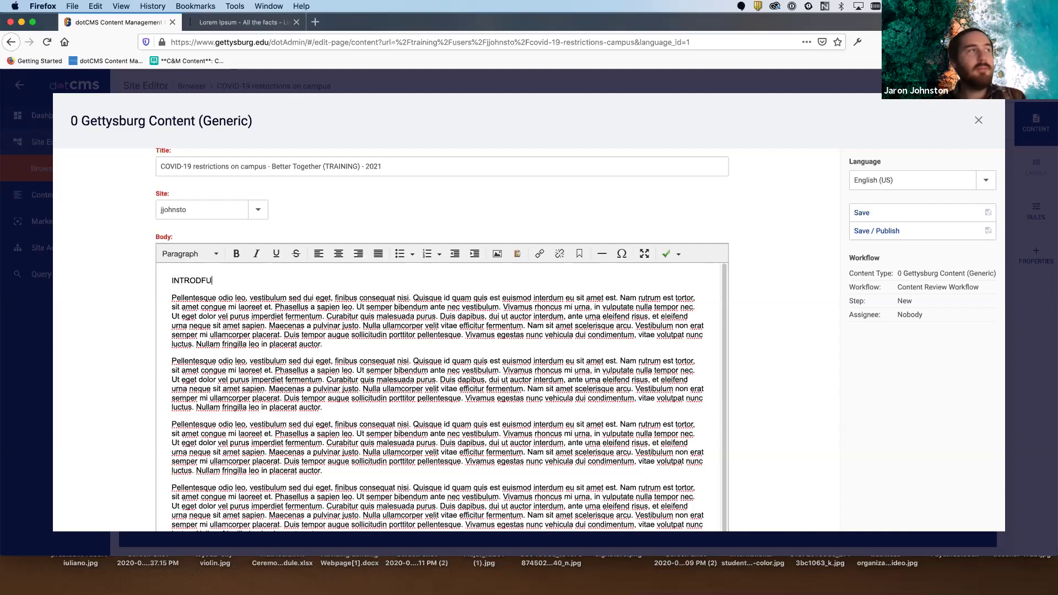
pyautogui.press('BackSpace')
pyautogui.press('BackSpace')
pyautogui.press('BackSpace')
pyautogui.press('BackSpace')
pyautogui.press('BackSpace')
pyautogui.press('BackSpace')
pyautogui.press('BackSpace')
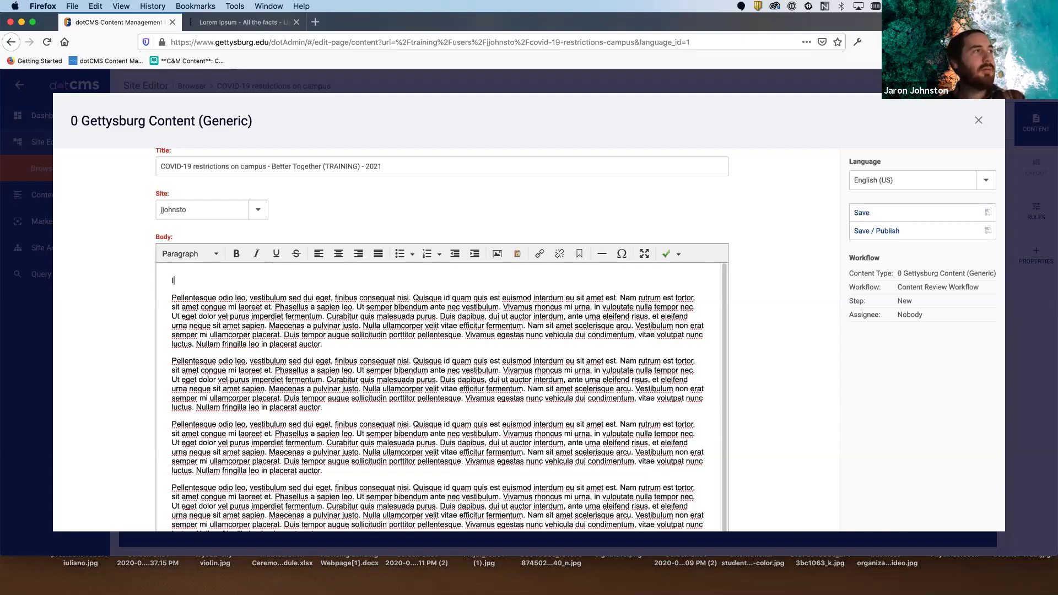
pyautogui.write('ntroduction')
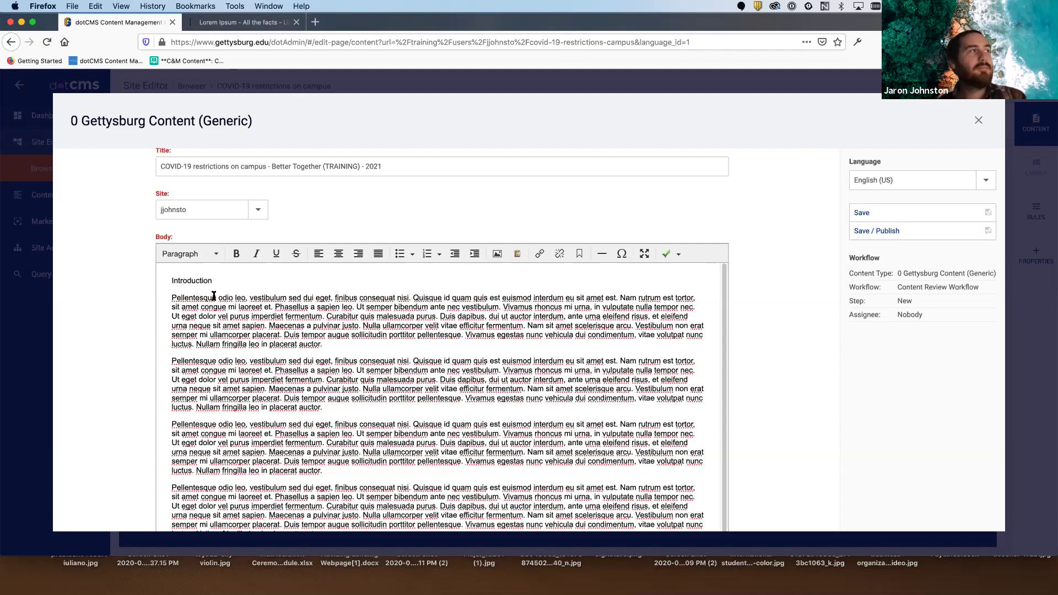
pyautogui.moveTo(221, 281); pyautogui.dragTo(160, 284)
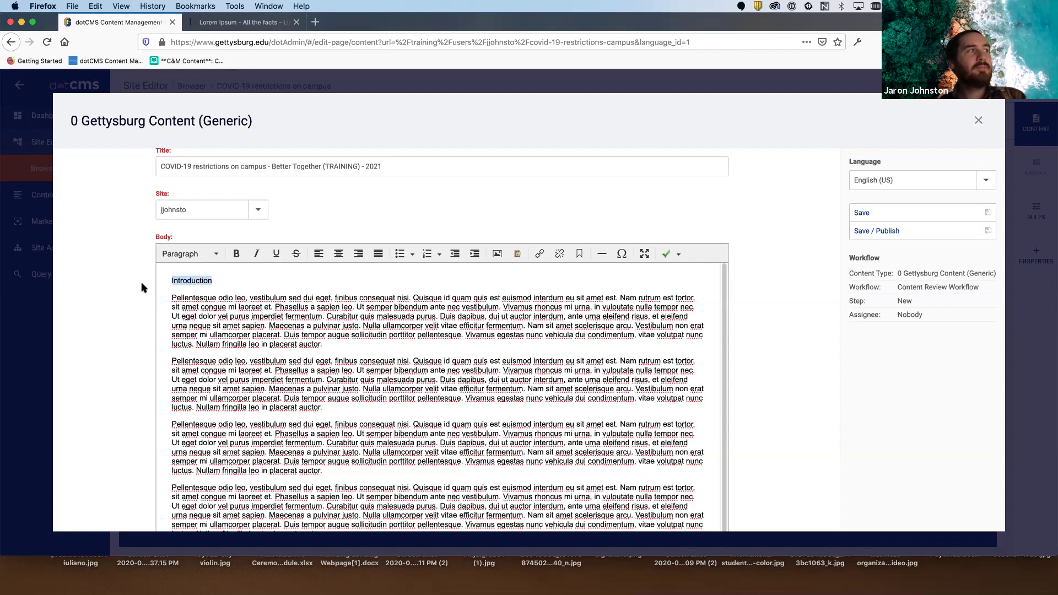
pyautogui.click(214, 253)
pyautogui.click(224, 316)
pyautogui.click(291, 282)
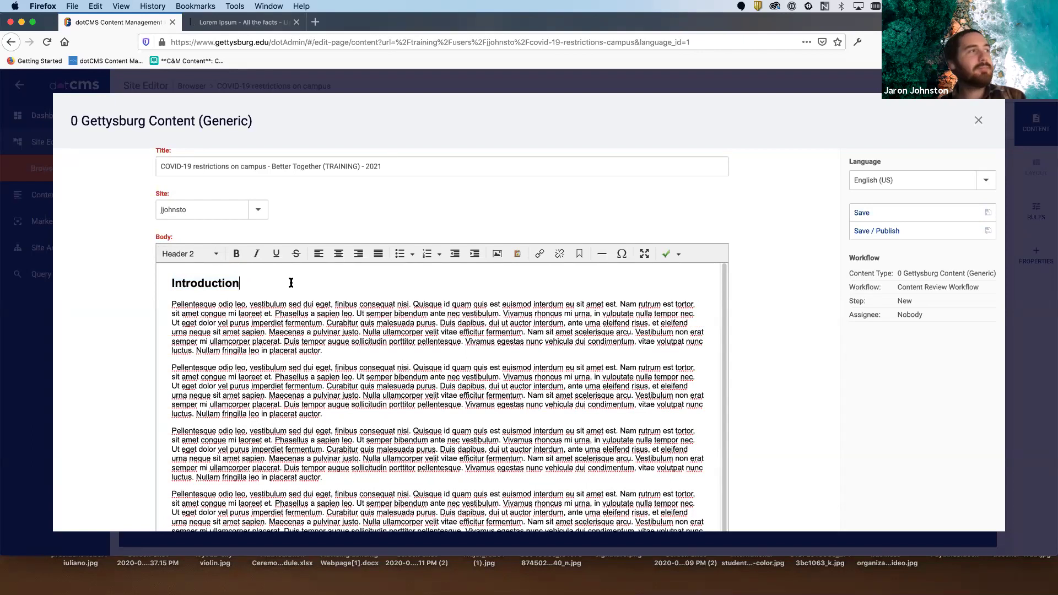
pyautogui.click(344, 352)
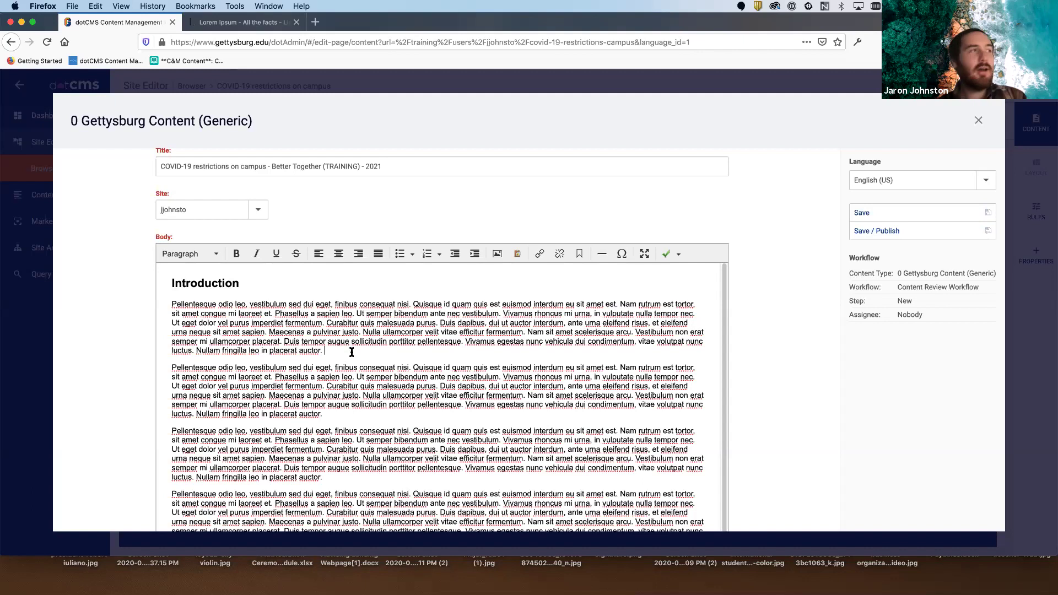
pyautogui.press('Return')
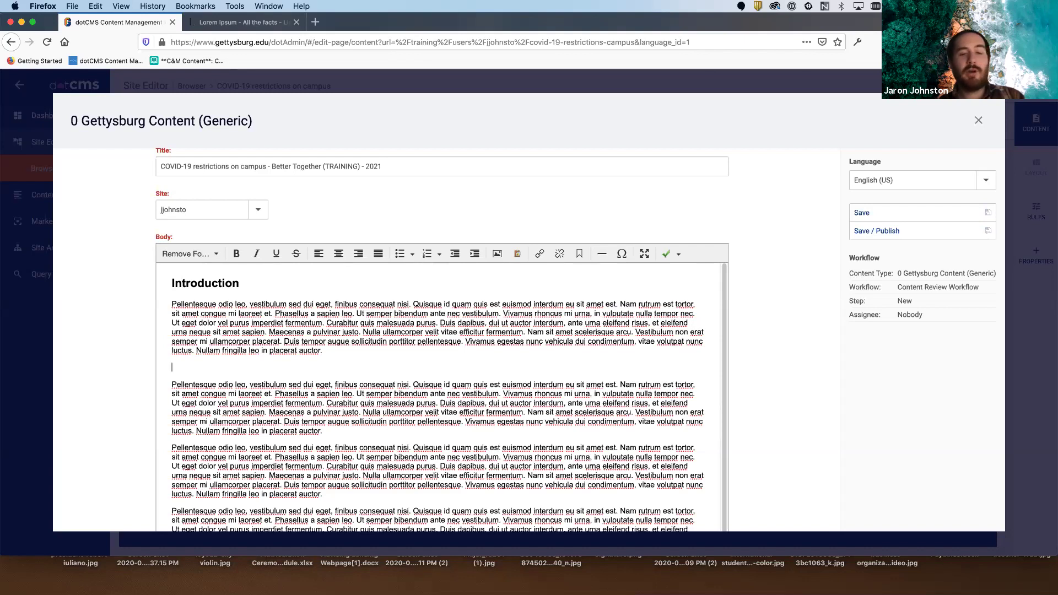
# - Turn the blank line into a 'Mask Wearing' Header 2 heading, then go to the second paragraph's end
pyautogui.write('Masdk')
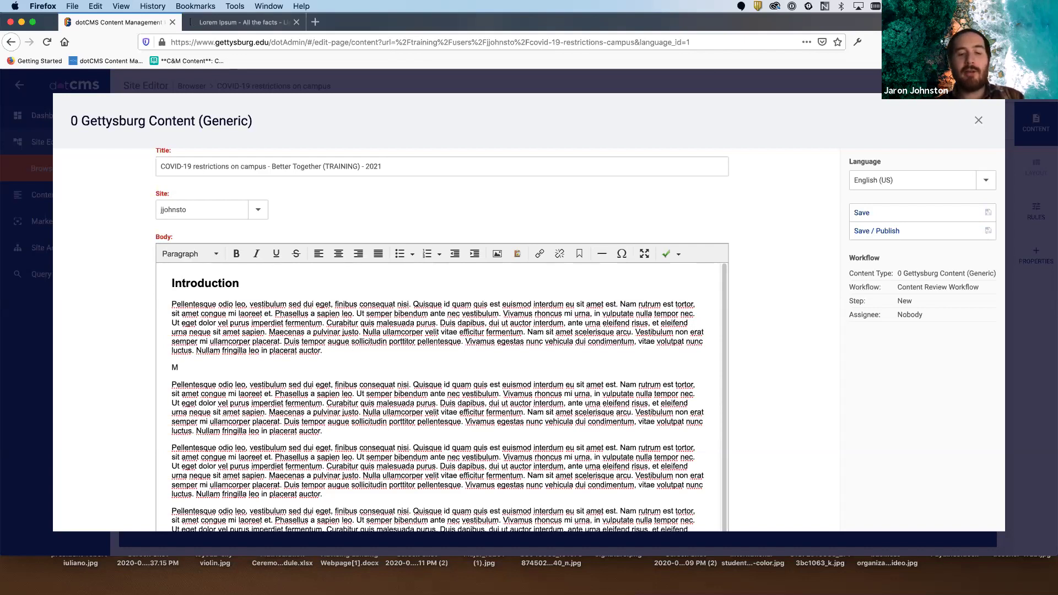
pyautogui.press('BackSpace')
pyautogui.press('BackSpace')
pyautogui.press('BackSpace')
pyautogui.write('sk Wear')
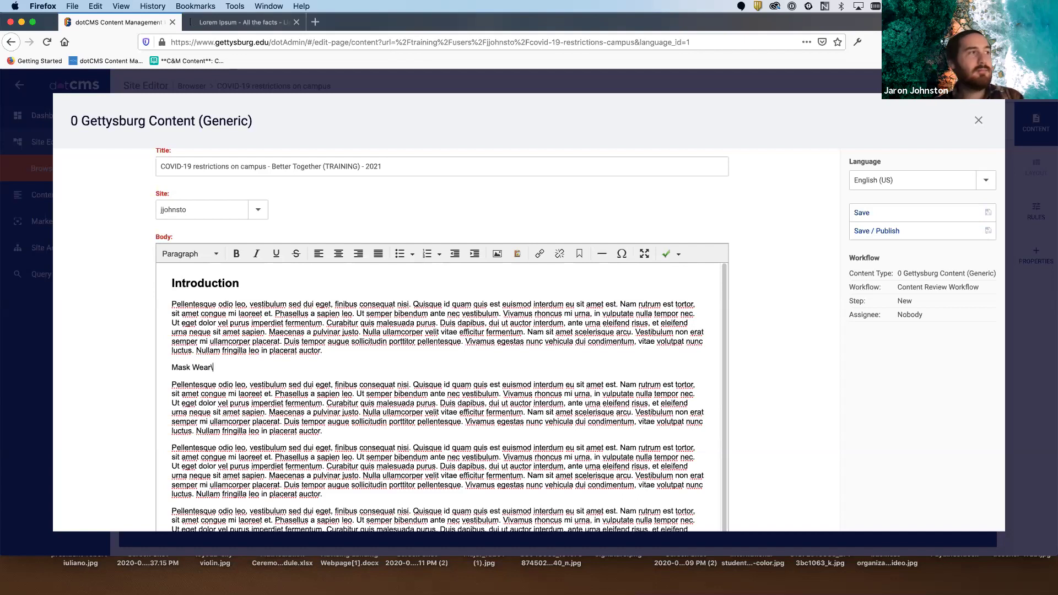
pyautogui.write('ing')
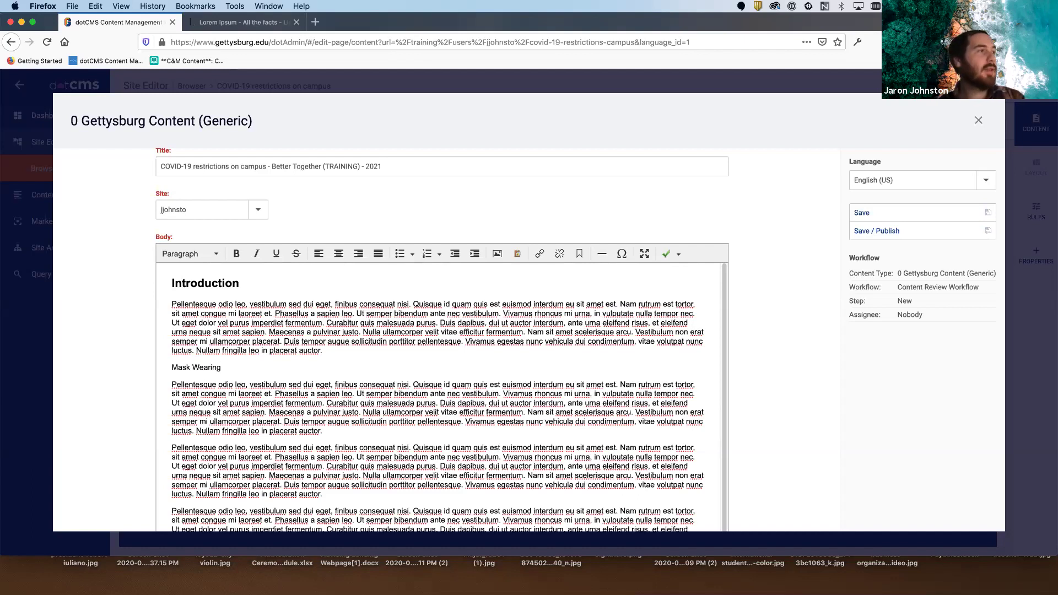
pyautogui.moveTo(224, 367); pyautogui.dragTo(171, 367)
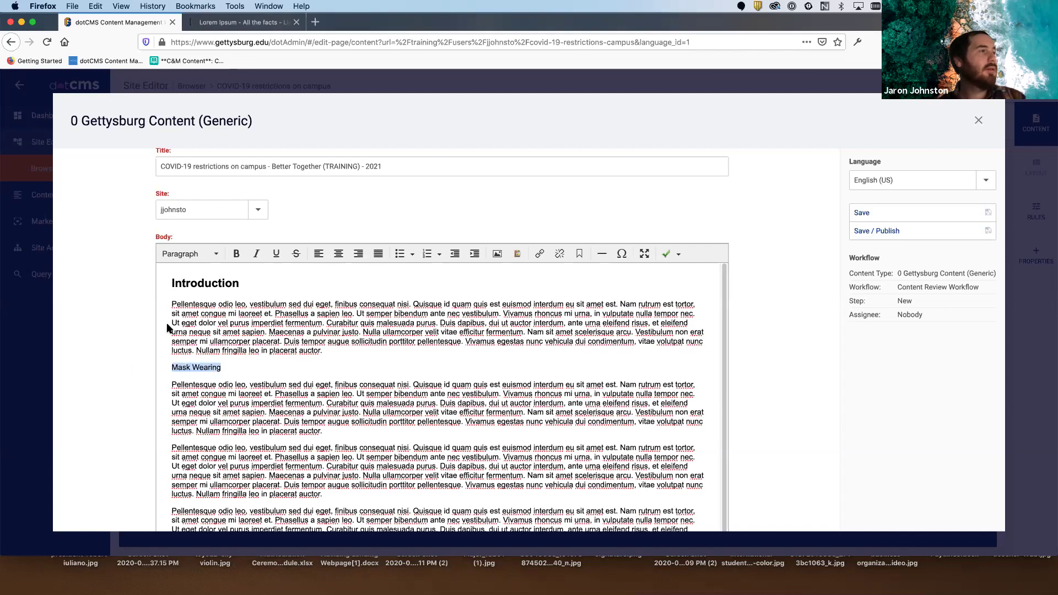
pyautogui.click(203, 256)
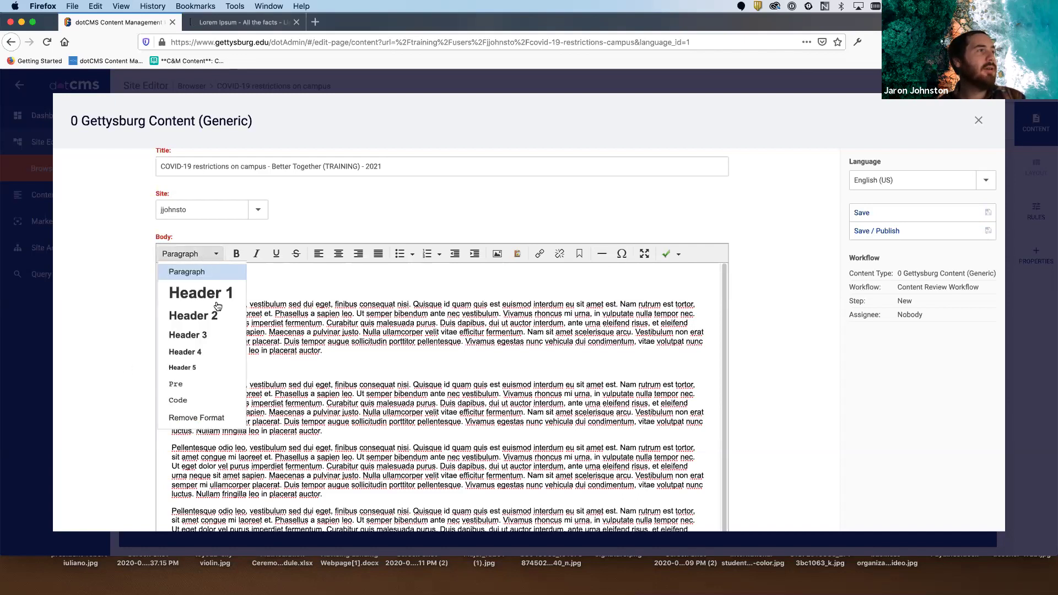
pyautogui.click(221, 320)
pyautogui.click(282, 367)
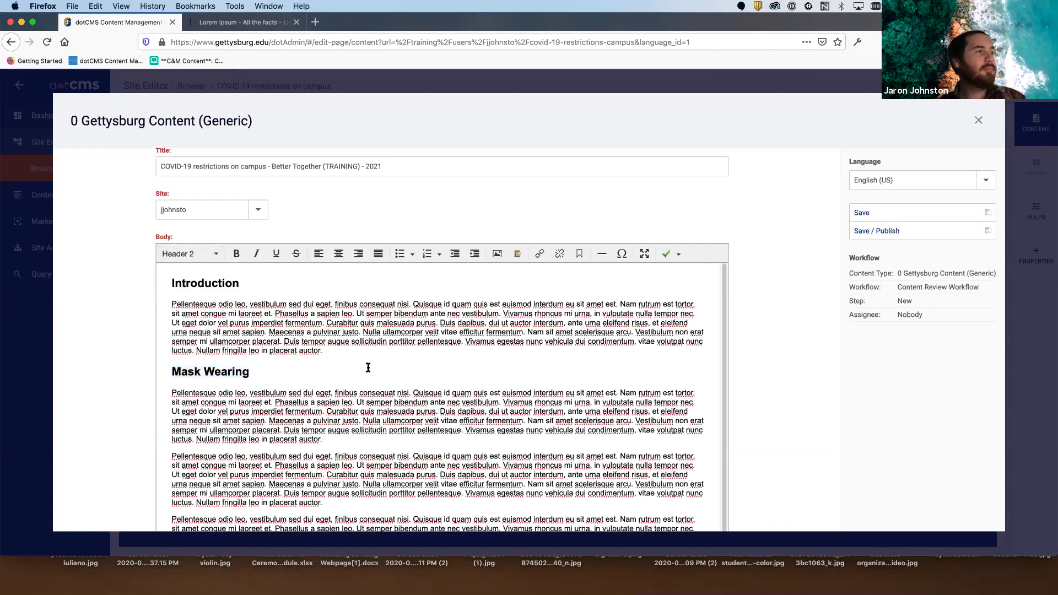
pyautogui.scroll(-3, 366, 366)
pyautogui.scroll(-5, 357, 379)
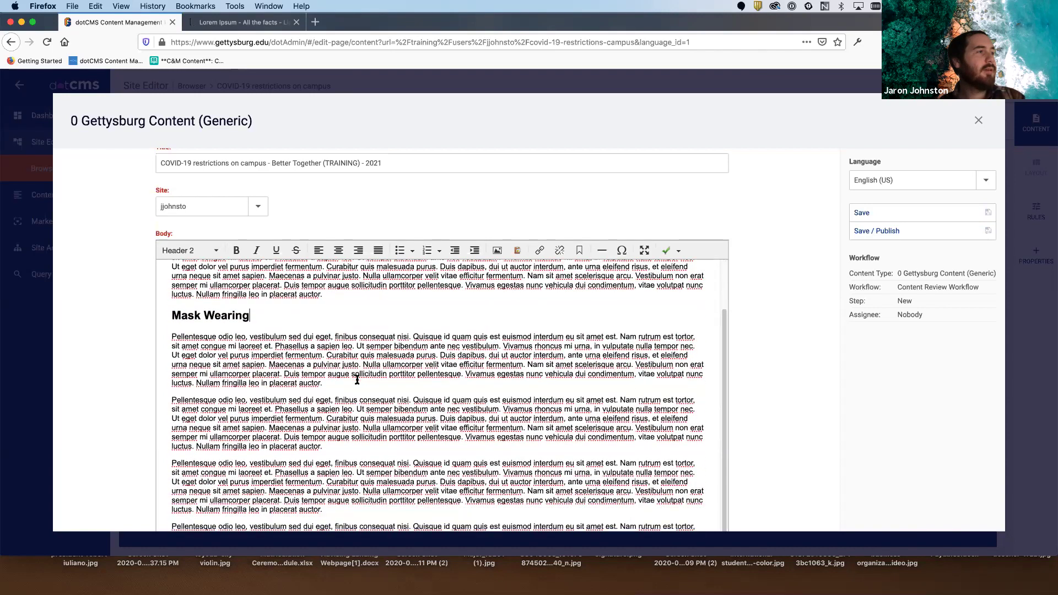
pyautogui.click(348, 370)
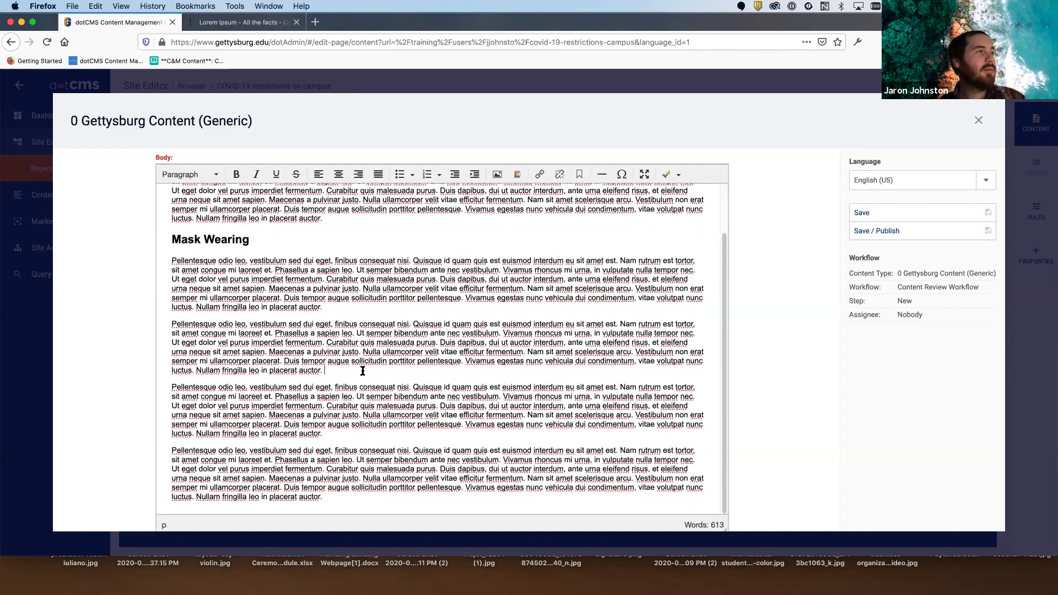
pyautogui.press('Return')
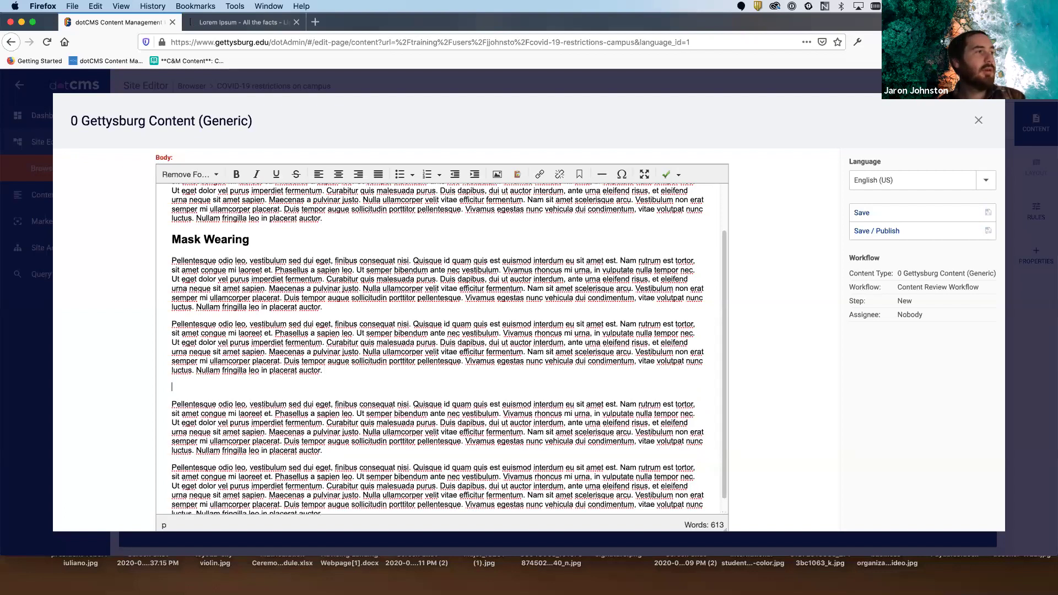
pyautogui.write('Social')
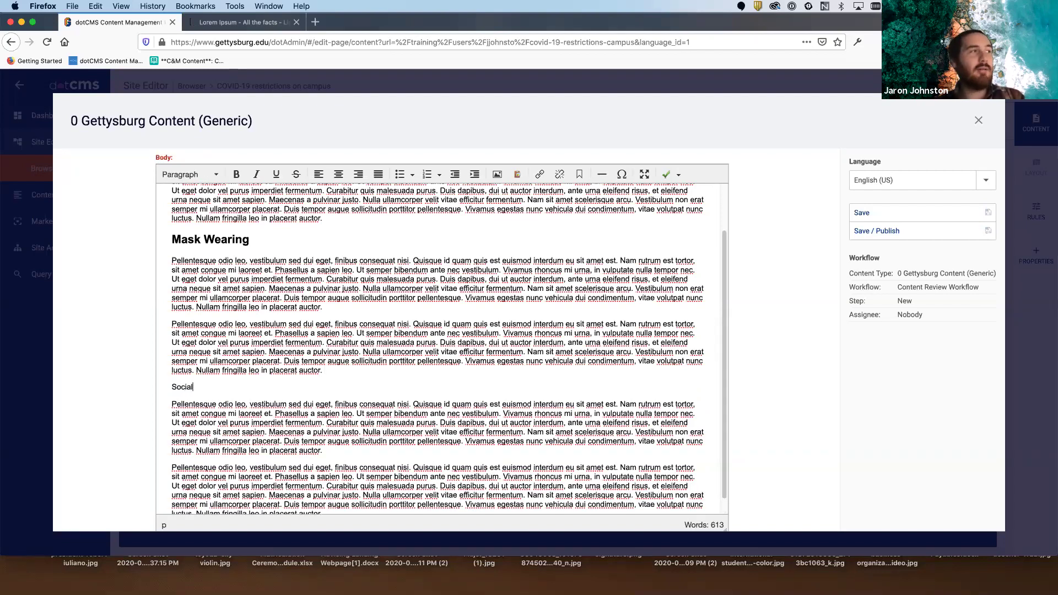
pyautogui.write(' Distancing')
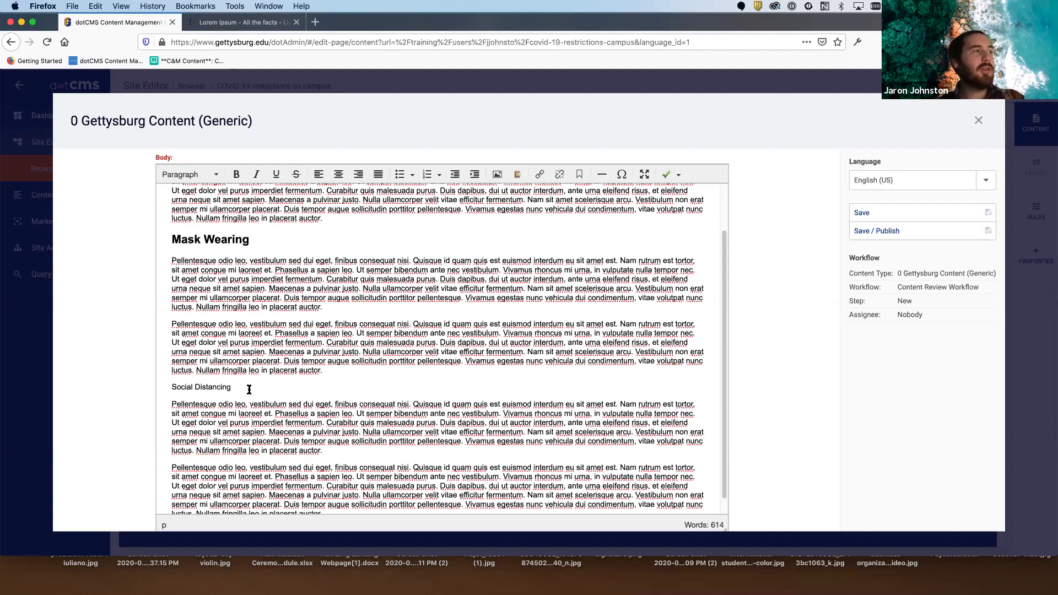
pyautogui.moveTo(247, 388); pyautogui.dragTo(135, 388)
pyautogui.click(203, 175)
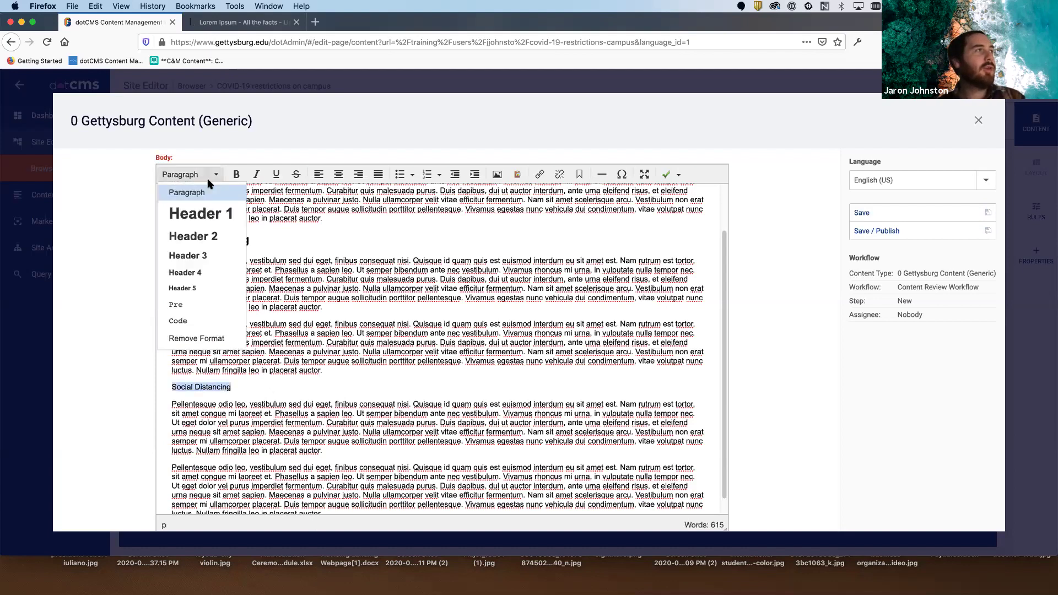
pyautogui.click(209, 235)
pyautogui.click(386, 391)
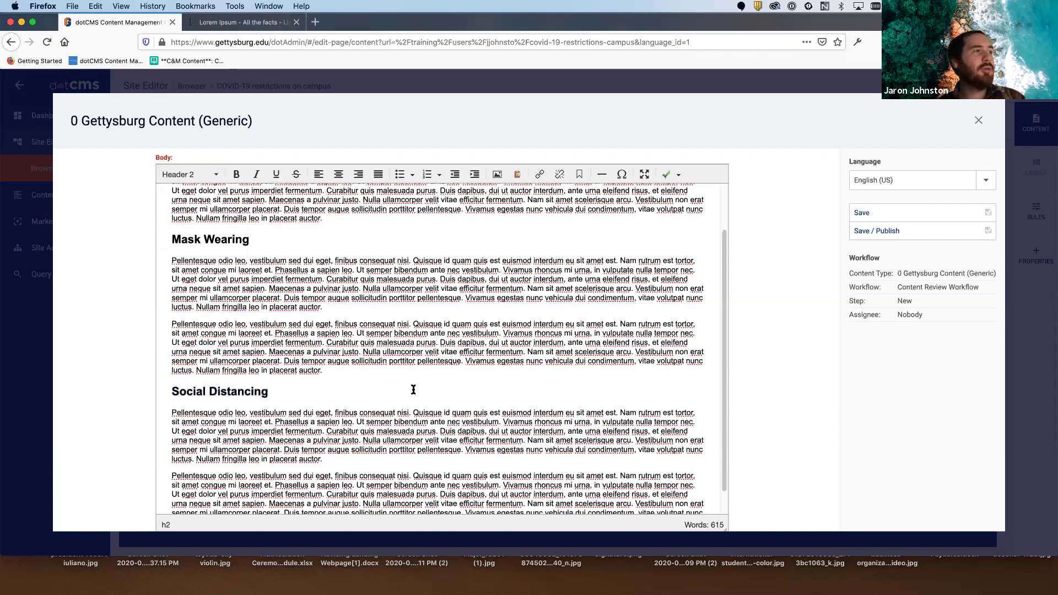
pyautogui.scroll(2, 441, 389)
pyautogui.scroll(1, 441, 389)
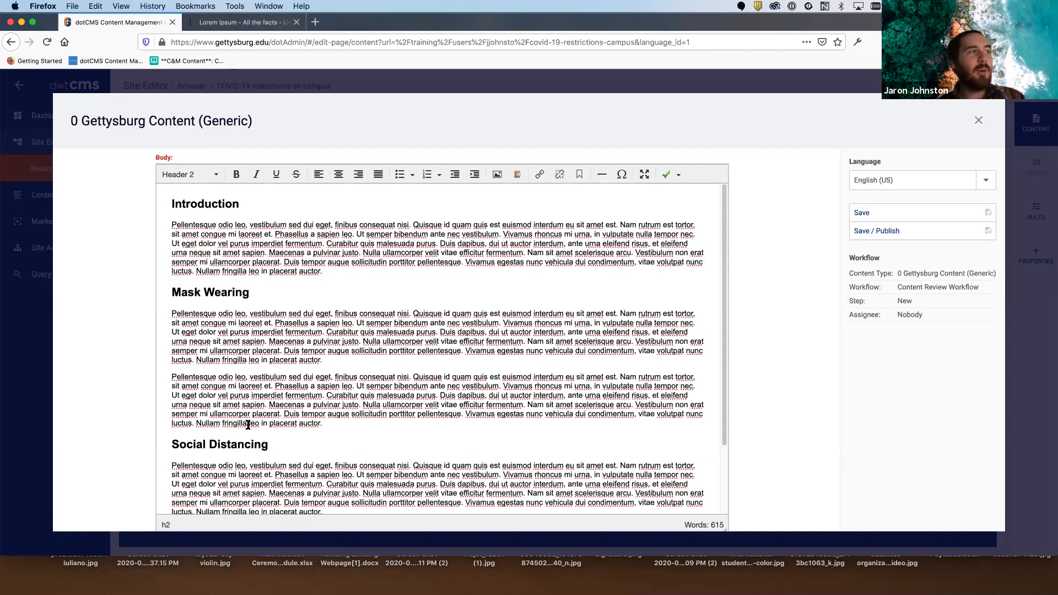
pyautogui.scroll(-1, 465, 406)
pyautogui.scroll(1, 465, 406)
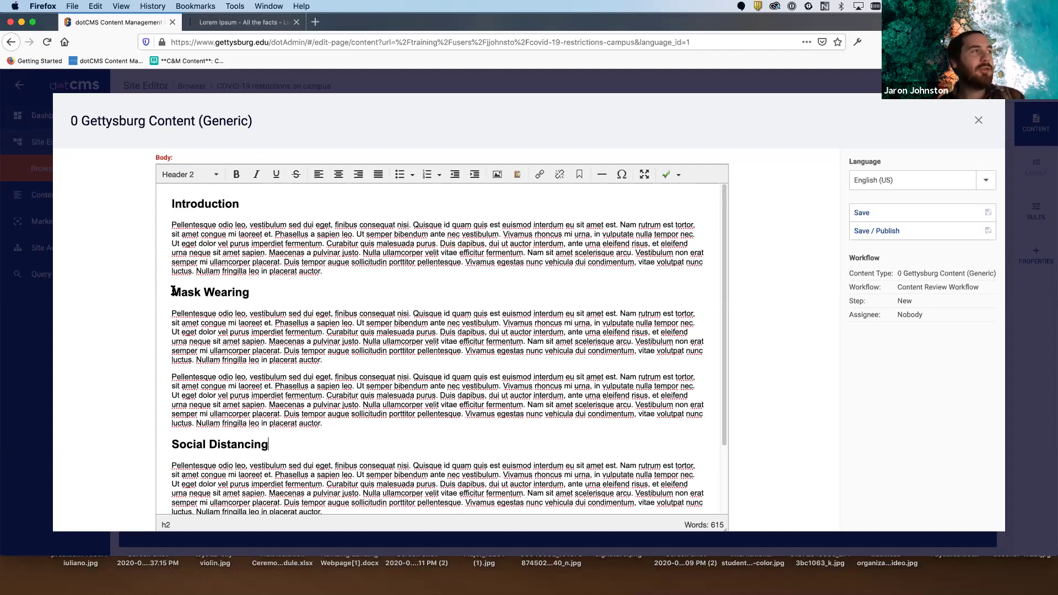
pyautogui.moveTo(173, 290); pyautogui.dragTo(249, 292)
pyautogui.click(252, 372)
pyautogui.click(326, 361)
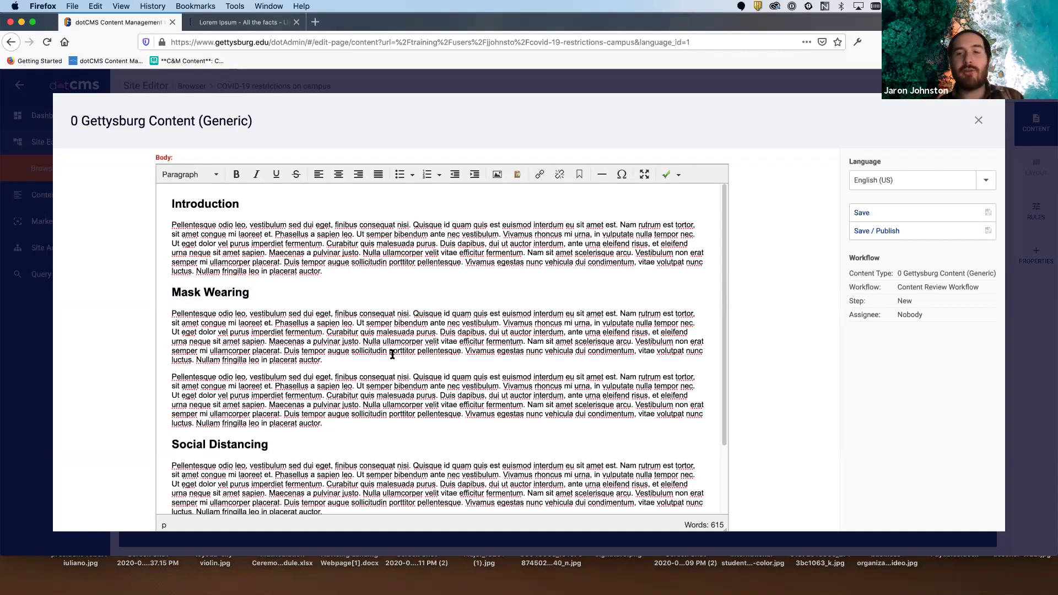
# - Add a new line 'Where to purchase a compliant mask' after the first Mask Wearing paragraph
pyautogui.press('Return')
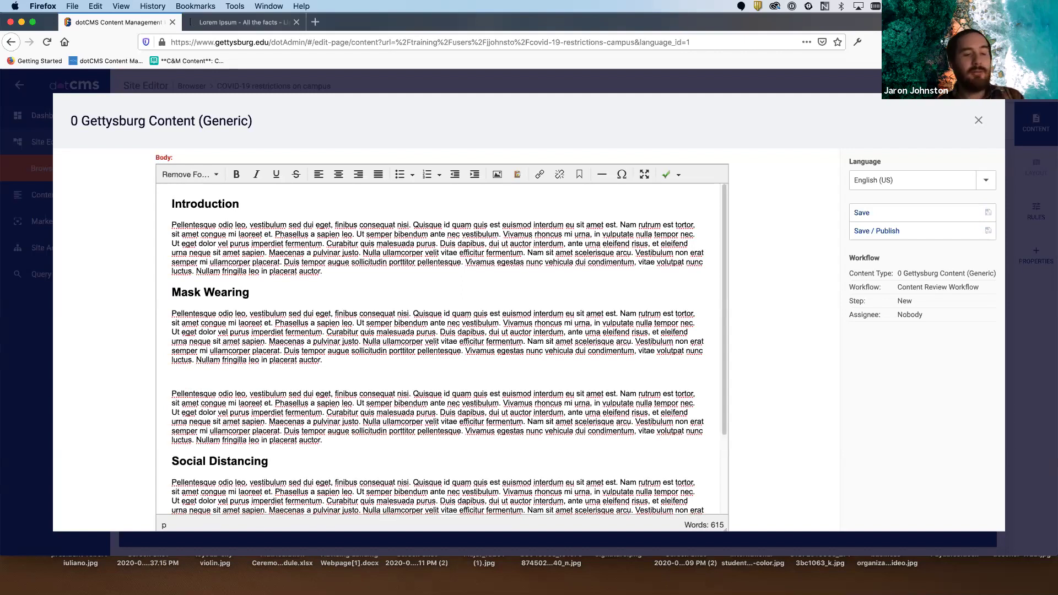
pyautogui.write('qrd')
pyautogui.press('BackSpace')
pyautogui.press('BackSpace')
pyautogui.press('BackSpace')
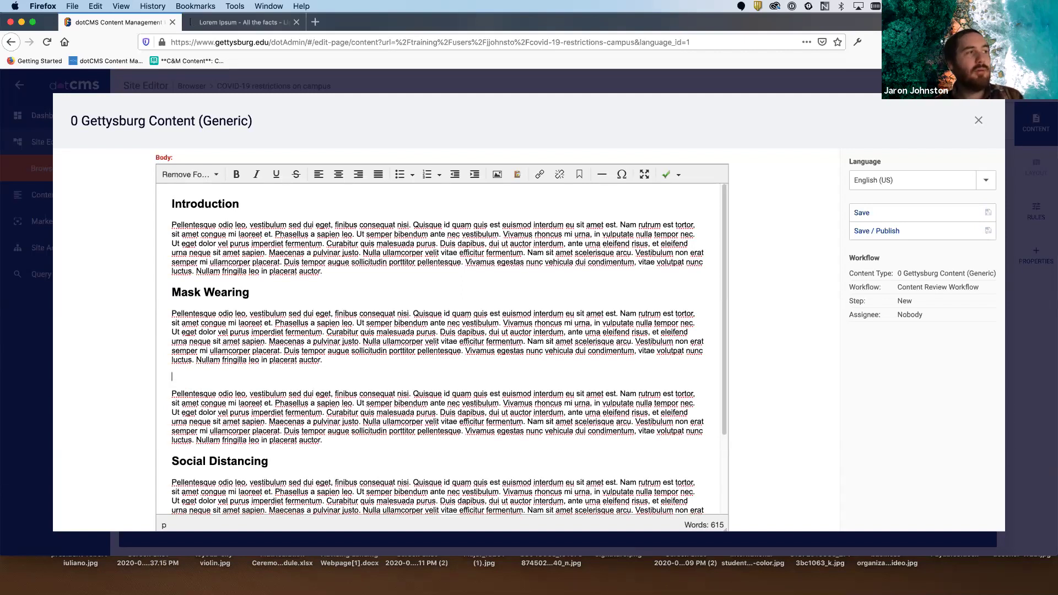
pyautogui.write('QWER')
pyautogui.press('BackSpace')
pyautogui.press('BackSpace')
pyautogui.press('BackSpace')
pyautogui.press('BackSpace')
pyautogui.press('BackSpace')
pyautogui.press('Return')
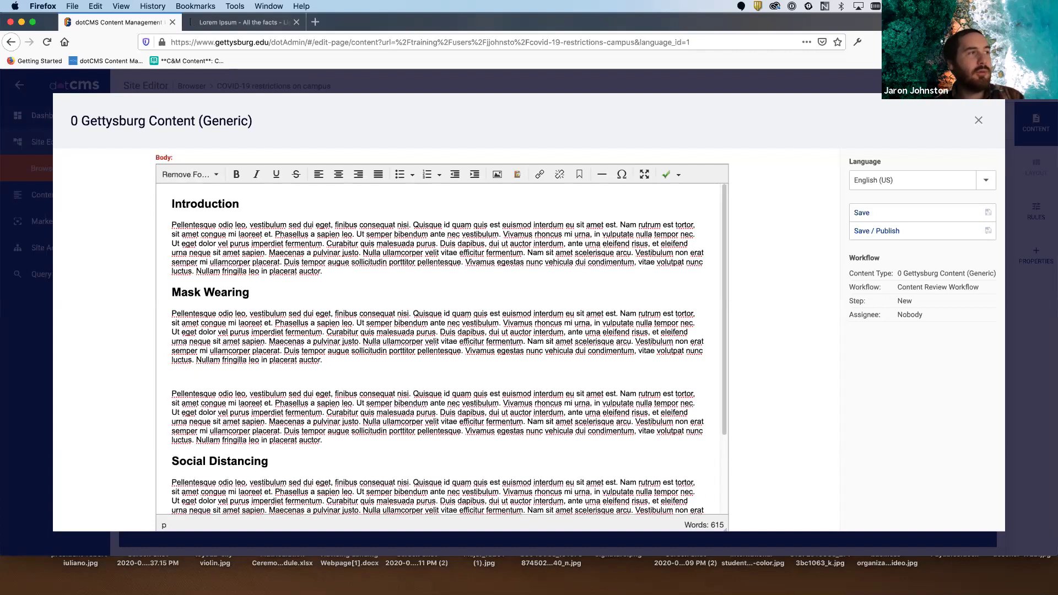
pyautogui.write('QW')
pyautogui.press('BackSpace')
pyautogui.press('BackSpace')
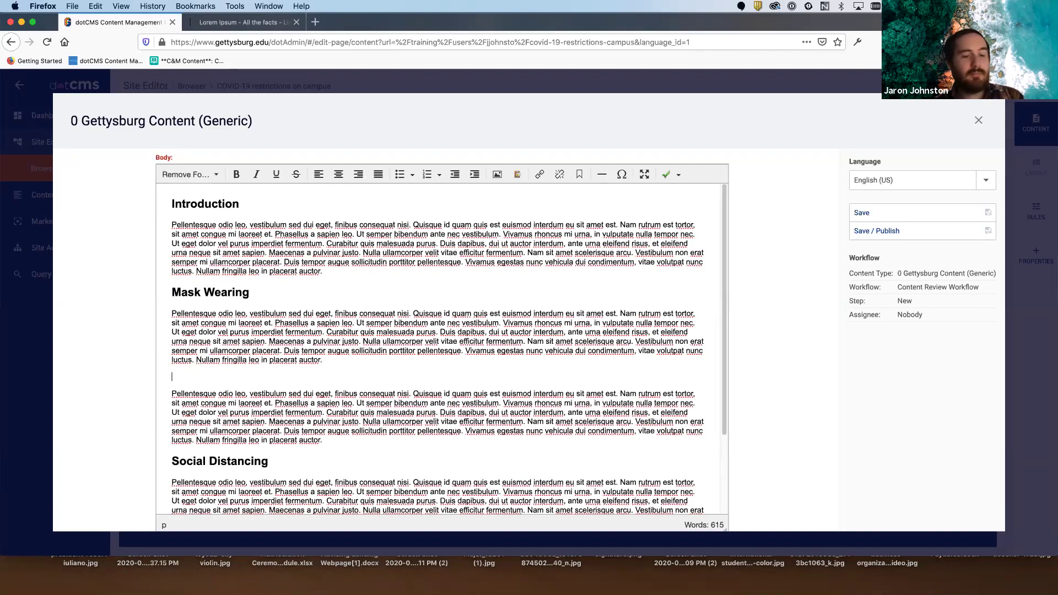
pyautogui.write('Where can')
pyautogui.press('BackSpace')
pyautogui.press('BackSpace')
pyautogui.press('BackSpace')
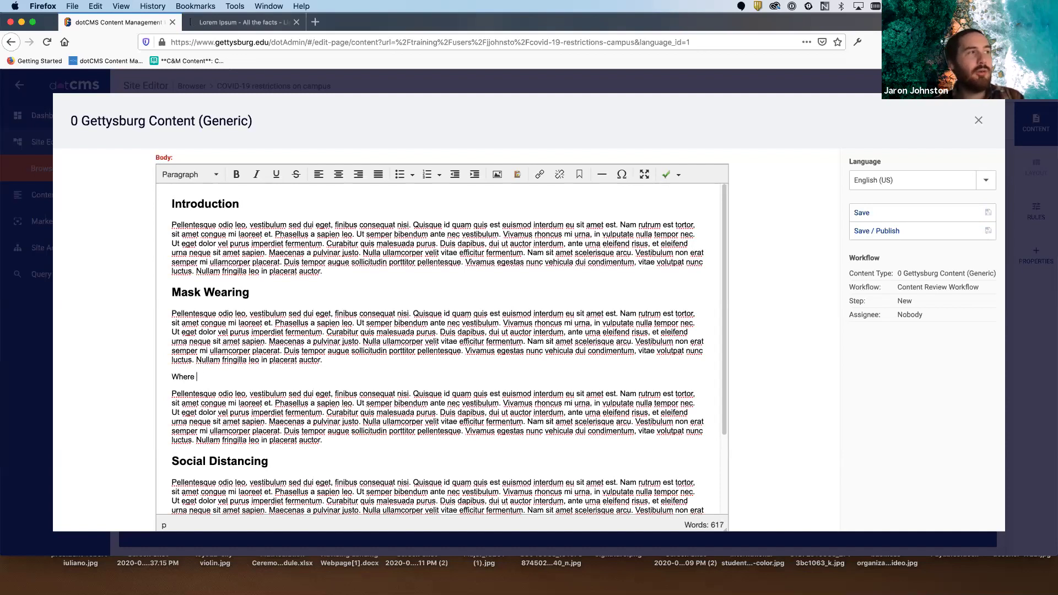
pyautogui.write('to purchas')
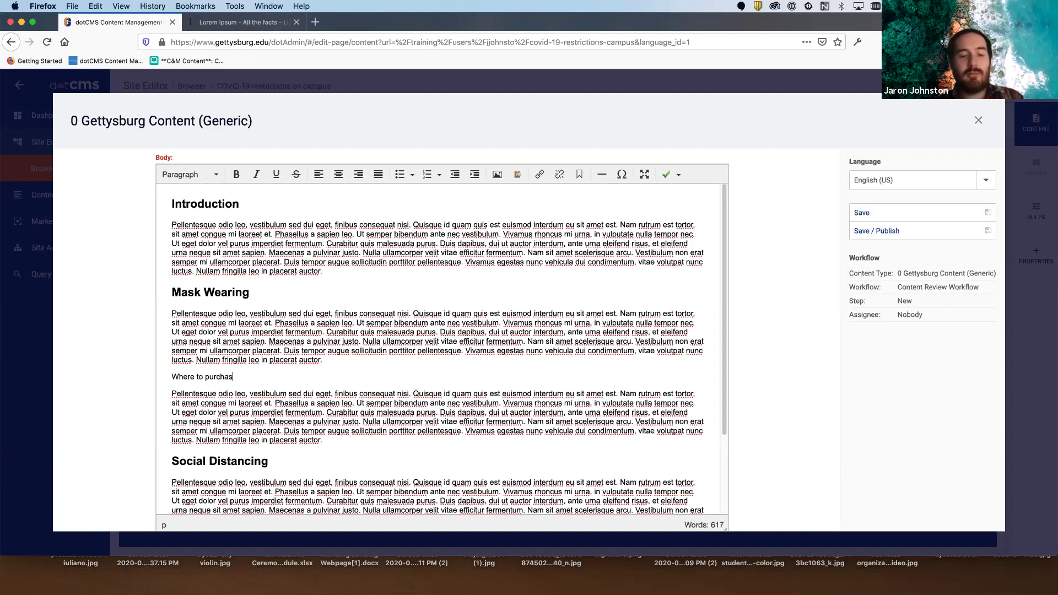
pyautogui.write('e a c')
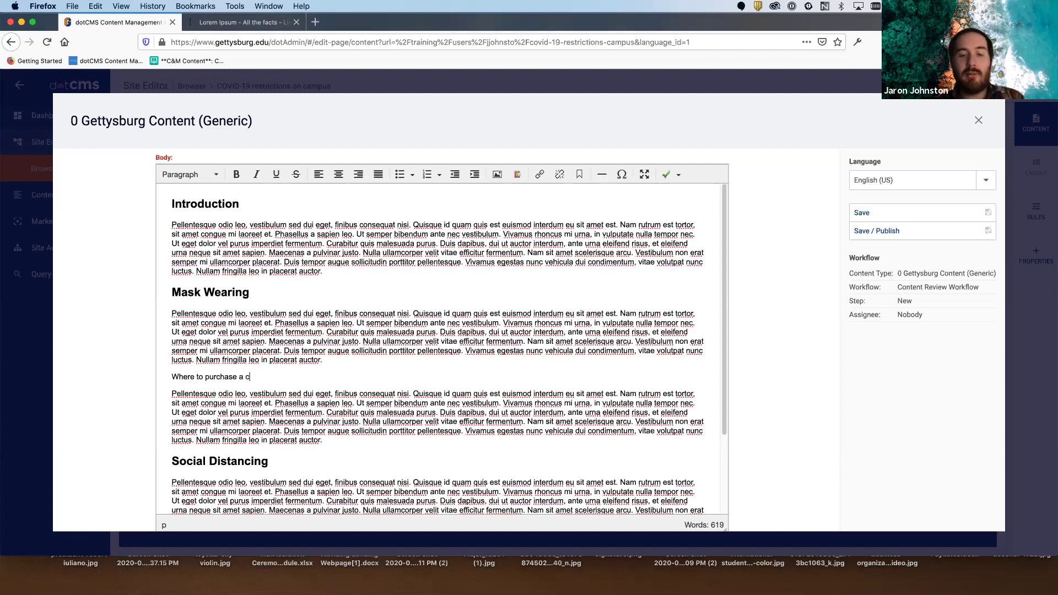
pyautogui.write('omplian t mask')
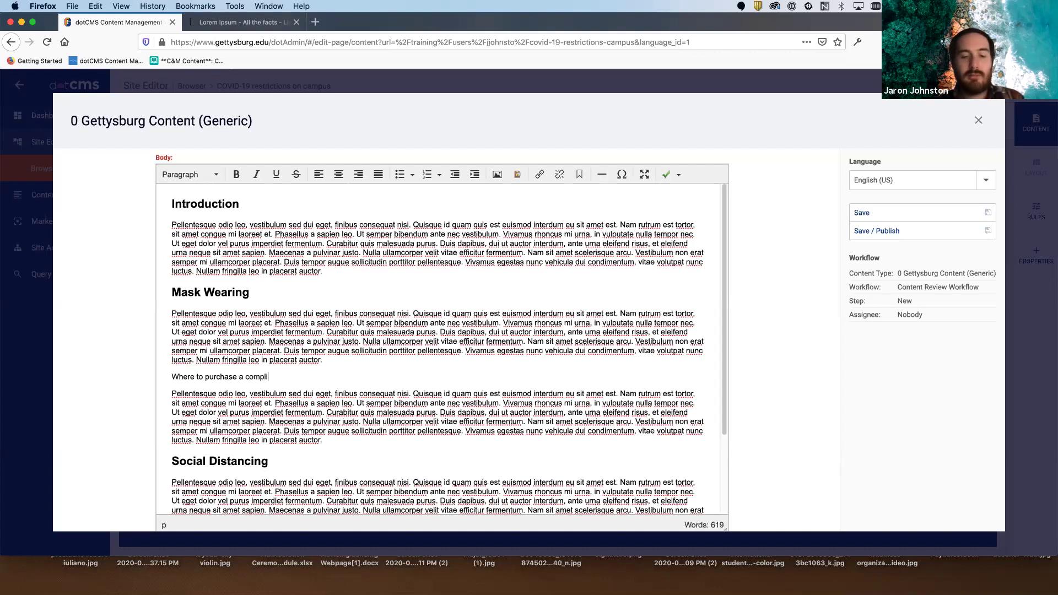
pyautogui.press('Left')
pyautogui.press('Left')
pyautogui.press('Left')
pyautogui.press('Left')
pyautogui.press('Left')
pyautogui.press('BackSpace')
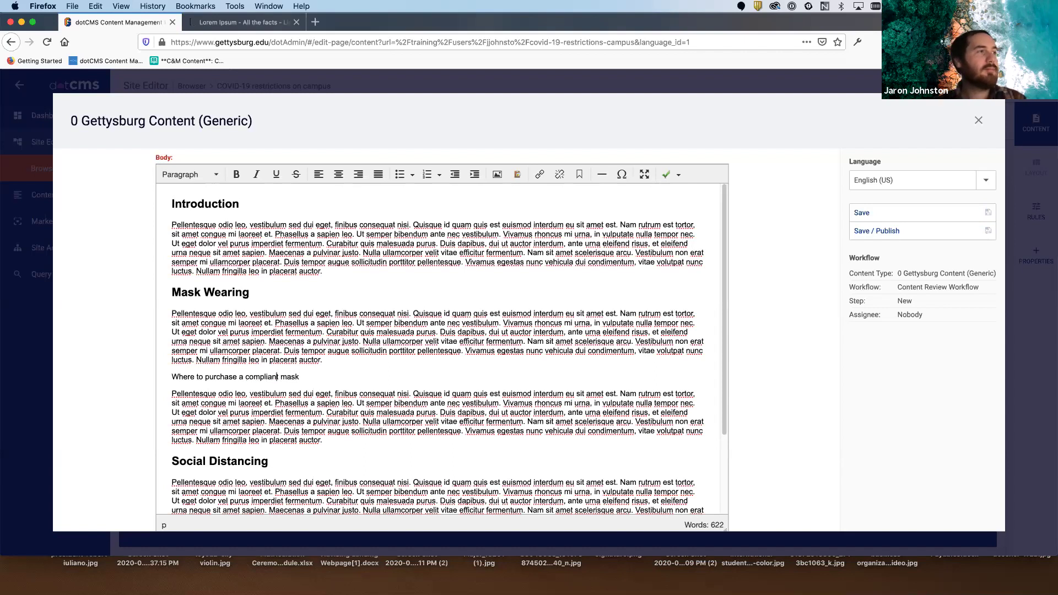
# - Format that line as Header 3 and compare it with the Mask Wearing heading
pyautogui.tripleClick(289, 374)
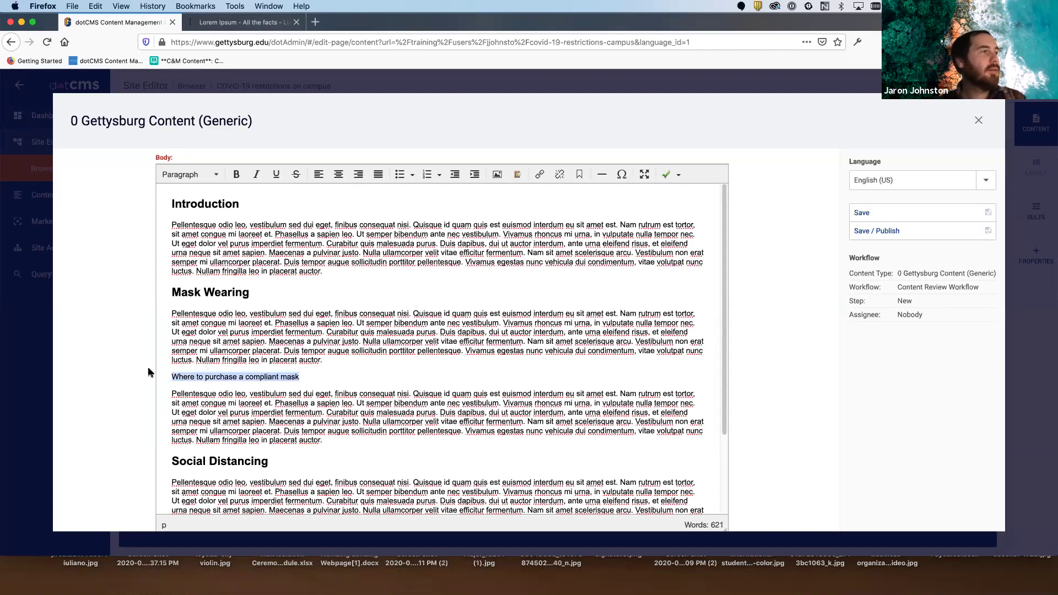
pyautogui.click(211, 177)
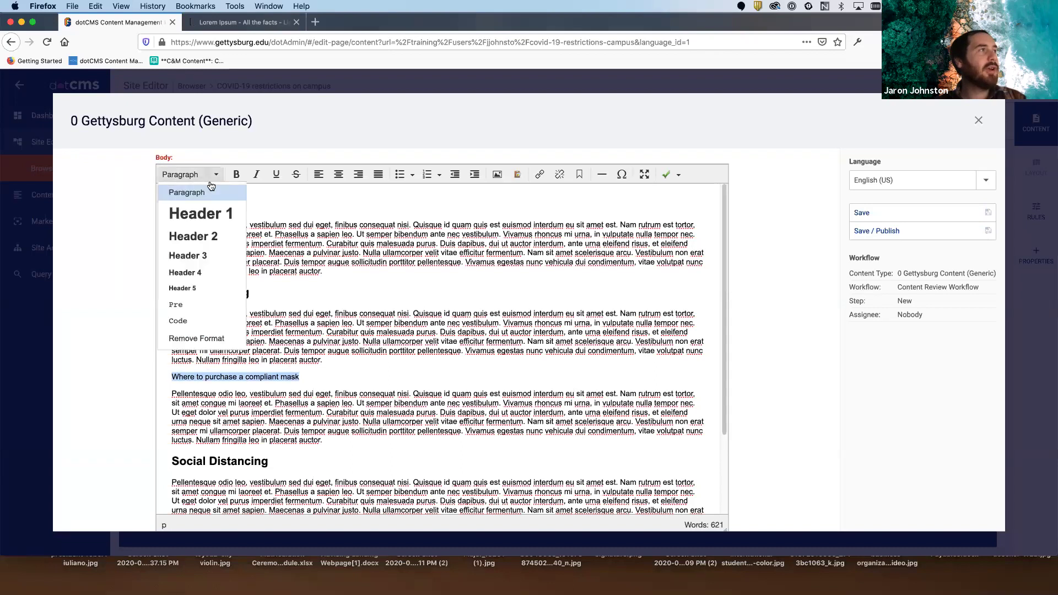
pyautogui.click(224, 255)
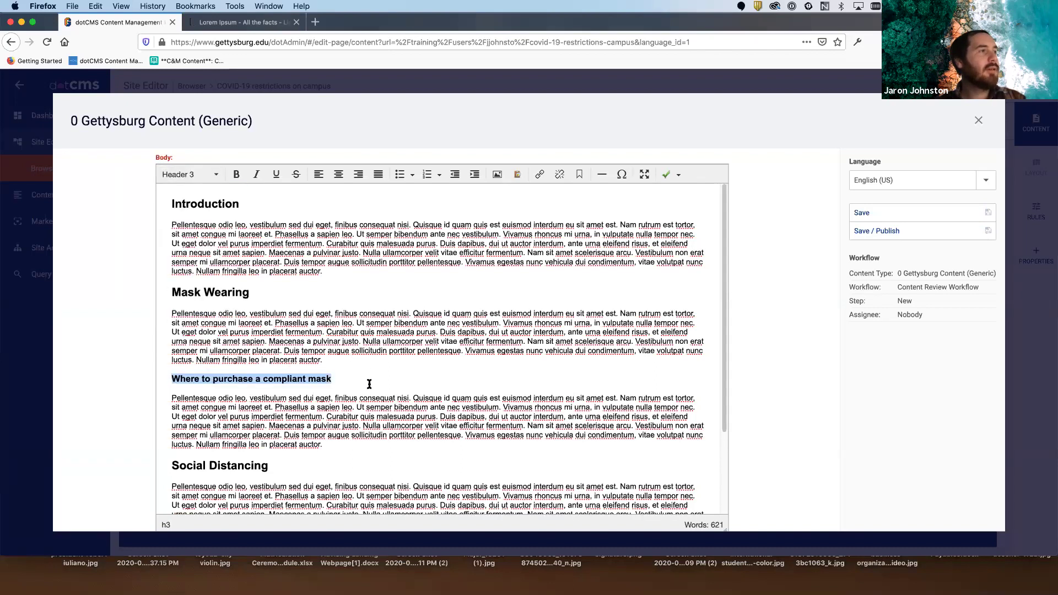
pyautogui.click(369, 380)
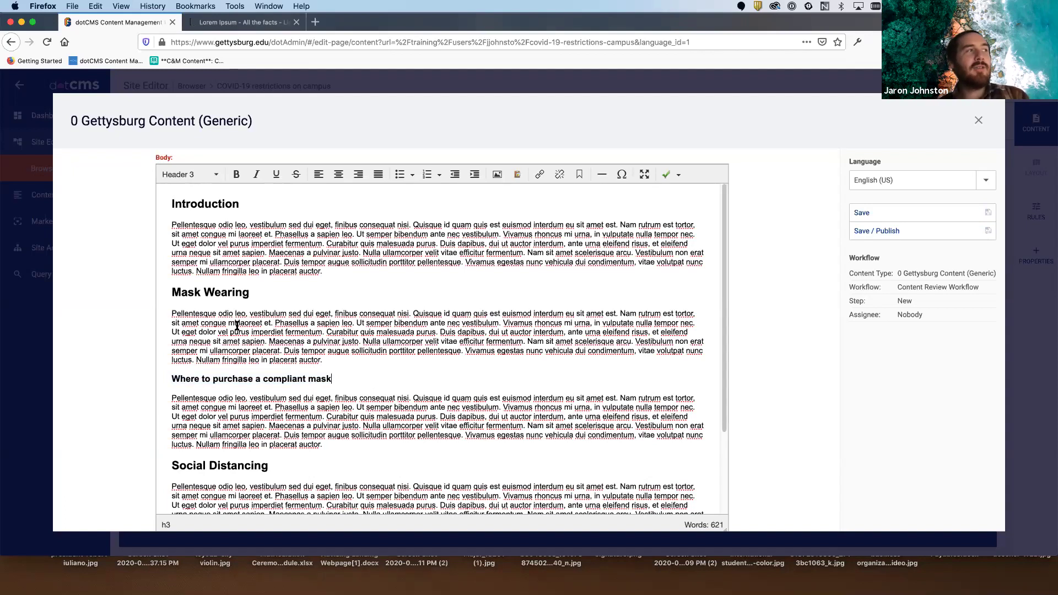
pyautogui.moveTo(172, 287); pyautogui.dragTo(260, 289)
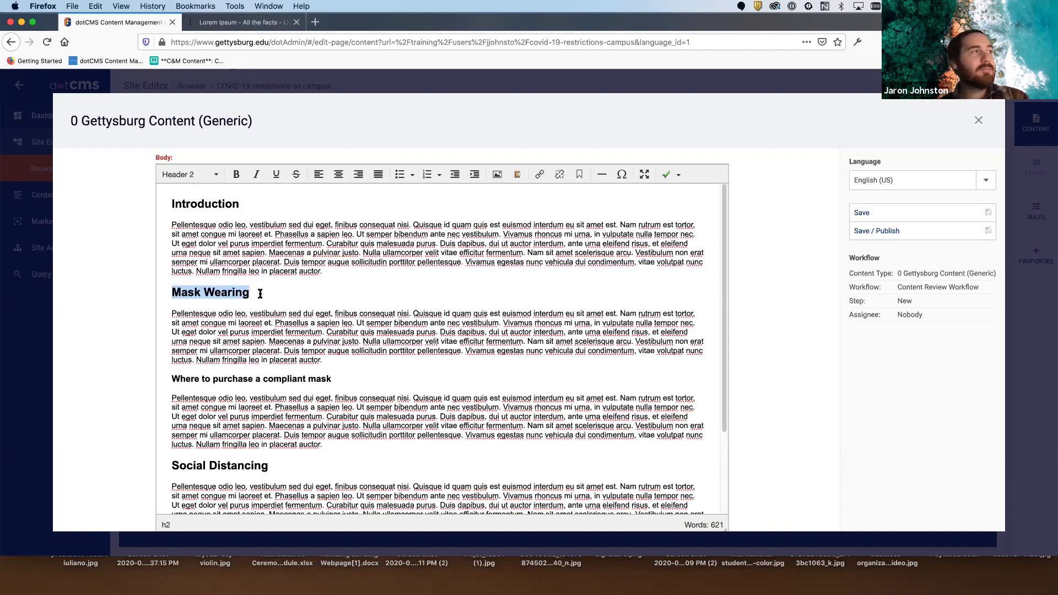
pyautogui.click(232, 292)
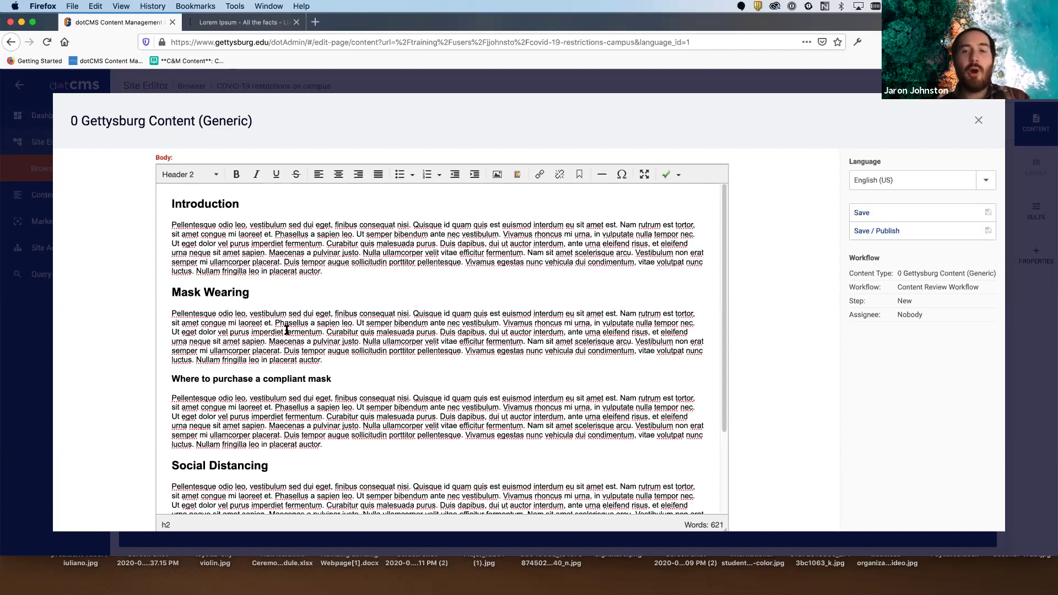
pyautogui.click(345, 376)
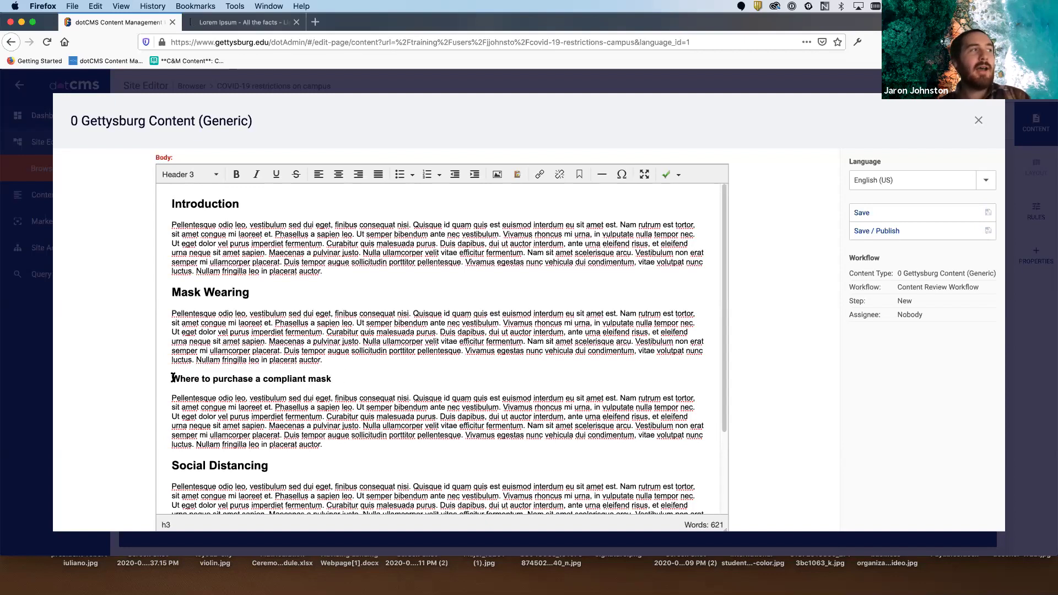
pyautogui.moveTo(172, 378); pyautogui.dragTo(335, 376)
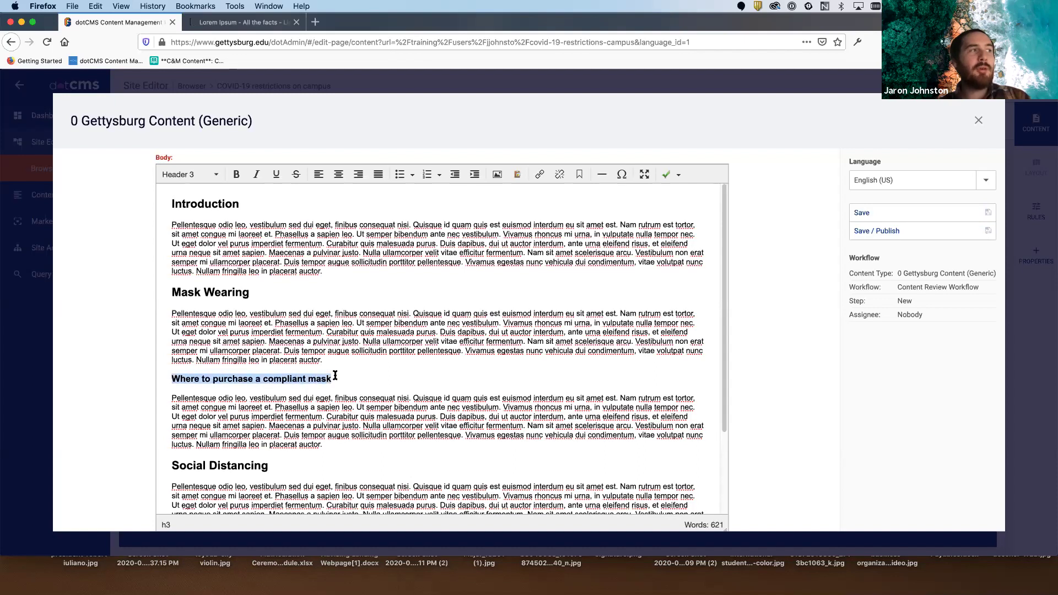
pyautogui.click(353, 376)
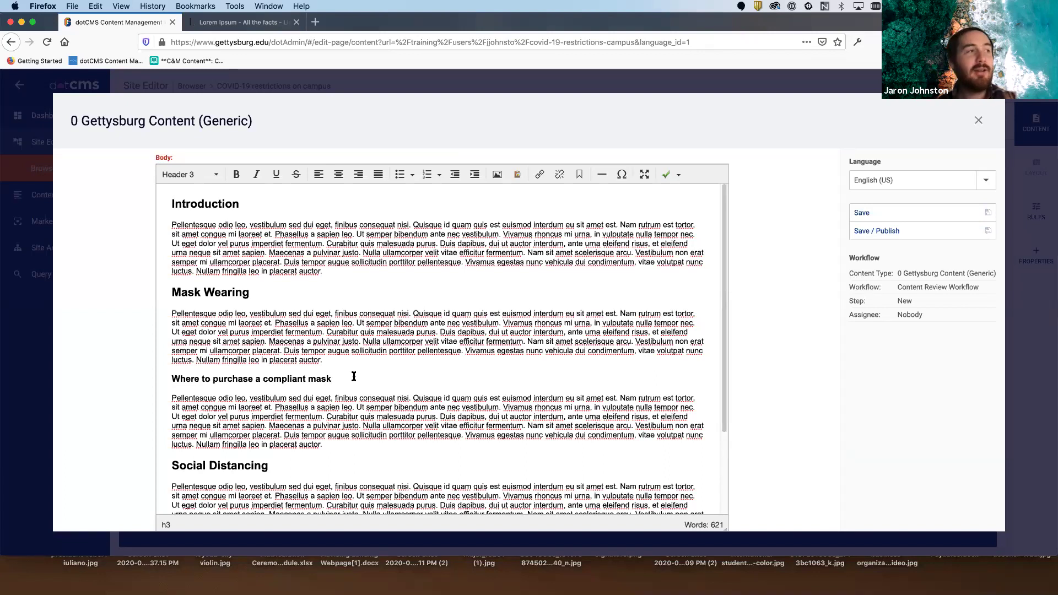
pyautogui.click(348, 448)
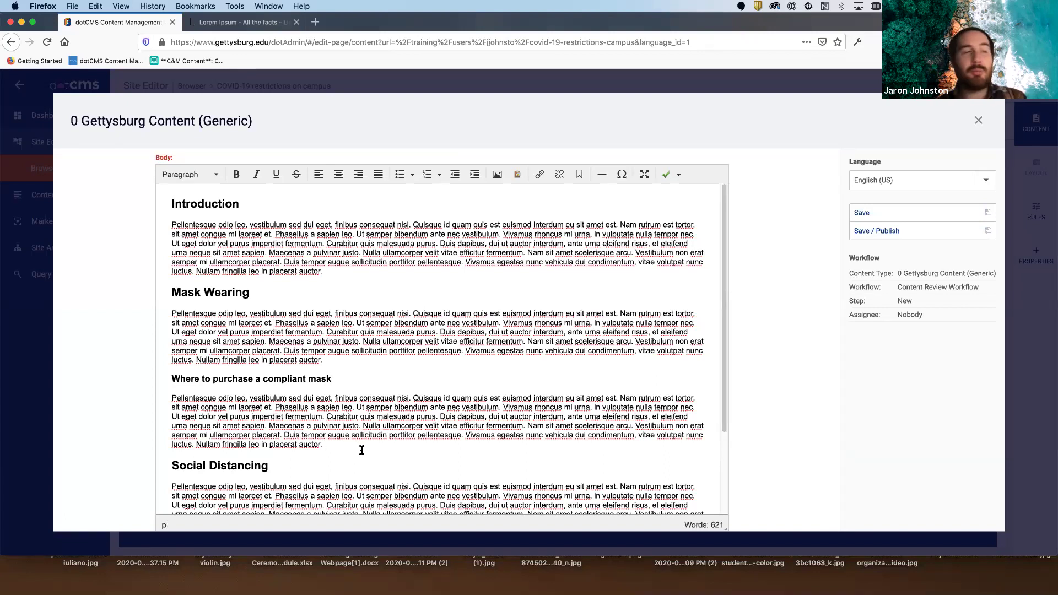
# - Paste three short two-line lorem paragraphs copied from the existing text
pyautogui.press('Return')
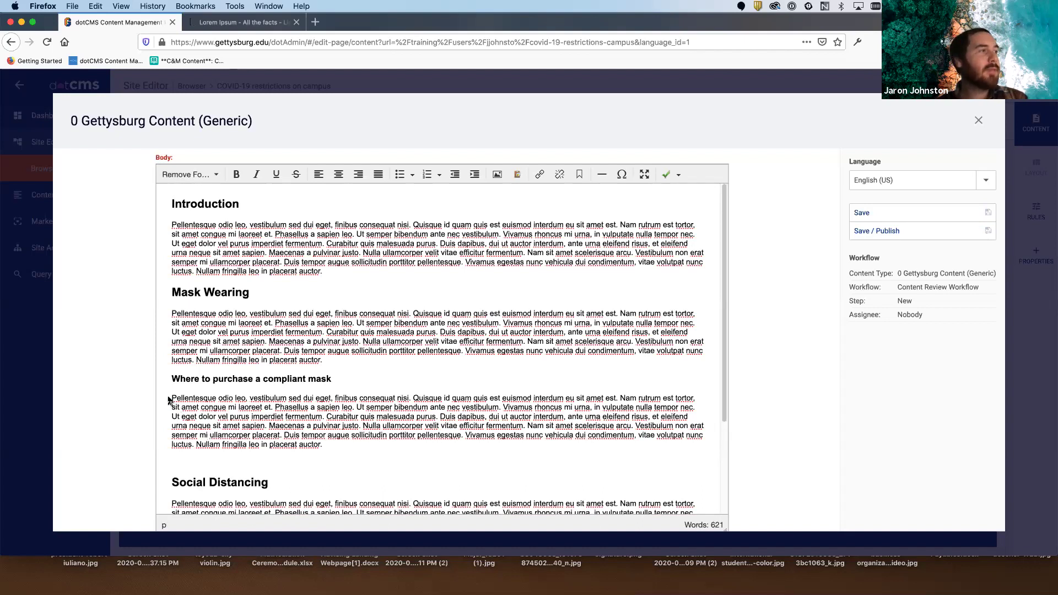
pyautogui.moveTo(171, 398); pyautogui.dragTo(502, 406)
pyautogui.press('super+c')
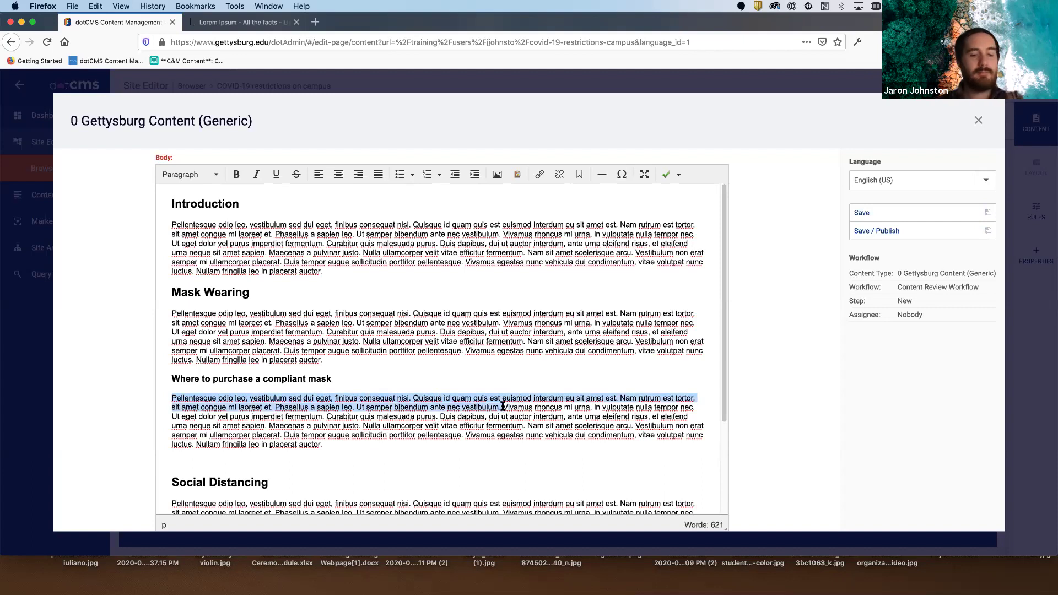
pyautogui.click(283, 458)
pyautogui.press('super+v')
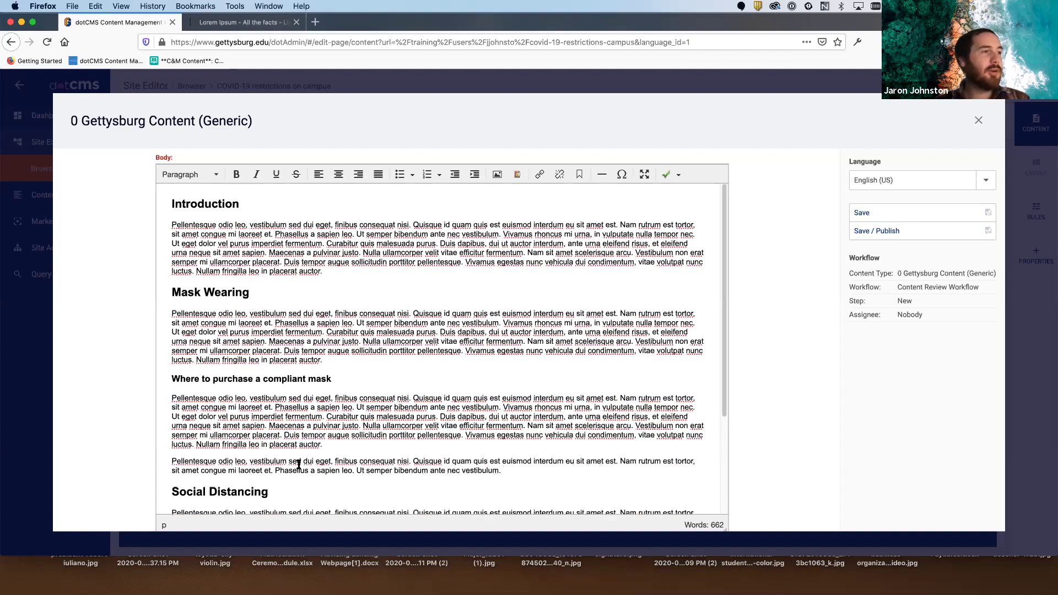
pyautogui.press('super+v')
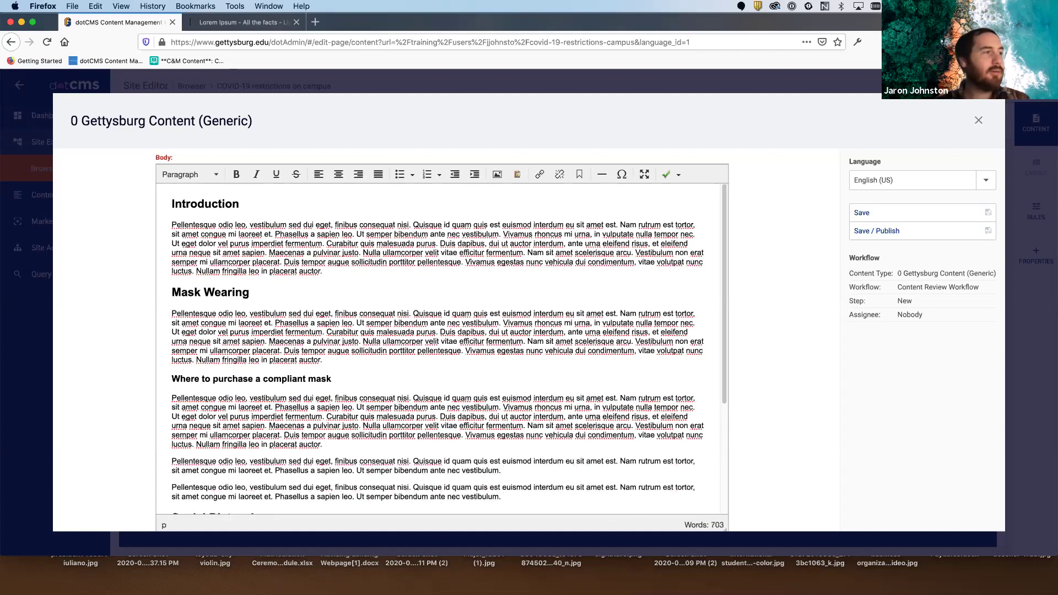
pyautogui.press('Return')
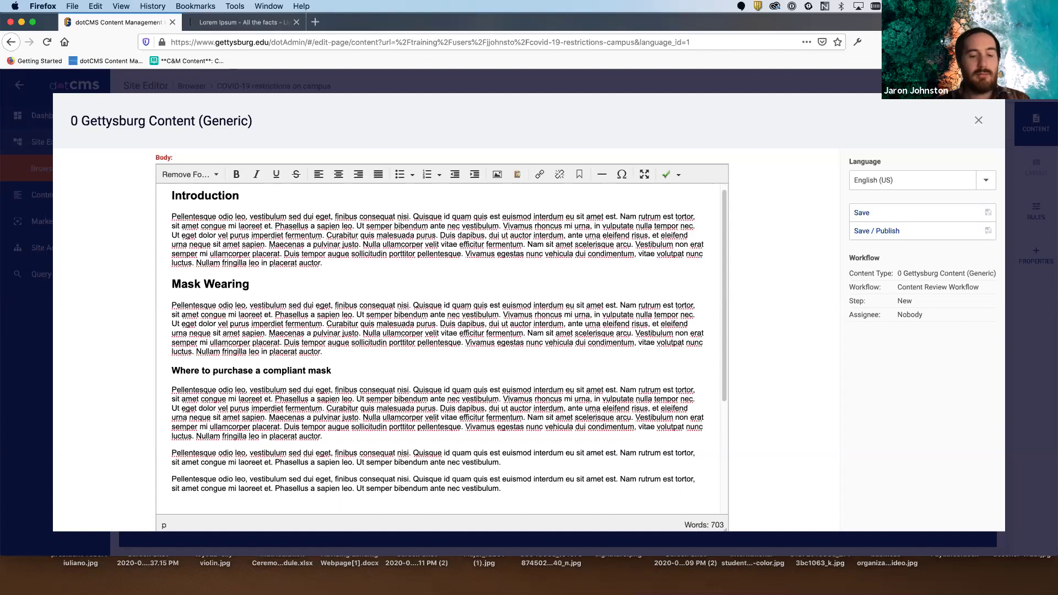
pyautogui.press('super+v')
# - Insert an empty paragraph after the long lorem paragraph
pyautogui.scroll(-2, 254, 425)
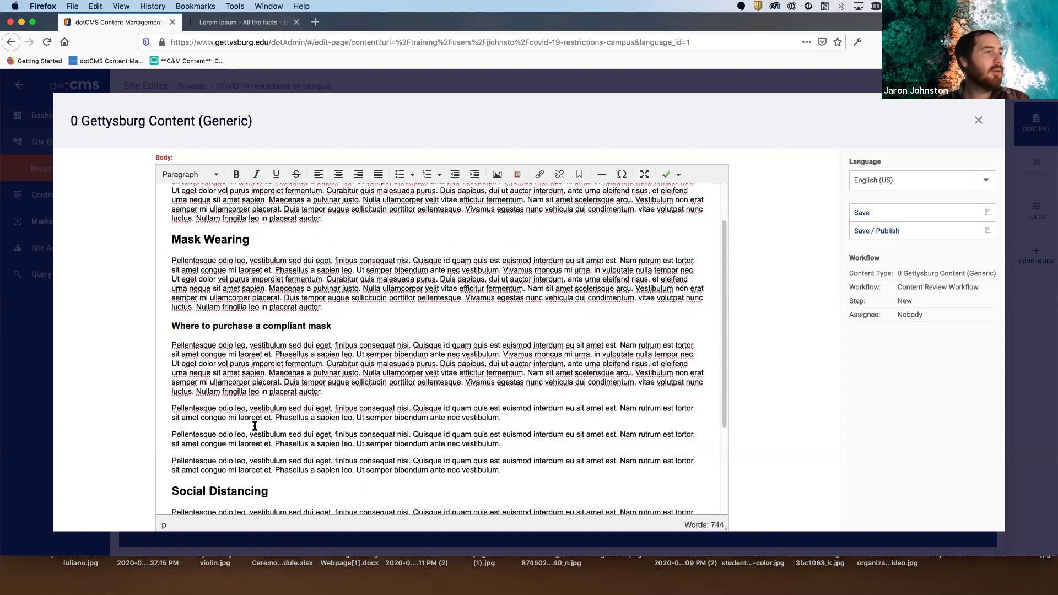
pyautogui.click(342, 379)
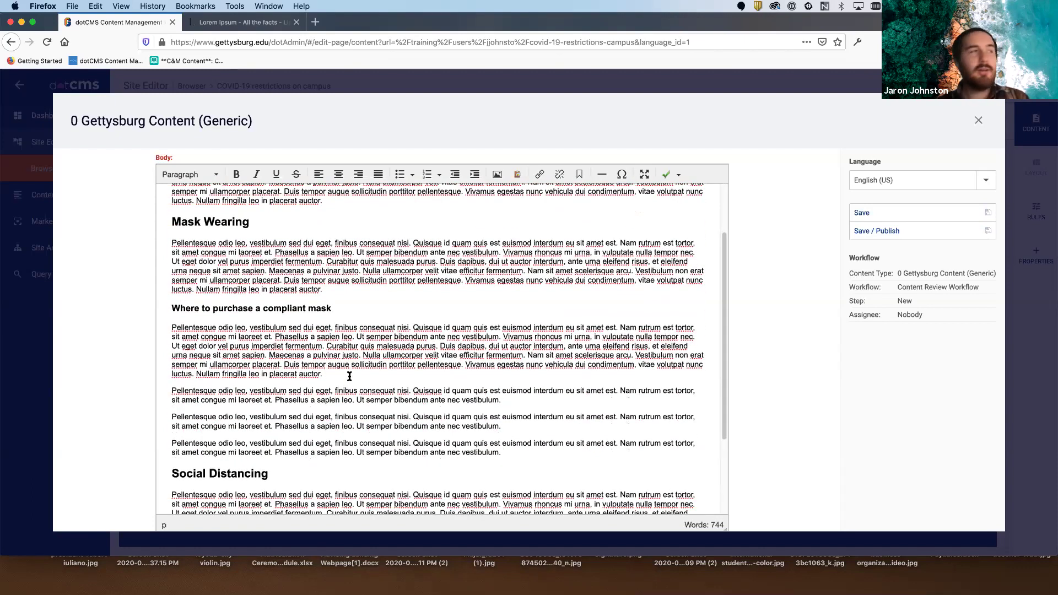
pyautogui.press('Return')
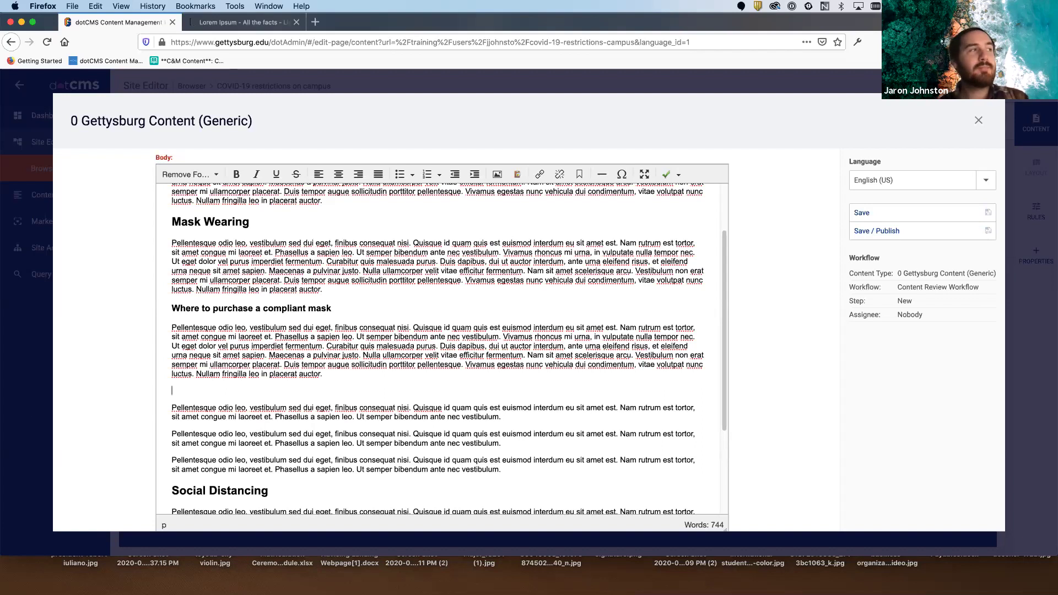
# - Type 'College Bookstore' and make it a Header 4 subheading
pyautogui.write('B')
pyautogui.press('BackSpace')
pyautogui.write('Bu')
pyautogui.press('BackSpace')
pyautogui.press('BackSpace')
pyautogui.write('College Bookstore')
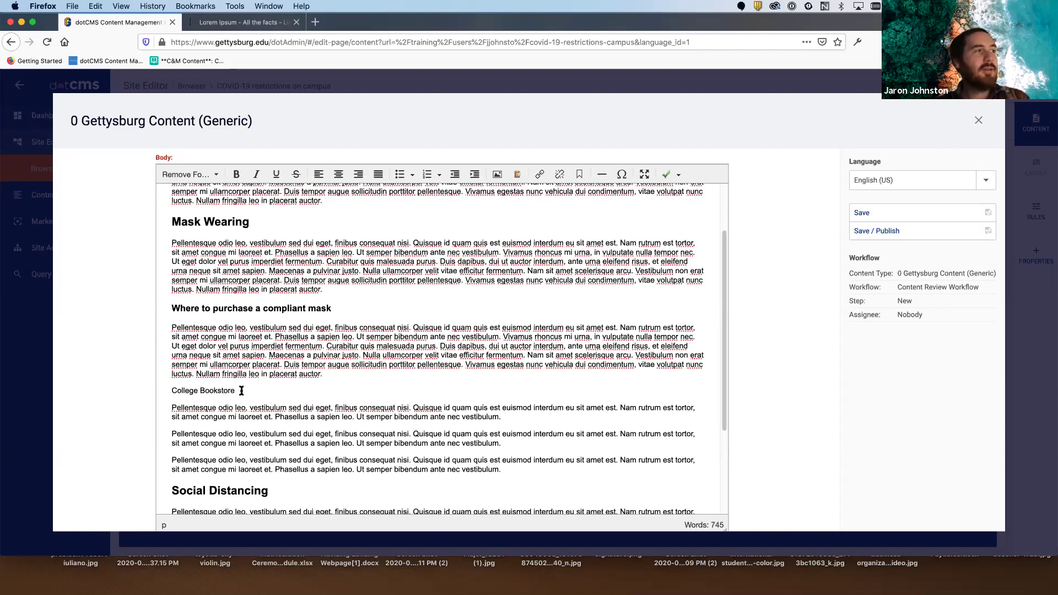
pyautogui.moveTo(237, 390); pyautogui.dragTo(160, 389)
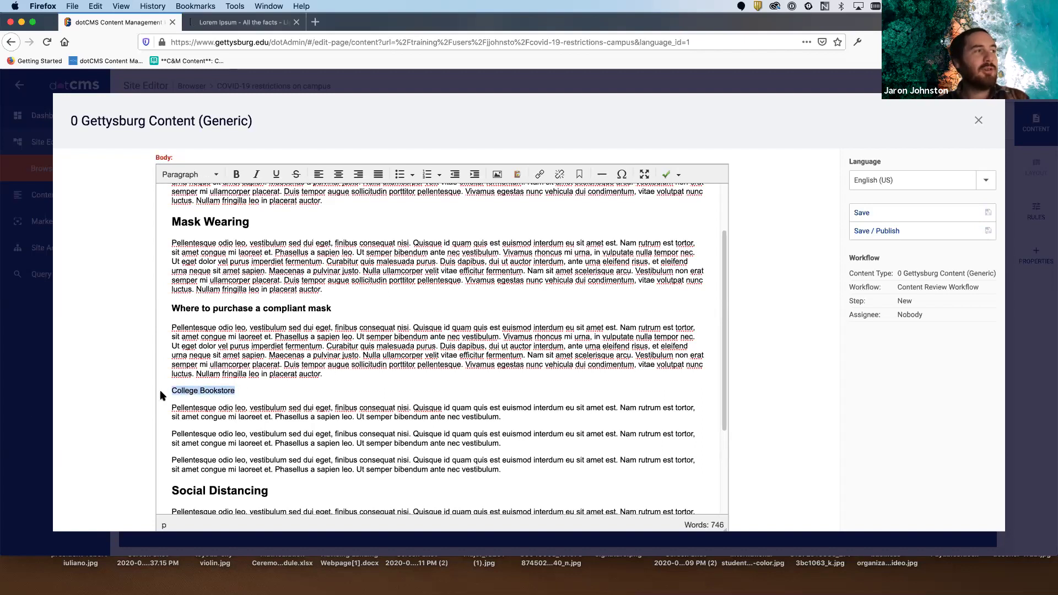
pyautogui.click(208, 174)
pyautogui.click(220, 271)
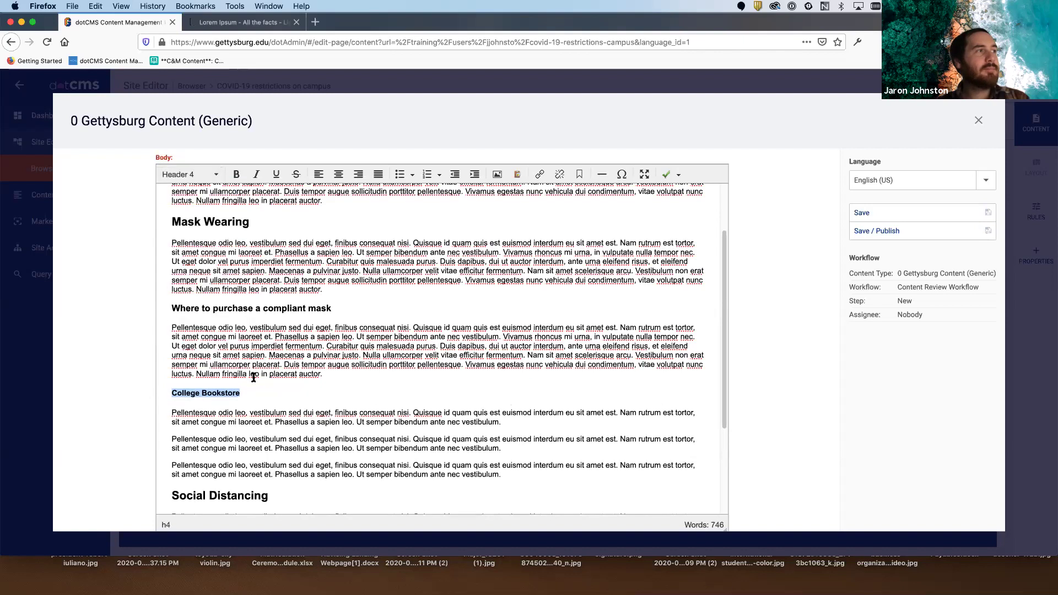
pyautogui.click(256, 393)
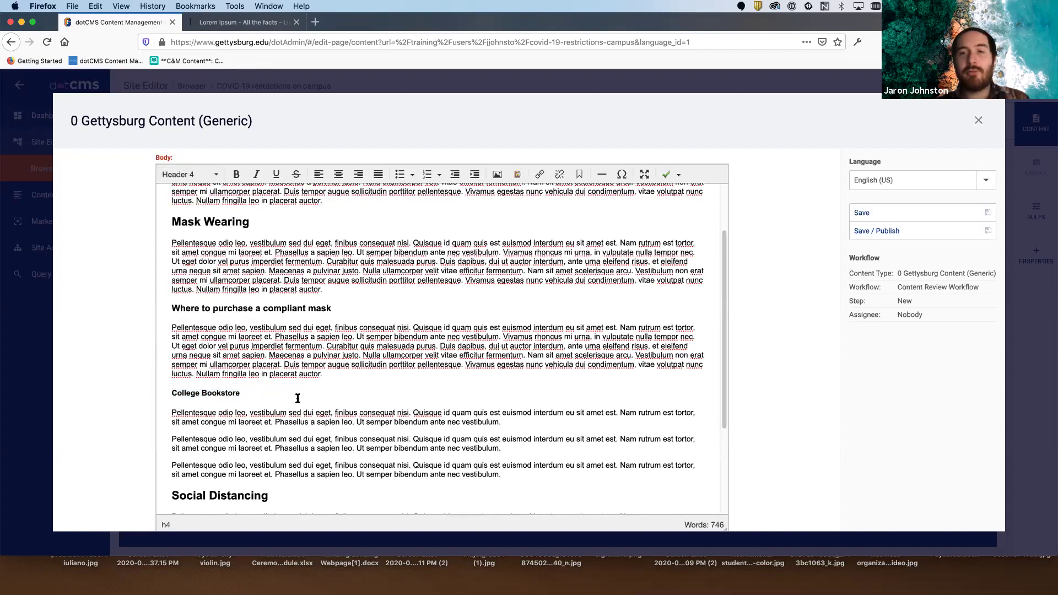
pyautogui.click(168, 307)
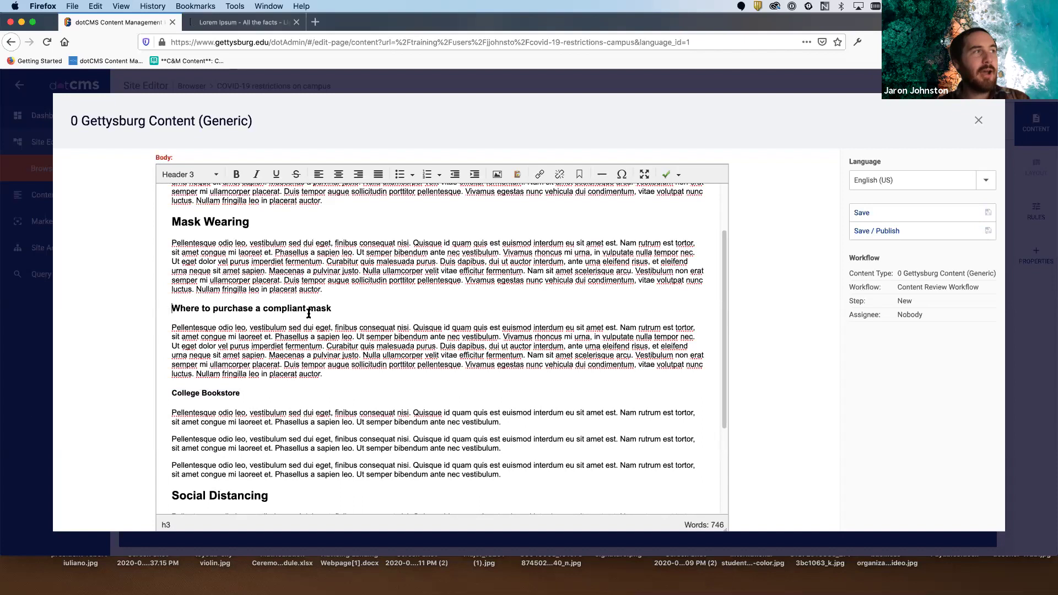
# - Add 'Amazon.com' below the College Bookstore paragraph as a Header 4 subheading
pyautogui.click(515, 421)
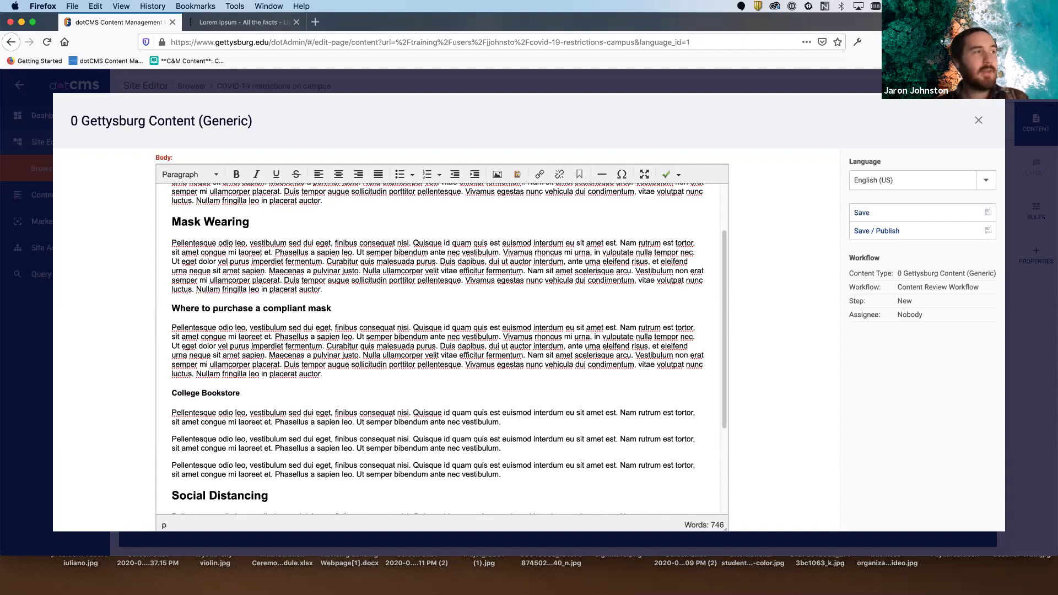
pyautogui.press('Return')
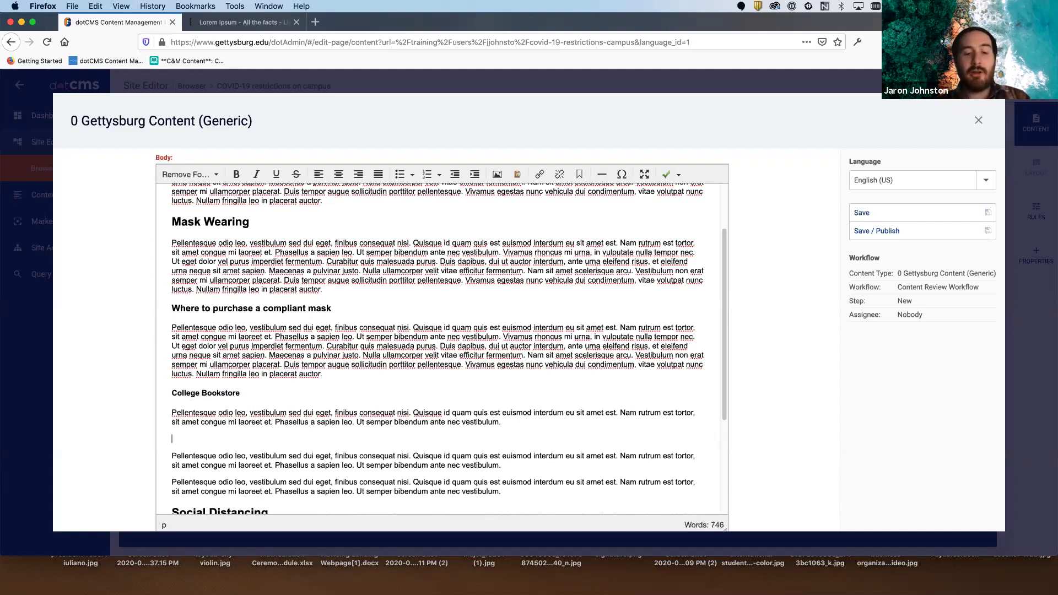
pyautogui.write('Amazon')
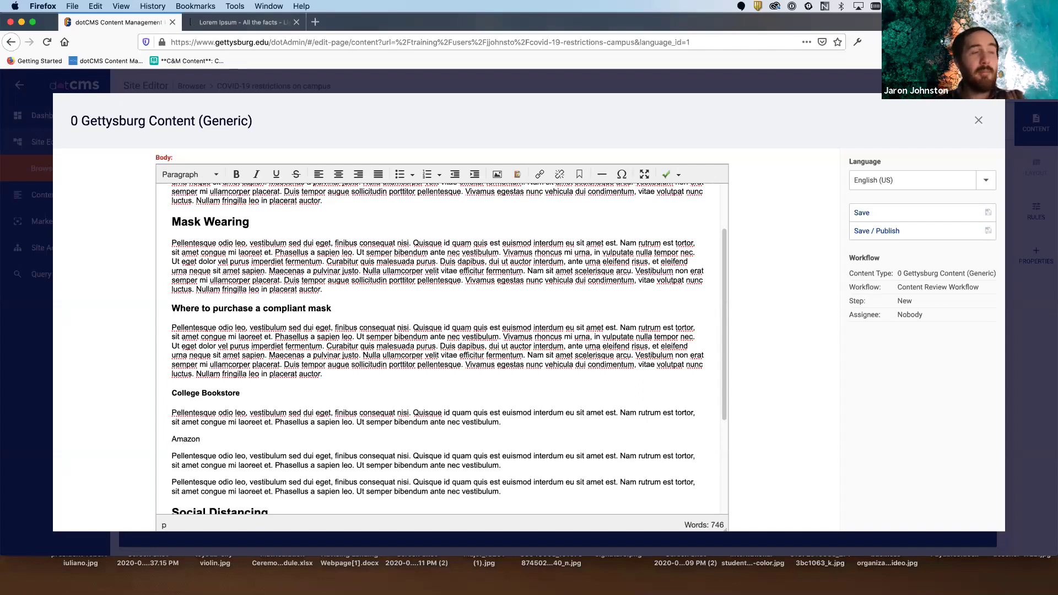
pyautogui.write('.com')
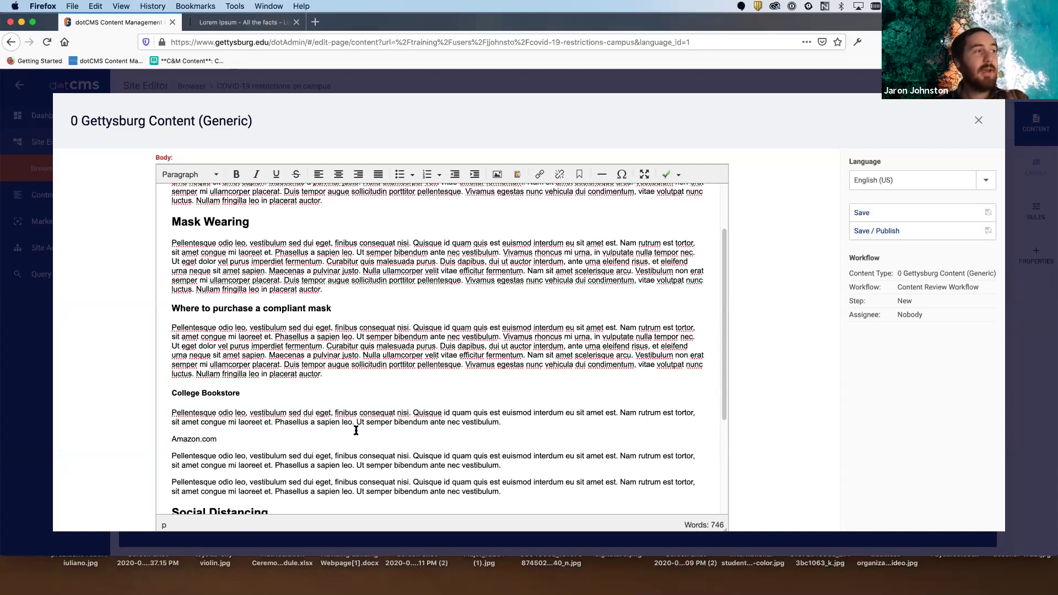
pyautogui.moveTo(222, 439); pyautogui.dragTo(158, 439)
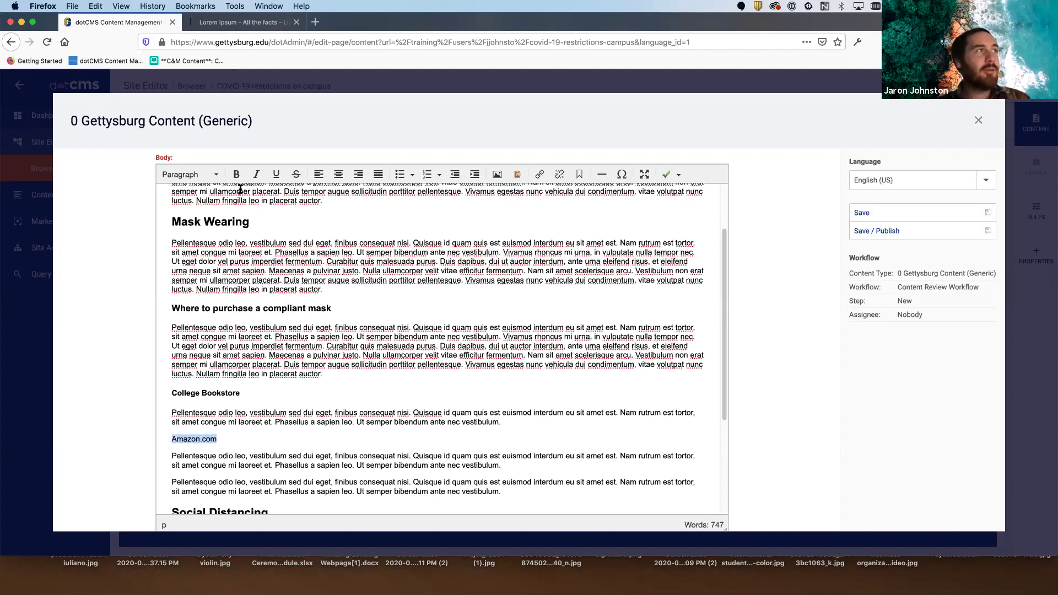
pyautogui.click(212, 175)
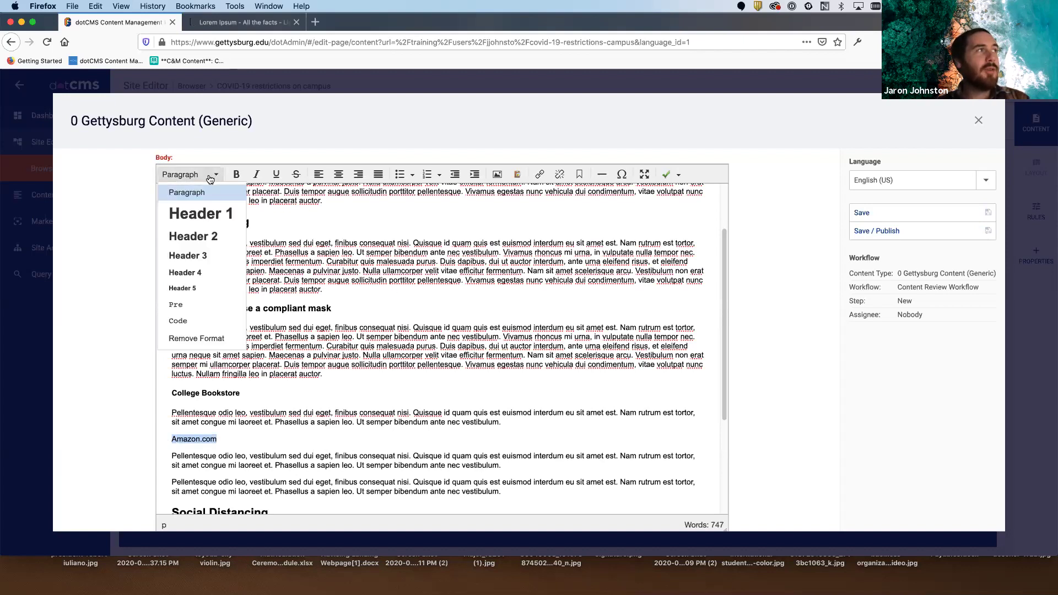
pyautogui.click(223, 273)
pyautogui.click(298, 447)
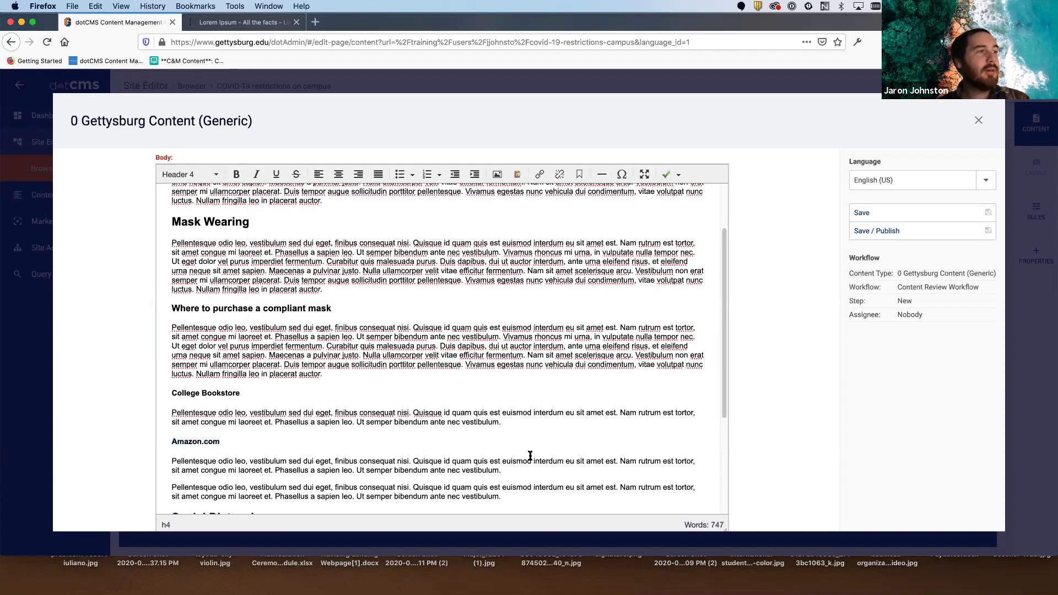
# - Add 'Wal-Mart' below the Amazon.com paragraph as a Header 4 subheading
pyautogui.click(546, 467)
pyautogui.press('Return')
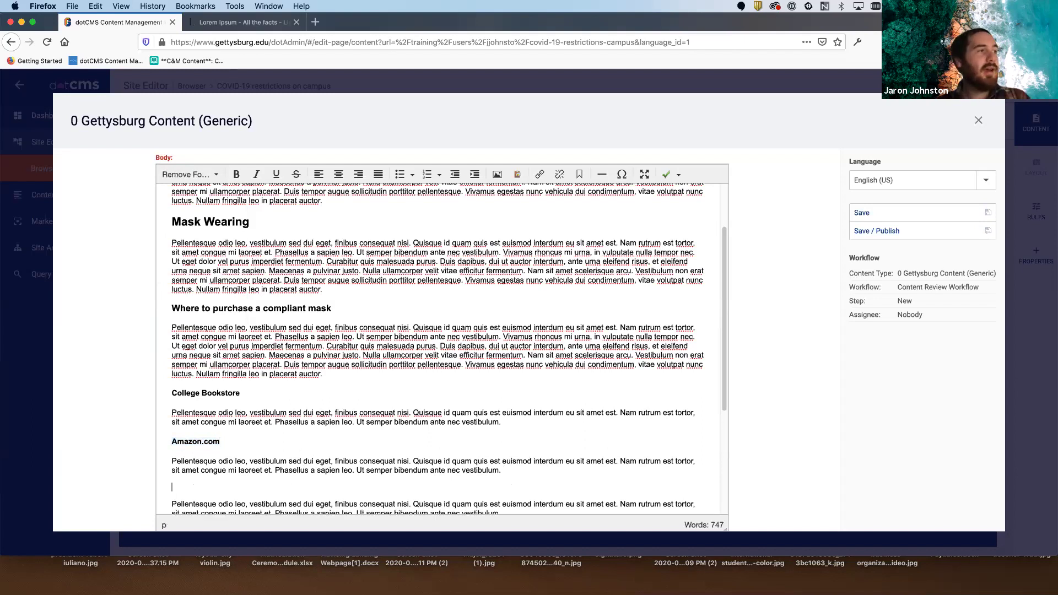
pyautogui.write('Wal-Mart')
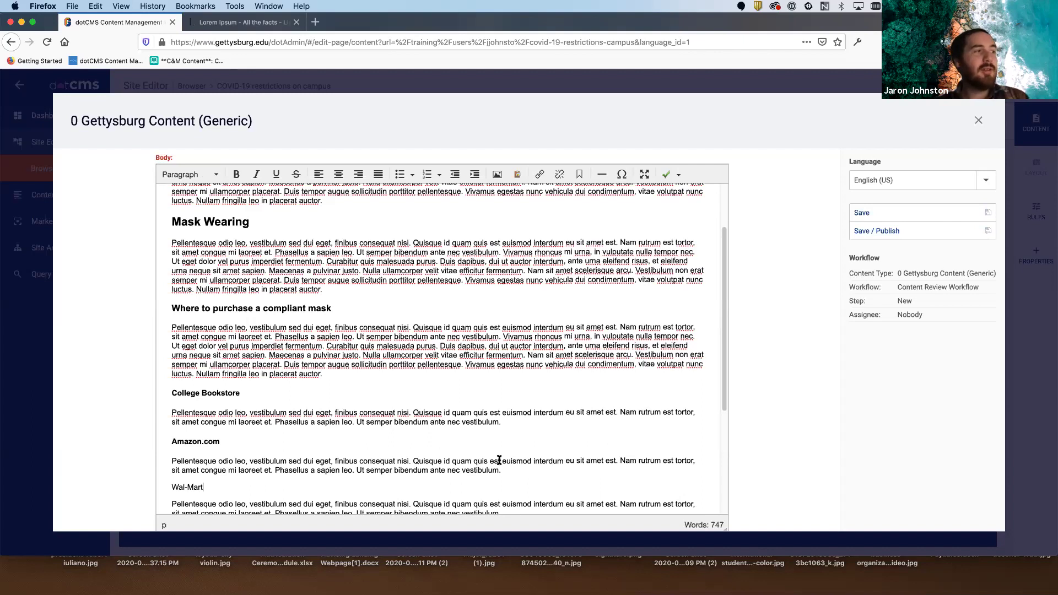
pyautogui.scroll(-1, 496, 461)
pyautogui.moveTo(205, 469); pyautogui.dragTo(137, 475)
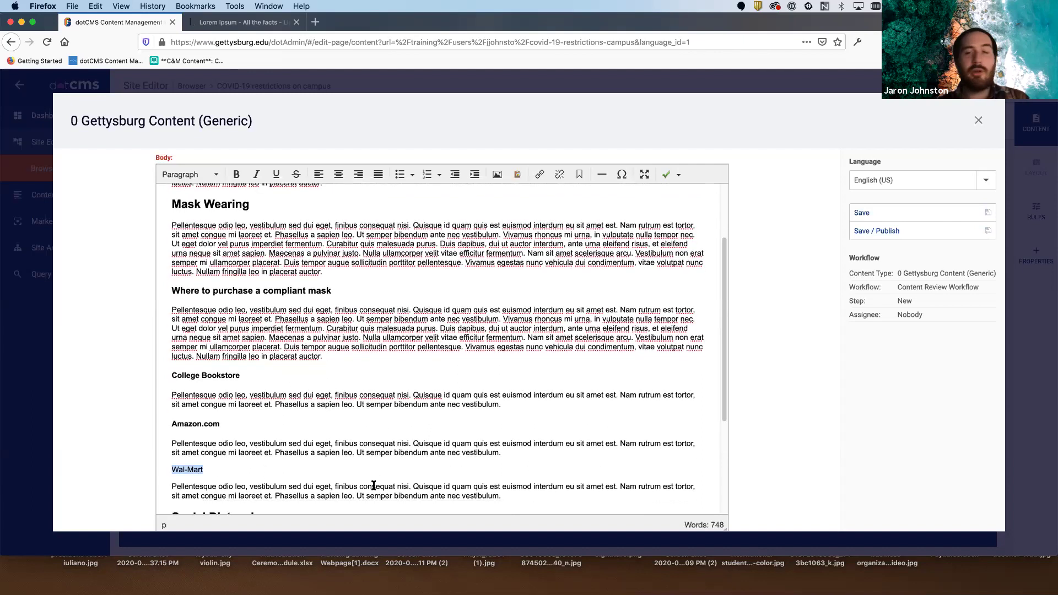
pyautogui.click(209, 175)
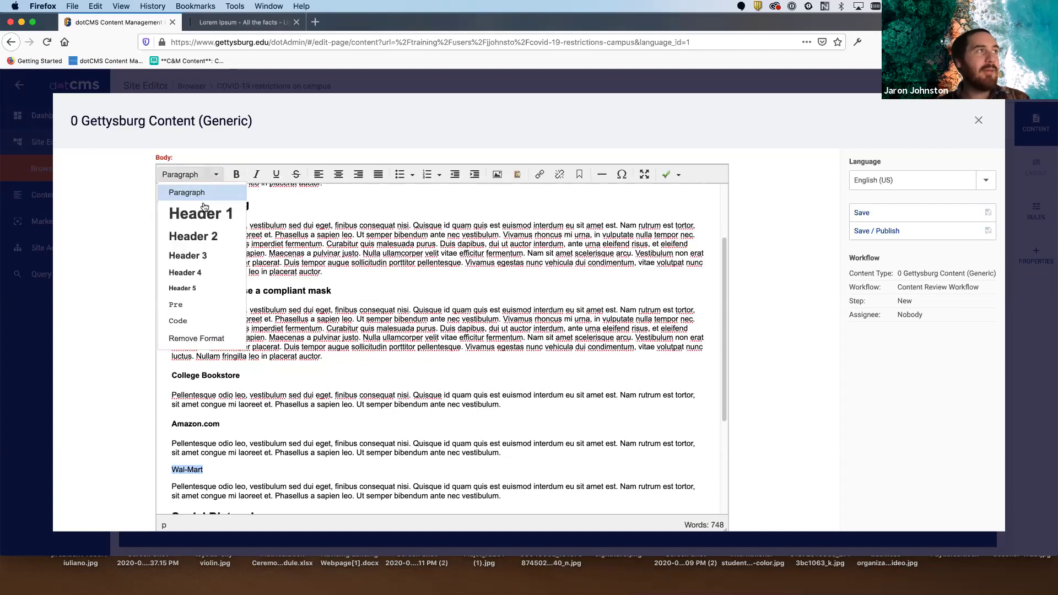
pyautogui.click(228, 274)
pyautogui.click(461, 477)
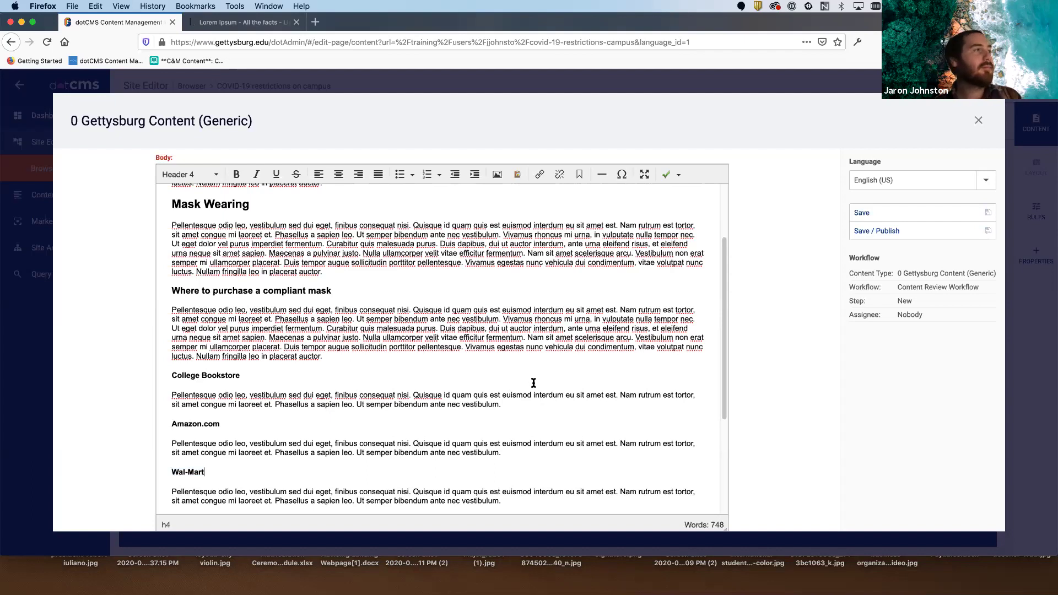
# - Check the heading levels of Introduction, Mask Wearing and Social Distancing
pyautogui.scroll(-2, 540, 369)
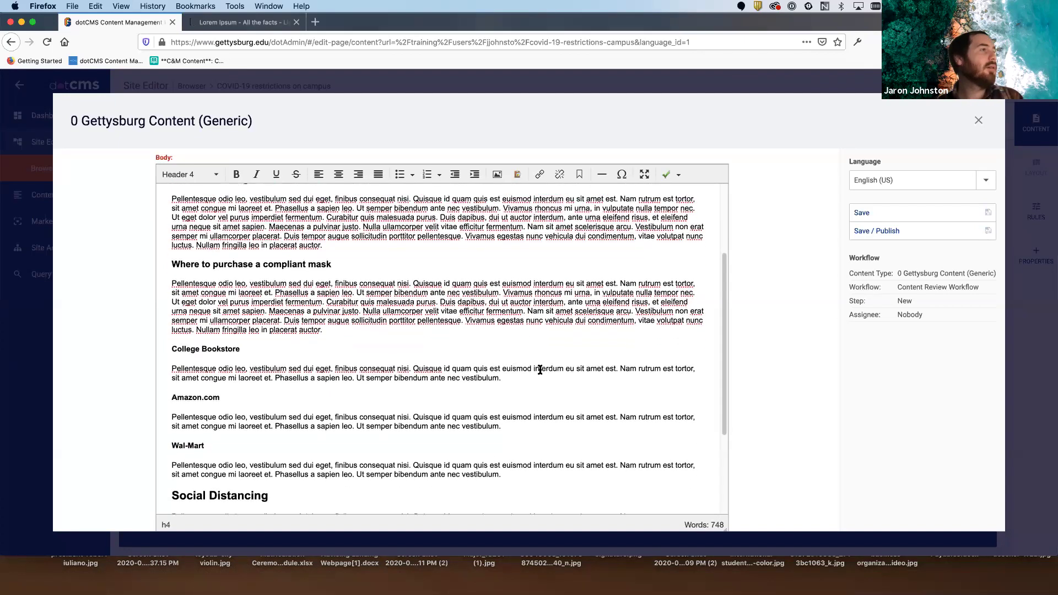
pyautogui.scroll(2, 540, 370)
pyautogui.scroll(3, 540, 370)
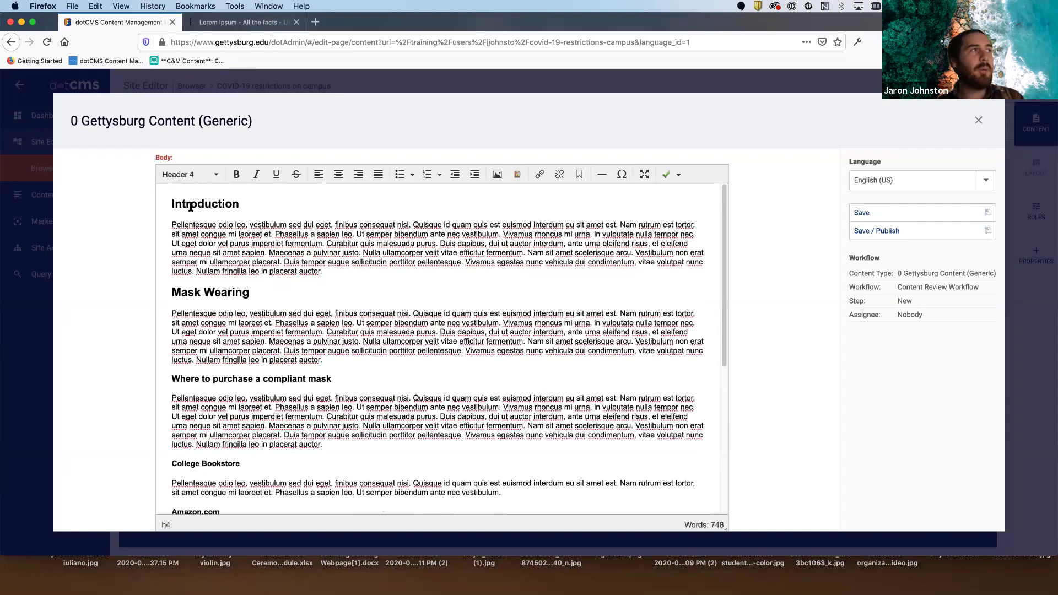
pyautogui.doubleClick(209, 203)
pyautogui.click(252, 204)
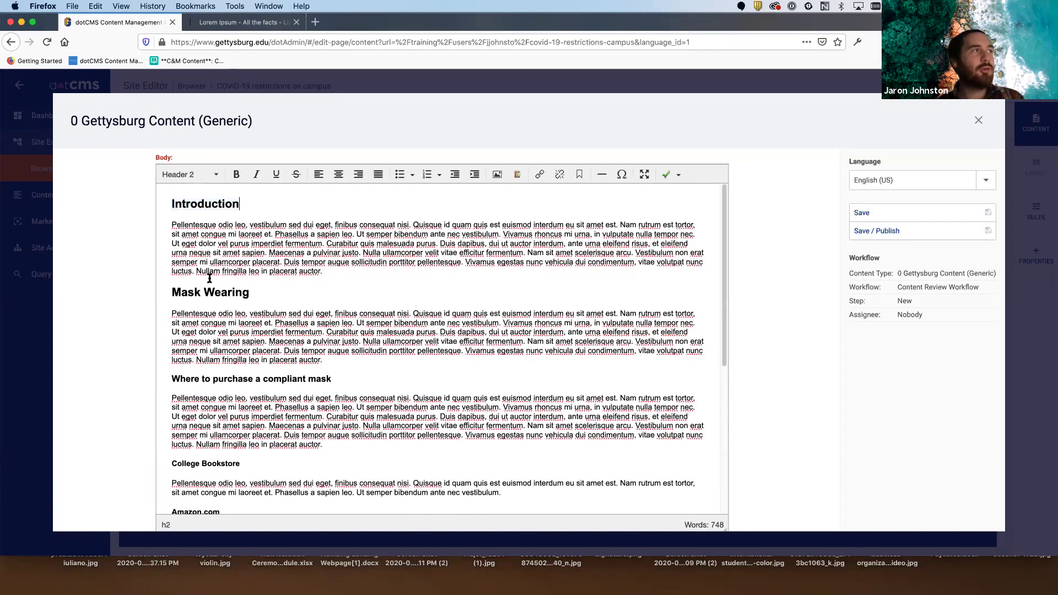
pyautogui.moveTo(172, 292); pyautogui.dragTo(256, 292)
pyautogui.click(260, 293)
pyautogui.scroll(-8, 260, 293)
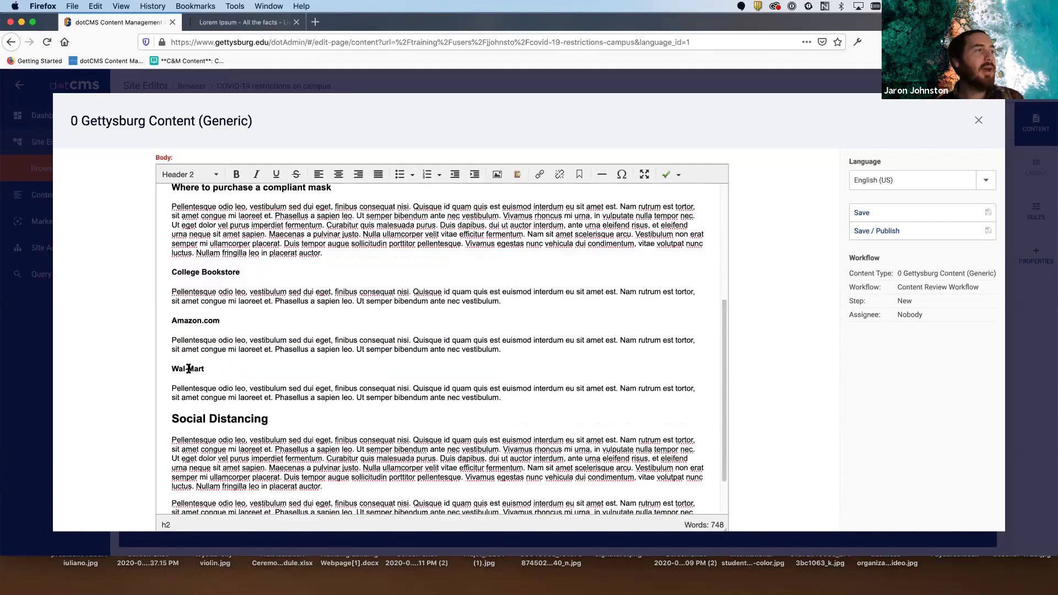
pyautogui.moveTo(174, 372); pyautogui.dragTo(288, 372)
pyautogui.click(289, 373)
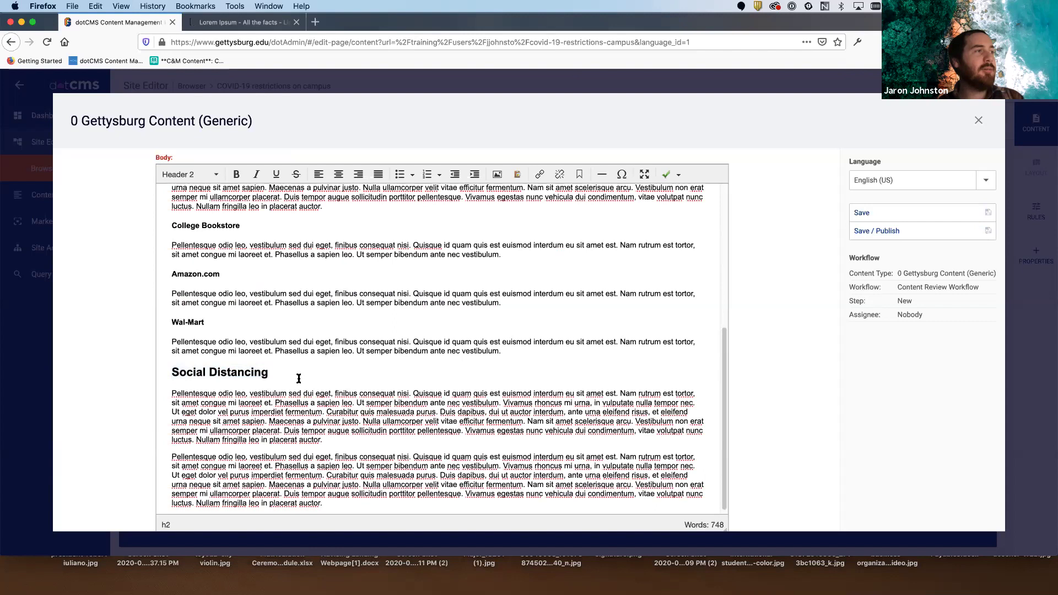
# - Check the levels of the compliant-mask, College Bookstore, Amazon.com and Wal-Mart headings
pyautogui.scroll(-1, 300, 375)
pyautogui.scroll(5, 300, 375)
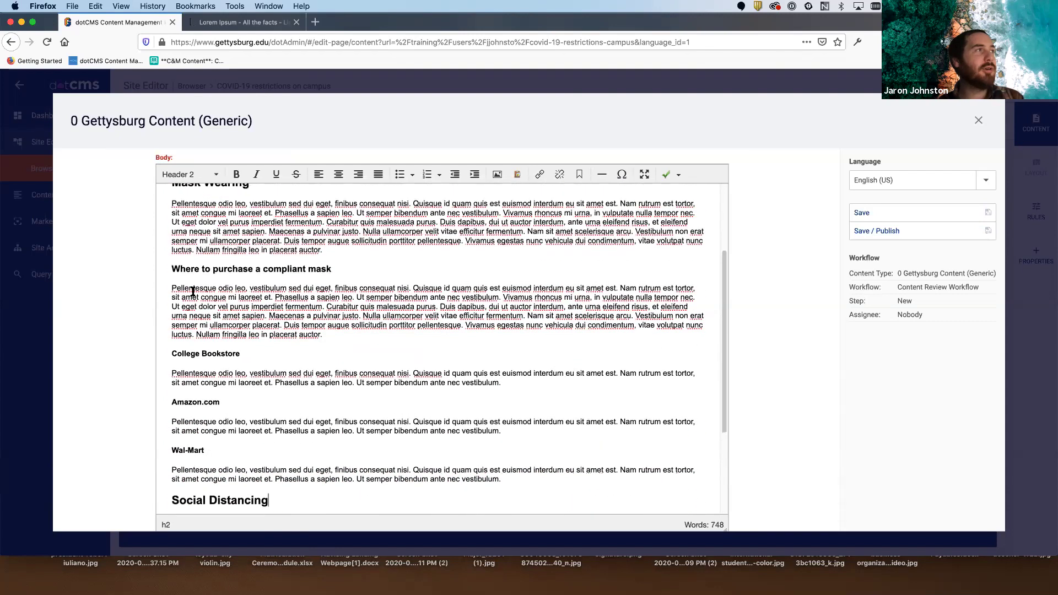
pyautogui.moveTo(171, 310); pyautogui.dragTo(345, 311)
pyautogui.click(350, 310)
pyautogui.scroll(-1, 357, 315)
pyautogui.moveTo(171, 342); pyautogui.dragTo(251, 339)
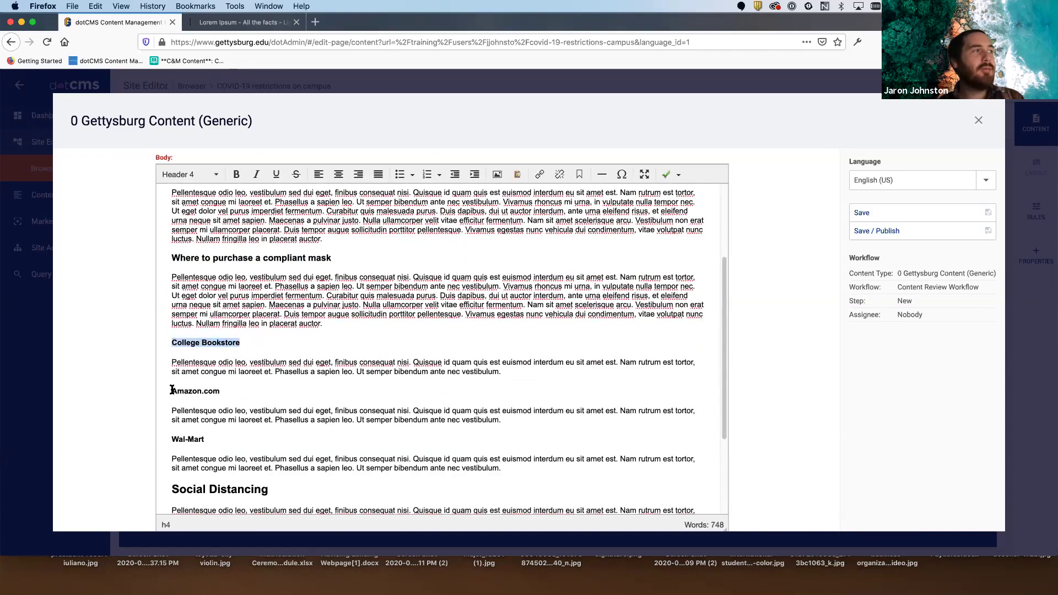
pyautogui.moveTo(223, 391); pyautogui.dragTo(169, 392)
pyautogui.click(176, 438)
pyautogui.click(235, 428)
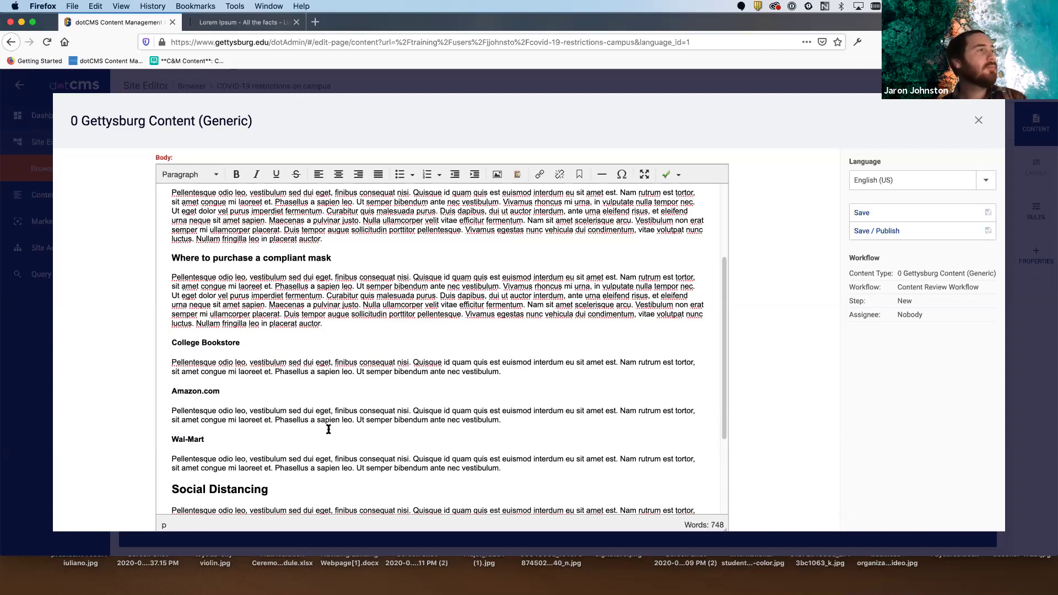
pyautogui.scroll(-1, 369, 422)
pyautogui.scroll(-3, 369, 422)
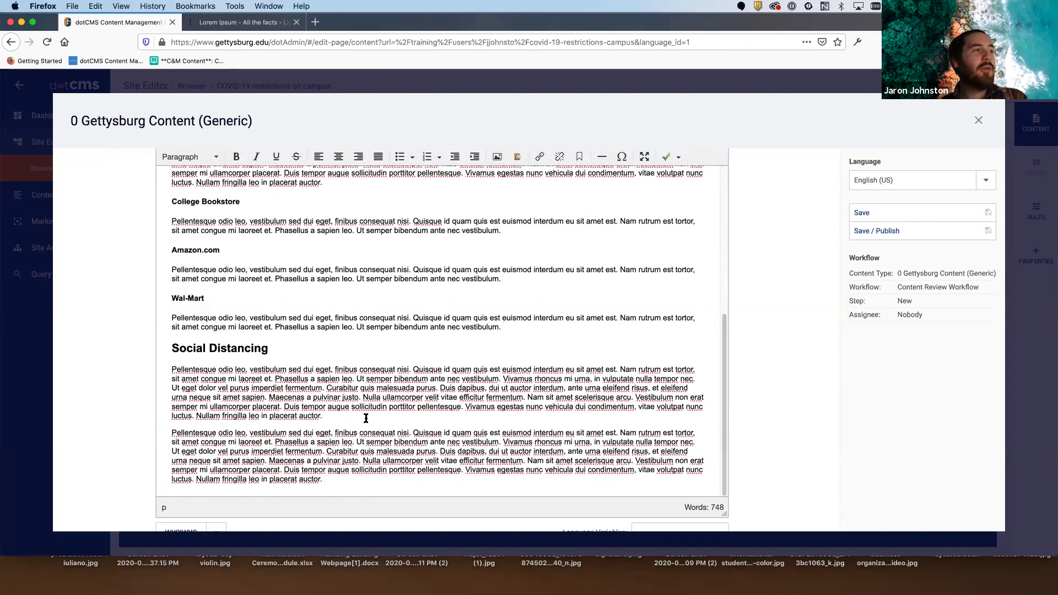
# - Add the line 'How do you socially distance?' after the first Social Distancing paragraph
pyautogui.click(355, 414)
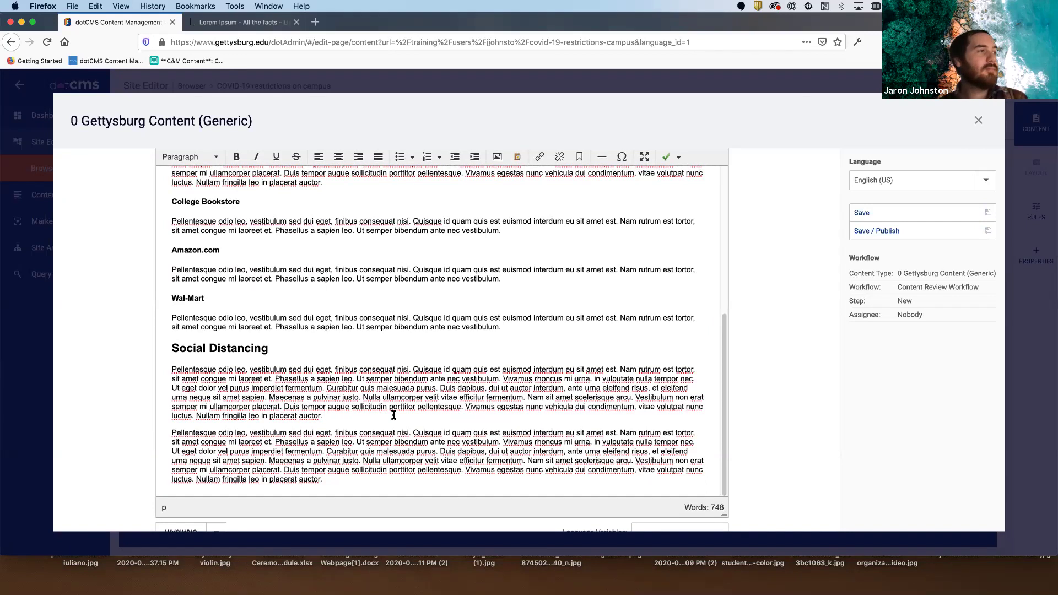
pyautogui.press('Return')
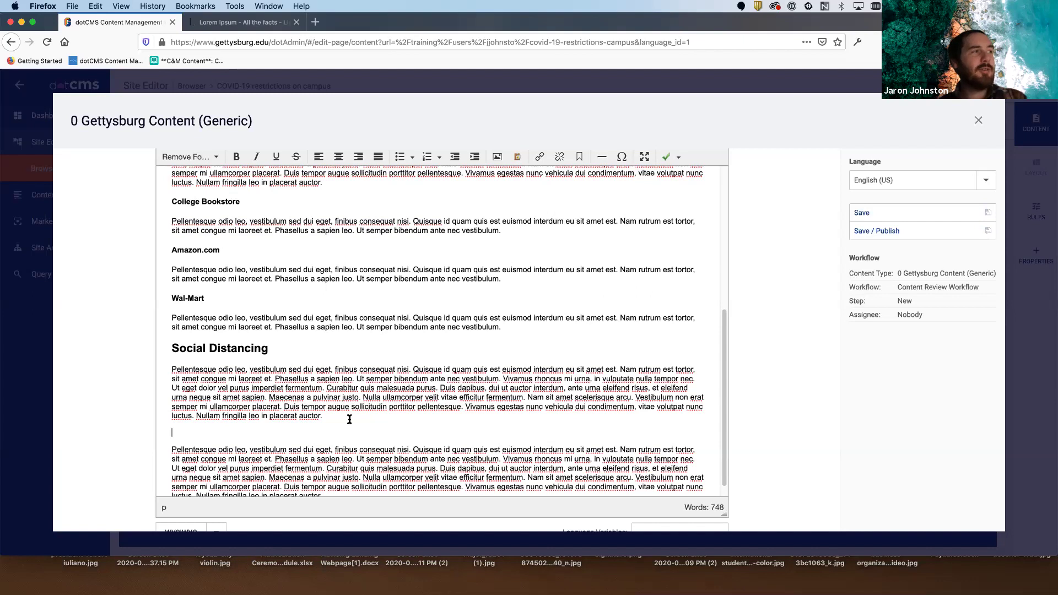
pyautogui.scroll(-1, 349, 419)
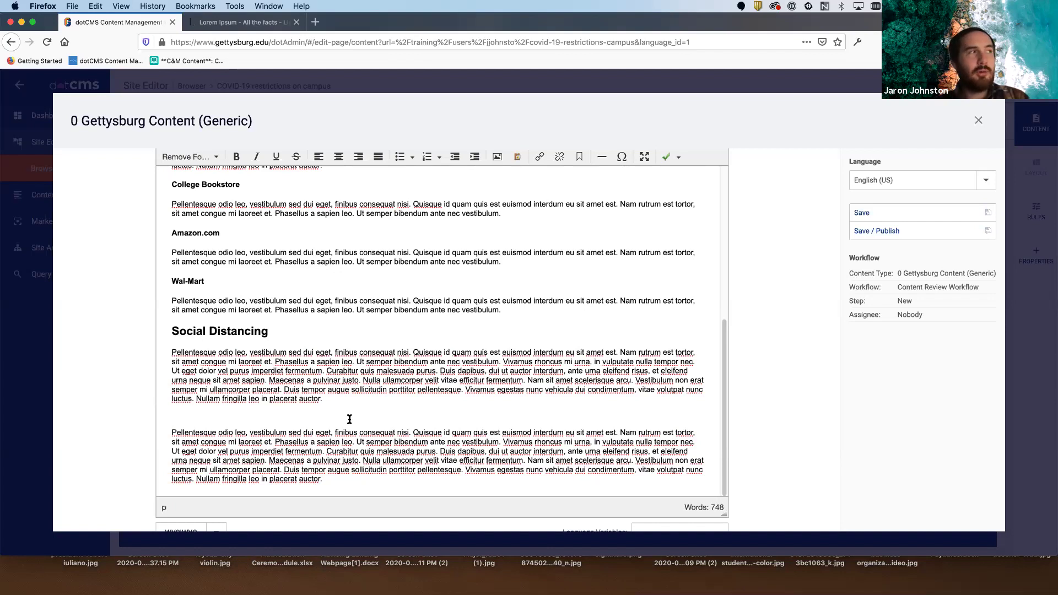
pyautogui.write('Ho')
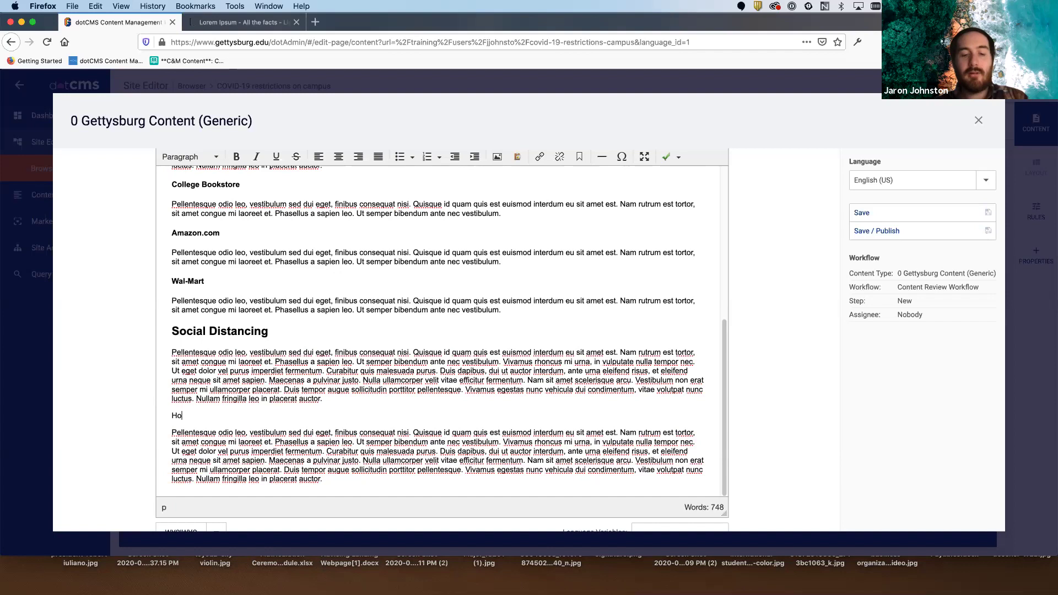
pyautogui.write('w do you ')
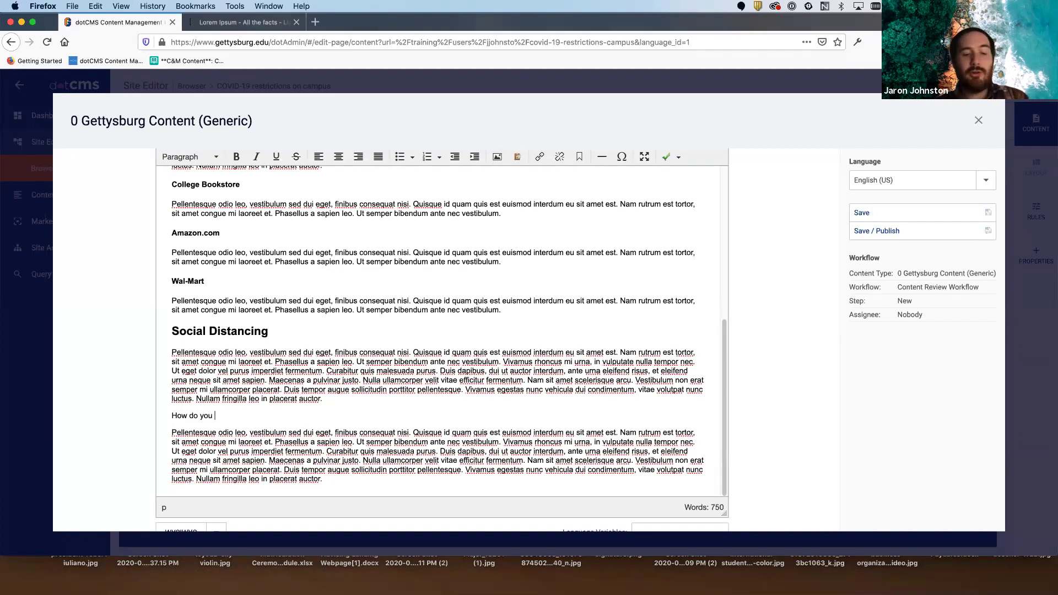
pyautogui.write('socially distance?')
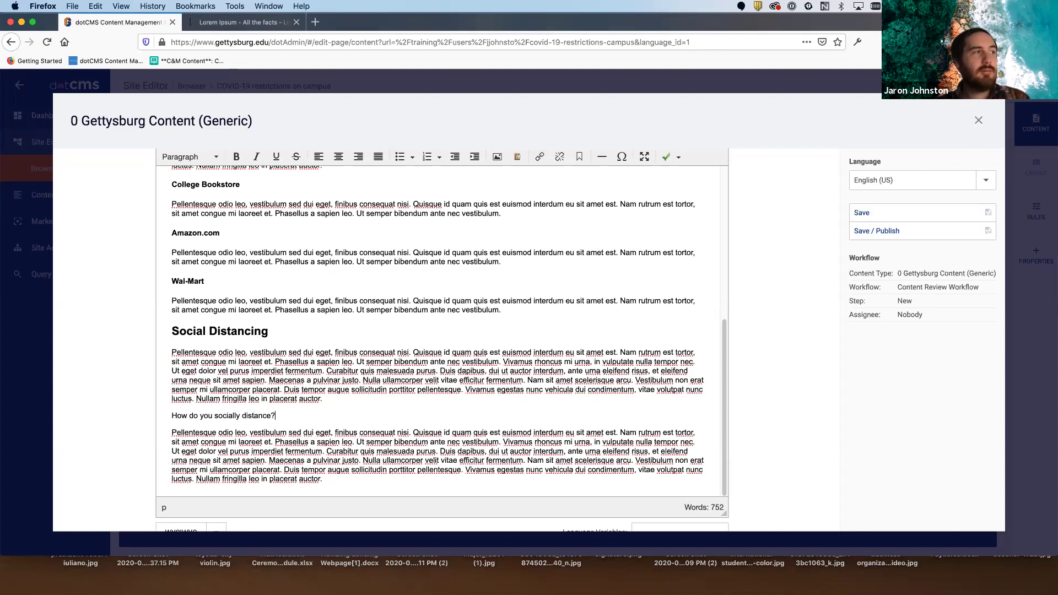
# - Make the line Header 3 and compare it with the Social Distancing heading
pyautogui.moveTo(276, 416); pyautogui.dragTo(172, 417)
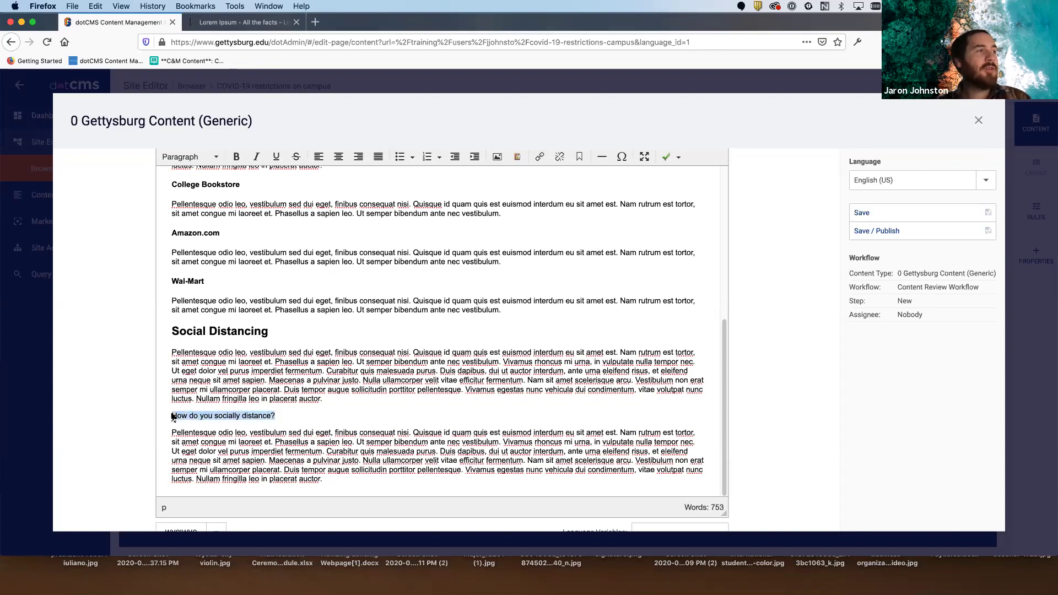
pyautogui.click(210, 158)
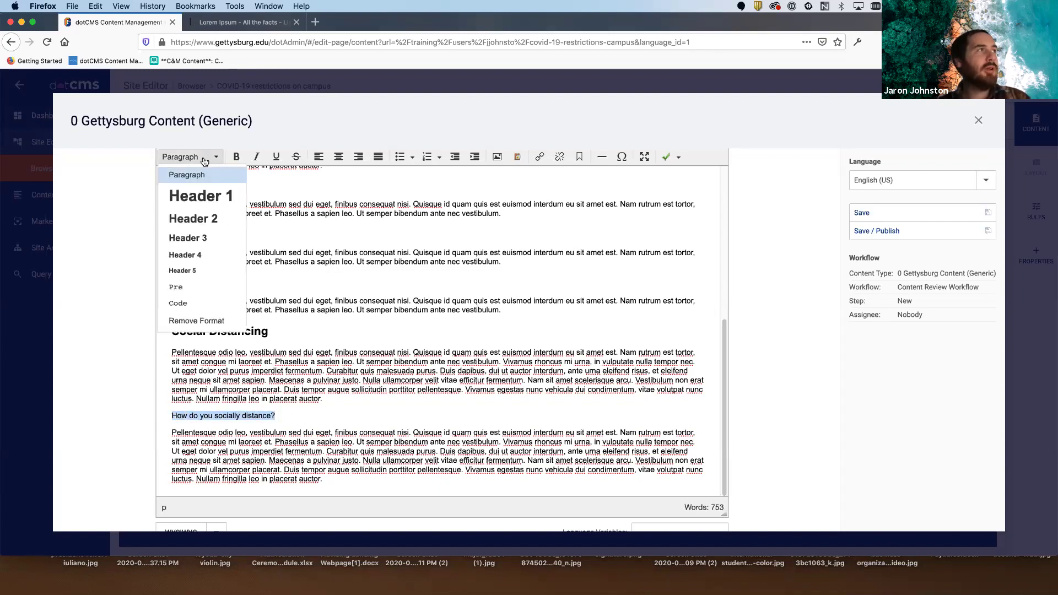
pyautogui.click(214, 238)
pyautogui.click(345, 422)
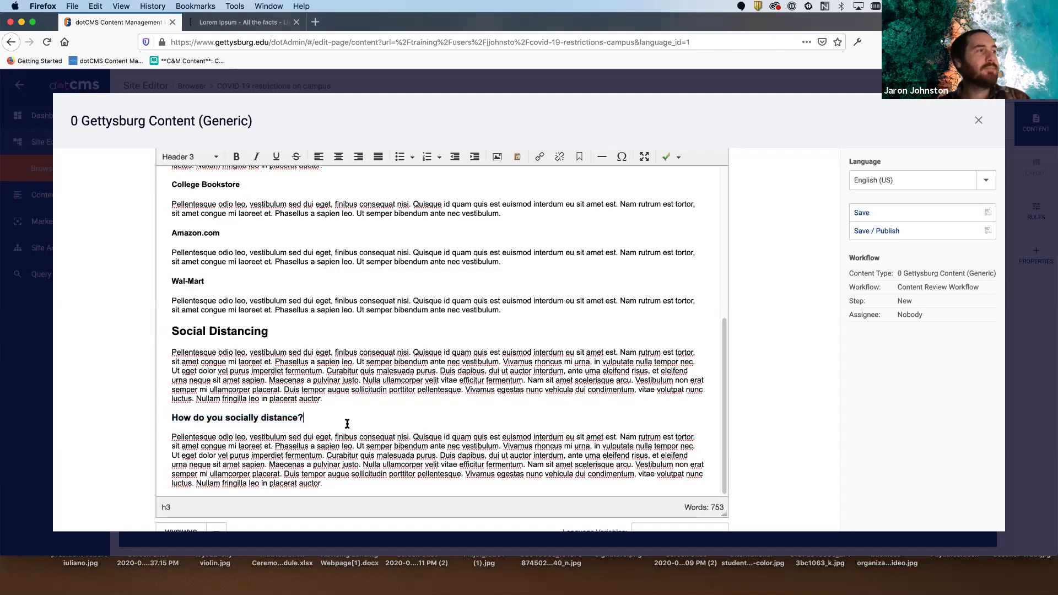
pyautogui.click(183, 330)
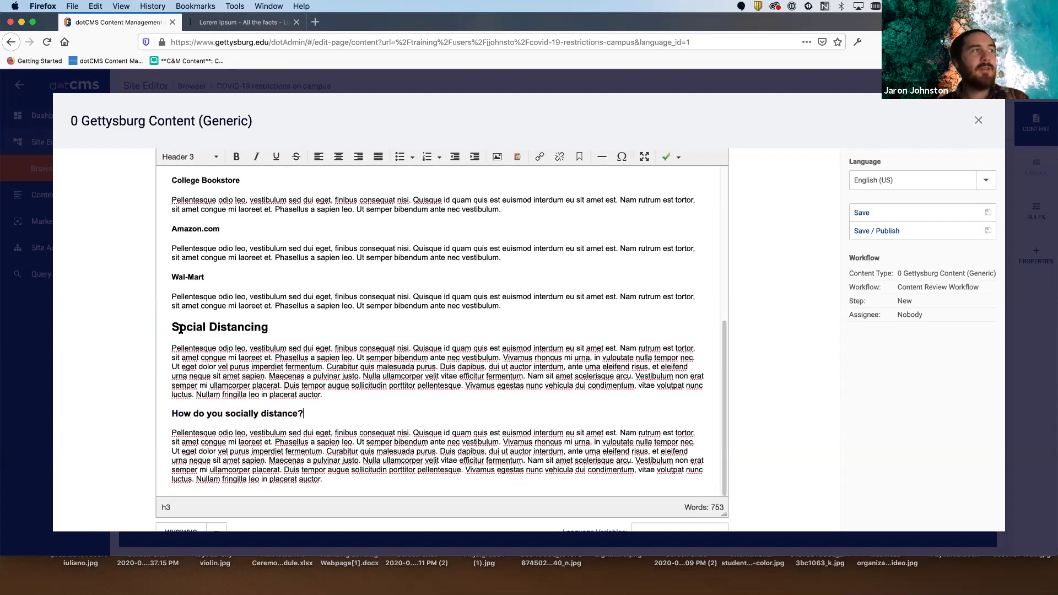
pyautogui.click(230, 416)
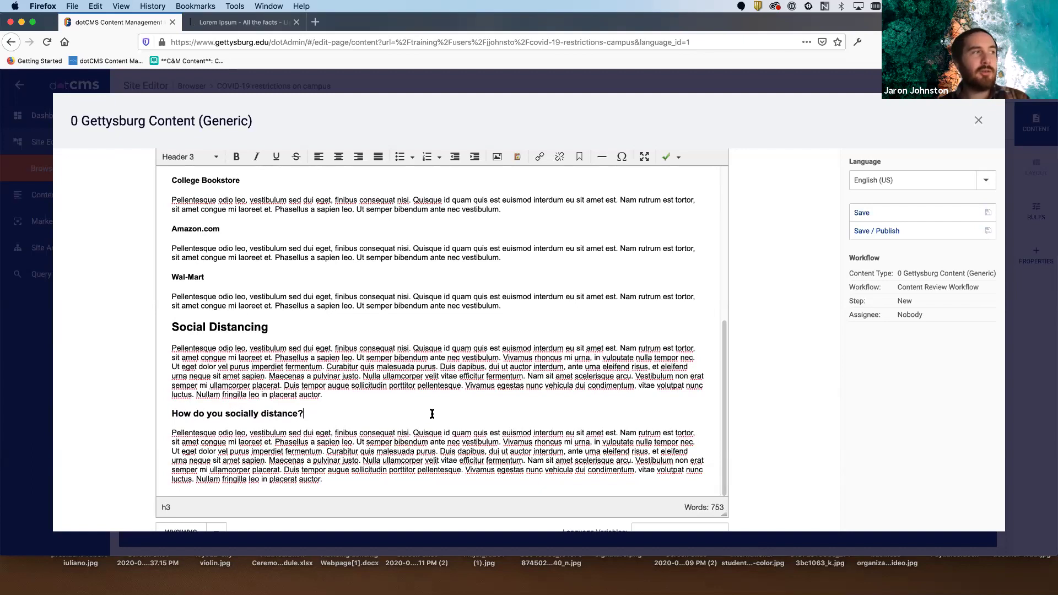
pyautogui.scroll(-2, 427, 411)
pyautogui.click(372, 444)
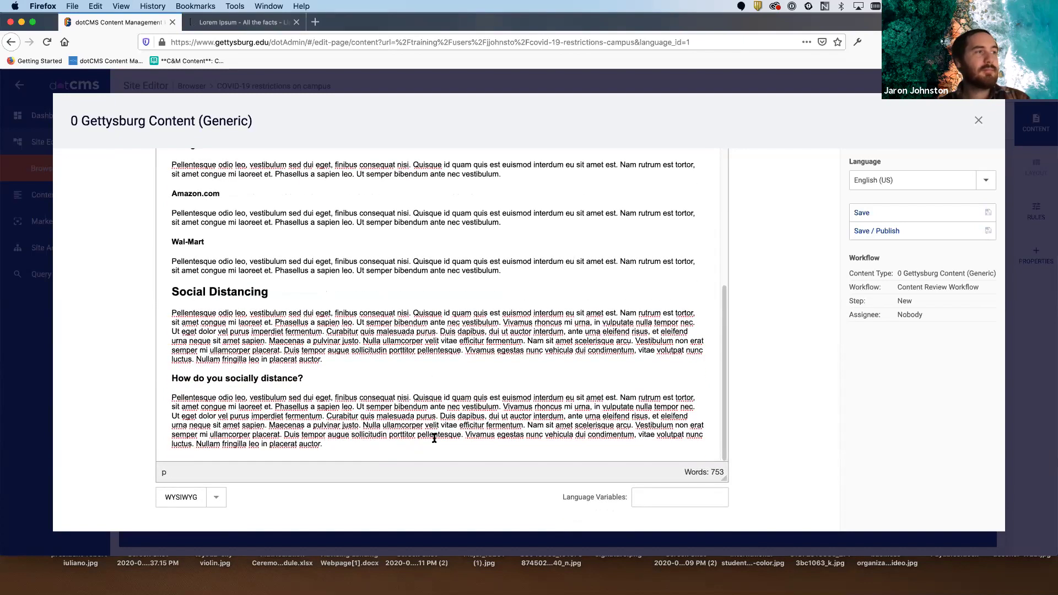
# - Type 'Socially distancing in the Gym' on the last line and make it Header 3
pyautogui.scroll(-1, 434, 438)
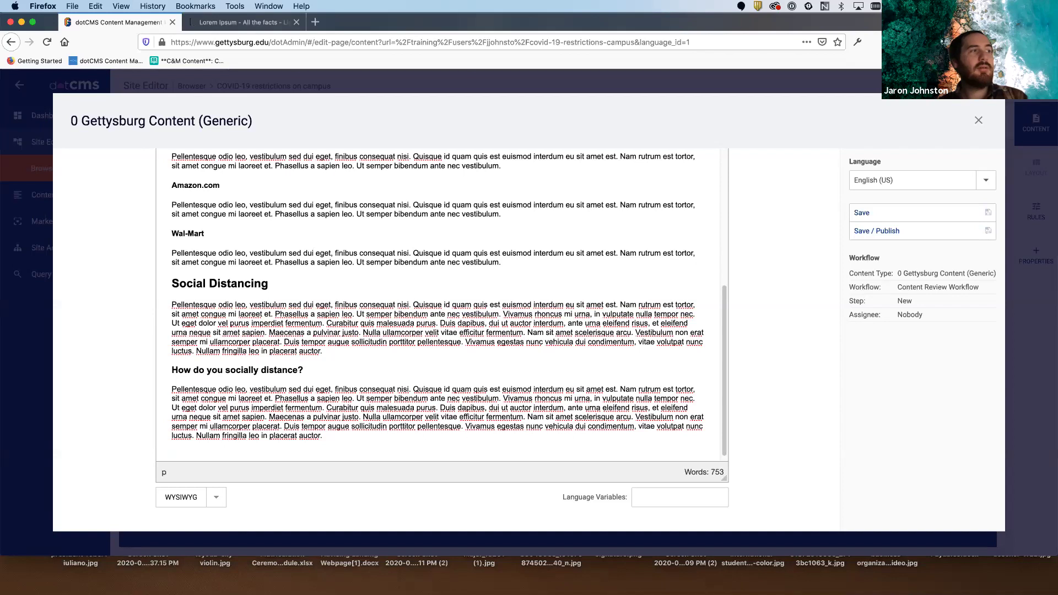
pyautogui.write('Socially dis')
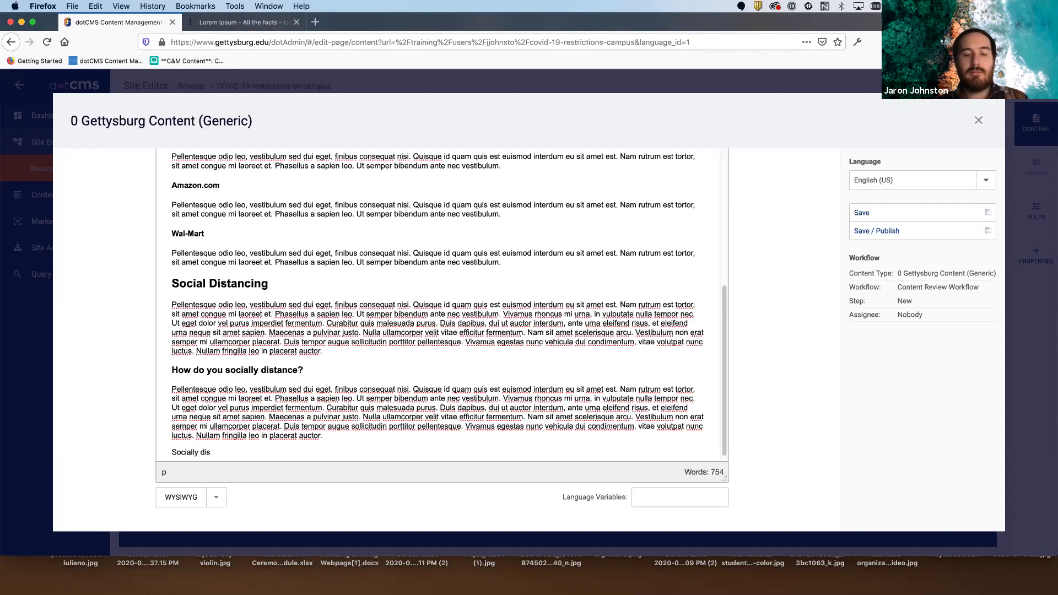
pyautogui.write('tanci')
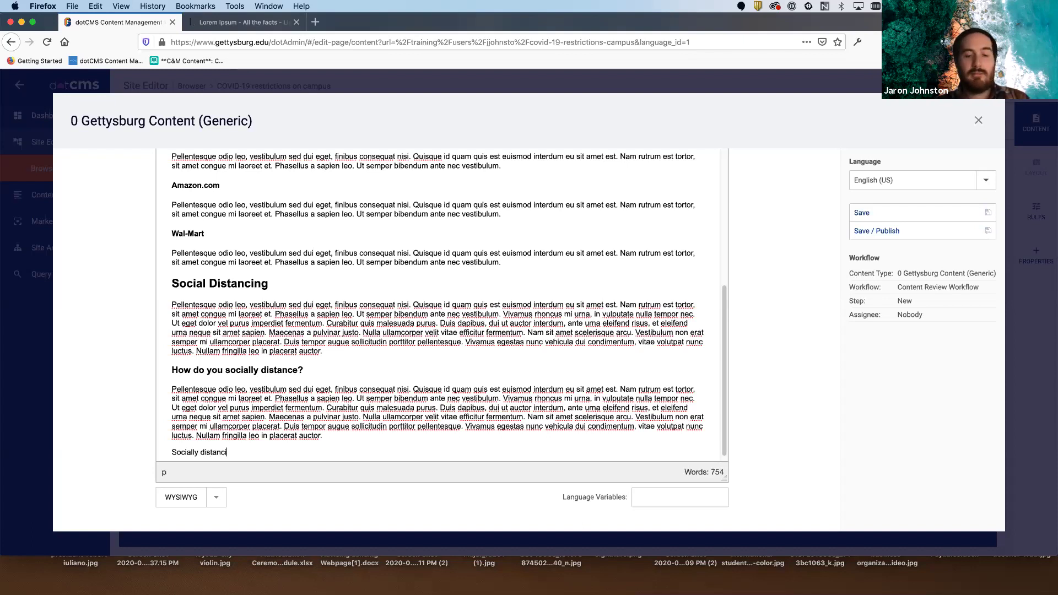
pyautogui.write('ng in the Gym')
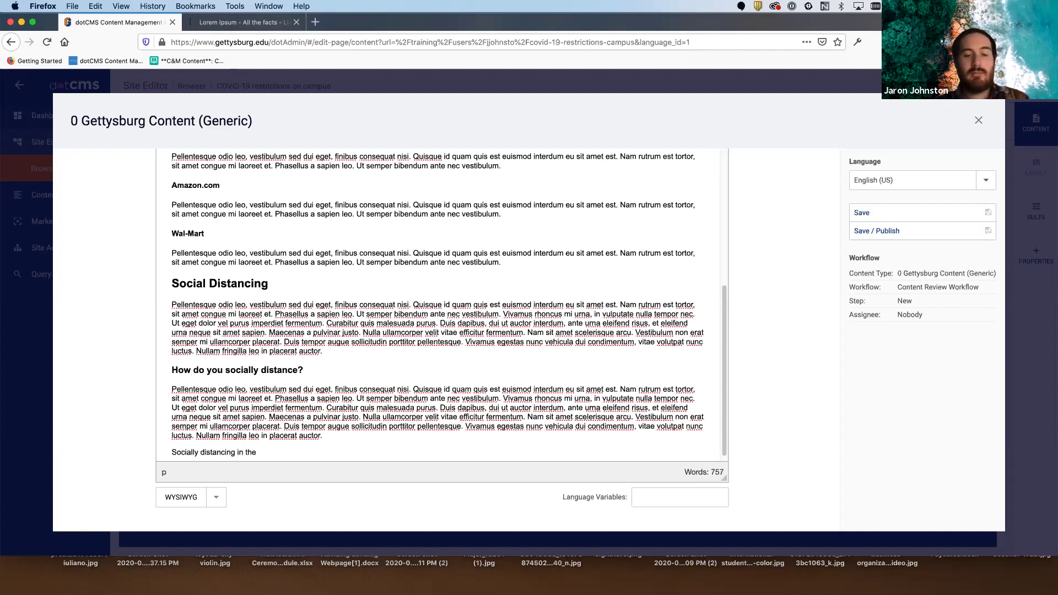
pyautogui.moveTo(275, 453); pyautogui.dragTo(165, 455)
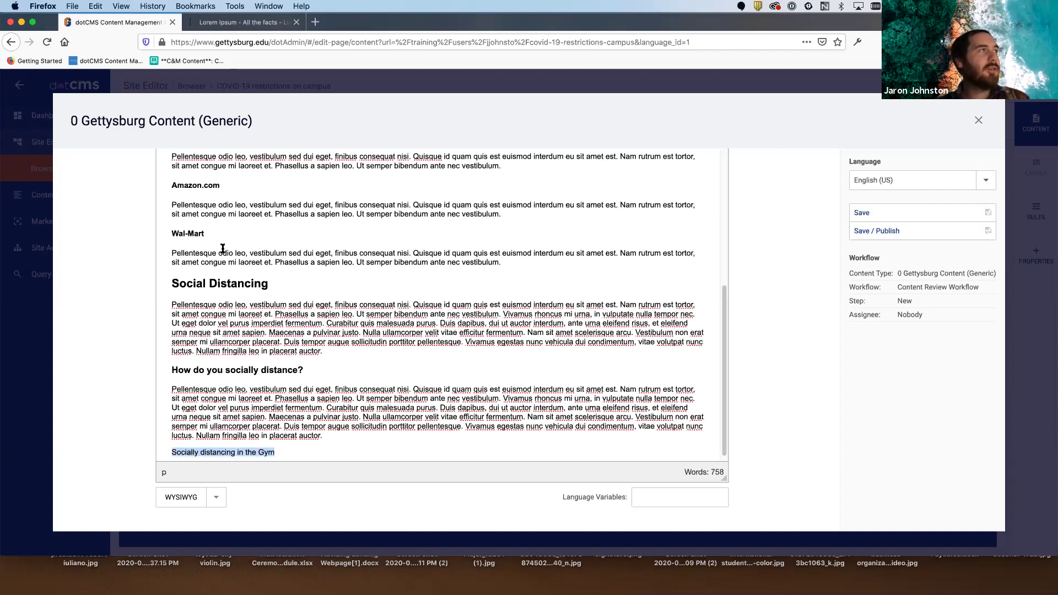
pyautogui.scroll(10, 223, 245)
pyautogui.scroll(4, 227, 249)
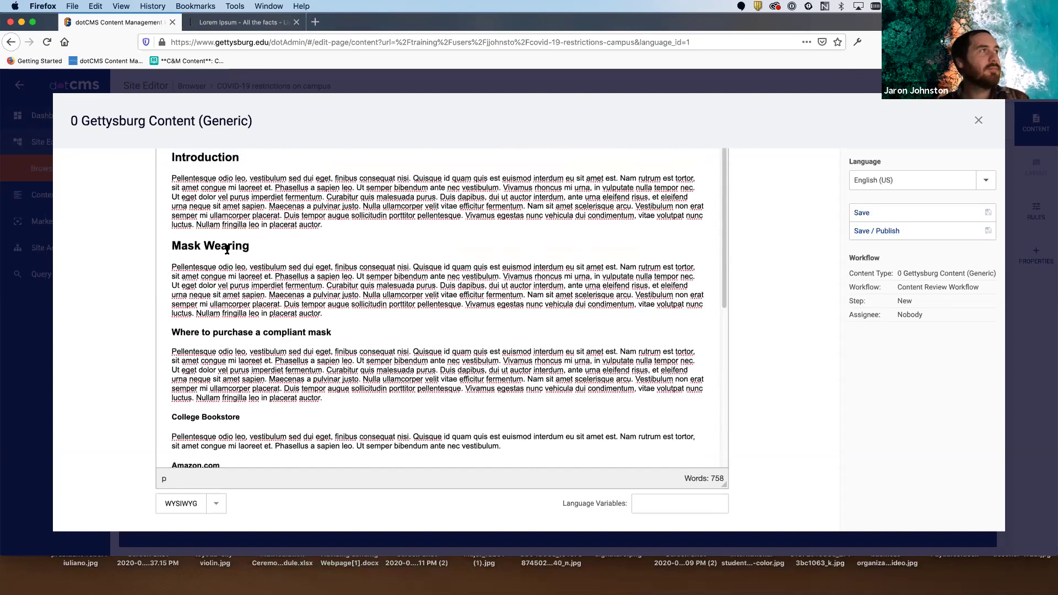
pyautogui.click(215, 227)
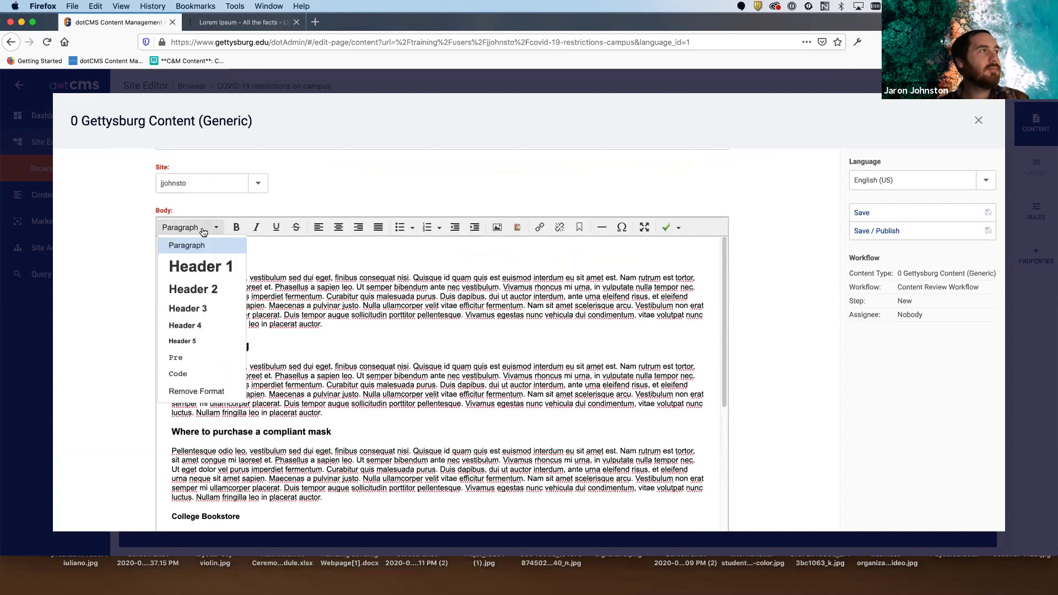
pyautogui.click(214, 314)
pyautogui.scroll(-10, 447, 370)
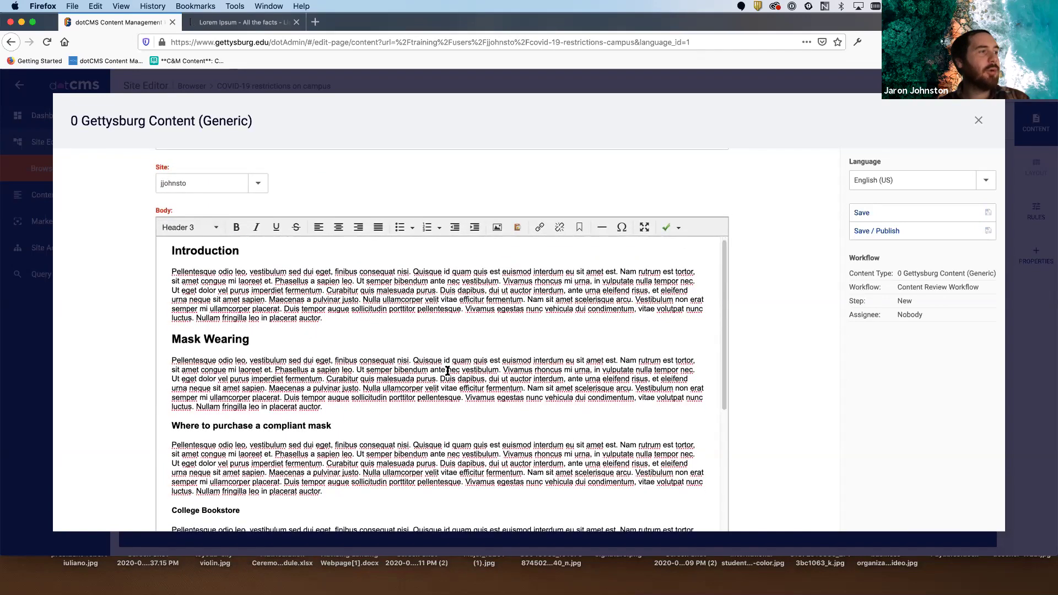
pyautogui.scroll(-4, 447, 370)
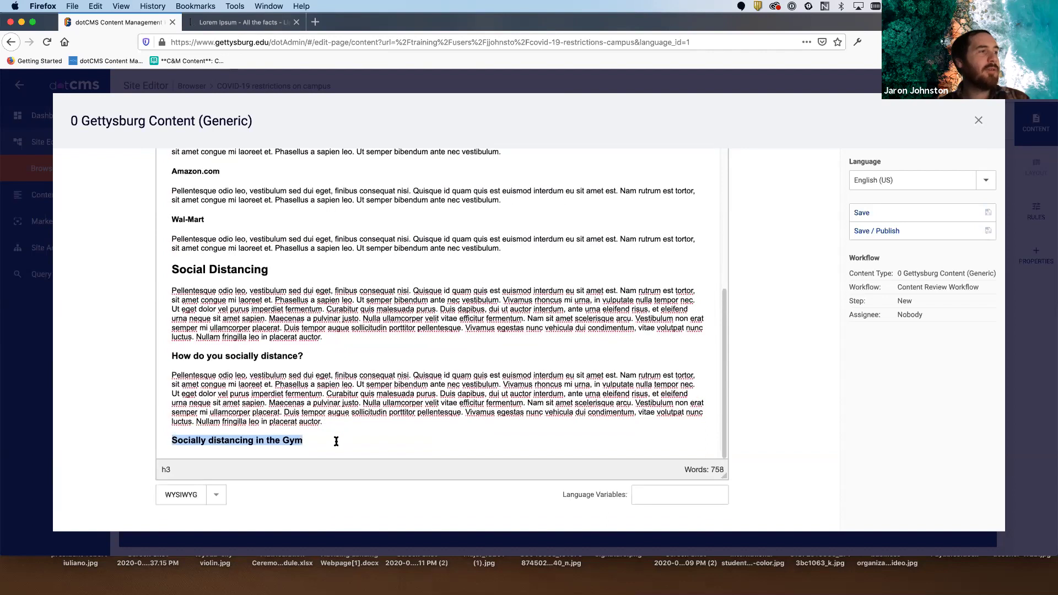
pyautogui.click(337, 440)
# - Select the Social Distancing lorem paragraph for copying
pyautogui.moveTo(173, 269); pyautogui.dragTo(267, 268)
pyautogui.click(268, 268)
pyautogui.moveTo(324, 422); pyautogui.dragTo(168, 378)
pyautogui.press('super+c')
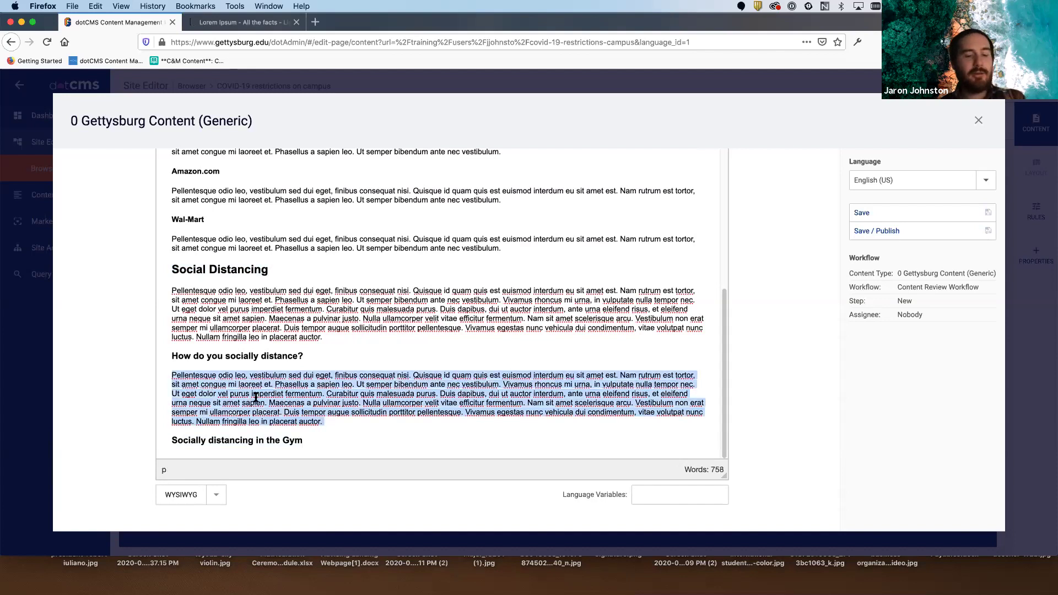
pyautogui.click(328, 442)
# - Paste the long lorem paragraph under the Gym heading
pyautogui.press('Return')
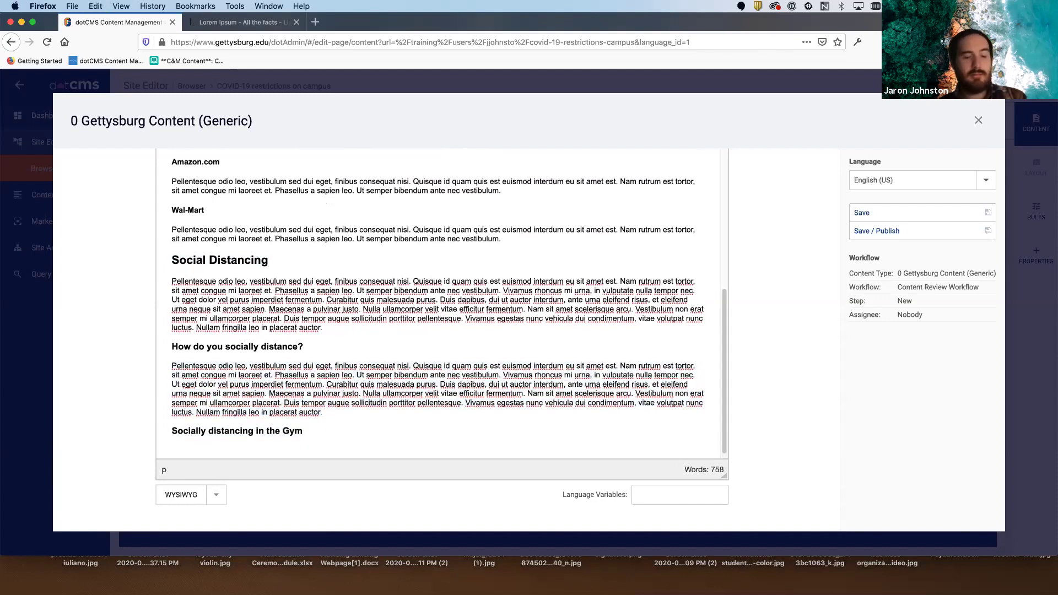
pyautogui.press('super+v')
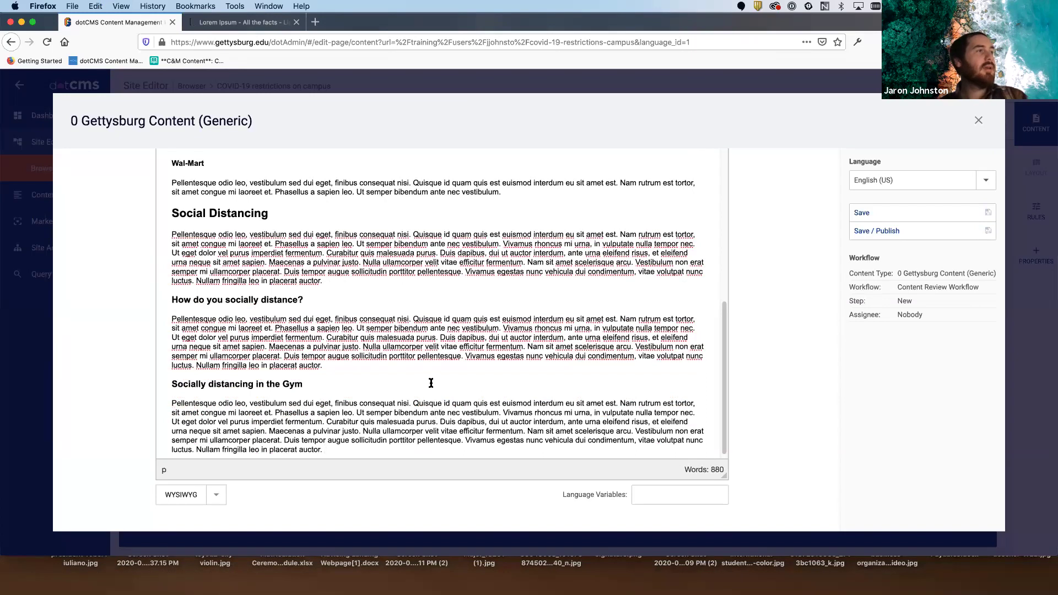
pyautogui.scroll(-1, 430, 383)
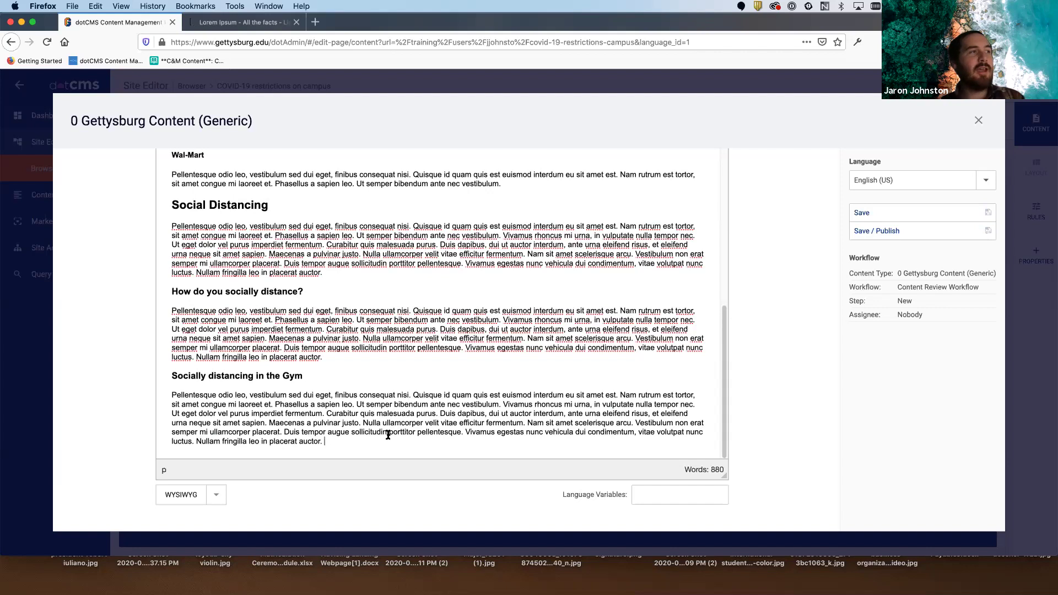
# - Add two short two-line lorem paragraphs after the Gym paragraph
pyautogui.moveTo(352, 404); pyautogui.dragTo(168, 392)
pyautogui.press('super+c')
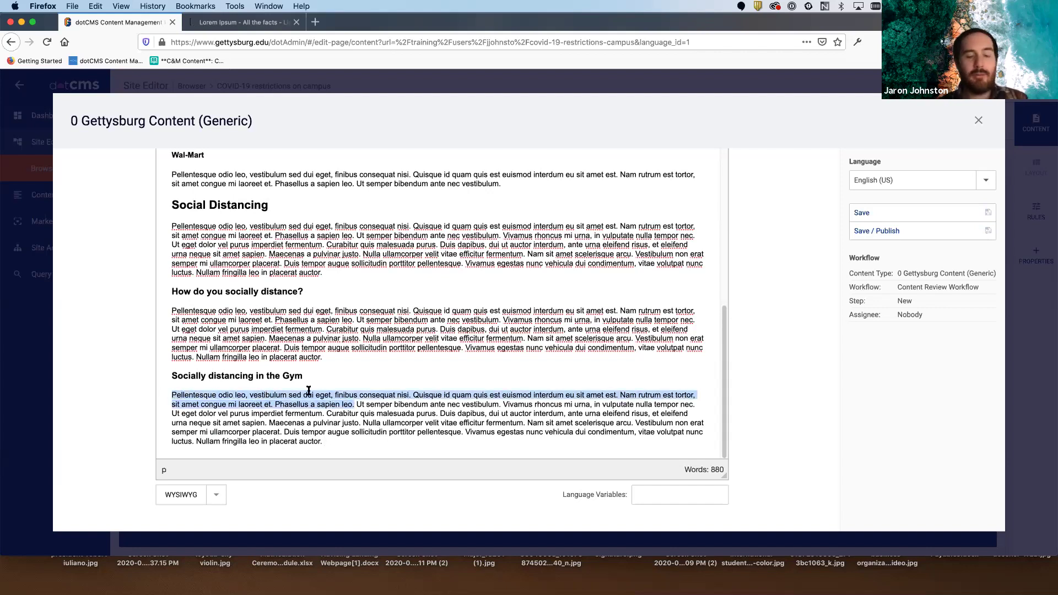
pyautogui.click(361, 449)
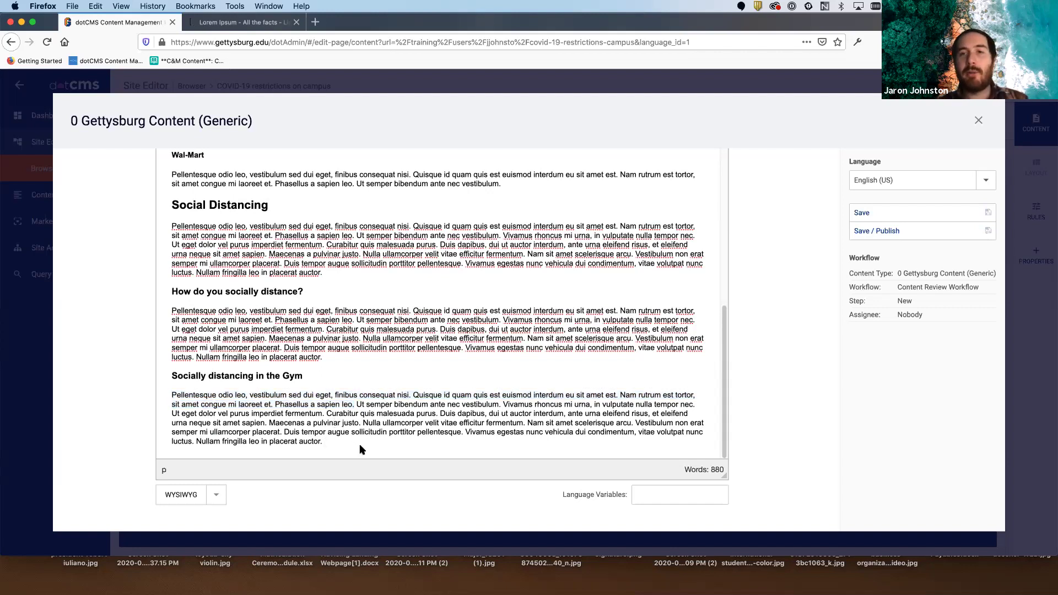
pyautogui.press('Return')
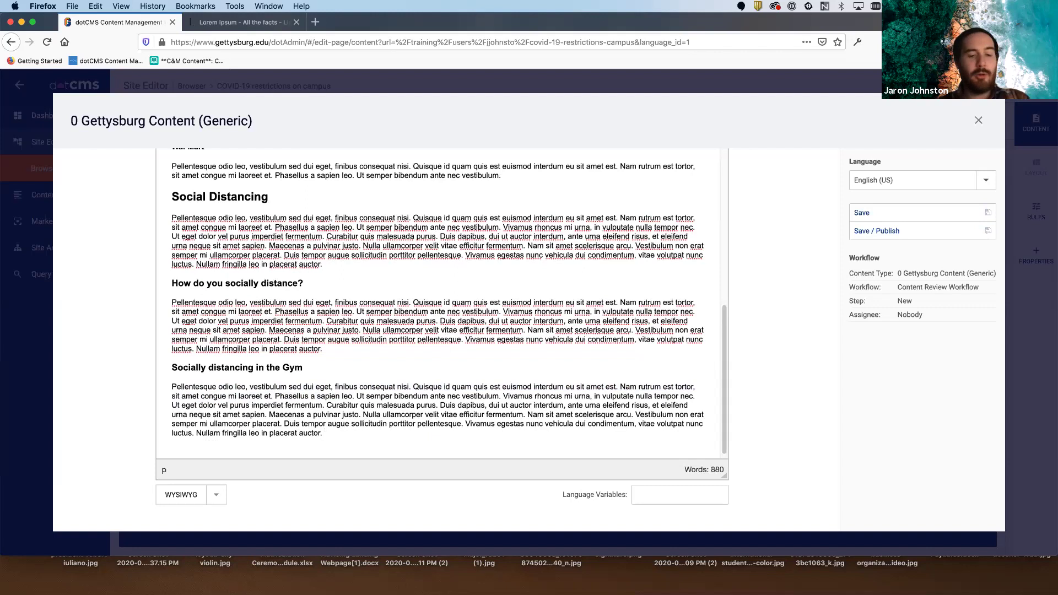
pyautogui.press('super+v')
pyautogui.press('Return')
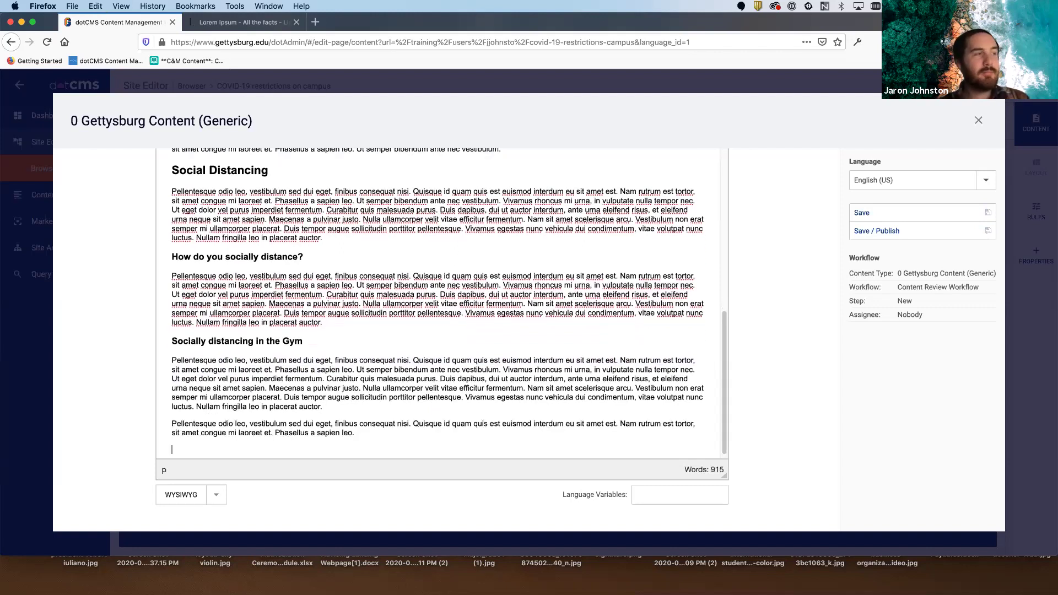
pyautogui.press('super+v')
pyautogui.press('Return')
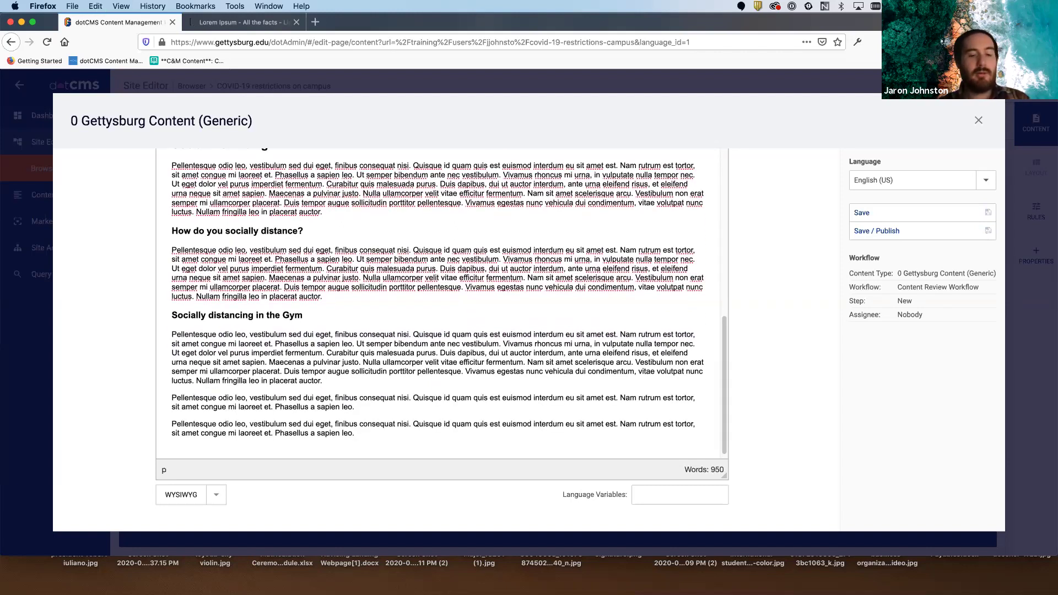
# - Paste a third short lorem paragraph and add 'Weights' as a Header 4 subheading
pyautogui.press('super+v')
pyautogui.click(366, 372)
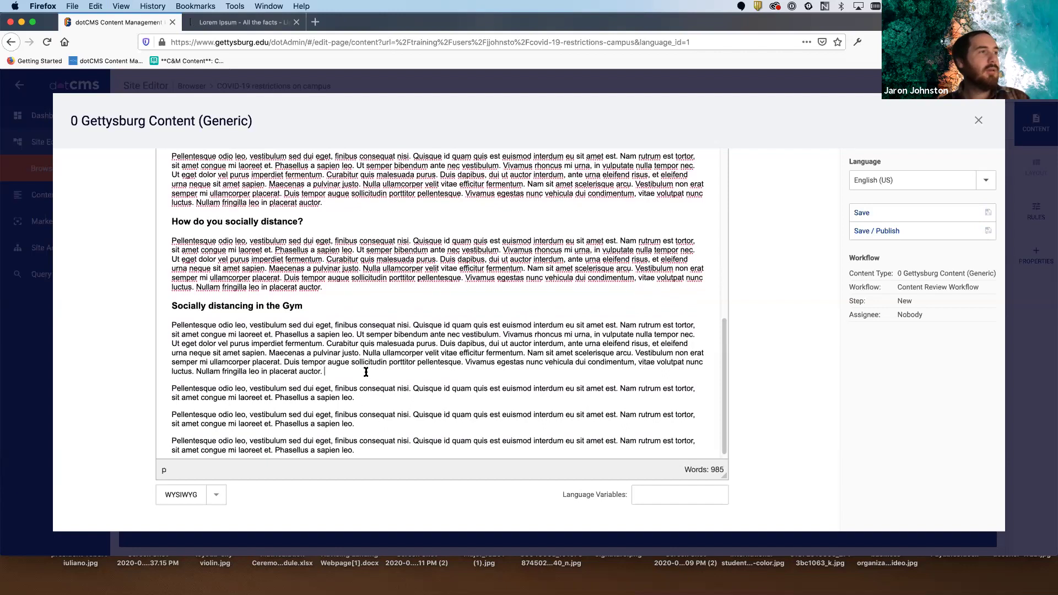
pyautogui.press('Return')
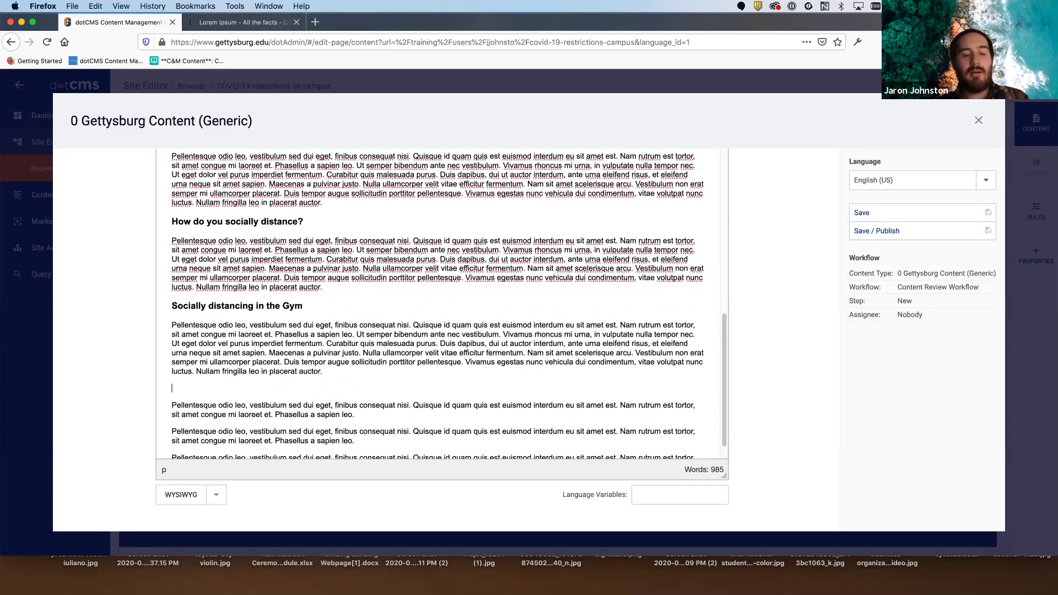
pyautogui.write('Weights')
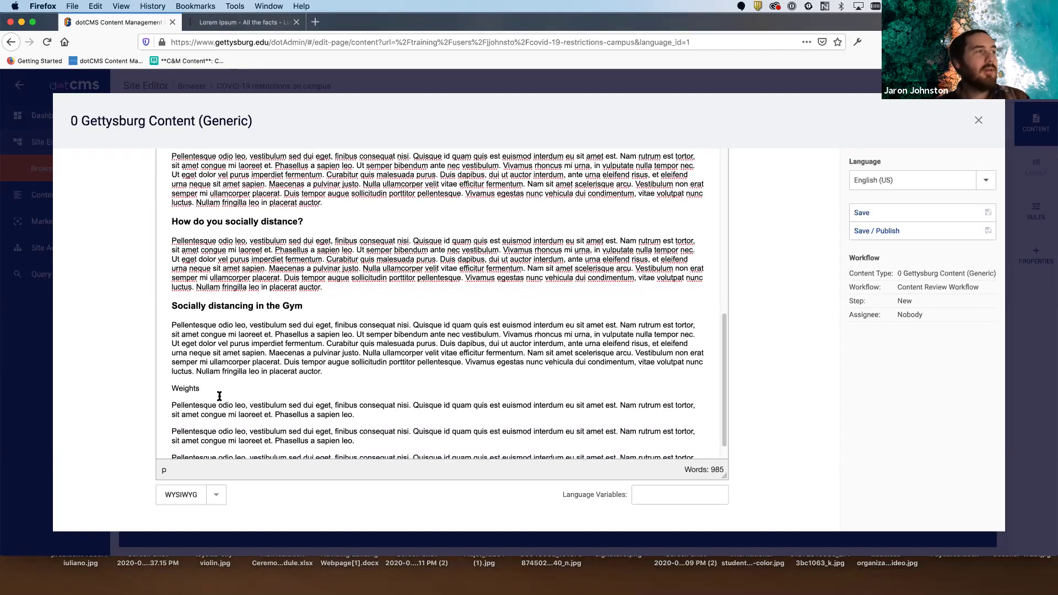
pyautogui.moveTo(204, 388); pyautogui.dragTo(155, 377)
pyautogui.scroll(10, 291, 356)
pyautogui.scroll(5, 291, 357)
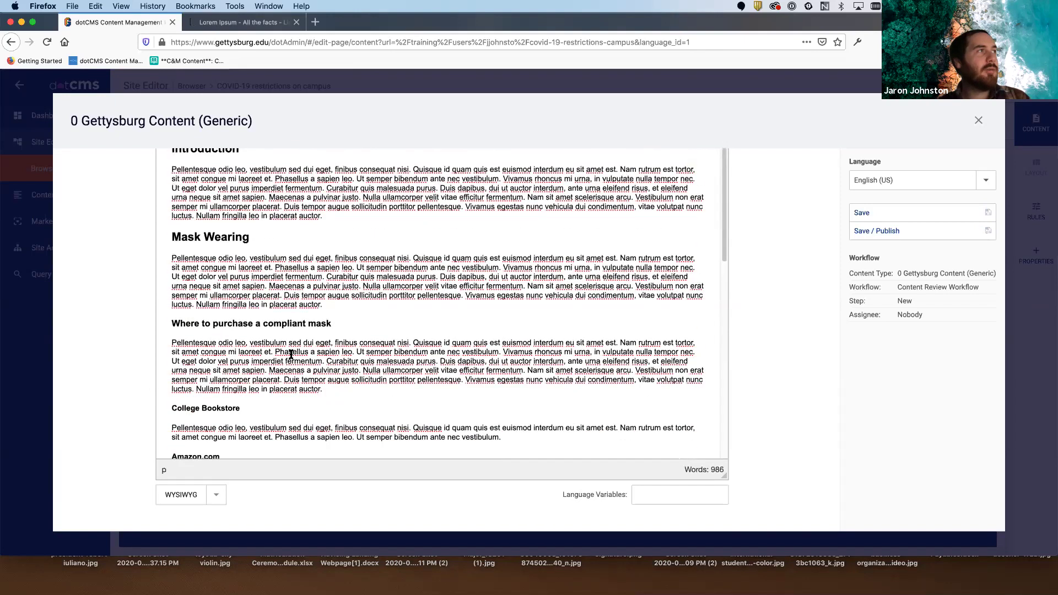
pyautogui.click(209, 175)
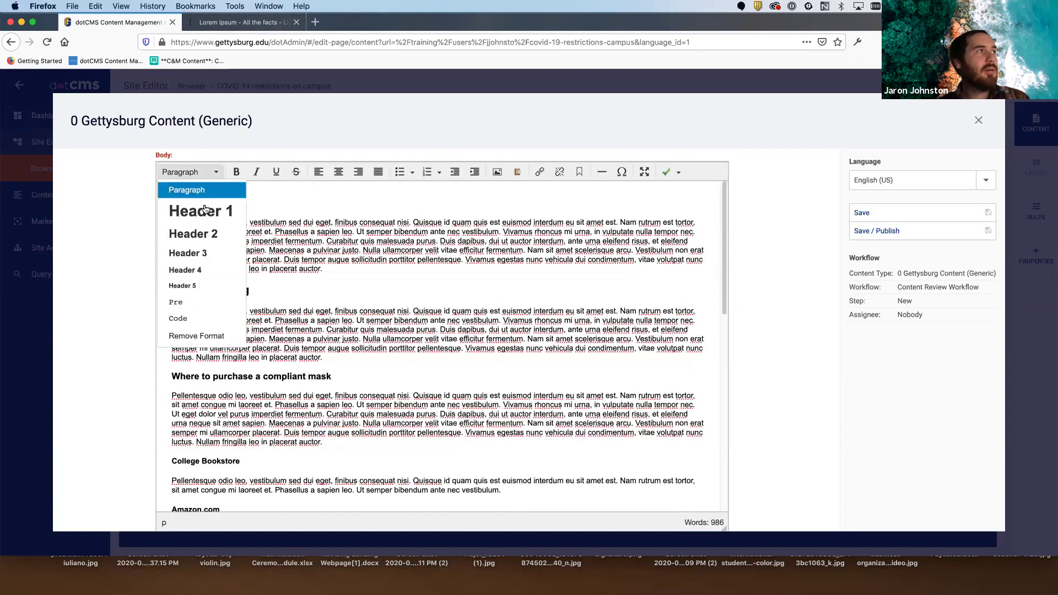
pyautogui.click(215, 269)
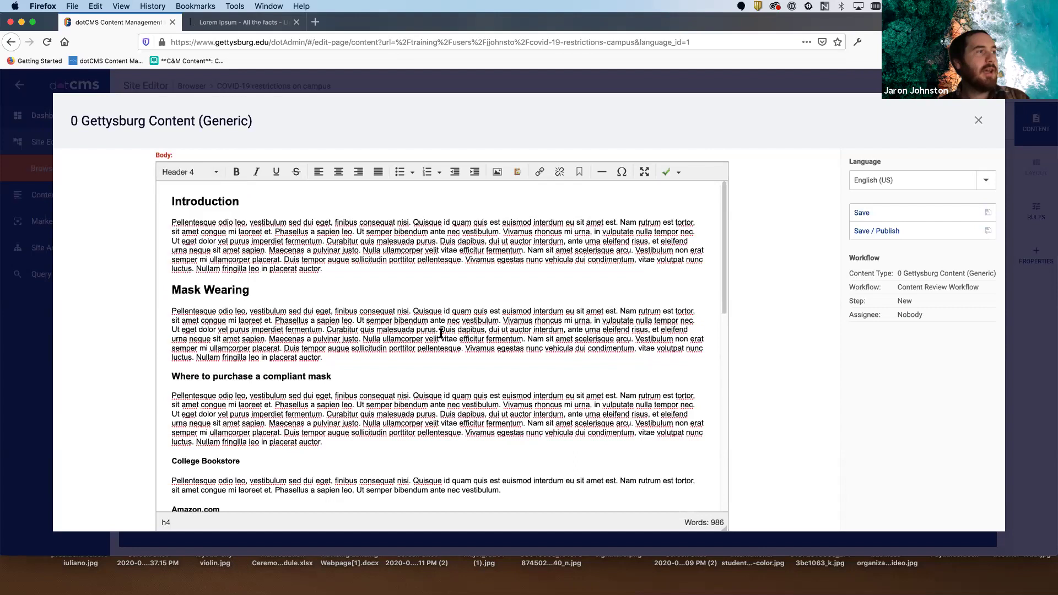
pyautogui.scroll(-15, 436, 331)
pyautogui.click(341, 408)
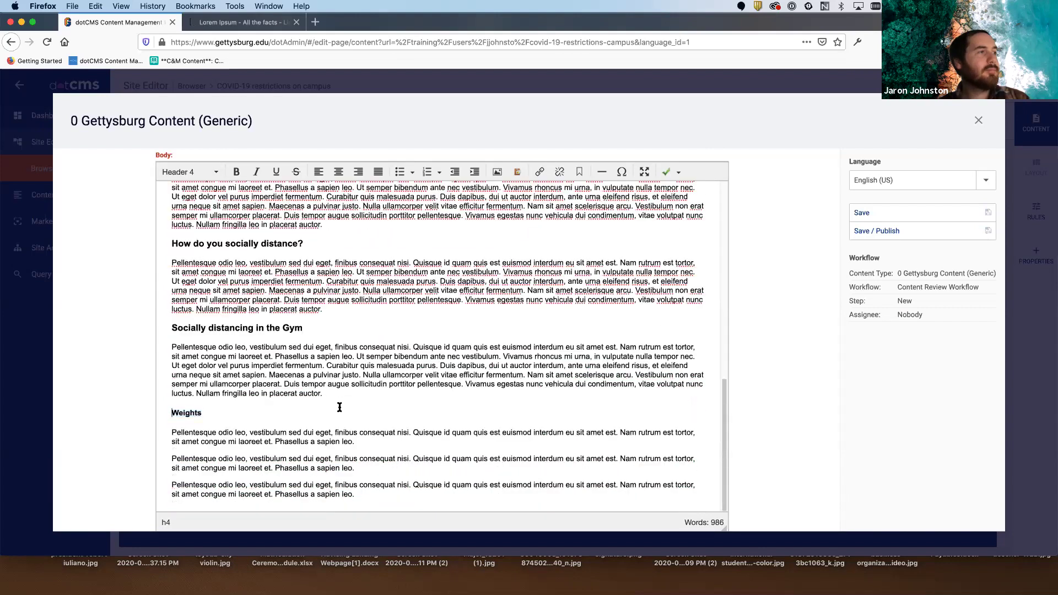
# - Add 'Cardio equipment' after the Weights paragraph as a Header 4 subheading
pyautogui.click(370, 438)
pyautogui.press('Return')
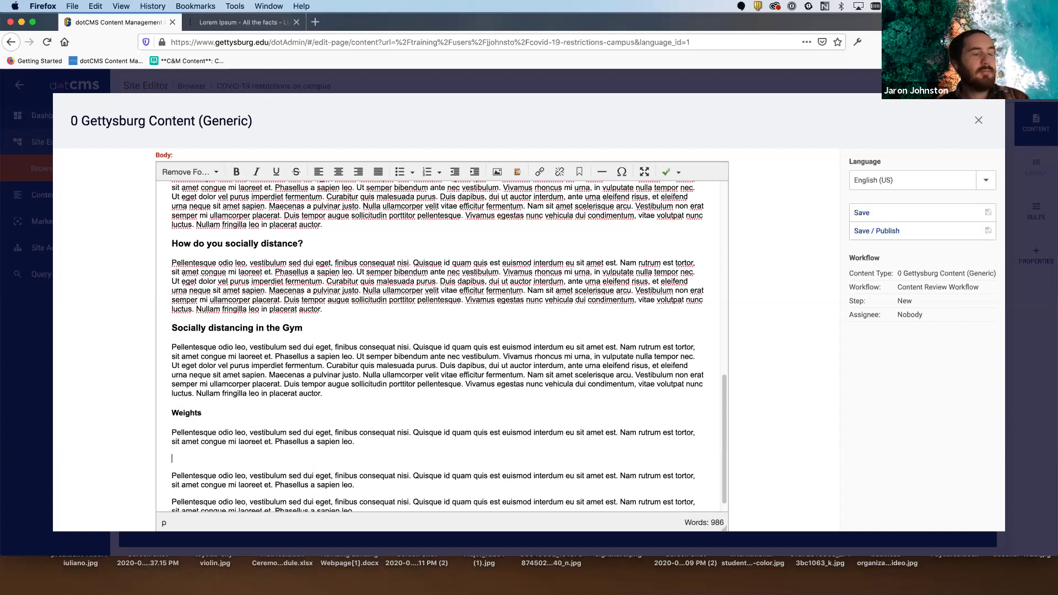
pyautogui.write('Cardio ')
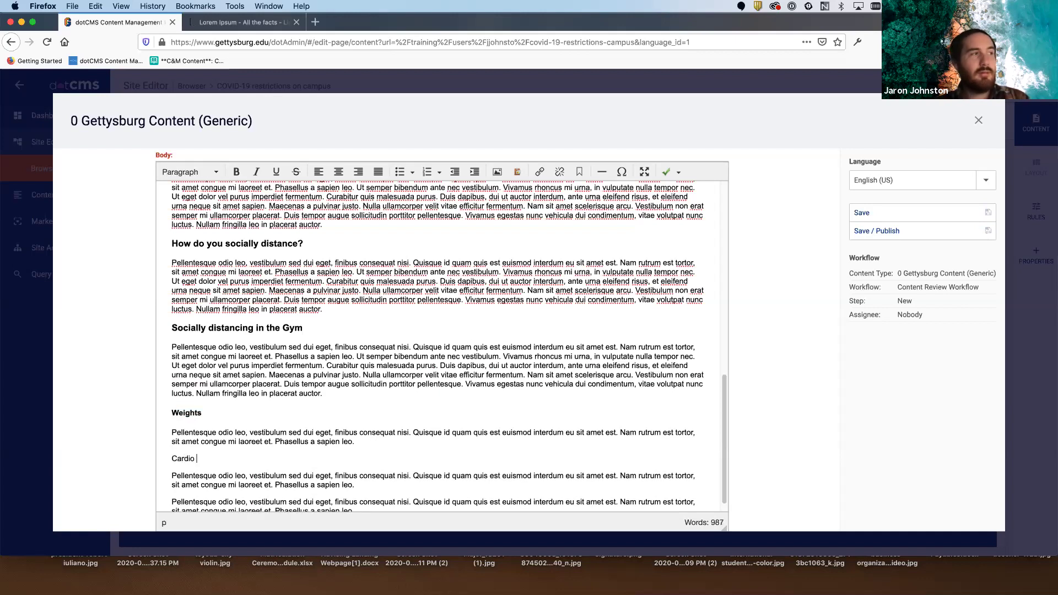
pyautogui.write('equipment')
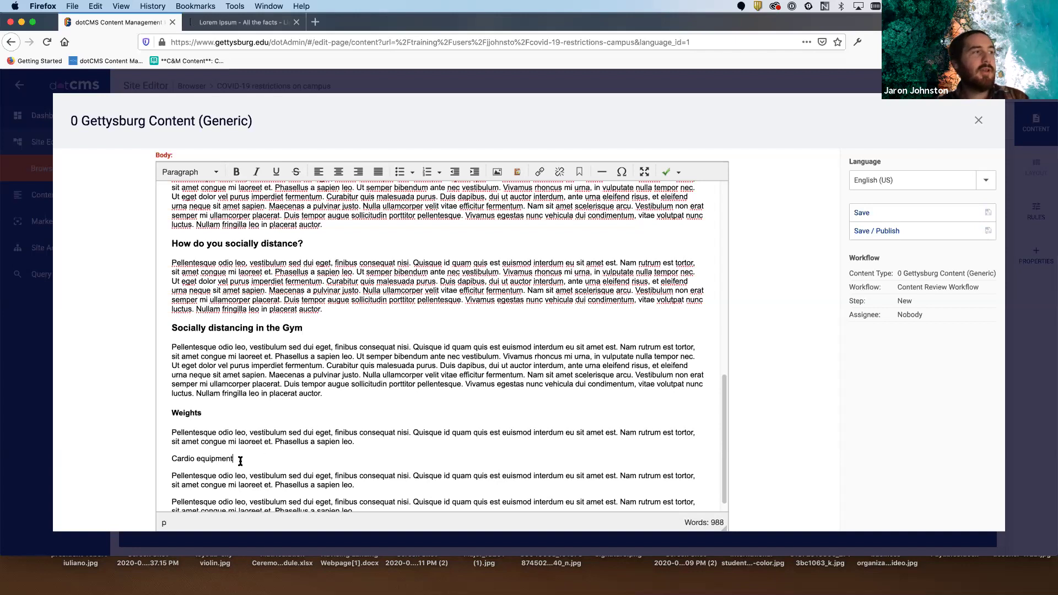
pyautogui.moveTo(237, 460); pyautogui.dragTo(171, 459)
pyautogui.scroll(10, 216, 211)
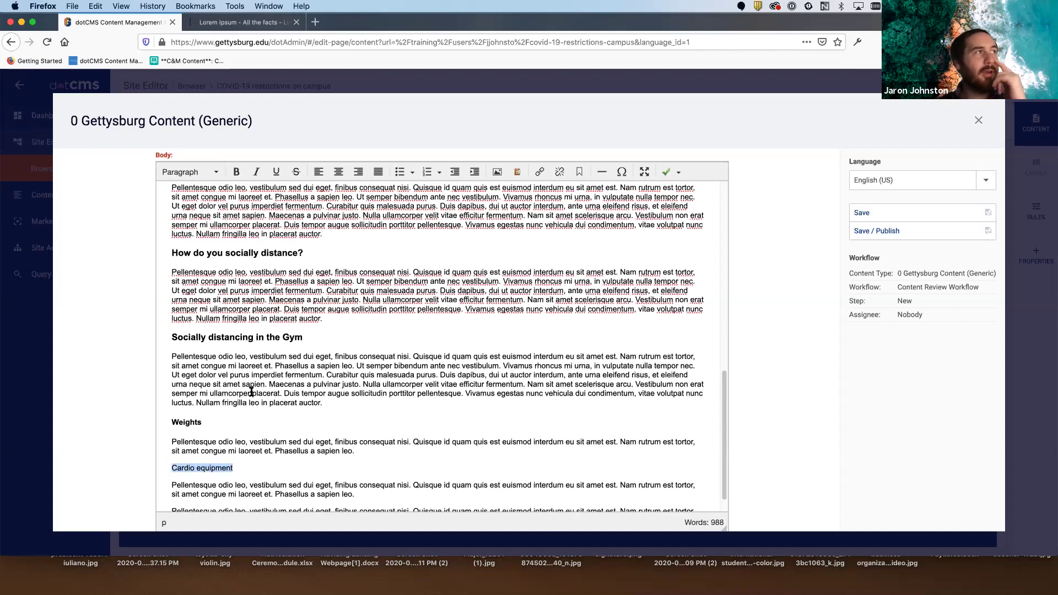
pyautogui.click(214, 173)
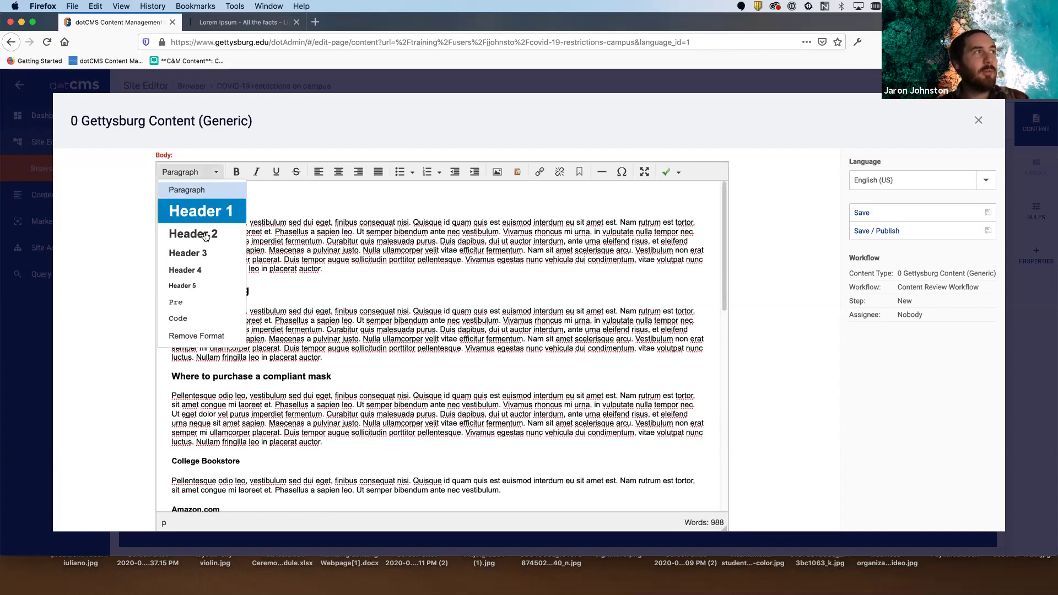
pyautogui.click(205, 271)
pyautogui.scroll(-10, 495, 329)
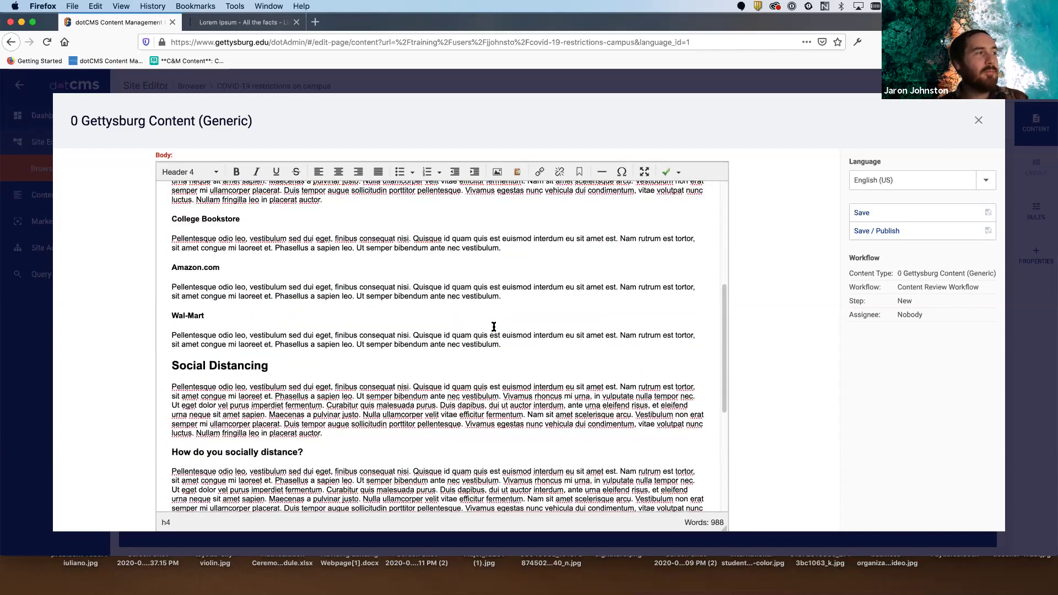
# - Add 'Pool' after the Cardio paragraph as a Header 4 subheading
pyautogui.click(385, 470)
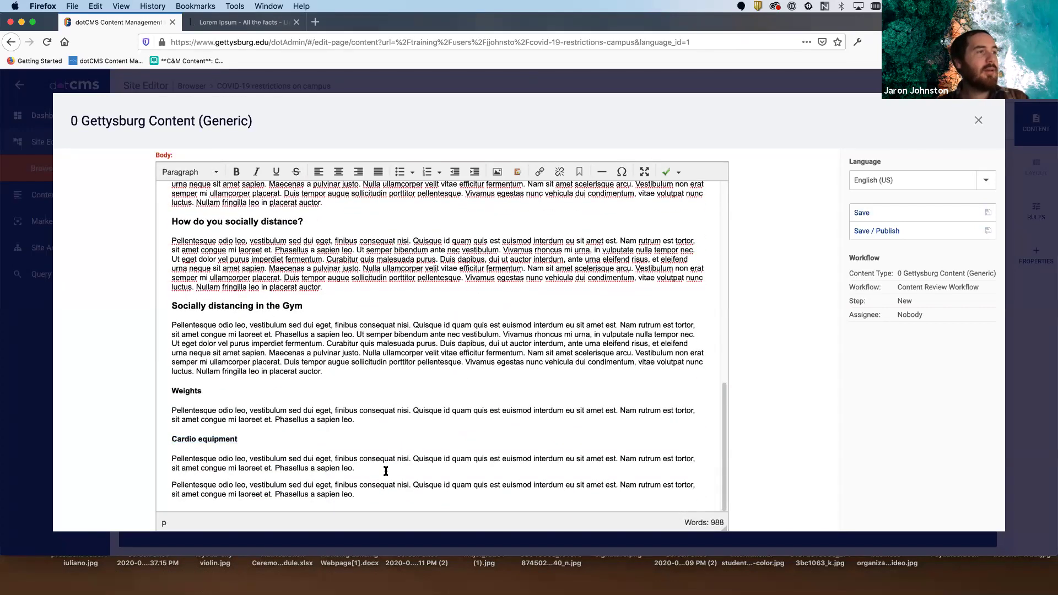
pyautogui.press('Return')
pyautogui.write('Cli')
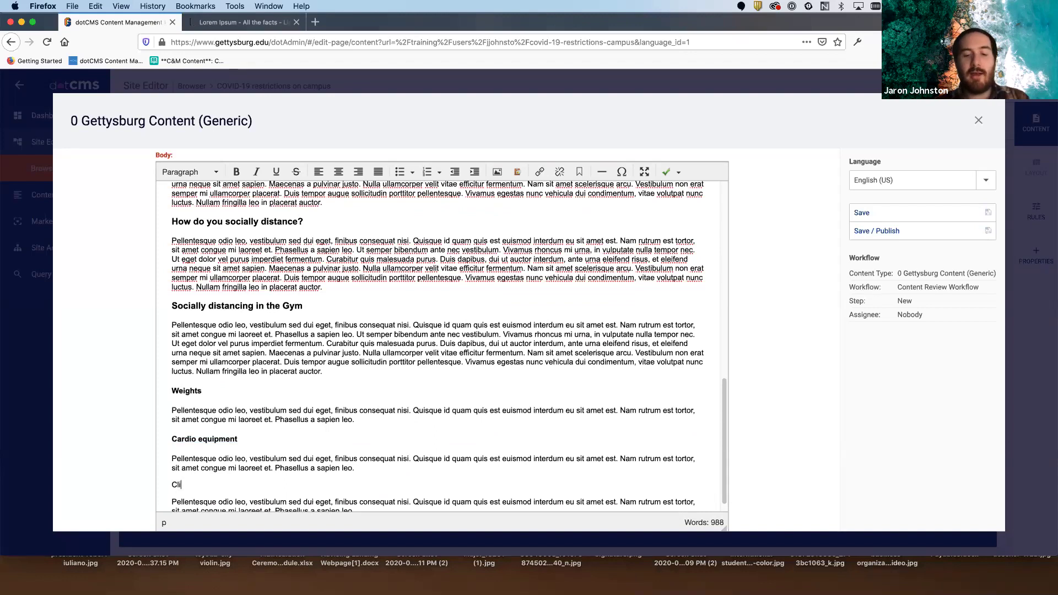
pyautogui.press('BackSpace')
pyautogui.write('Pool')
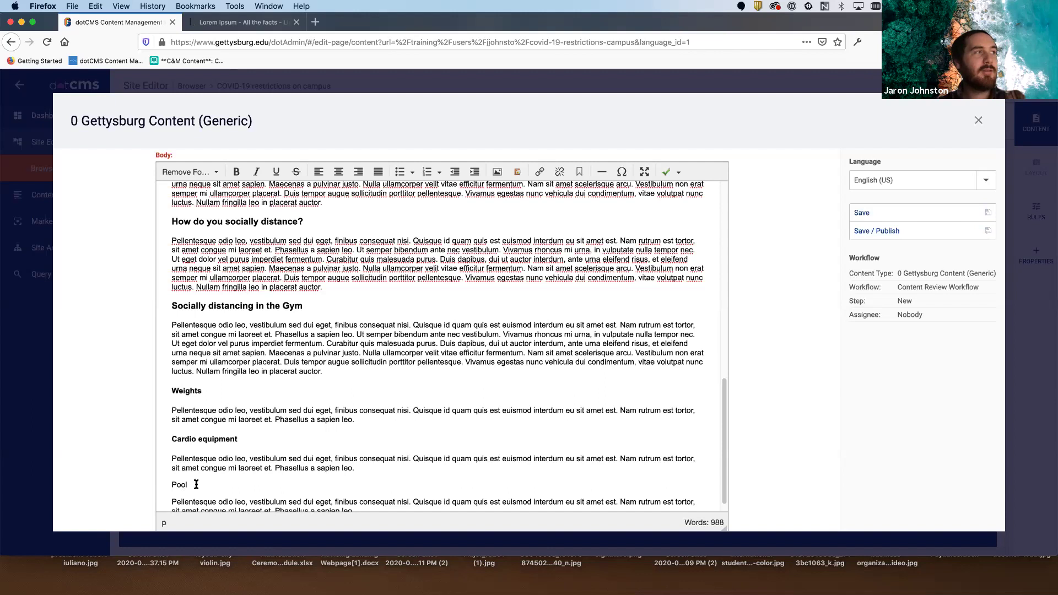
pyautogui.moveTo(198, 483); pyautogui.dragTo(156, 488)
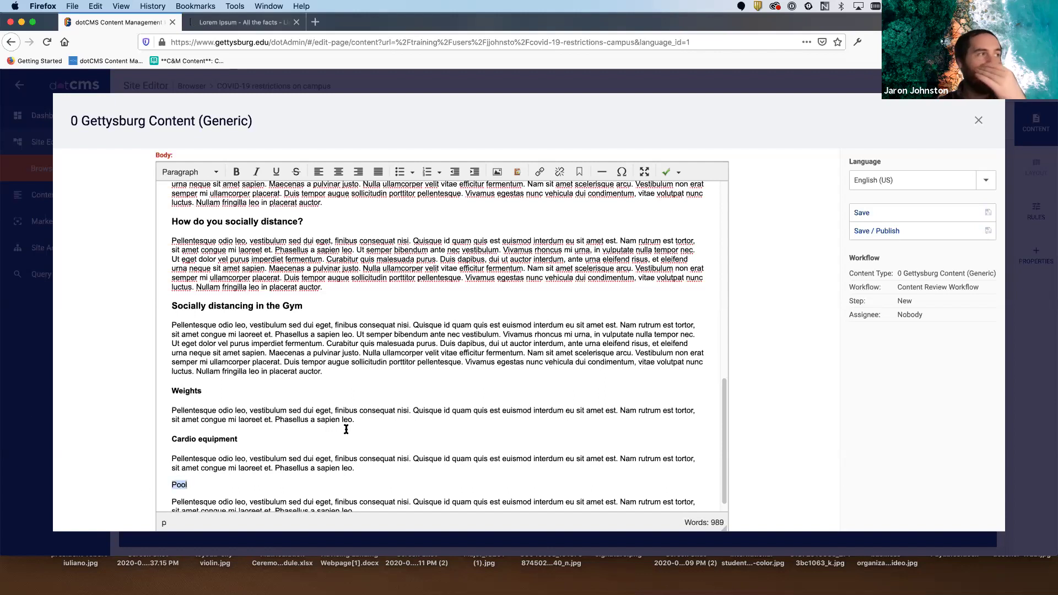
pyautogui.scroll(15, 347, 426)
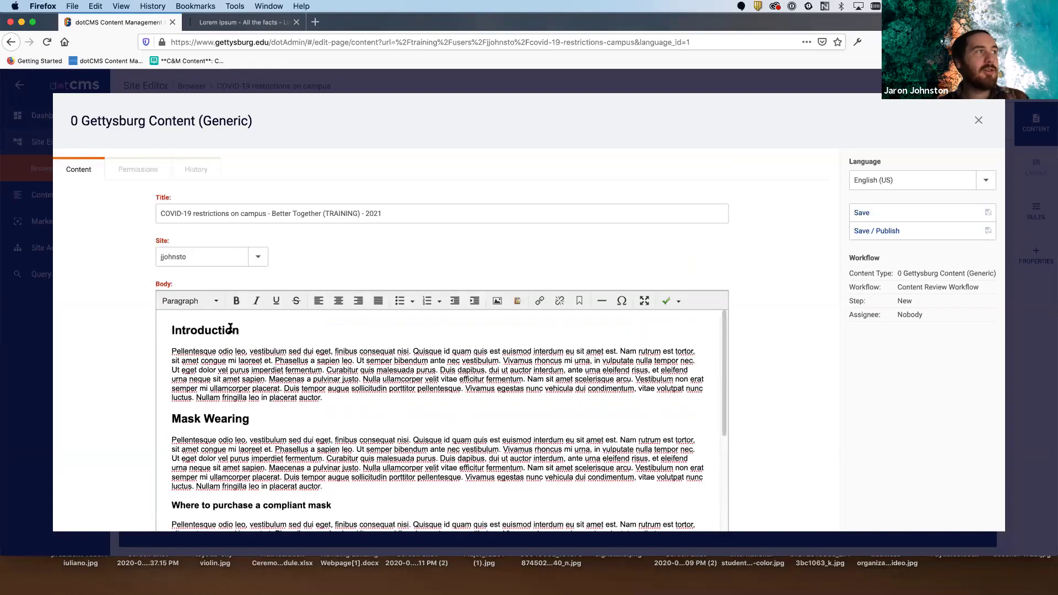
pyautogui.click(214, 304)
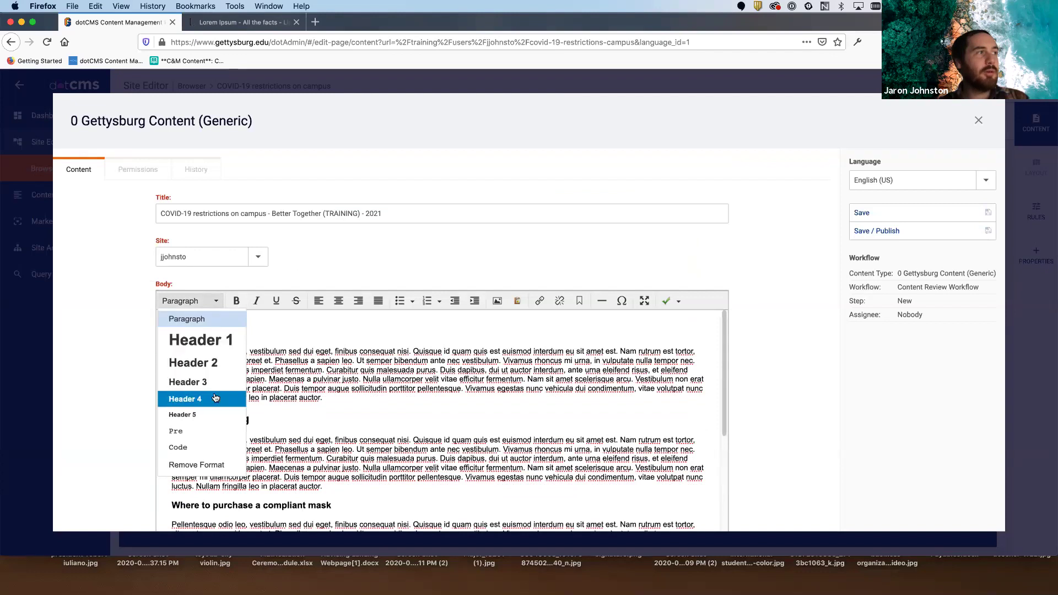
pyautogui.click(189, 397)
pyautogui.scroll(-15, 481, 395)
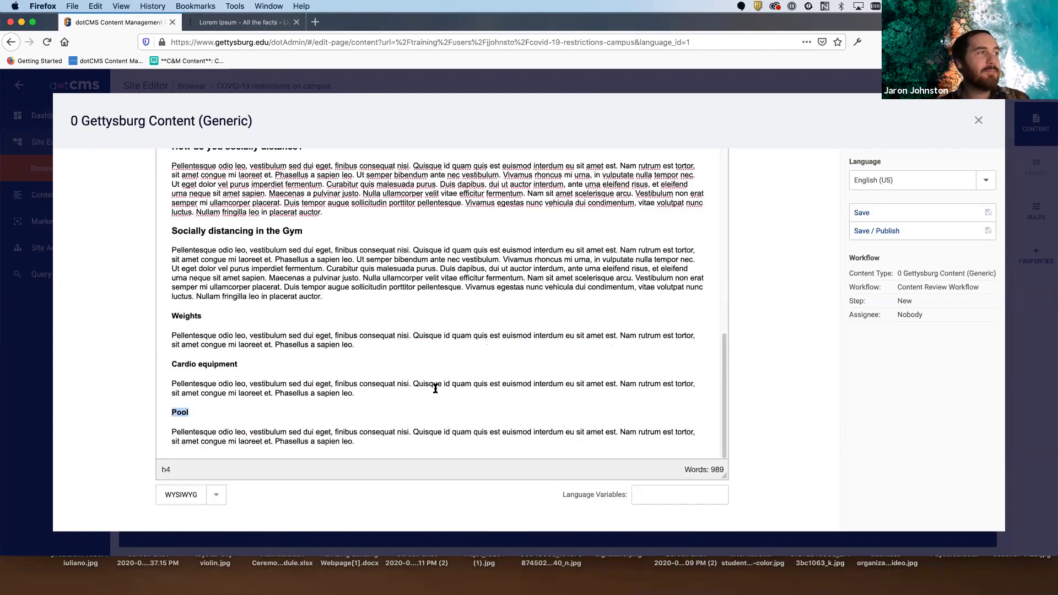
pyautogui.scroll(2, 216, 266)
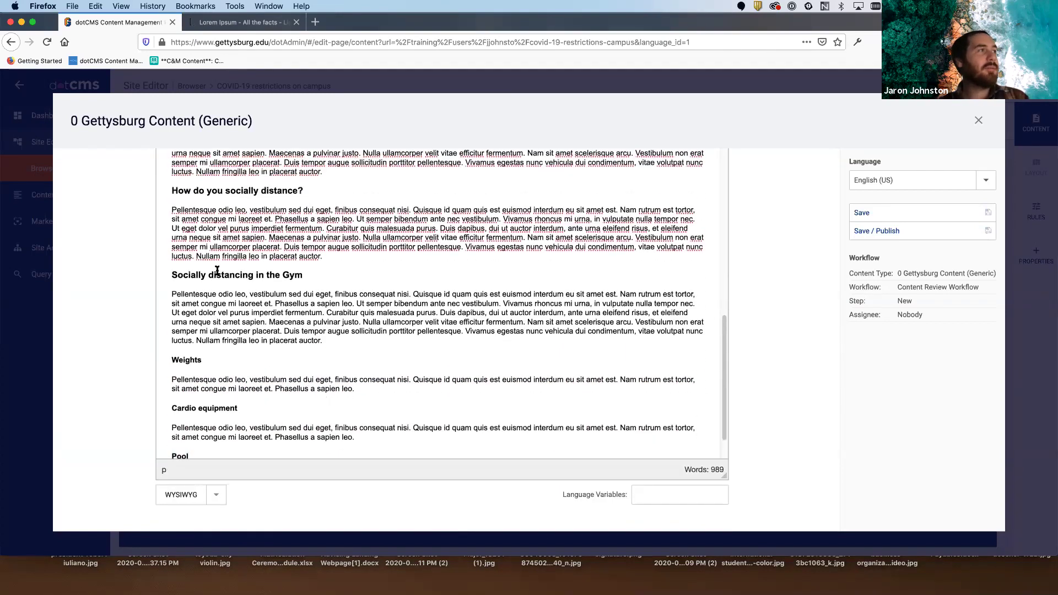
pyautogui.scroll(3, 209, 221)
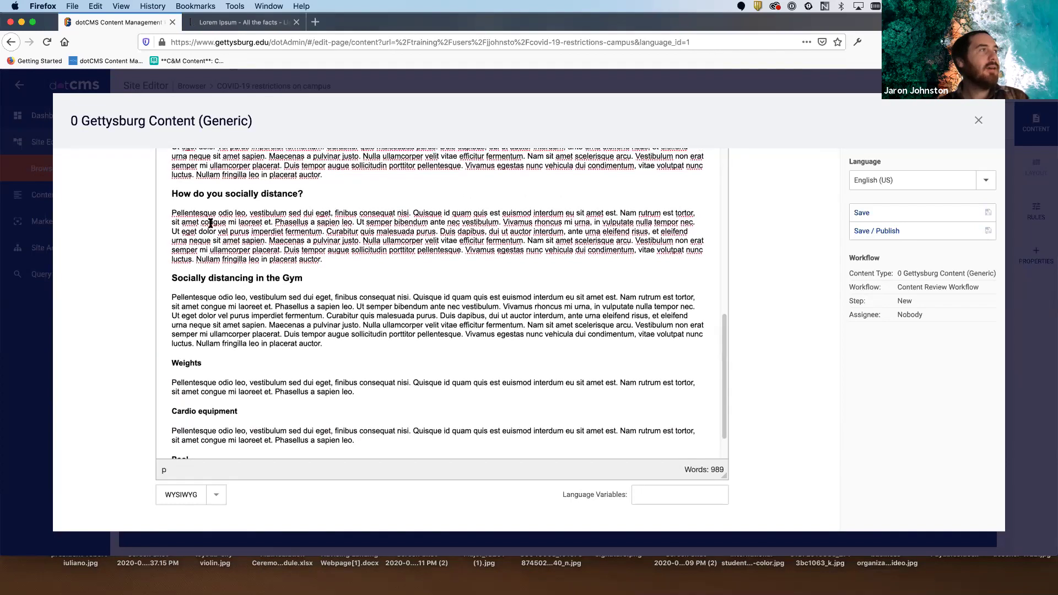
pyautogui.tripleClick(207, 164)
pyautogui.click(274, 164)
pyautogui.click(181, 248)
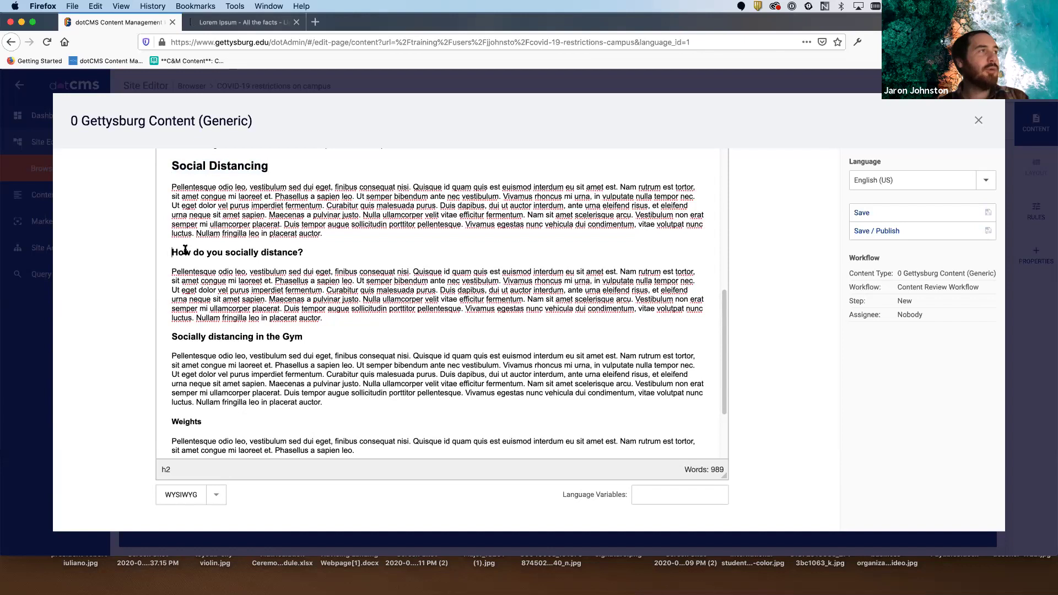
pyautogui.tripleClick(308, 248)
pyautogui.click(315, 250)
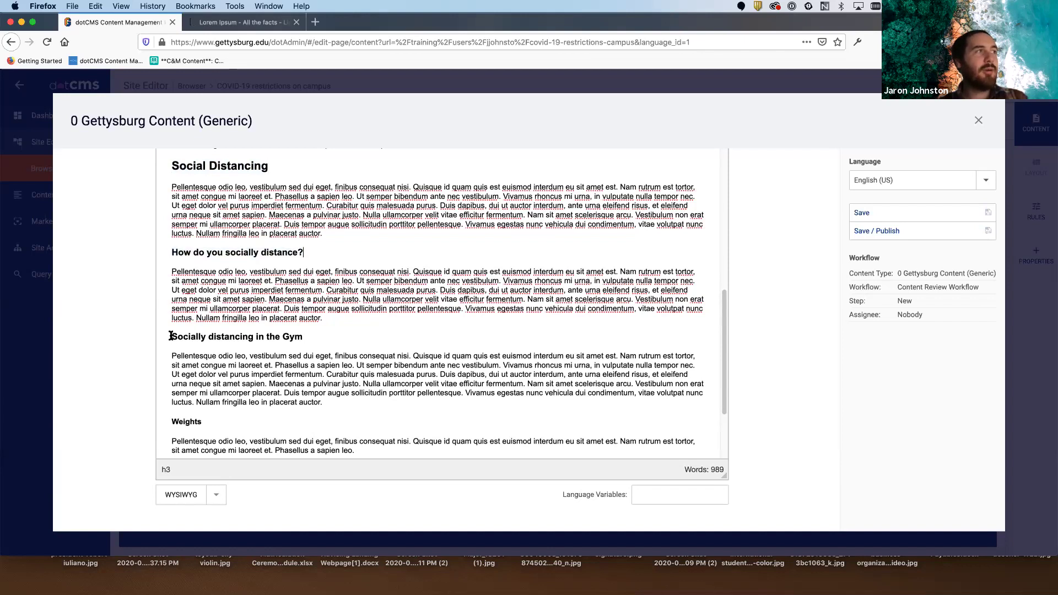
pyautogui.moveTo(173, 252); pyautogui.dragTo(328, 253)
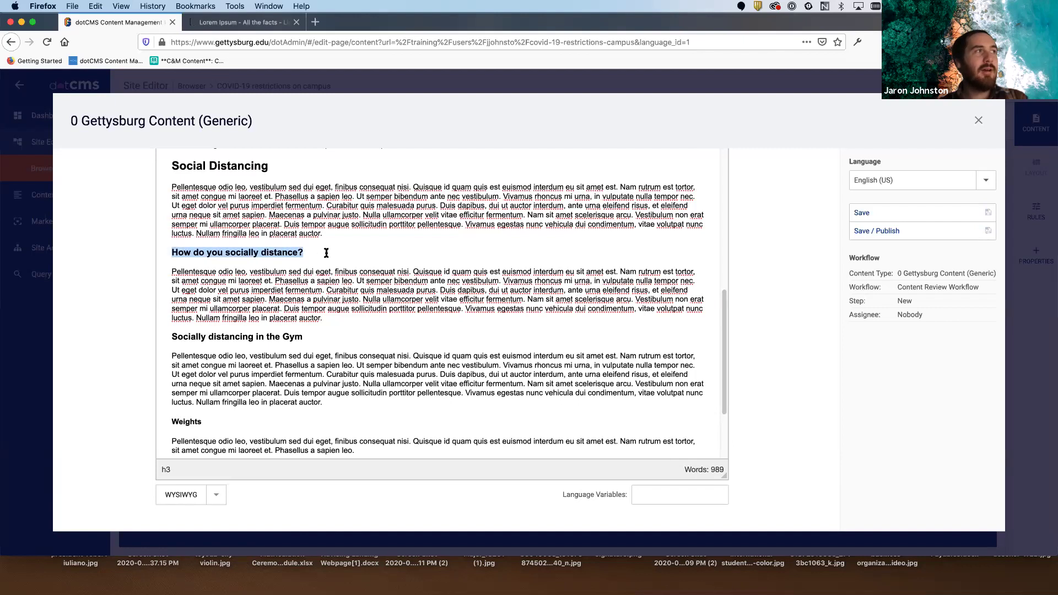
pyautogui.click(327, 252)
pyautogui.moveTo(169, 334); pyautogui.dragTo(313, 338)
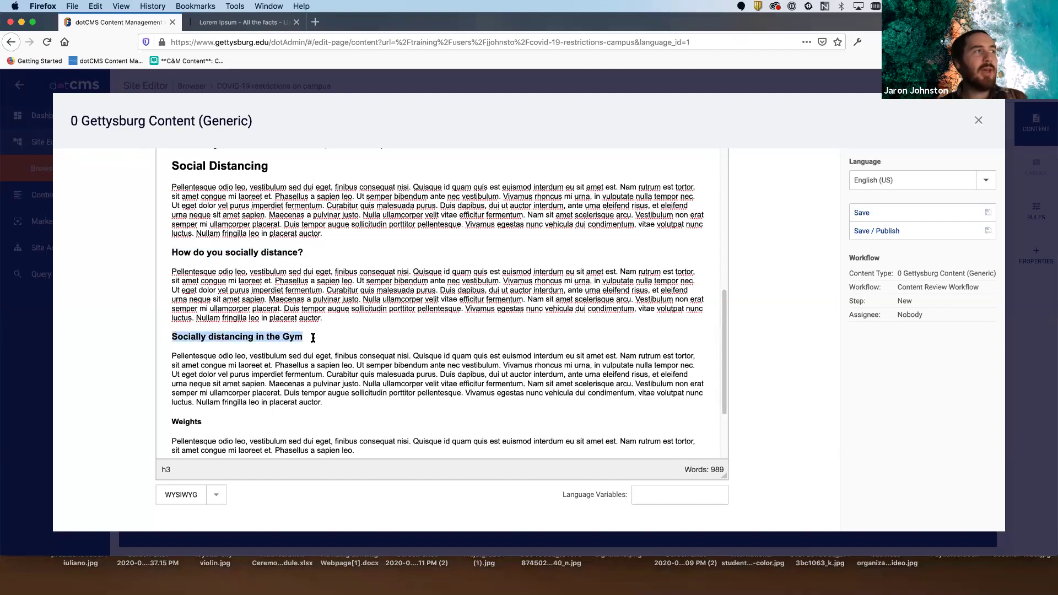
pyautogui.click(313, 337)
pyautogui.scroll(-5, 303, 341)
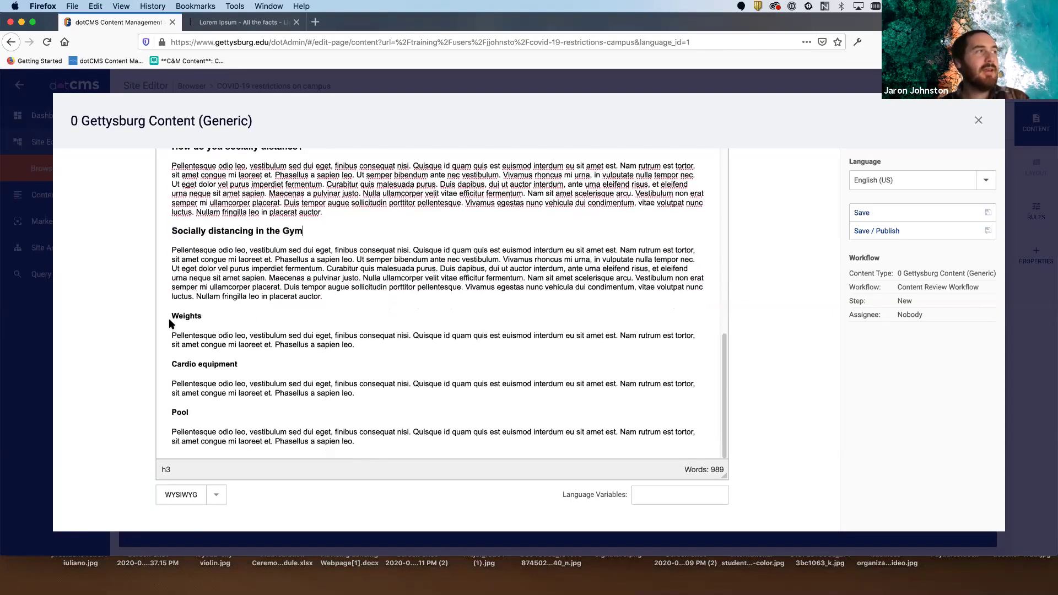
pyautogui.moveTo(173, 315); pyautogui.dragTo(214, 313)
pyautogui.click(215, 313)
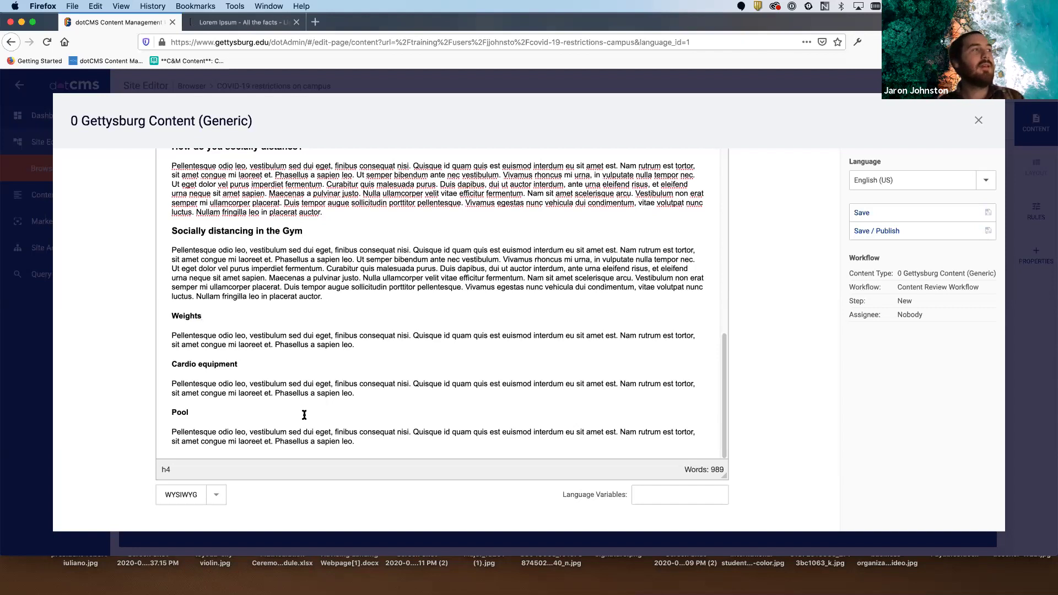
pyautogui.scroll(5, 309, 412)
pyautogui.scroll(10, 308, 412)
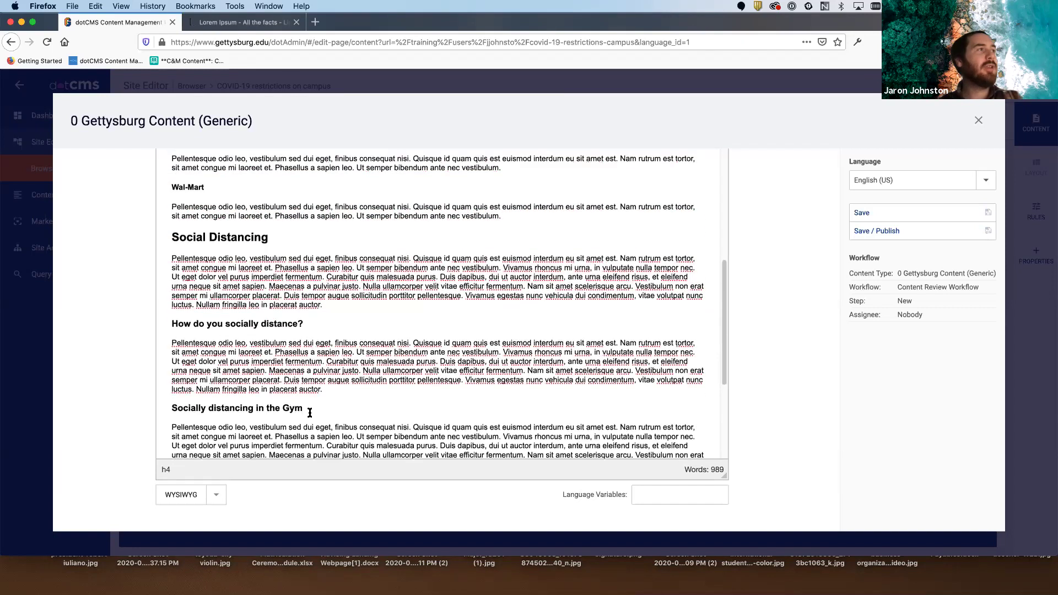
pyautogui.scroll(5, 312, 412)
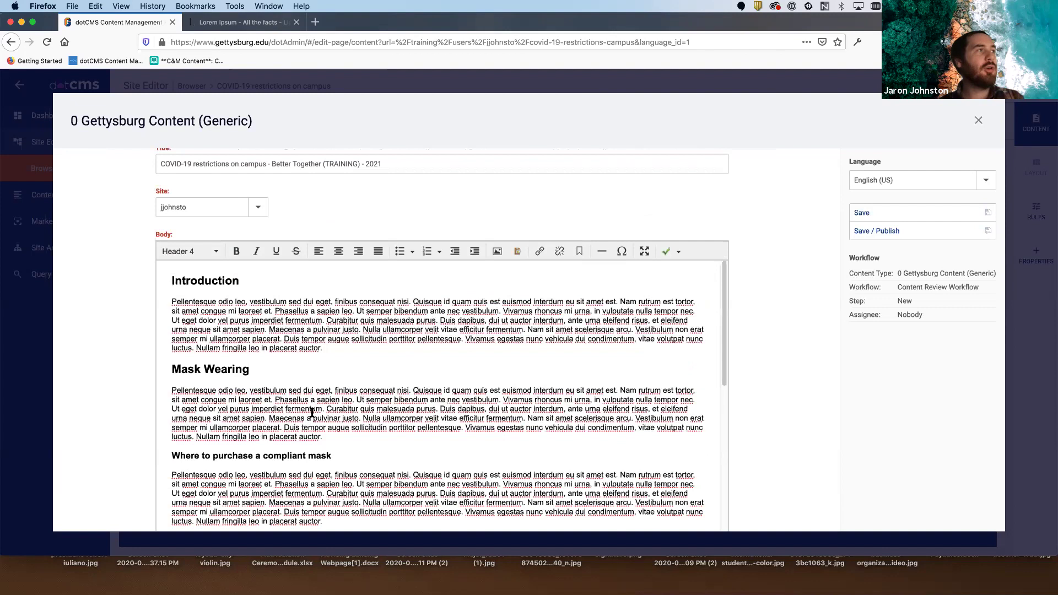
pyautogui.scroll(-15, 352, 386)
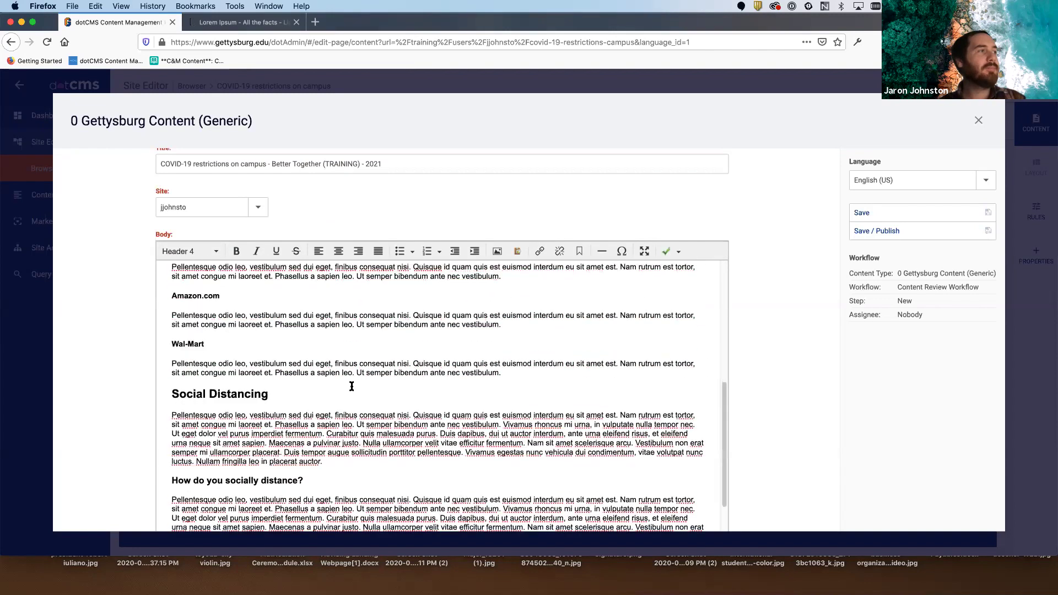
pyautogui.scroll(15, 352, 386)
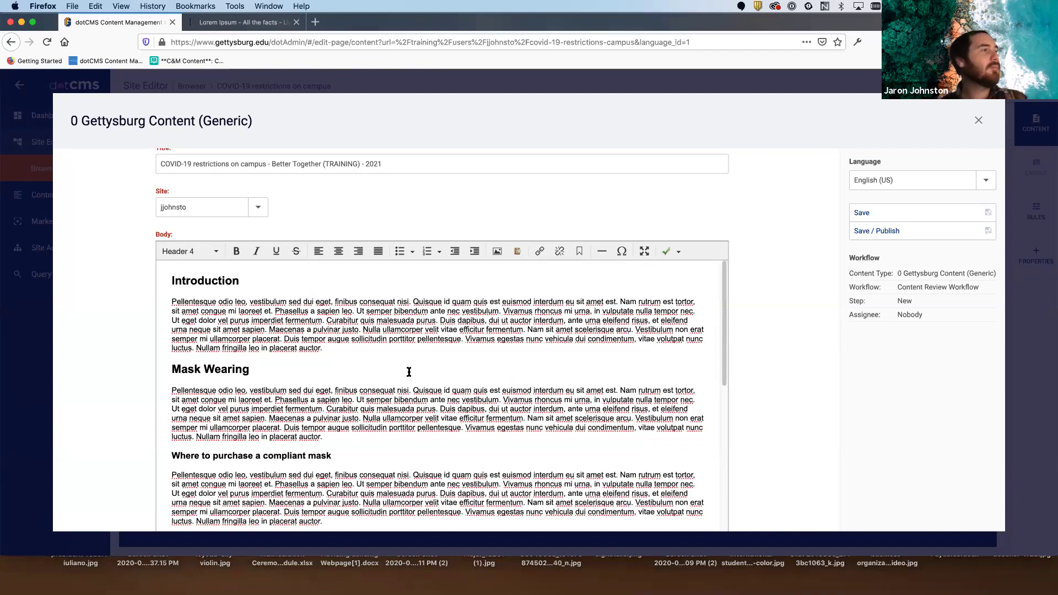
pyautogui.scroll(-5, 408, 372)
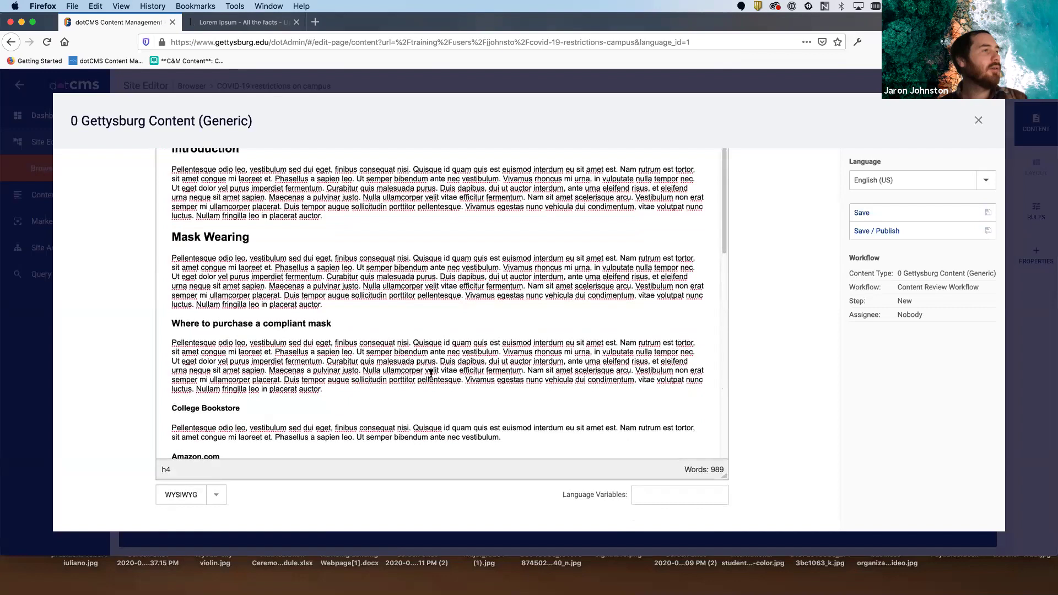
pyautogui.scroll(-15, 430, 372)
pyautogui.scroll(4, 439, 379)
pyautogui.scroll(20, 439, 379)
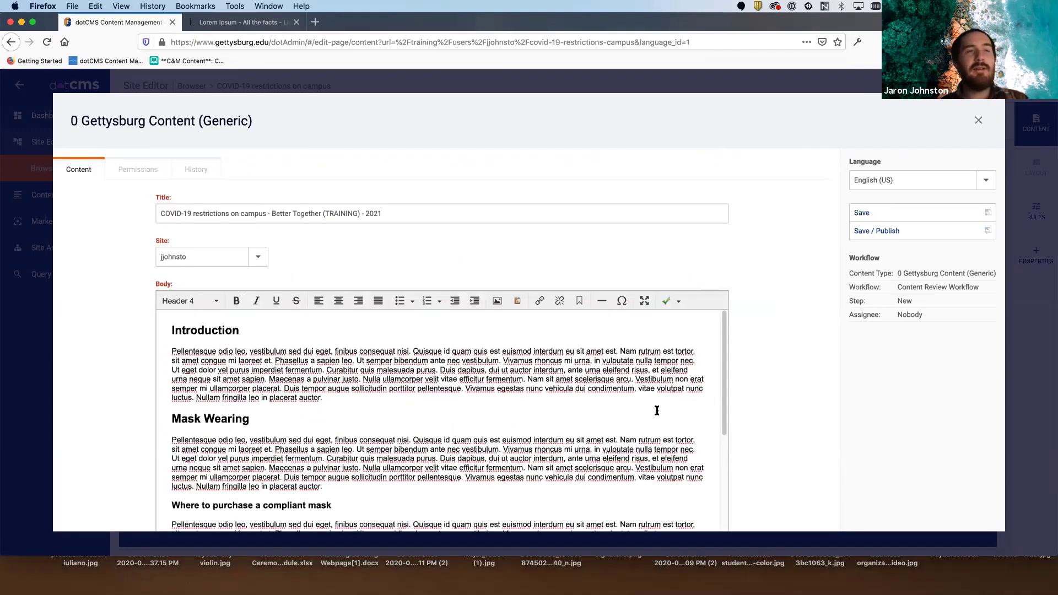
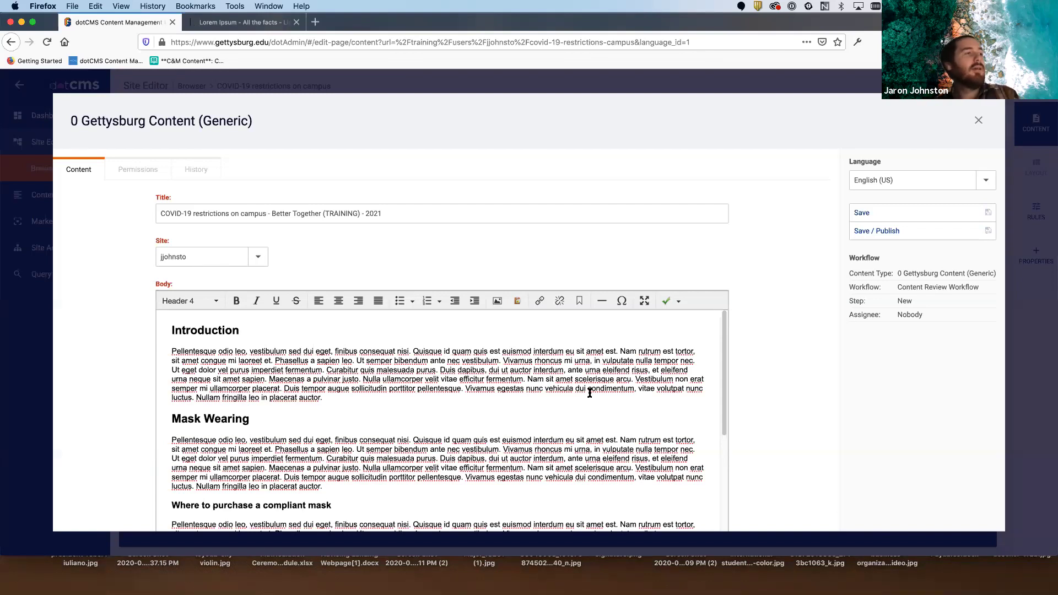
# - Zoom Firefox to 150% and put the cursor before 'Pellentesque' in the first Introduction paragraph
pyautogui.scroll(-5, 589, 393)
pyautogui.scroll(-15, 589, 392)
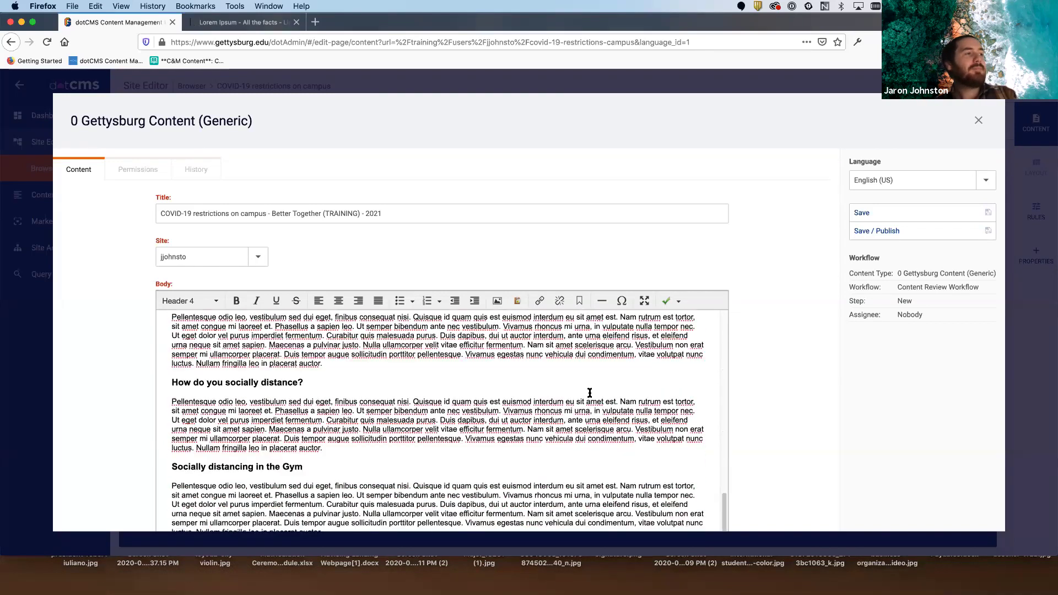
pyautogui.scroll(-5, 590, 394)
pyautogui.scroll(20, 589, 396)
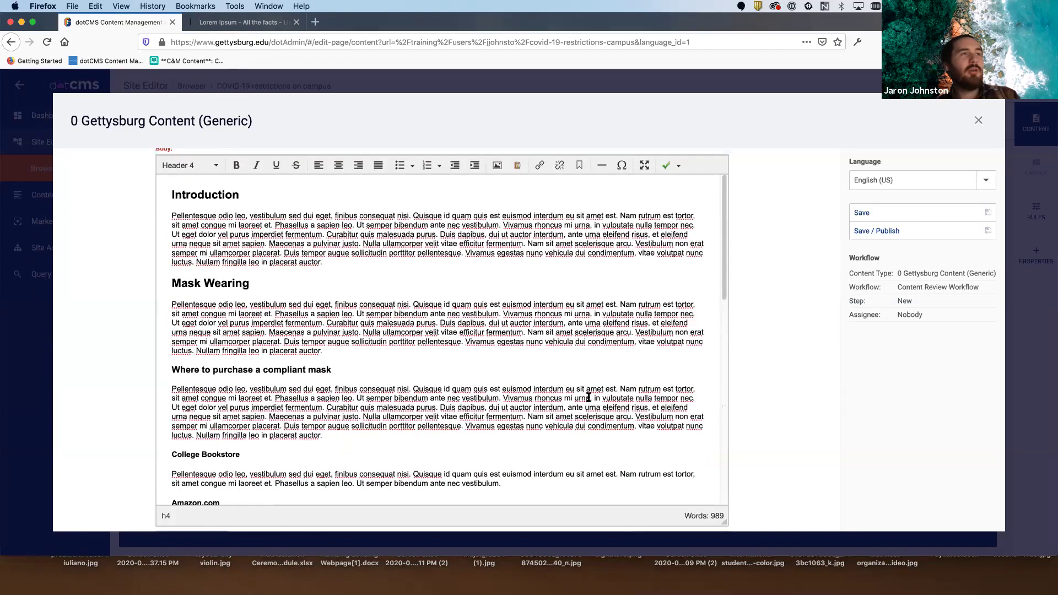
pyautogui.scroll(5, 588, 397)
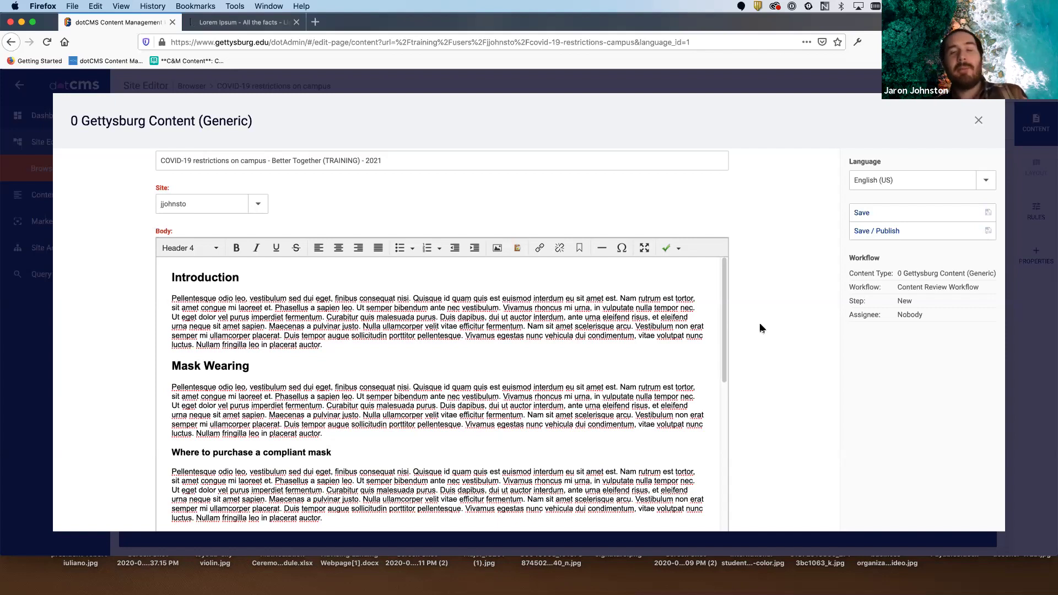
pyautogui.click(171, 297)
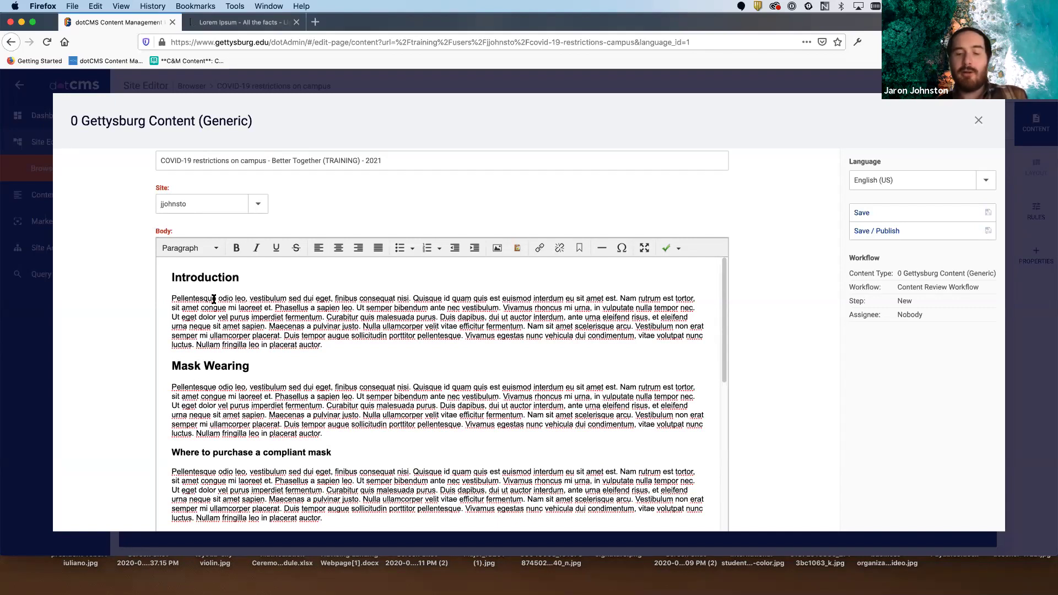
pyautogui.press('super+plus')
pyautogui.press('super+plus')
pyautogui.press('super+plus')
pyautogui.press('super+plus')
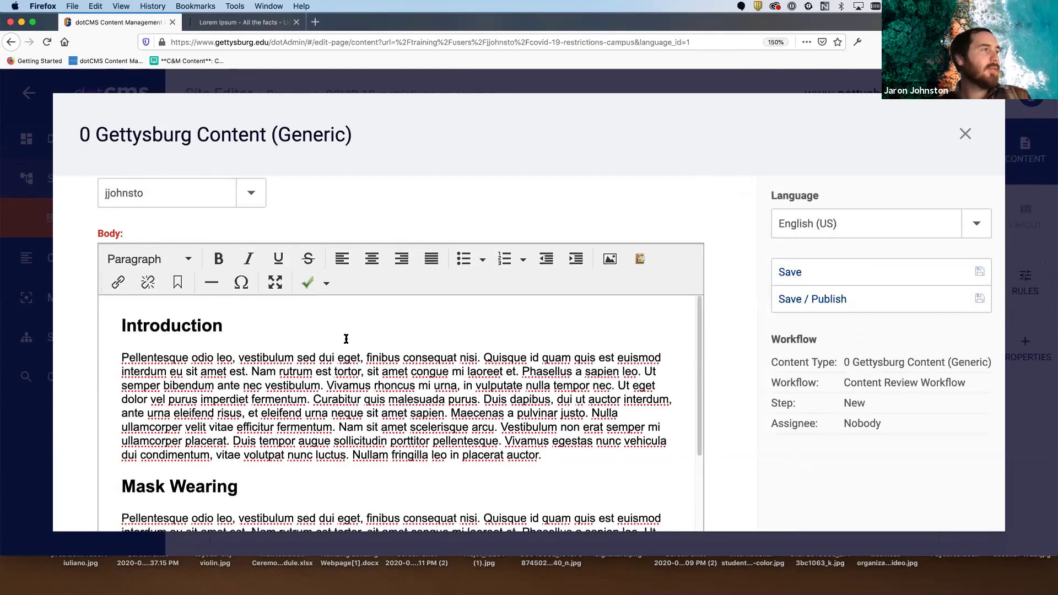
pyautogui.scroll(-1, 346, 338)
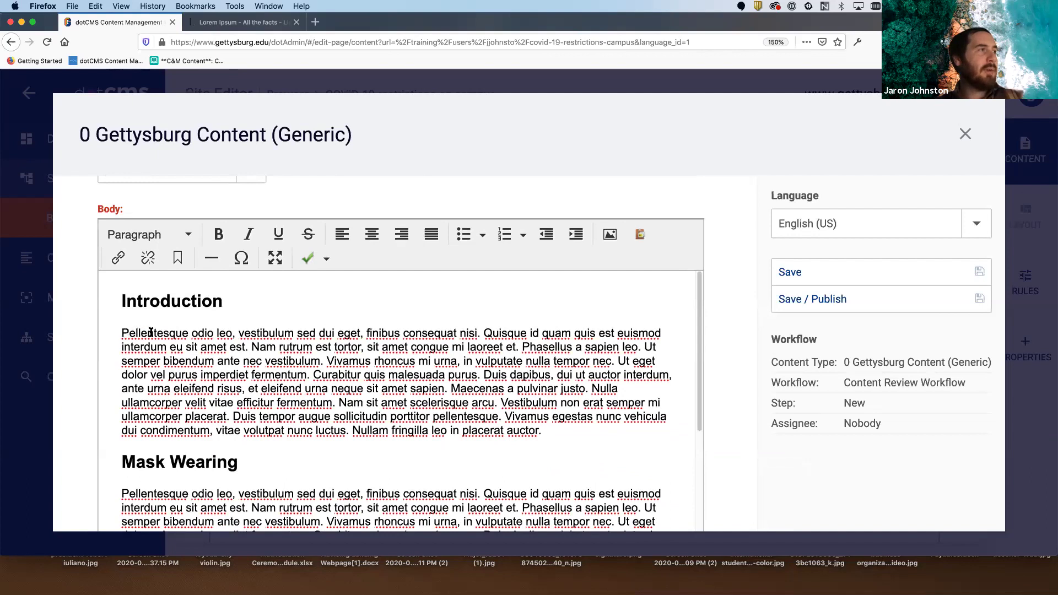
pyautogui.moveTo(185, 332); pyautogui.dragTo(122, 333)
pyautogui.click(122, 333)
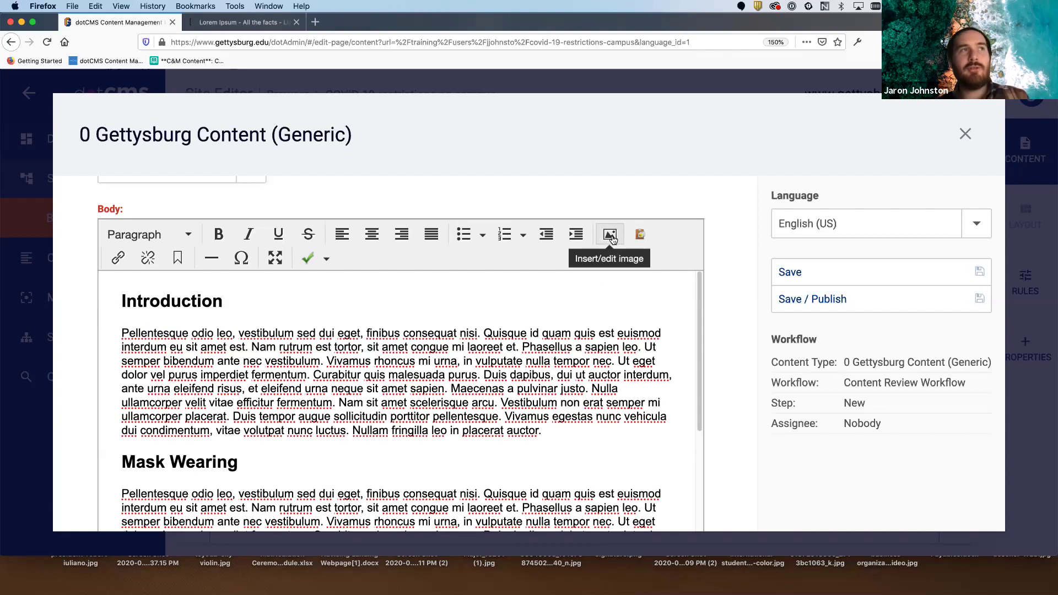
pyautogui.click(610, 236)
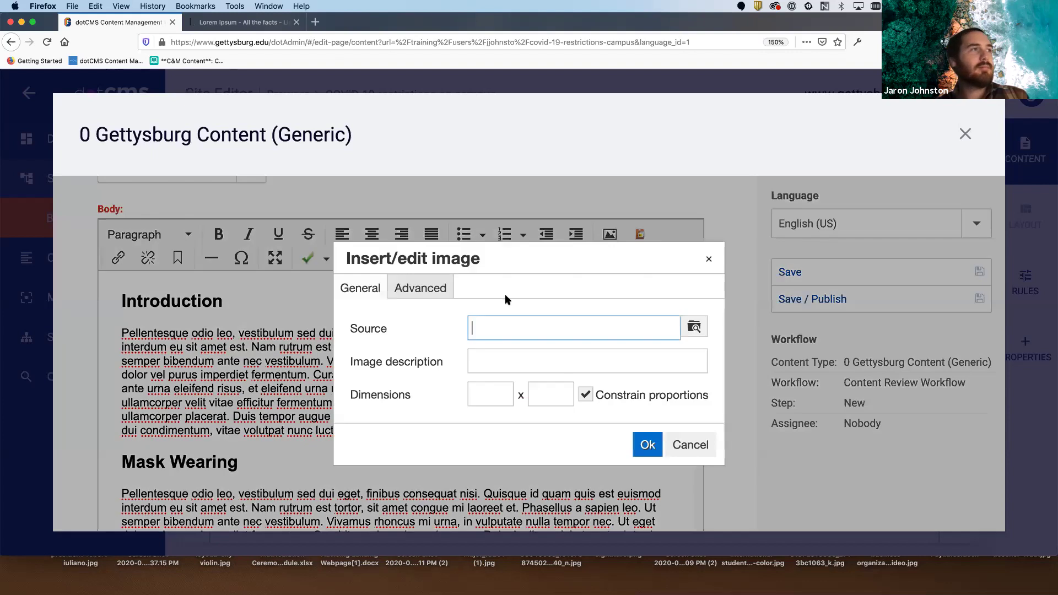
pyautogui.click(692, 328)
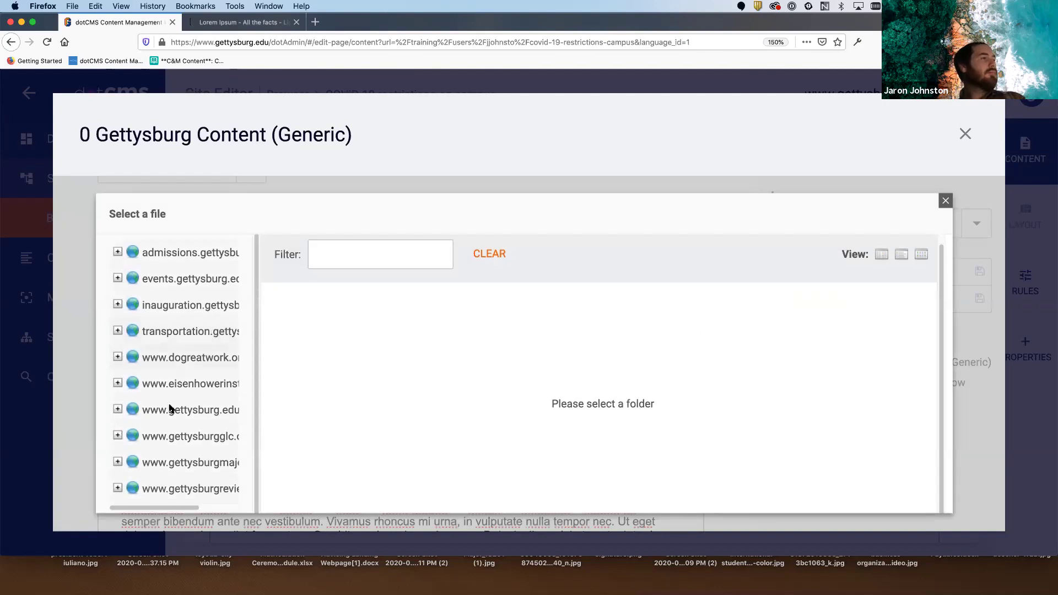
pyautogui.click(117, 409)
pyautogui.scroll(-10, 172, 380)
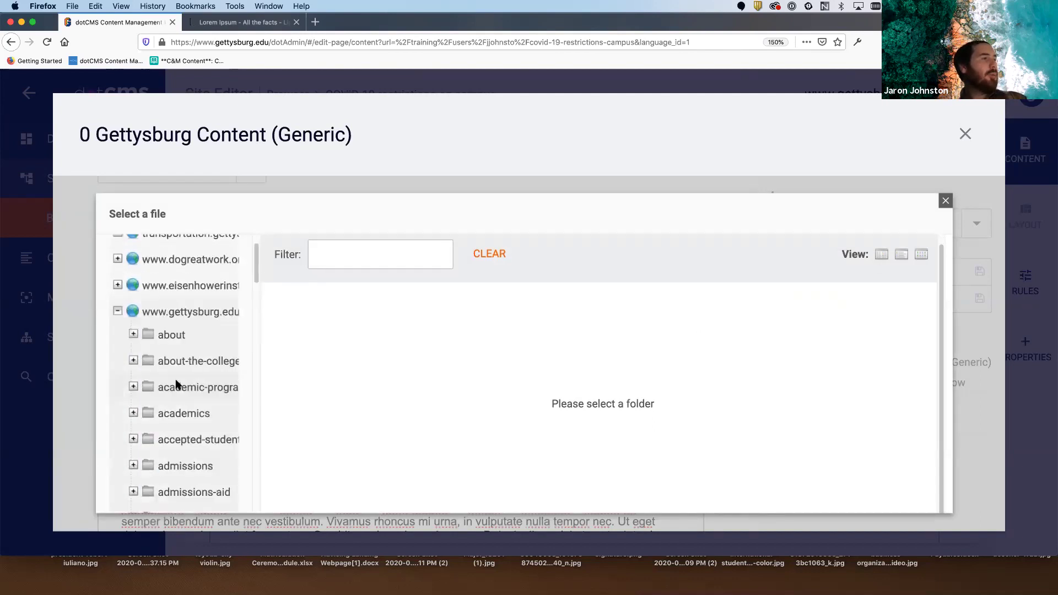
pyautogui.scroll(-15, 175, 379)
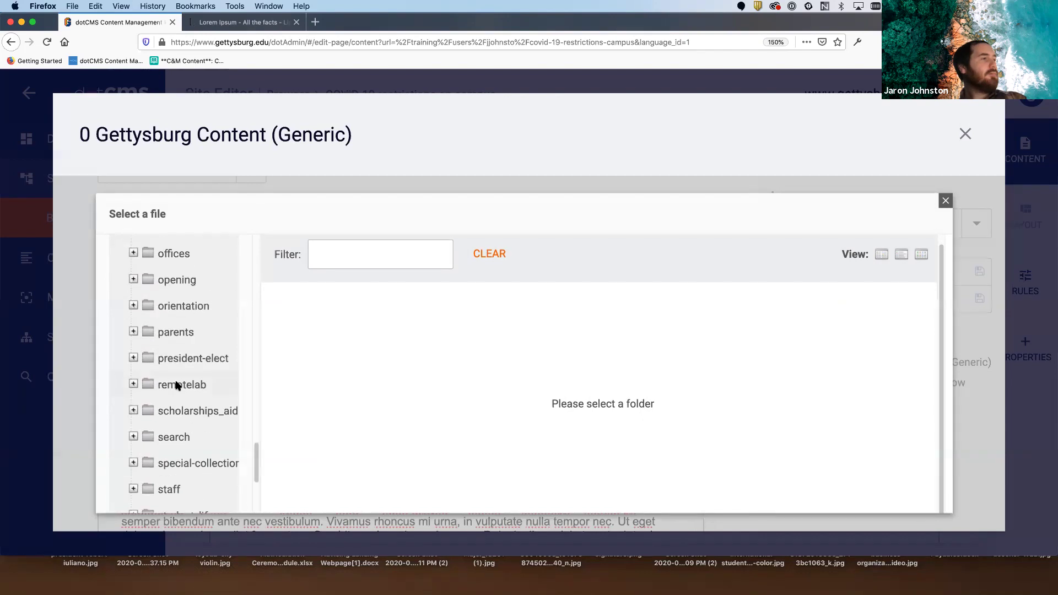
pyautogui.scroll(5, 175, 380)
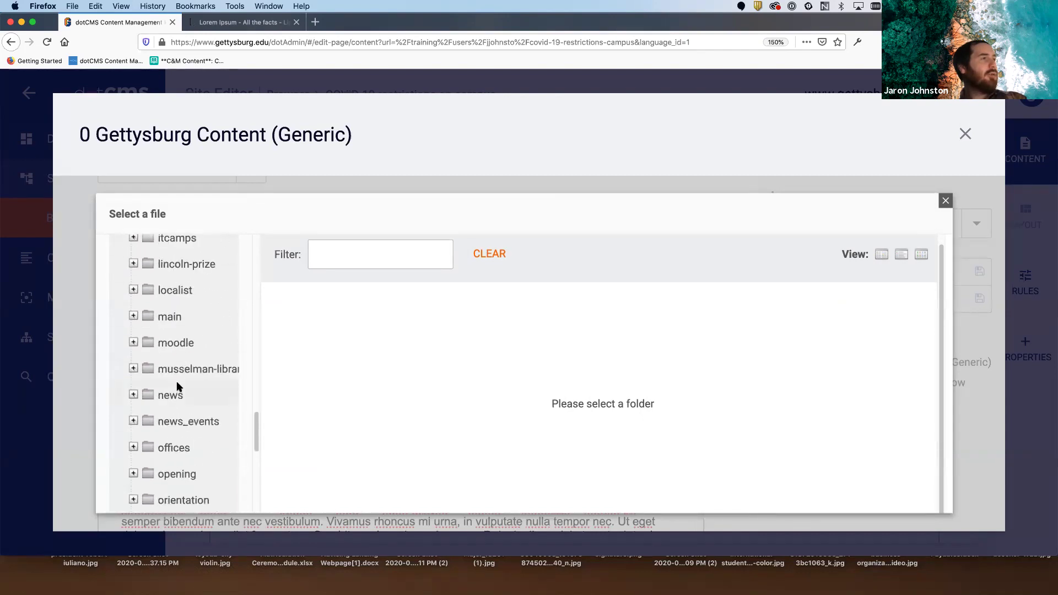
pyautogui.scroll(3, 178, 386)
pyautogui.scroll(-5, 176, 386)
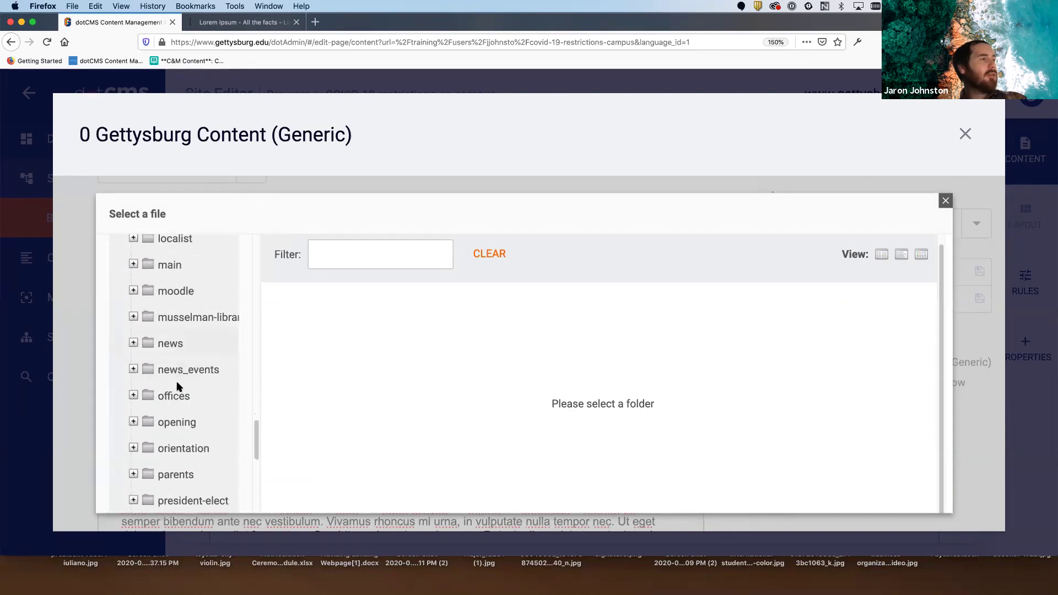
pyautogui.click(166, 420)
pyautogui.scroll(-5, 165, 411)
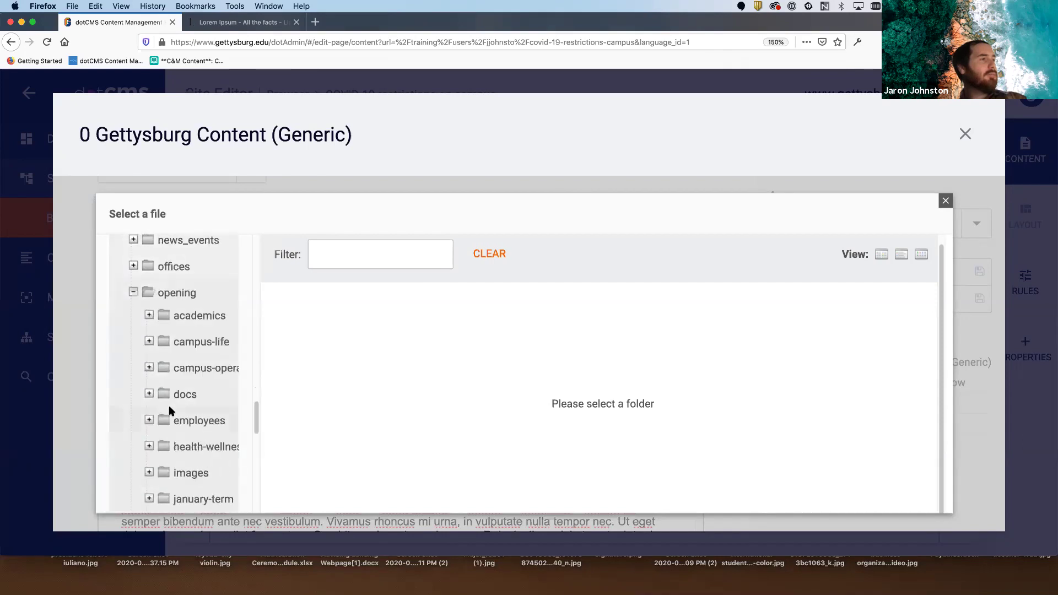
pyautogui.click(188, 421)
pyautogui.scroll(-2, 192, 380)
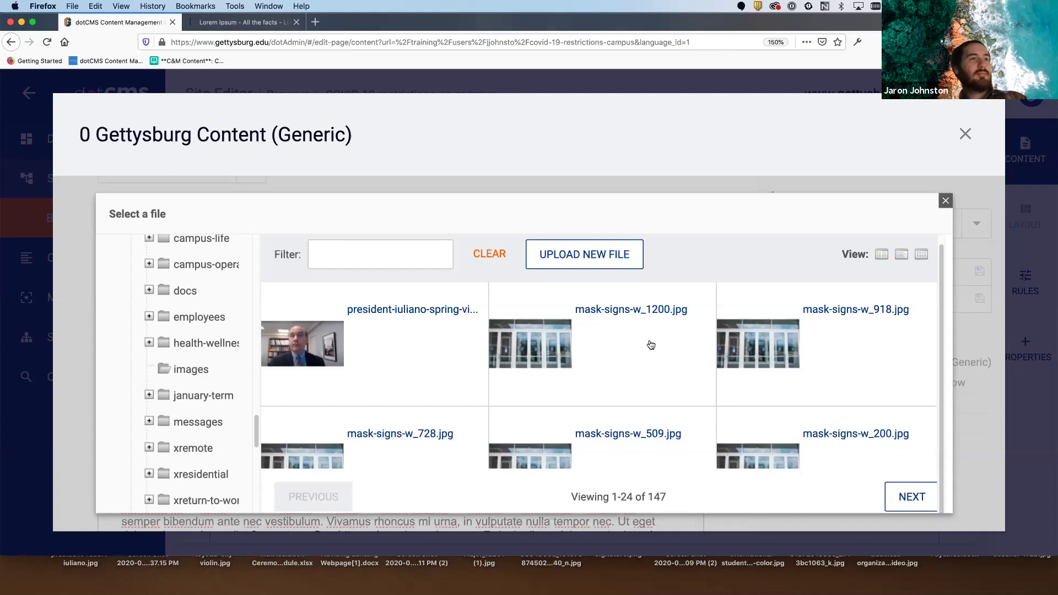
# - Pick mask-signs-w_1200.jpg and describe it as 'The doors of the Jaeger Center with signs about mask wearing on the doors'
pyautogui.click(648, 343)
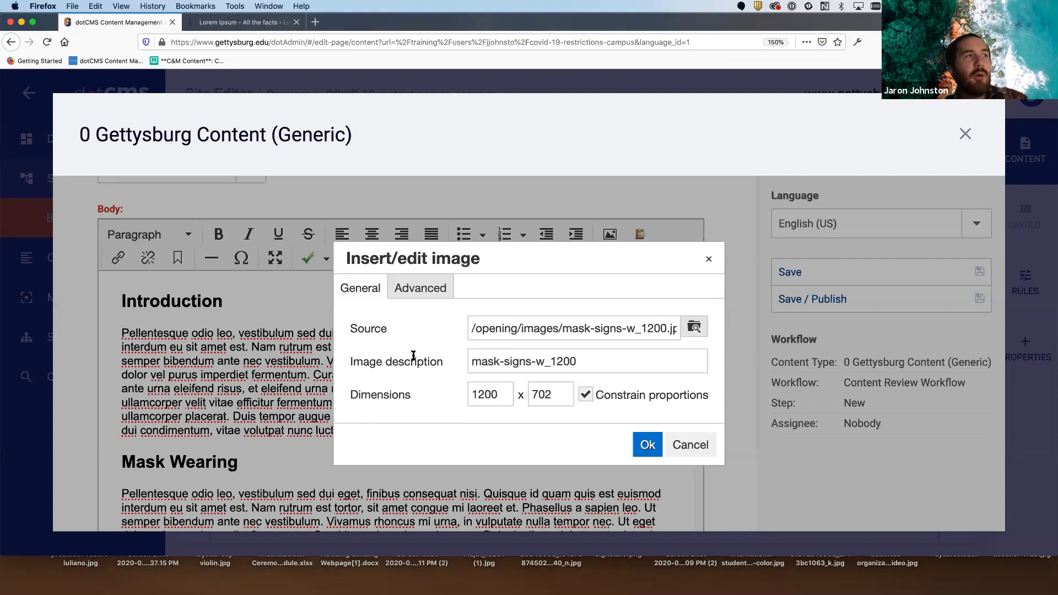
pyautogui.tripleClick(587, 365)
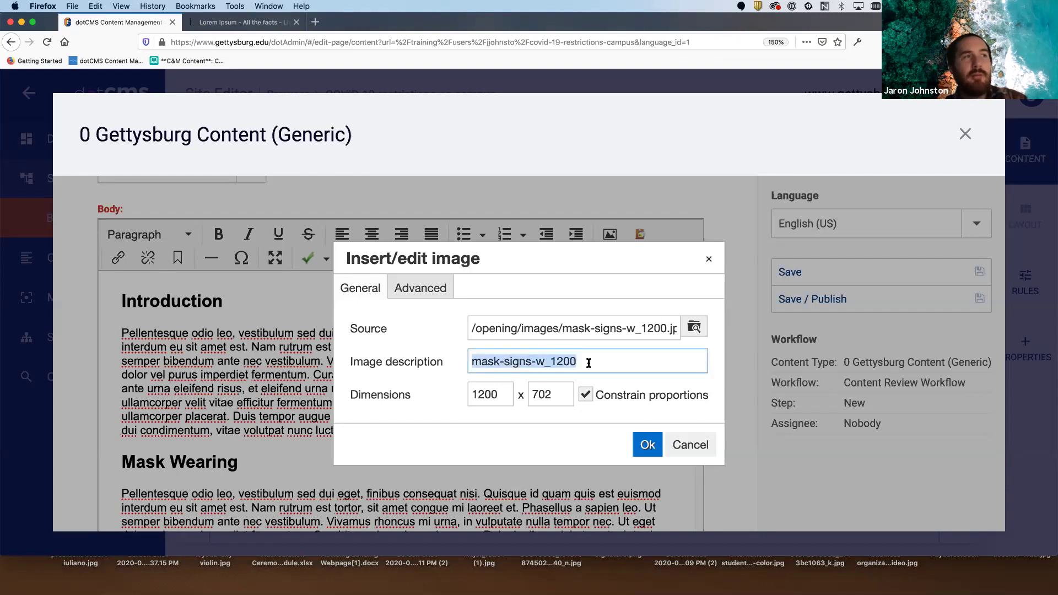
pyautogui.press('BackSpace')
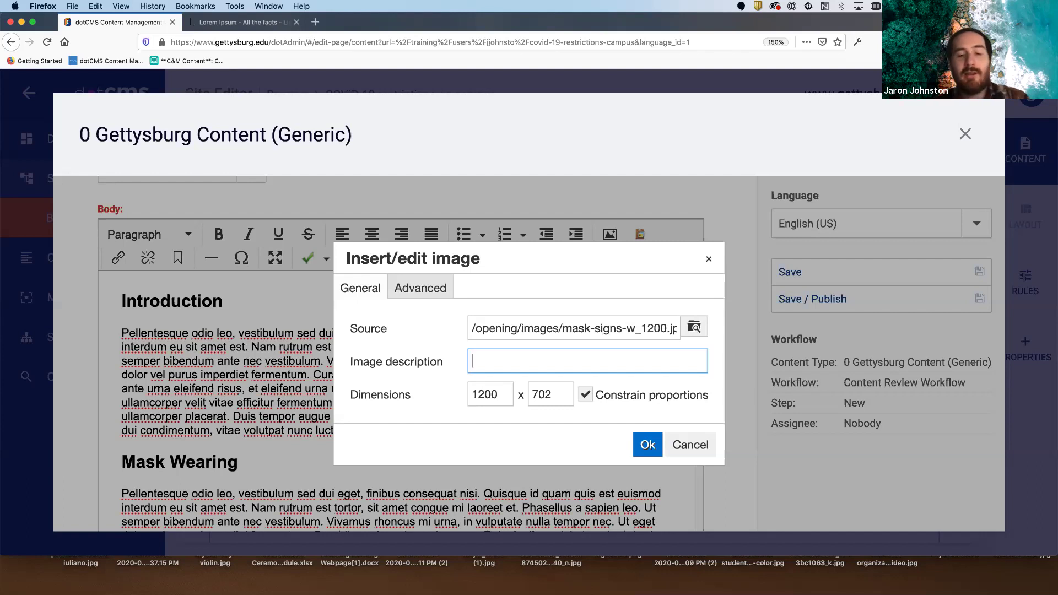
pyautogui.write('The O')
pyautogui.press('BackSpace')
pyautogui.write('doors of')
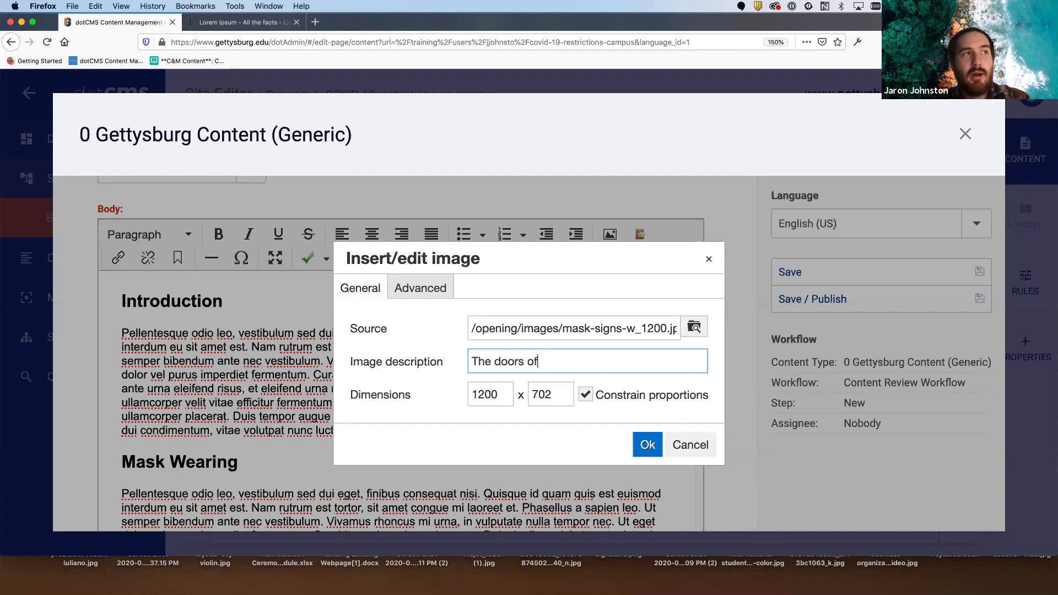
pyautogui.write(' the Jaeger Center wi')
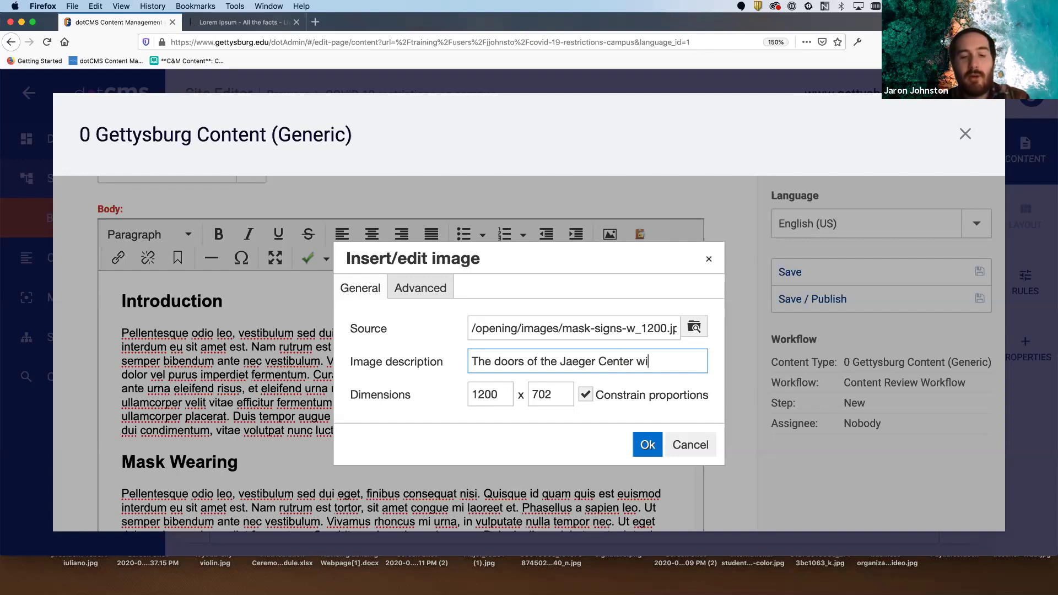
pyautogui.write('th signs')
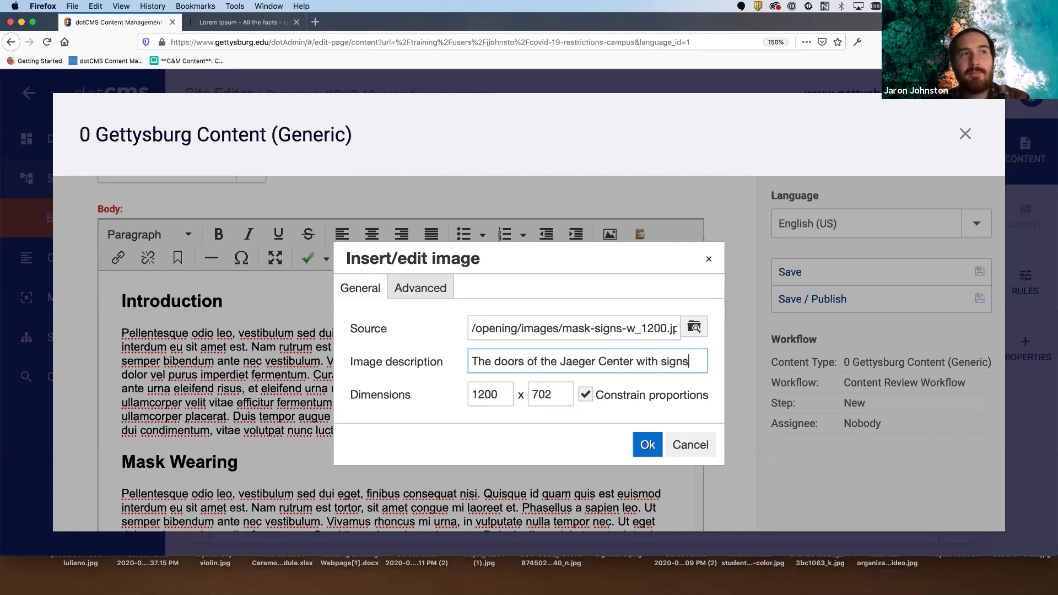
pyautogui.write(' about ma')
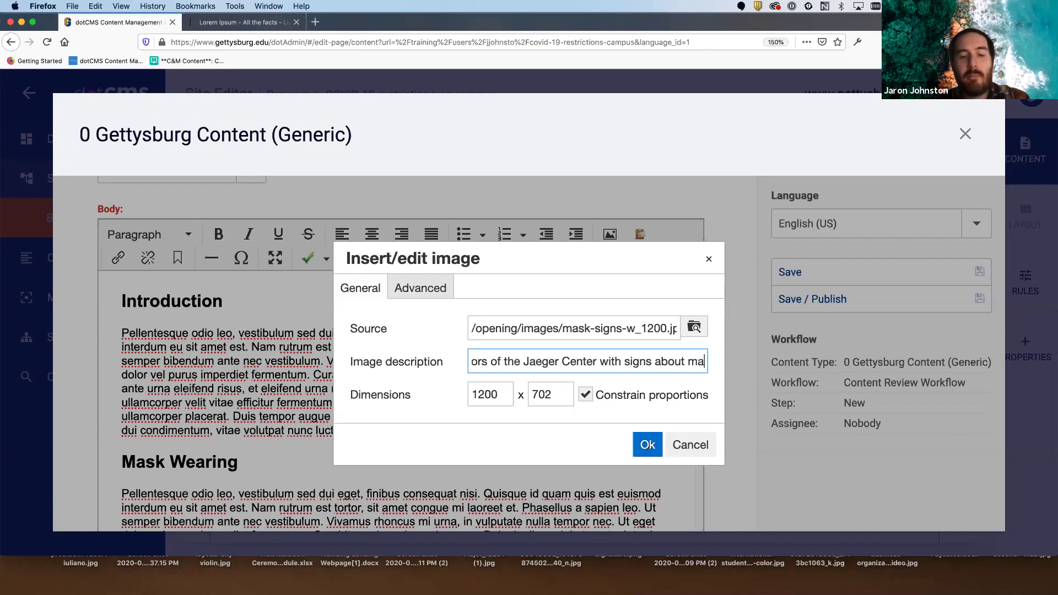
pyautogui.write('sk wearing')
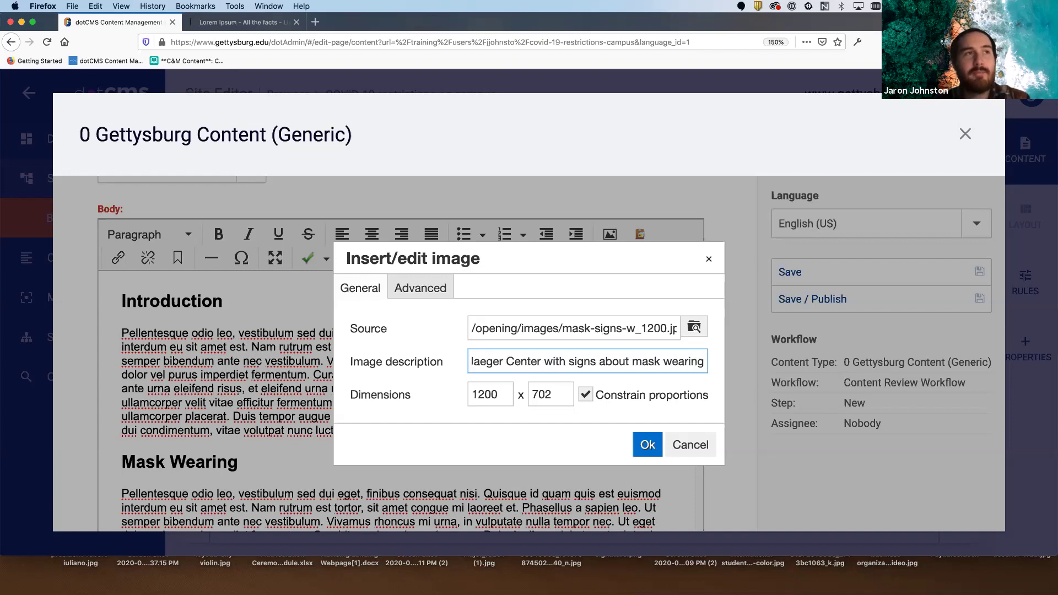
pyautogui.write(' on the ')
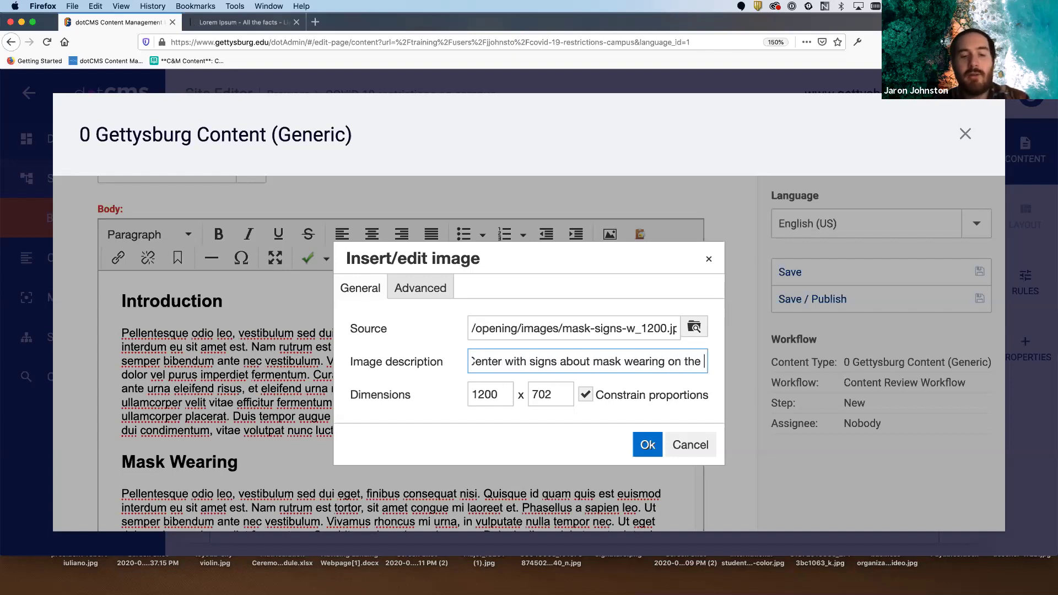
pyautogui.write('doors')
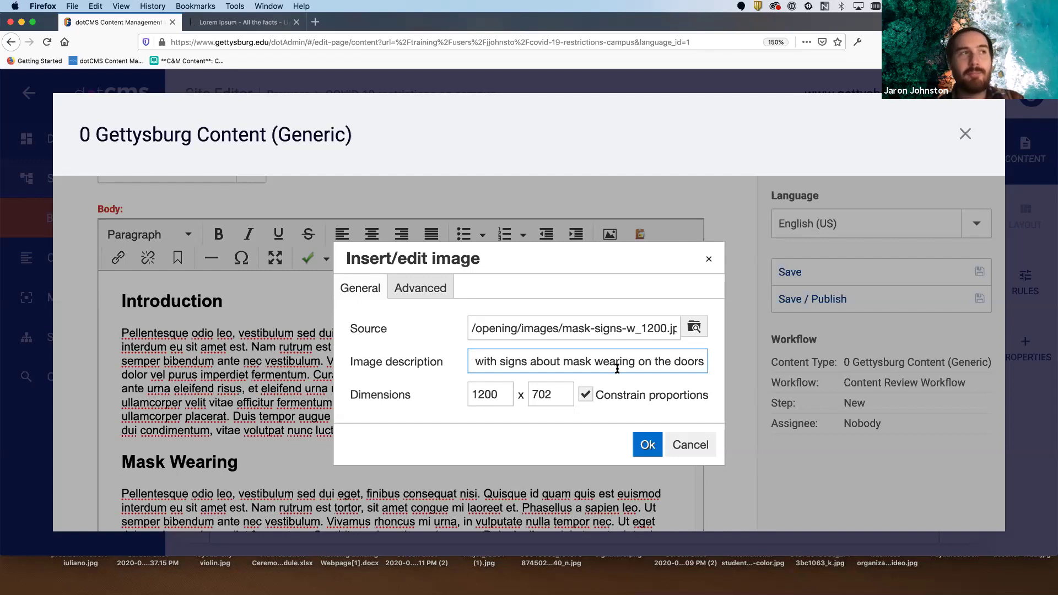
pyautogui.click(648, 445)
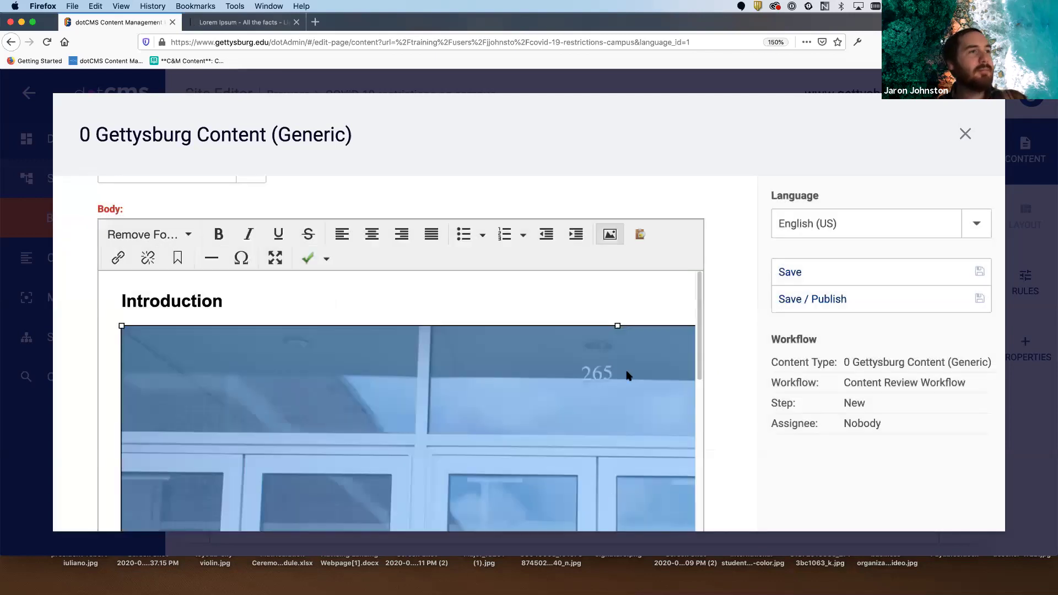
pyautogui.scroll(-5, 627, 376)
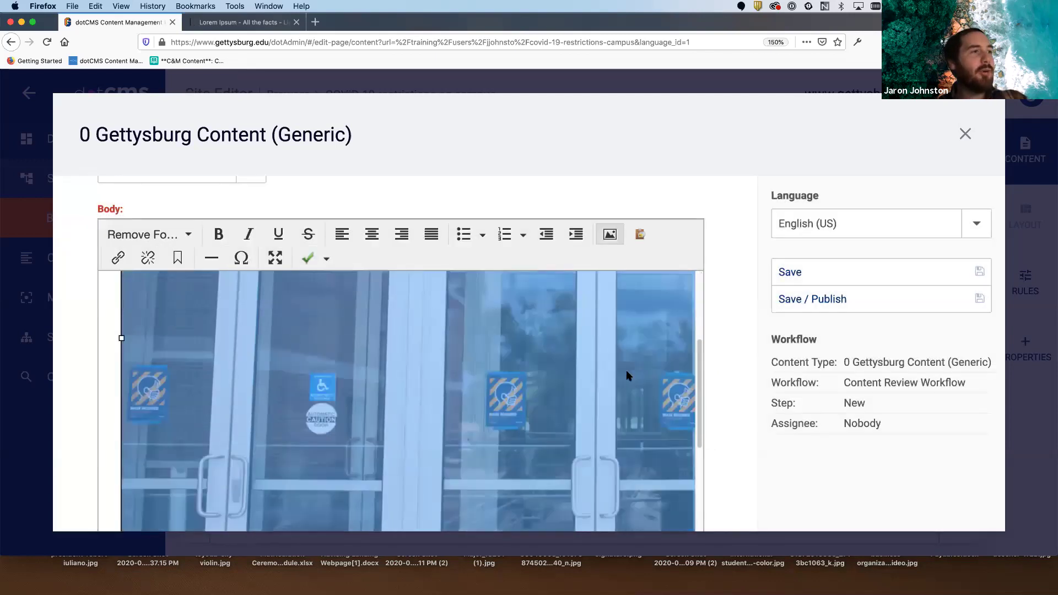
pyautogui.scroll(-4, 627, 376)
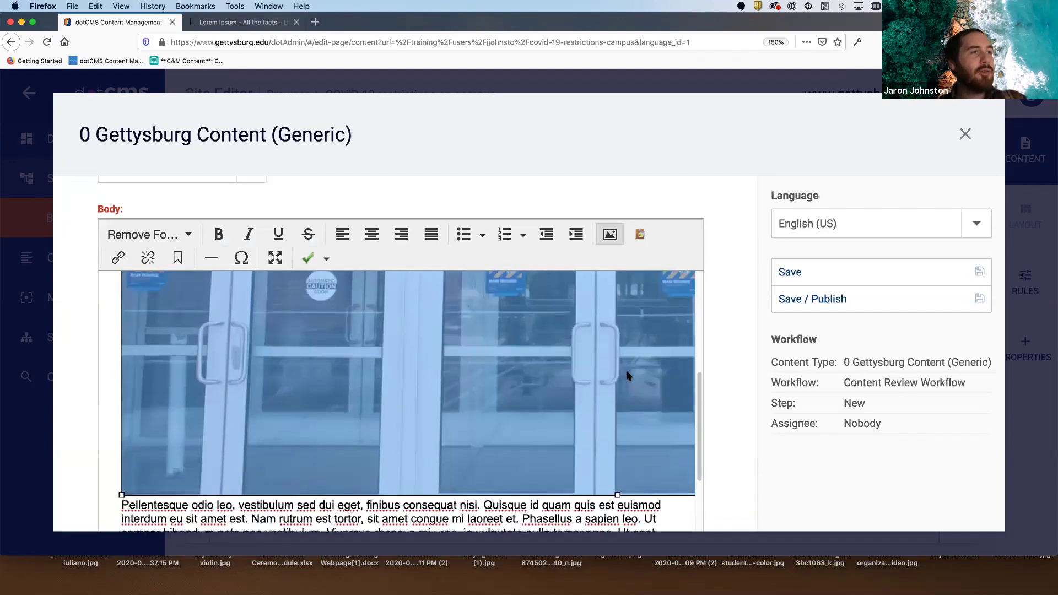
pyautogui.scroll(2, 627, 374)
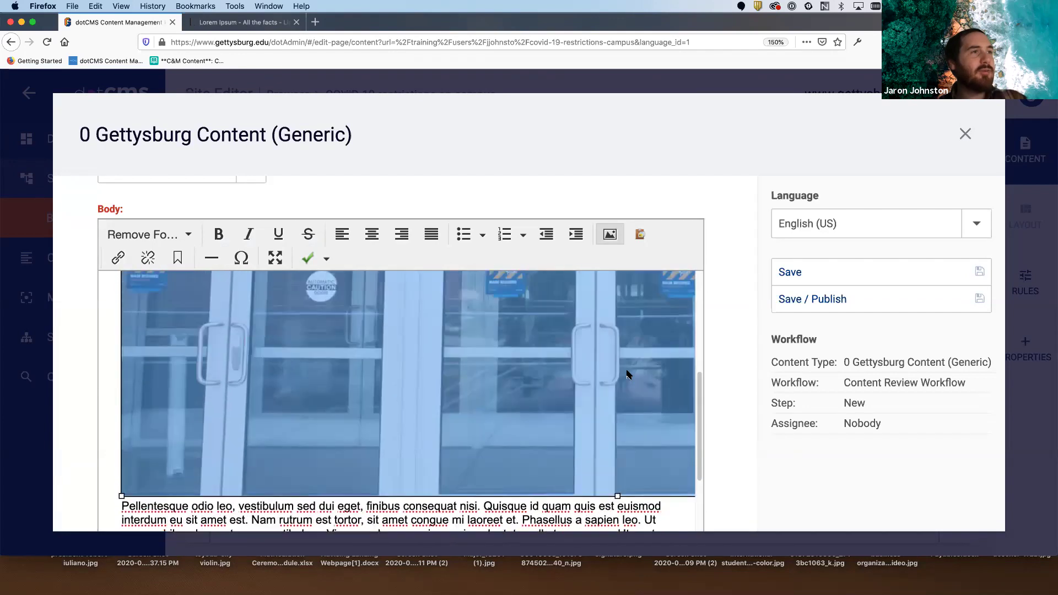
pyautogui.scroll(7, 627, 374)
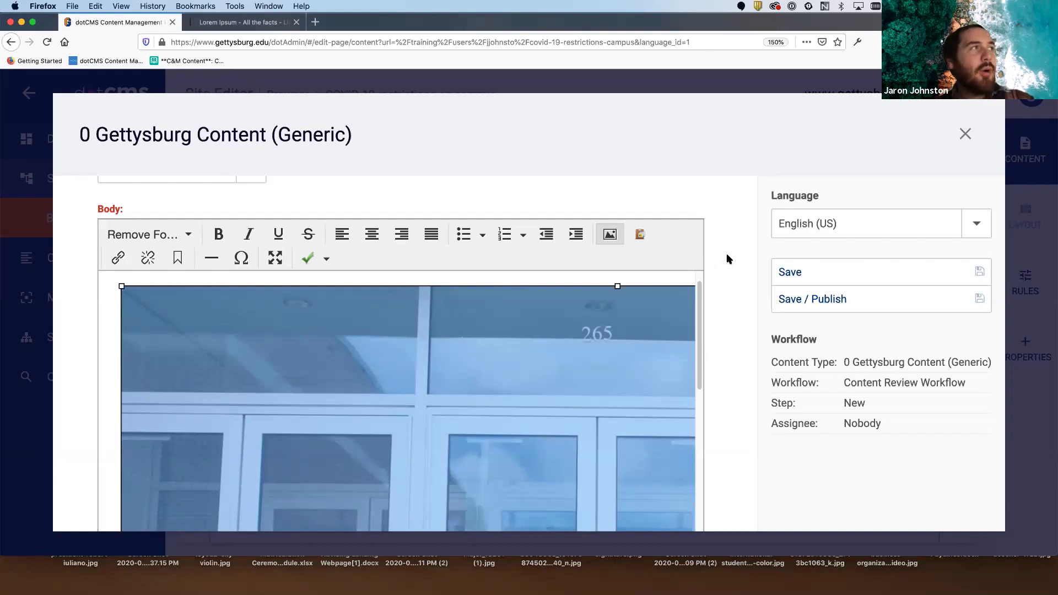
pyautogui.scroll(-5, 727, 259)
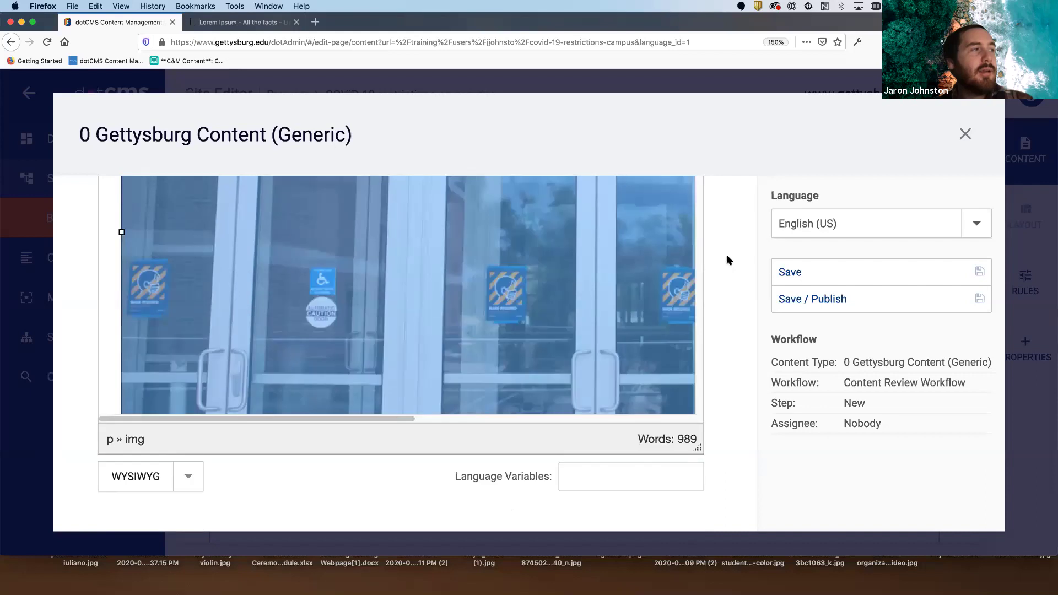
pyautogui.click(724, 291)
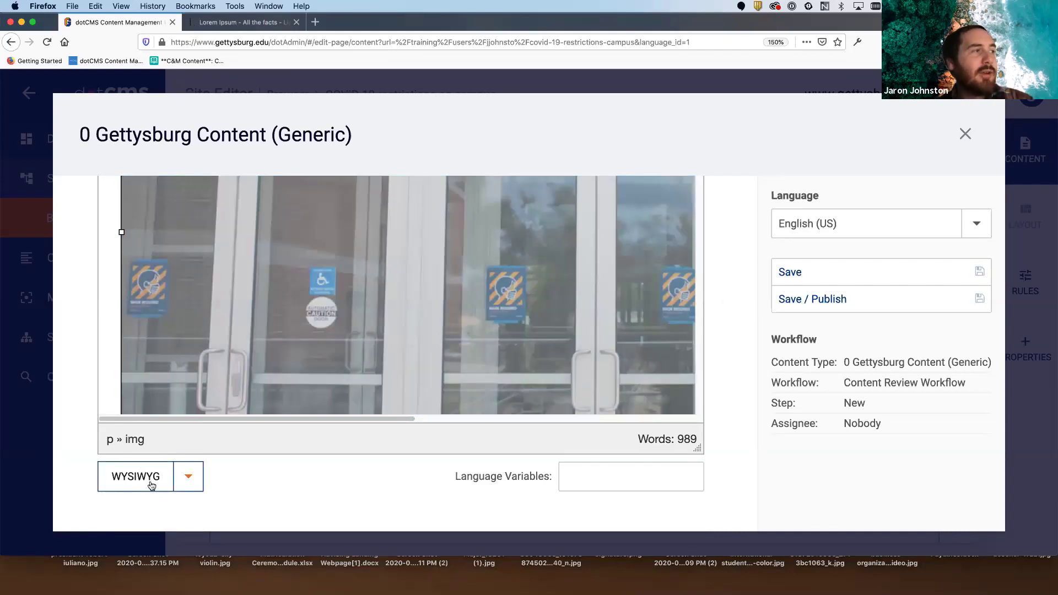
# - Switch the Body field from WYSIWYG to CODE view and zoom the browser to 200%
pyautogui.click(187, 479)
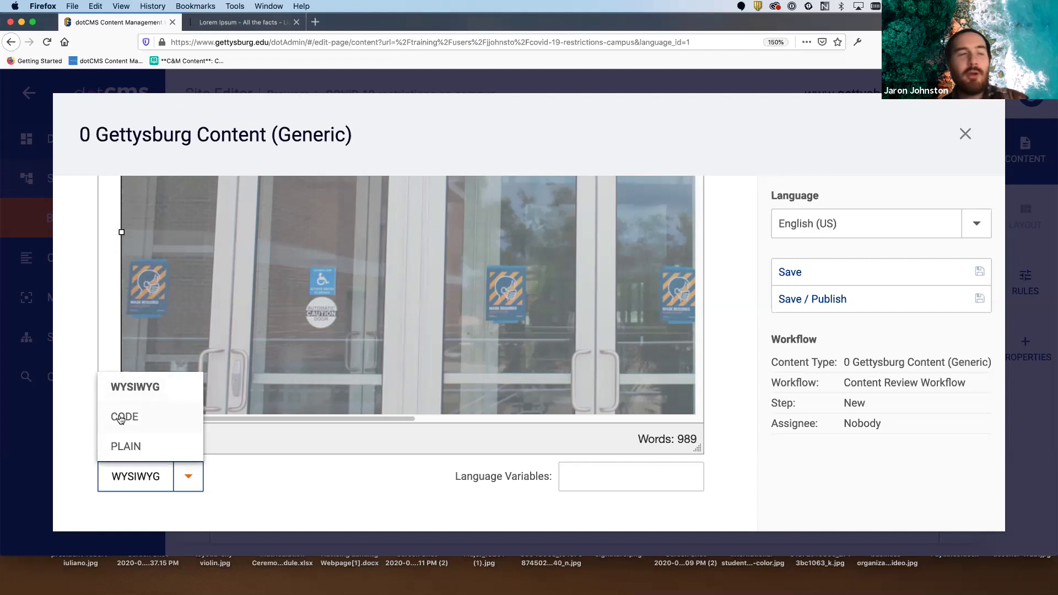
pyautogui.click(121, 417)
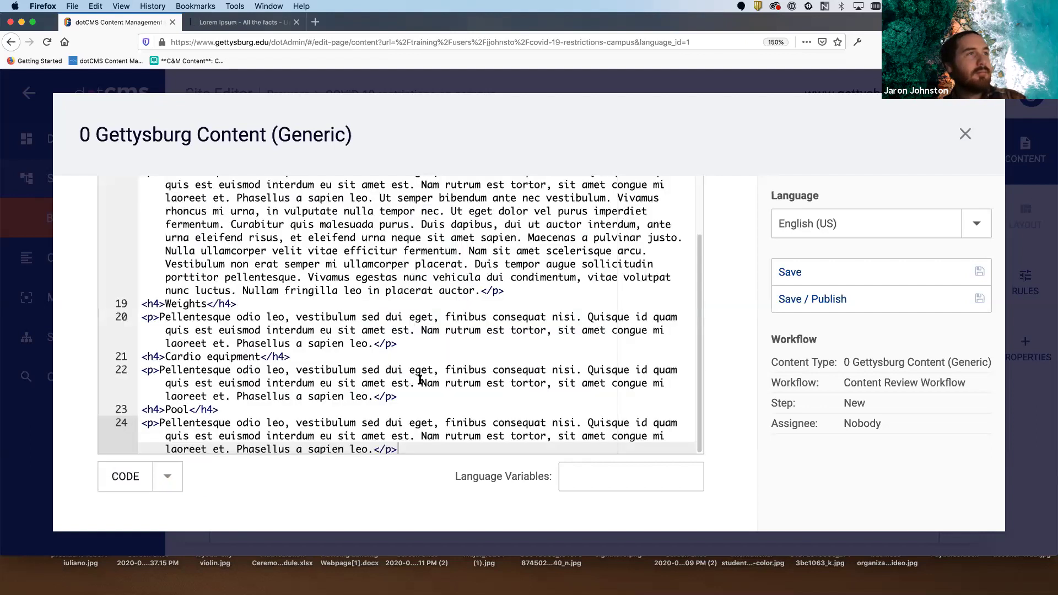
pyautogui.scroll(15, 419, 380)
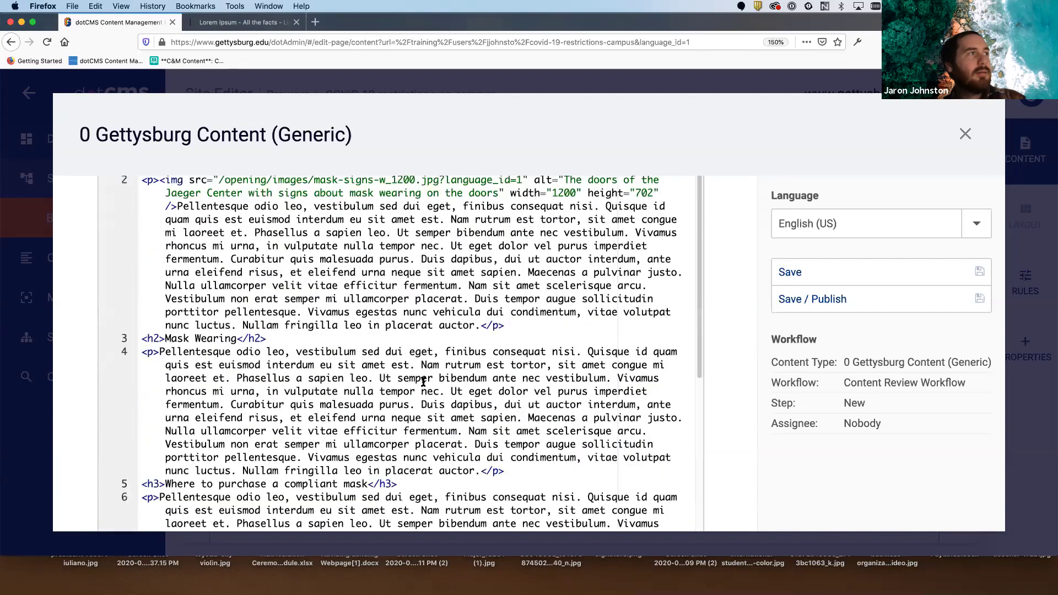
pyautogui.scroll(5, 423, 381)
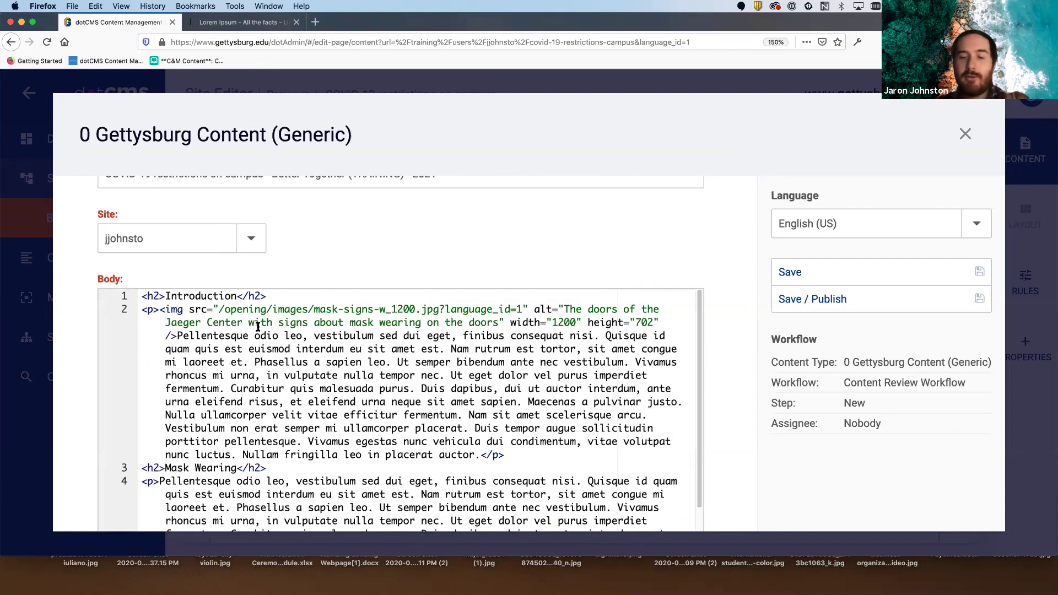
pyautogui.press('super+equal')
pyautogui.press('super+equal')
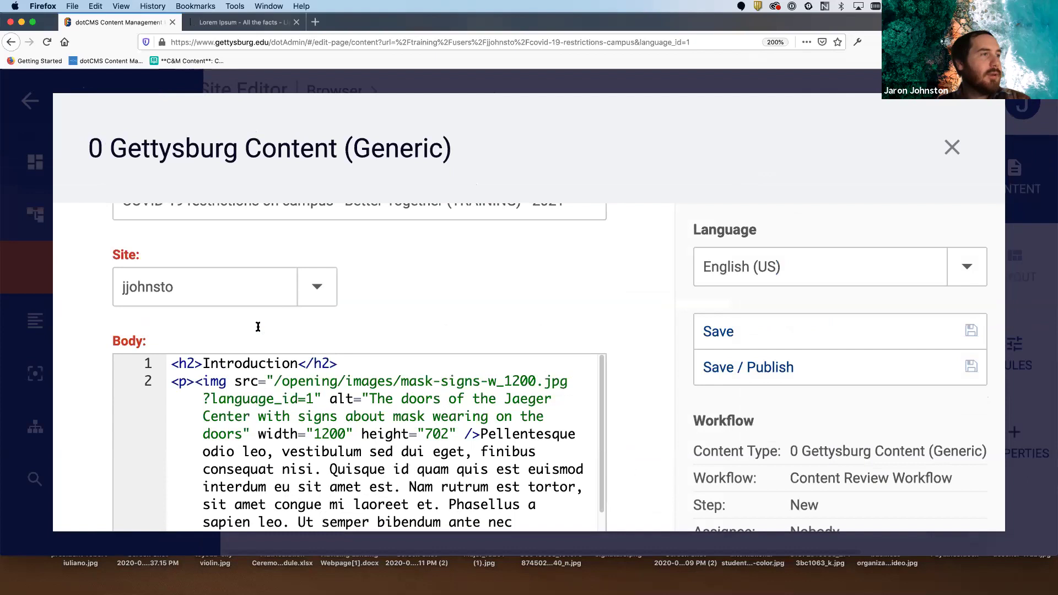
pyautogui.scroll(-3, 634, 325)
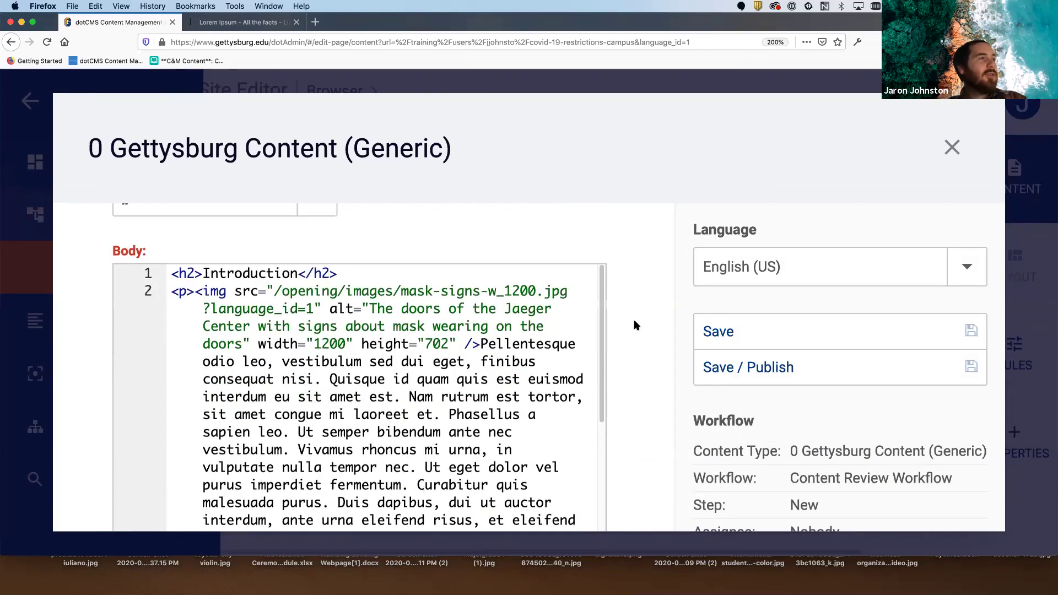
# - Select the door image's fixed width and height attributes on line 2
pyautogui.moveTo(195, 278); pyautogui.dragTo(480, 331)
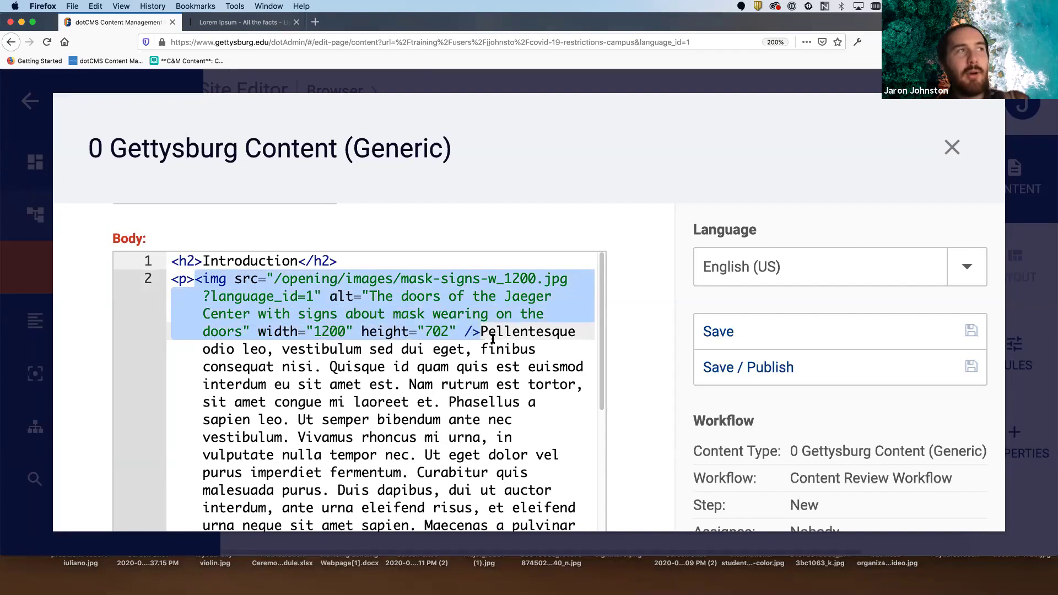
pyautogui.click(481, 331)
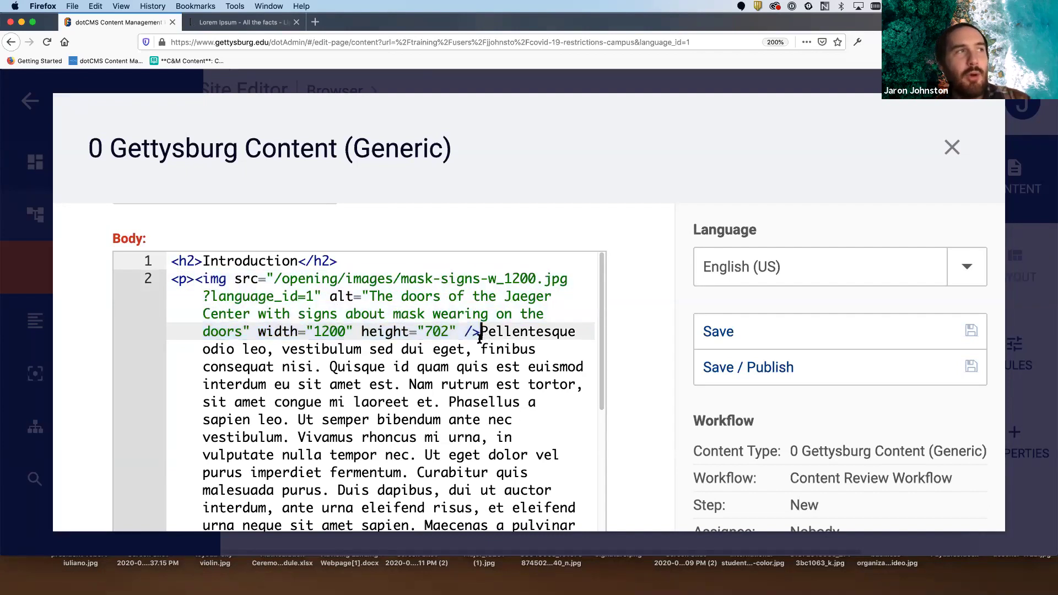
pyautogui.click(705, 144)
pyautogui.moveTo(208, 264)
pyautogui.mouseDown()
pyautogui.moveTo(194, 272)
pyautogui.moveTo(188, 326)
pyautogui.moveTo(245, 358)
pyautogui.moveTo(333, 361)
pyautogui.moveTo(428, 361)
pyautogui.moveTo(540, 313)
pyautogui.moveTo(594, 274)
pyautogui.moveTo(363, 251)
pyautogui.moveTo(223, 261)
pyautogui.moveTo(151, 290)
pyautogui.mouseUp()
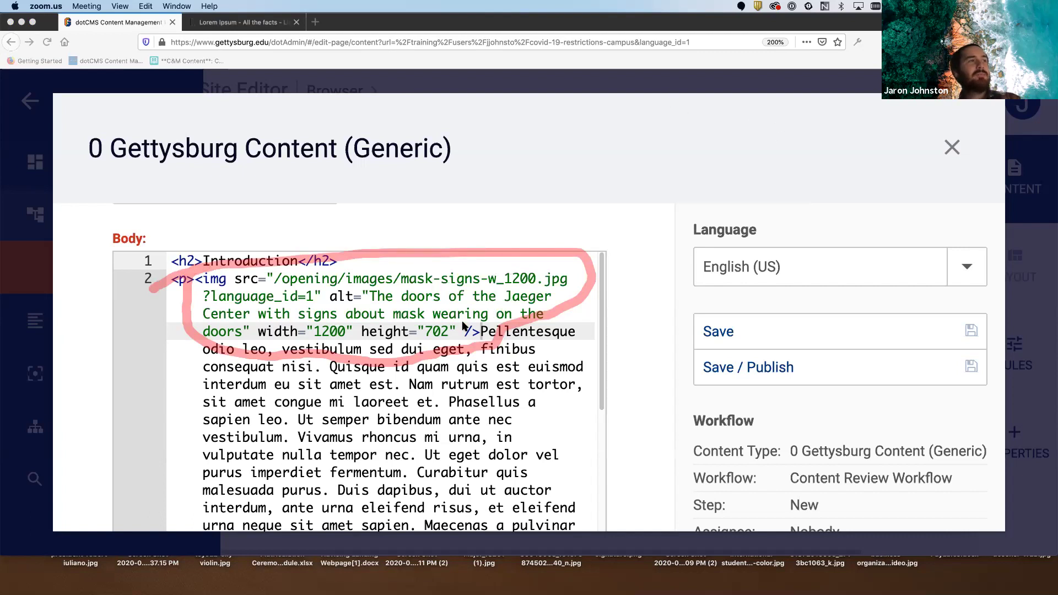
pyautogui.click(455, 330)
pyautogui.moveTo(456, 330); pyautogui.dragTo(254, 336)
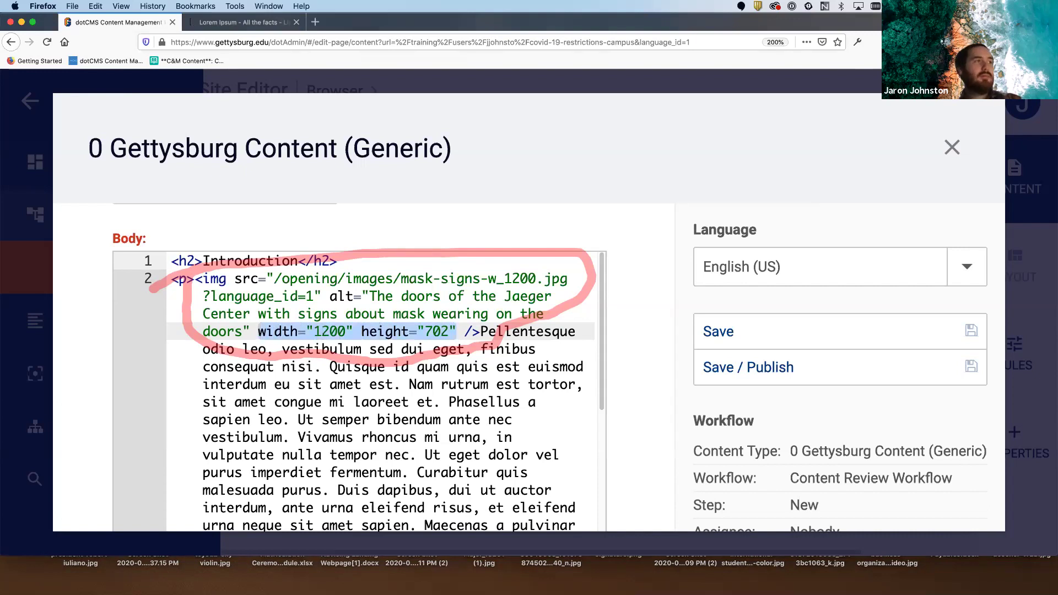
# - Replace width="1200" height="702" with style="width:40%;" on the door image tag
pyautogui.press('BackSpace')
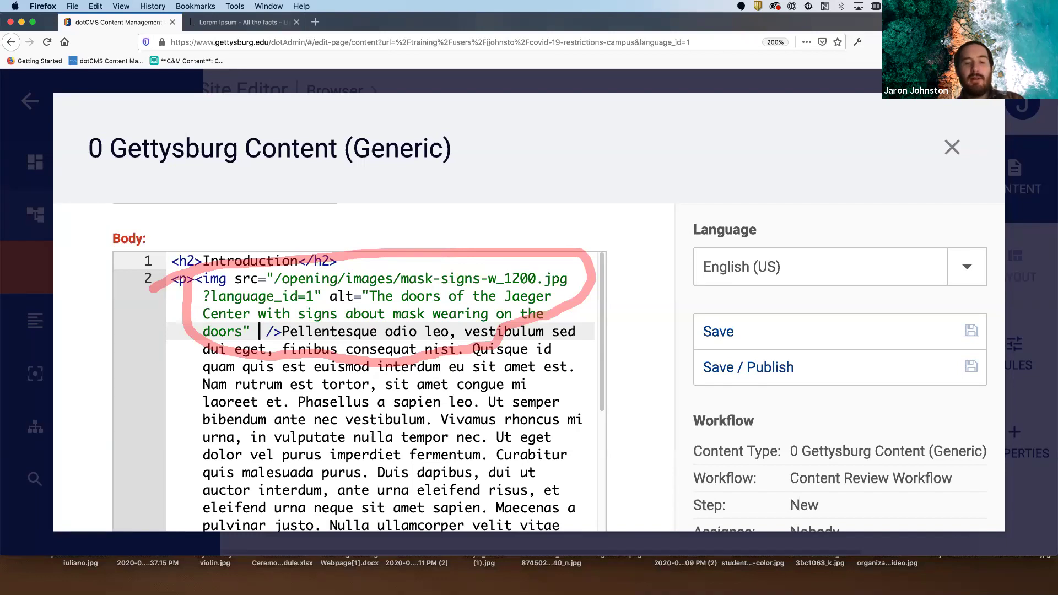
pyautogui.write('style')
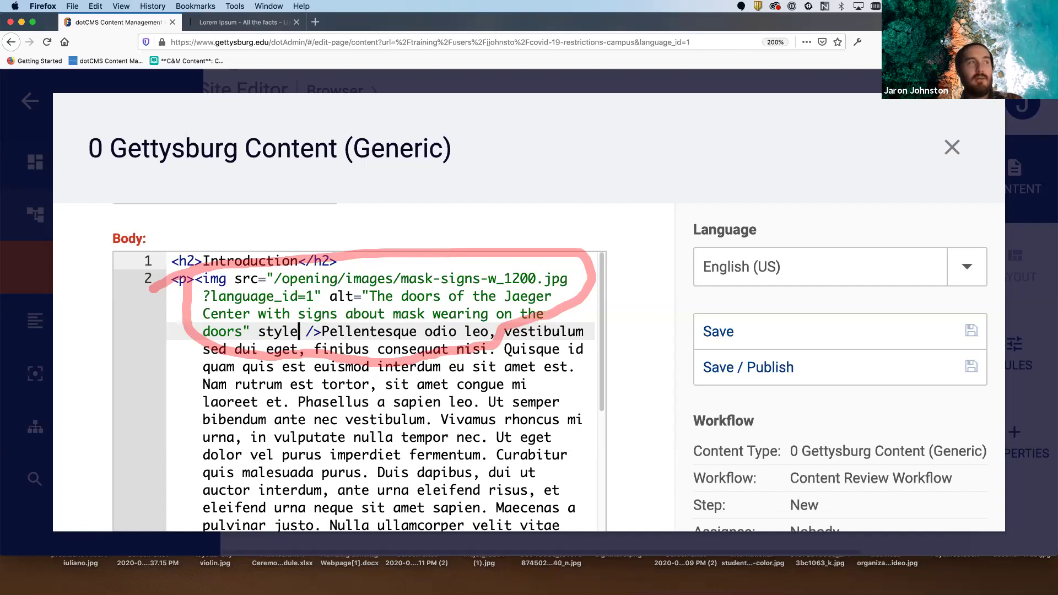
pyautogui.write('="')
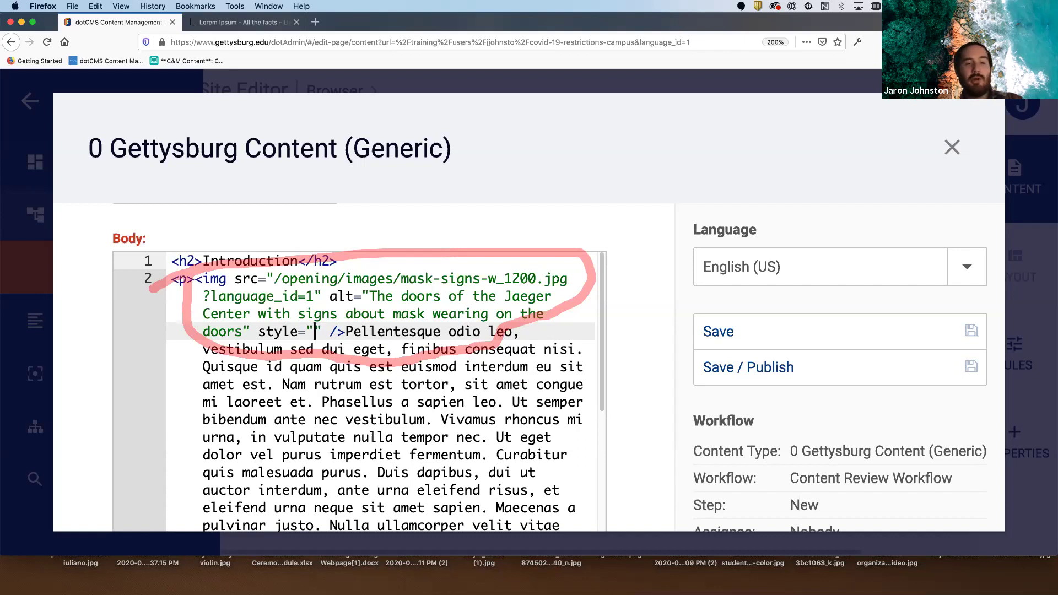
pyautogui.write('width')
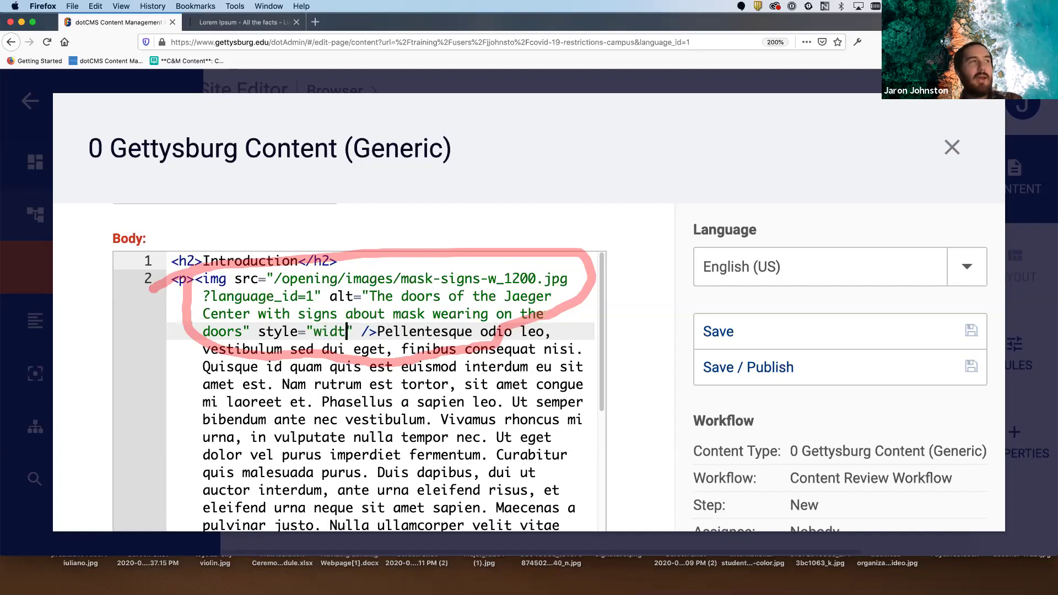
pyautogui.write(':')
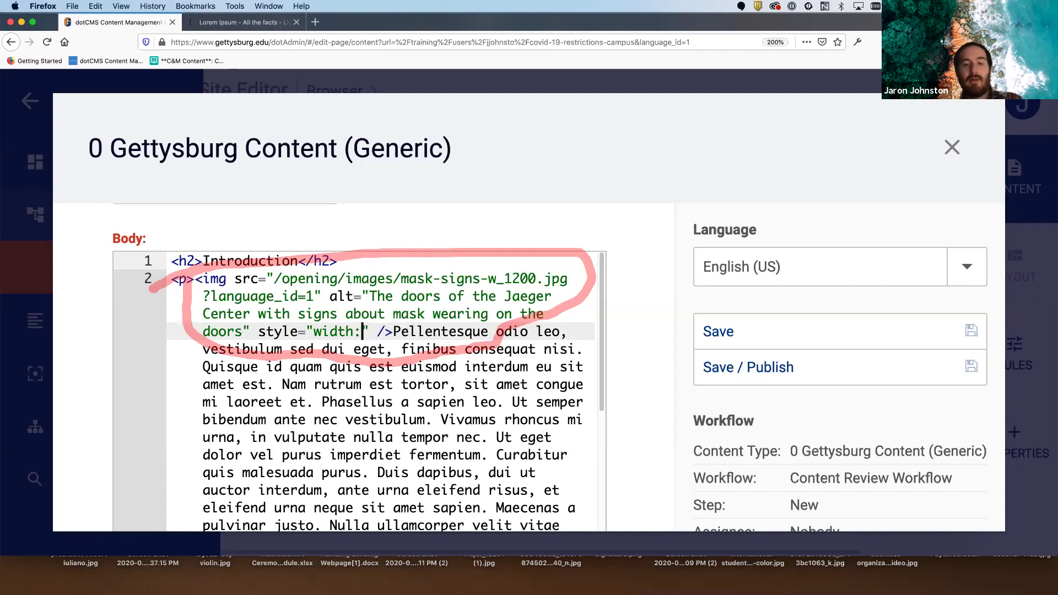
pyautogui.write('40')
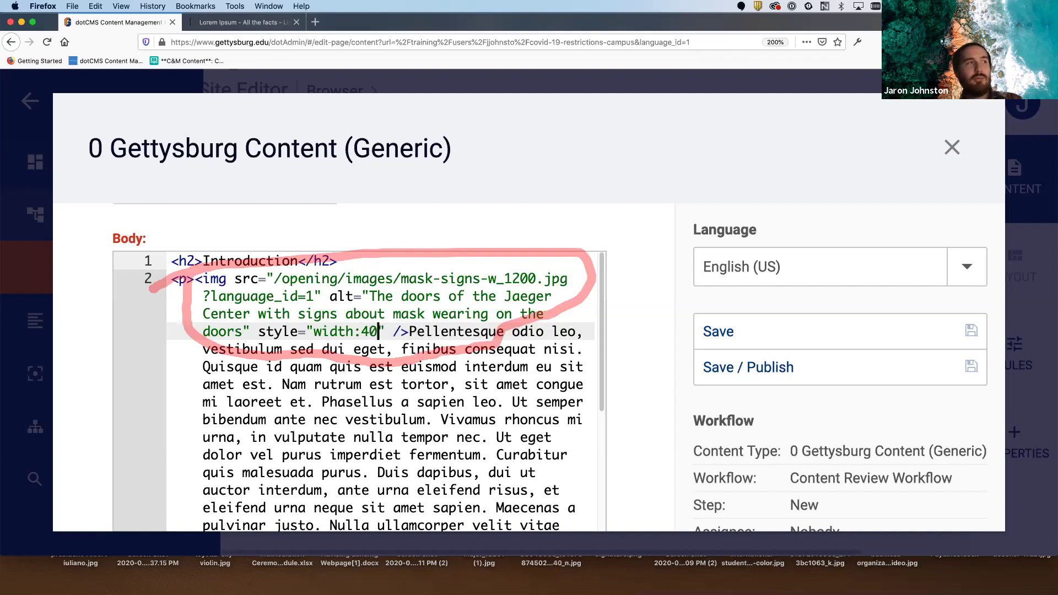
pyautogui.write('%')
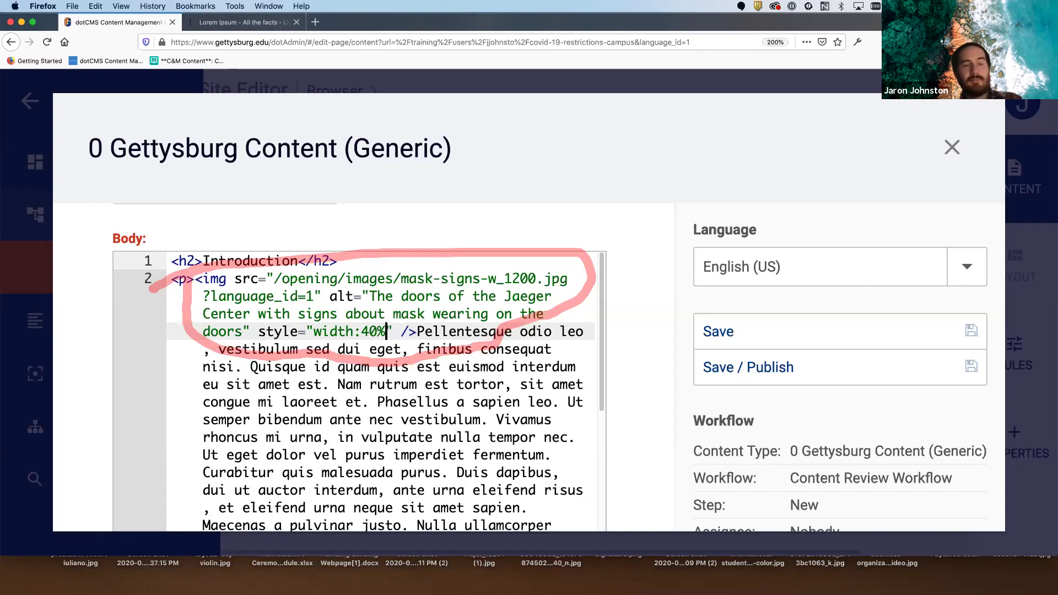
pyautogui.write(';')
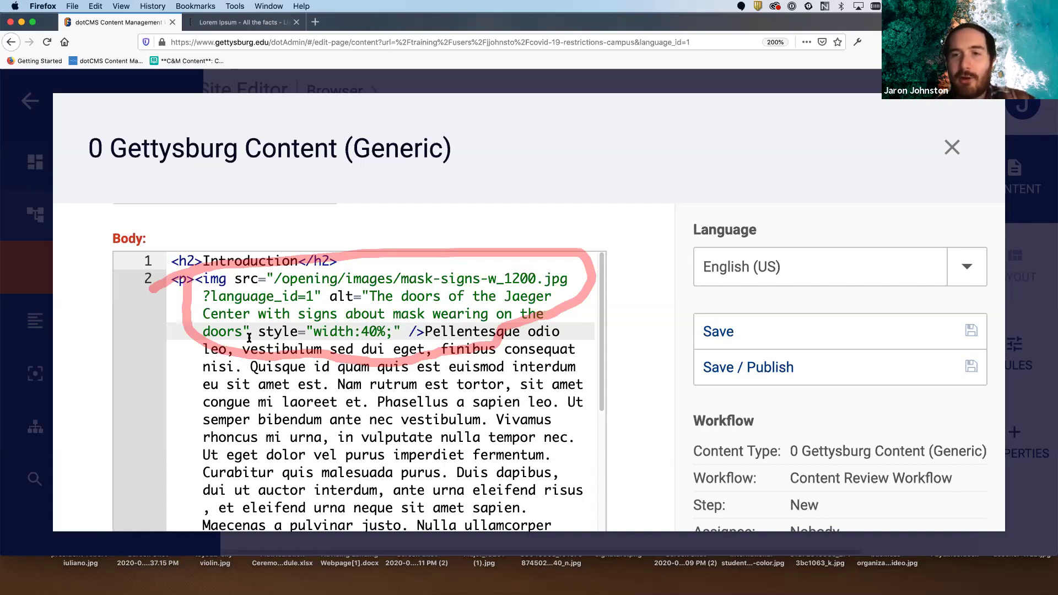
# - Append margin:1em; float:right; to the door image's style after width:40%;
pyautogui.write('margin:')
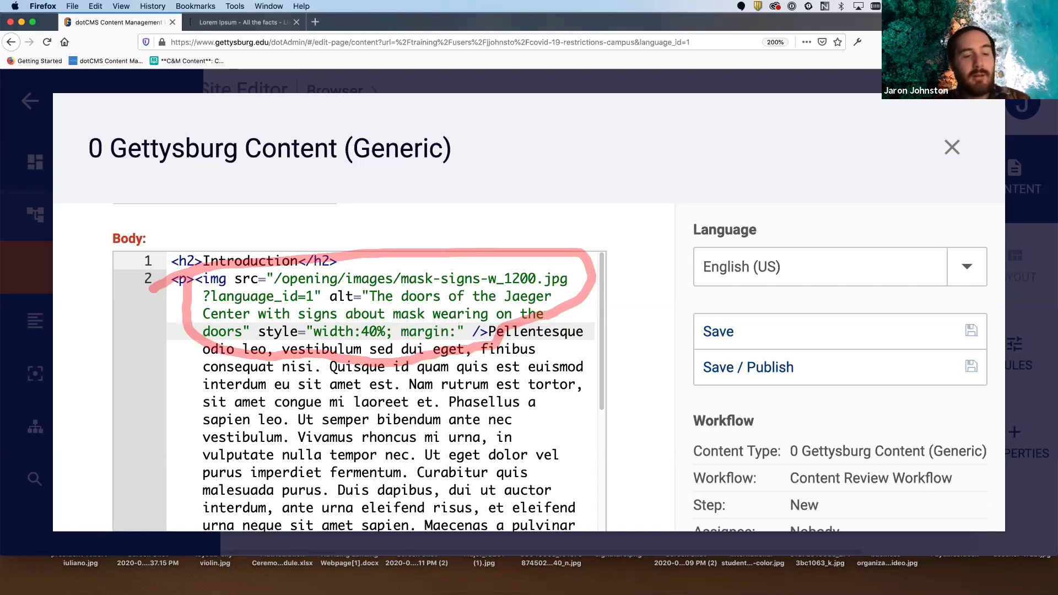
pyautogui.write('1em;')
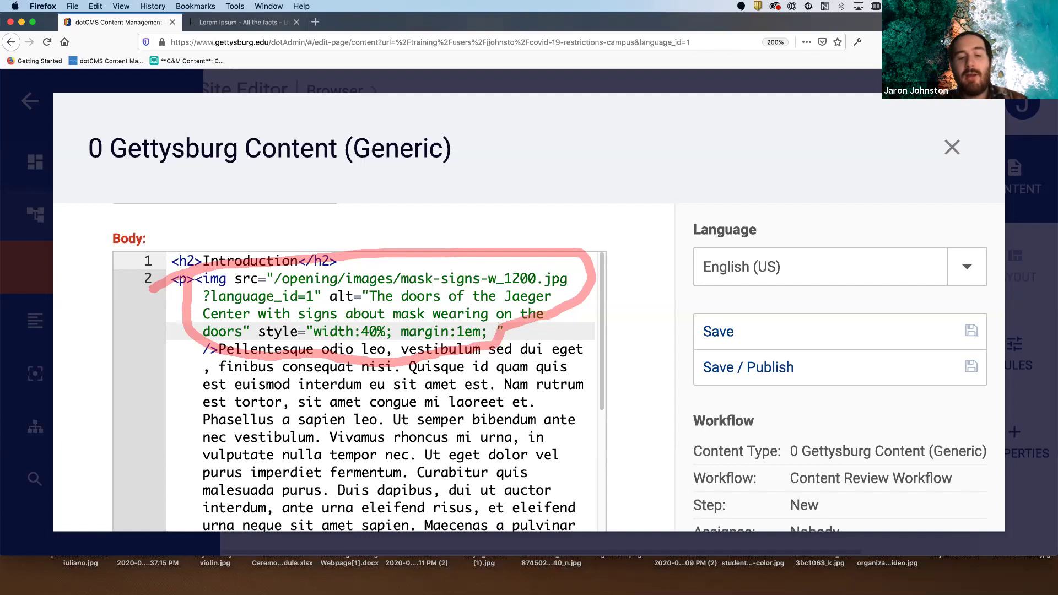
pyautogui.write('float')
pyautogui.press('BackSpace')
pyautogui.press('BackSpace')
pyautogui.write('at:right;')
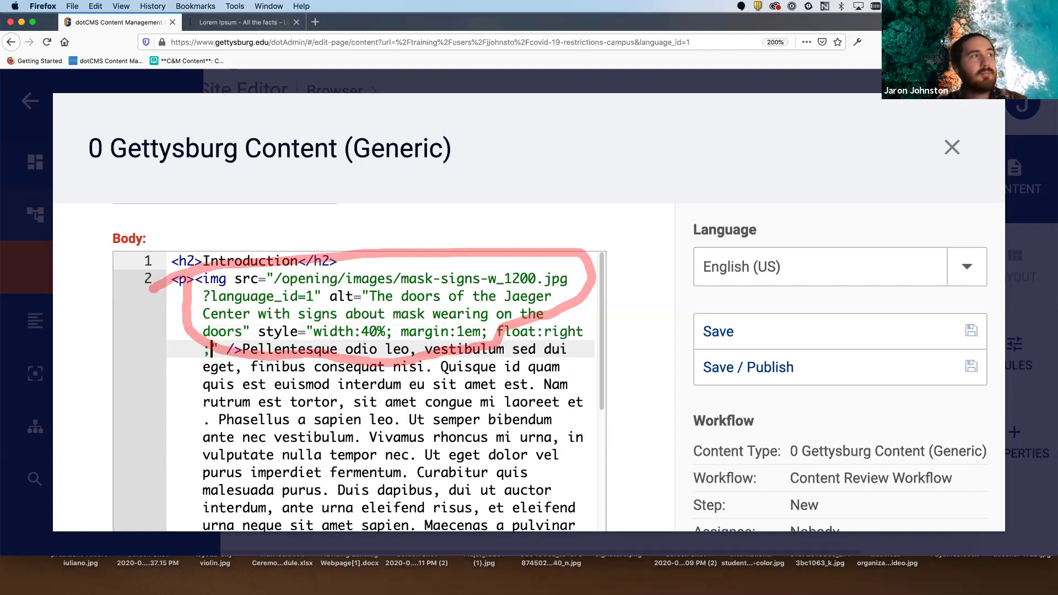
# - Clear the Zoom annotations and bring Firefox back with the Body code showing the img tag
pyautogui.click(943, 103)
pyautogui.click(961, 122)
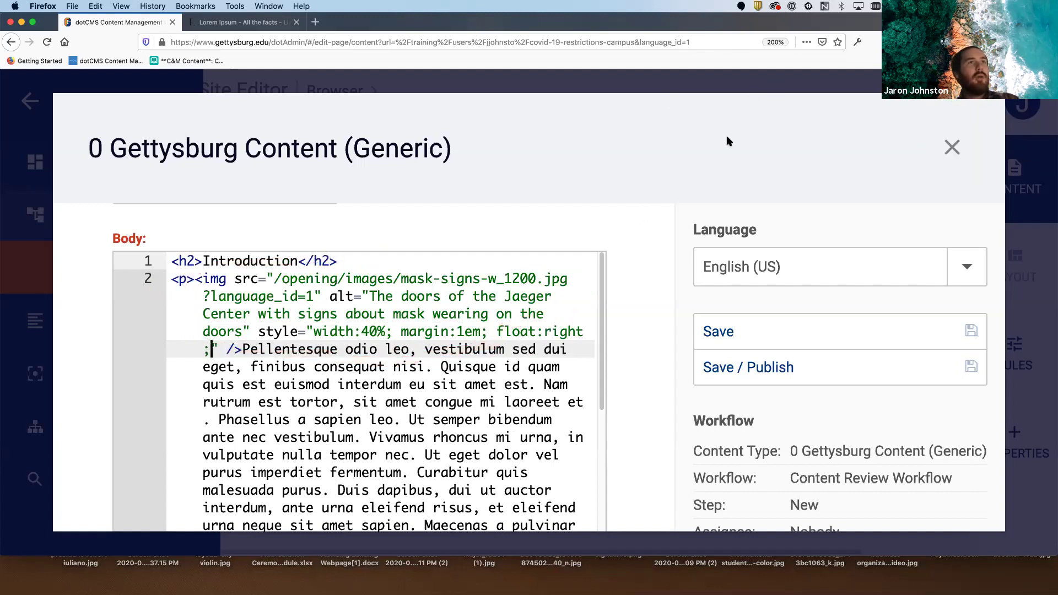
pyautogui.click(711, 145)
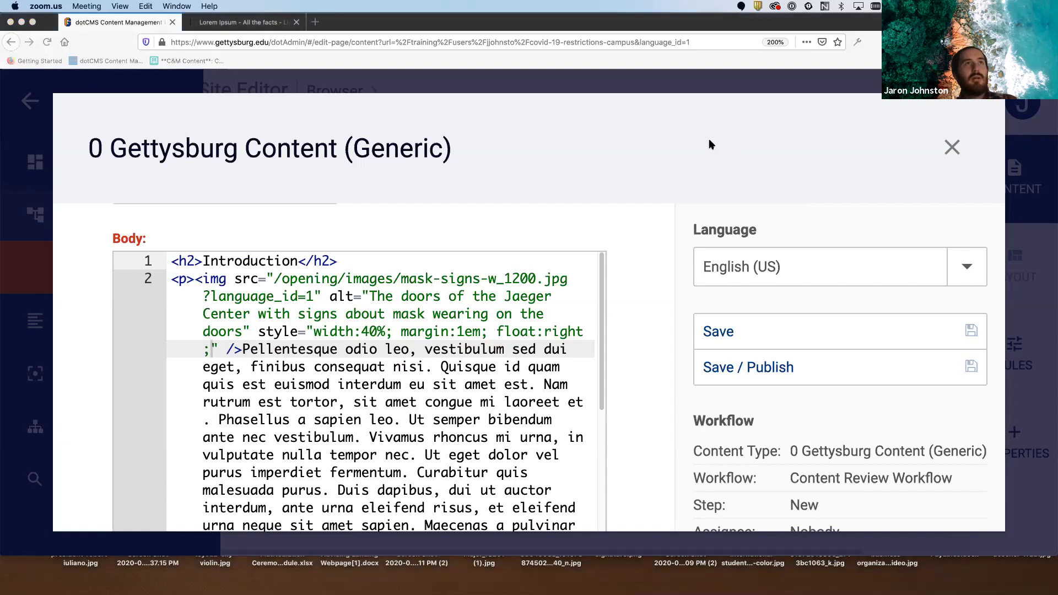
pyautogui.moveTo(313, 313)
pyautogui.mouseDown()
pyautogui.moveTo(209, 337)
pyautogui.moveTo(201, 366)
pyautogui.moveTo(601, 347)
pyautogui.moveTo(326, 318)
pyautogui.mouseUp()
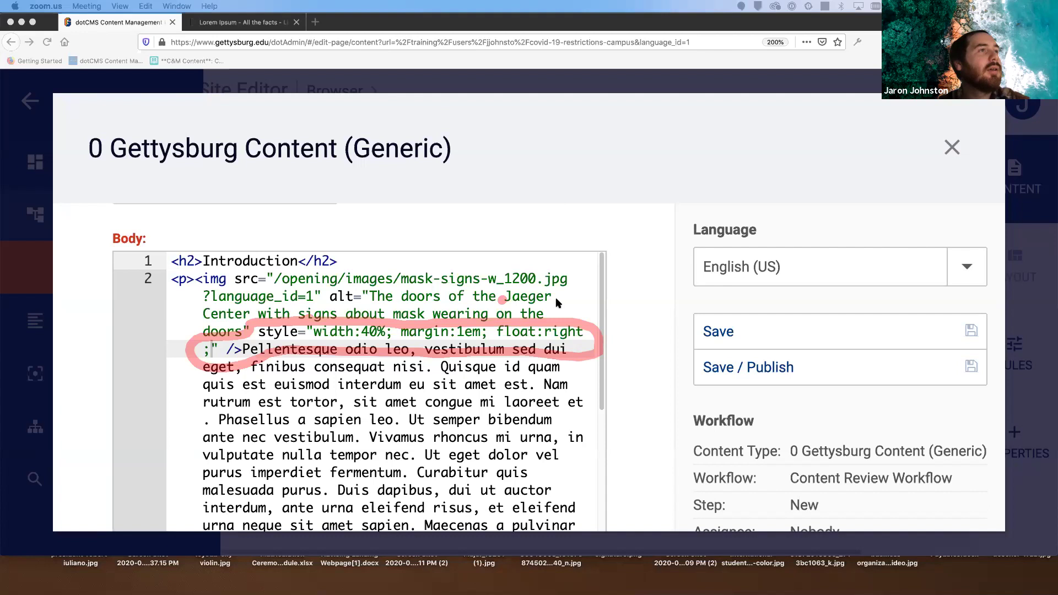
pyautogui.click(919, 190)
pyautogui.click(963, 100)
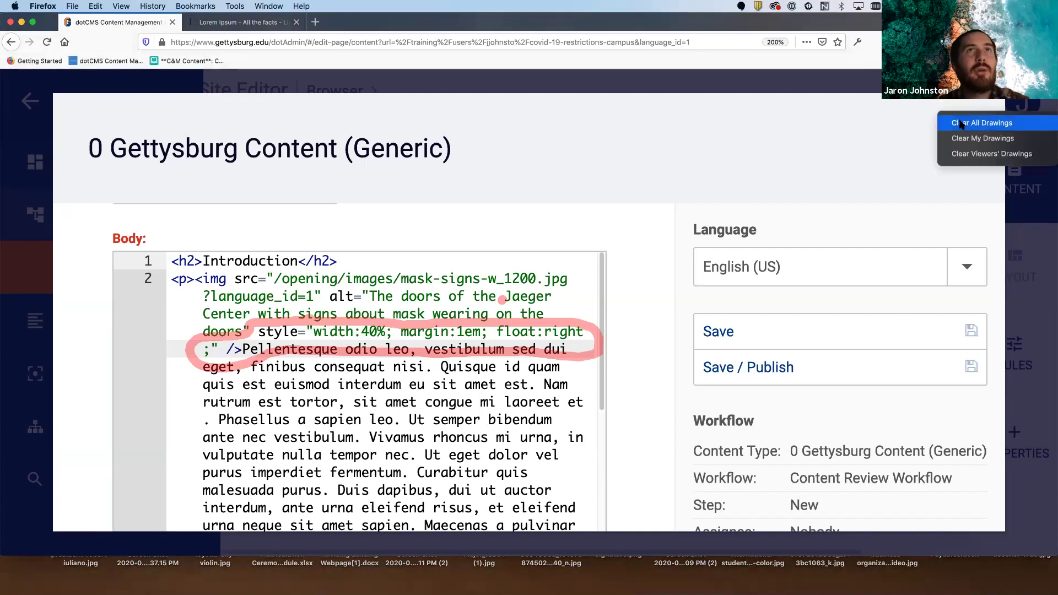
pyautogui.click(961, 123)
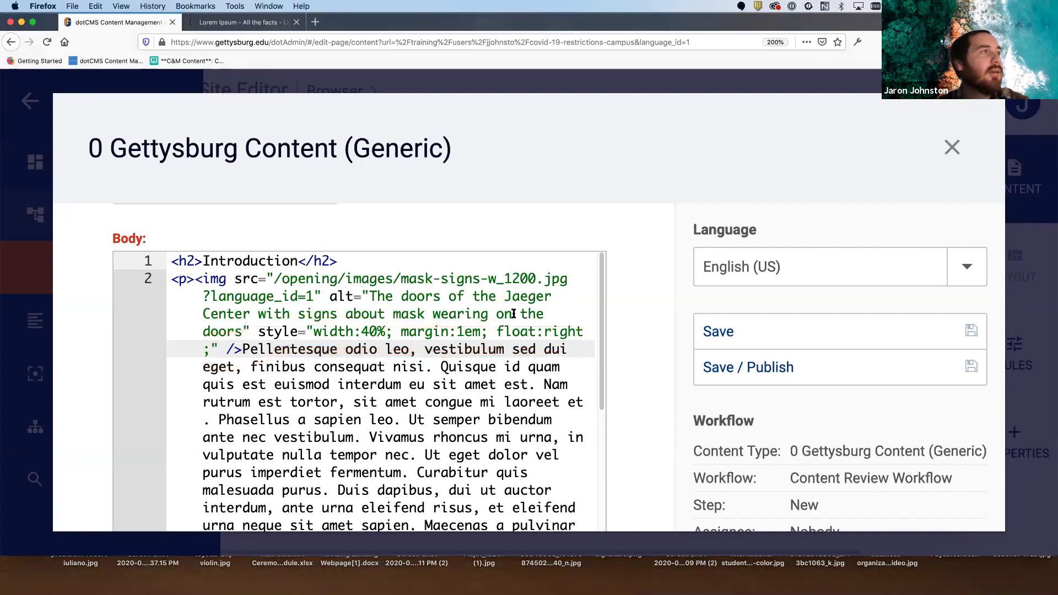
# - Remove the ?language_id=1 query from the door image's path
pyautogui.moveTo(313, 297); pyautogui.dragTo(202, 298)
pyautogui.press('BackSpace')
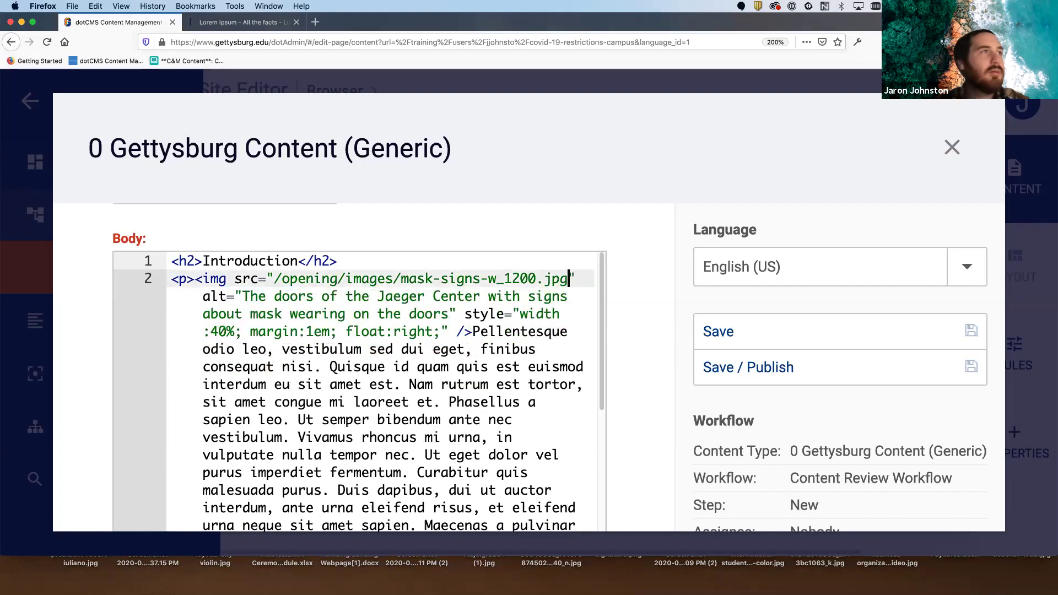
pyautogui.click(426, 331)
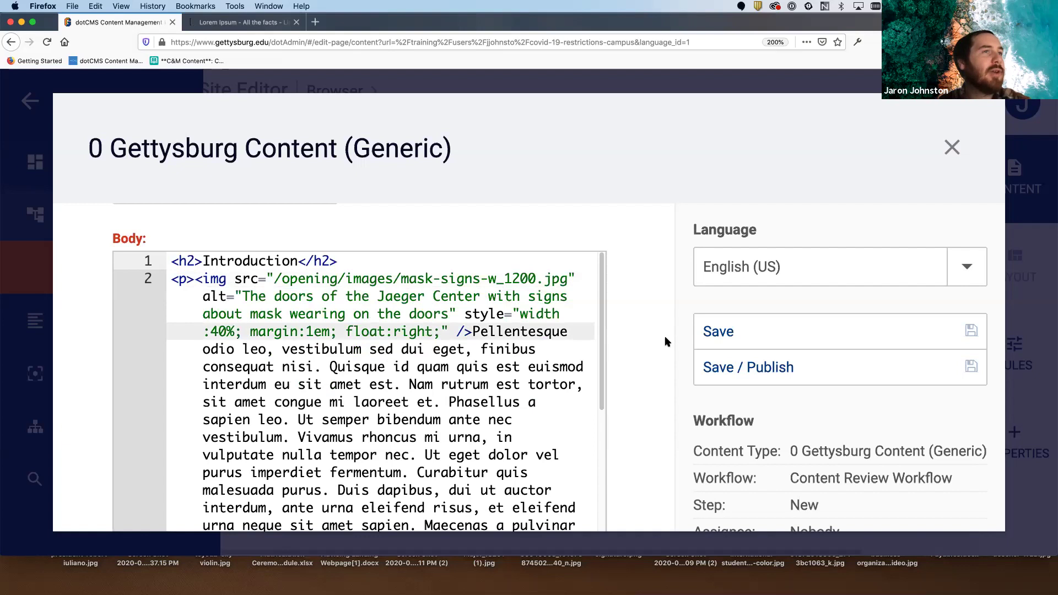
# - Zoom the browser out to 100% and scroll the edit dialog back to the top
pyautogui.scroll(-3, 648, 346)
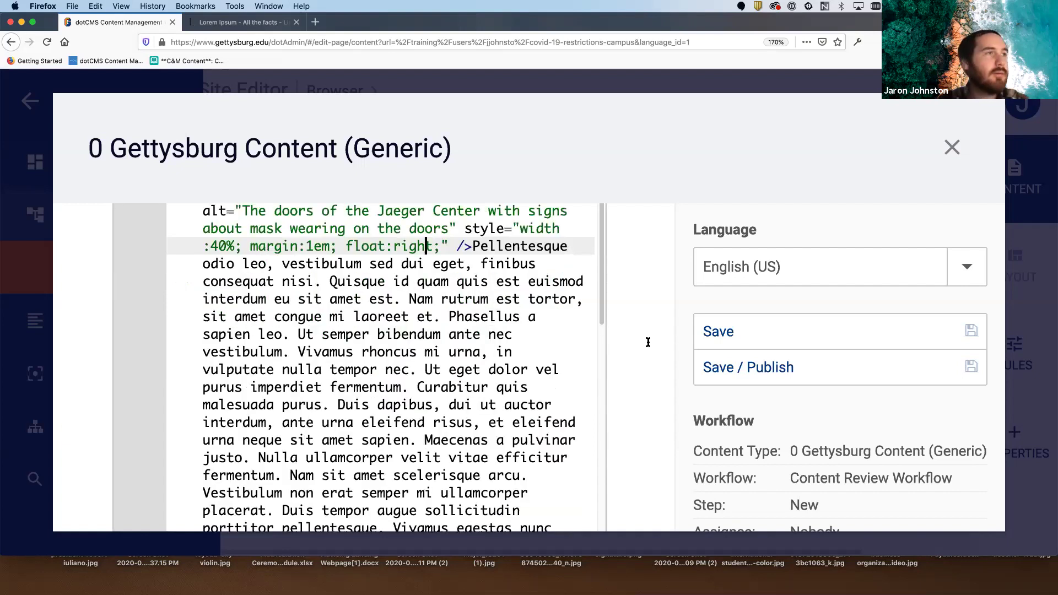
pyautogui.press('super+minus')
pyautogui.press('super+minus')
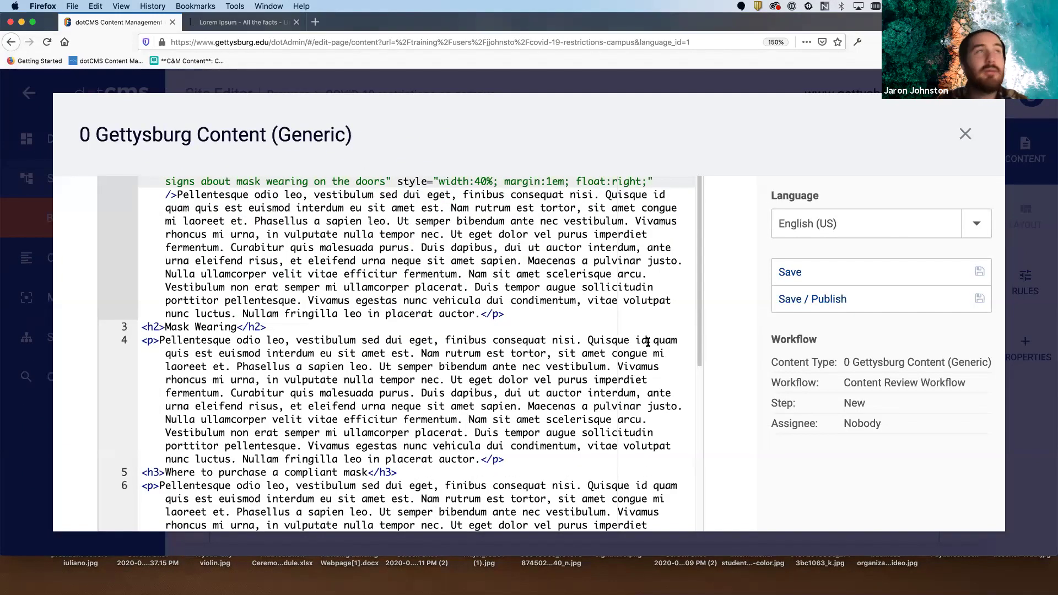
pyautogui.press('super+minus')
pyautogui.press('super+minus')
pyautogui.press('super+minus')
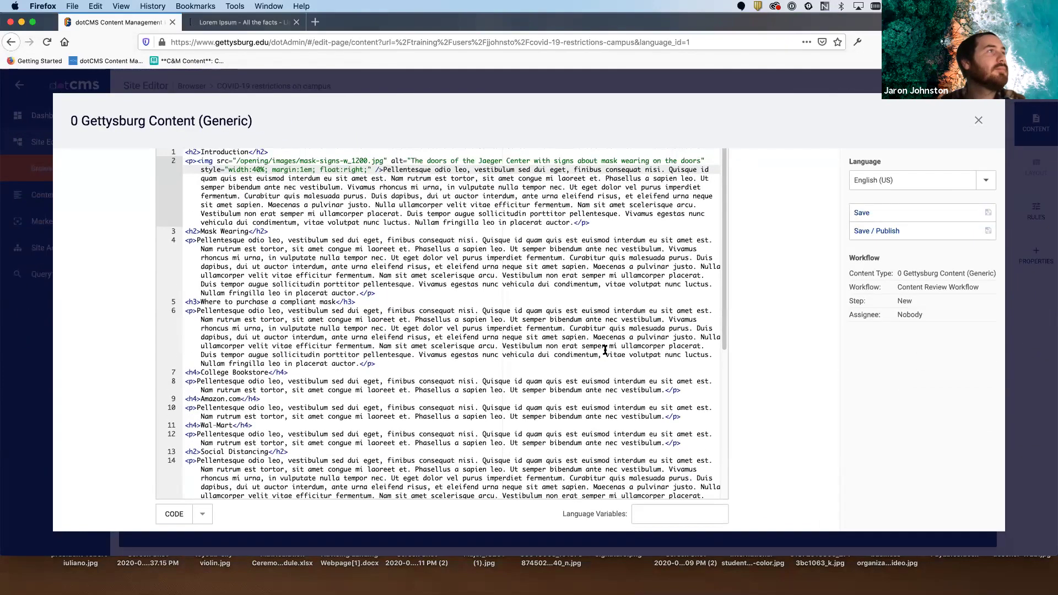
pyautogui.scroll(-5, 384, 398)
pyautogui.scroll(10, 623, 313)
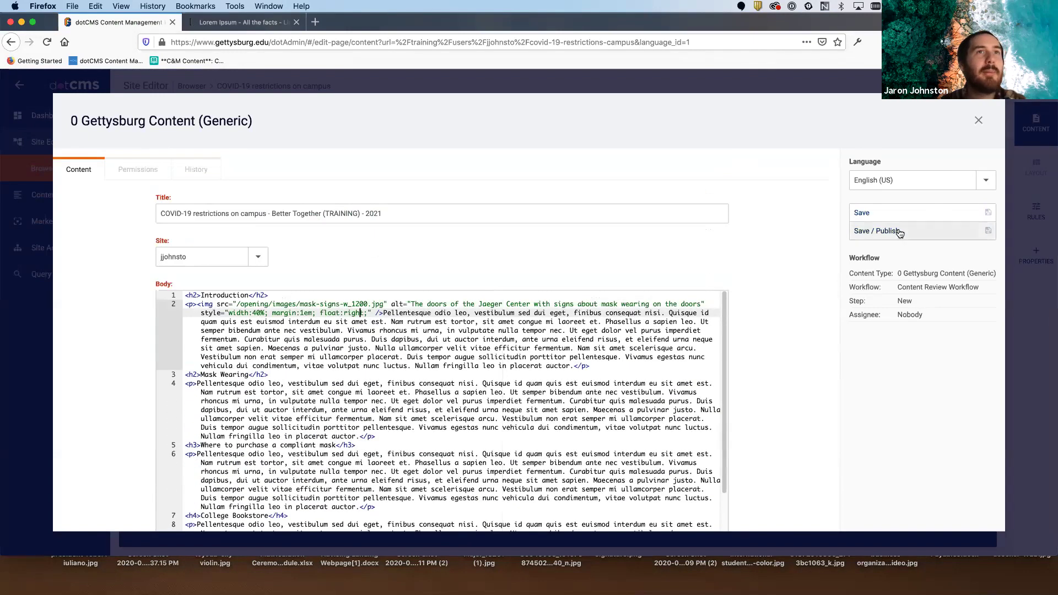
# - Save and publish the content, close the editor, and check the right-floated door photo in the Introduction
pyautogui.click(898, 232)
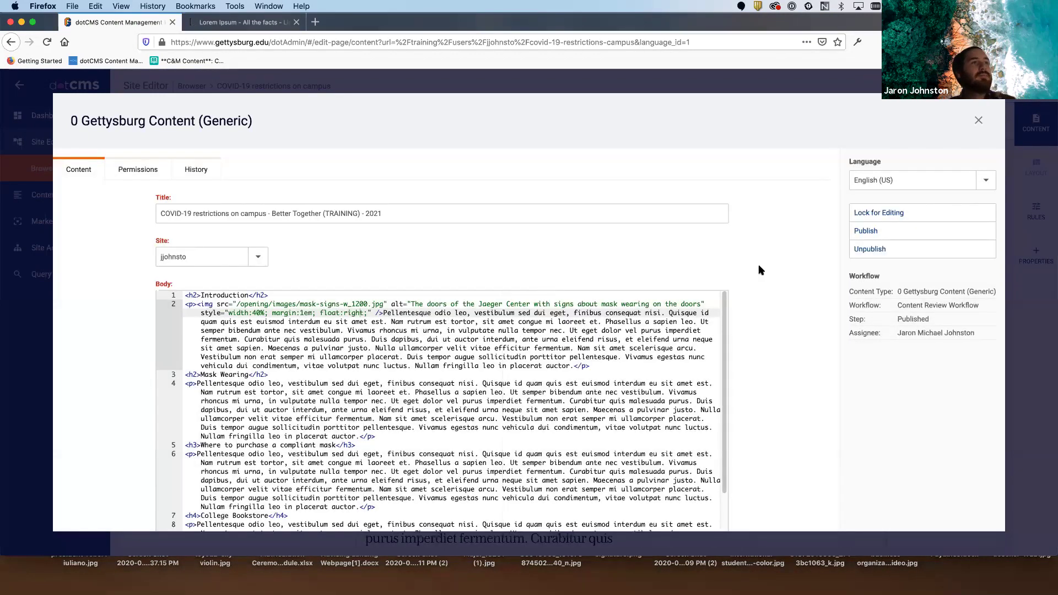
pyautogui.click(978, 122)
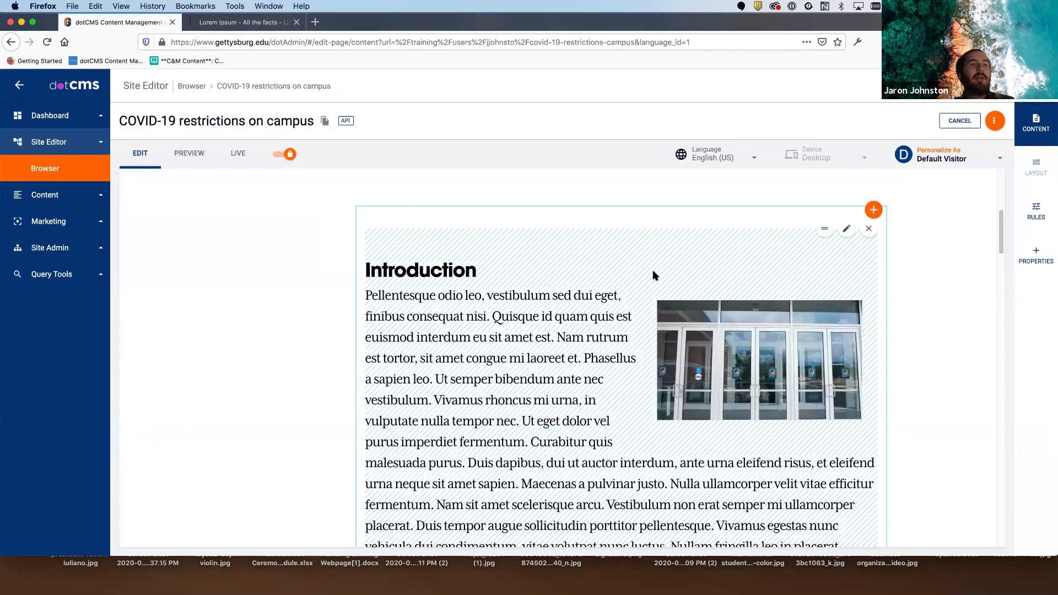
pyautogui.scroll(-3, 883, 290)
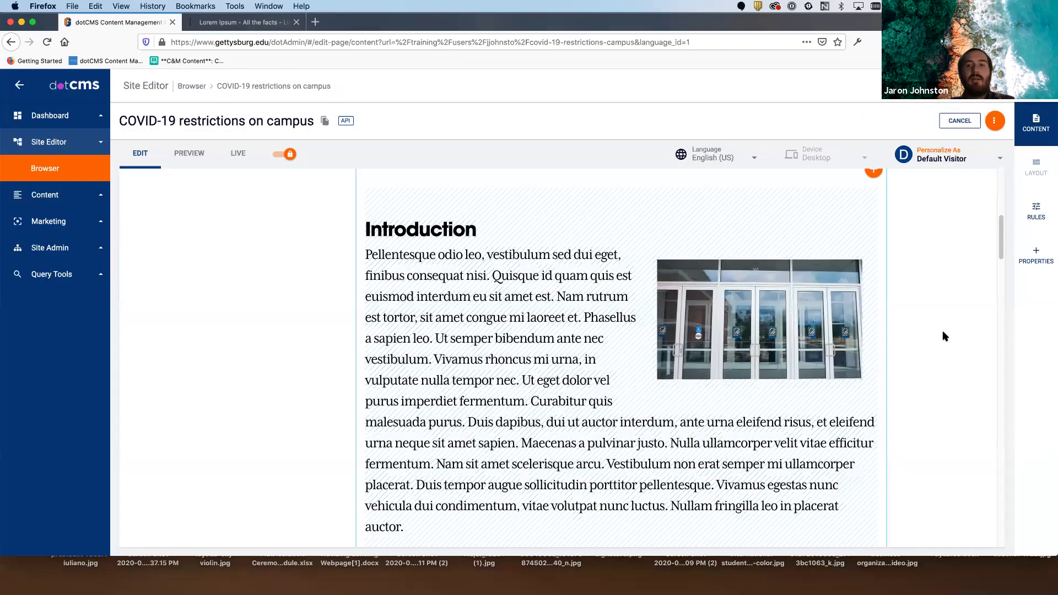
pyautogui.moveTo(468, 245)
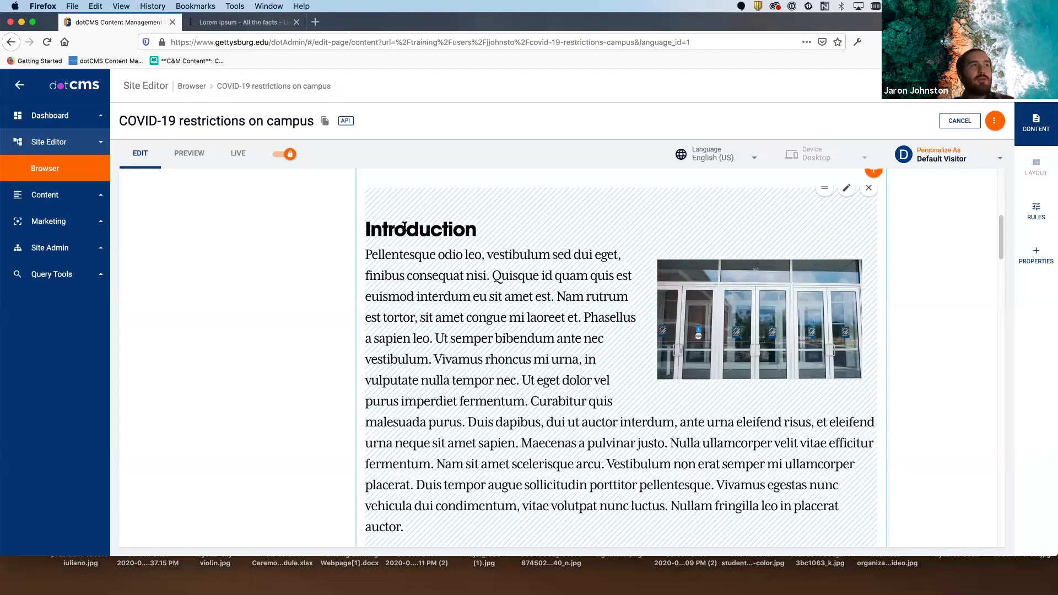
pyautogui.moveTo(365, 255); pyautogui.dragTo(632, 529)
pyautogui.click(635, 530)
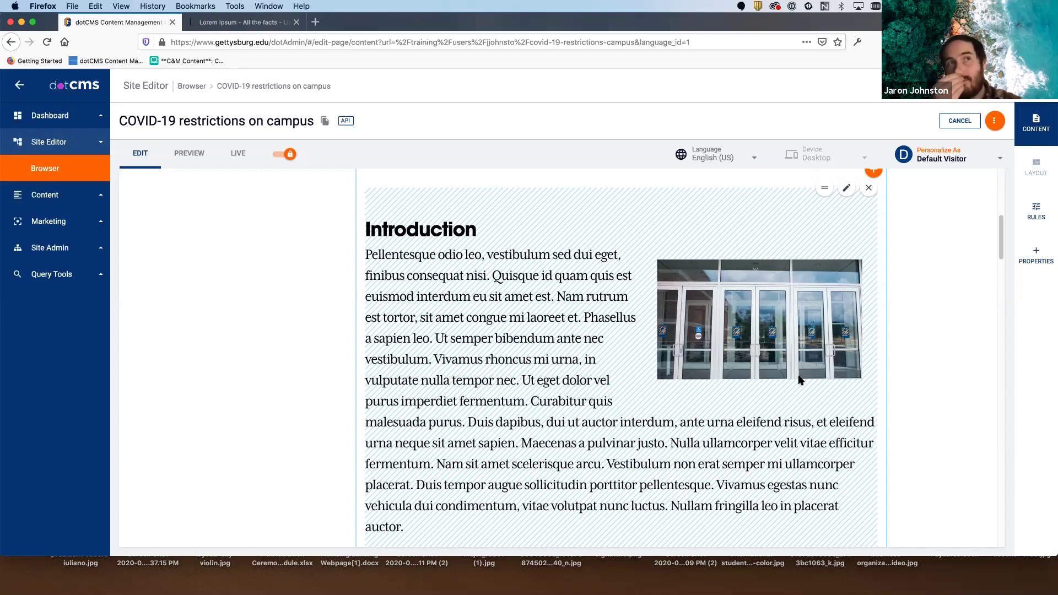
pyautogui.scroll(5, 694, 379)
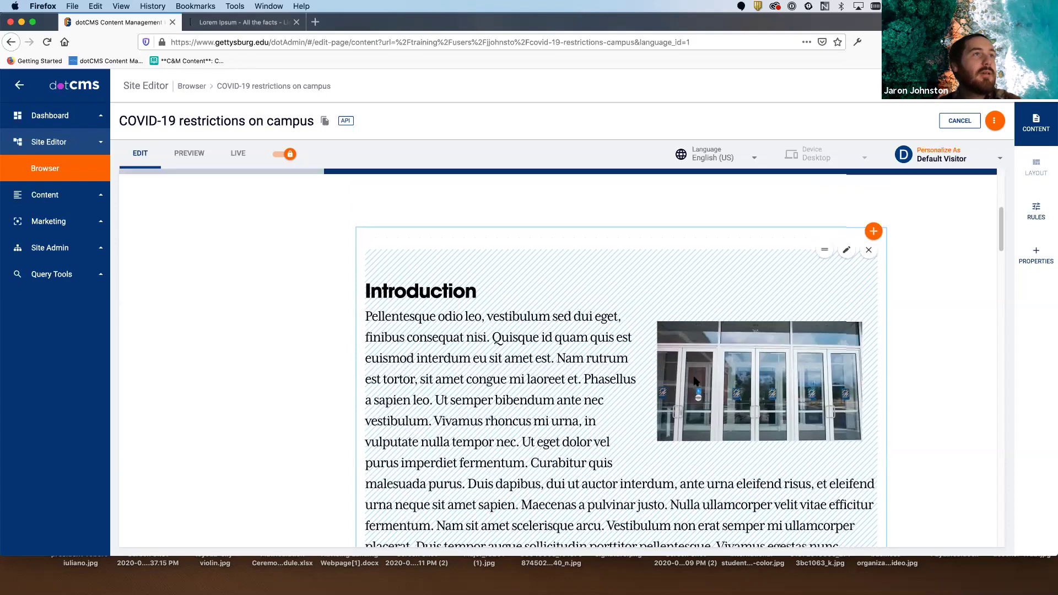
pyautogui.scroll(3, 694, 380)
pyautogui.scroll(-10, 695, 380)
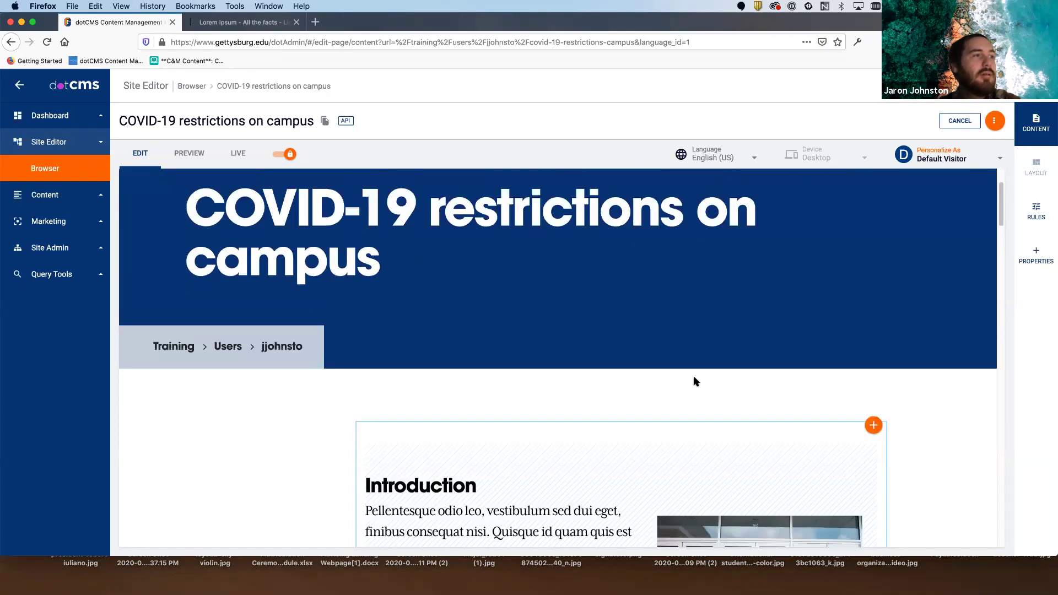
pyautogui.scroll(-12, 695, 380)
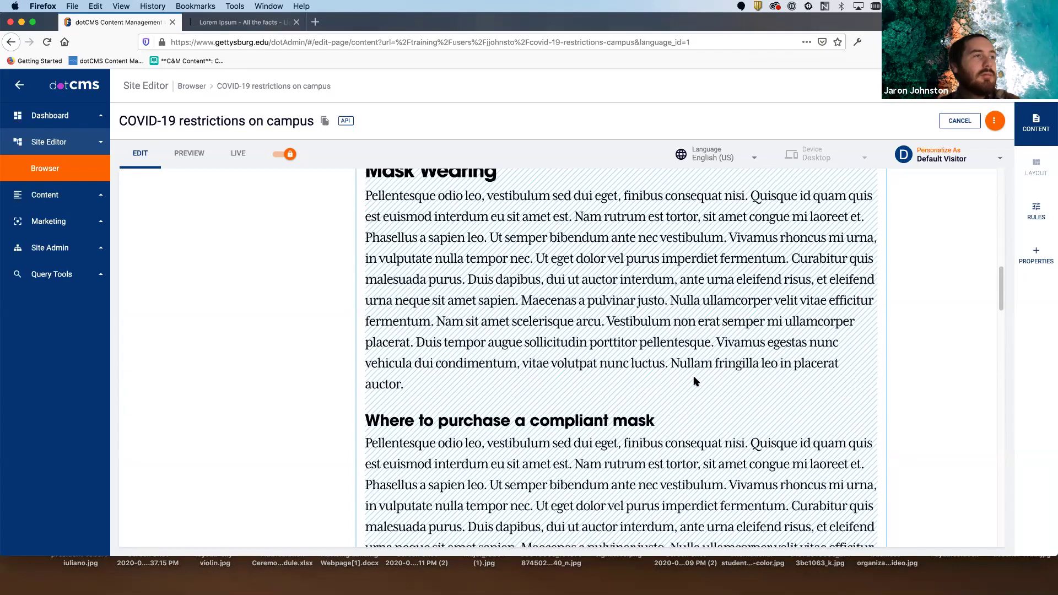
pyautogui.scroll(-12, 694, 378)
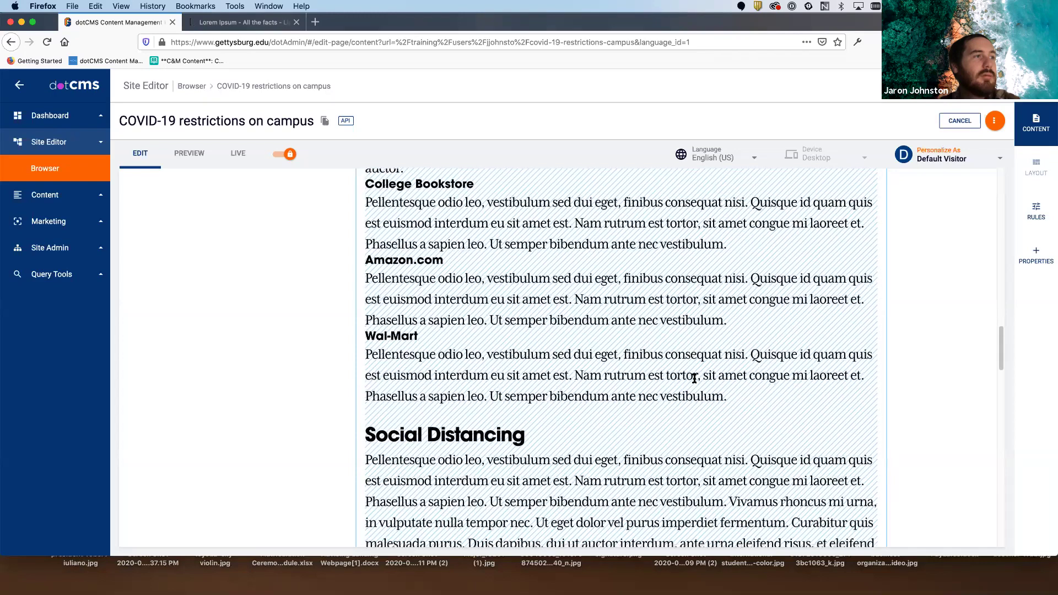
pyautogui.scroll(-12, 694, 379)
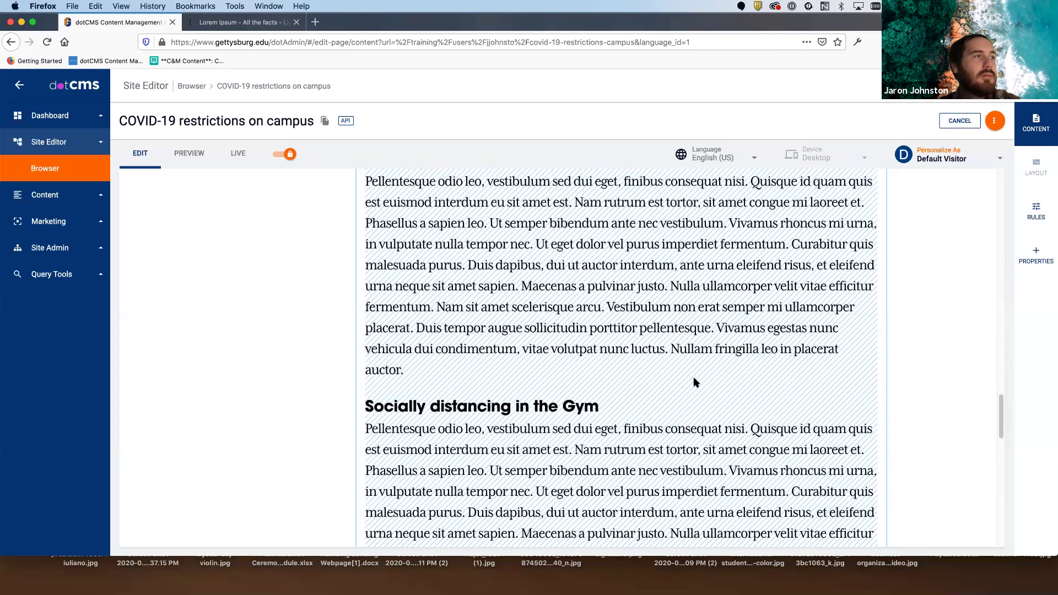
pyautogui.scroll(8, 692, 378)
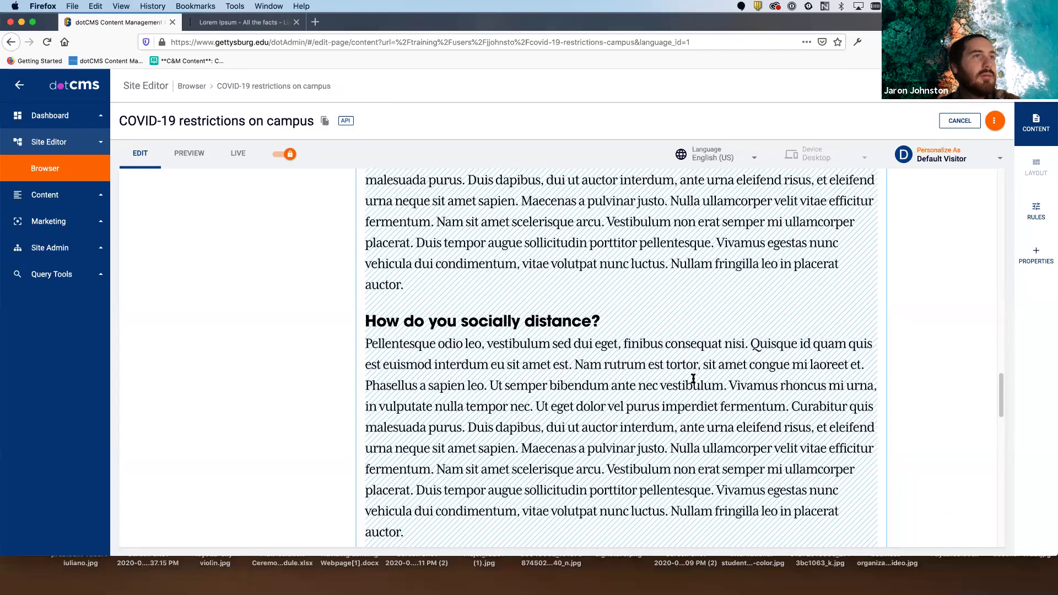
pyautogui.scroll(2, 698, 381)
pyautogui.scroll(8, 699, 381)
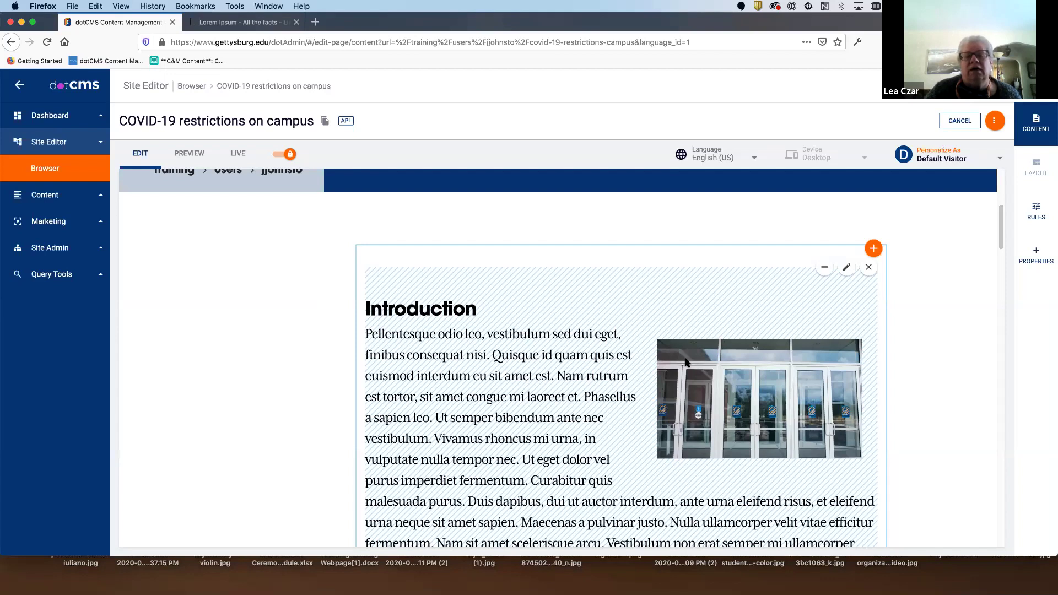
pyautogui.scroll(2, 686, 362)
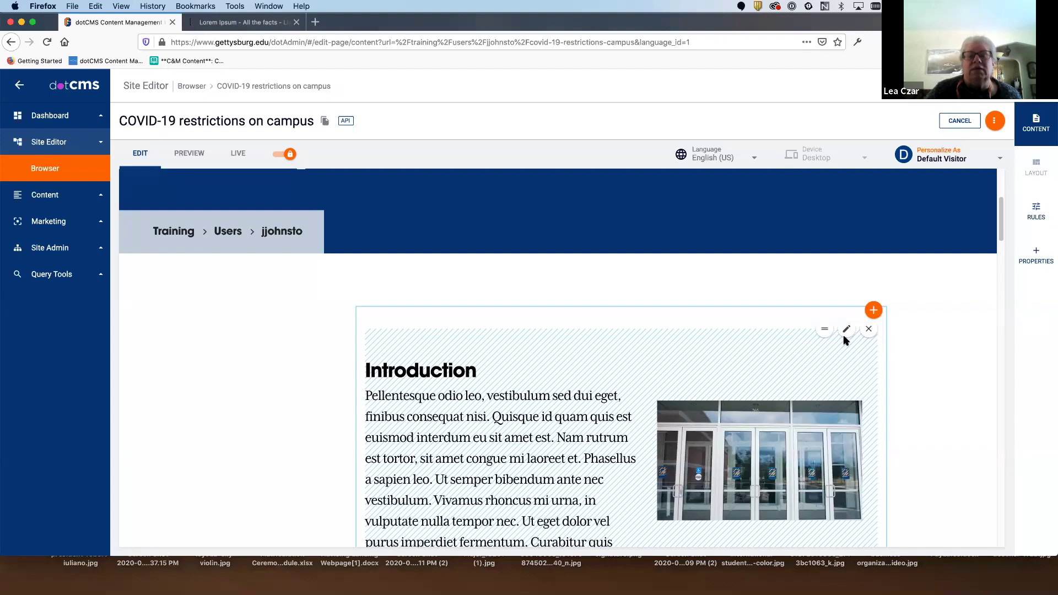
pyautogui.moveTo(825, 331); pyautogui.dragTo(821, 300)
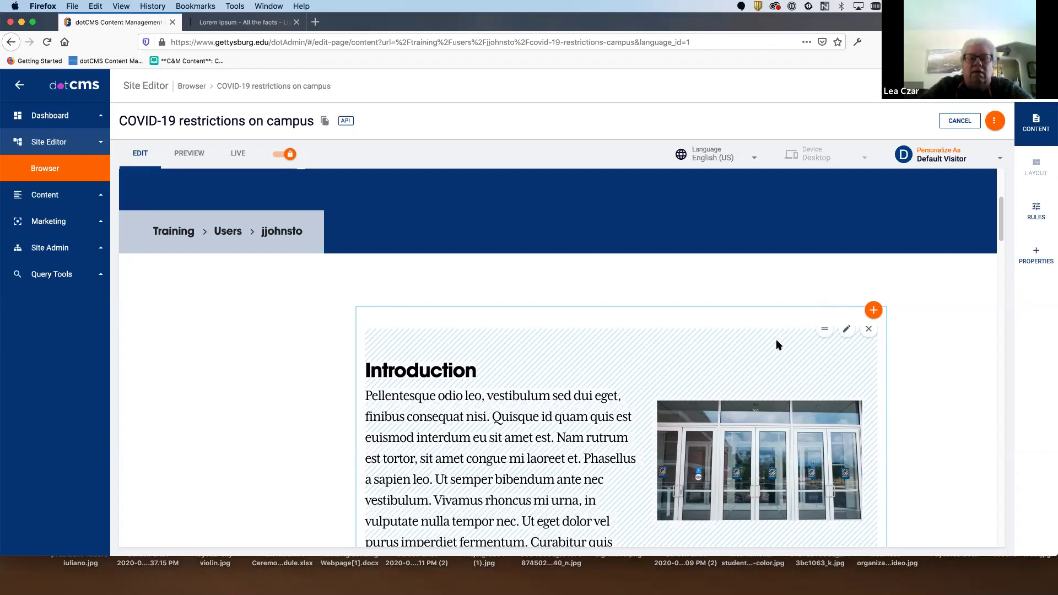
pyautogui.click(846, 331)
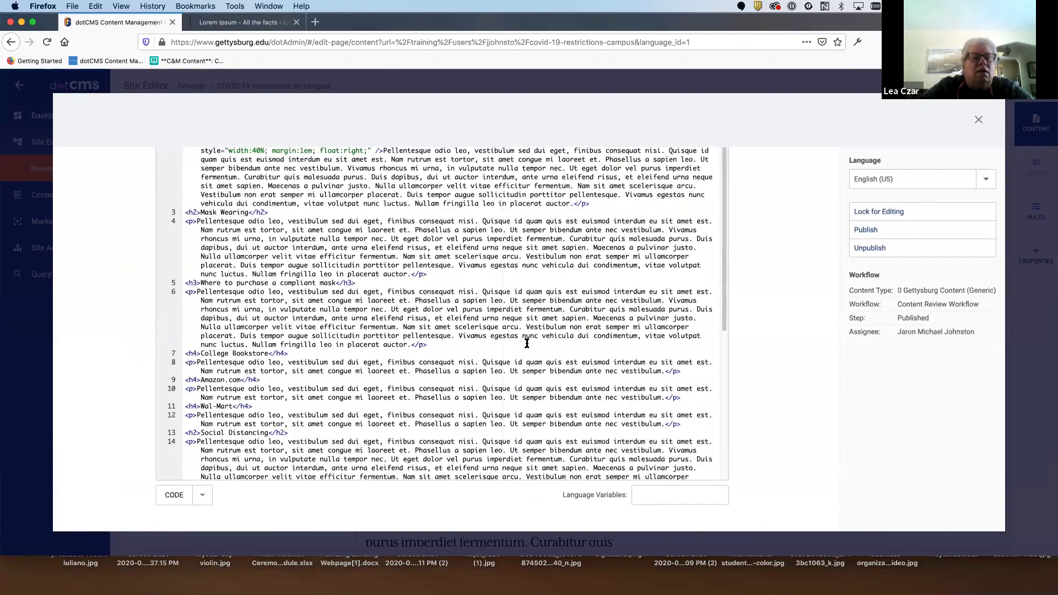
pyautogui.press('Escape')
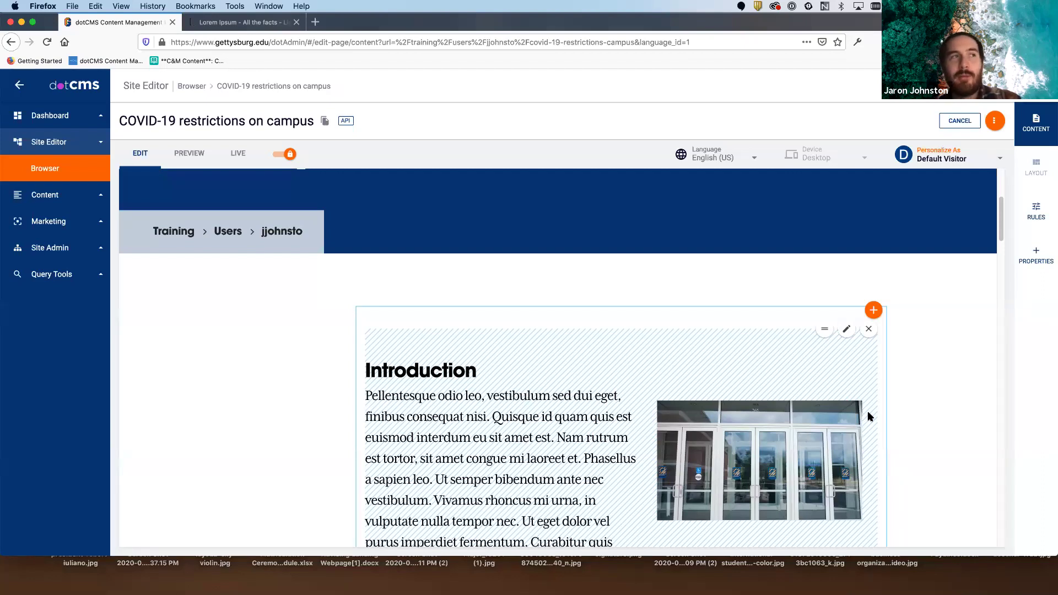
pyautogui.scroll(4, 697, 352)
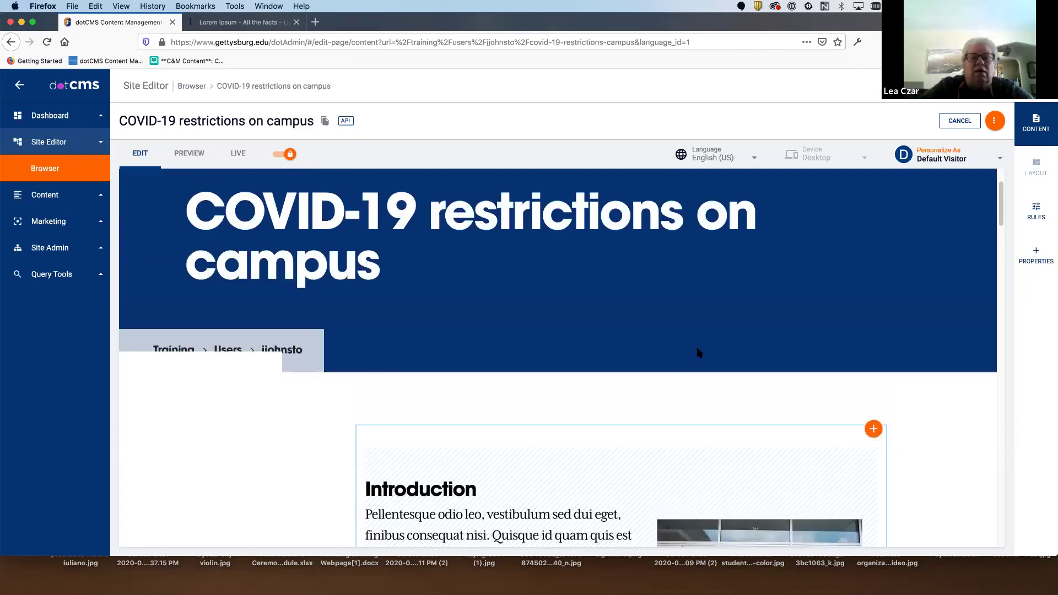
pyautogui.scroll(-3, 697, 352)
pyautogui.scroll(-10, 697, 353)
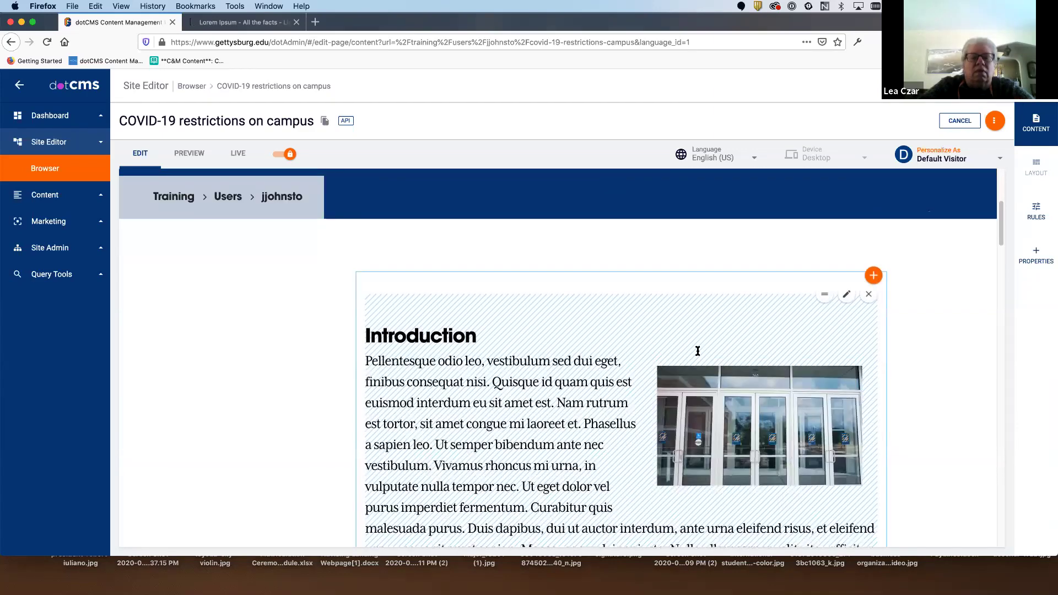
pyautogui.scroll(-10, 696, 351)
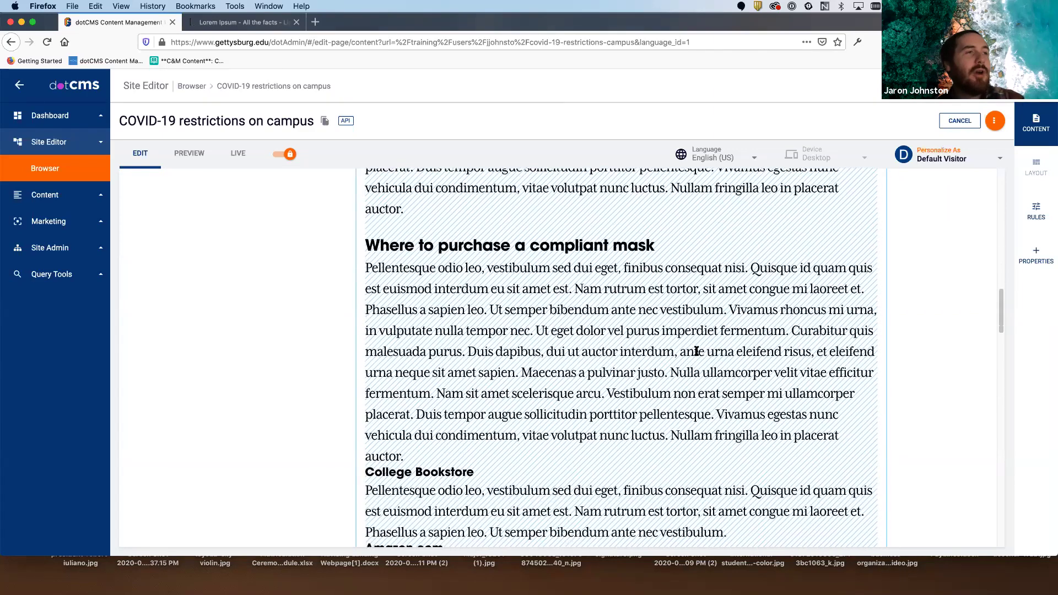
pyautogui.scroll(-3, 698, 354)
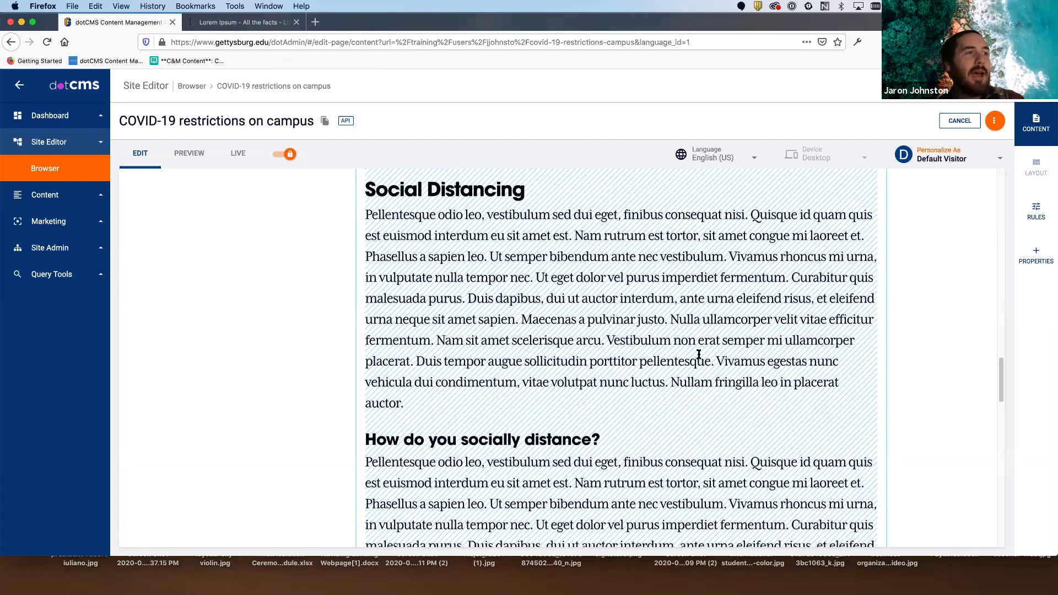
pyautogui.scroll(8, 698, 354)
pyautogui.scroll(10, 698, 353)
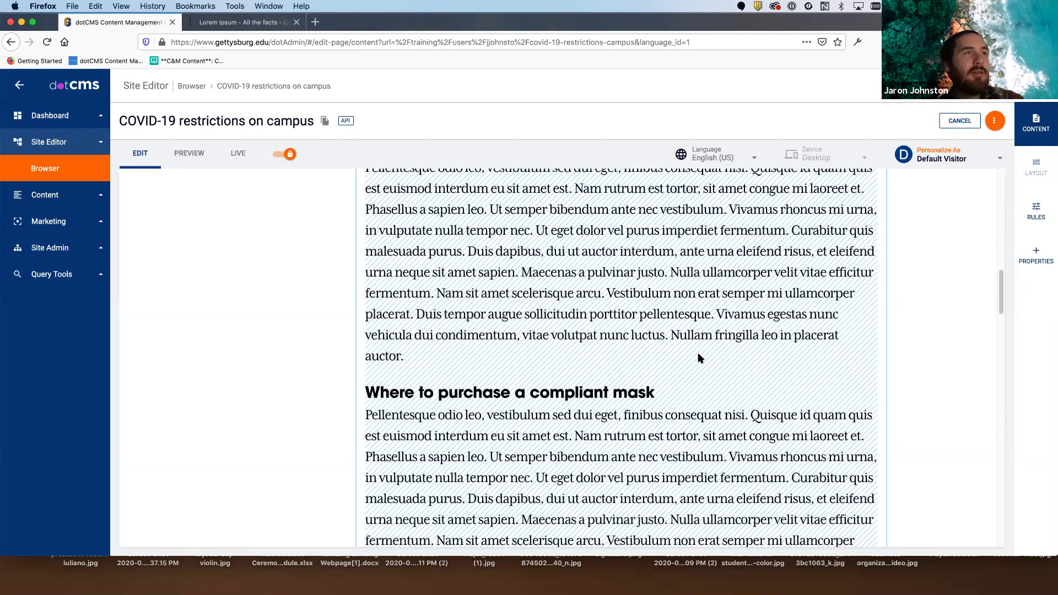
pyautogui.scroll(2, 768, 328)
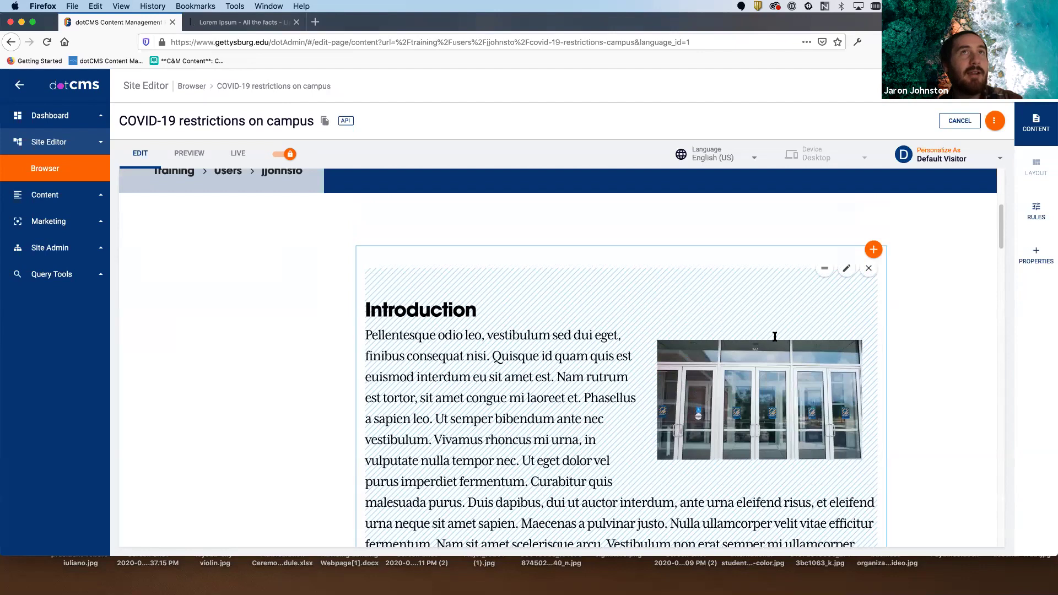
# - Open the Introduction content editor, then close it without changes
pyautogui.click(845, 270)
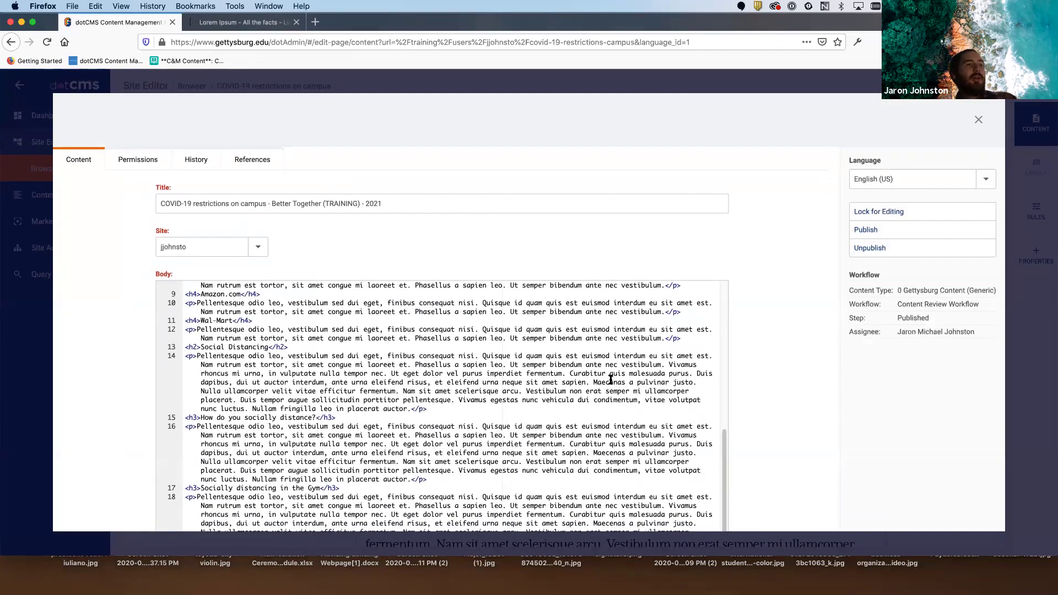
pyautogui.scroll(10, 610, 380)
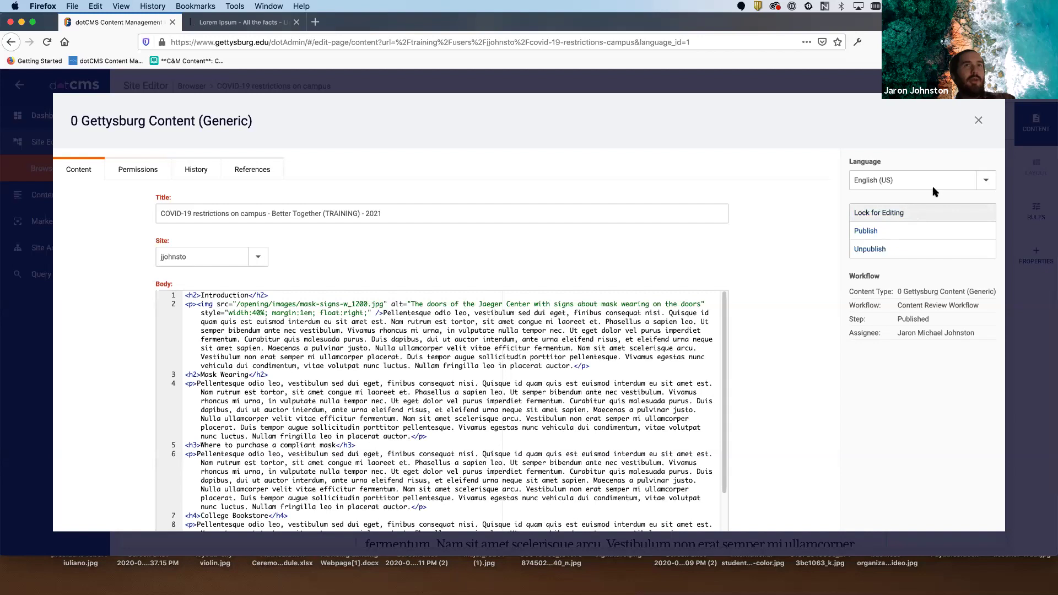
pyautogui.click(977, 121)
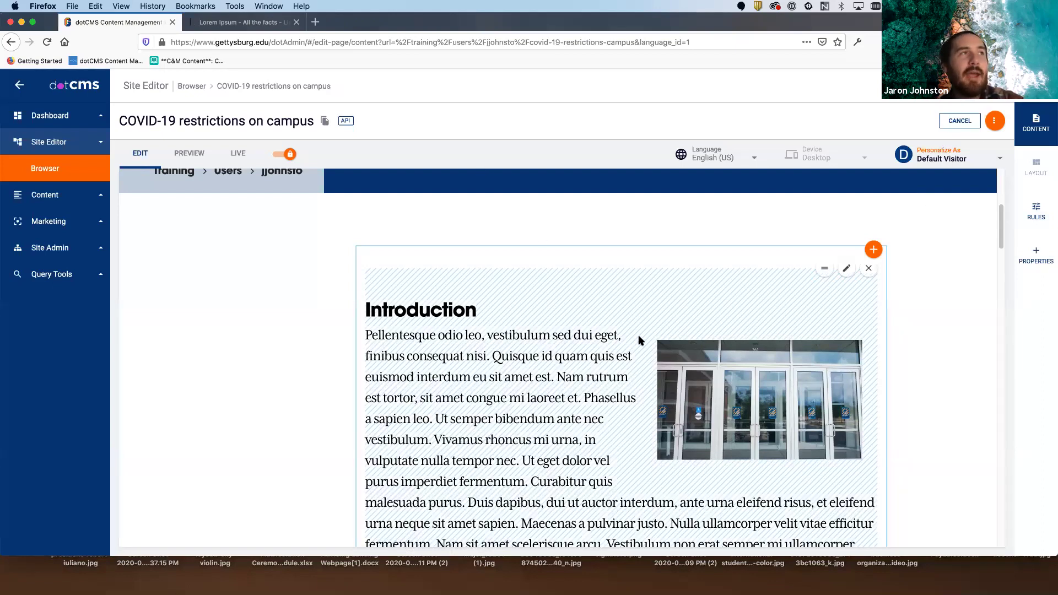
pyautogui.scroll(5, 639, 340)
pyautogui.scroll(-6, 639, 340)
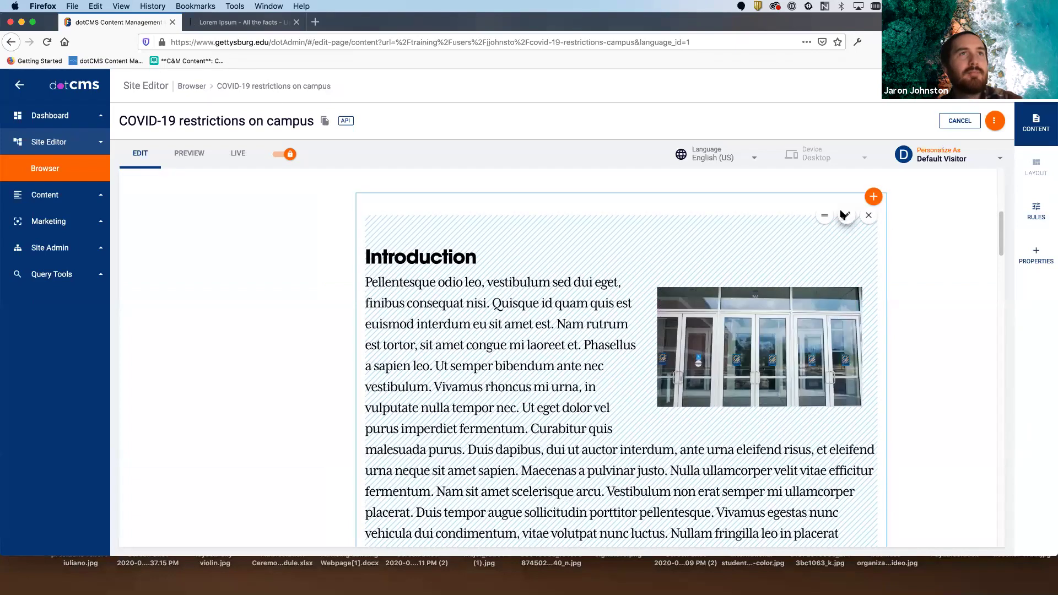
# - Reopen the Introduction content, lock it, save and publish, then close the editor
pyautogui.click(843, 218)
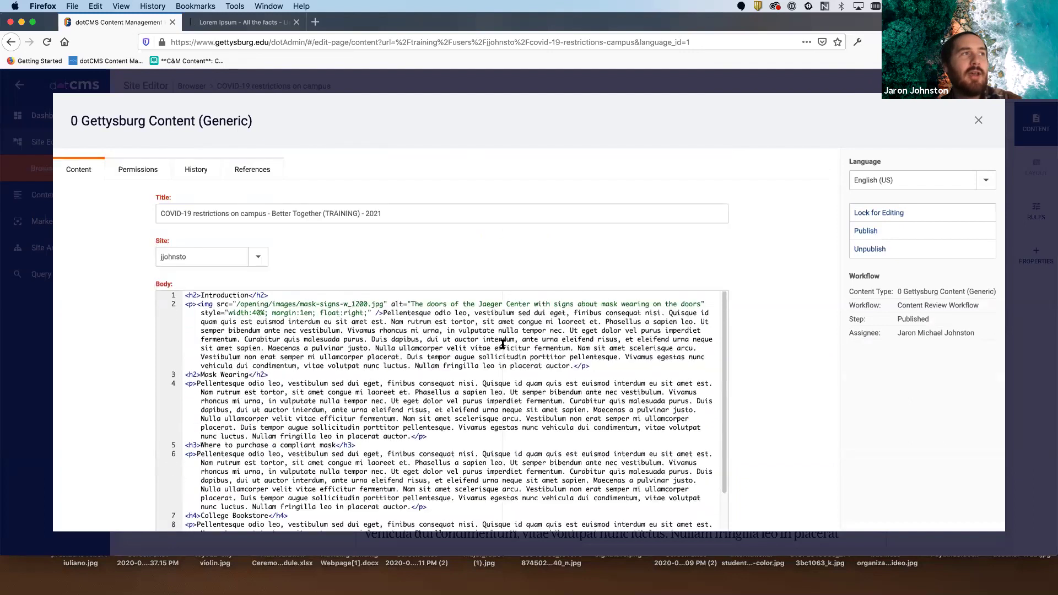
pyautogui.click(877, 212)
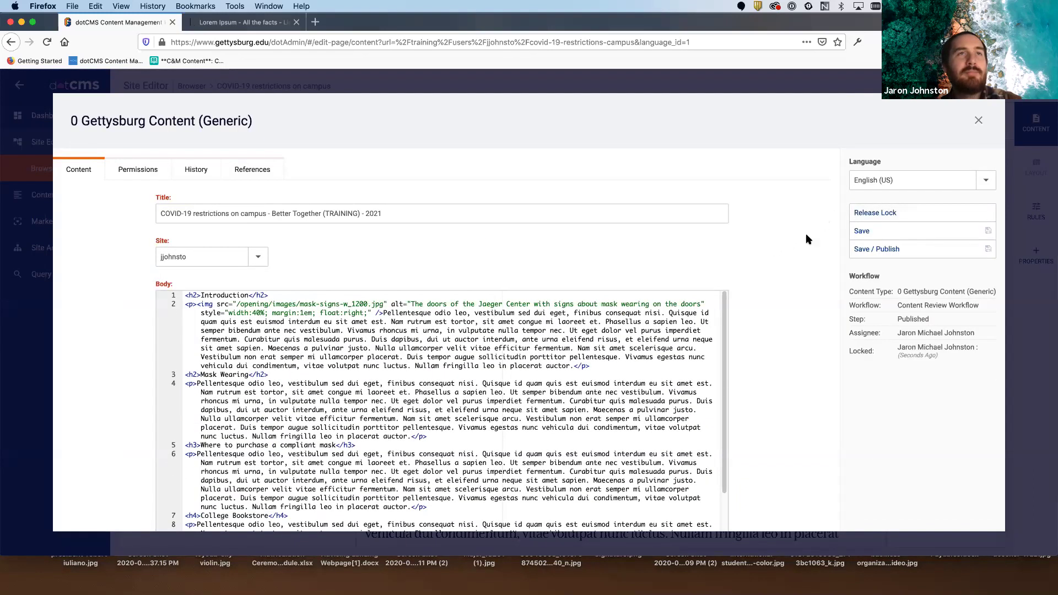
pyautogui.click(885, 251)
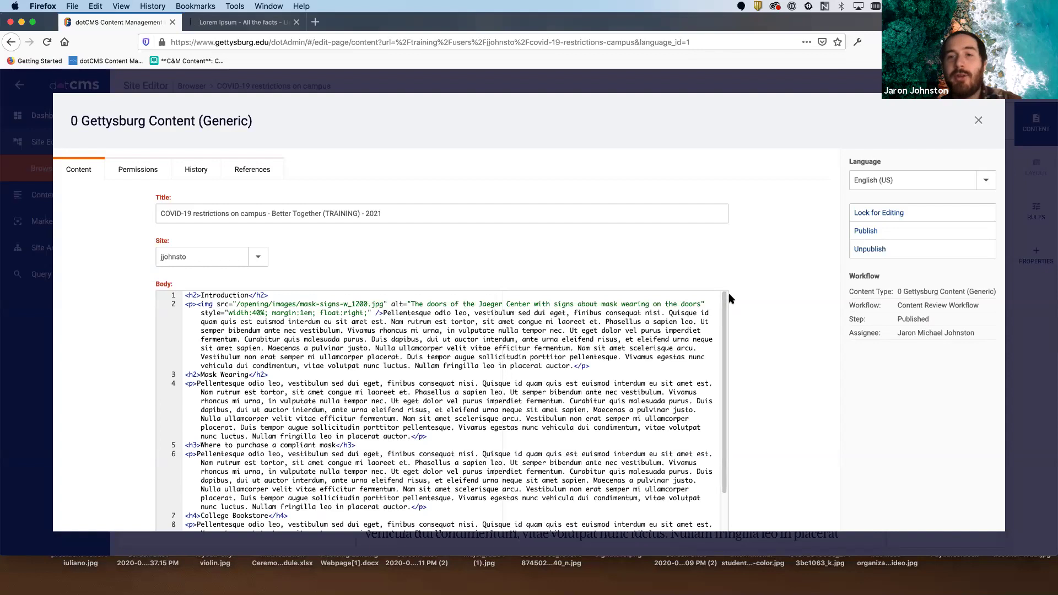
pyautogui.click(977, 121)
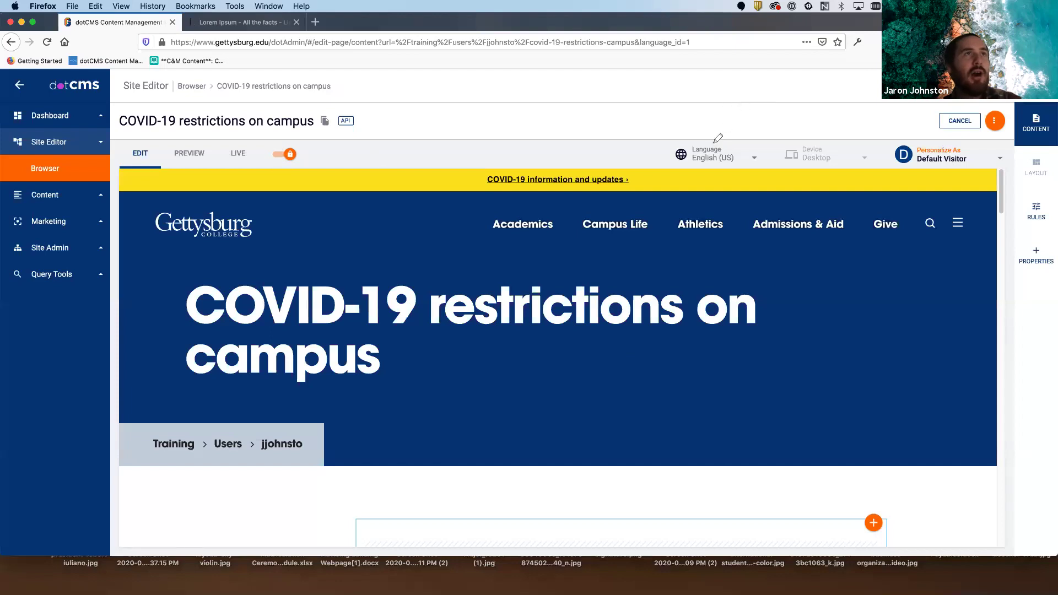
# - Release the lock on the 'COVID-19 restrictions on campus' page and view it in PREVIEW mode
pyautogui.moveTo(243, 155)
pyautogui.mouseDown()
pyautogui.moveTo(275, 185)
pyautogui.moveTo(245, 140)
pyautogui.mouseUp()
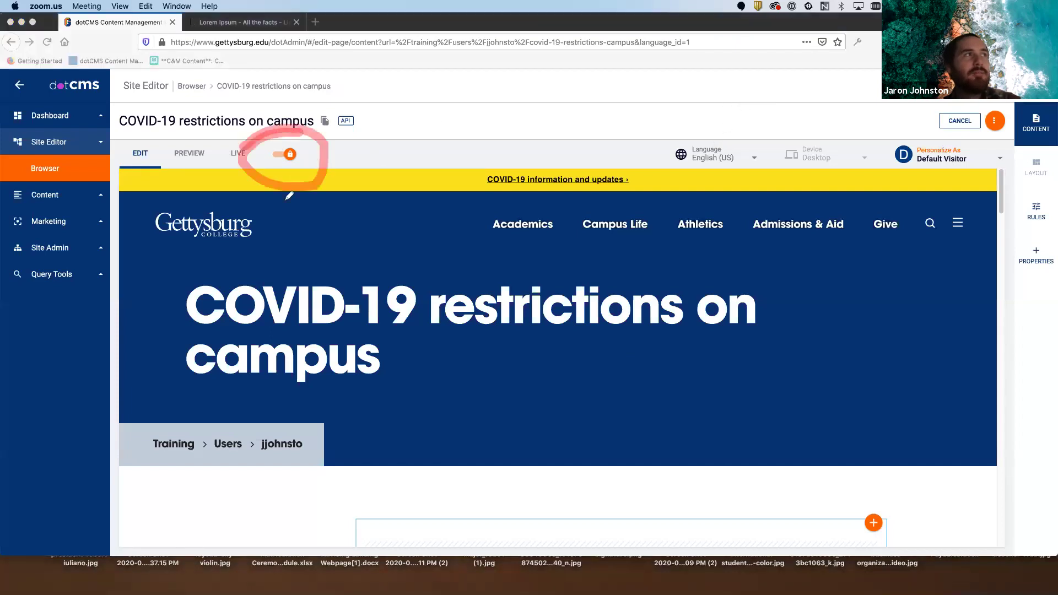
pyautogui.click(290, 157)
pyautogui.click(289, 156)
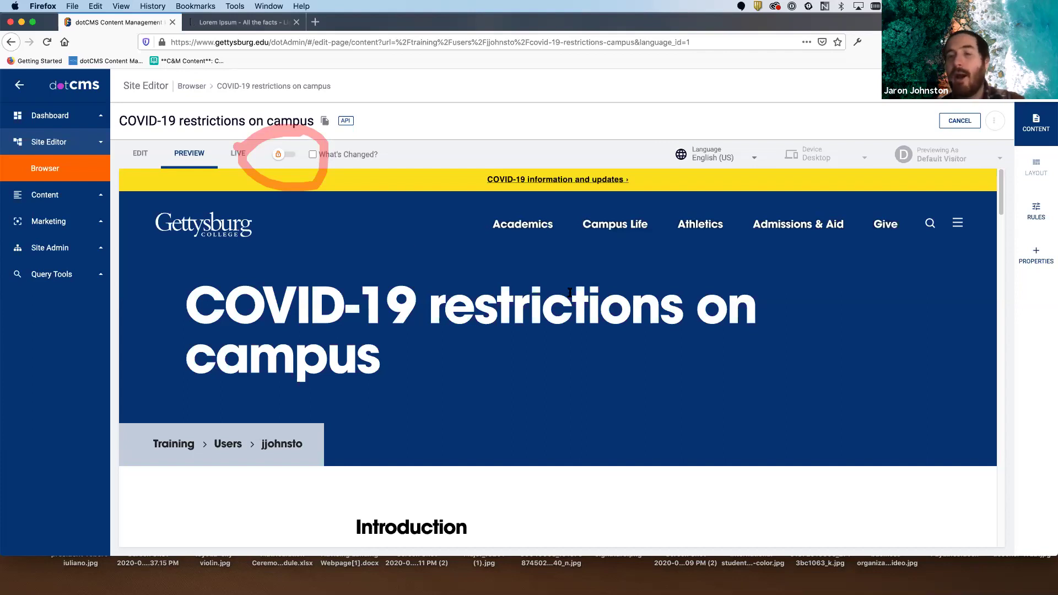
pyautogui.rightClick(939, 124)
pyautogui.click(970, 122)
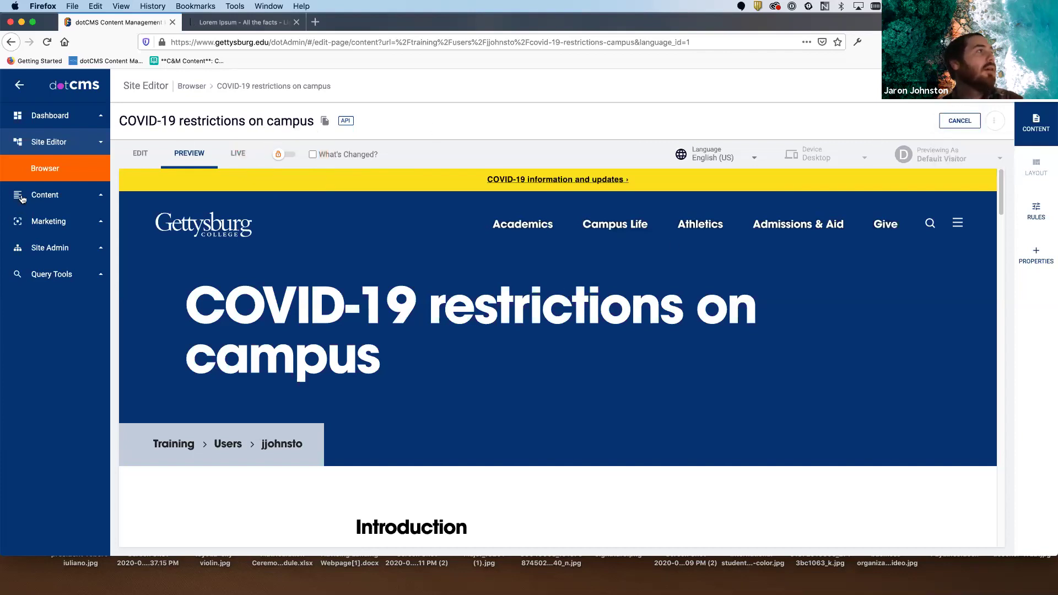
# - In the Site Browser, open the training images folder and start adding a new Image or File
pyautogui.click(47, 168)
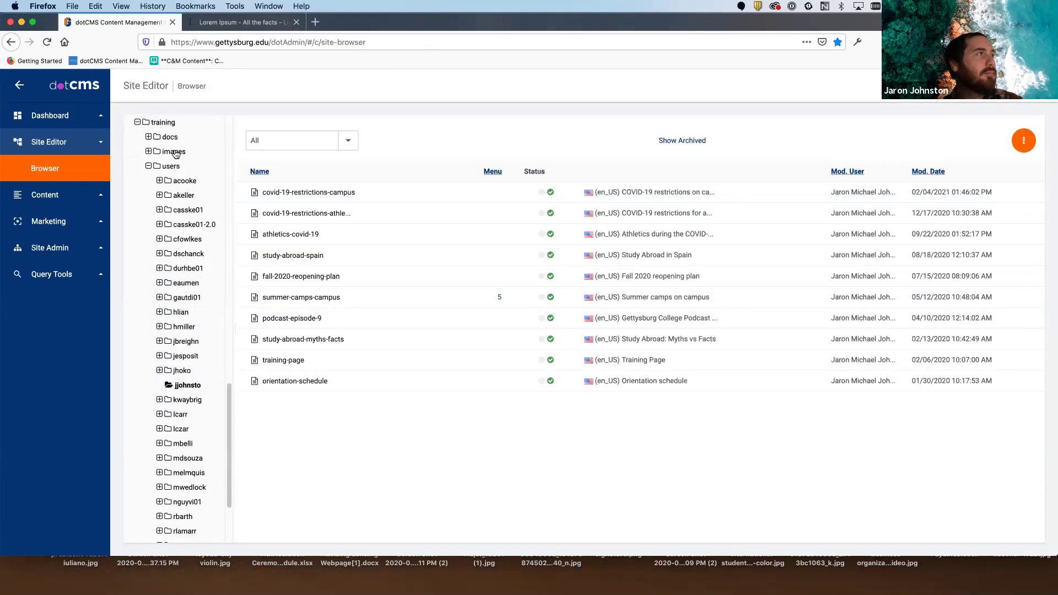
pyautogui.click(175, 152)
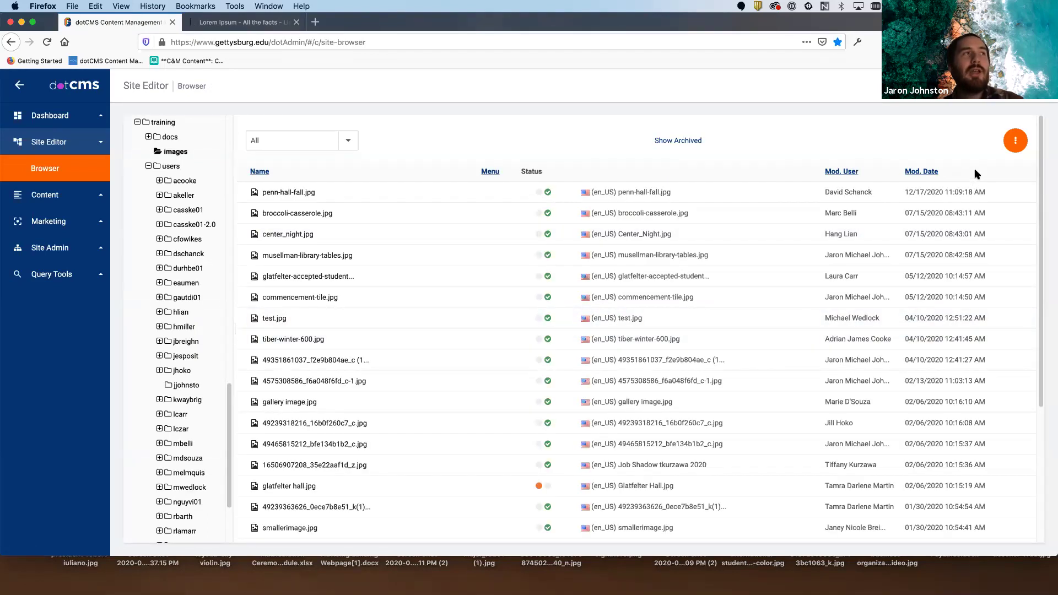
pyautogui.click(1015, 144)
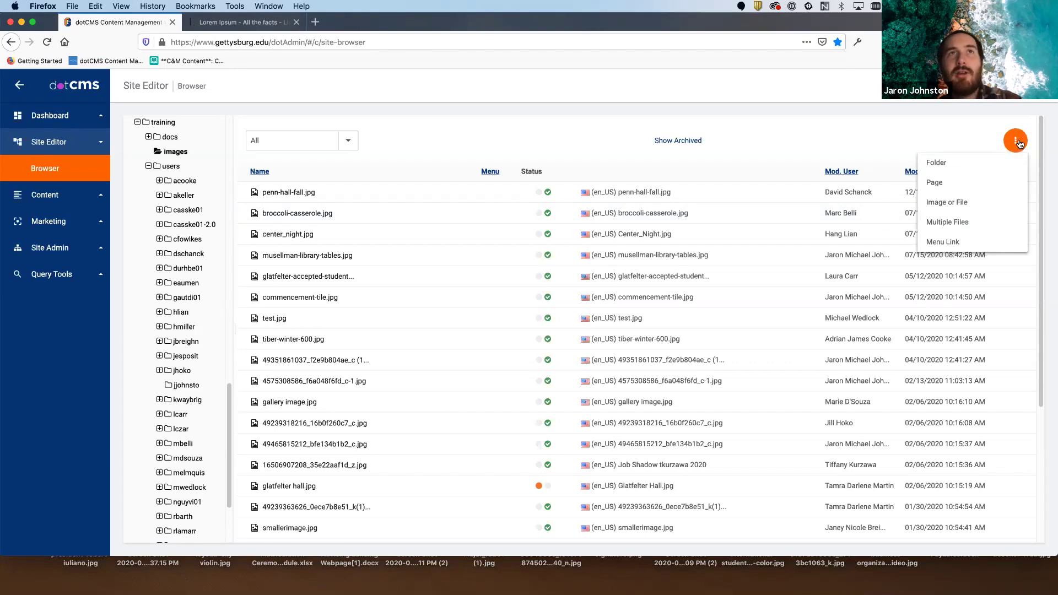
pyautogui.click(958, 204)
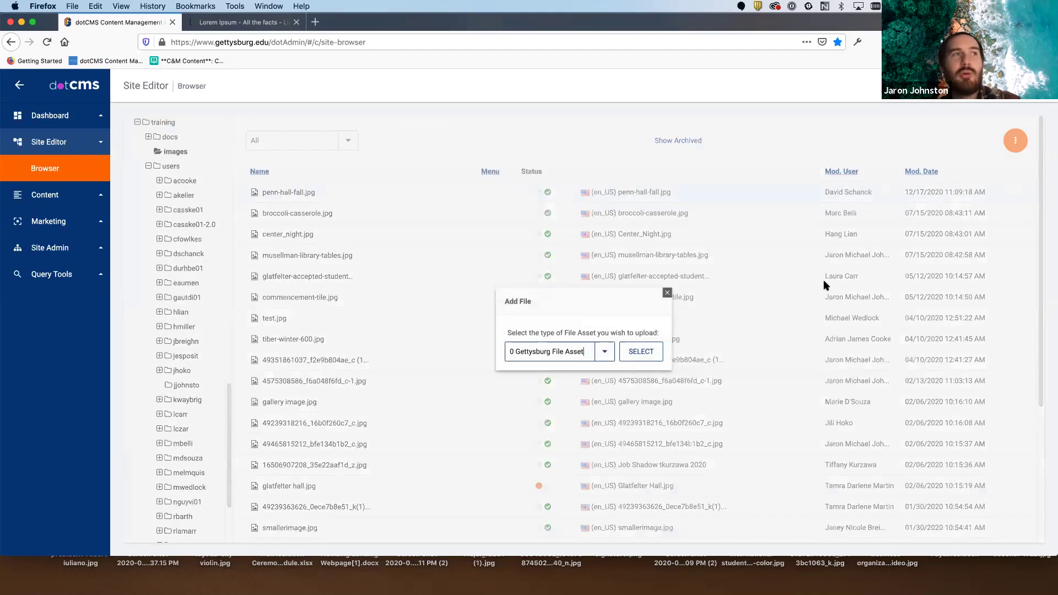
# - Upload the 1200px outdoor portrait JPG as a new File Asset and Save / Publish it
pyautogui.click(638, 353)
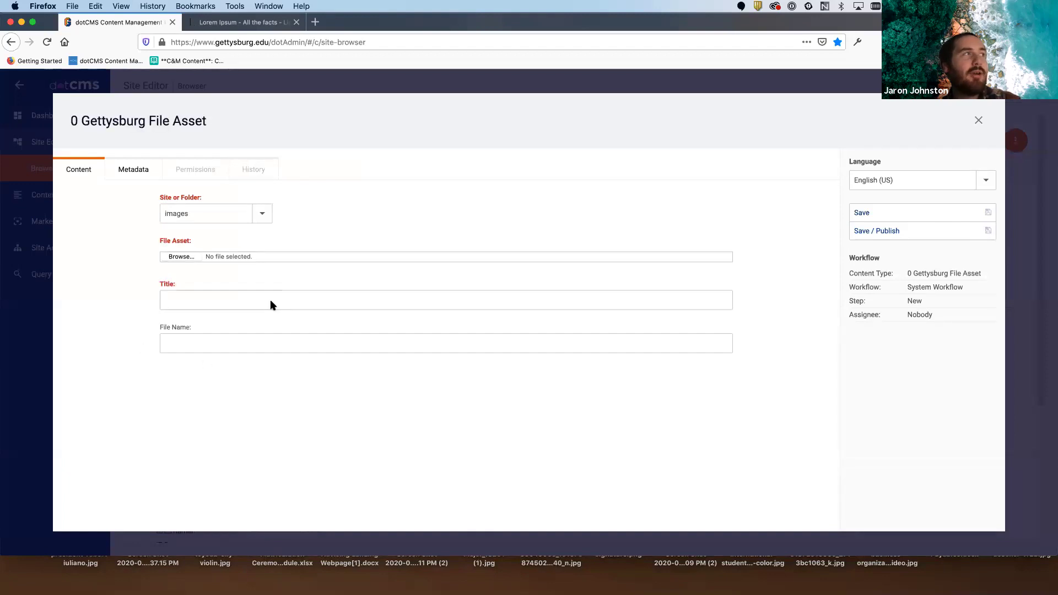
pyautogui.click(180, 257)
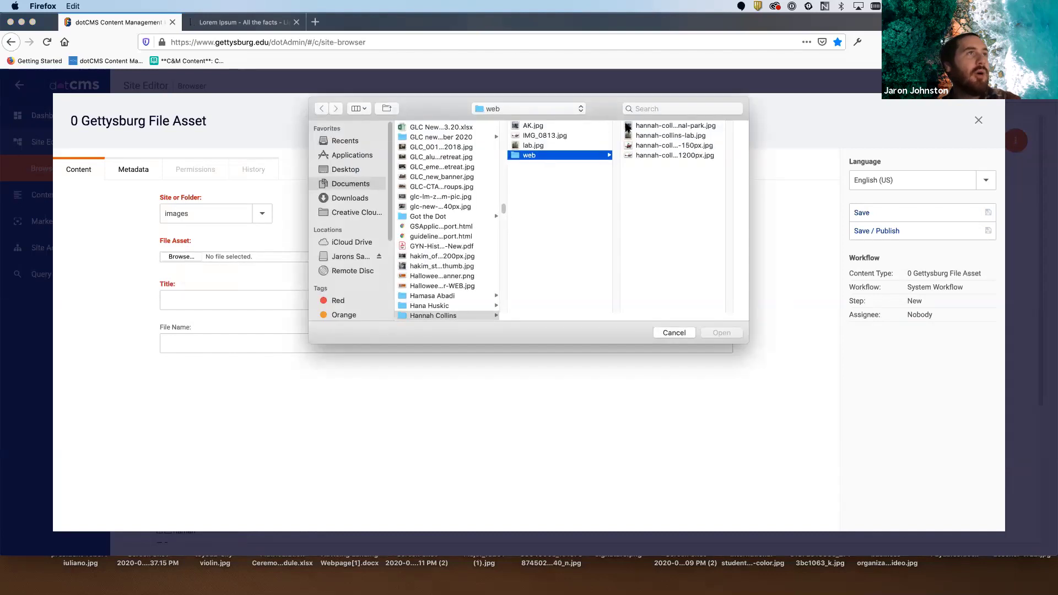
pyautogui.click(663, 146)
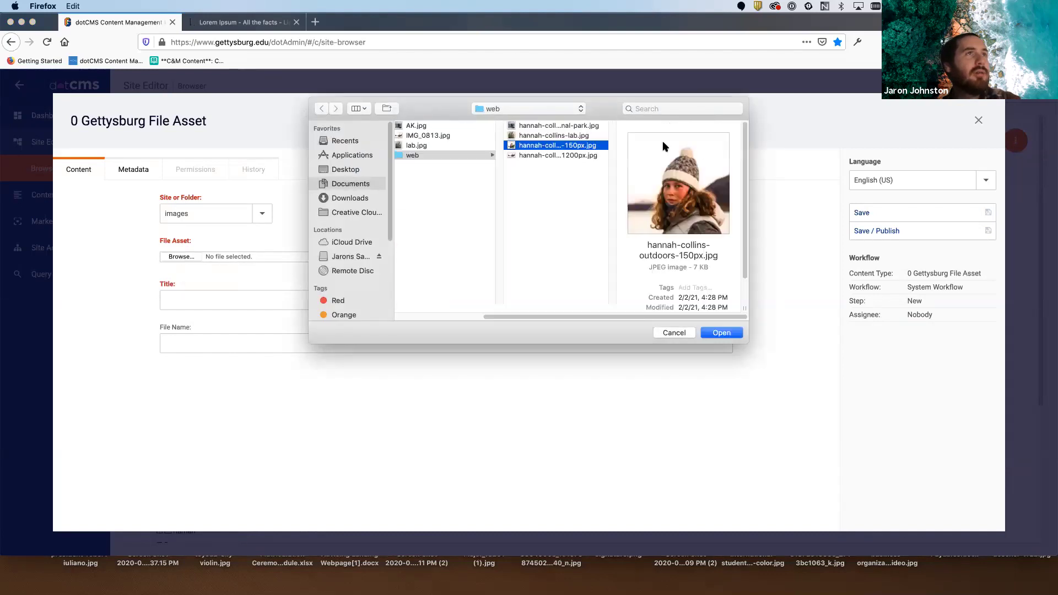
pyautogui.click(571, 157)
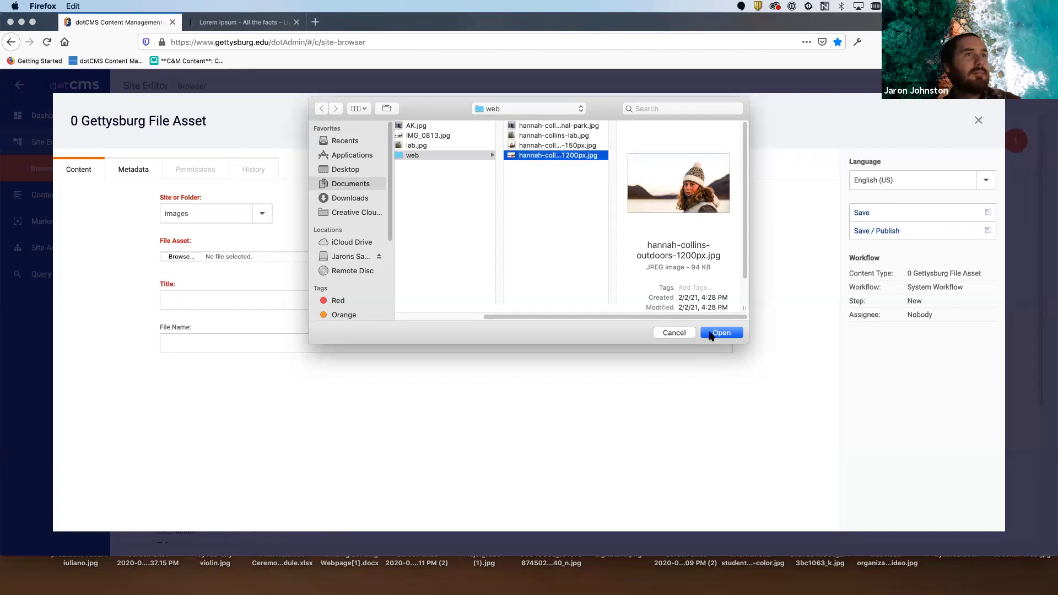
pyautogui.press('Return')
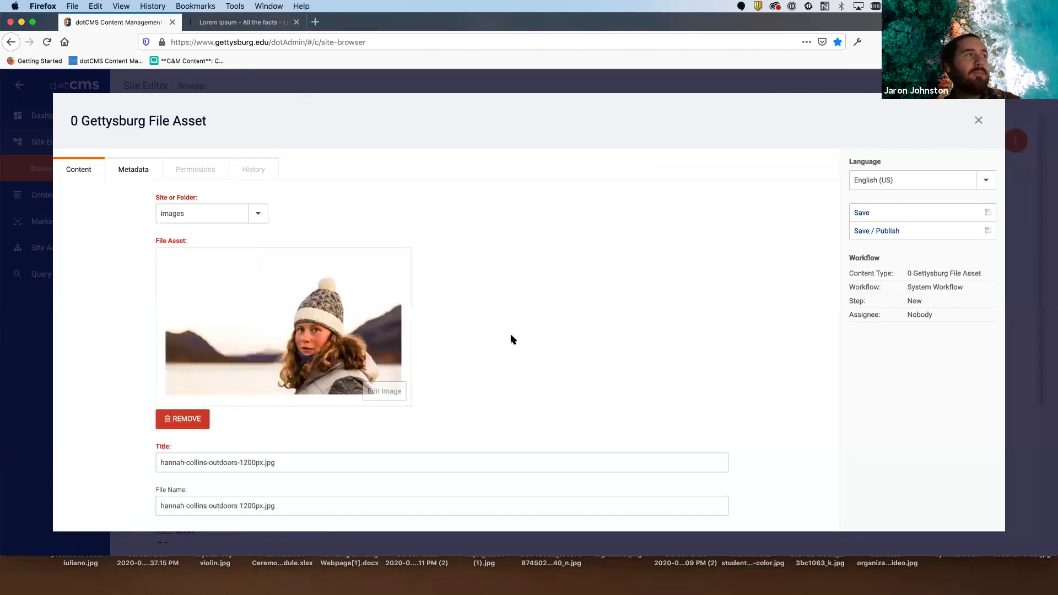
pyautogui.scroll(-1, 509, 325)
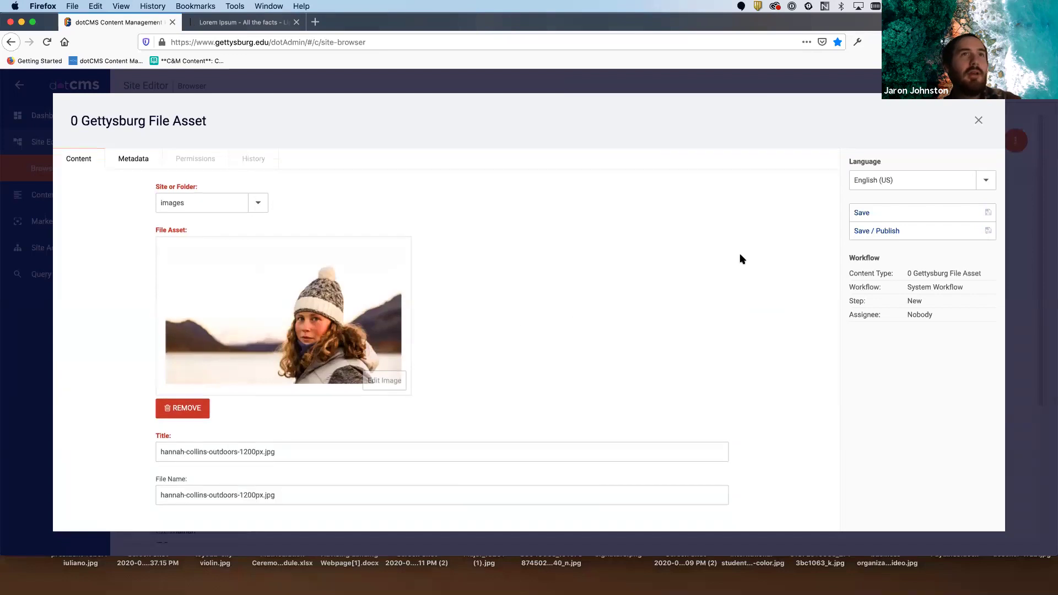
pyautogui.click(886, 229)
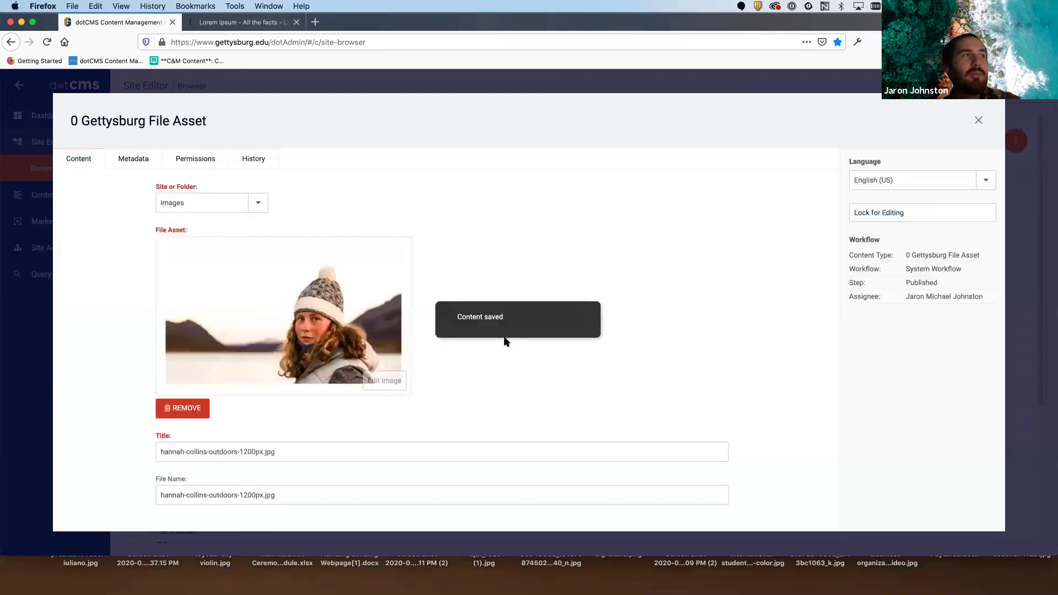
pyautogui.click(978, 121)
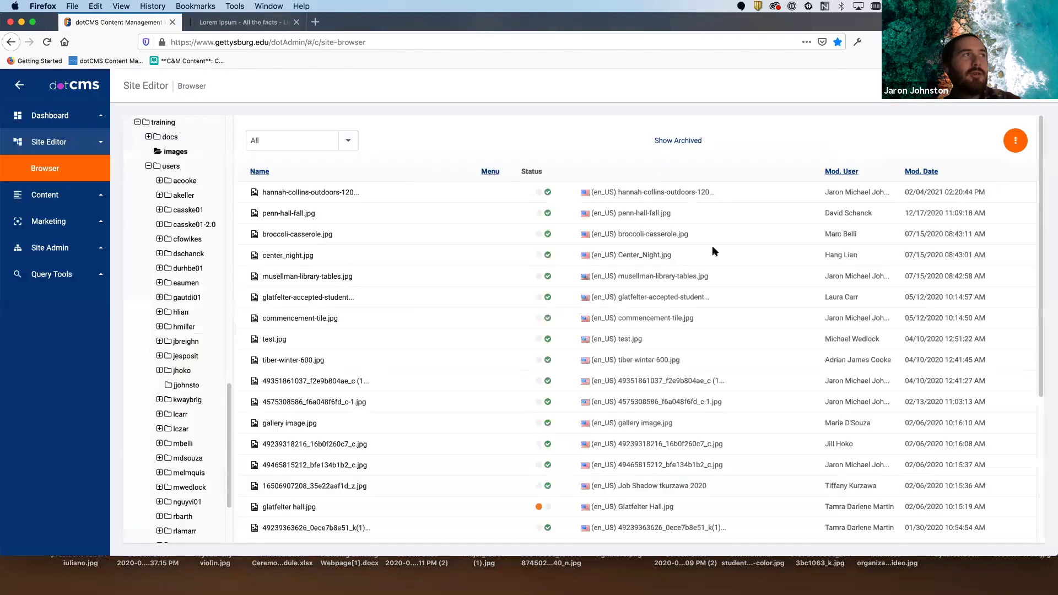
pyautogui.click(313, 191)
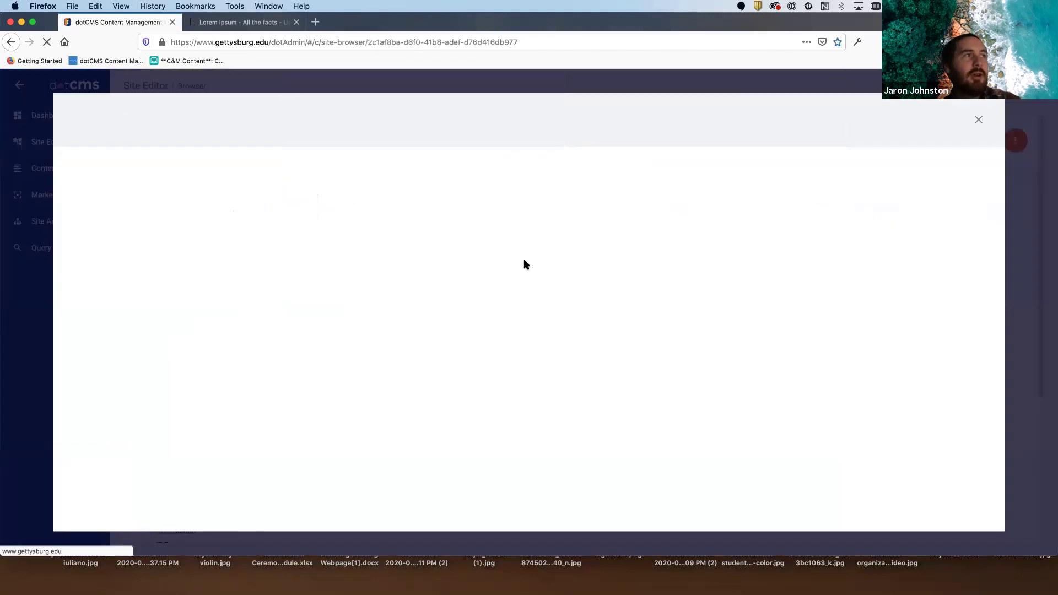
pyautogui.scroll(-1, 523, 259)
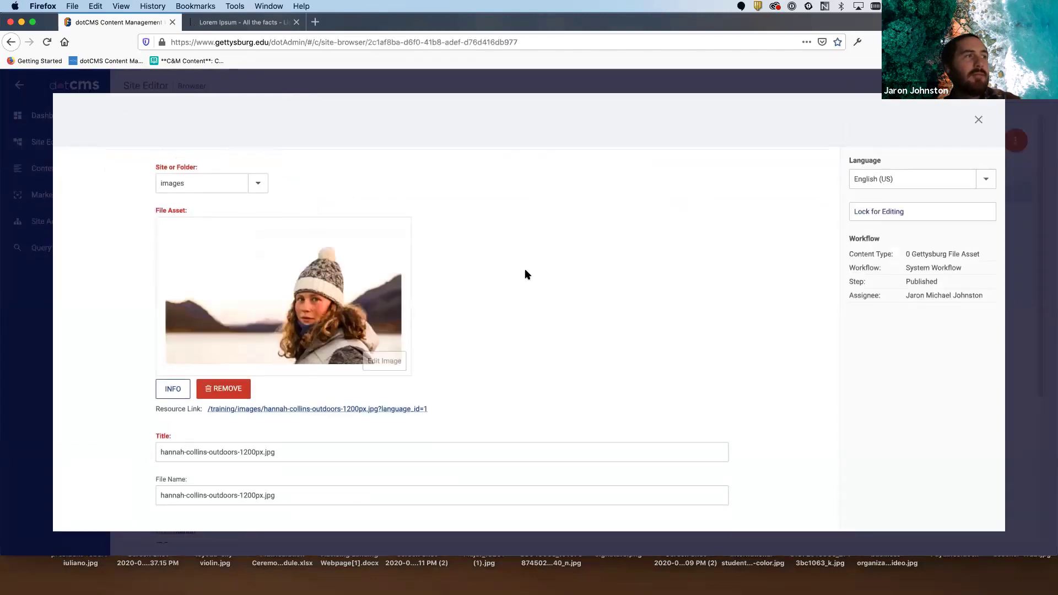
pyautogui.moveTo(432, 412); pyautogui.dragTo(208, 411)
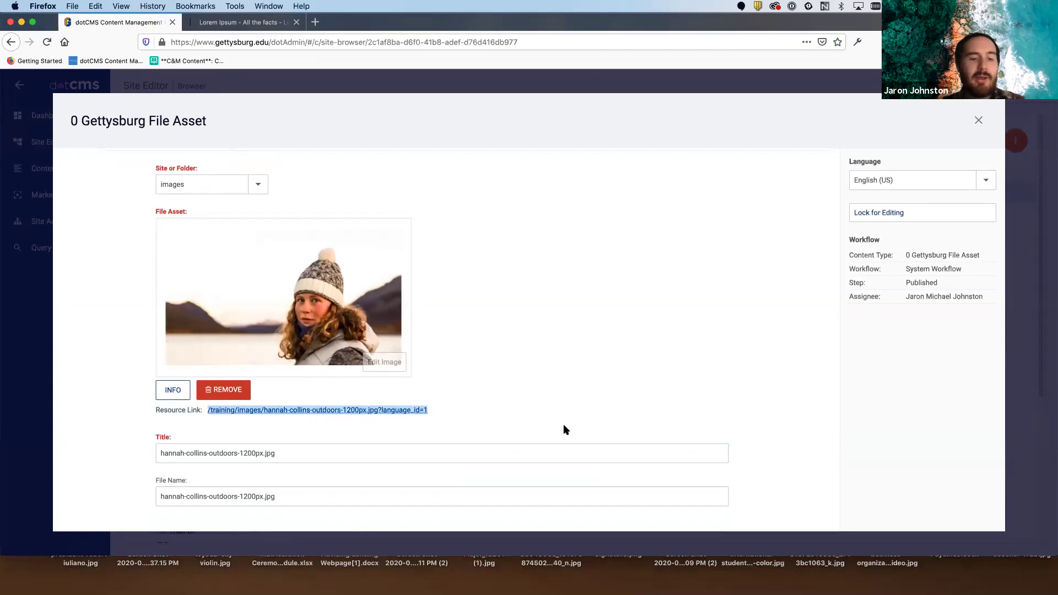
pyautogui.click(532, 414)
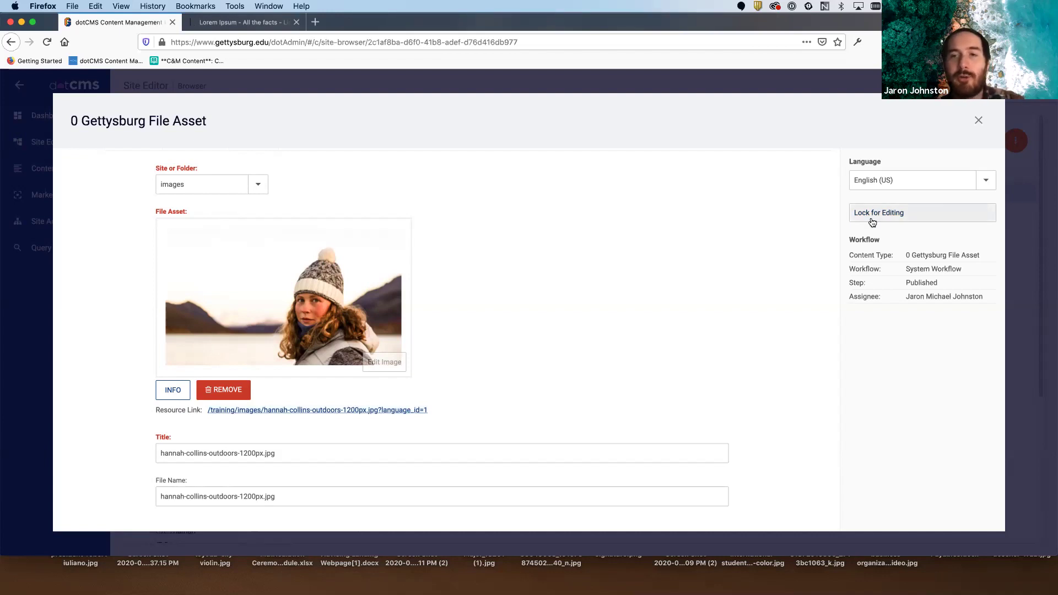
pyautogui.click(978, 120)
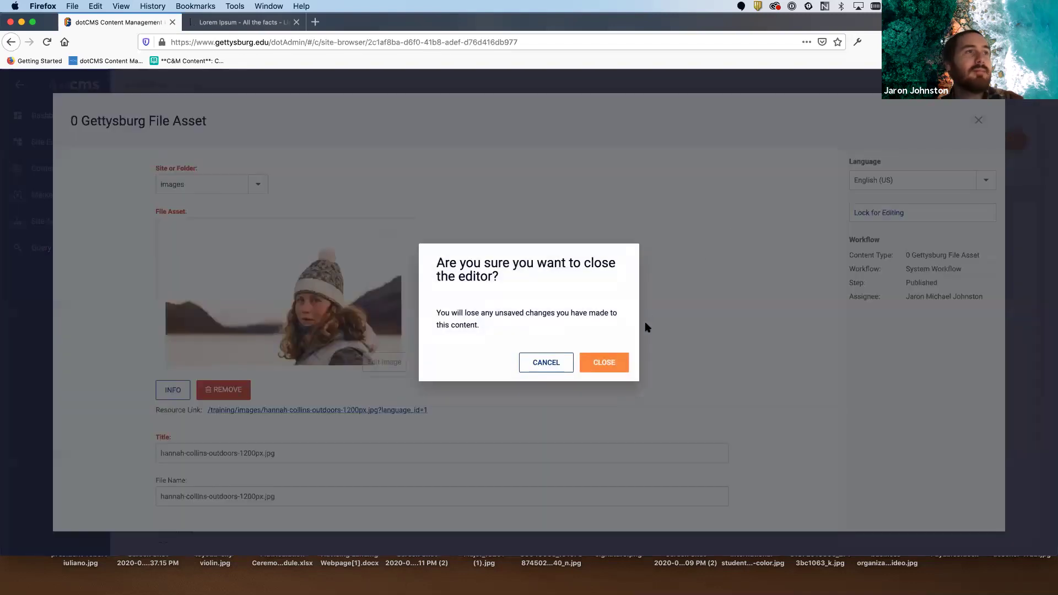
pyautogui.click(620, 365)
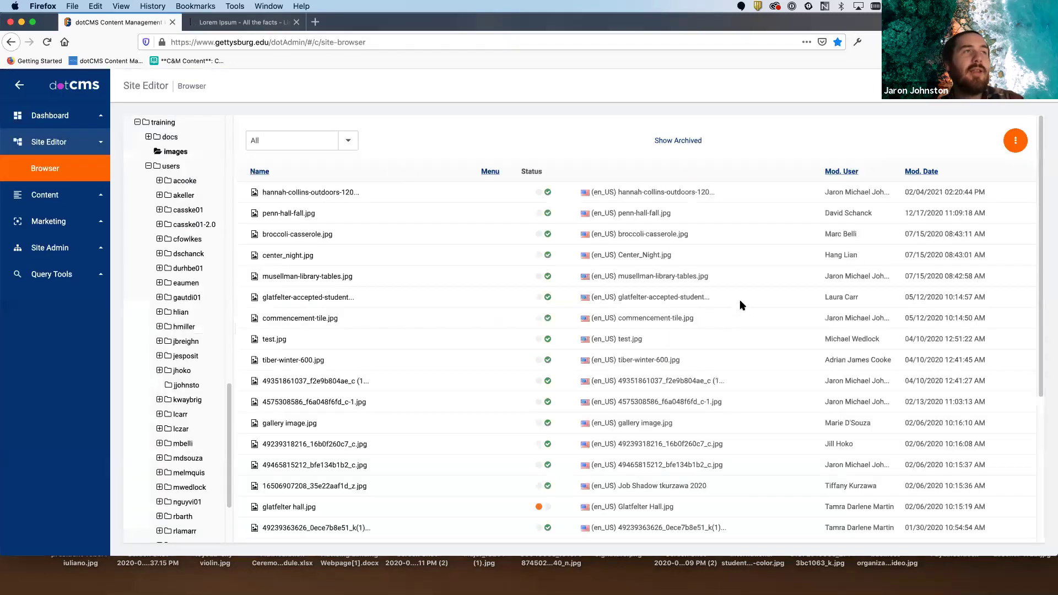
# - Create a new File Asset from aah-senior-capstone-2020.pdf on the Desktop and Save / Publish it
pyautogui.click(1015, 141)
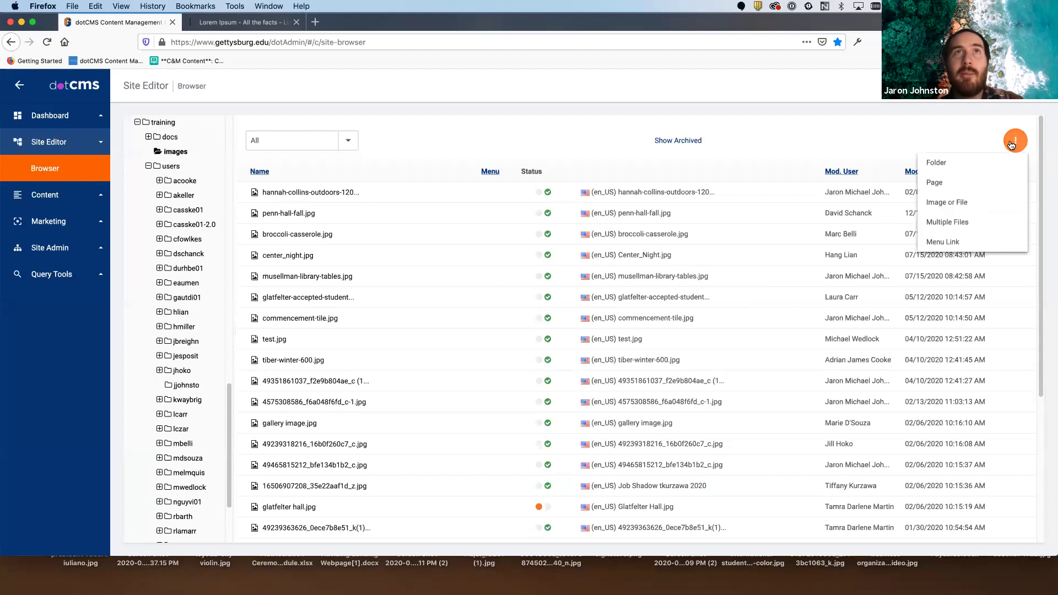
pyautogui.click(944, 202)
pyautogui.click(638, 359)
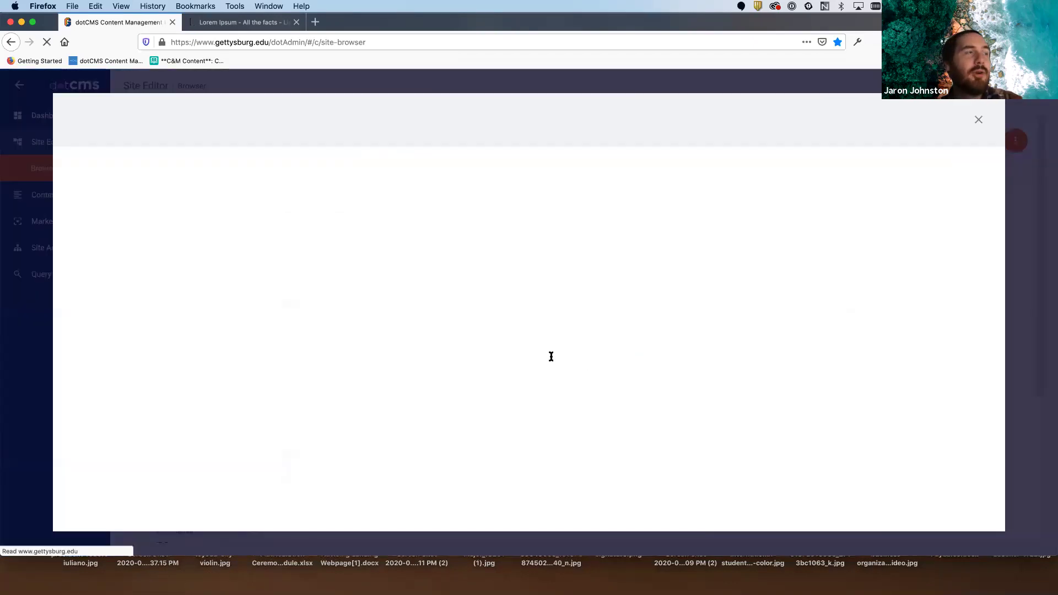
pyautogui.click(181, 255)
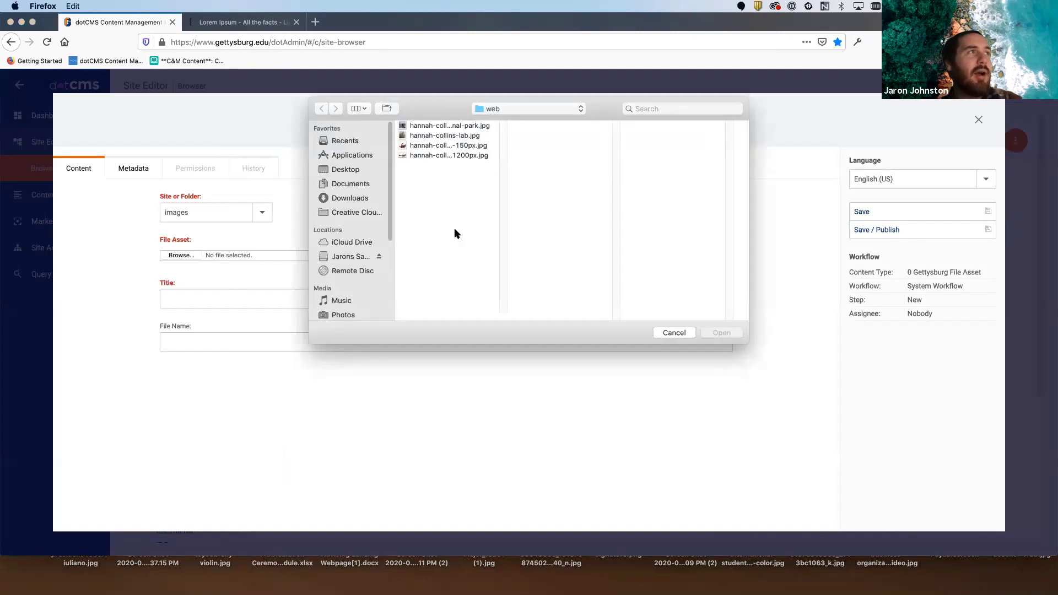
pyautogui.click(347, 170)
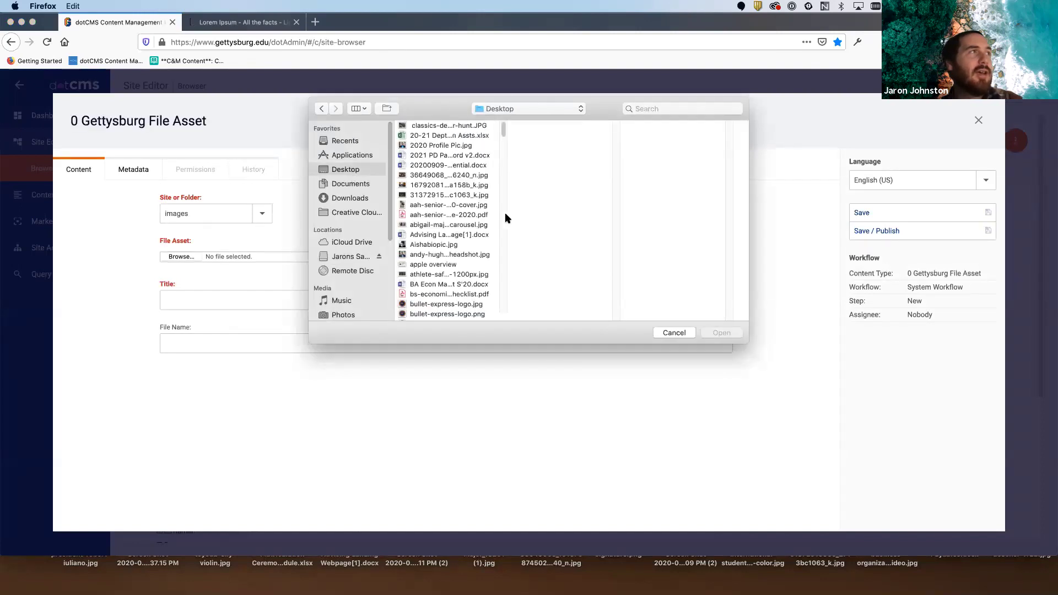
pyautogui.click(436, 215)
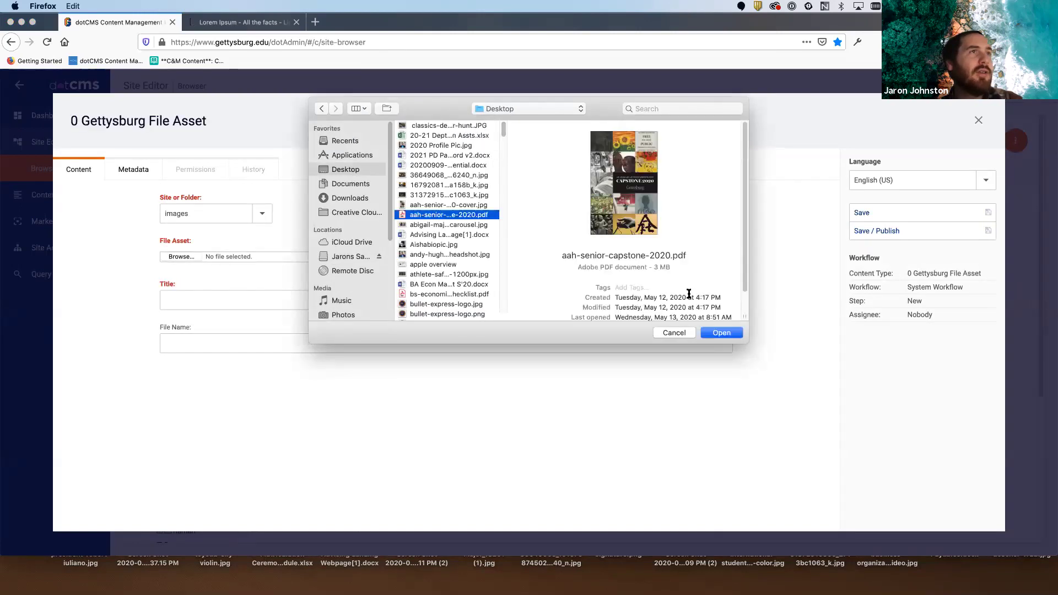
pyautogui.click(722, 334)
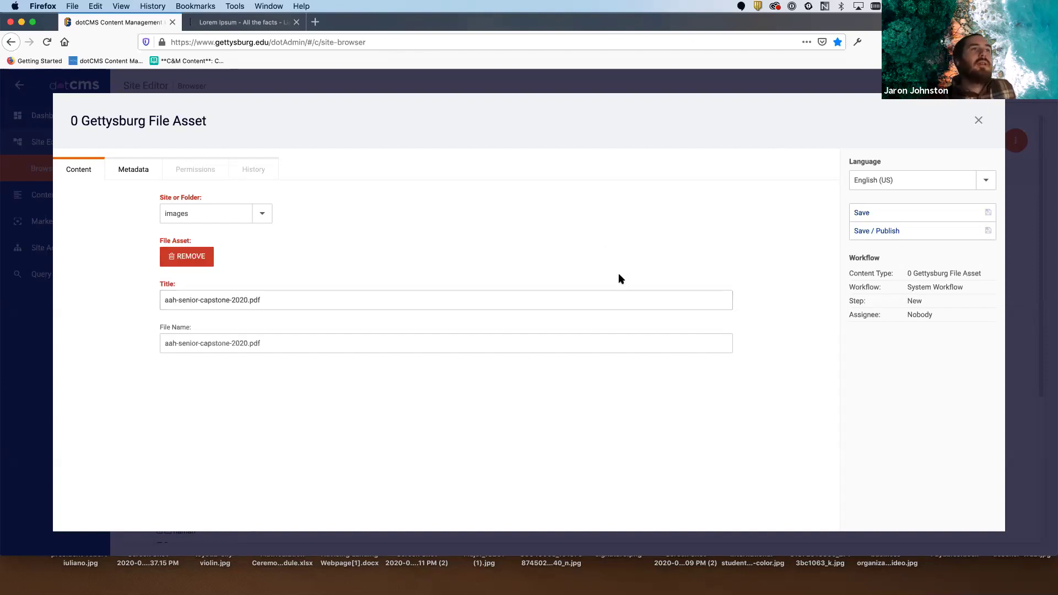
pyautogui.click(890, 230)
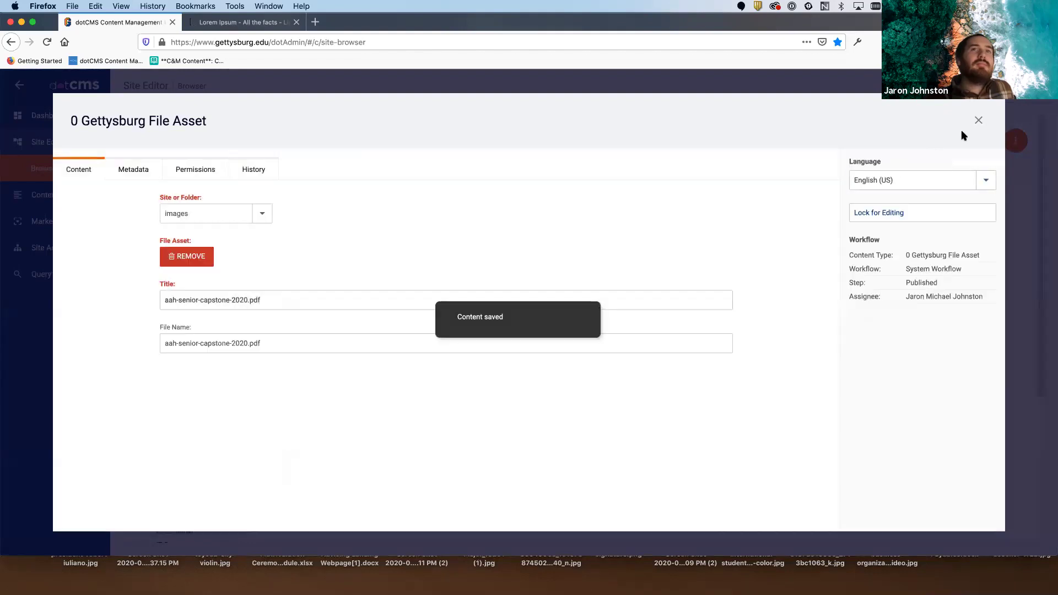
# - Close the asset editor and open your personal folder under training/users to list its pages
pyautogui.click(978, 120)
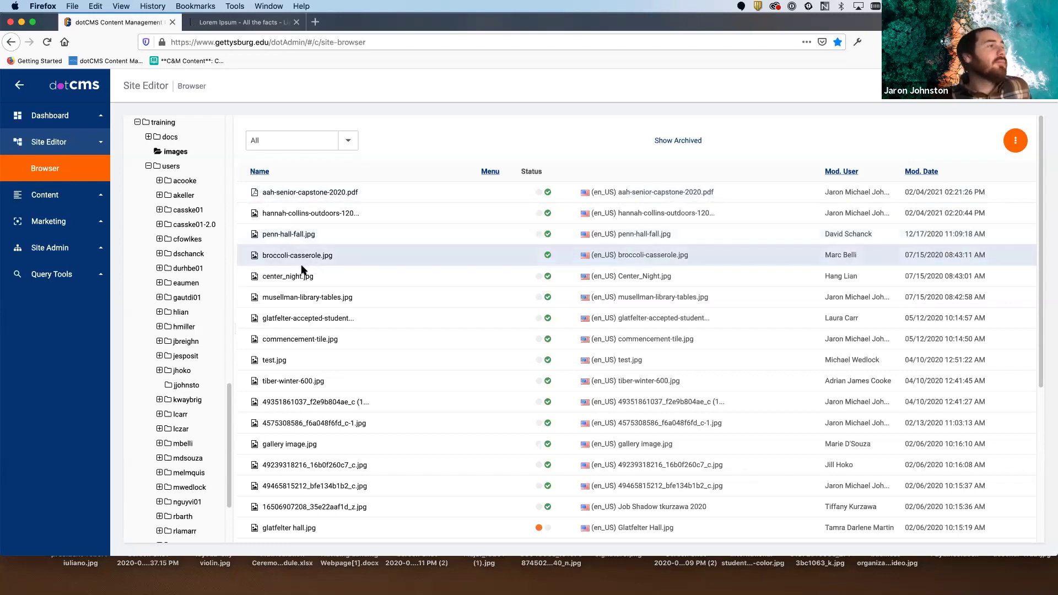
pyautogui.scroll(-3, 183, 370)
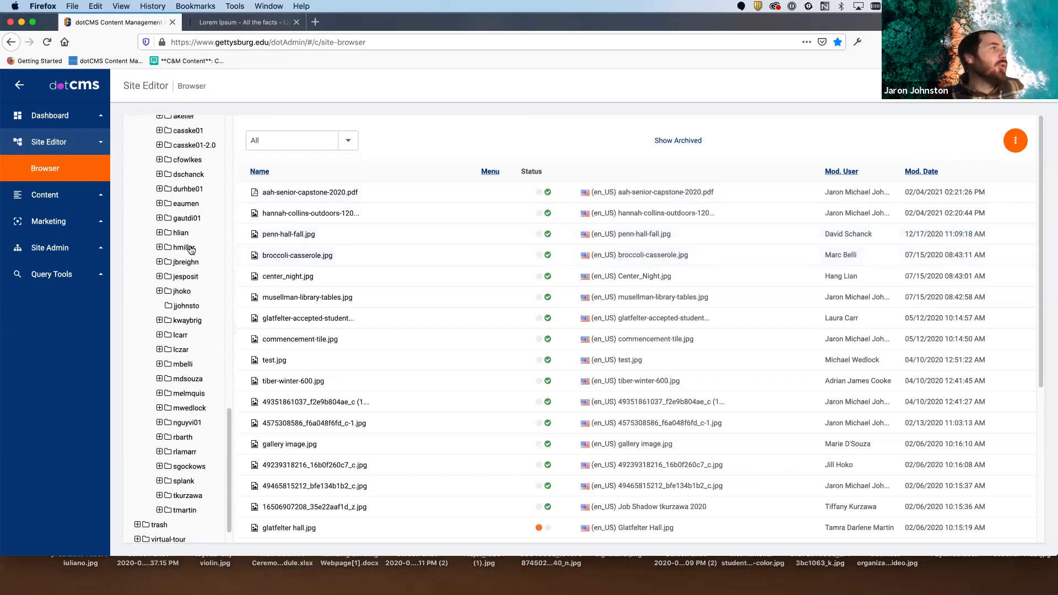
pyautogui.scroll(2, 201, 259)
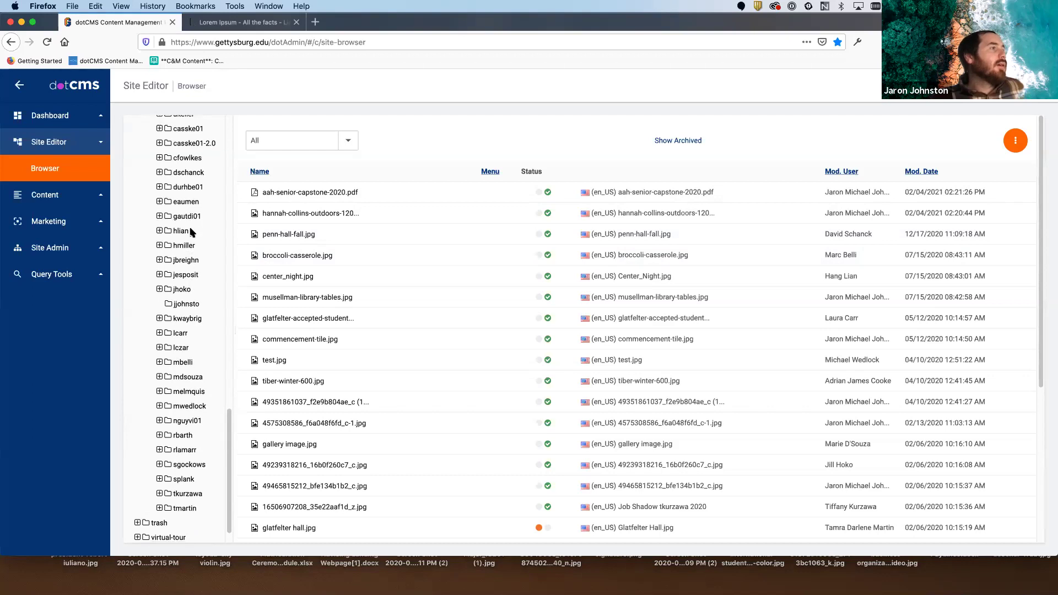
pyautogui.scroll(4, 204, 263)
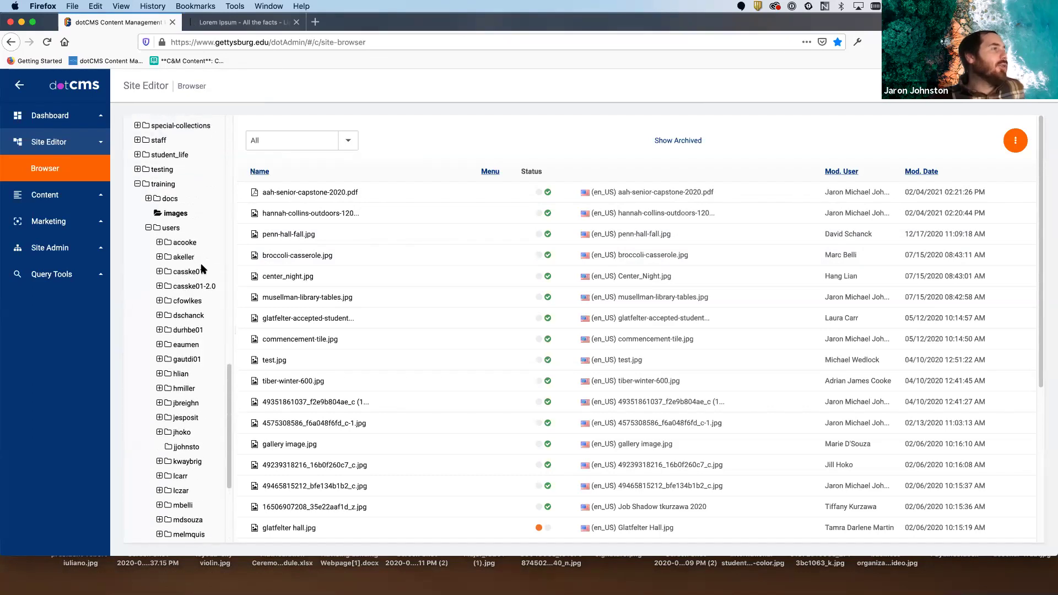
pyautogui.click(185, 429)
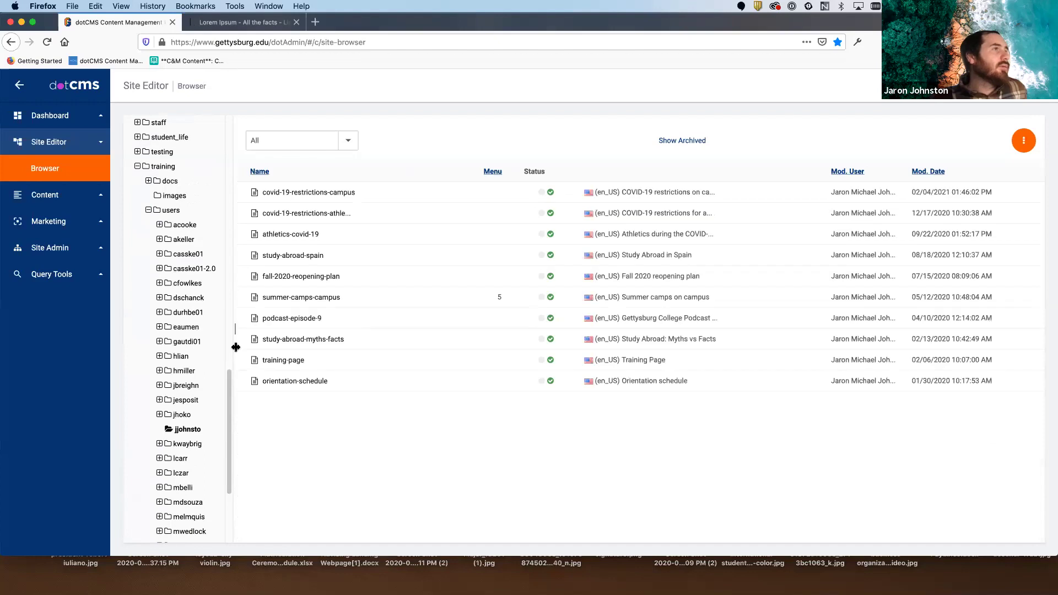
# - Open the covid-19-restrictions-campus page, review it, and switch to EDIT mode at the Introduction
pyautogui.click(411, 212)
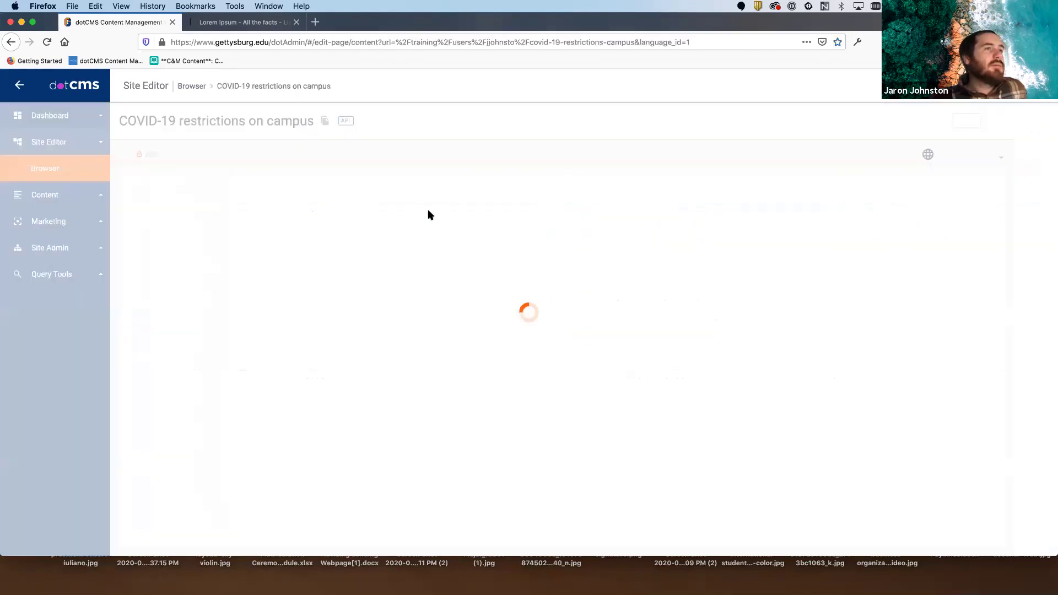
pyautogui.scroll(-5, 569, 264)
pyautogui.scroll(-3, 571, 264)
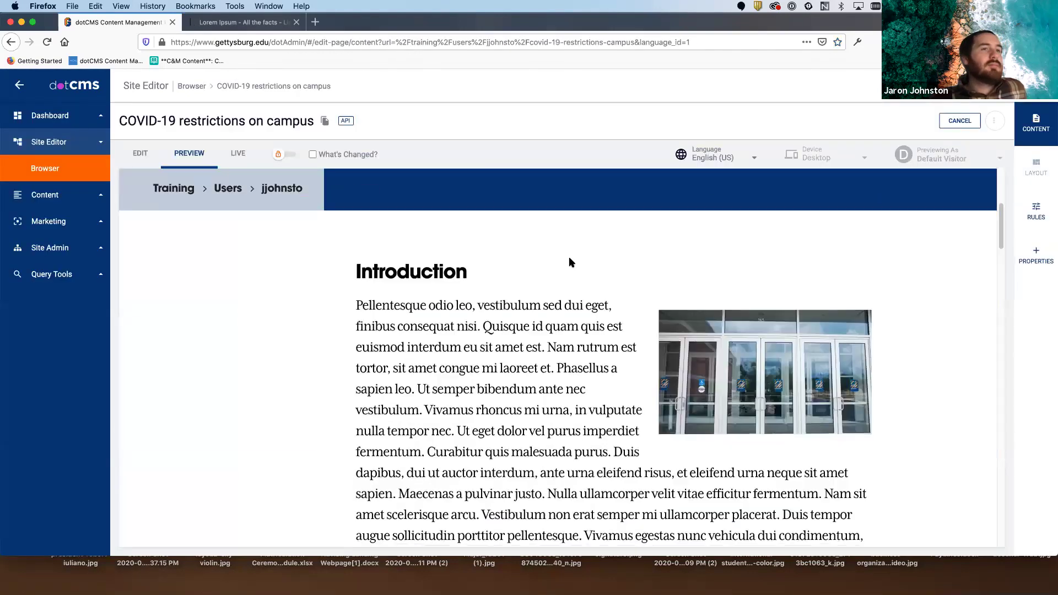
pyautogui.scroll(-4, 577, 256)
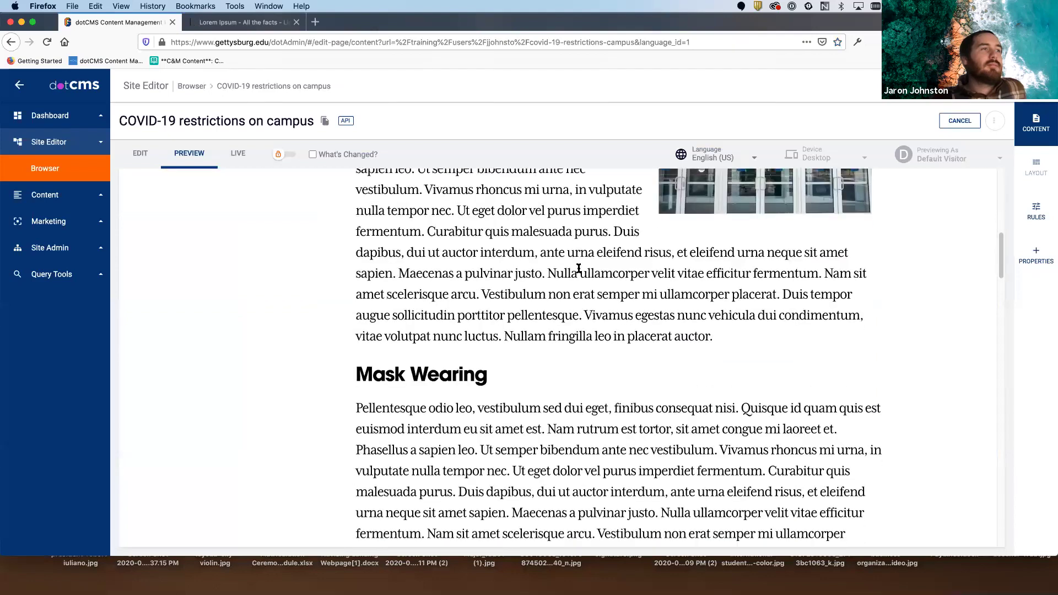
pyautogui.scroll(12, 577, 267)
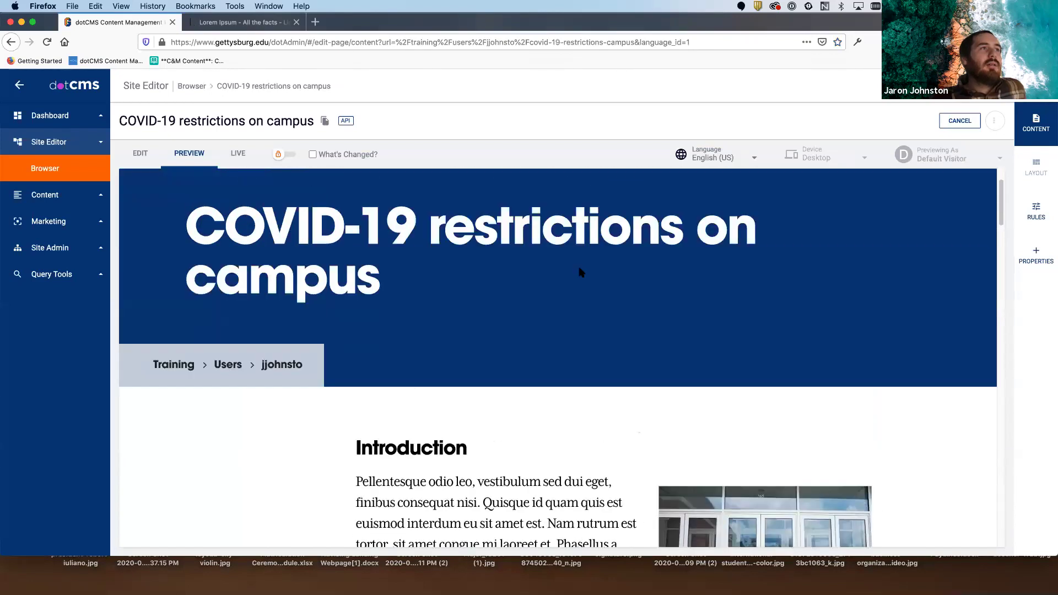
pyautogui.scroll(1, 579, 268)
pyautogui.scroll(-5, 584, 286)
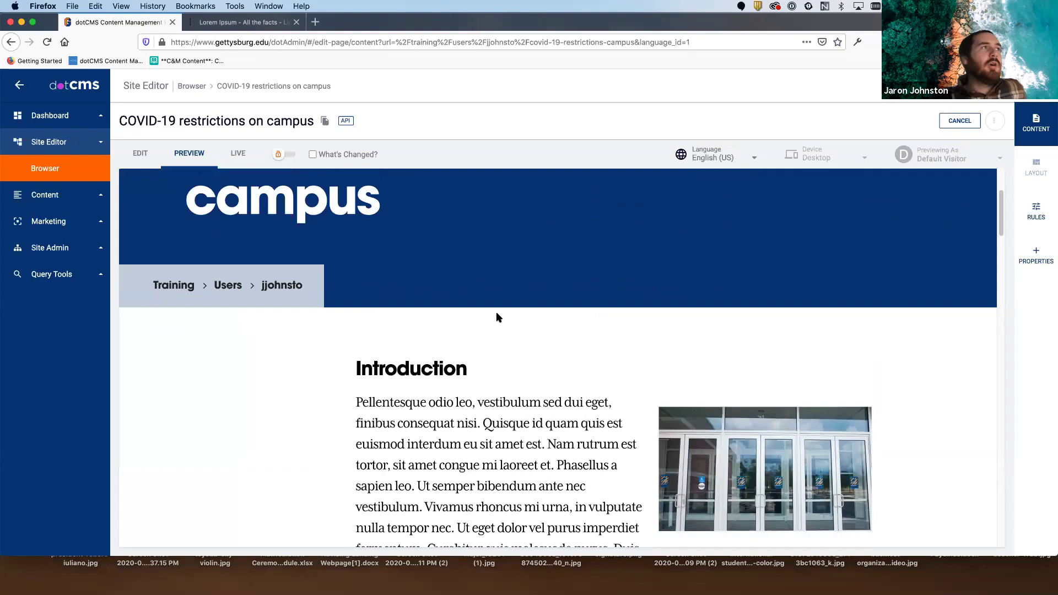
pyautogui.scroll(-3, 496, 312)
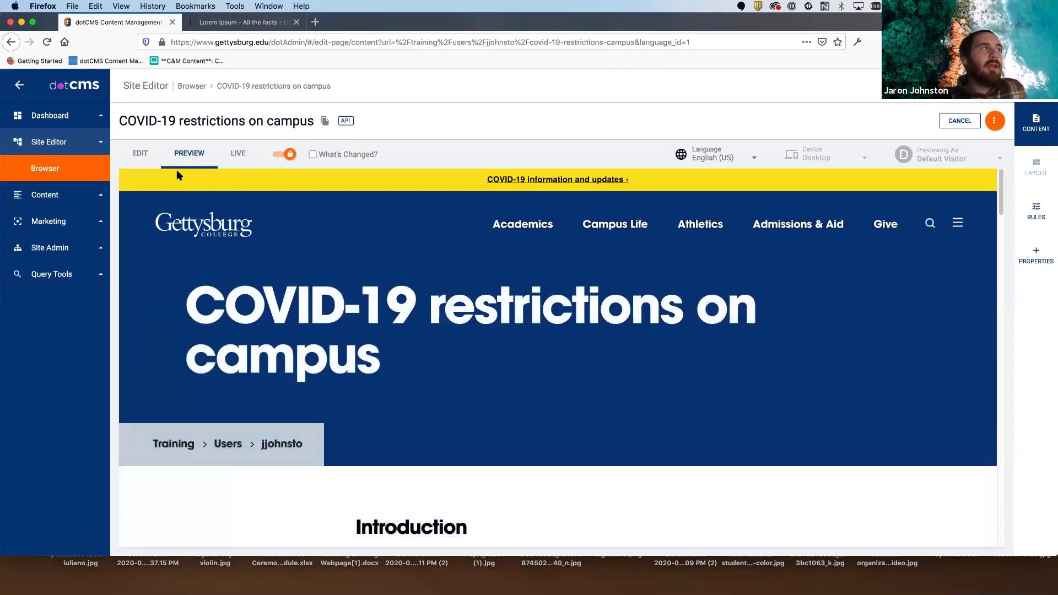
pyautogui.click(140, 153)
pyautogui.scroll(-10, 463, 275)
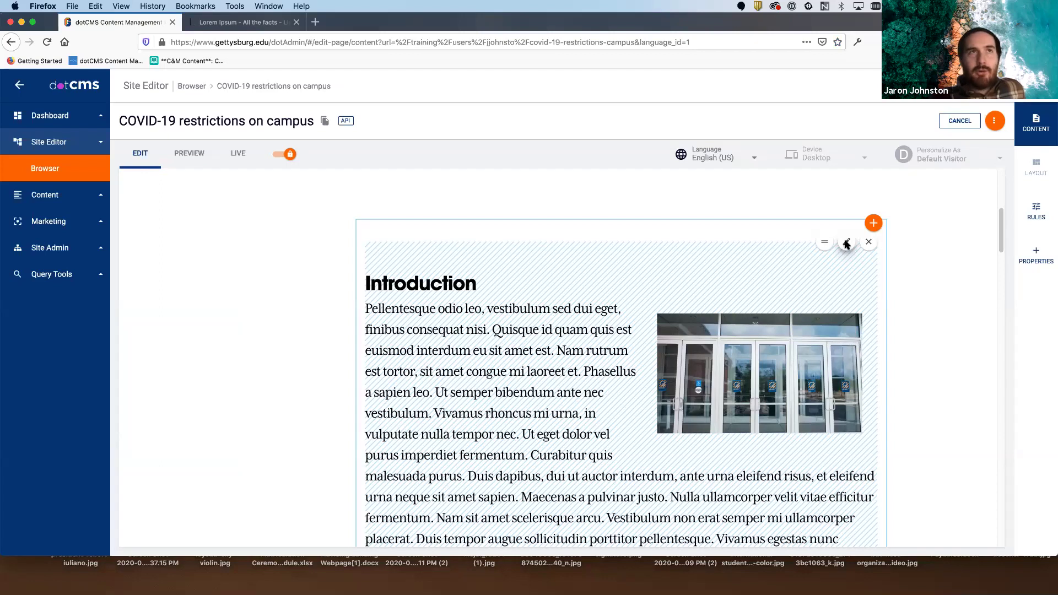
# - Open the Introduction block's content editor and find 'Pellentesque odio leo' in the HTML code
pyautogui.click(847, 243)
pyautogui.scroll(10, 547, 360)
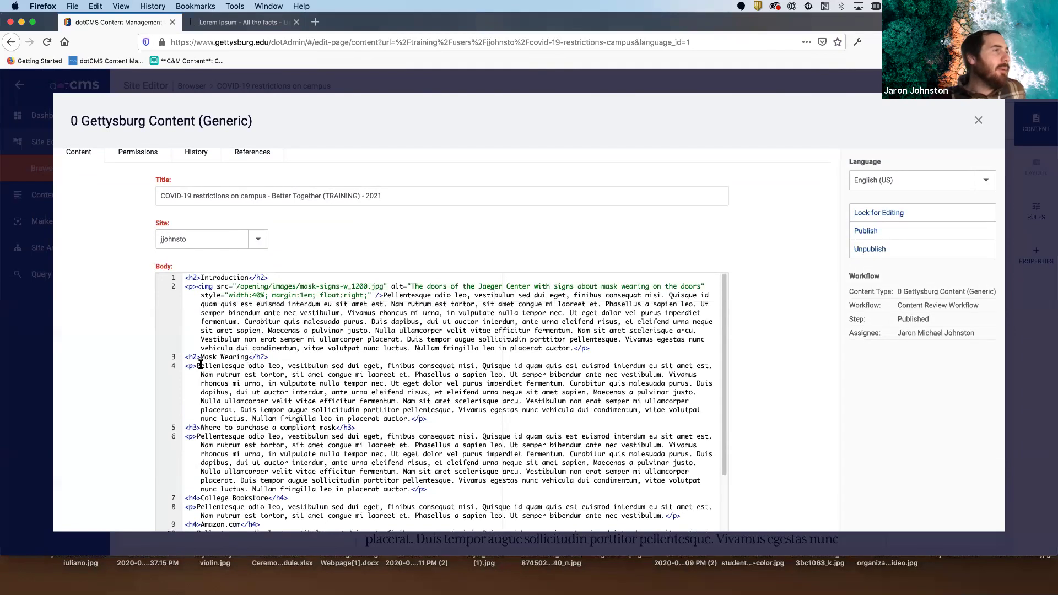
pyautogui.moveTo(242, 362); pyautogui.dragTo(279, 364)
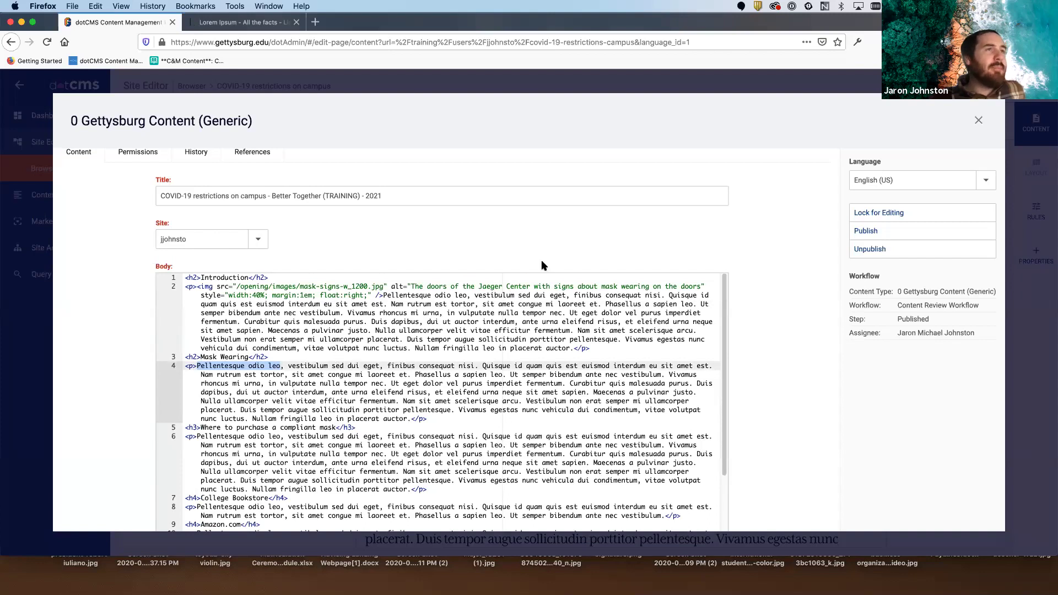
pyautogui.scroll(-5, 330, 396)
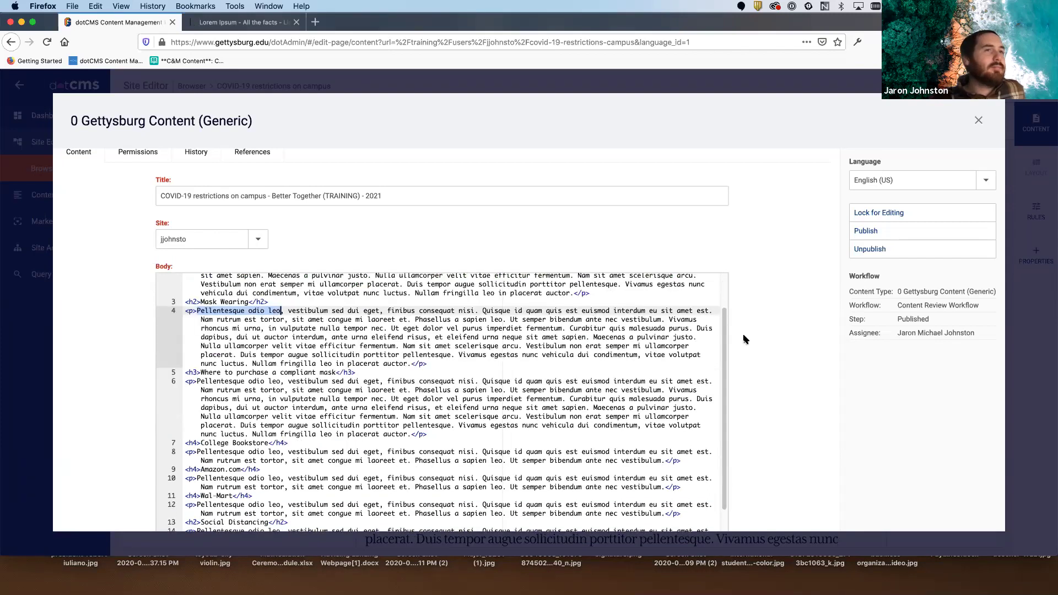
pyautogui.scroll(-2, 330, 396)
# - Switch the Body editor from CODE to WYSIWYG, accept the warning, and select 'Pellentesque odio leo'
pyautogui.click(196, 505)
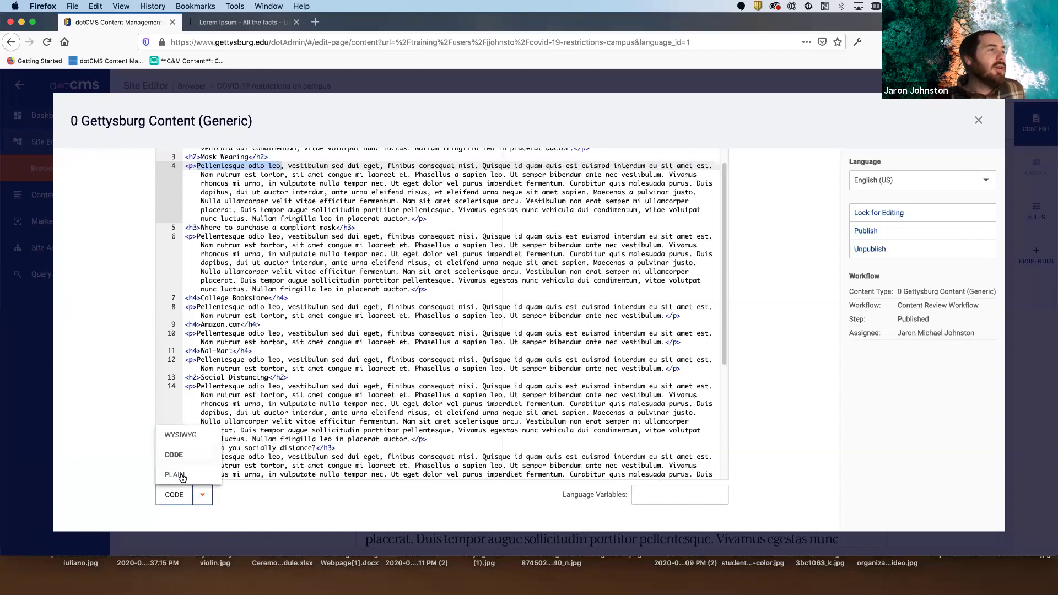
pyautogui.click(184, 443)
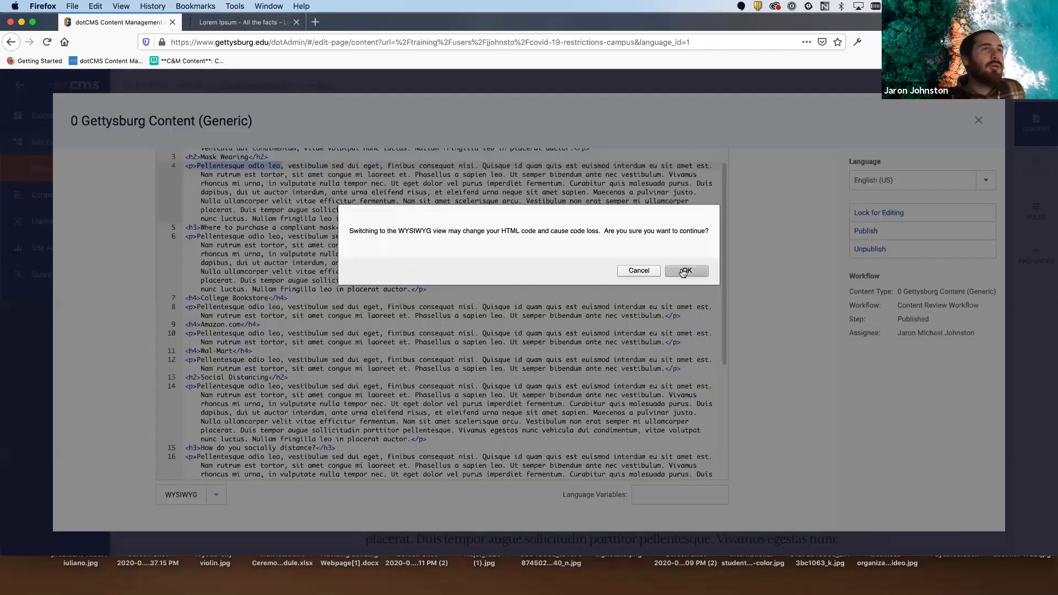
pyautogui.click(683, 271)
pyautogui.scroll(-10, 440, 339)
pyautogui.scroll(-3, 442, 337)
pyautogui.scroll(15, 442, 336)
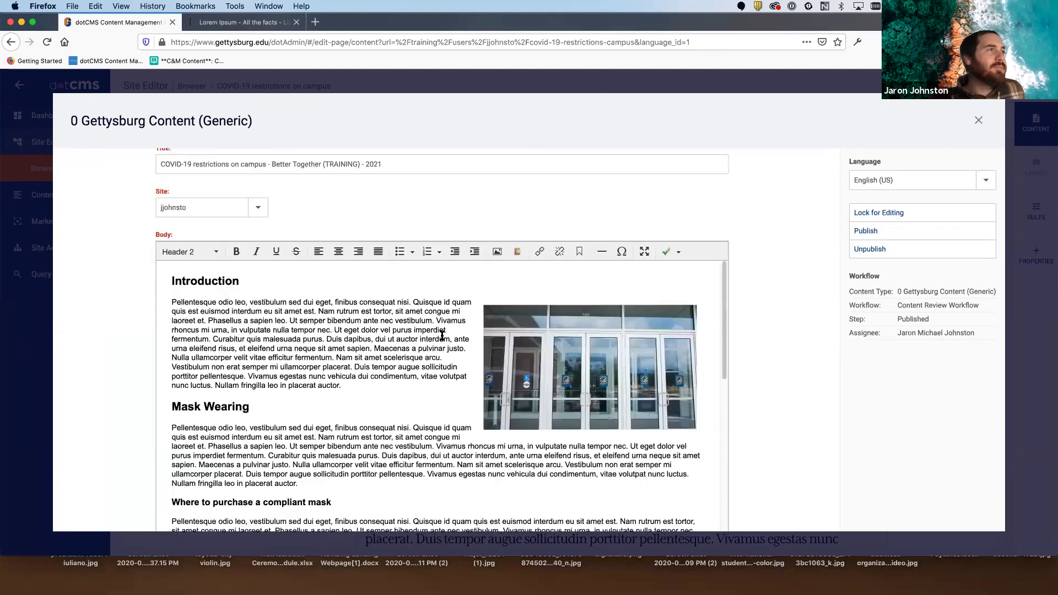
pyautogui.moveTo(172, 351); pyautogui.dragTo(237, 350)
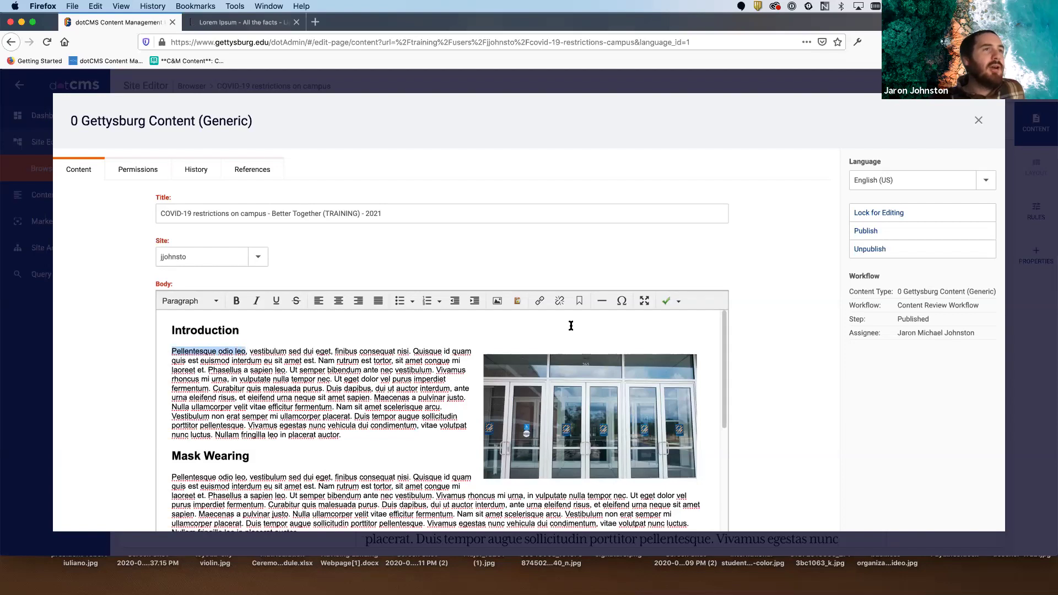
pyautogui.click(540, 300)
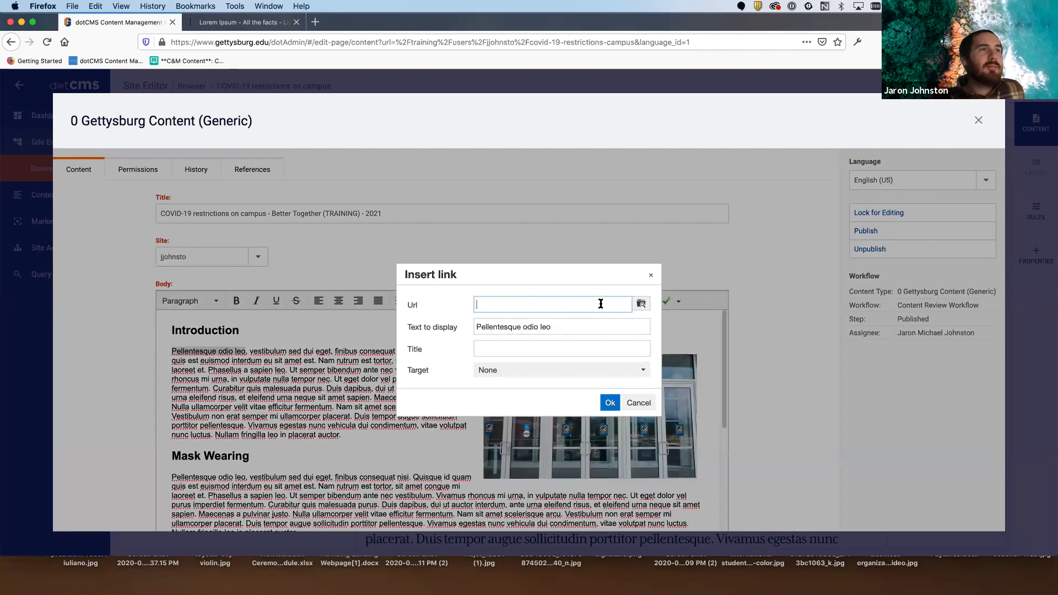
pyautogui.click(640, 304)
pyautogui.click(110, 321)
pyautogui.scroll(-10, 158, 315)
pyautogui.scroll(-6, 160, 319)
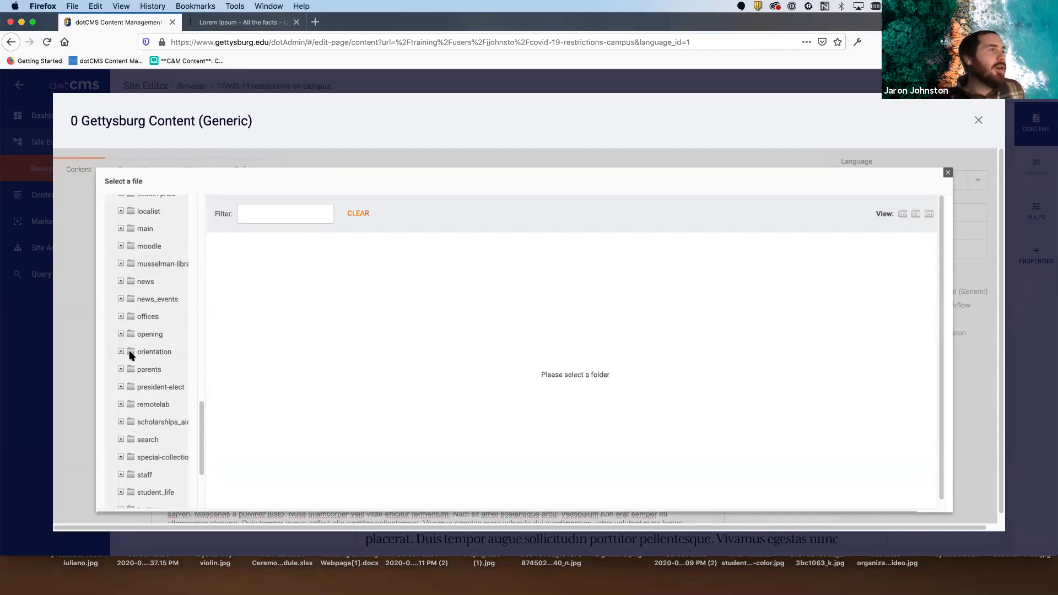
pyautogui.scroll(-2, 157, 445)
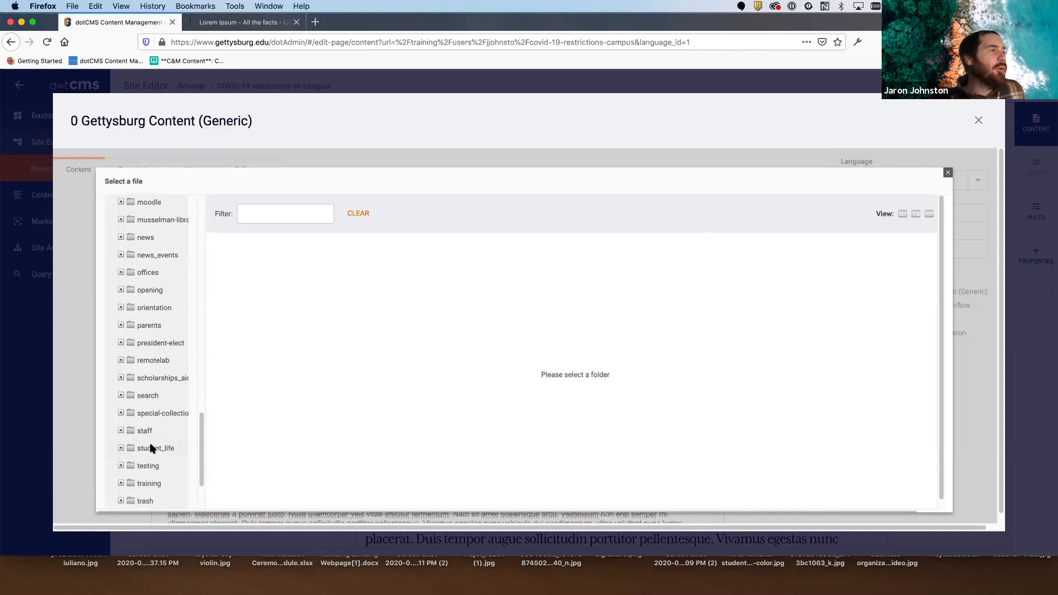
pyautogui.click(120, 483)
pyautogui.scroll(-6, 143, 424)
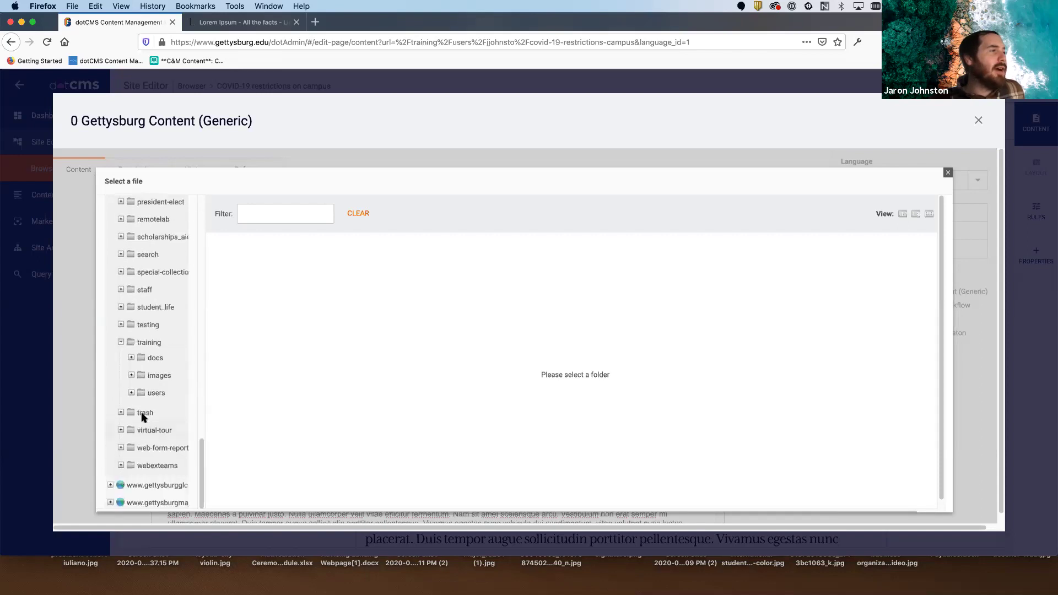
pyautogui.click(131, 358)
pyautogui.click(131, 376)
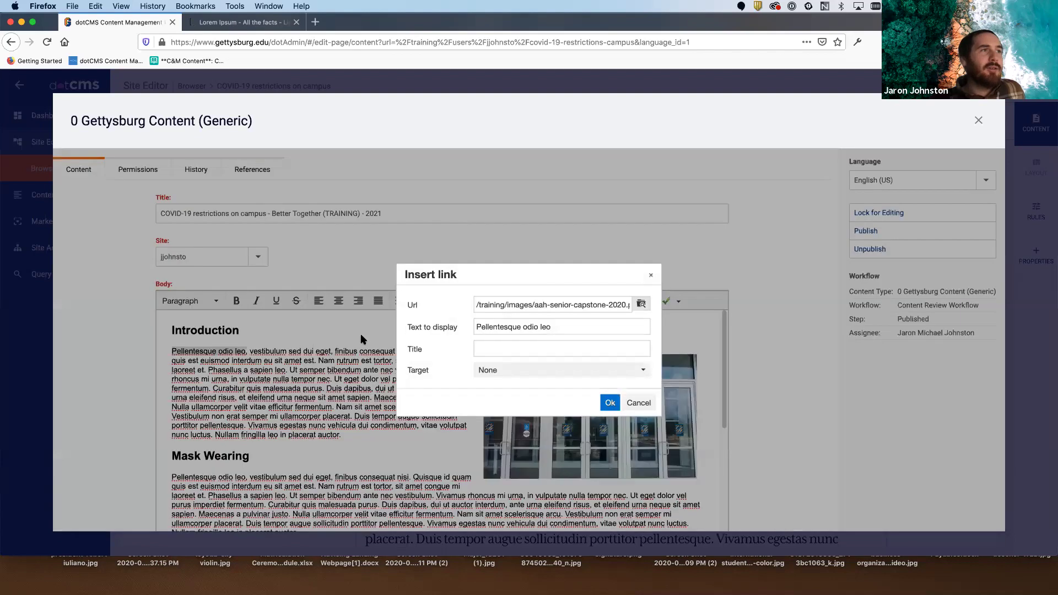
# - Confirm the link to /training/images/aah-senior-capstone-2020.pdf, then lock the content and Save / Publish
pyautogui.moveTo(507, 304); pyautogui.dragTo(656, 307)
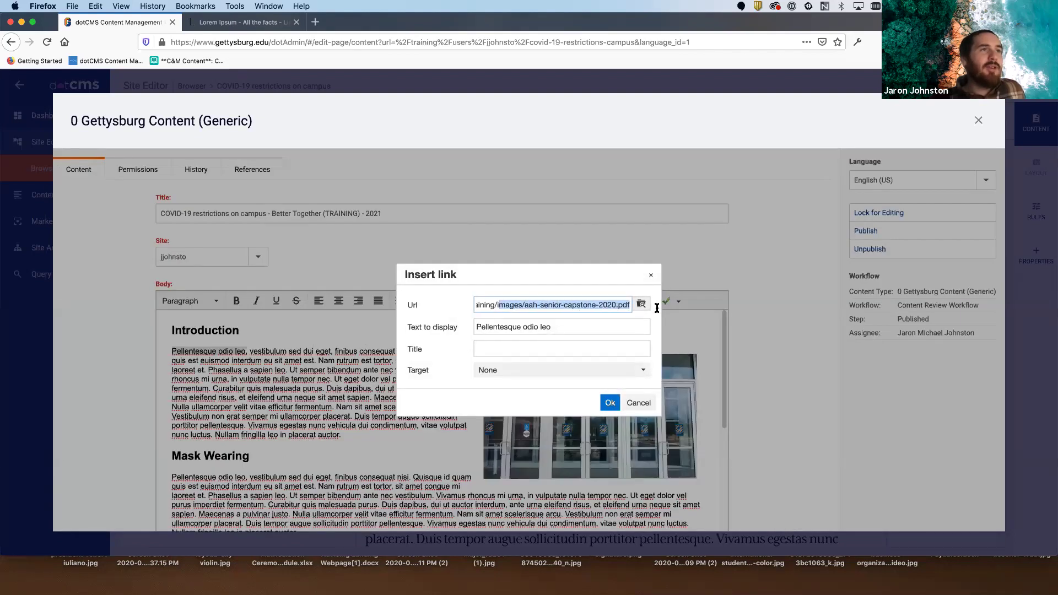
pyautogui.click(607, 310)
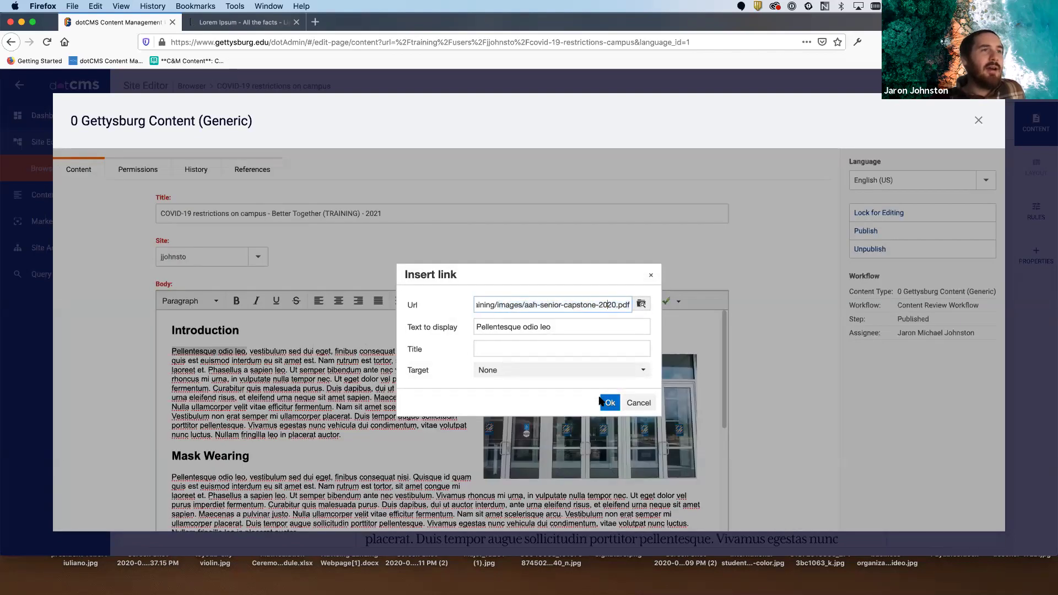
pyautogui.press('Return')
pyautogui.scroll(-3, 403, 398)
pyautogui.scroll(3, 403, 398)
pyautogui.click(895, 212)
pyautogui.click(879, 249)
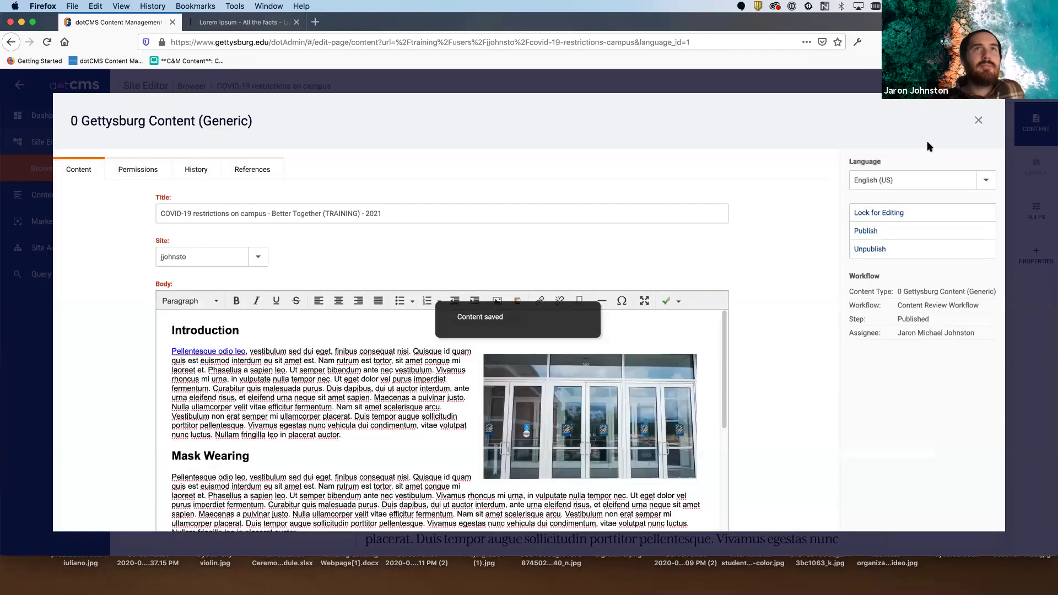
# - Close the content editor, check the new PDF link in the Introduction, and reopen the block's editor
pyautogui.click(978, 120)
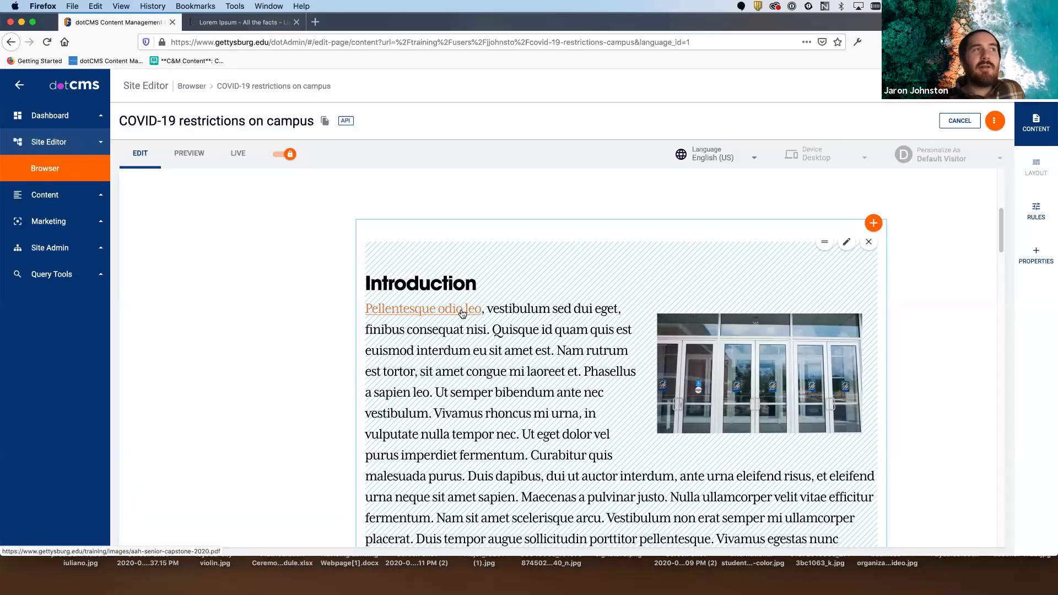
pyautogui.moveTo(499, 310); pyautogui.dragTo(357, 311)
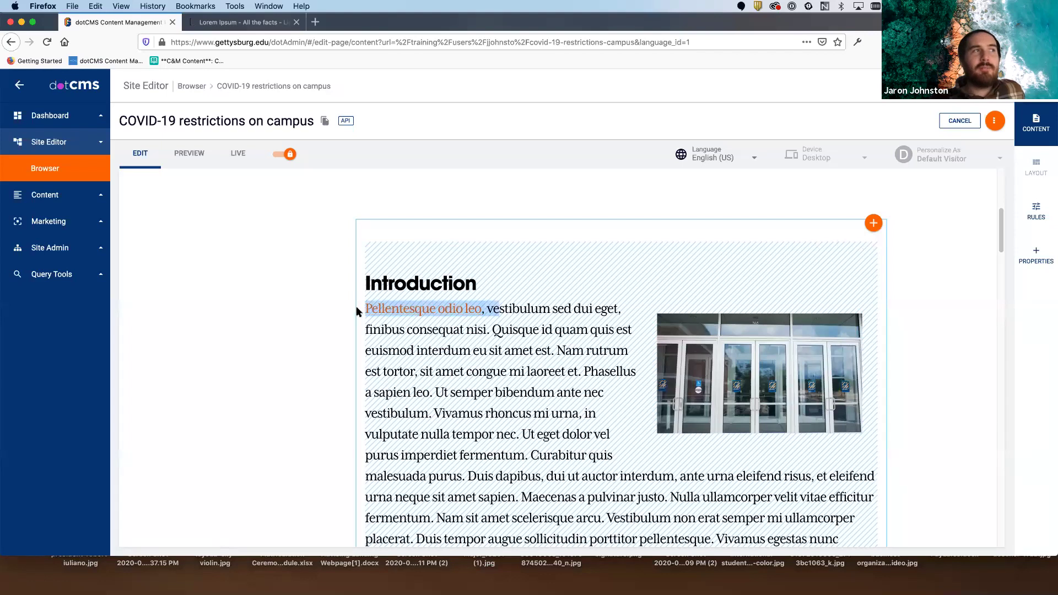
pyautogui.click(510, 305)
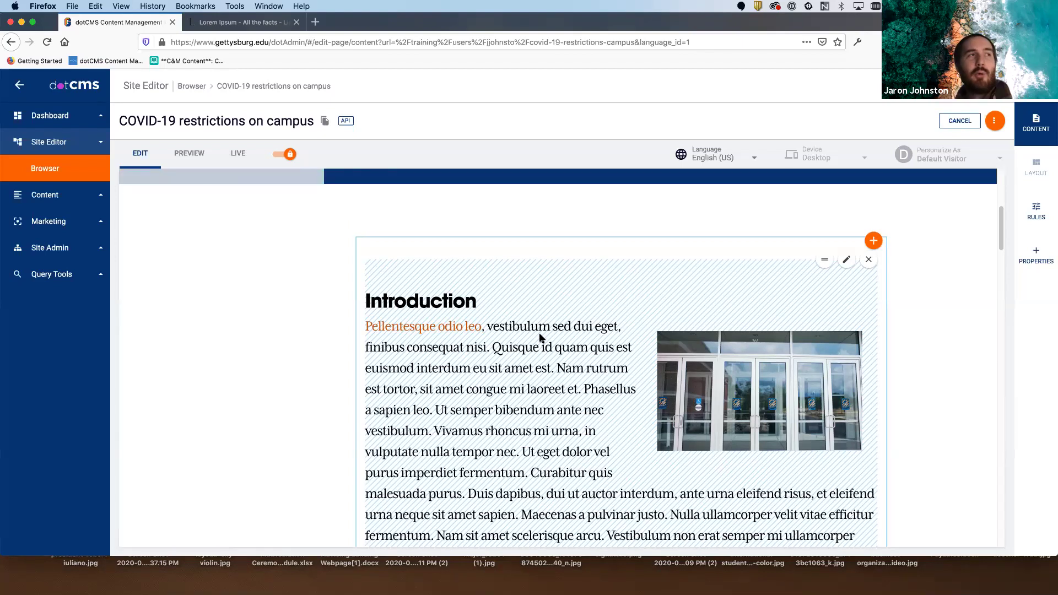
pyautogui.click(846, 260)
# - Link 'Pellentesque odio leo' in the Mask Wearing paragraph to the opening/campus-life/athletics page
pyautogui.scroll(-2, 349, 338)
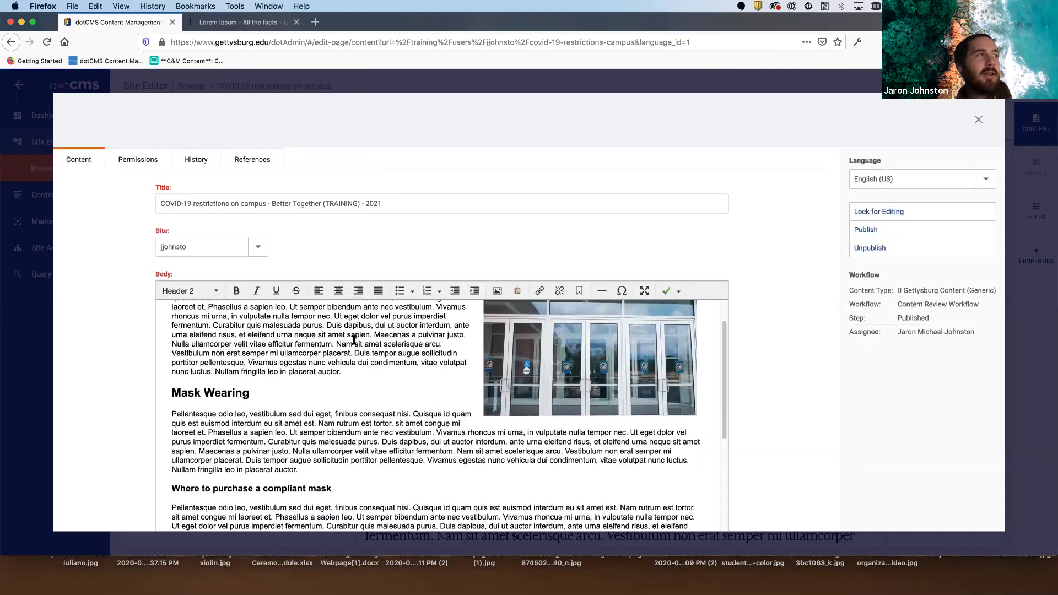
pyautogui.moveTo(172, 415); pyautogui.dragTo(243, 414)
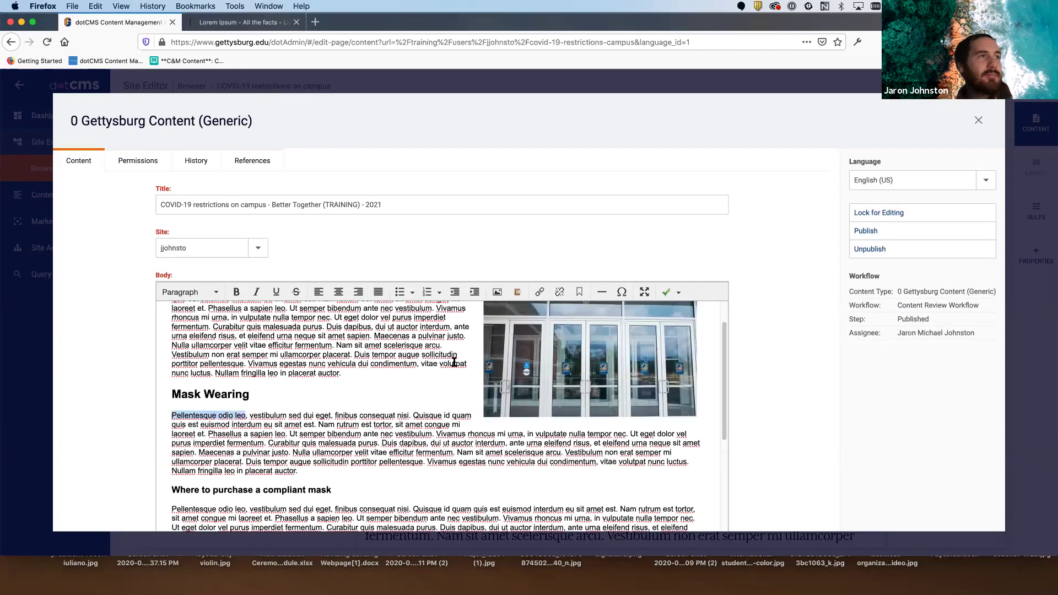
pyautogui.click(539, 292)
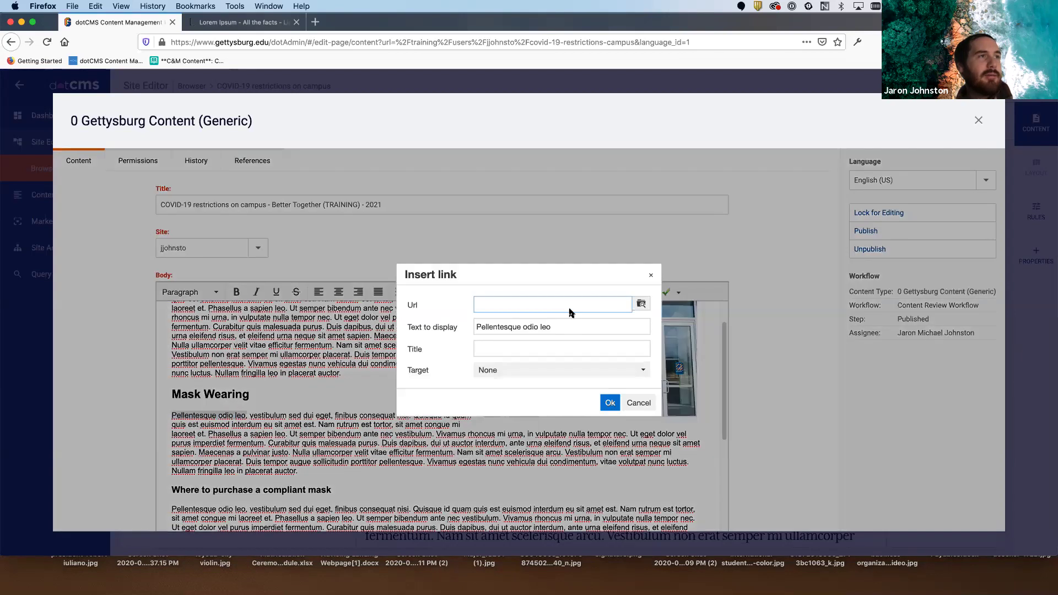
pyautogui.click(641, 304)
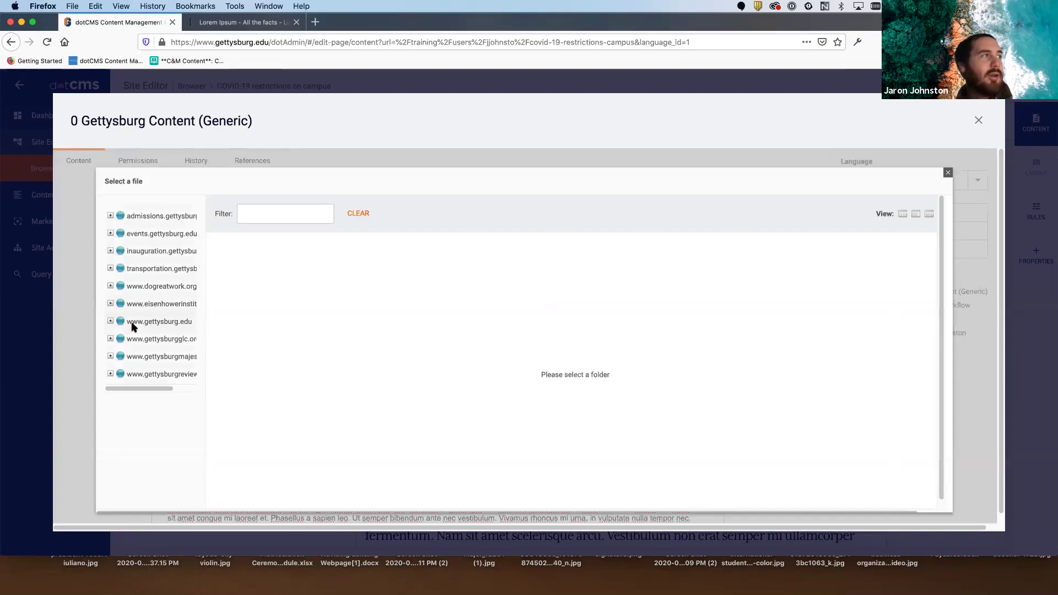
pyautogui.click(110, 321)
pyautogui.scroll(-10, 152, 306)
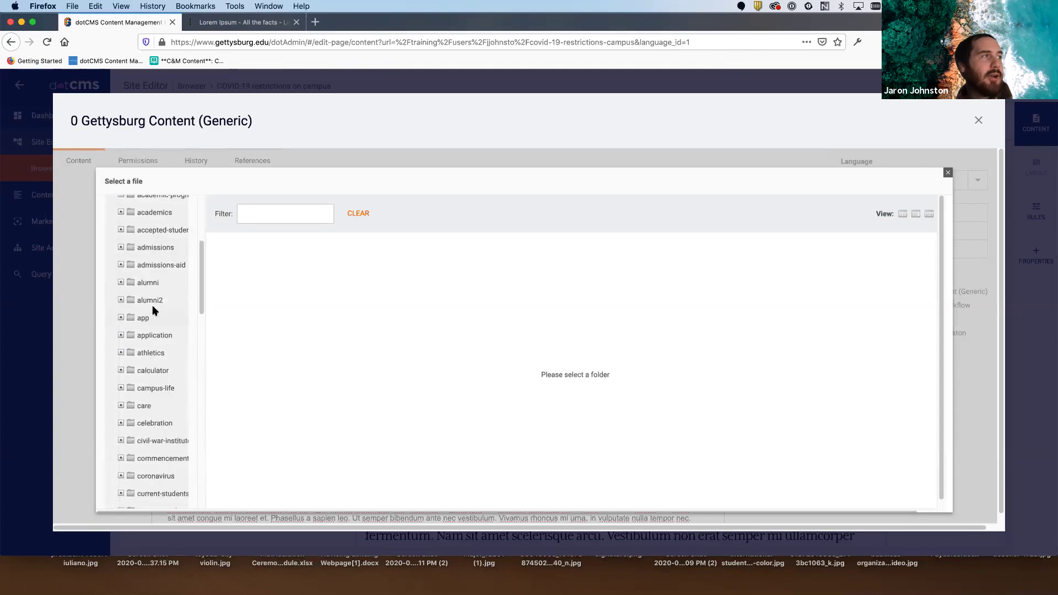
pyautogui.scroll(-5, 152, 307)
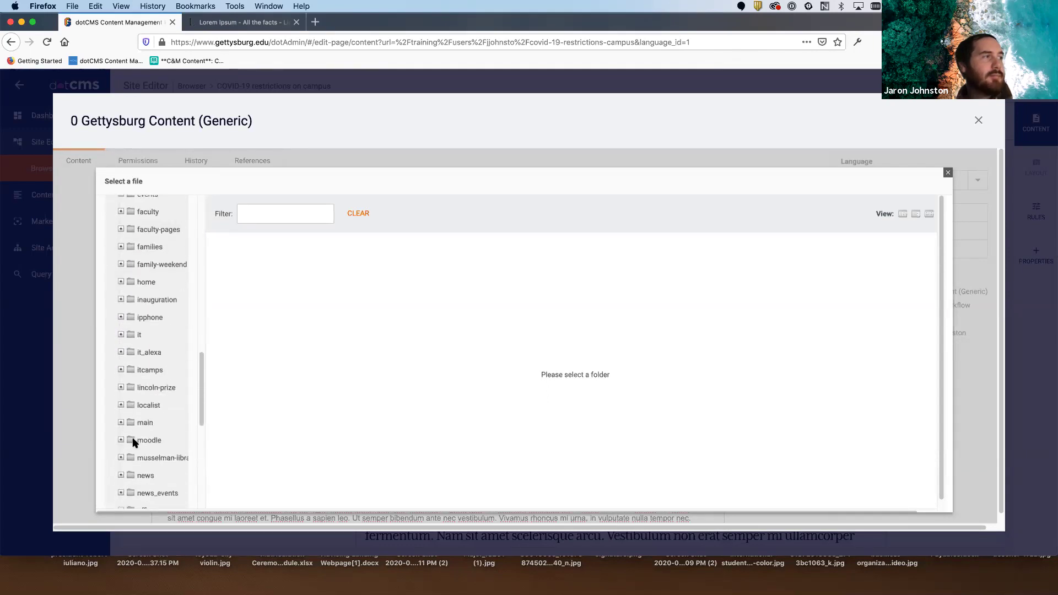
pyautogui.scroll(-1, 131, 454)
pyautogui.scroll(-1, 125, 465)
pyautogui.click(121, 475)
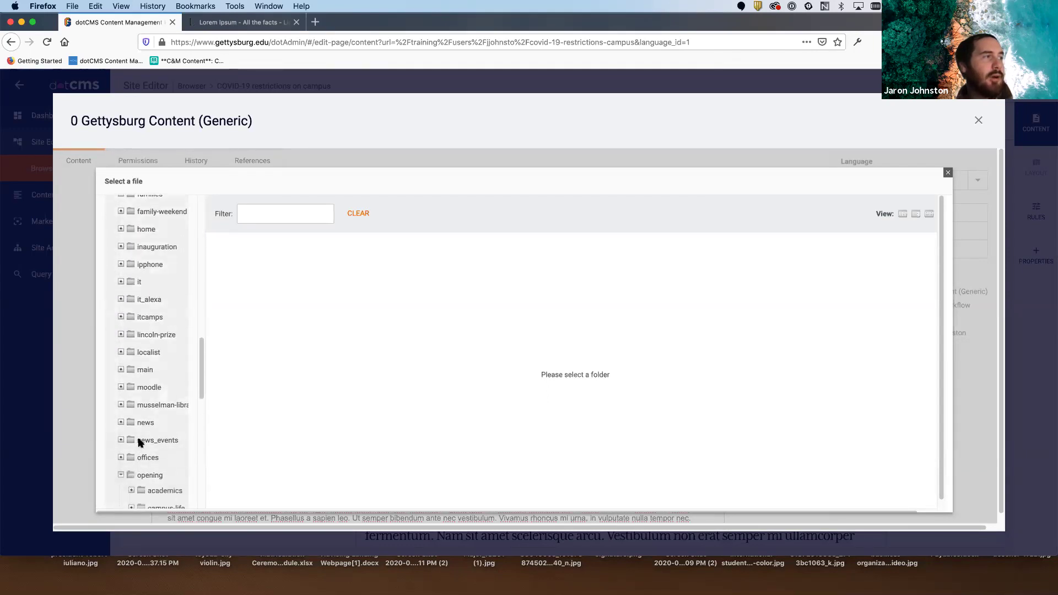
pyautogui.scroll(-4, 139, 439)
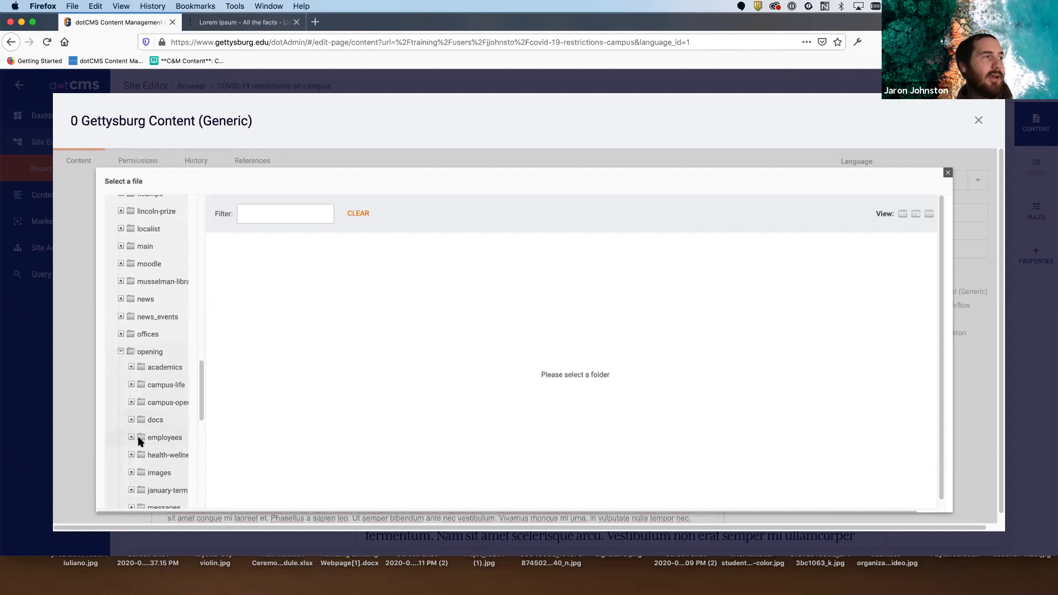
pyautogui.click(159, 386)
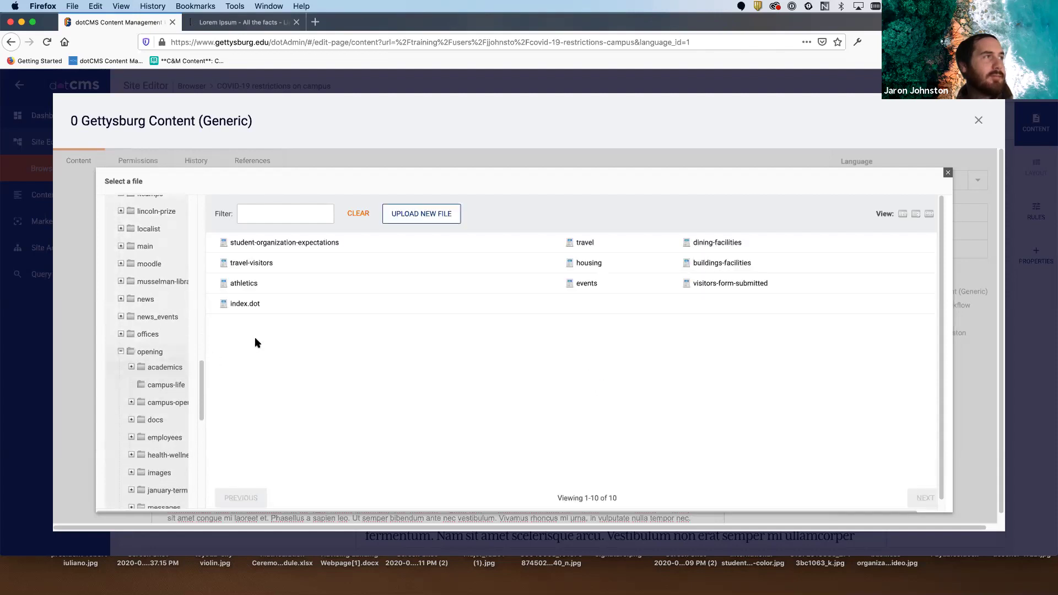
pyautogui.click(244, 286)
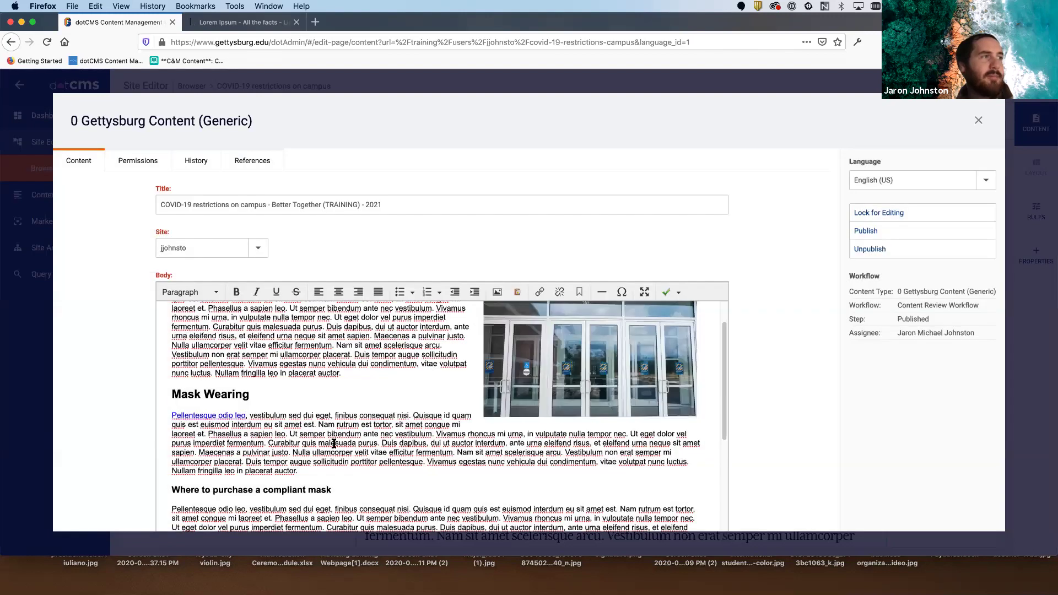
# - Scroll up and down through the page Body editor to review the existing content
pyautogui.scroll(-2, 331, 441)
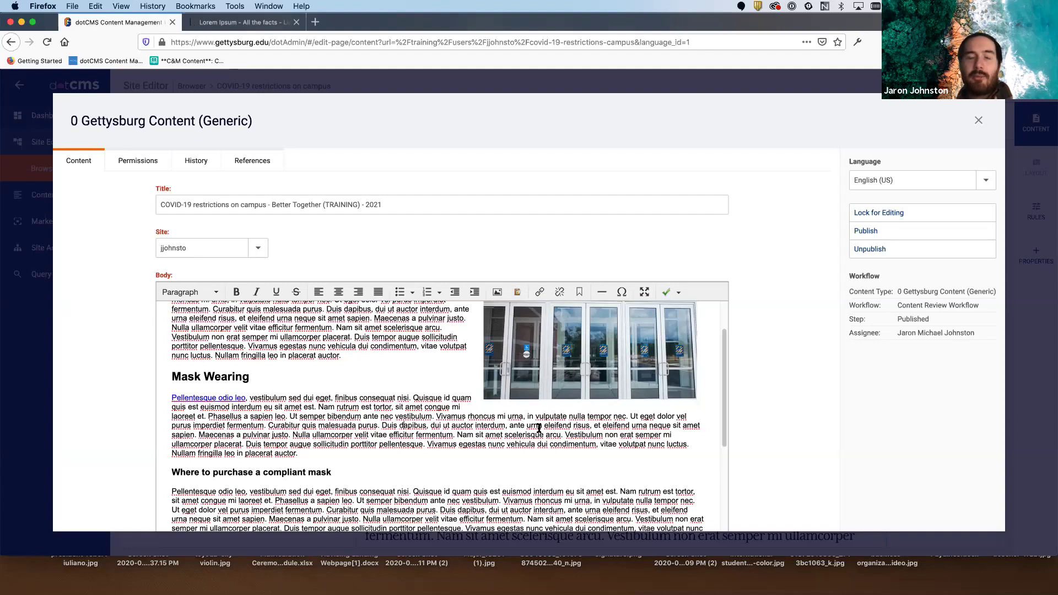
pyautogui.scroll(5, 441, 427)
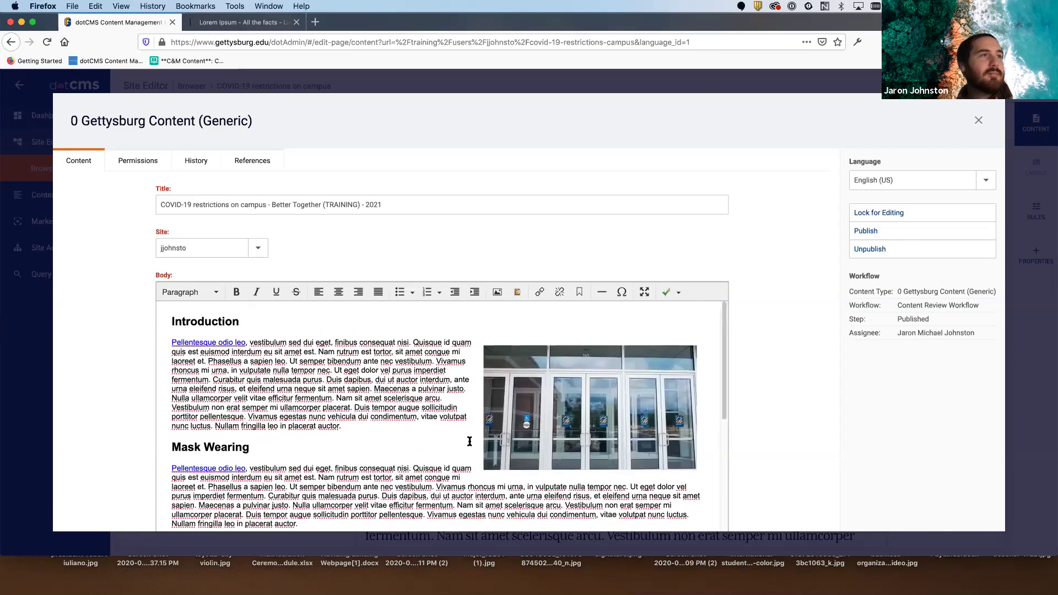
pyautogui.scroll(-3, 738, 385)
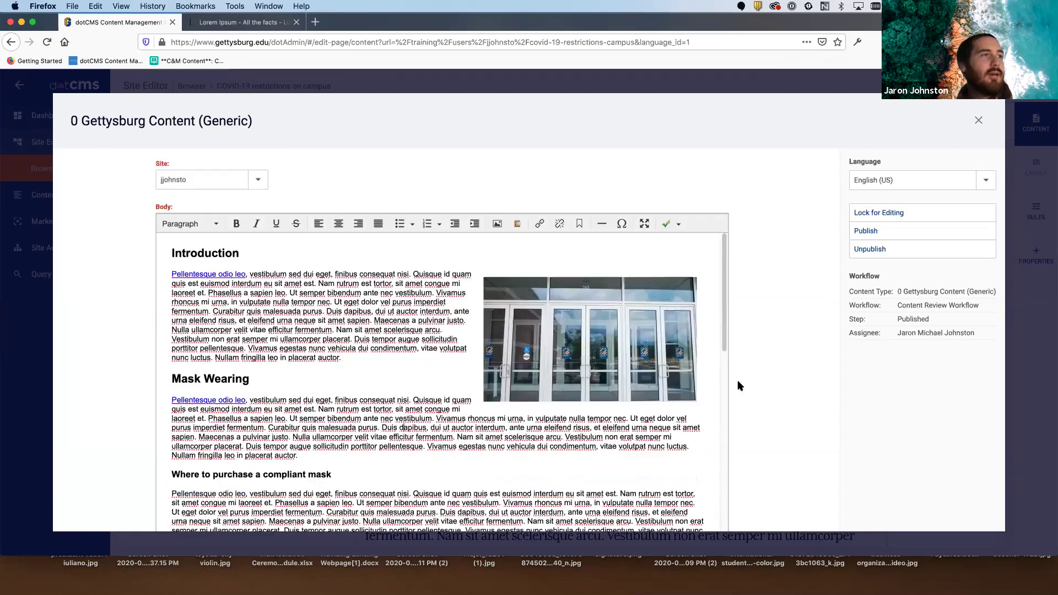
pyautogui.scroll(-3, 602, 360)
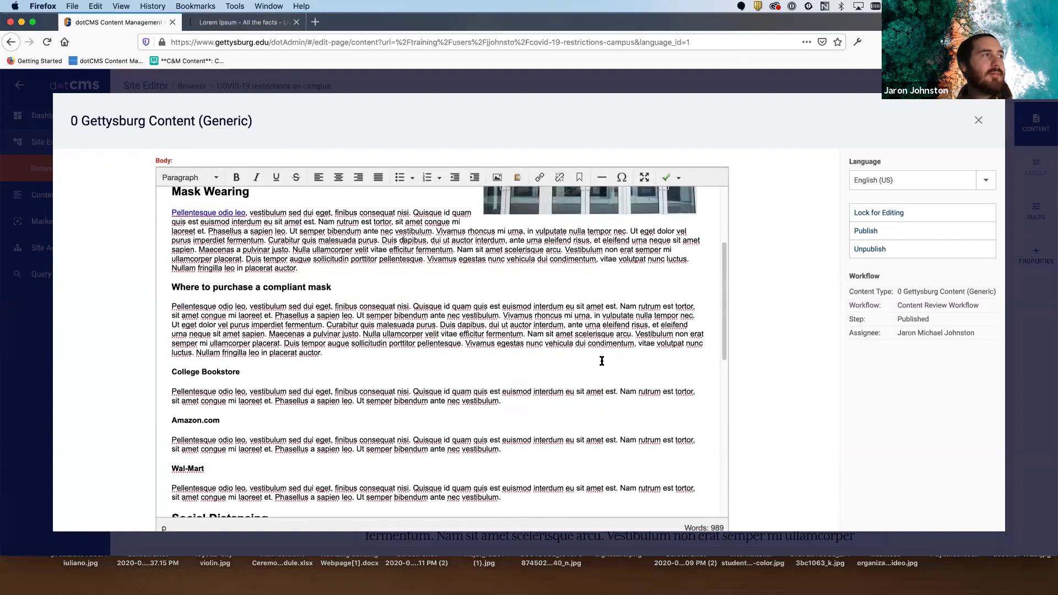
pyautogui.scroll(3, 601, 369)
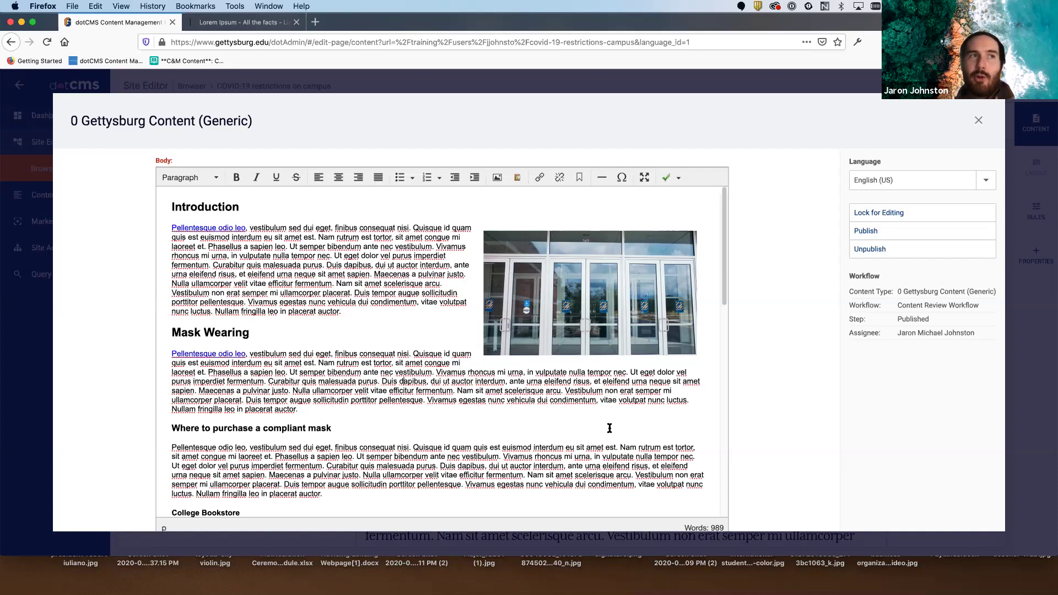
pyautogui.scroll(-15, 603, 427)
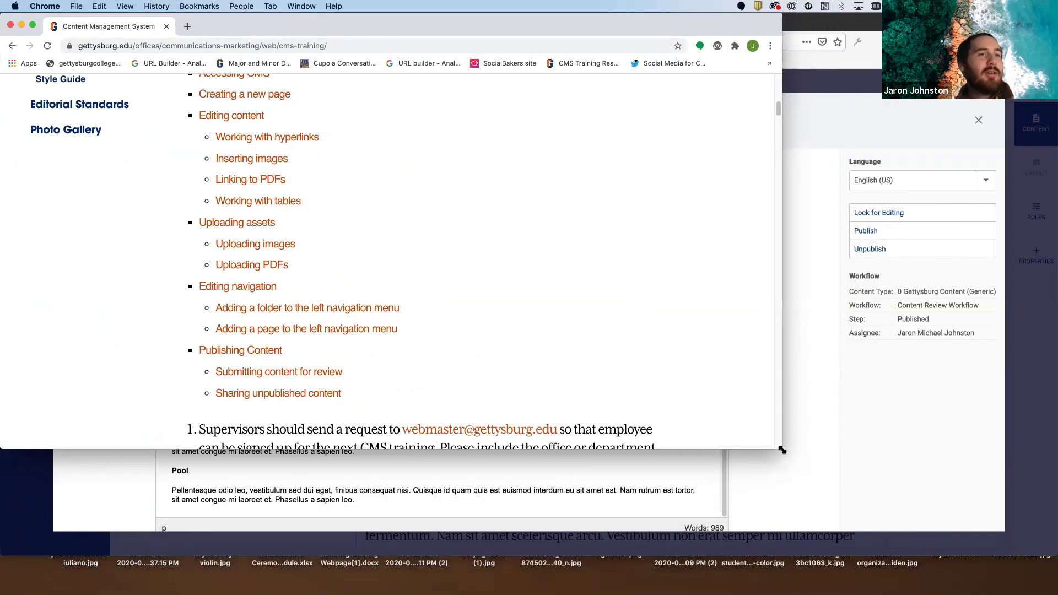
# - Maximize Chrome and skim the CMS Training guide's contents list
pyautogui.doubleClick(782, 449)
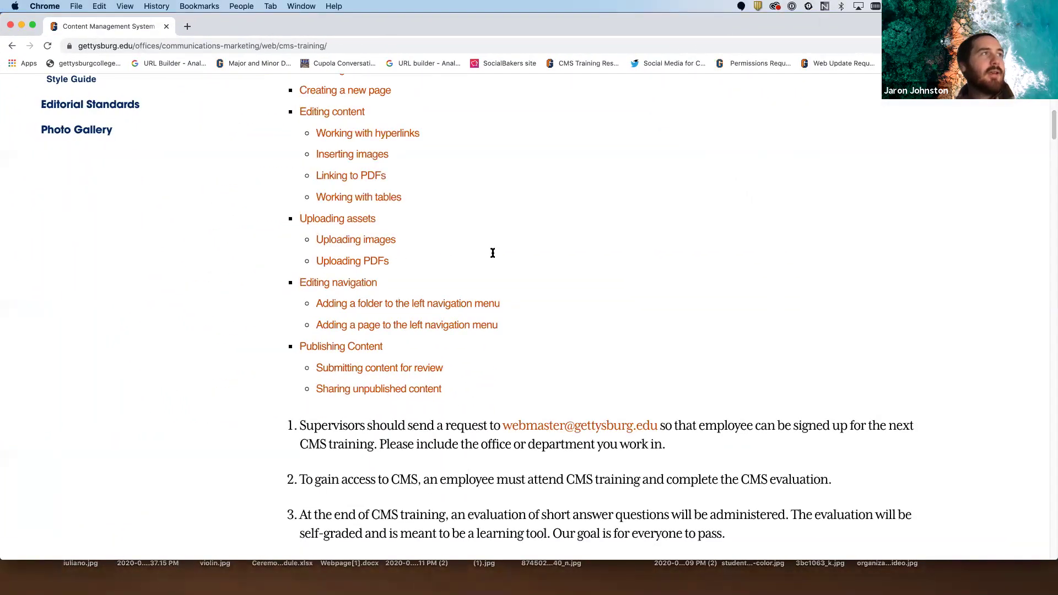
pyautogui.scroll(10, 493, 253)
pyautogui.moveTo(975, 215); pyautogui.dragTo(84, 206)
pyautogui.click(84, 207)
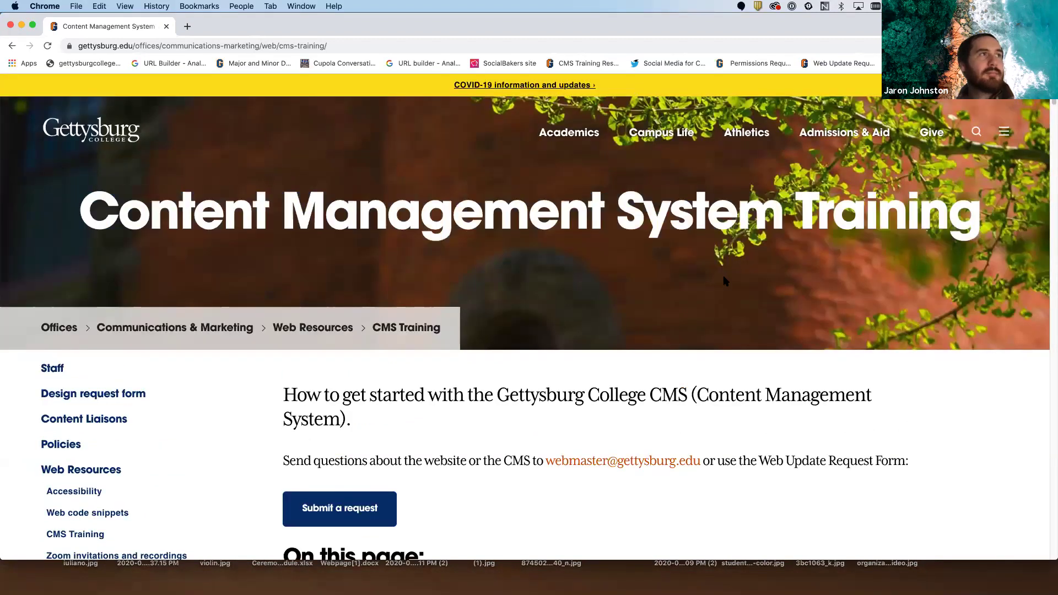
pyautogui.scroll(-15, 725, 301)
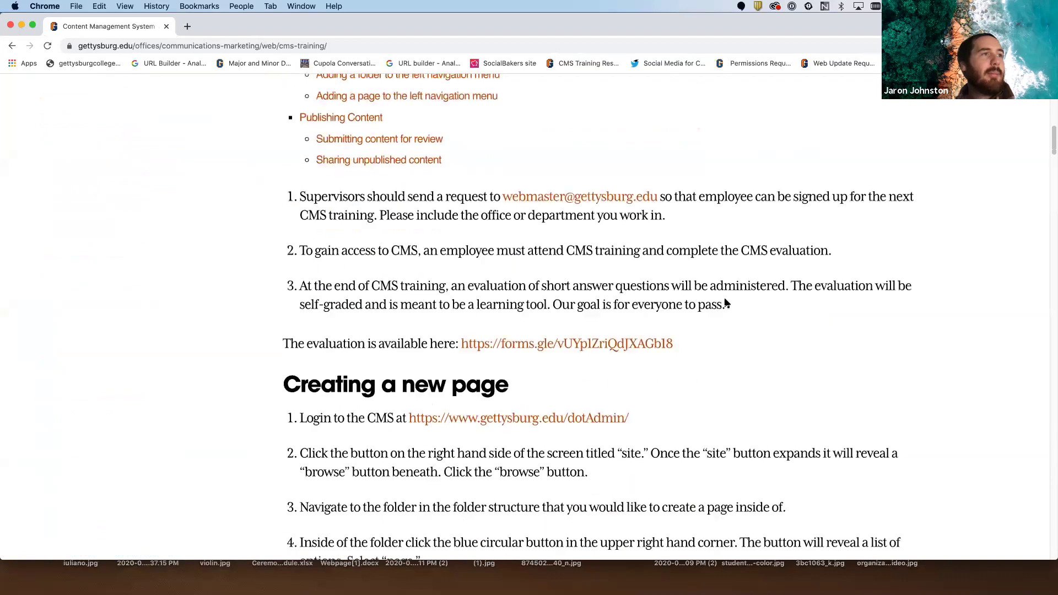
pyautogui.scroll(-12, 725, 302)
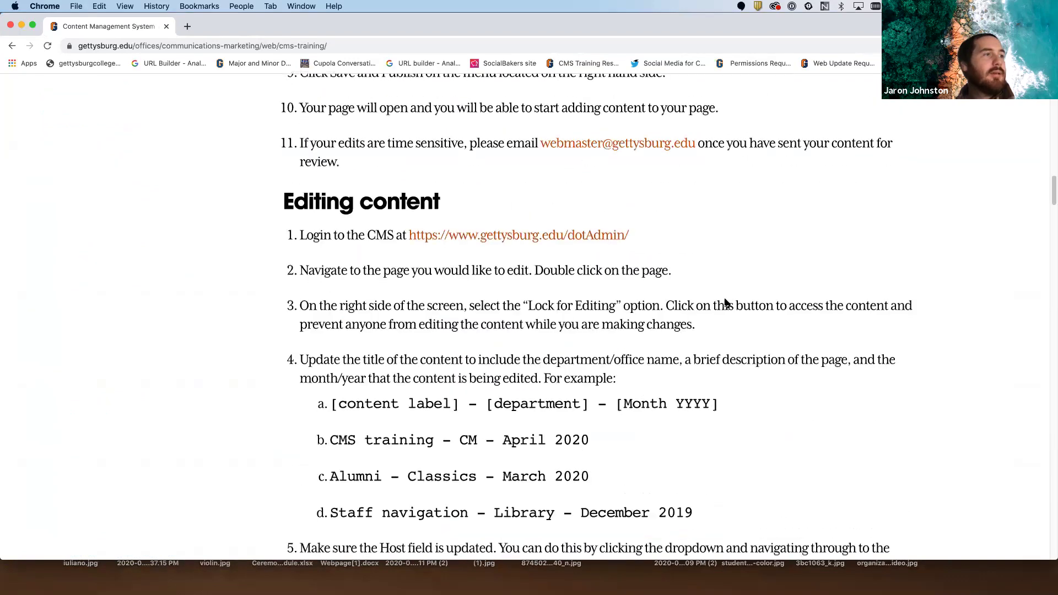
pyautogui.scroll(20, 725, 300)
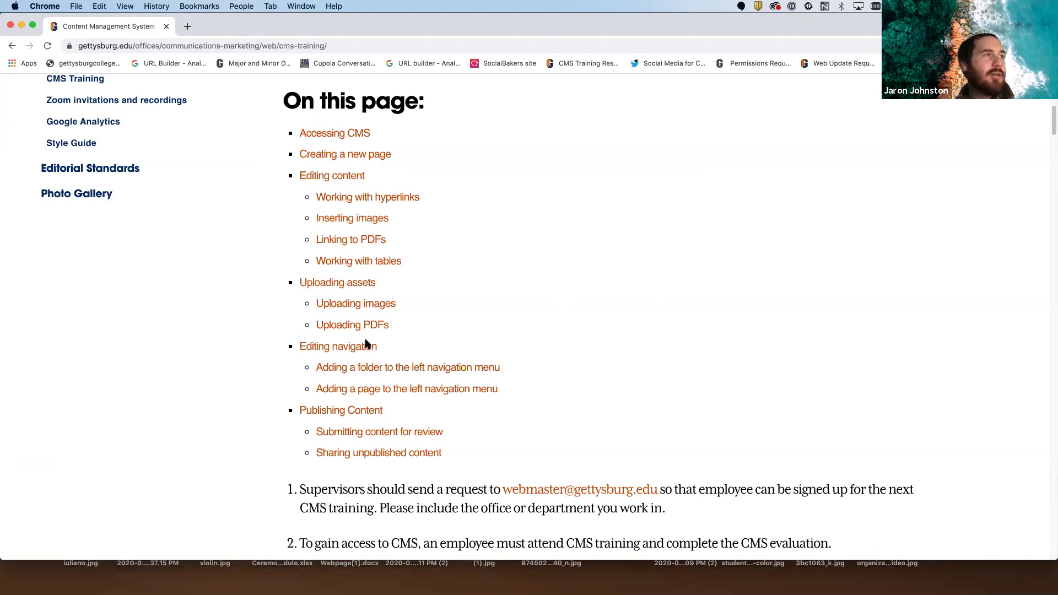
# - Jump to the Working with tables section and follow the Responsive Table Generator link
pyautogui.click(359, 262)
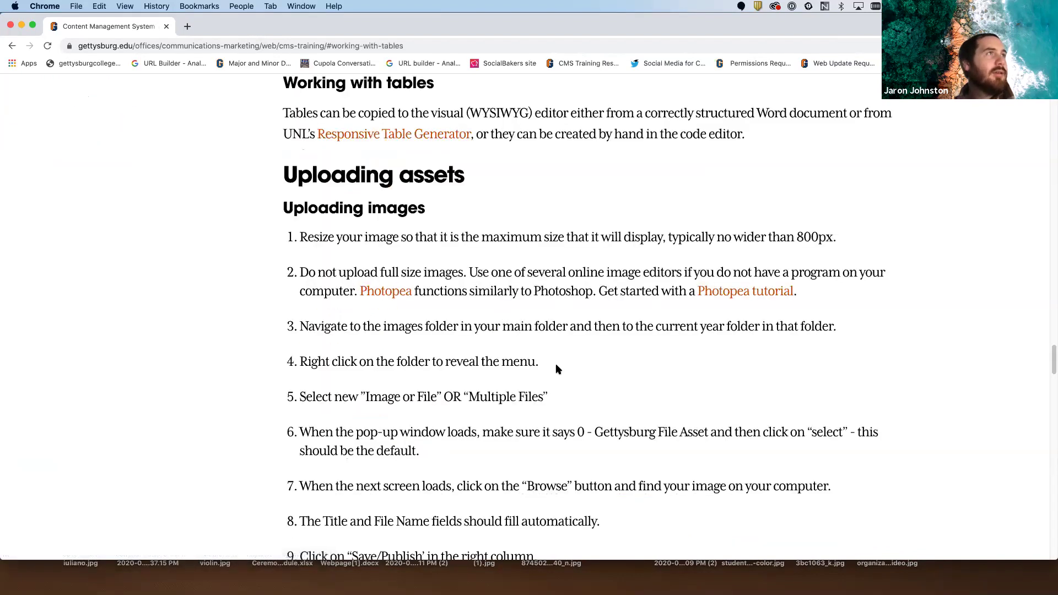
pyautogui.scroll(5, 551, 372)
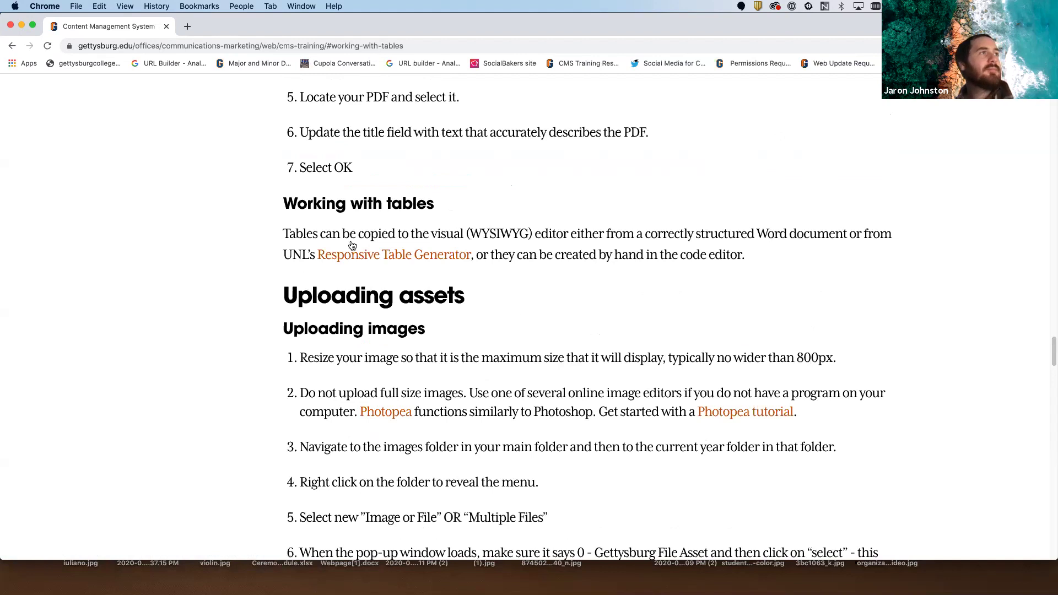
pyautogui.moveTo(283, 232); pyautogui.dragTo(799, 270)
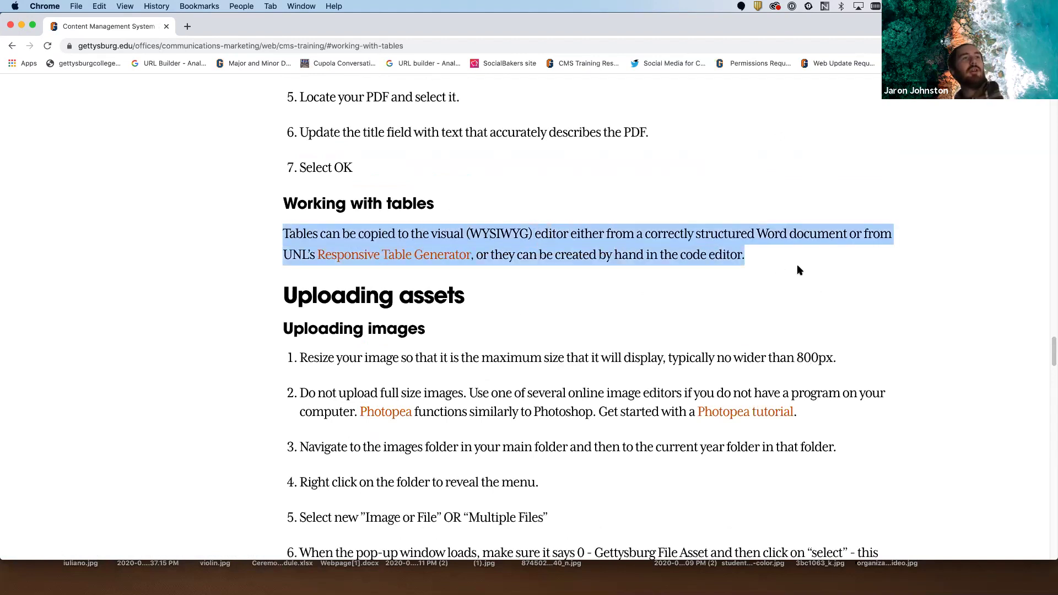
pyautogui.click(776, 283)
pyautogui.moveTo(284, 253); pyautogui.dragTo(505, 253)
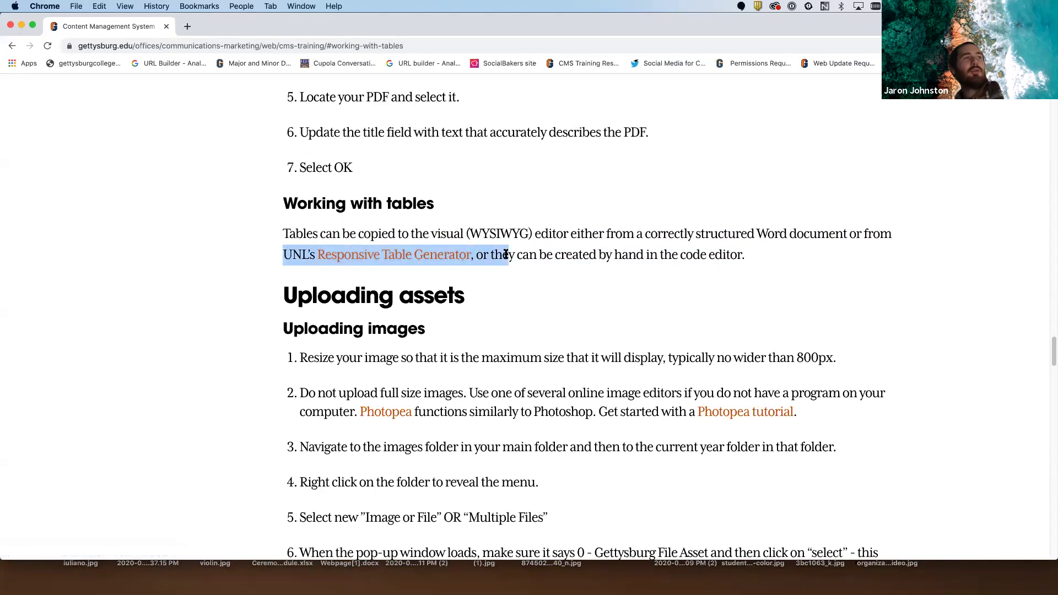
pyautogui.moveTo(419, 258); pyautogui.dragTo(623, 435)
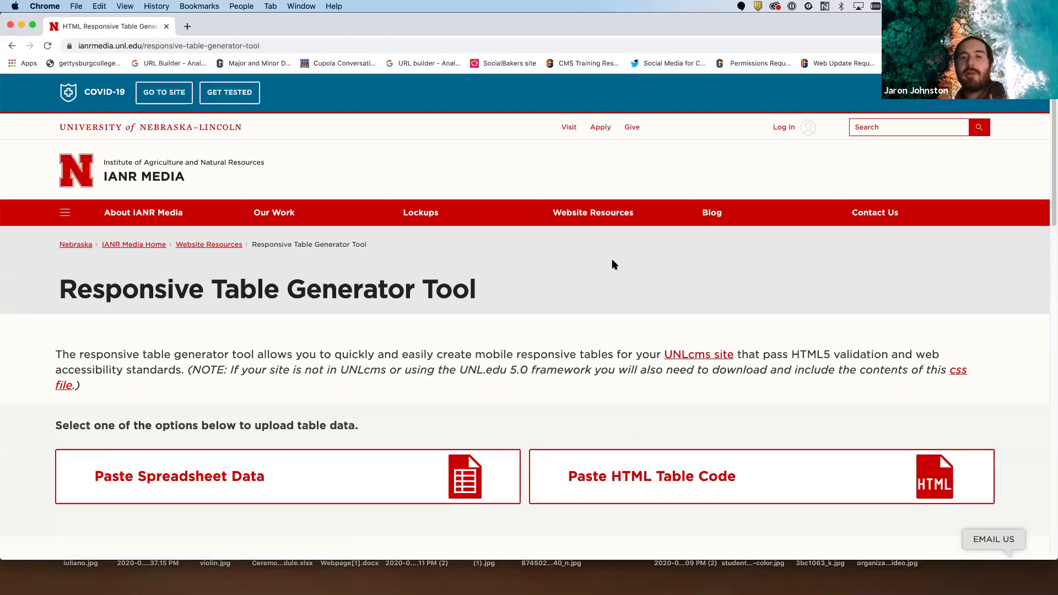
# - In Table Options, set # of rows to 5 and # of columns to 3
pyautogui.scroll(-3, 596, 288)
pyautogui.scroll(-7, 595, 290)
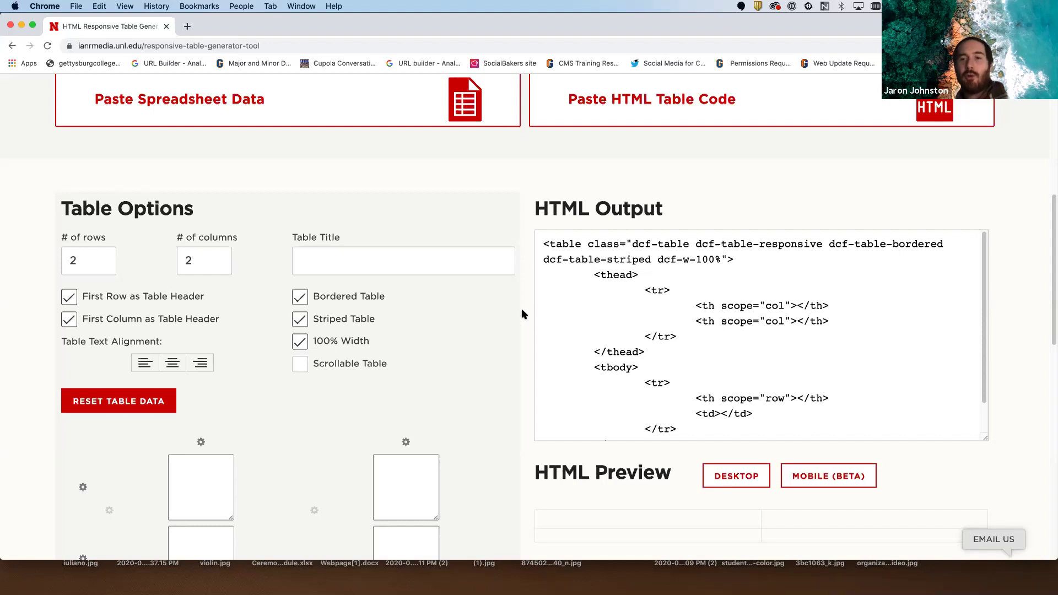
pyautogui.scroll(-2, 521, 314)
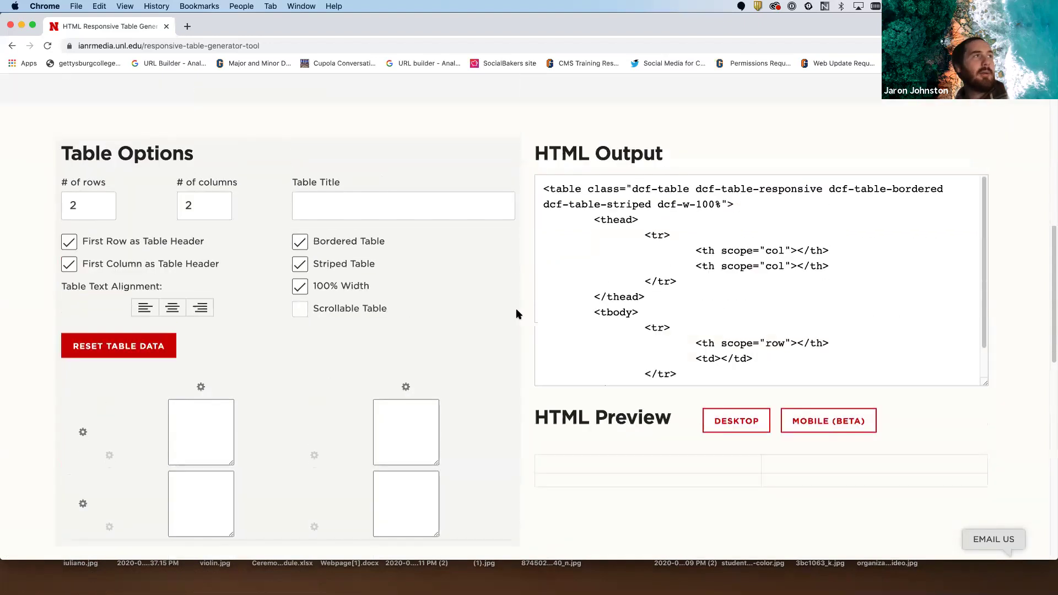
pyautogui.scroll(-1, 513, 309)
pyautogui.click(102, 185)
pyautogui.click(103, 181)
pyautogui.click(103, 180)
pyautogui.click(103, 180)
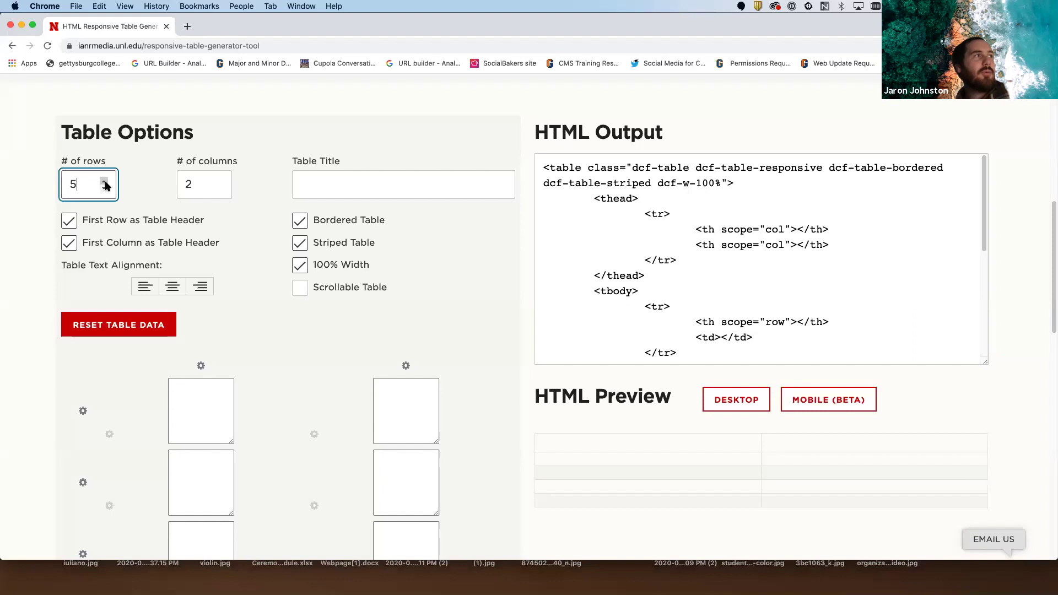
pyautogui.click(219, 181)
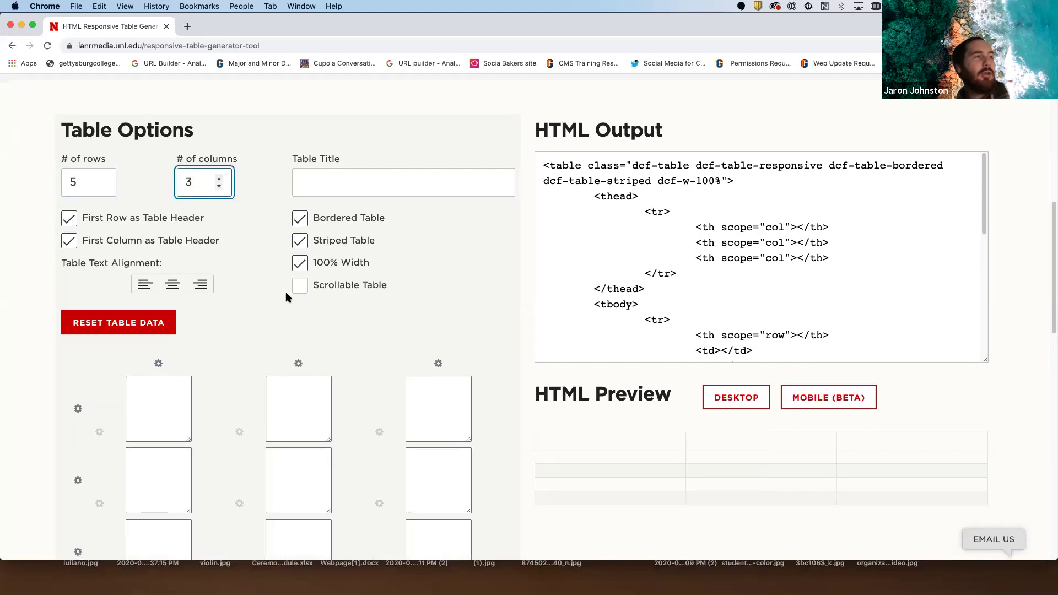
pyautogui.scroll(-5, 285, 295)
# - Fill the header cells with Time, Date and Zoom link
pyautogui.click(161, 268)
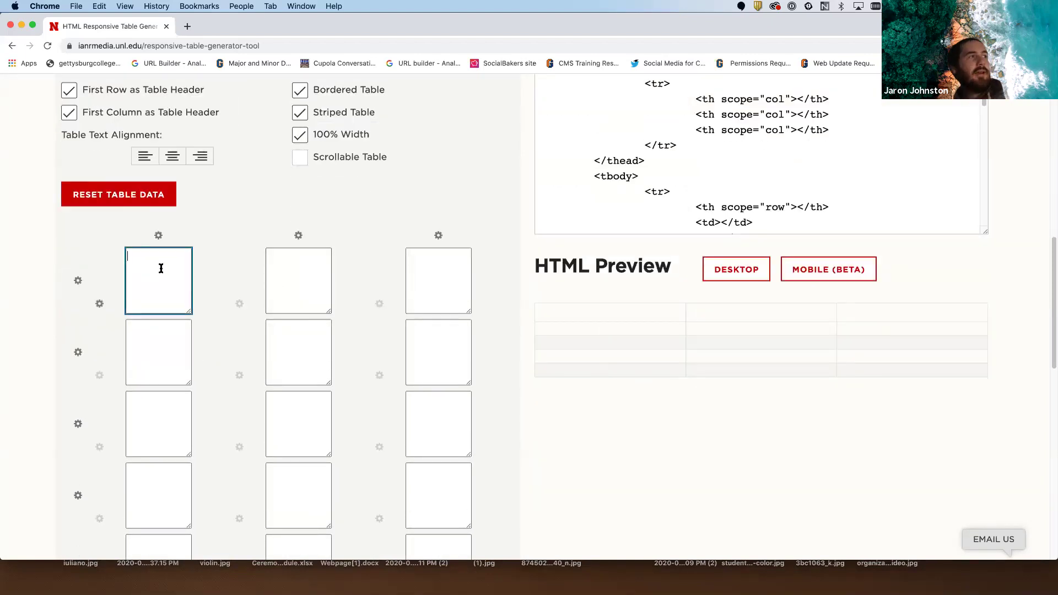
pyautogui.write('Time')
pyautogui.click(306, 285)
pyautogui.write('Date')
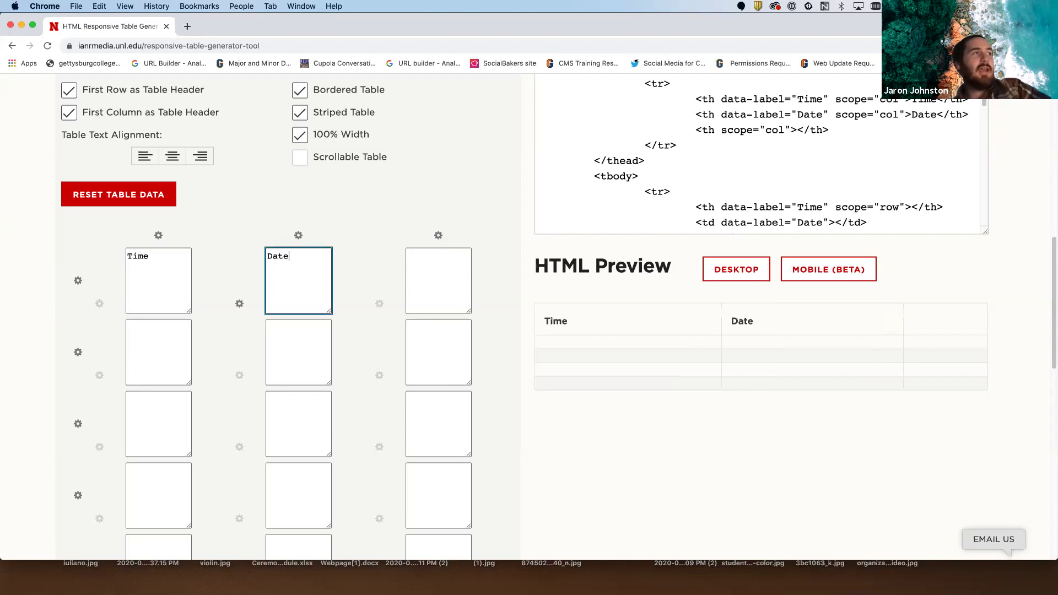
pyautogui.click(420, 275)
pyautogui.write('Z')
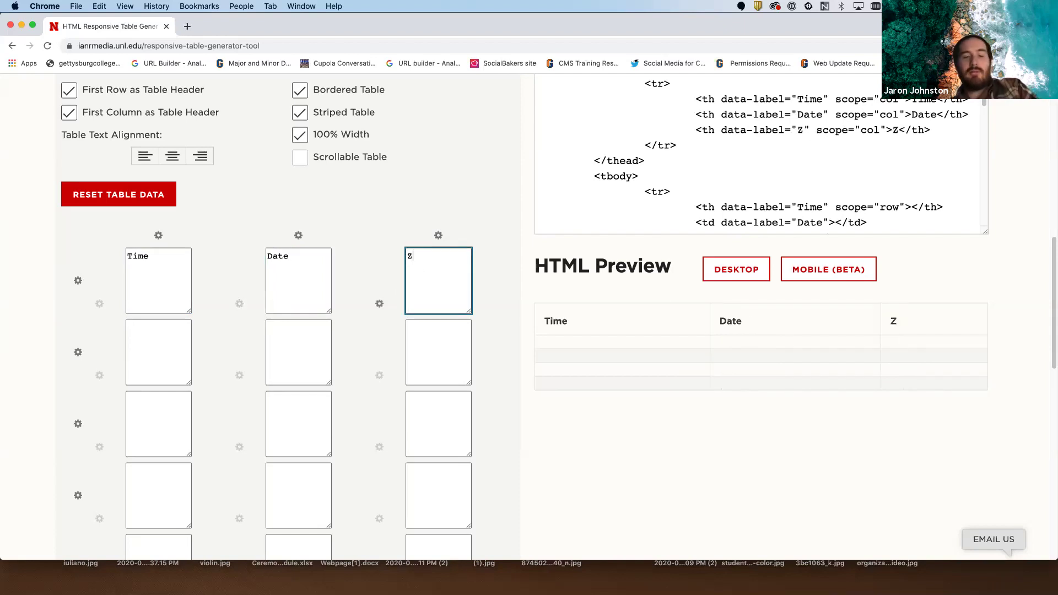
pyautogui.write('oom link')
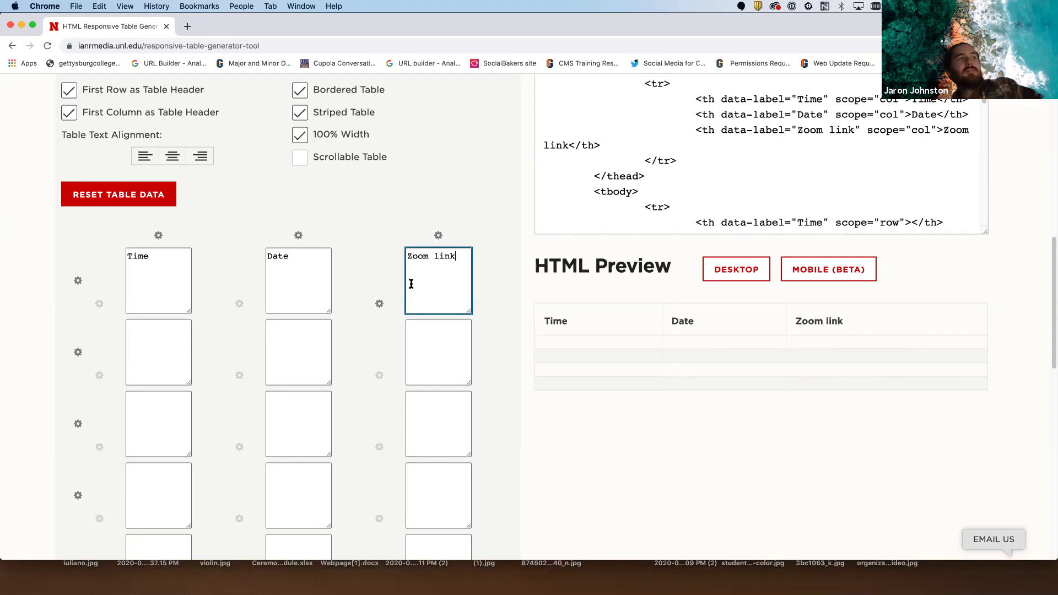
pyautogui.click(371, 302)
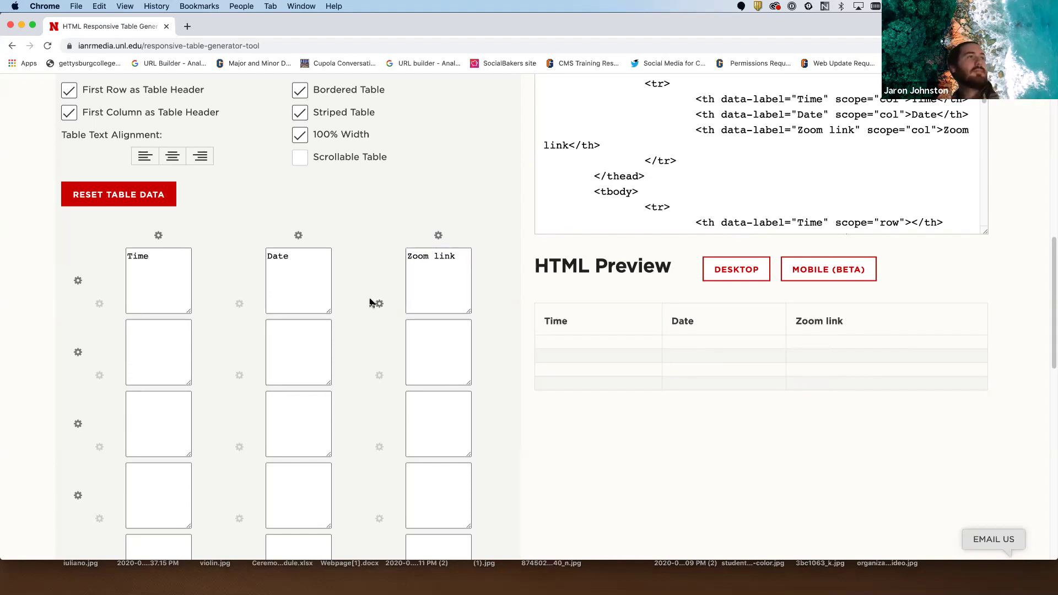
# - Toggle the first-row header option off and back on, leaving it enabled
pyautogui.scroll(5, 372, 302)
pyautogui.scroll(-7, 371, 302)
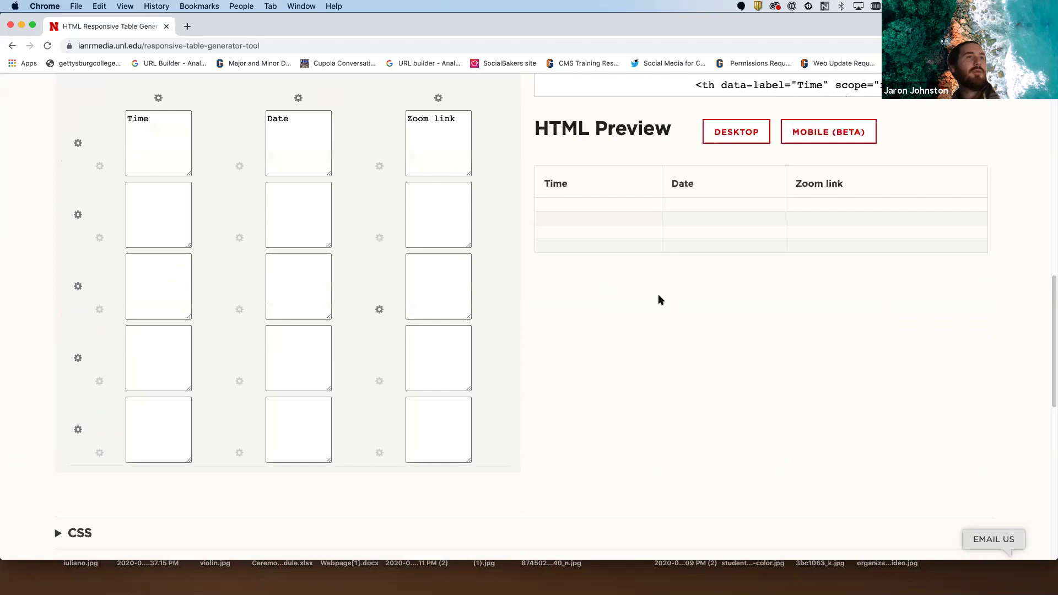
pyautogui.scroll(1, 606, 220)
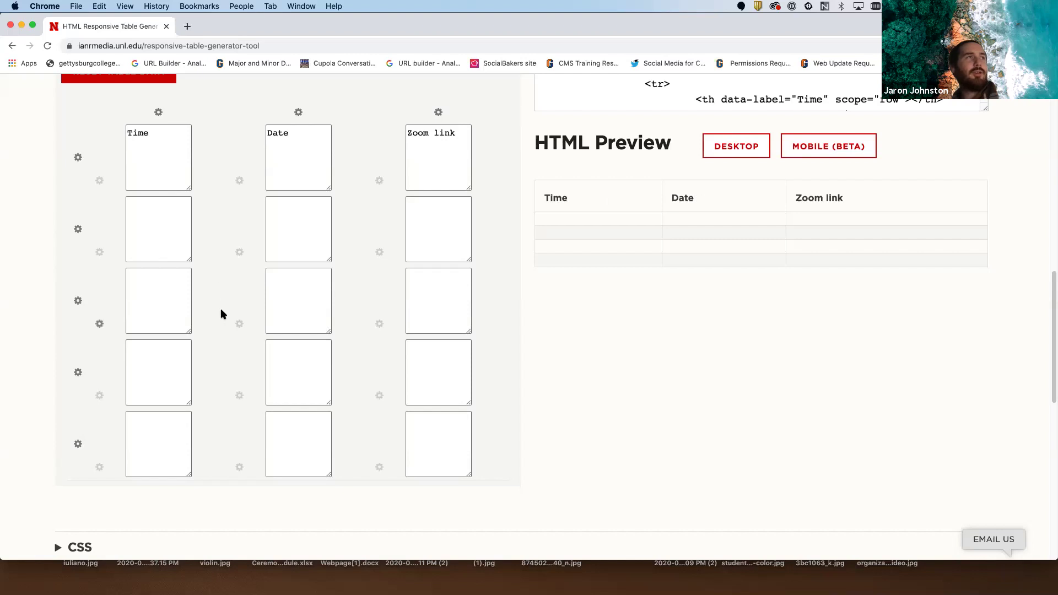
pyautogui.scroll(5, 221, 312)
pyautogui.scroll(3, 225, 312)
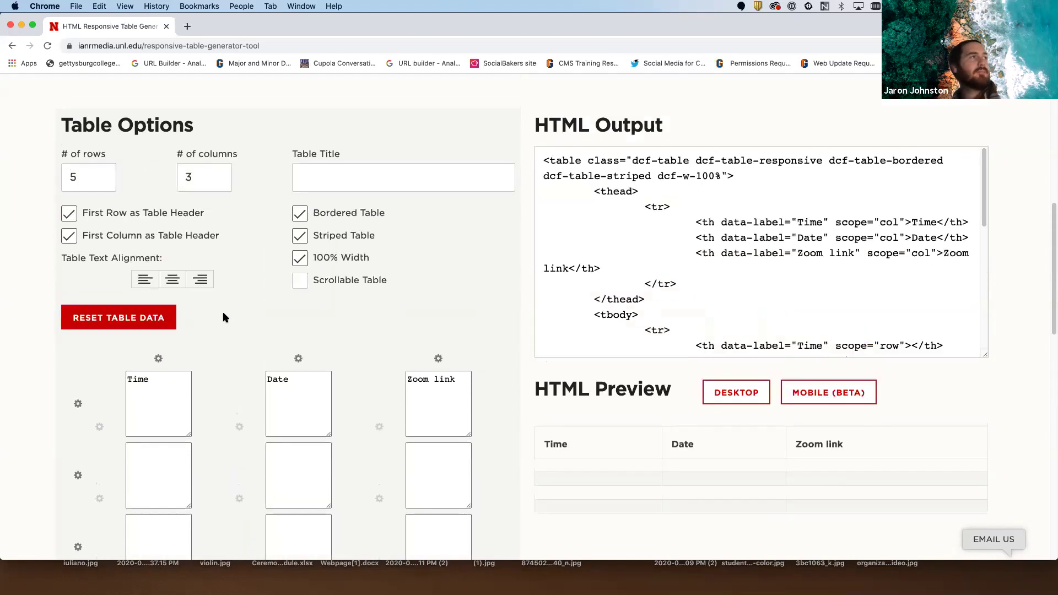
pyautogui.click(70, 216)
pyautogui.click(70, 216)
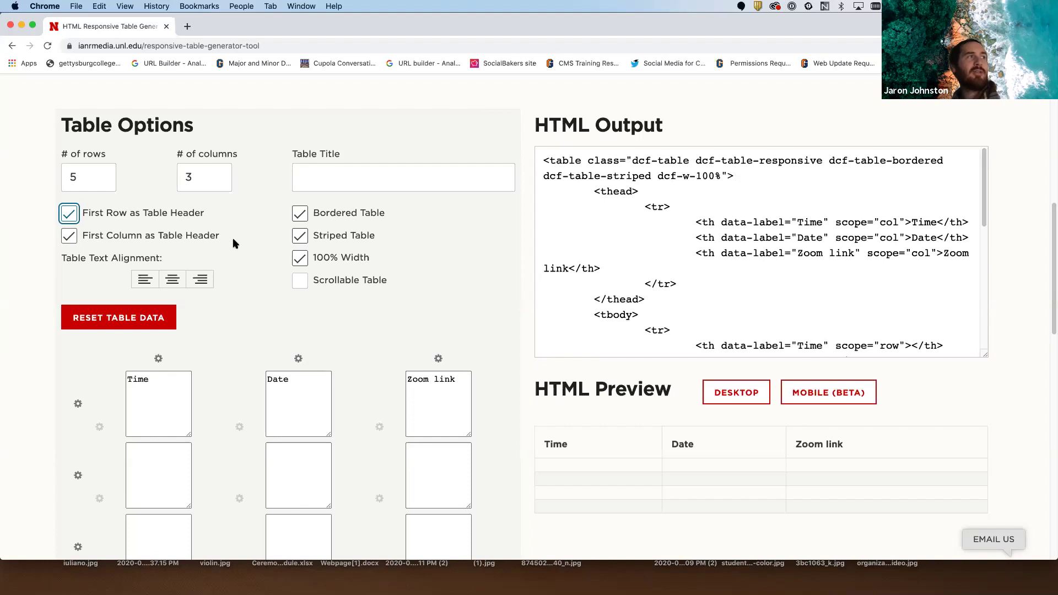
pyautogui.scroll(-1, 246, 291)
pyautogui.scroll(-3, 246, 291)
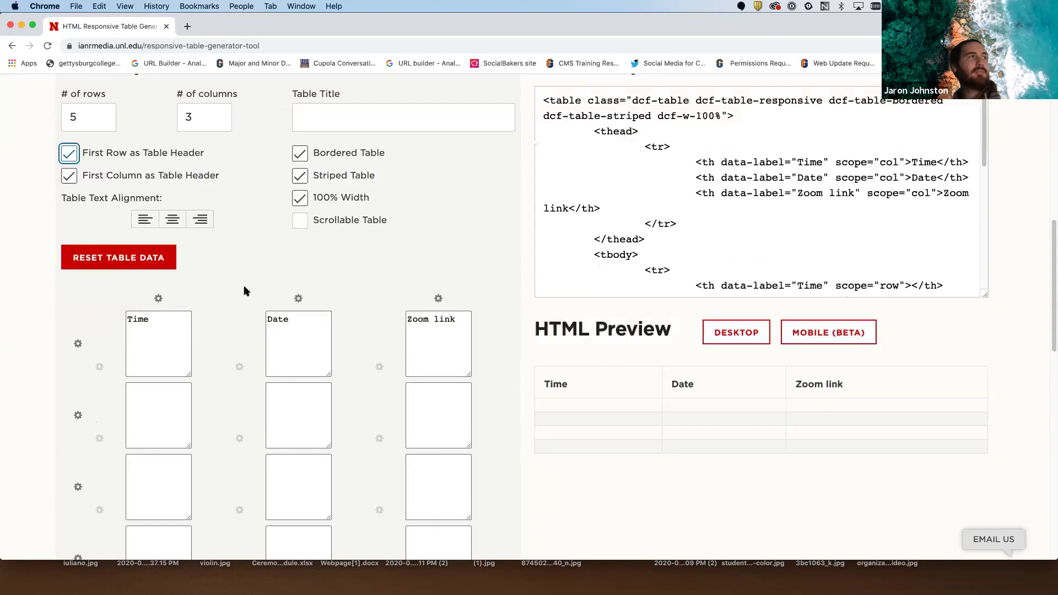
pyautogui.scroll(8, 245, 289)
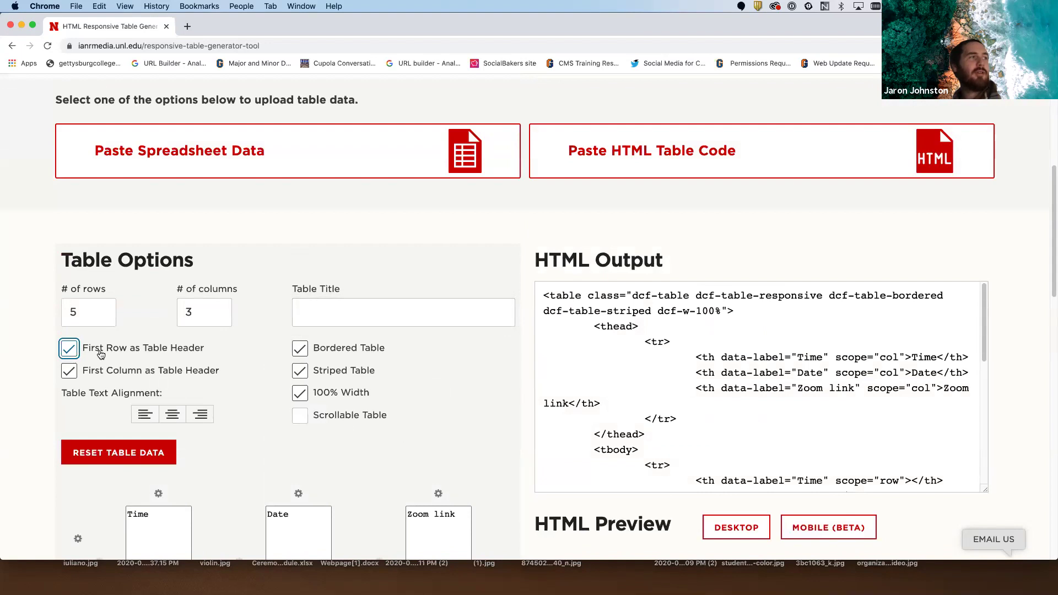
pyautogui.scroll(-1, 228, 347)
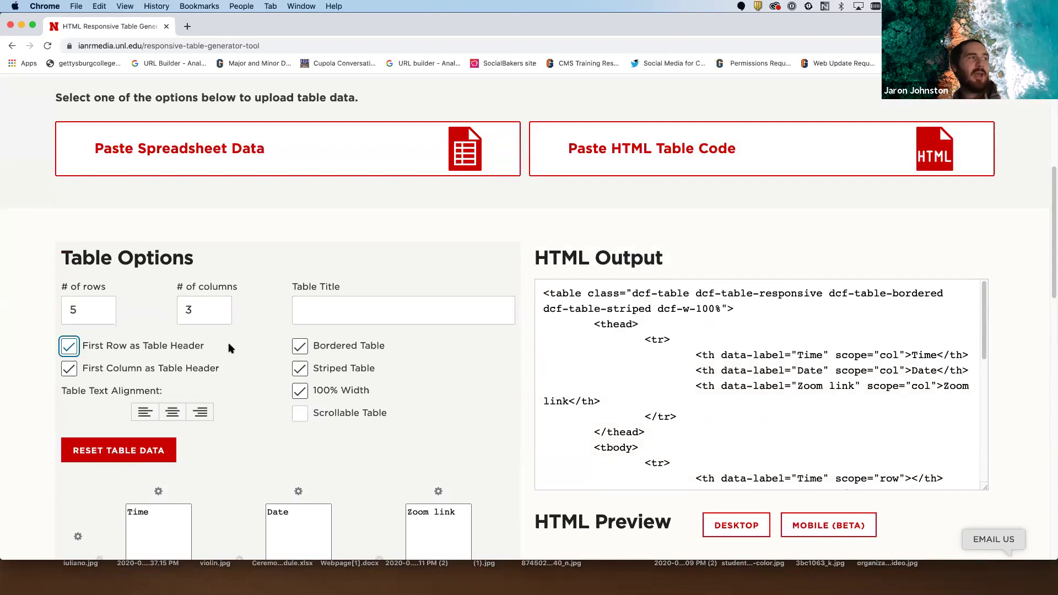
pyautogui.scroll(-10, 228, 348)
# - Enter the Time cells as 1:00 pm, 2:00 pm, 3:00 pm and 4:00 pm
pyautogui.click(135, 328)
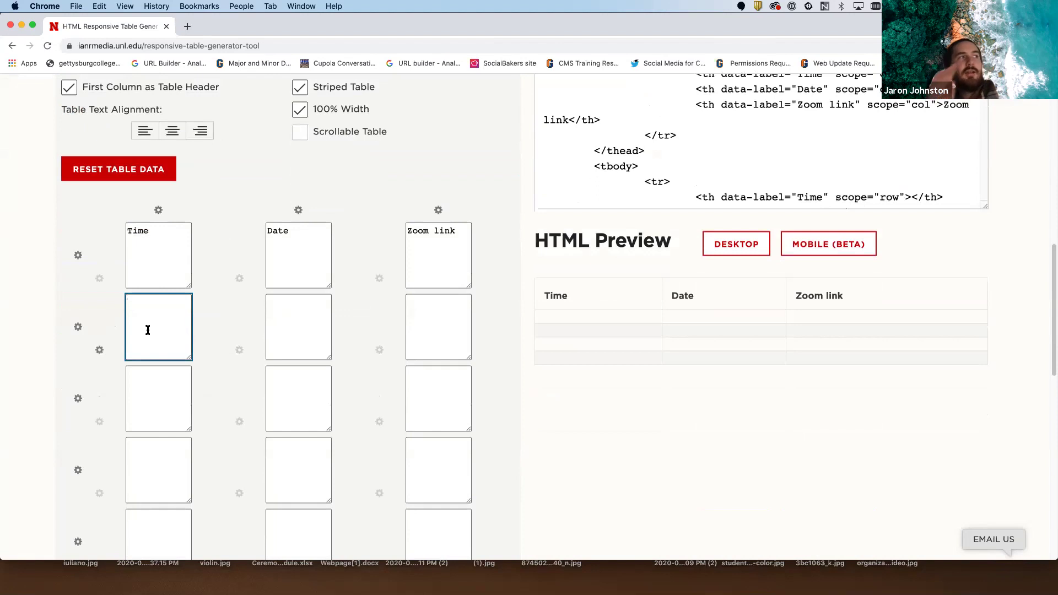
pyautogui.write('1:')
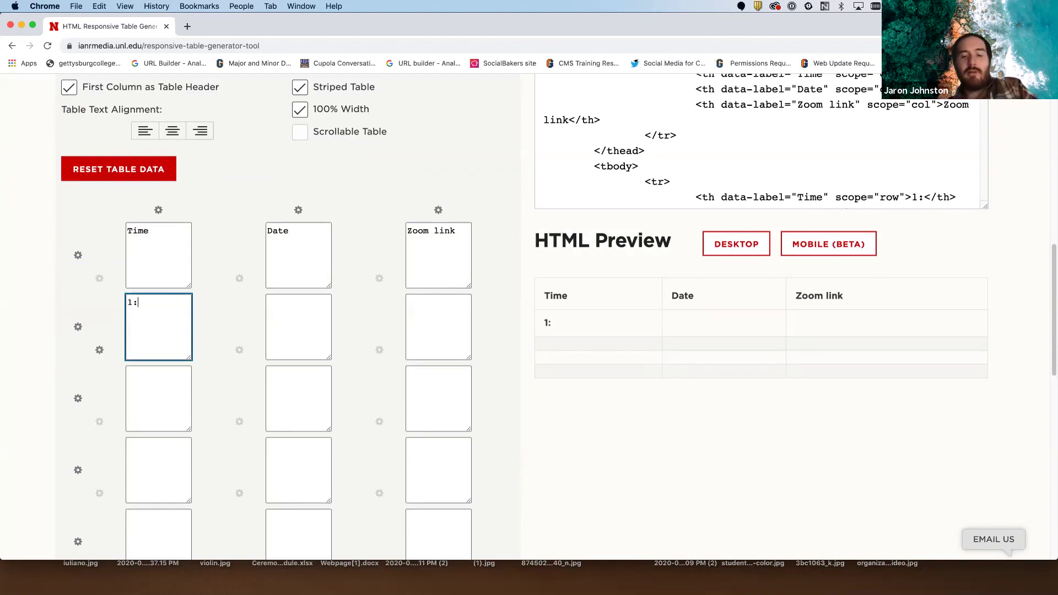
pyautogui.write('00 pm')
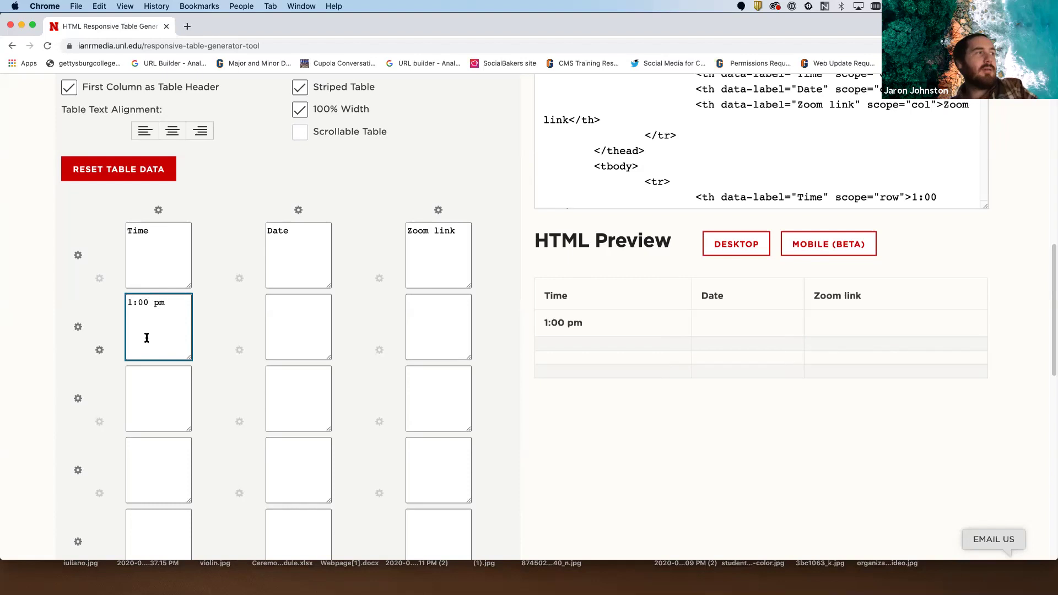
pyautogui.scroll(-2, 158, 353)
pyautogui.click(157, 354)
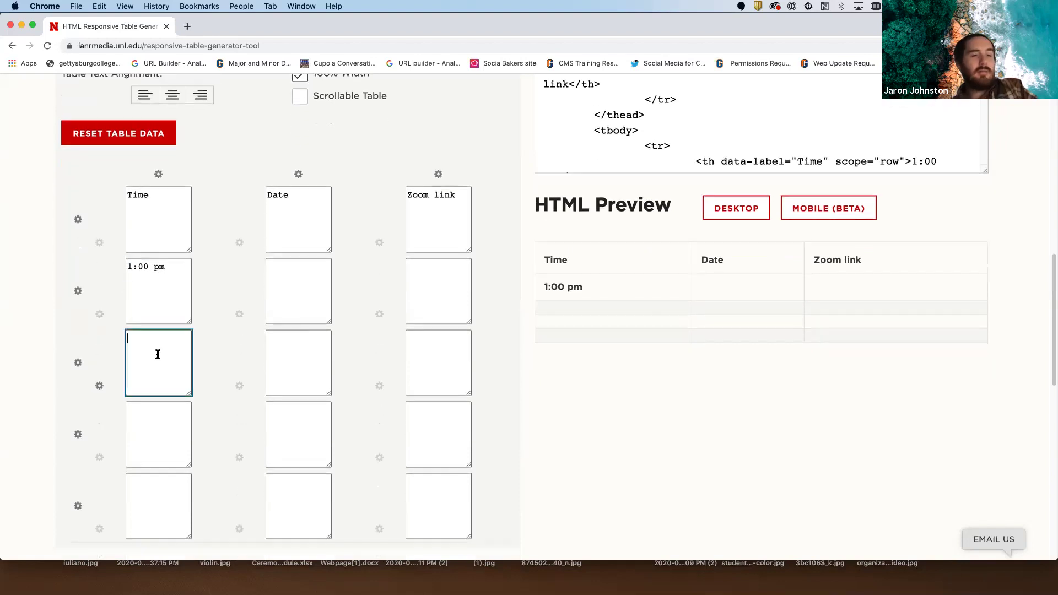
pyautogui.write('2:00 pm')
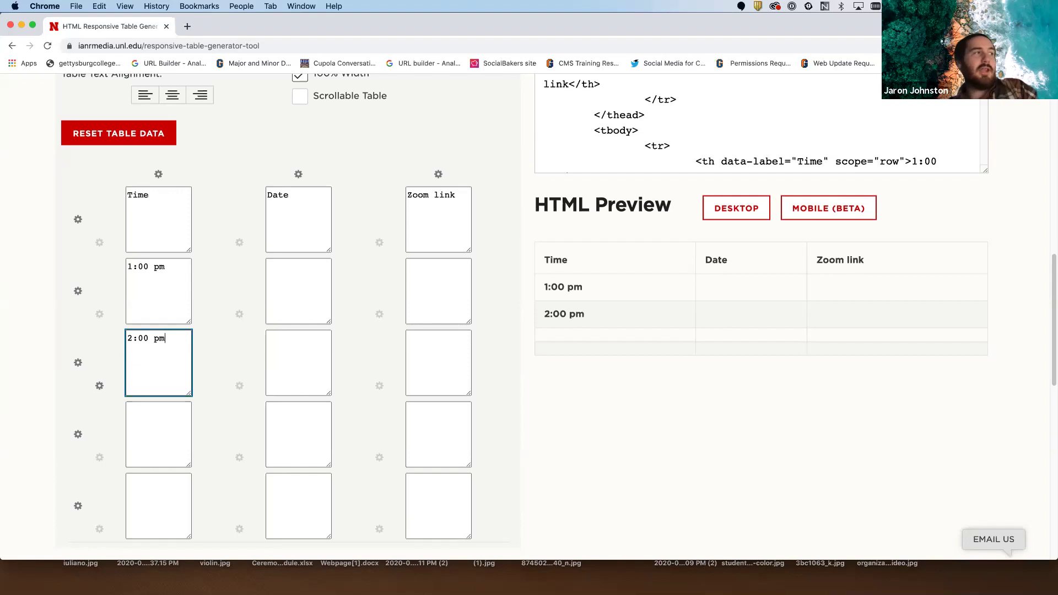
pyautogui.click(135, 416)
pyautogui.write('3:00 ')
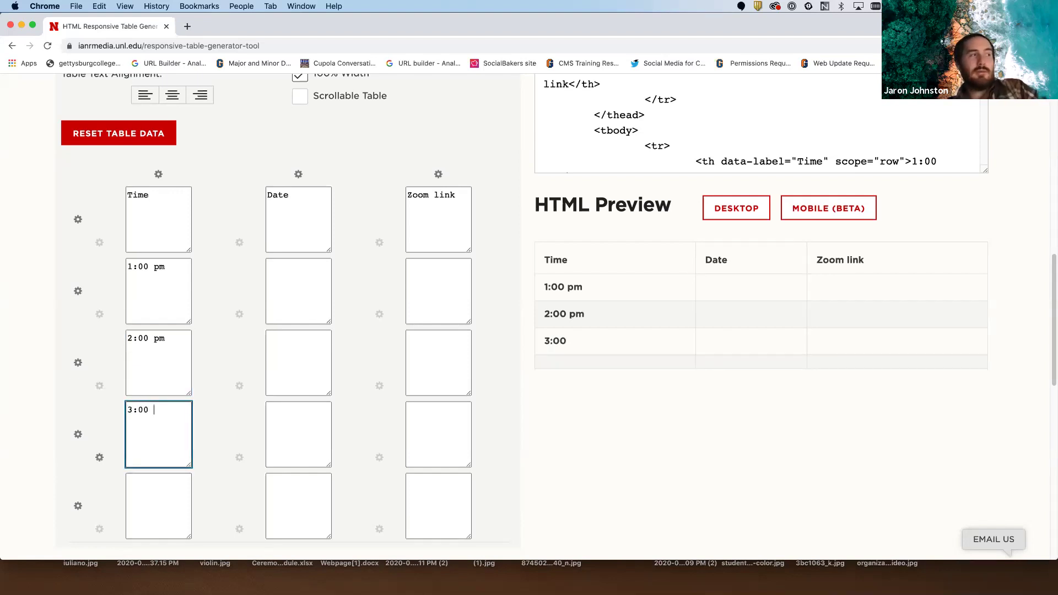
pyautogui.write('pm')
pyautogui.scroll(-2, 138, 416)
pyautogui.click(145, 429)
pyautogui.write('4')
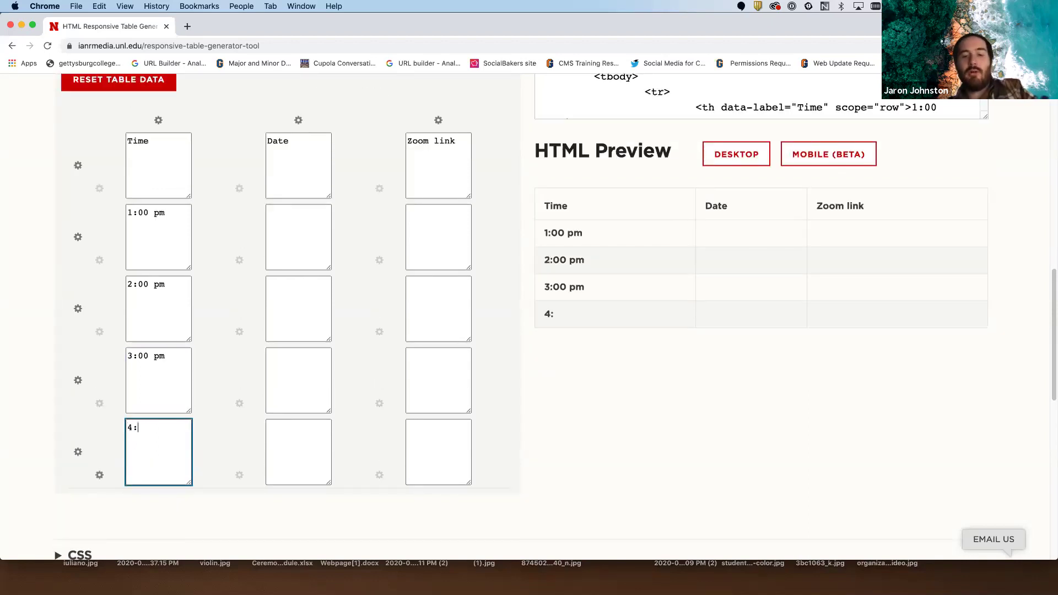
pyautogui.write(':00 pm')
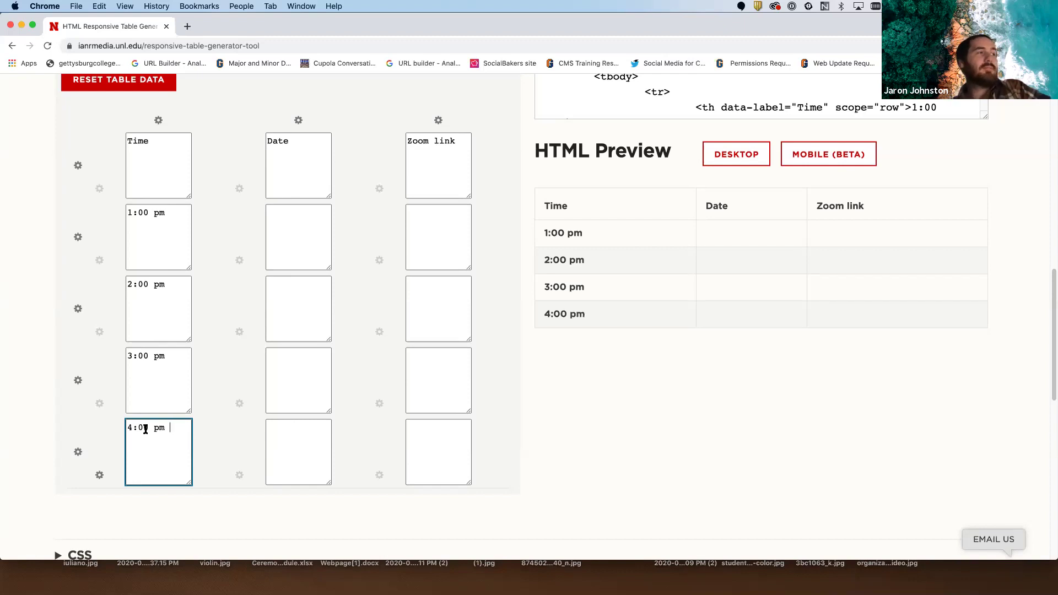
# - Enter the Date cells as Nov. 10, Nov. 11, Nov. 12 and Nov. 13
pyautogui.click(300, 249)
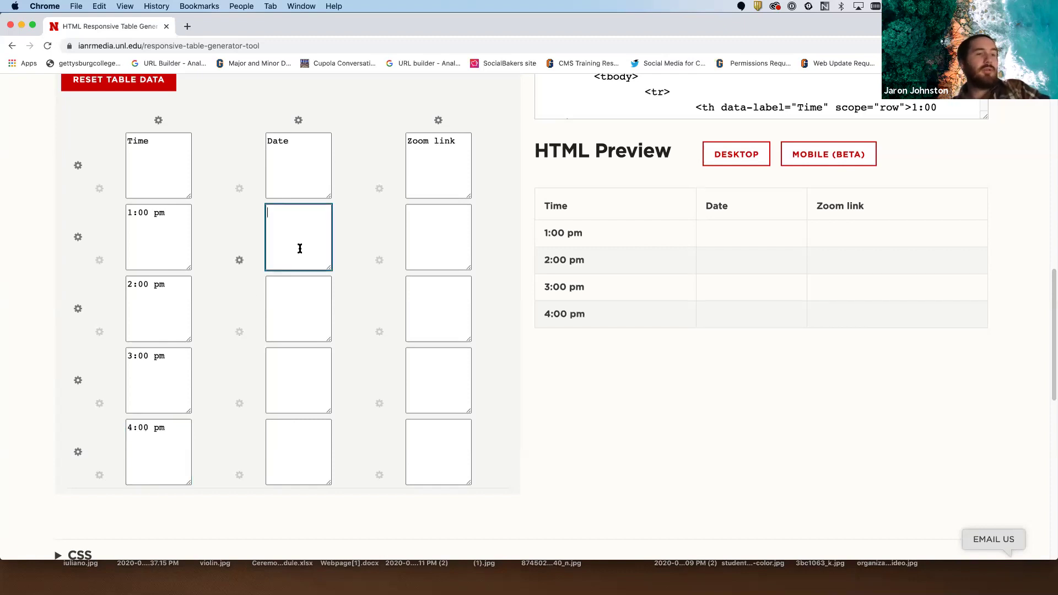
pyautogui.write('Nov. 10')
pyautogui.click(300, 288)
pyautogui.write('No')
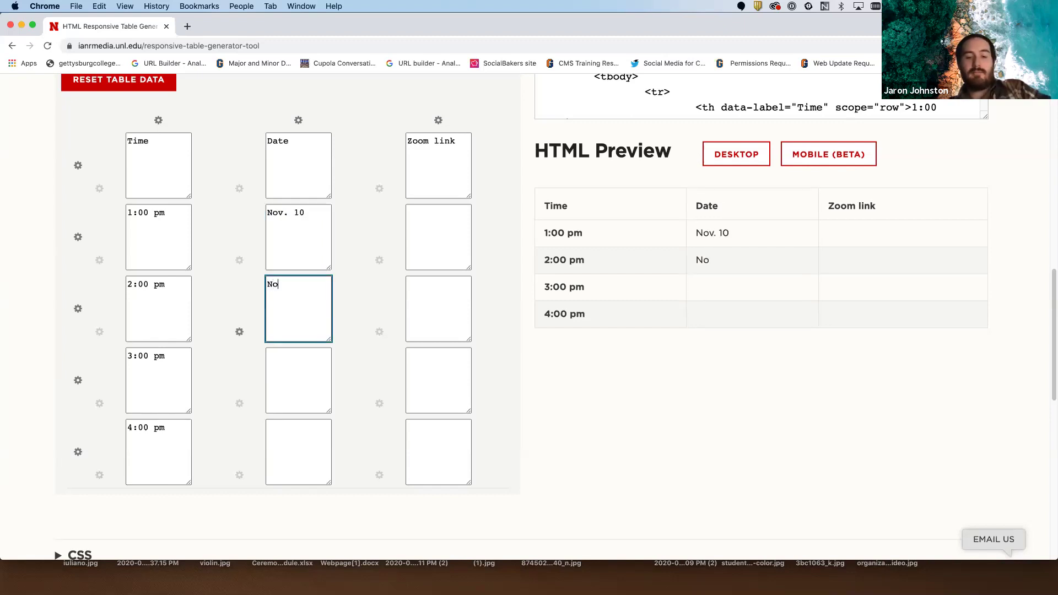
pyautogui.write('v. 11')
pyautogui.click(297, 349)
pyautogui.write('Nov. 12')
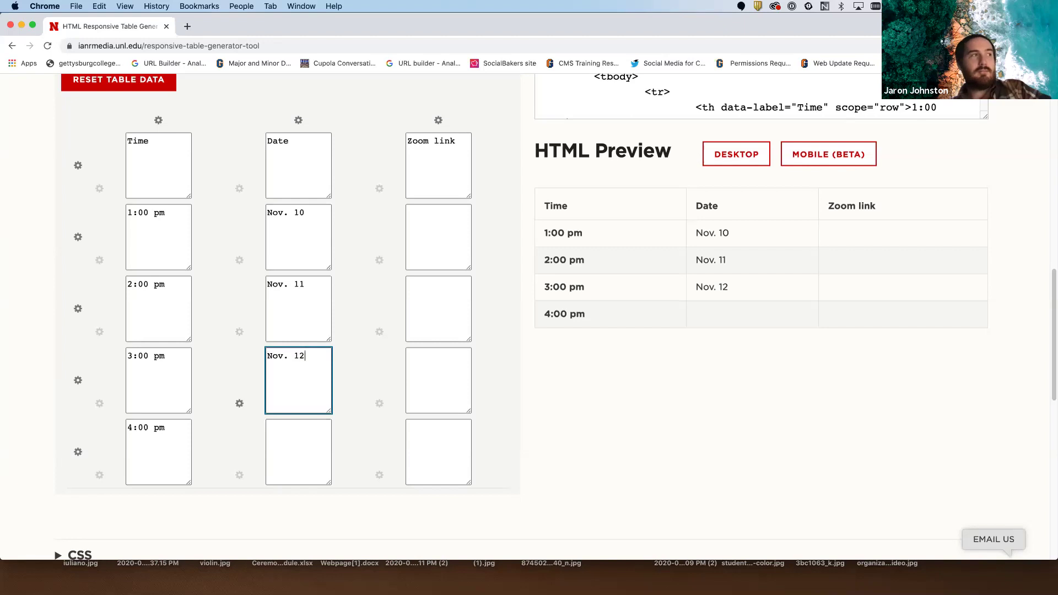
pyautogui.click(305, 449)
pyautogui.write('N')
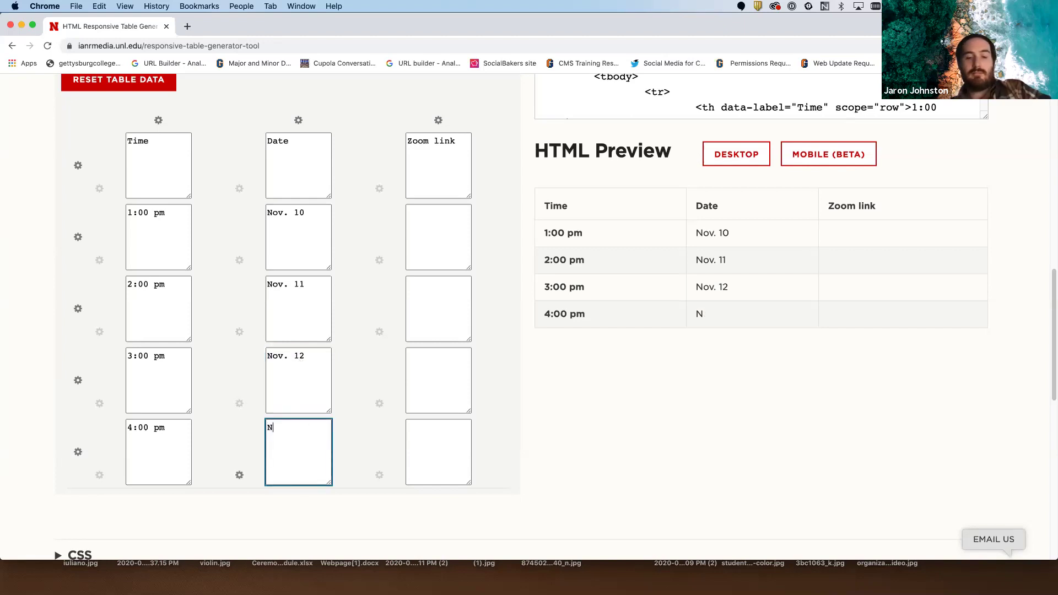
pyautogui.write('ov. 13')
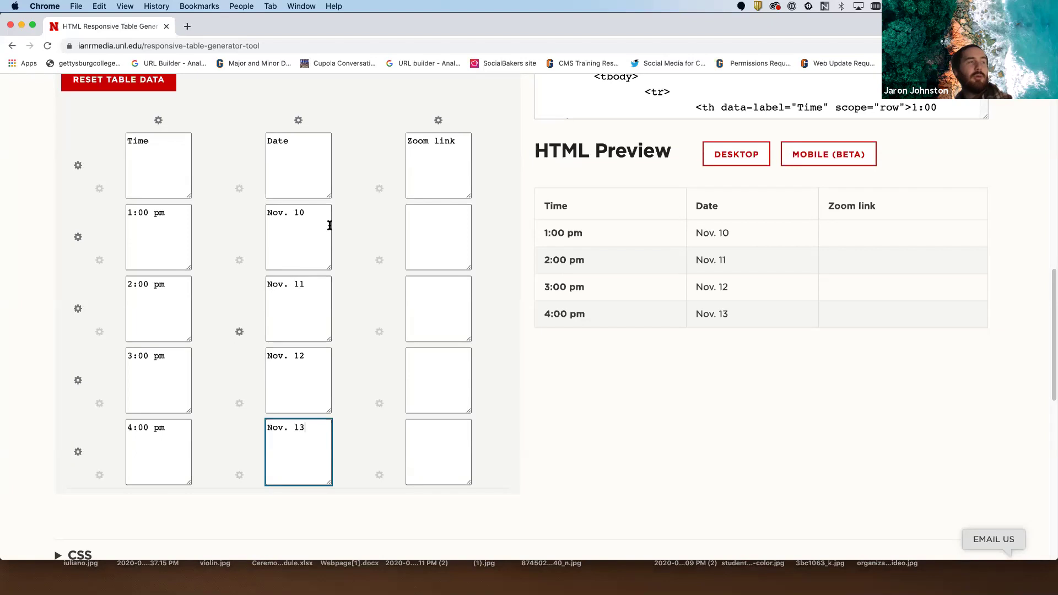
# - Fill all four Zoom link cells with LINK HERE
pyautogui.click(433, 232)
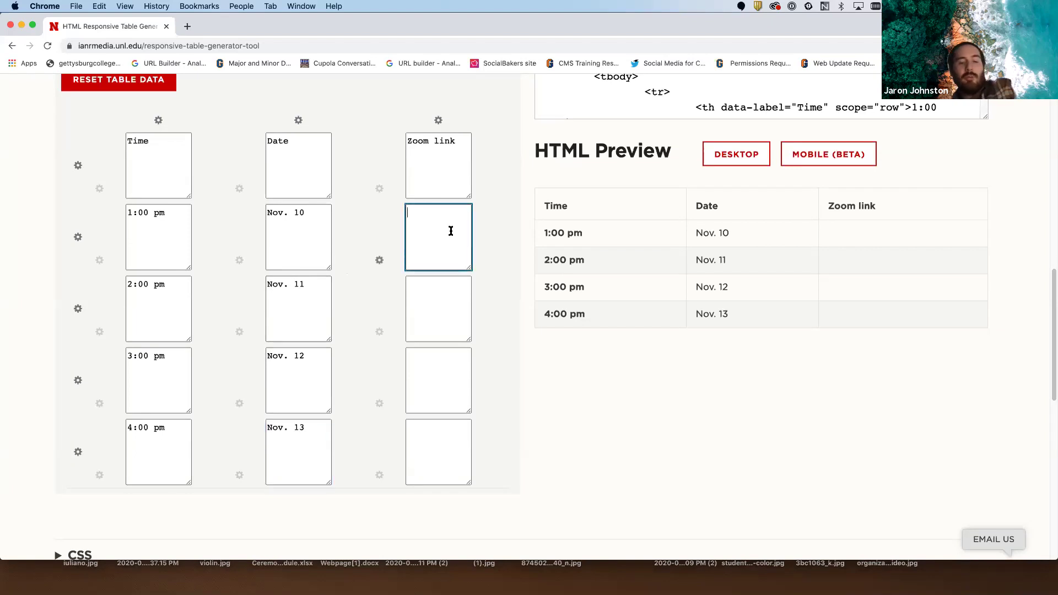
pyautogui.write('LINK HERTE')
pyautogui.press('BackSpace')
pyautogui.press('BackSpace')
pyautogui.write('E')
pyautogui.press('super+a')
pyautogui.press('super+c')
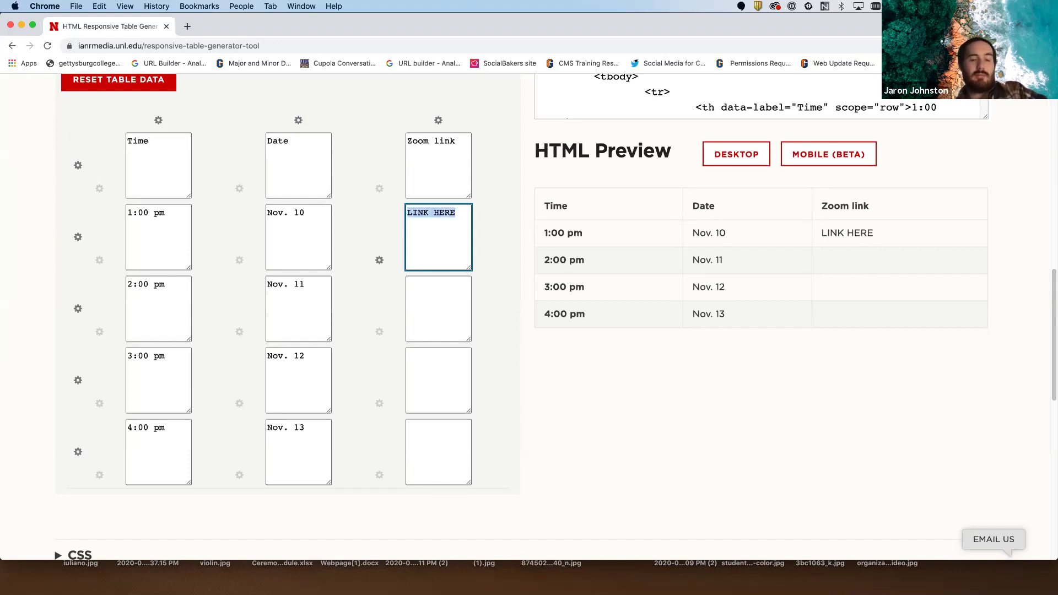
pyautogui.click(456, 286)
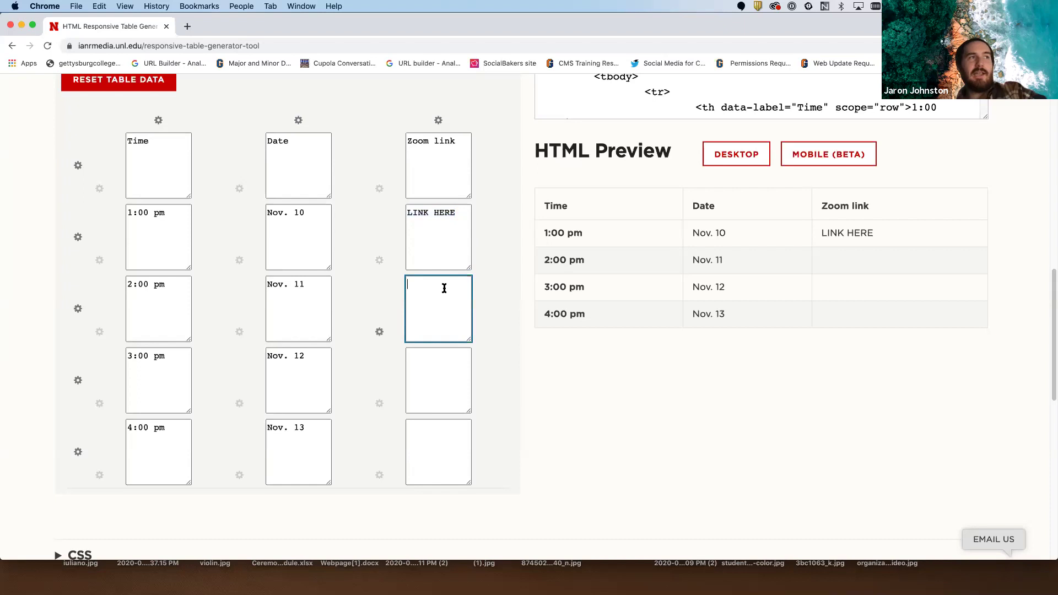
pyautogui.press('super+v')
pyautogui.click(452, 369)
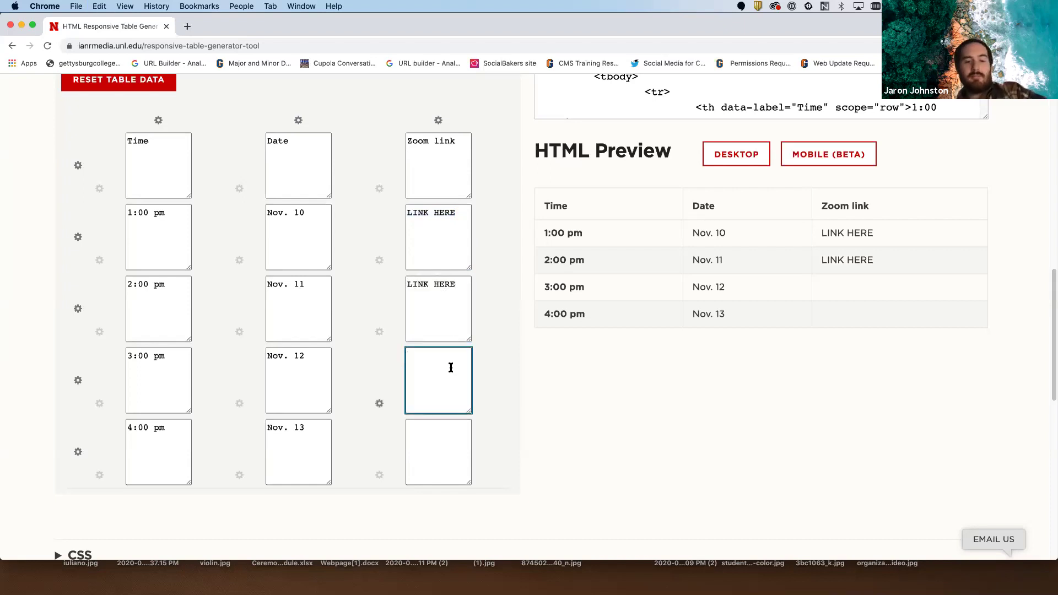
pyautogui.press('super+v')
pyautogui.click(446, 422)
pyautogui.press('super+v')
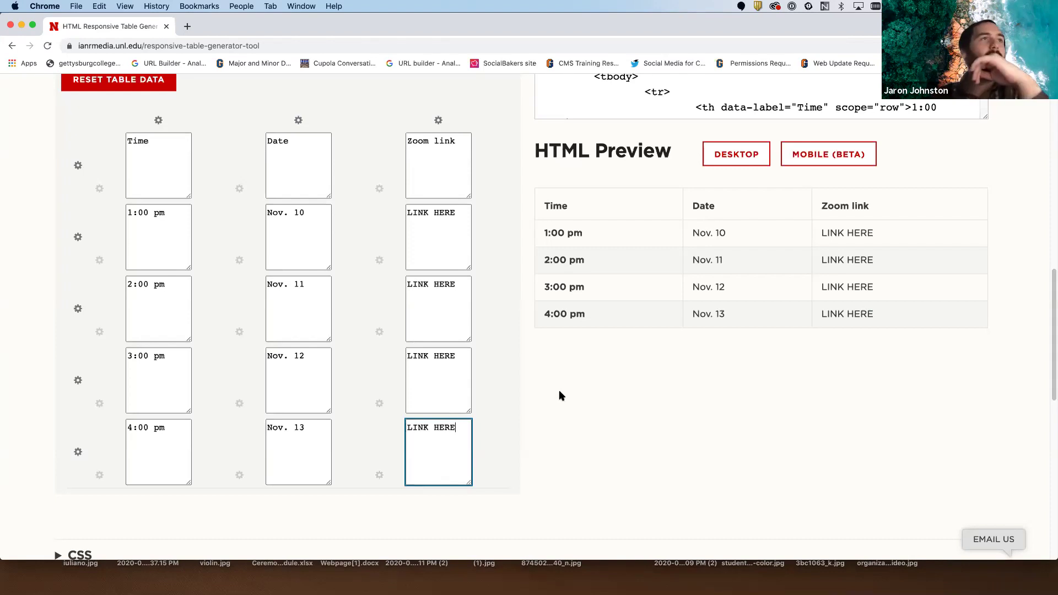
pyautogui.scroll(4, 561, 396)
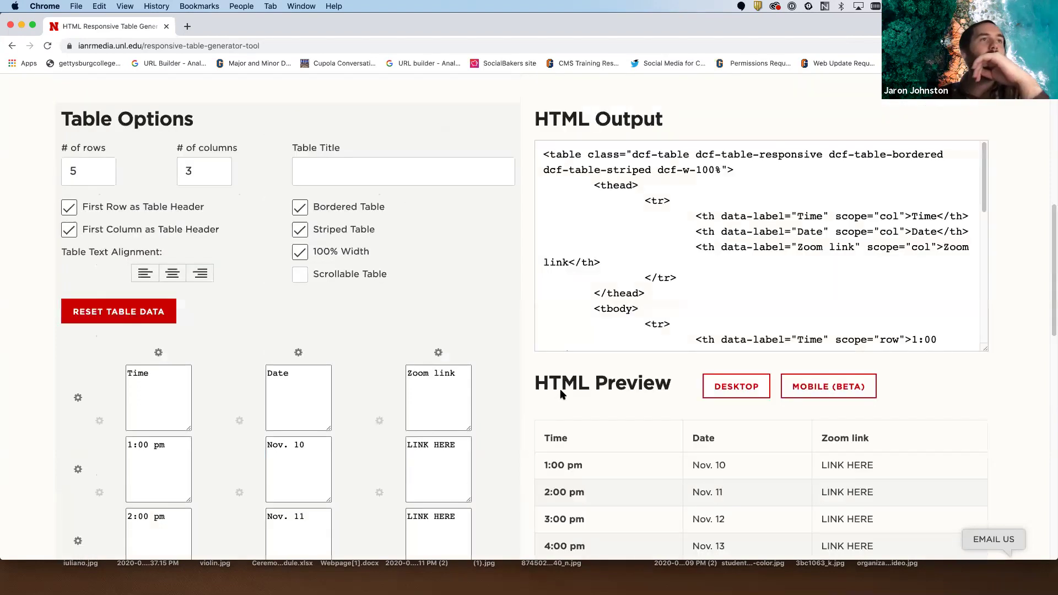
# - Select all of the generated table code in the HTML Output box
pyautogui.keyDown('shift'); pyautogui.click(731, 221); pyautogui.keyUp('shift')
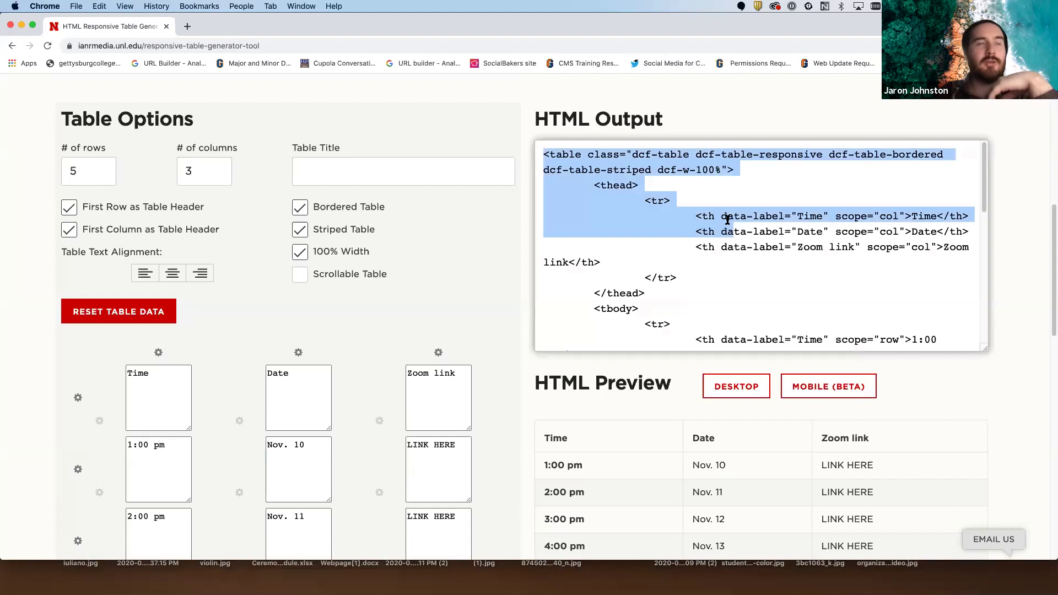
pyautogui.click(759, 255)
pyautogui.press('super+a')
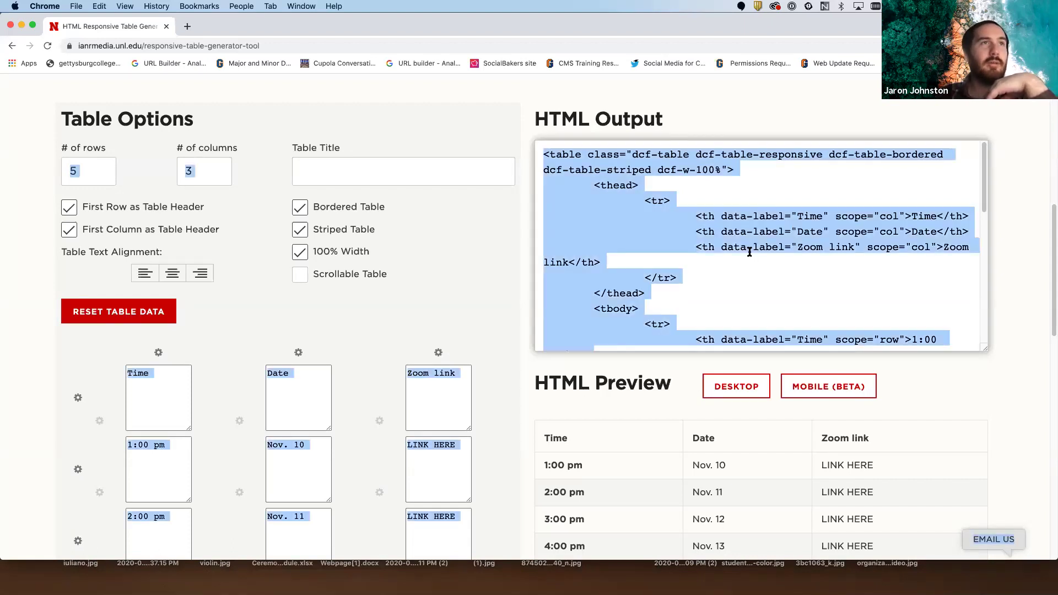
pyautogui.click(750, 248)
pyautogui.tripleClick(744, 242)
pyautogui.tripleClick(744, 241)
pyautogui.click(735, 219)
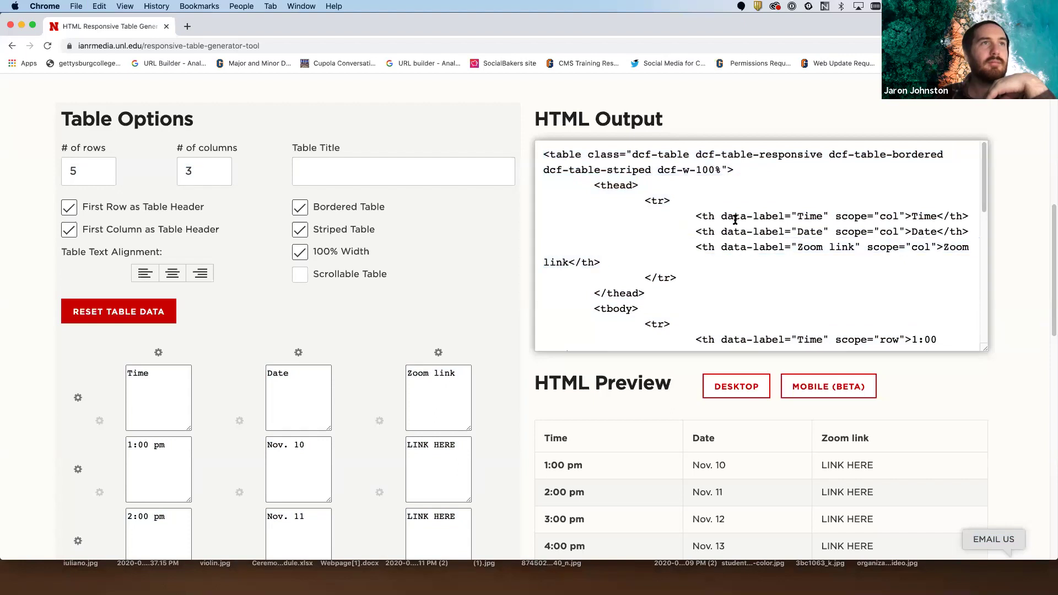
pyautogui.tripleClick(674, 161)
pyautogui.keyDown('shift'); pyautogui.click(677, 166); pyautogui.keyUp('shift')
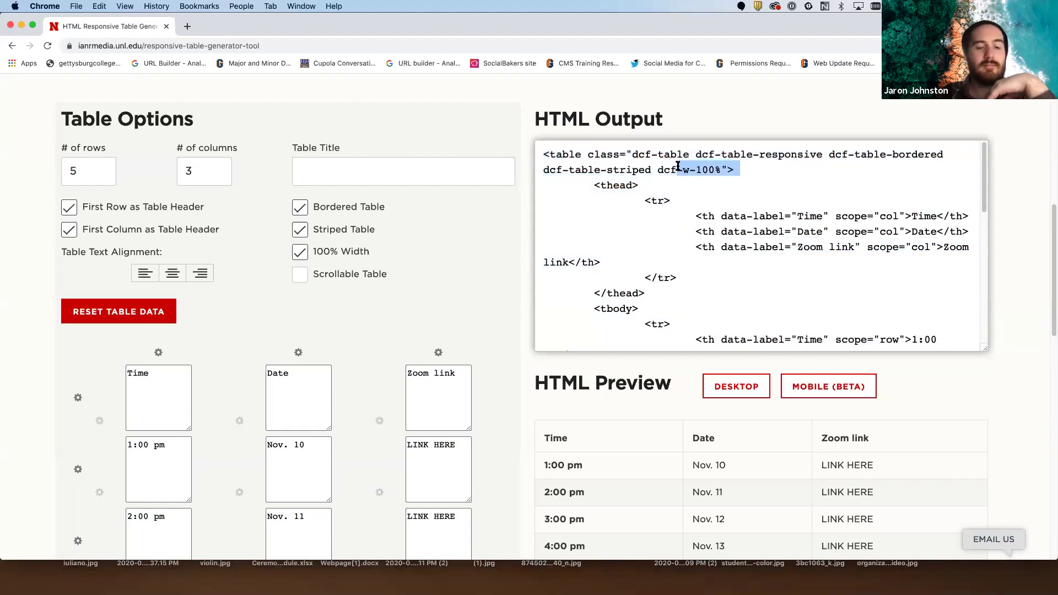
pyautogui.press('super+a')
pyautogui.press('super+c')
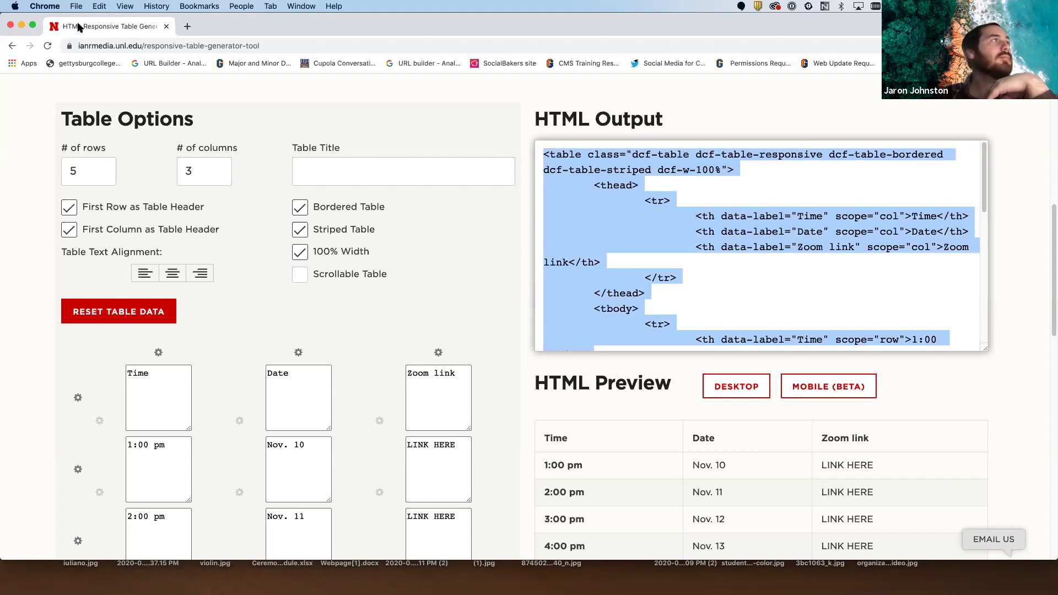
# - In the body's HTML source view, paste the generated table code below the Pool paragraph
pyautogui.click(21, 26)
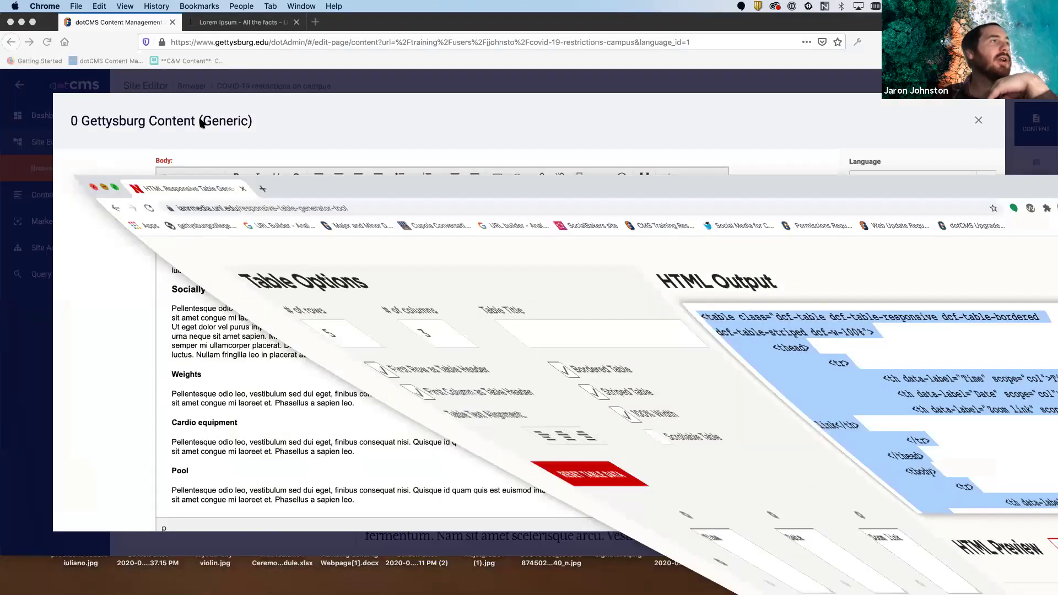
pyautogui.scroll(-2, 744, 329)
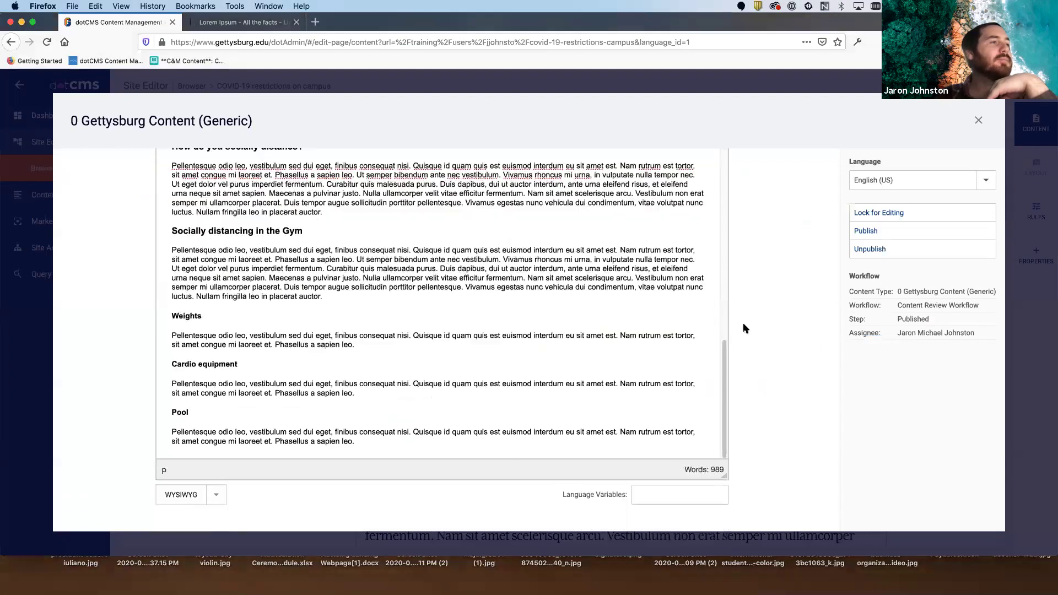
pyautogui.click(216, 500)
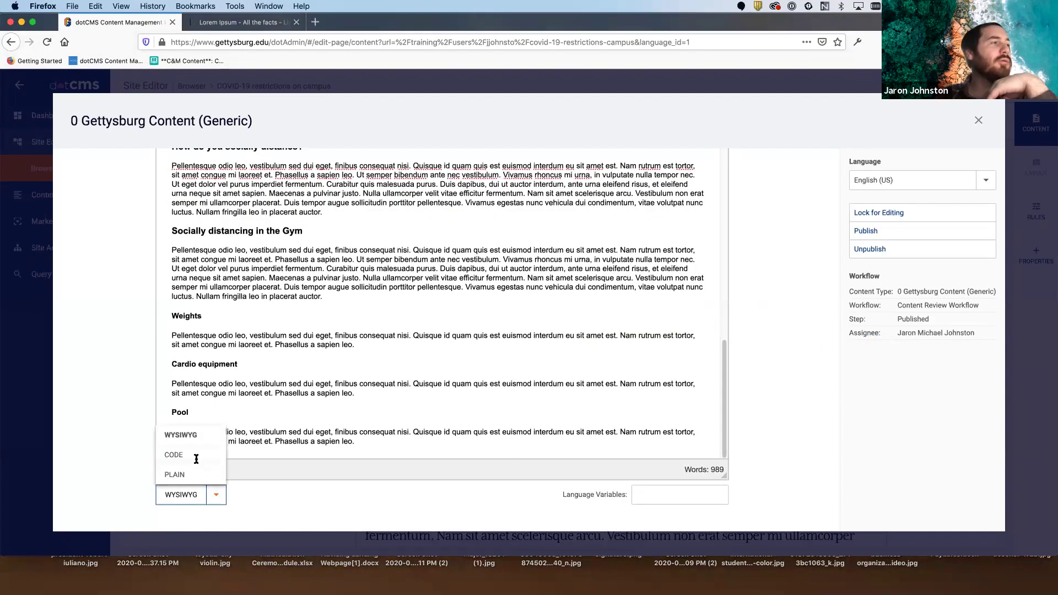
pyautogui.click(196, 455)
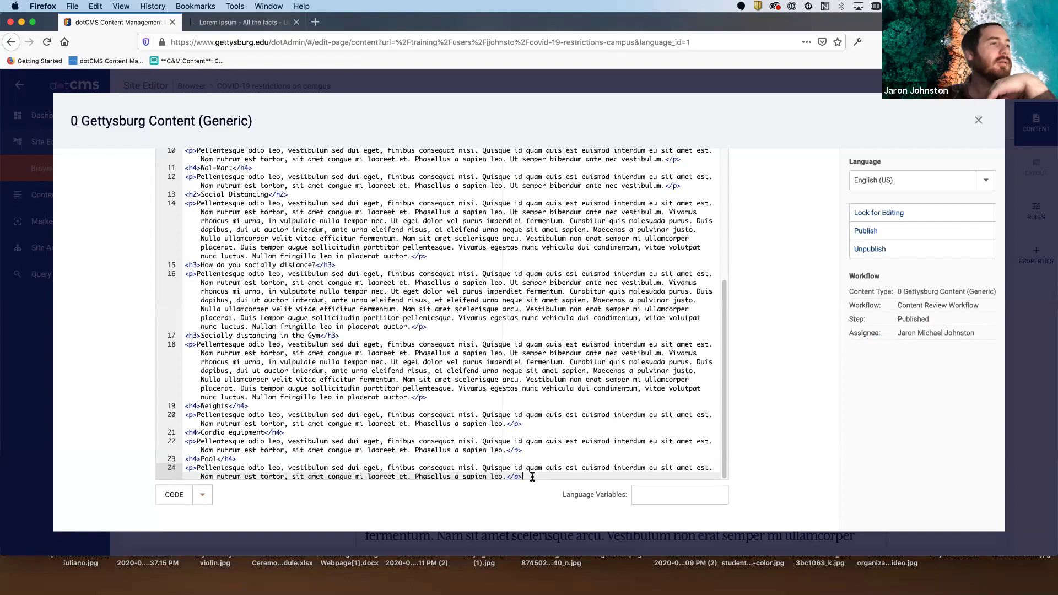
pyautogui.press('Return')
pyautogui.press('Return')
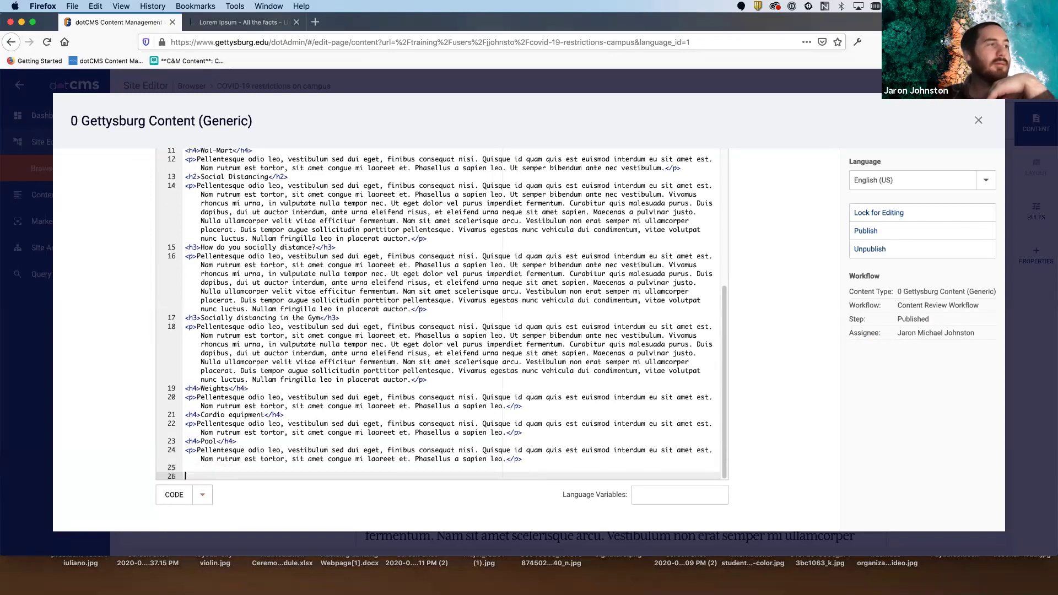
pyautogui.press('super+v')
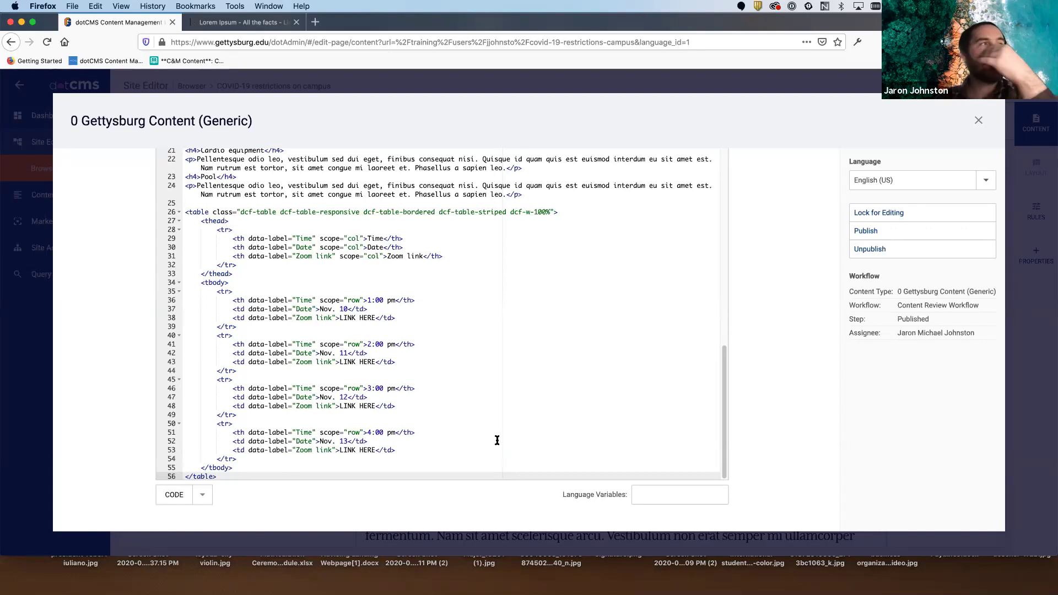
# - Return the body to WYSIWYG, lock and save the content, and close the dialog
pyautogui.click(189, 498)
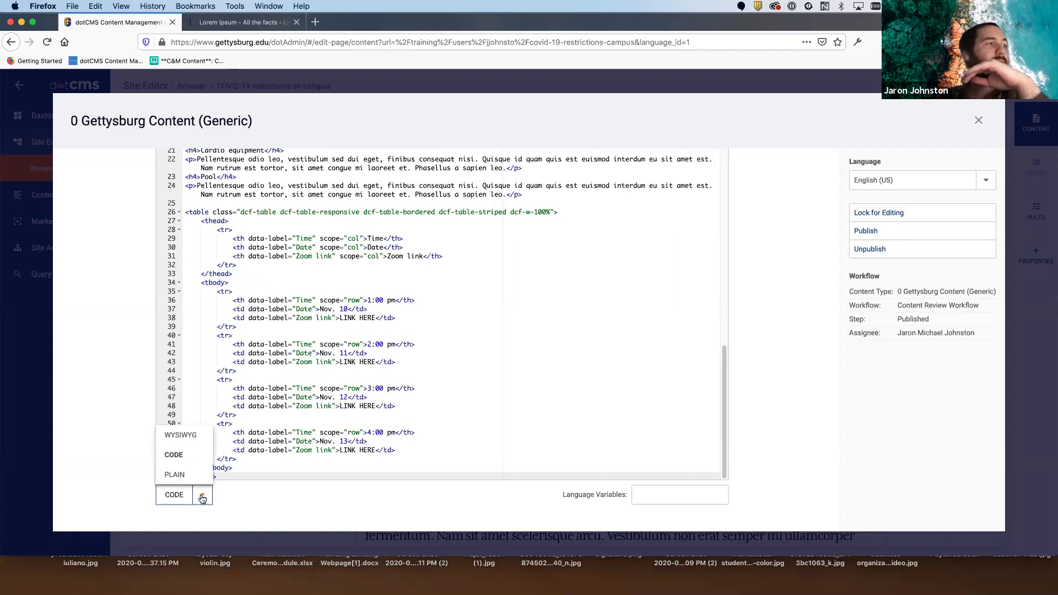
pyautogui.click(193, 441)
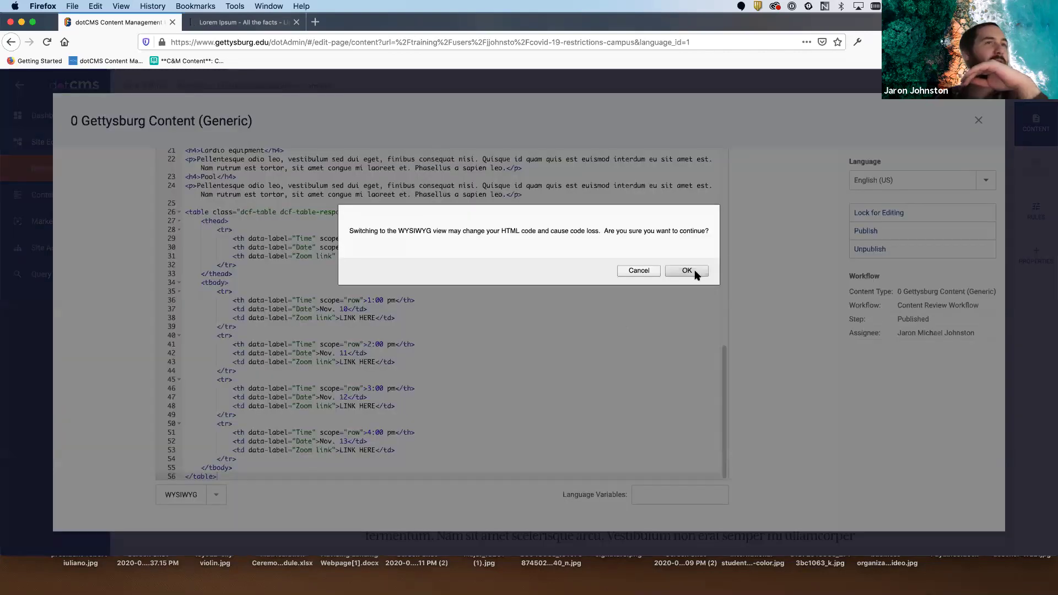
pyautogui.click(694, 271)
pyautogui.scroll(-5, 631, 275)
pyautogui.scroll(-6, 631, 276)
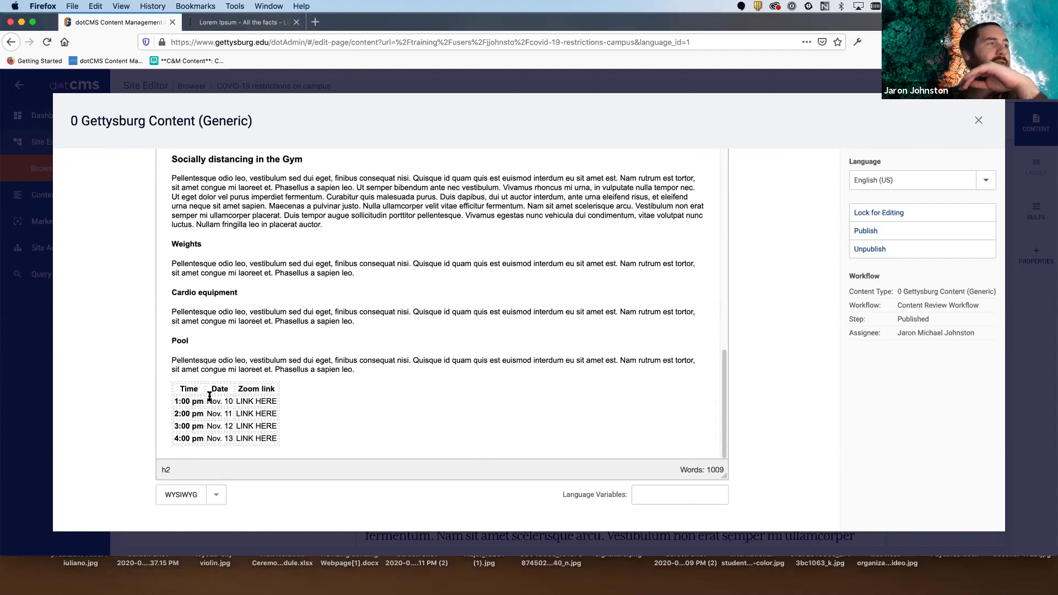
pyautogui.click(876, 212)
pyautogui.click(866, 231)
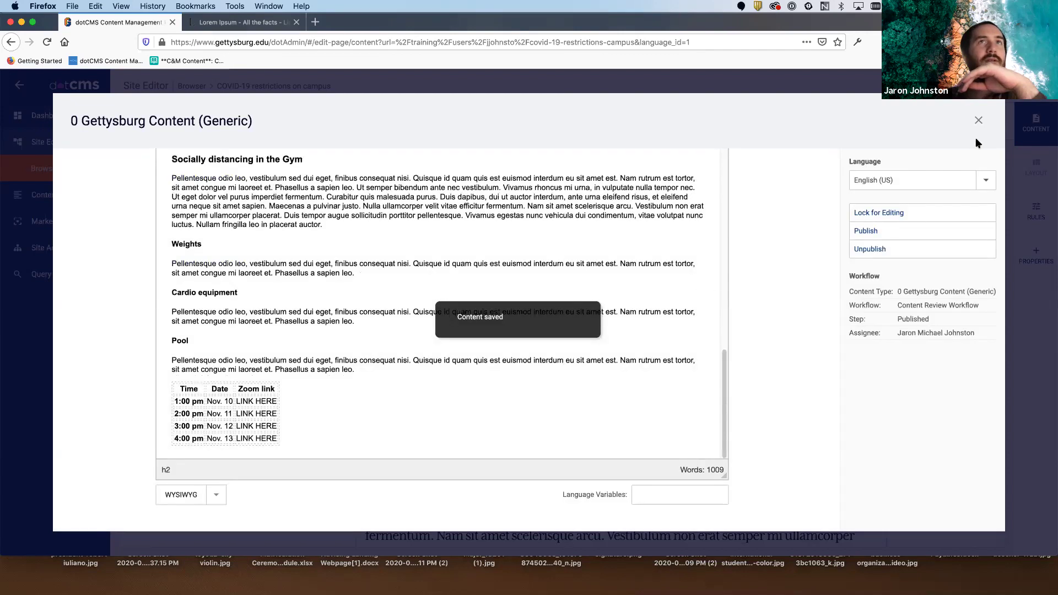
pyautogui.click(978, 120)
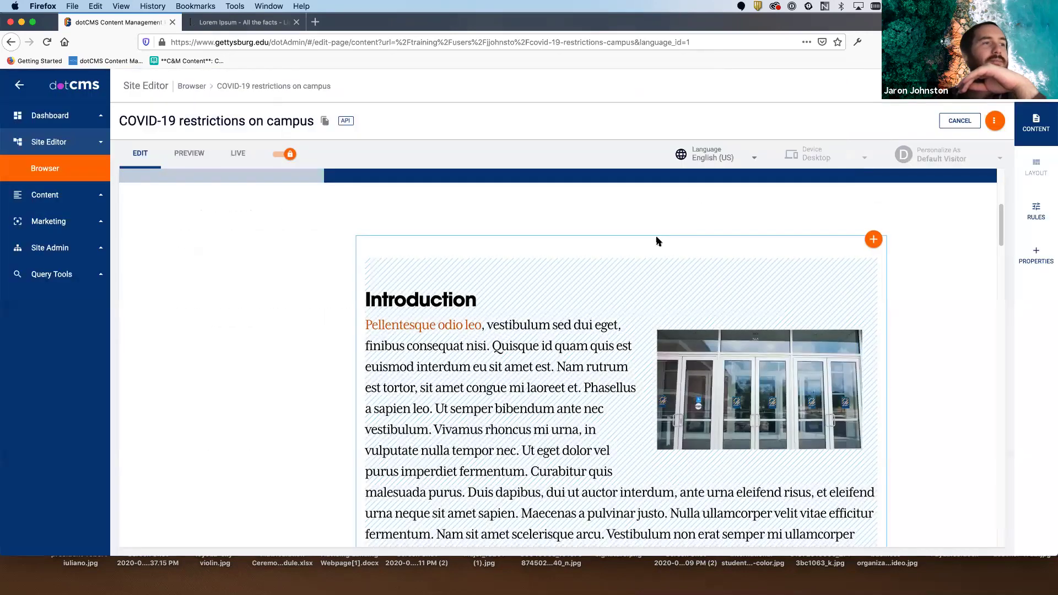
pyautogui.scroll(-3, 655, 240)
pyautogui.scroll(-12, 658, 240)
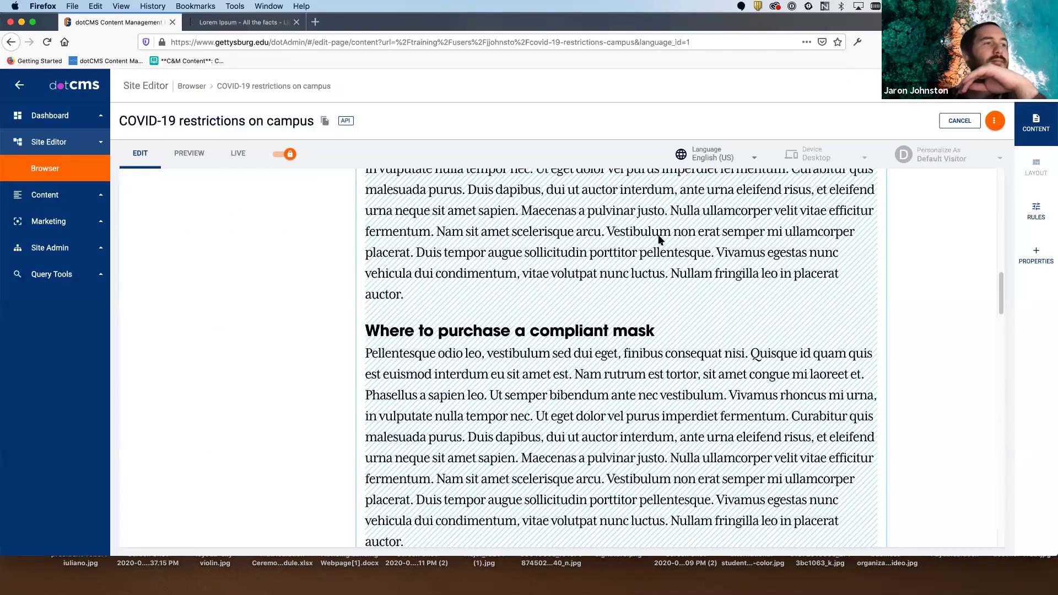
pyautogui.scroll(-10, 660, 237)
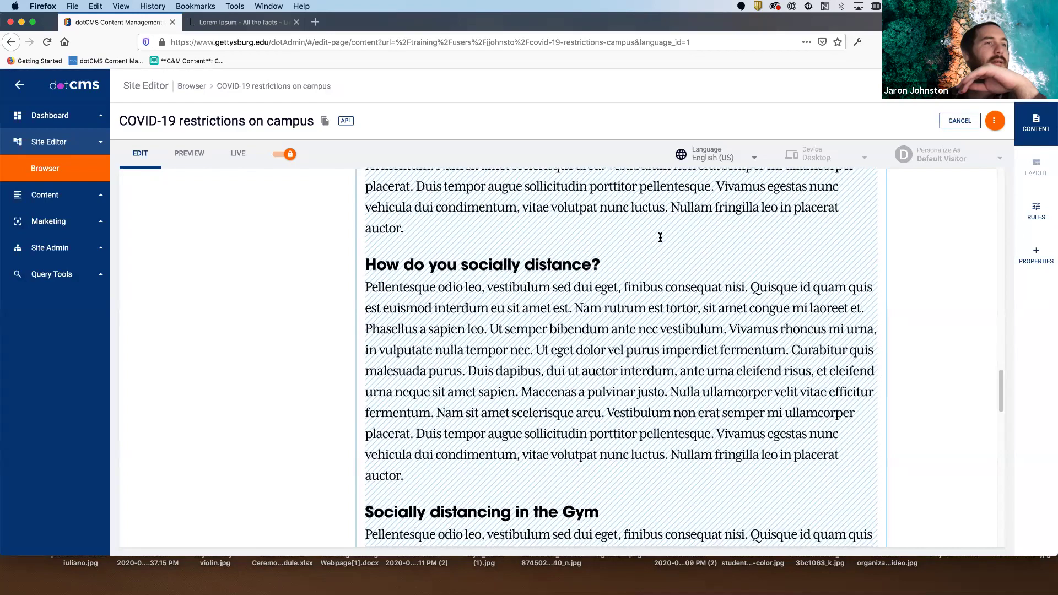
pyautogui.click(241, 155)
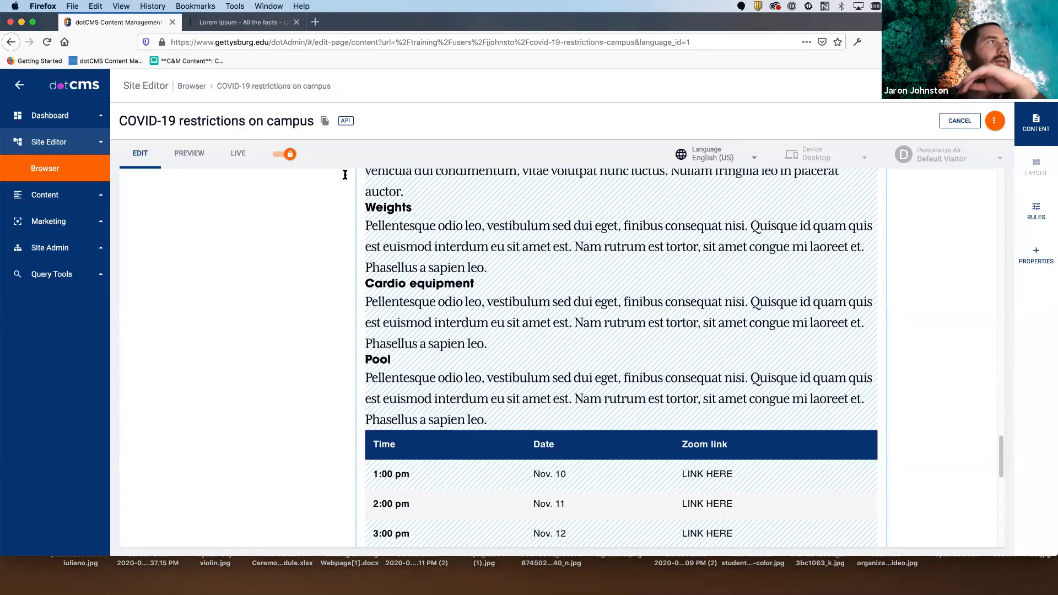
pyautogui.scroll(-15, 659, 256)
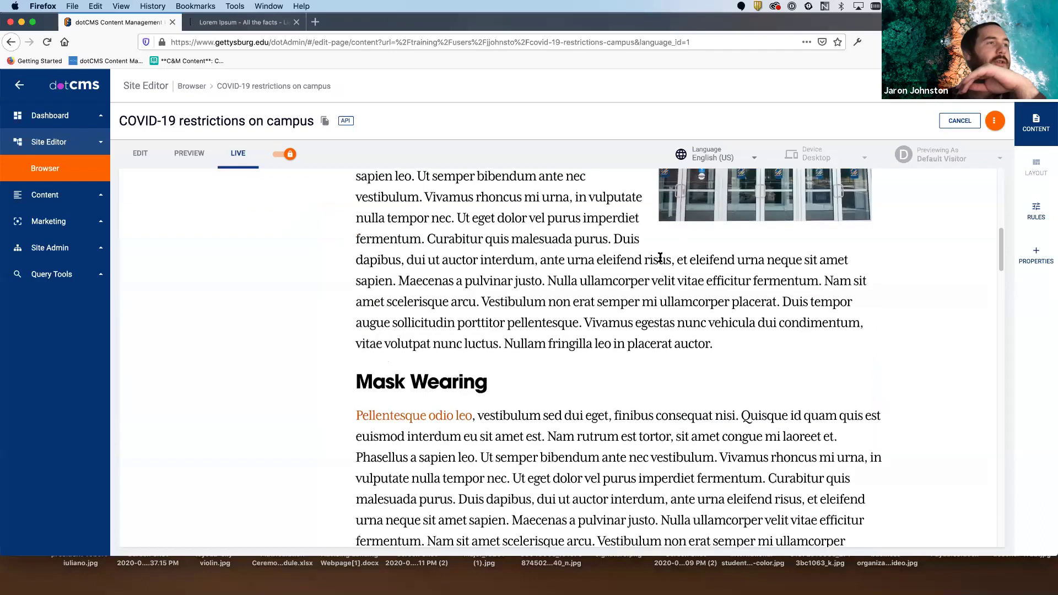
pyautogui.scroll(-15, 661, 255)
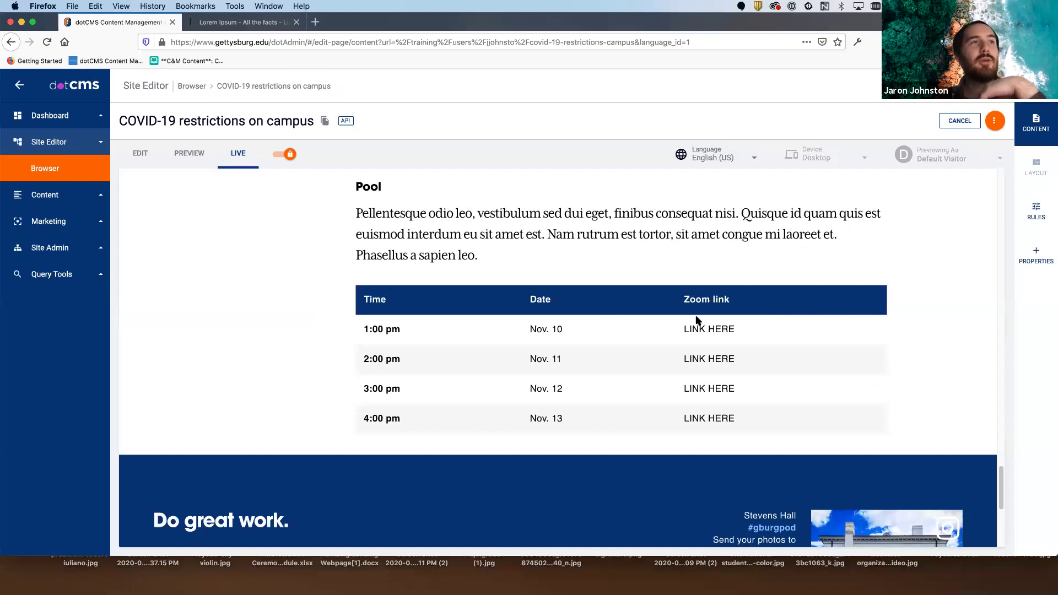
pyautogui.moveTo(758, 307); pyautogui.dragTo(476, 291)
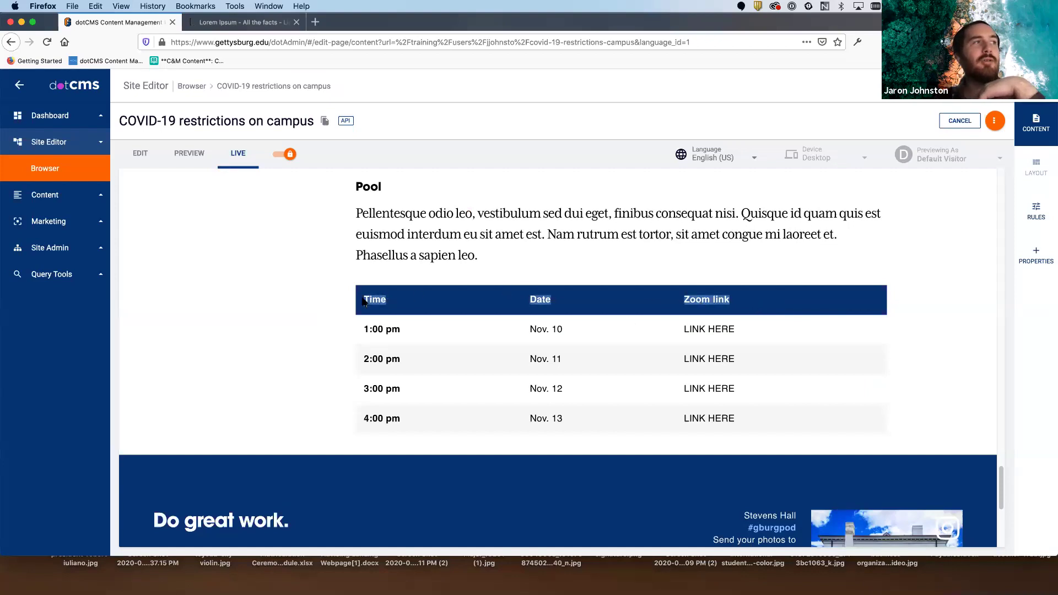
pyautogui.click(645, 321)
pyautogui.moveTo(405, 329); pyautogui.dragTo(332, 357)
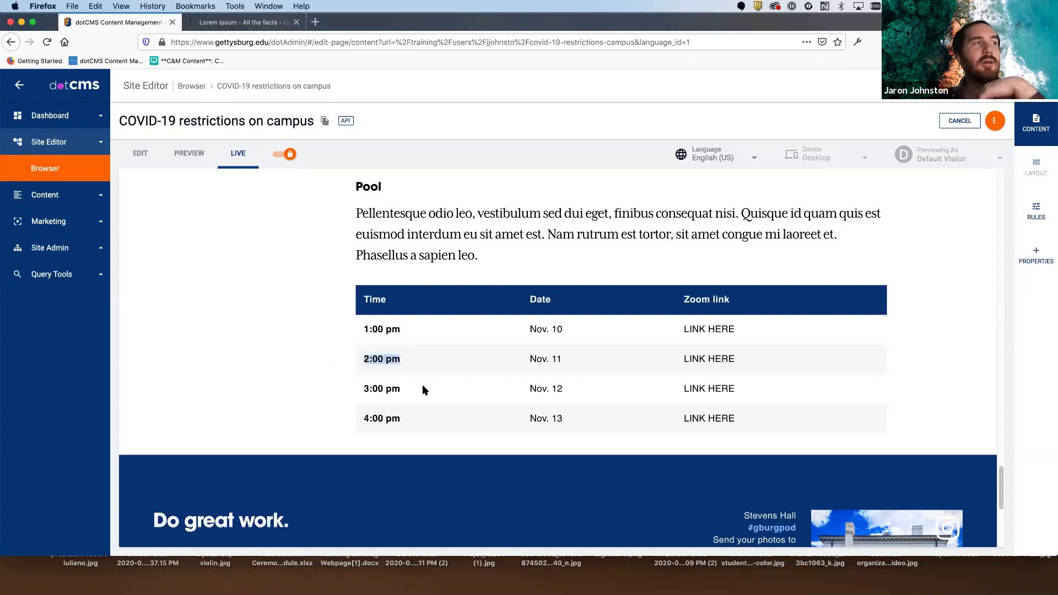
pyautogui.moveTo(410, 388); pyautogui.dragTo(340, 389)
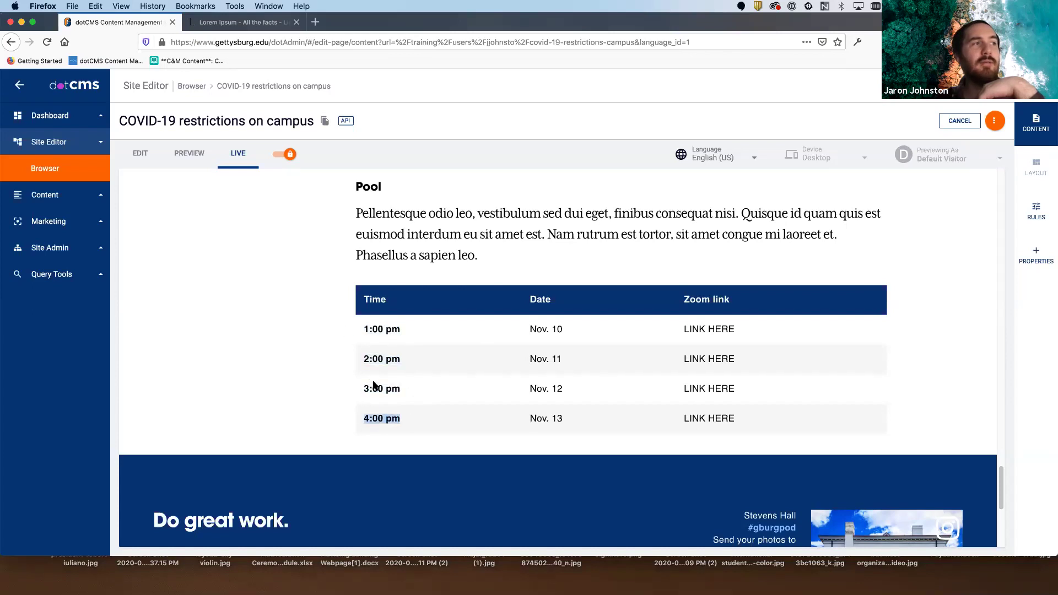
pyautogui.moveTo(385, 328); pyautogui.dragTo(361, 327)
pyautogui.click(403, 428)
pyautogui.click(361, 326)
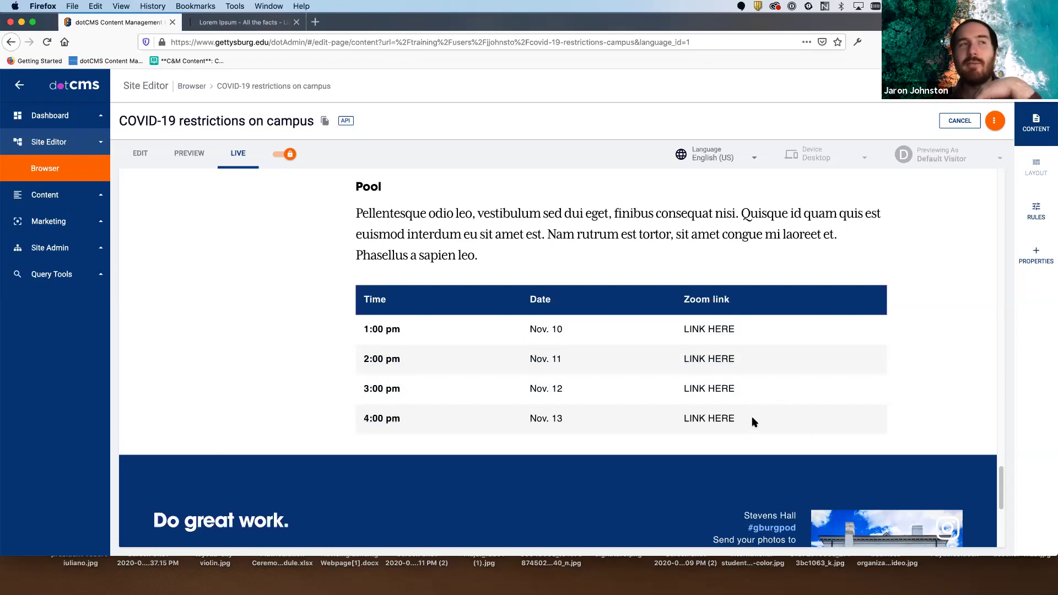
pyautogui.moveTo(683, 329); pyautogui.dragTo(734, 327)
pyautogui.click(697, 353)
pyautogui.moveTo(683, 357); pyautogui.dragTo(754, 356)
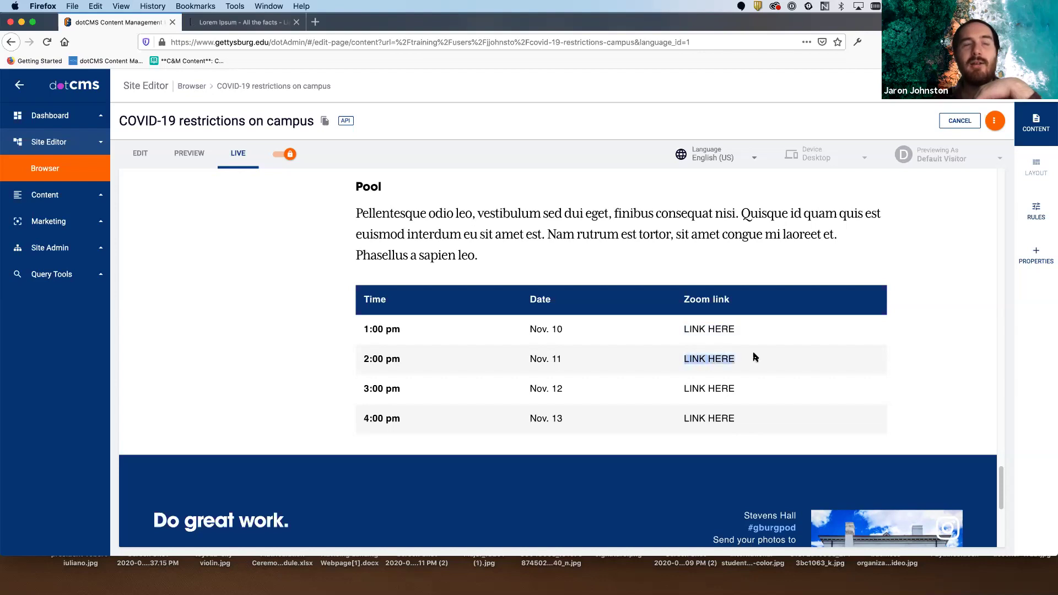
pyautogui.click(754, 357)
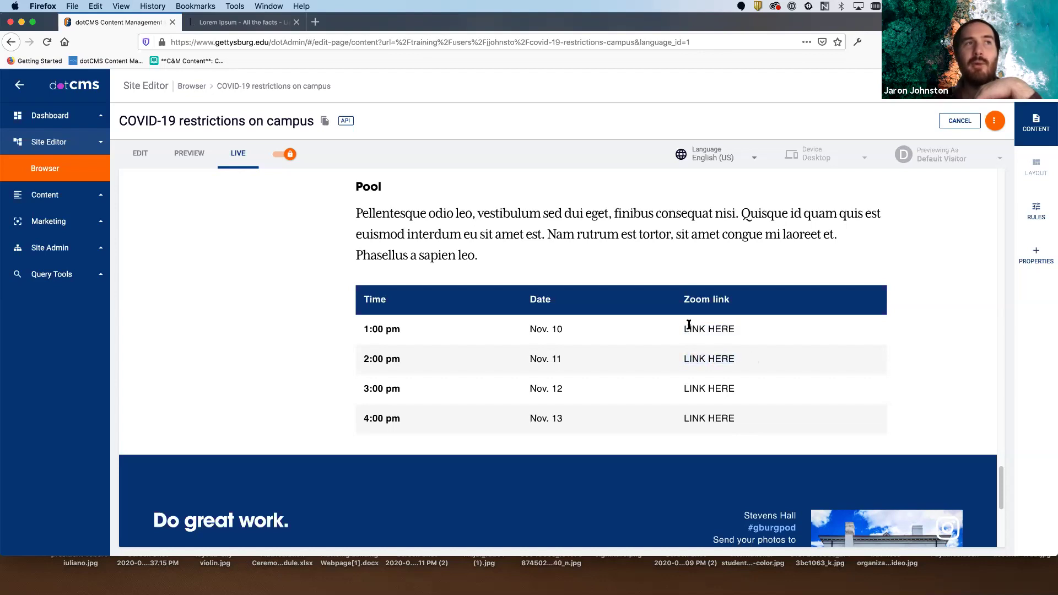
pyautogui.moveTo(683, 329); pyautogui.dragTo(757, 326)
pyautogui.click(758, 326)
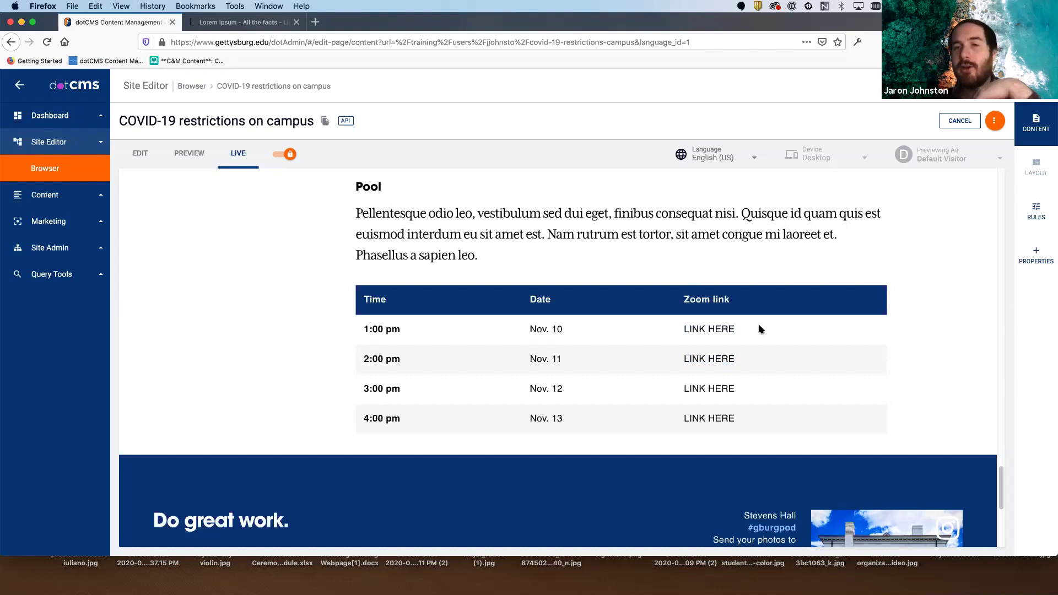
pyautogui.scroll(10, 556, 314)
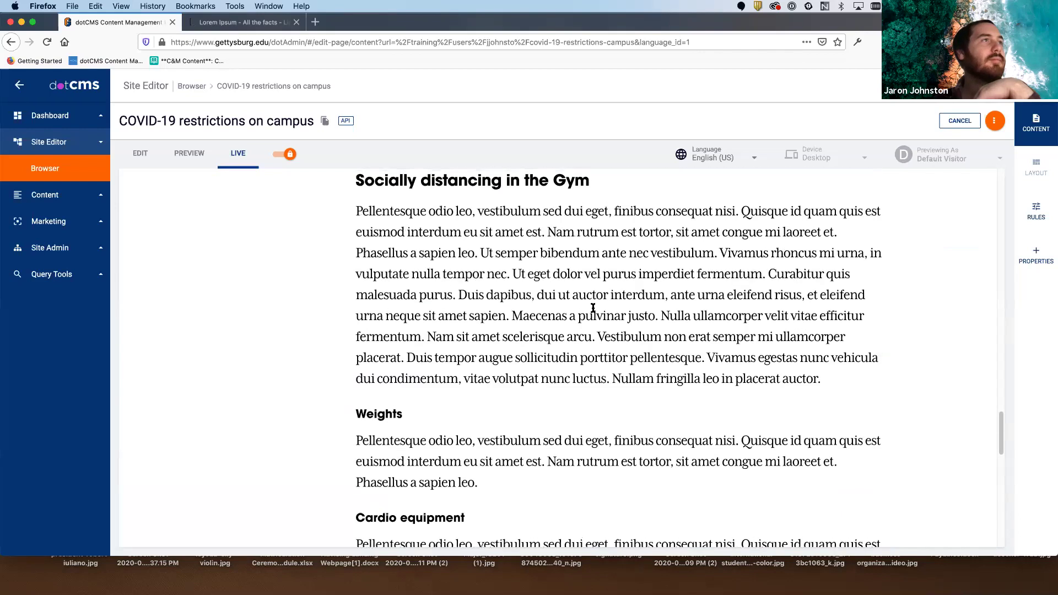
pyautogui.click(158, 160)
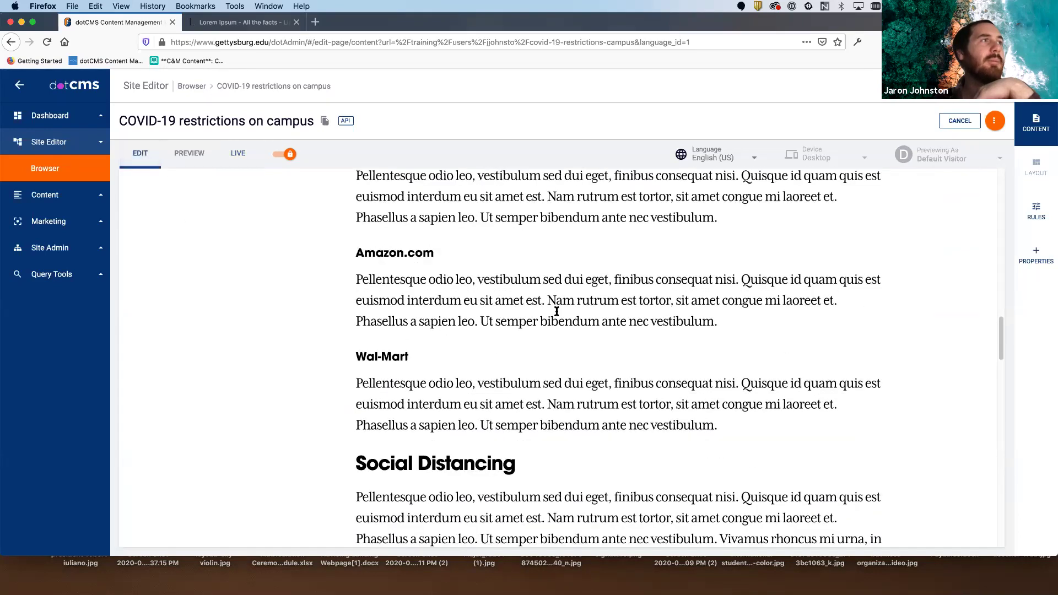
pyautogui.scroll(-3, 588, 353)
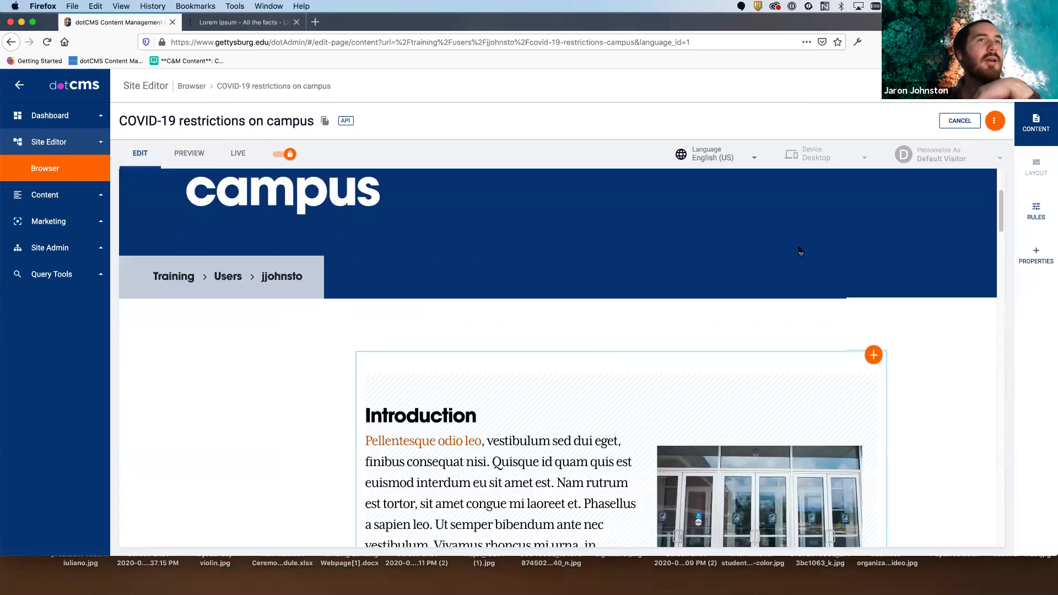
pyautogui.scroll(-3, 799, 251)
# - In the Introduction's HTML source, wrap line 32's LINK HERE in <a href="">…</a>
pyautogui.click(843, 226)
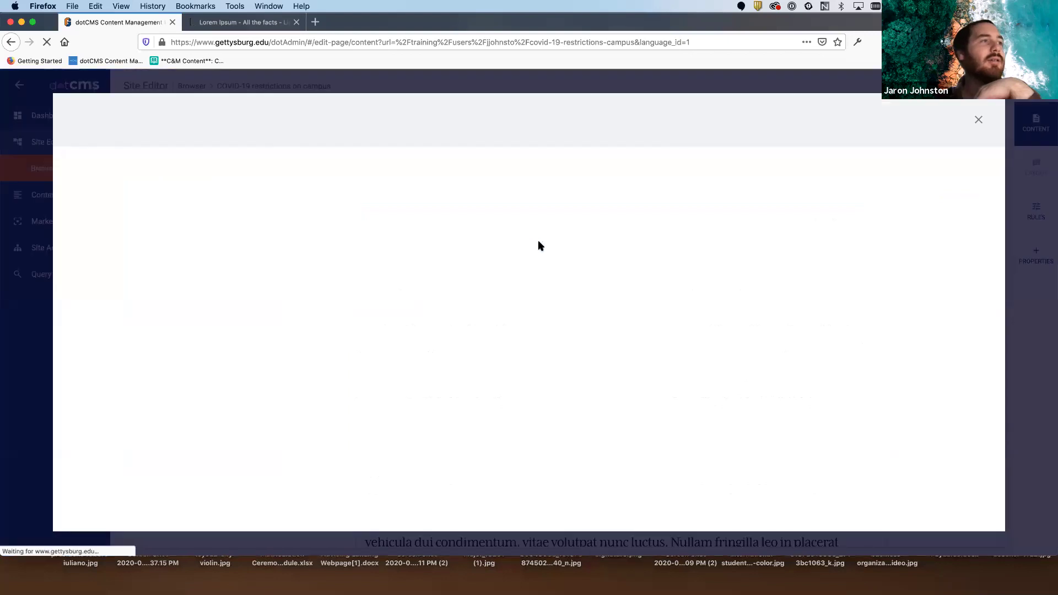
pyautogui.scroll(-10, 386, 413)
pyautogui.click(216, 496)
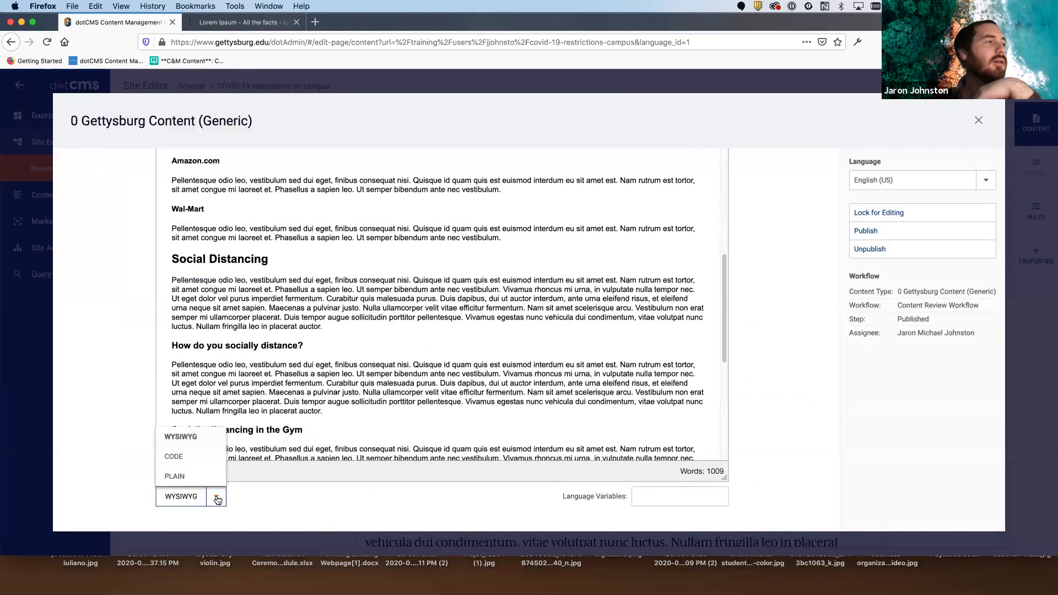
pyautogui.click(195, 457)
pyautogui.click(291, 343)
pyautogui.write('<a hr')
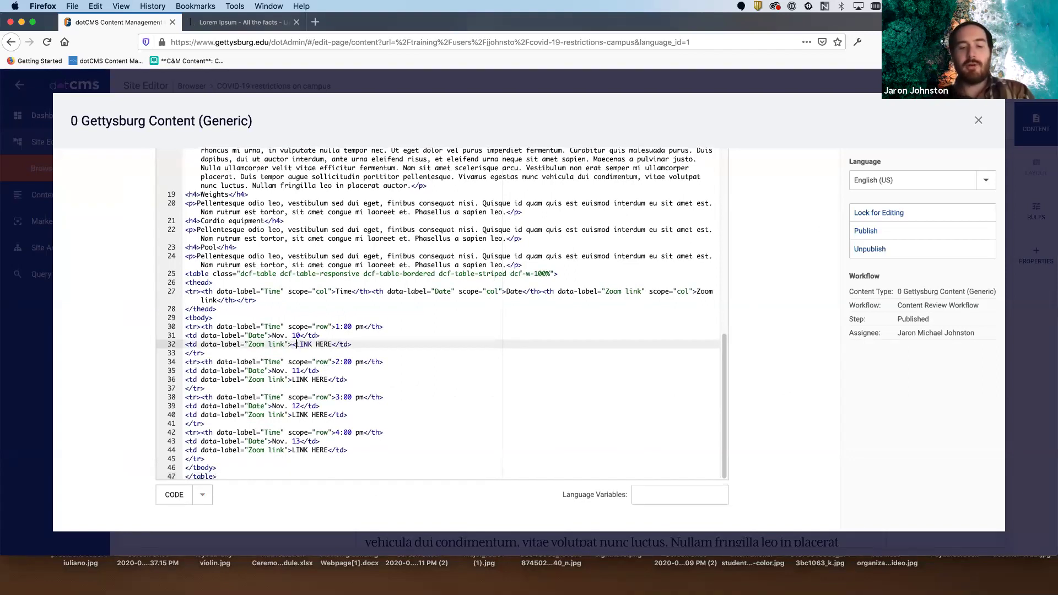
pyautogui.write('ef')
pyautogui.write('=""')
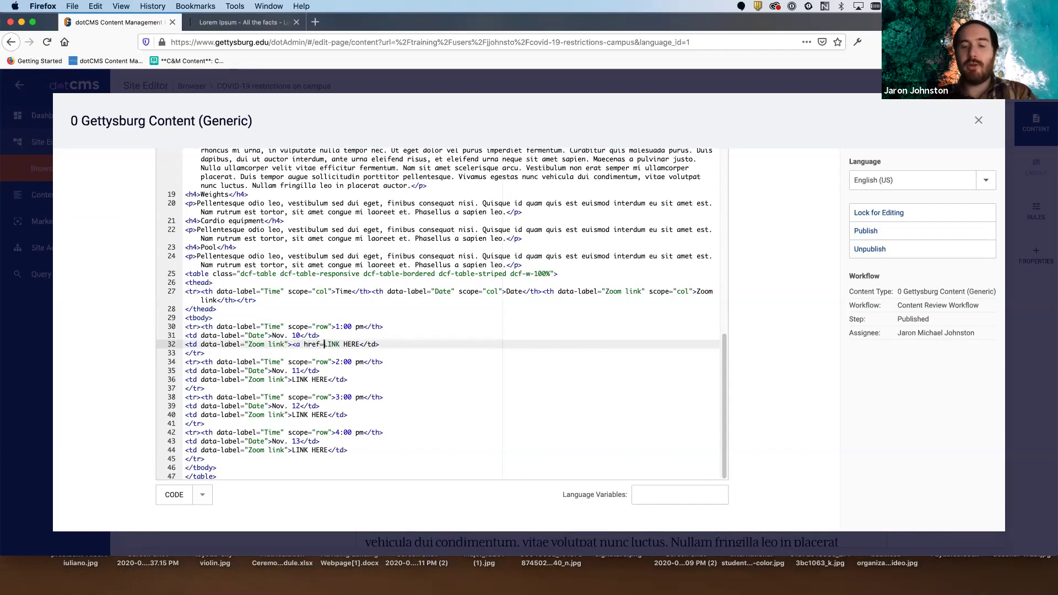
pyautogui.write('></a>')
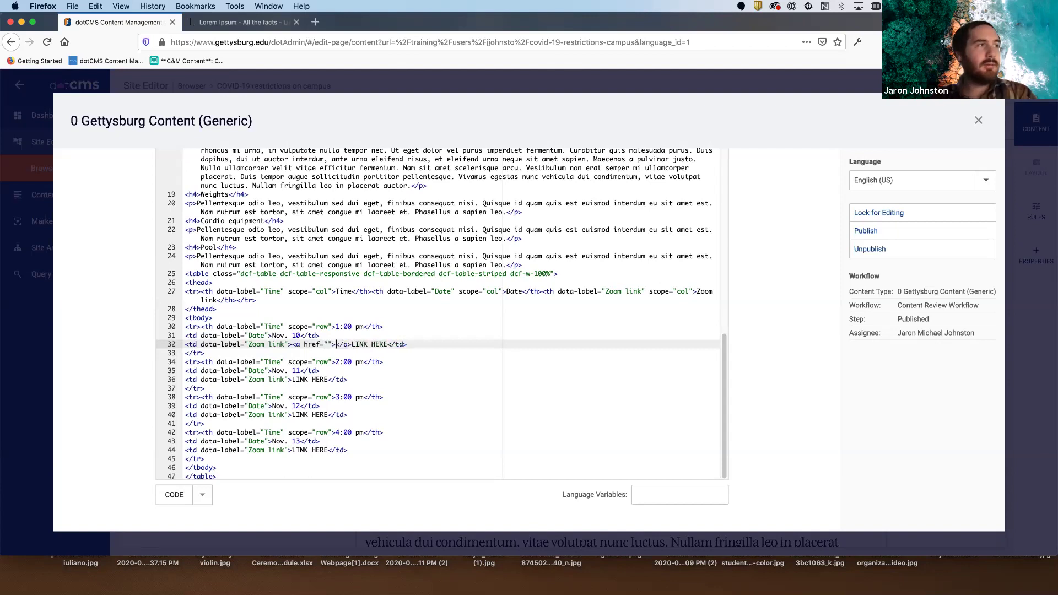
pyautogui.press('BackSpace')
pyautogui.press('BackSpace')
pyautogui.press('BackSpace')
pyautogui.press('BackSpace')
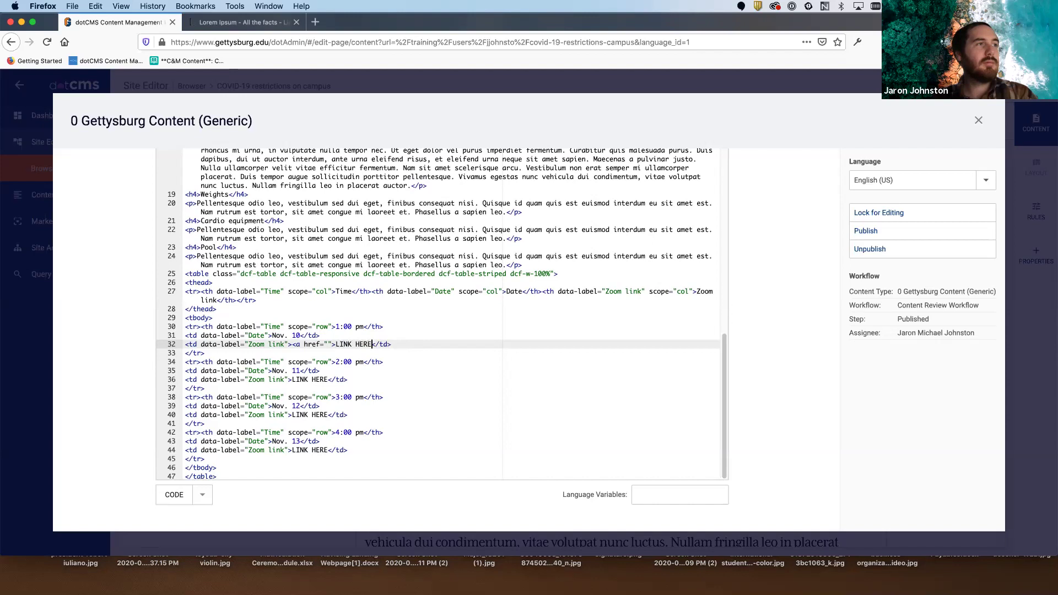
pyautogui.write('</a>')
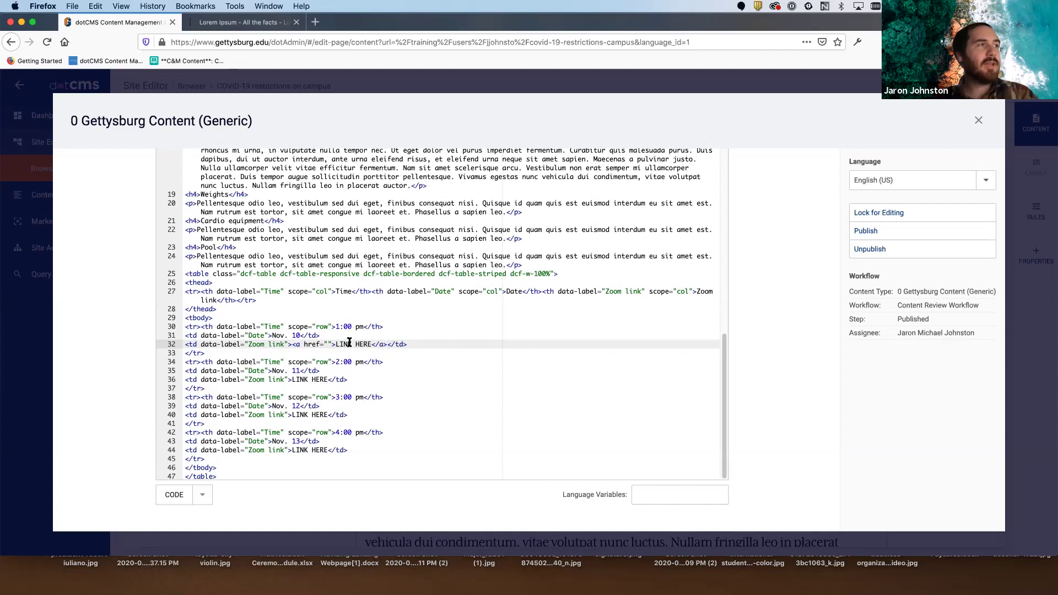
pyautogui.moveTo(387, 344); pyautogui.dragTo(373, 345)
pyautogui.click(372, 345)
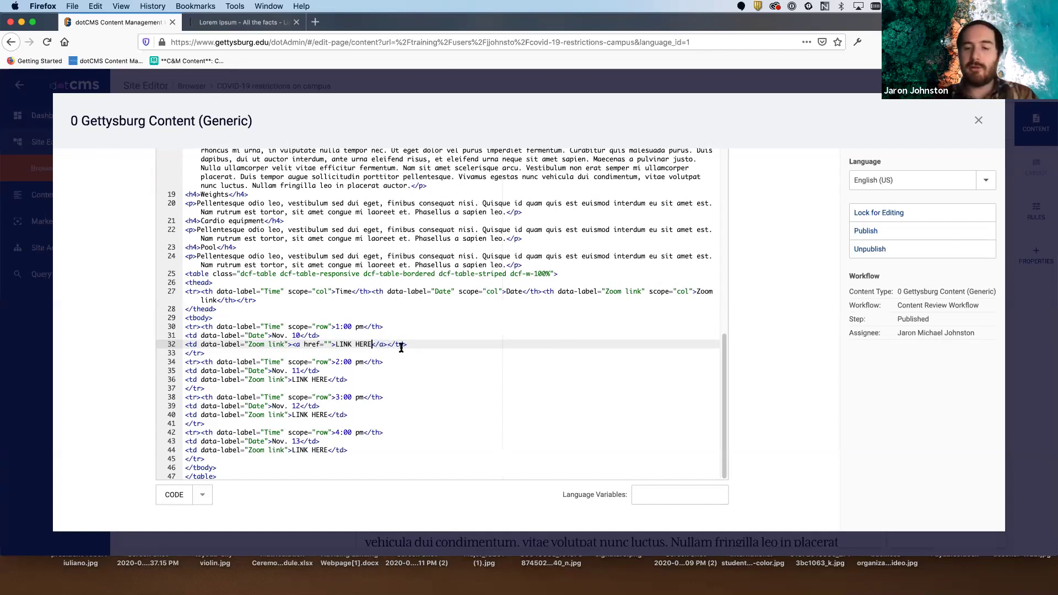
pyautogui.press('super+equal')
pyautogui.press('super+equal')
pyautogui.press('super+equal')
pyautogui.press('super+equal')
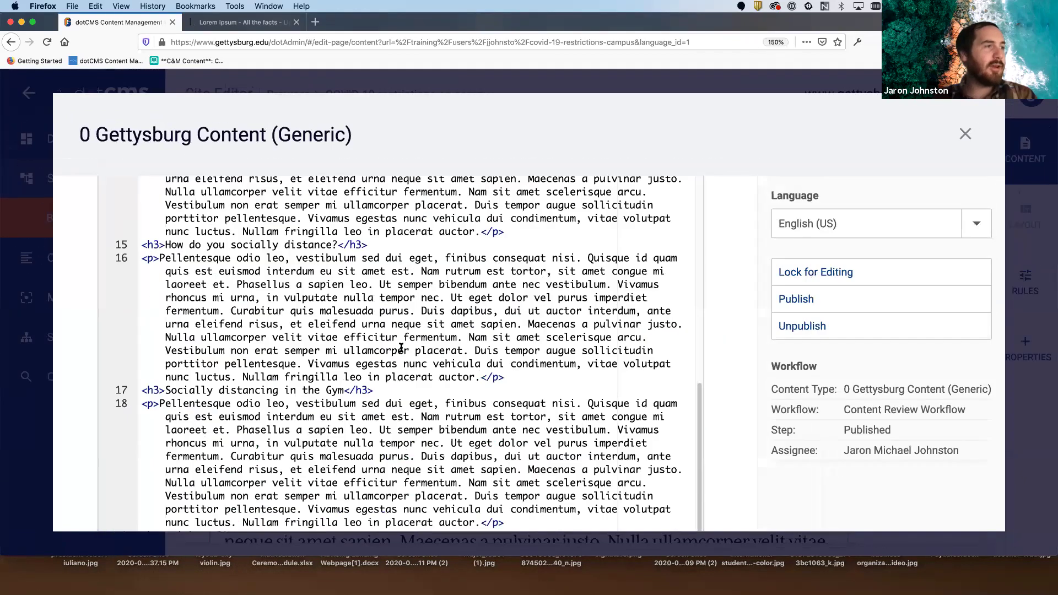
pyautogui.scroll(-5, 468, 337)
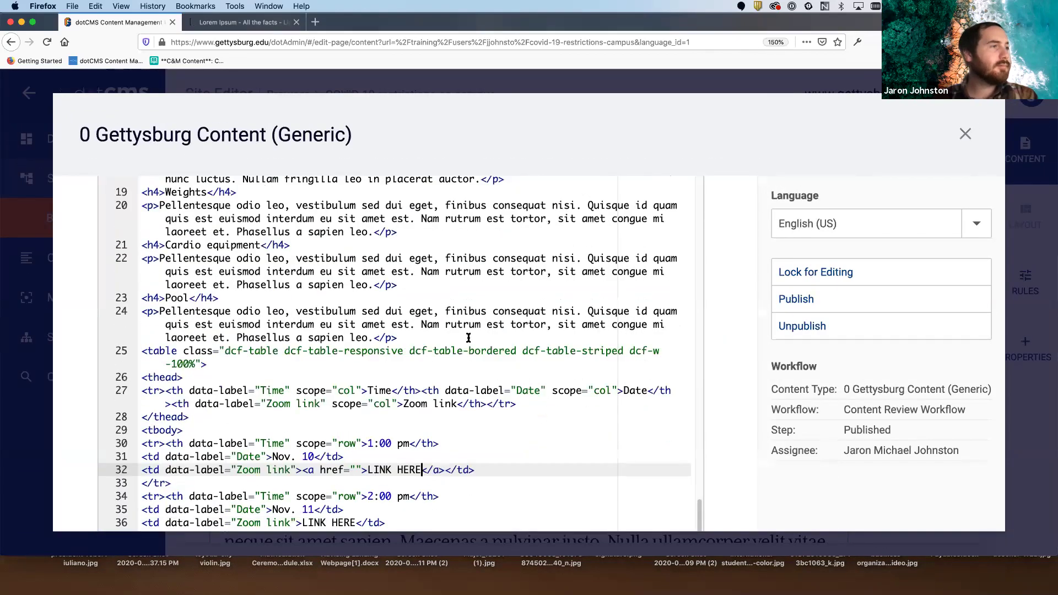
pyautogui.press('Right')
pyautogui.press('Right')
pyautogui.press('Right')
pyautogui.press('Right')
pyautogui.keyDown('shift'); pyautogui.click(302, 264); pyautogui.keyUp('shift')
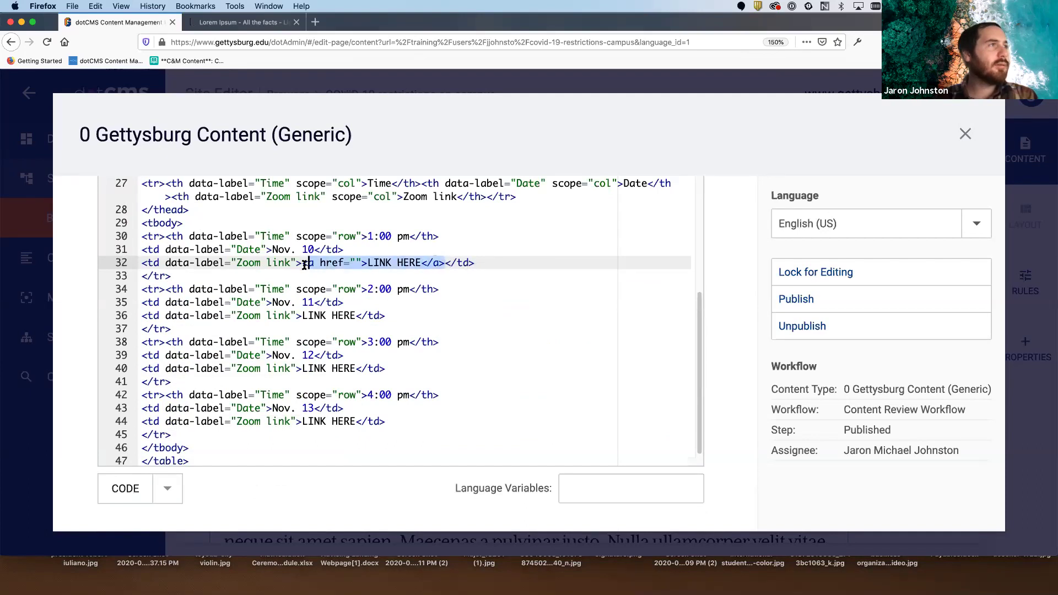
pyautogui.click(355, 262)
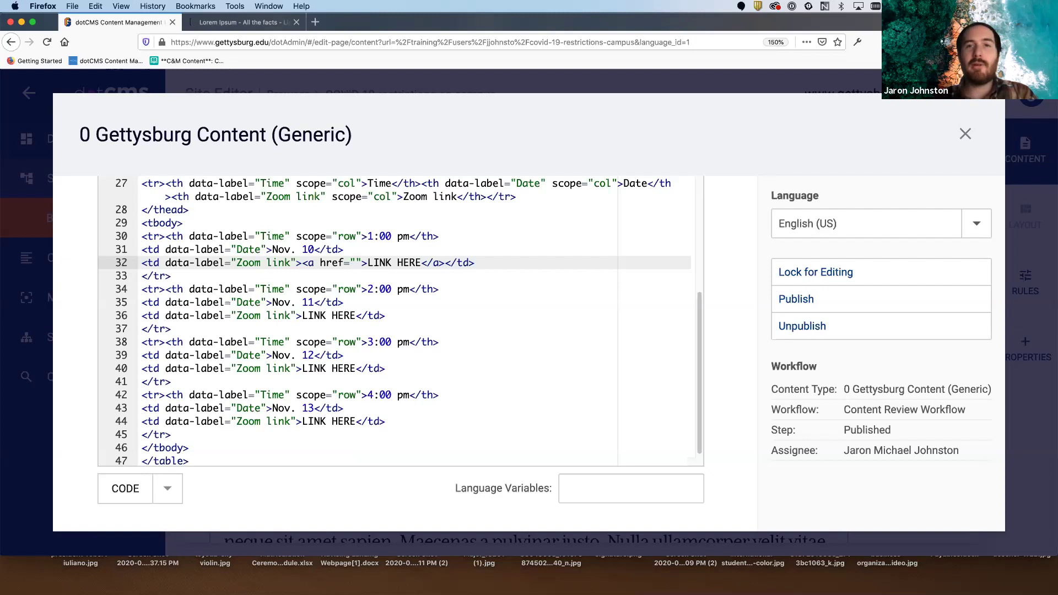
pyautogui.press('super+Tab')
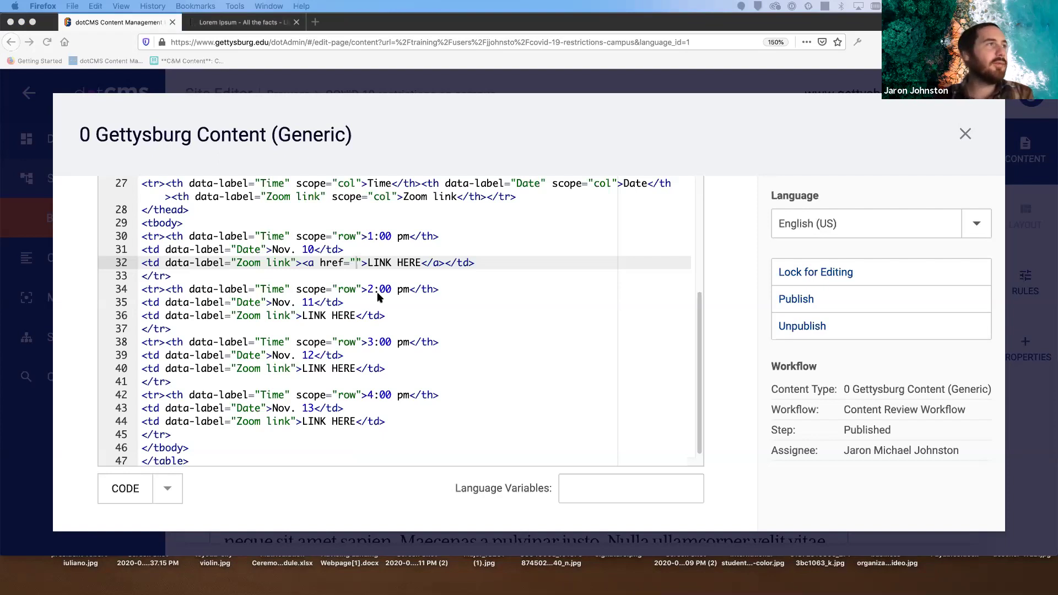
pyautogui.click(357, 262)
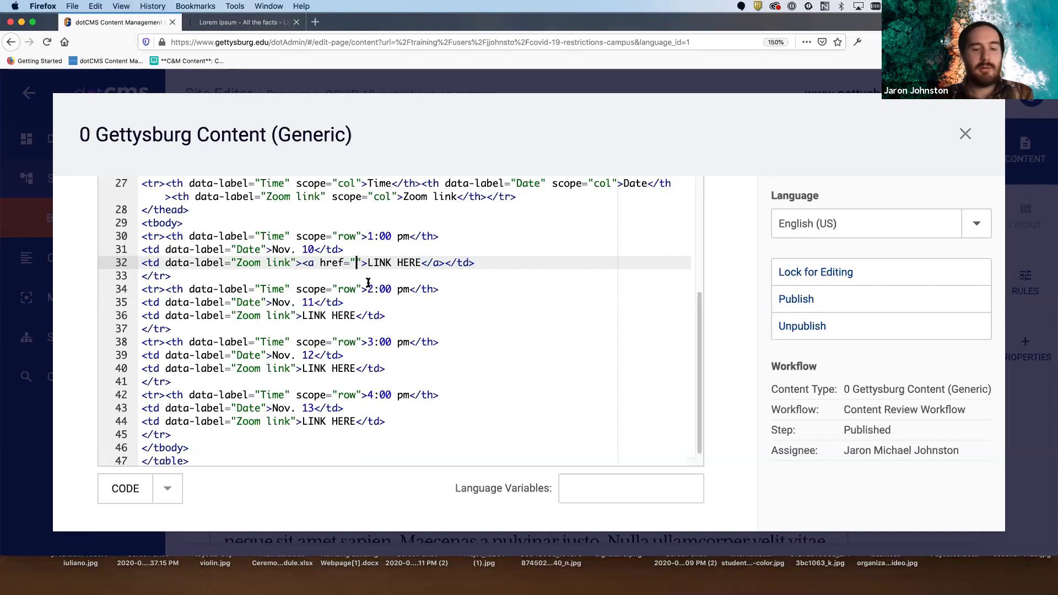
pyautogui.write('https://www.gettysburg.edu/about-the-college/facts-figures/')
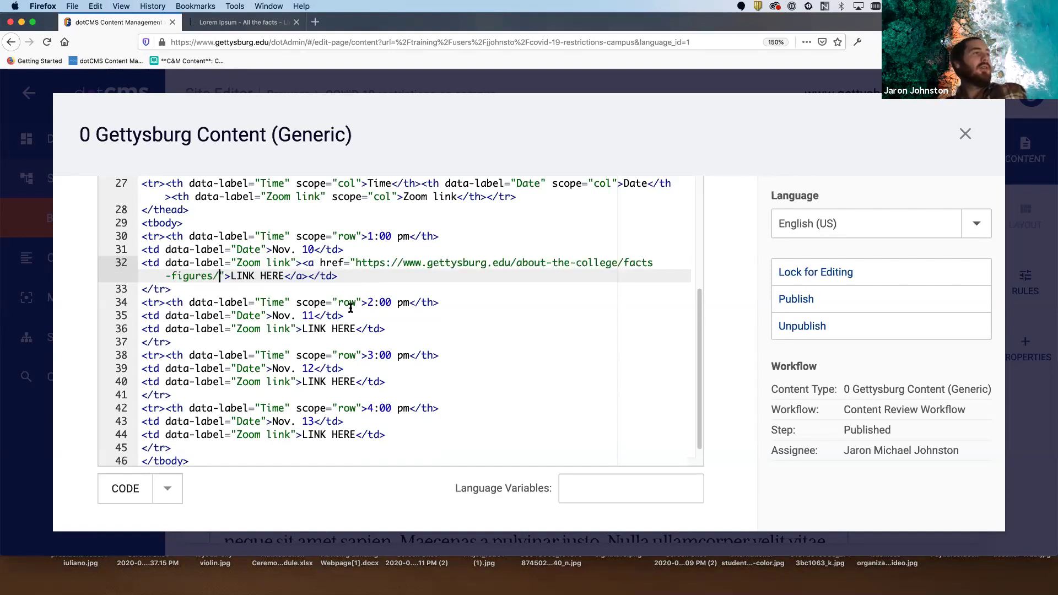
# - Replace LINK HERE on lines 36, 40 and 44 with the finished link, then lock the content
pyautogui.moveTo(308, 275); pyautogui.dragTo(303, 262)
pyautogui.press('super+c')
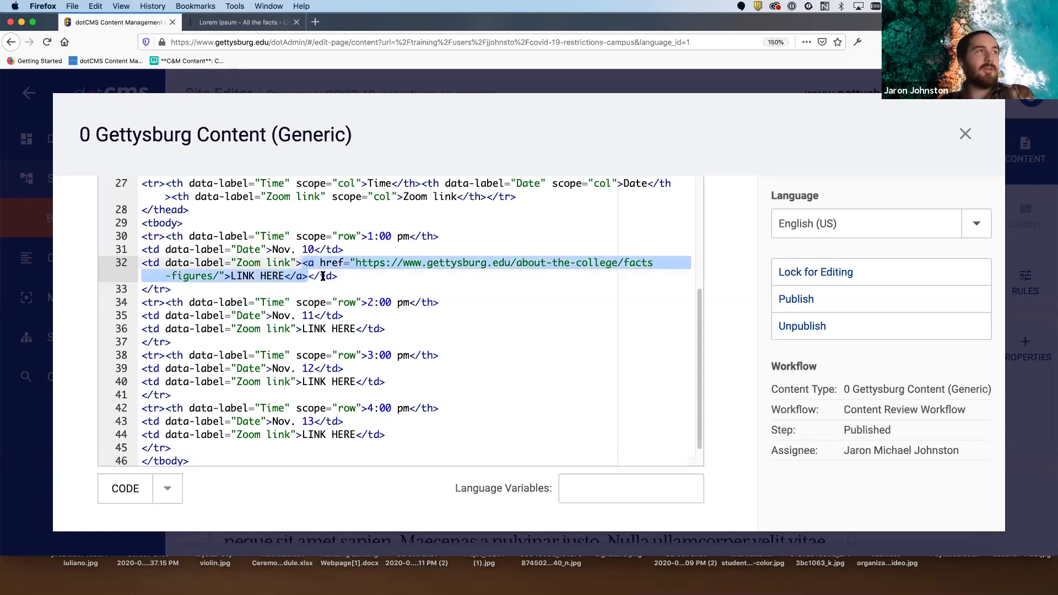
pyautogui.moveTo(355, 328); pyautogui.dragTo(302, 329)
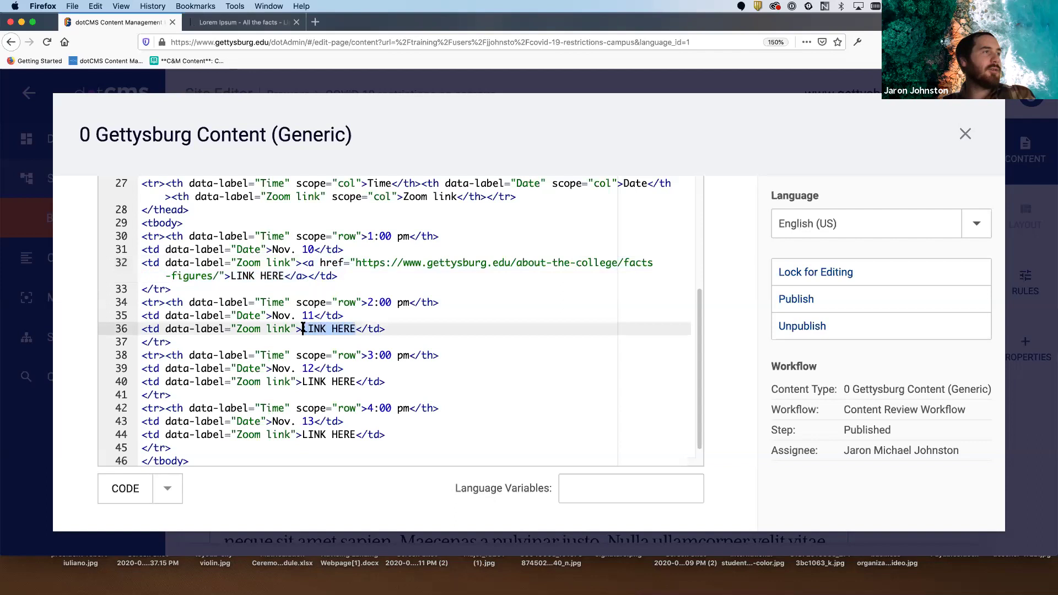
pyautogui.press('super+v')
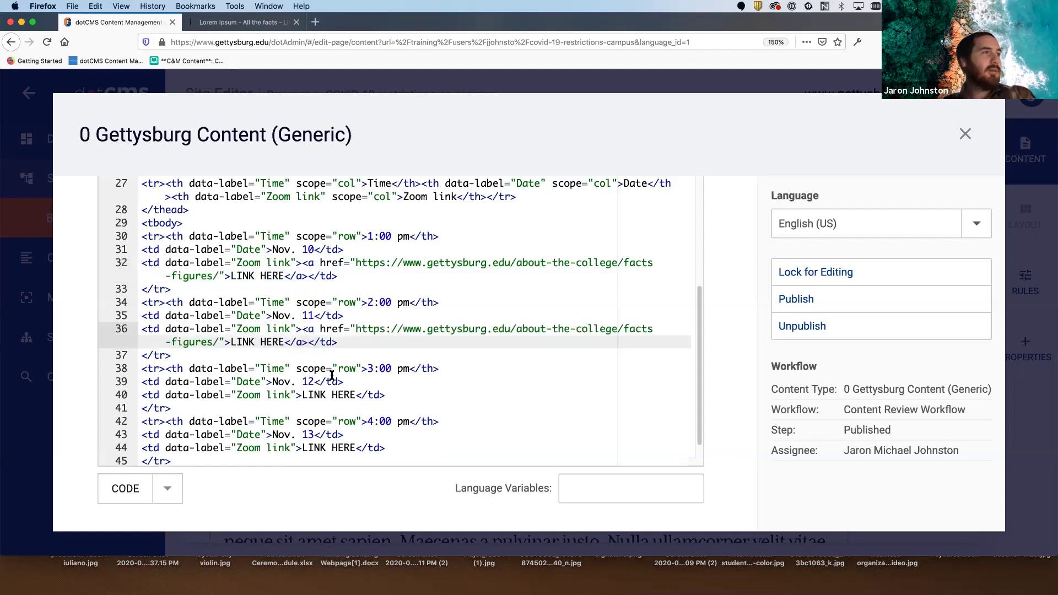
pyautogui.click(351, 394)
pyautogui.moveTo(355, 395); pyautogui.dragTo(302, 395)
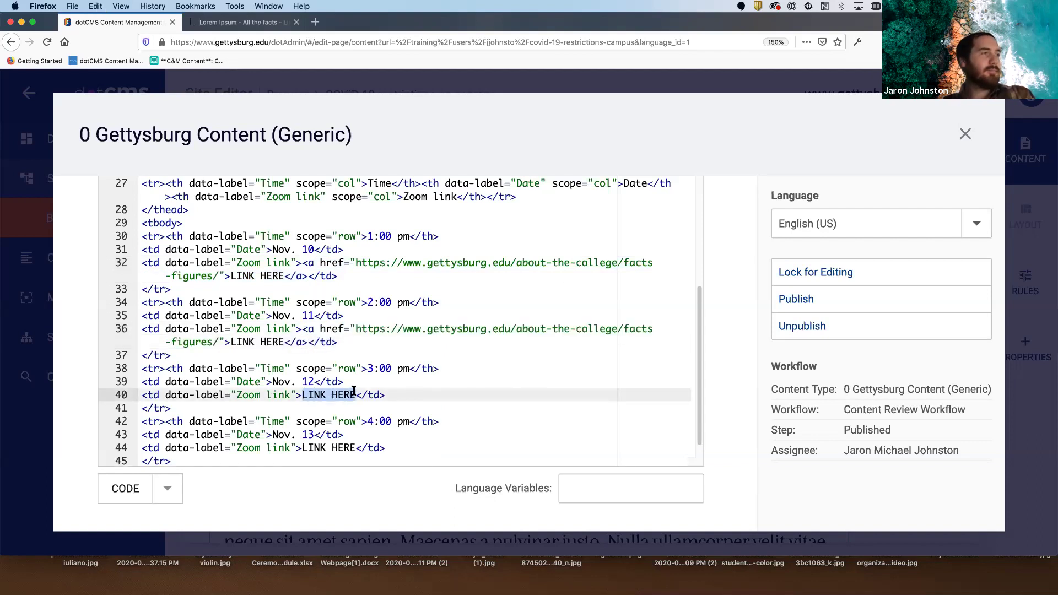
pyautogui.press('super+v')
pyautogui.scroll(-2, 366, 435)
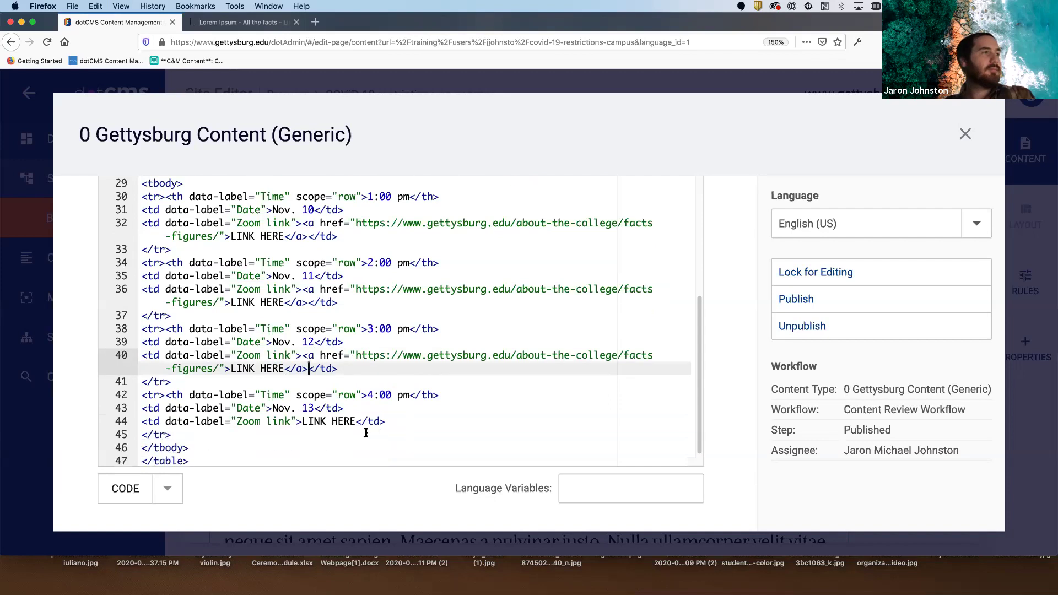
pyautogui.moveTo(353, 420); pyautogui.dragTo(300, 424)
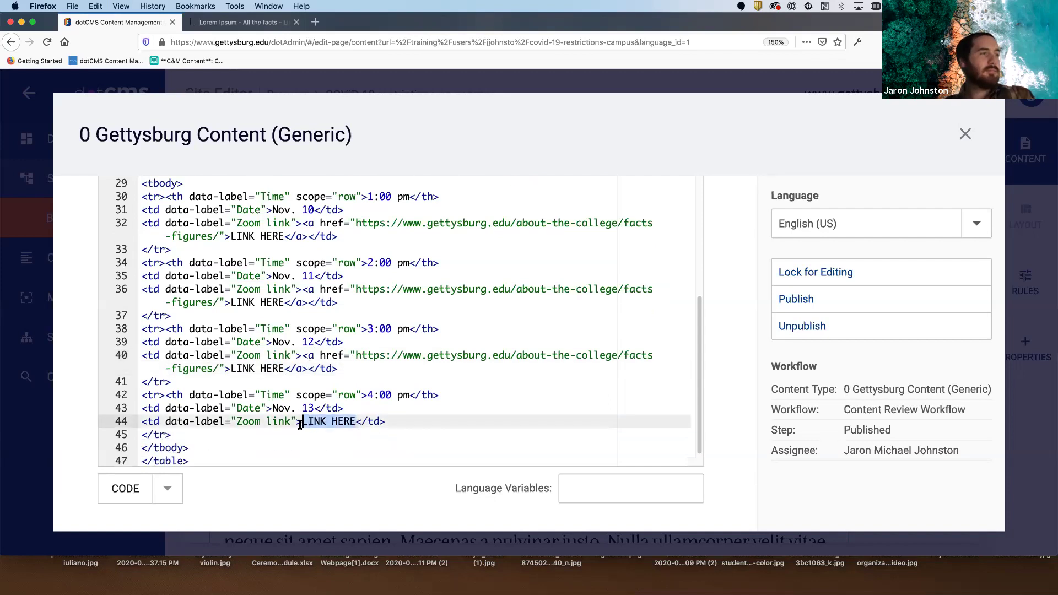
pyautogui.press('super+v')
pyautogui.scroll(-1, 396, 443)
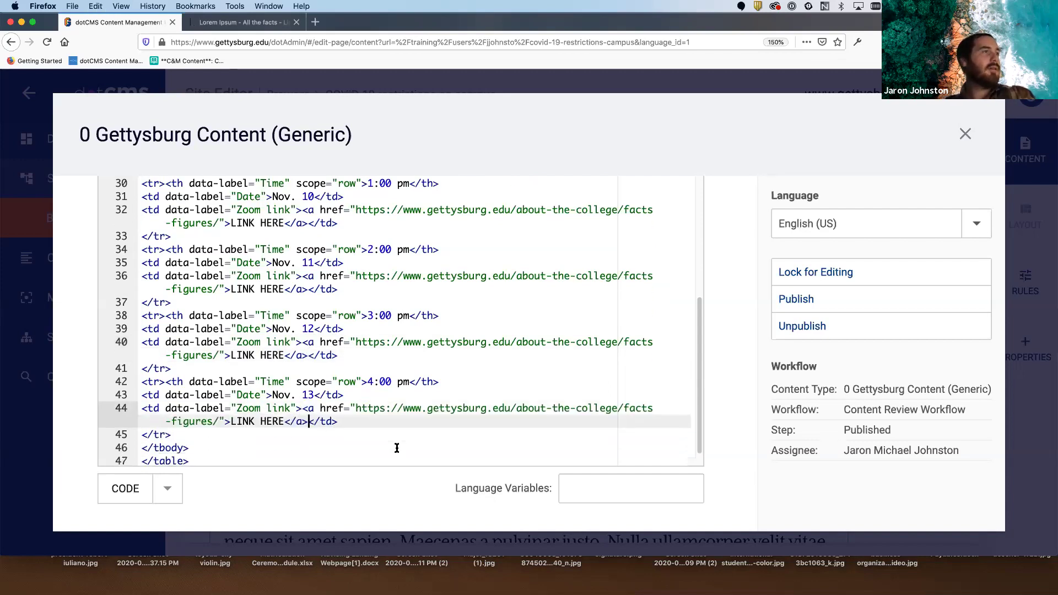
pyautogui.click(804, 270)
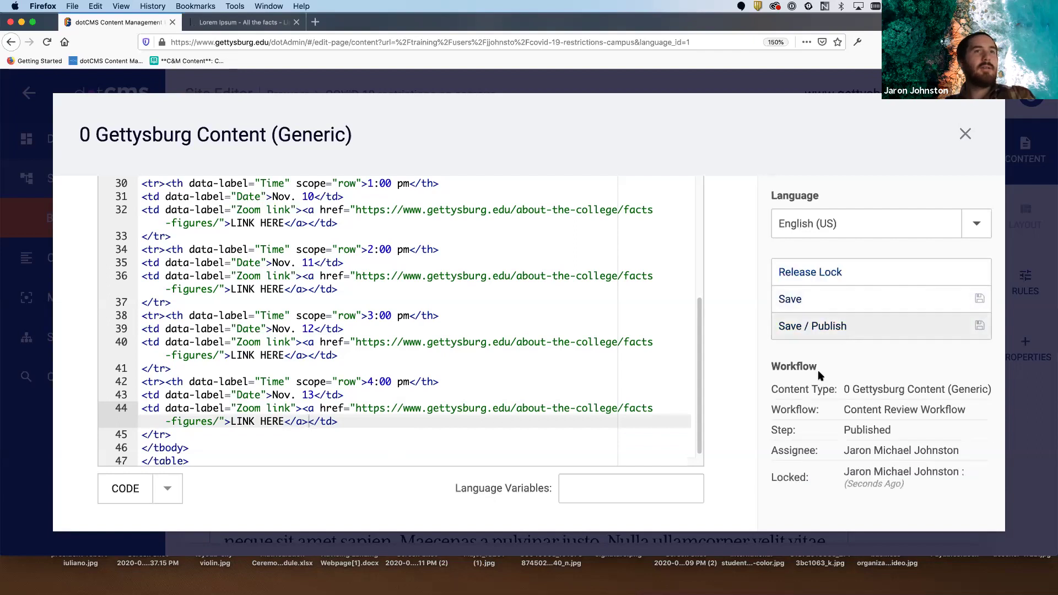
# - Save and publish the edited content, close the editor, and reduce the browser zoom
pyautogui.click(812, 335)
pyautogui.click(965, 134)
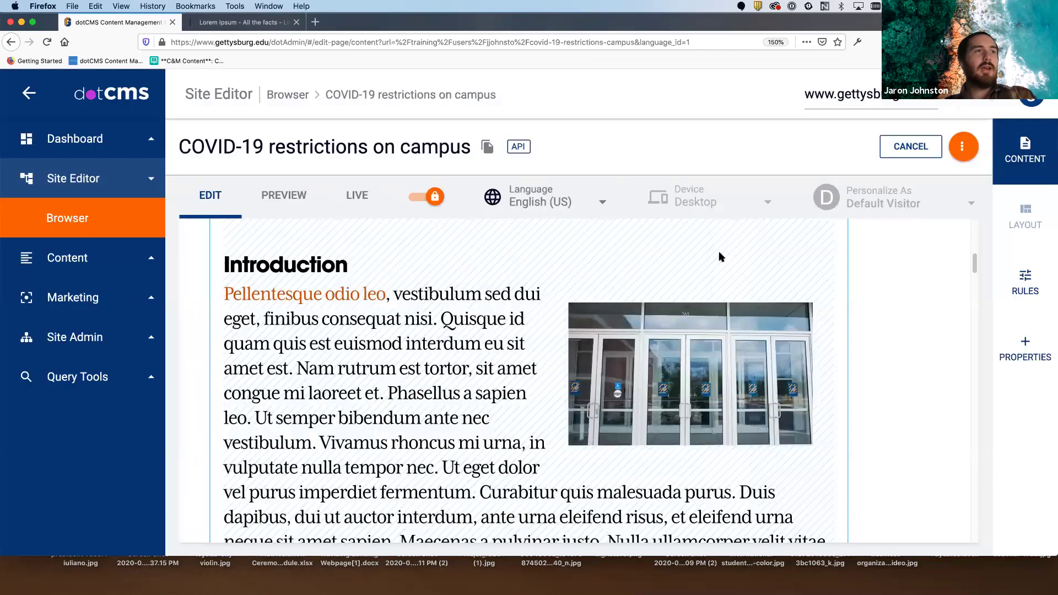
pyautogui.press('super+minus')
pyautogui.press('super+minus')
pyautogui.press('super+minus')
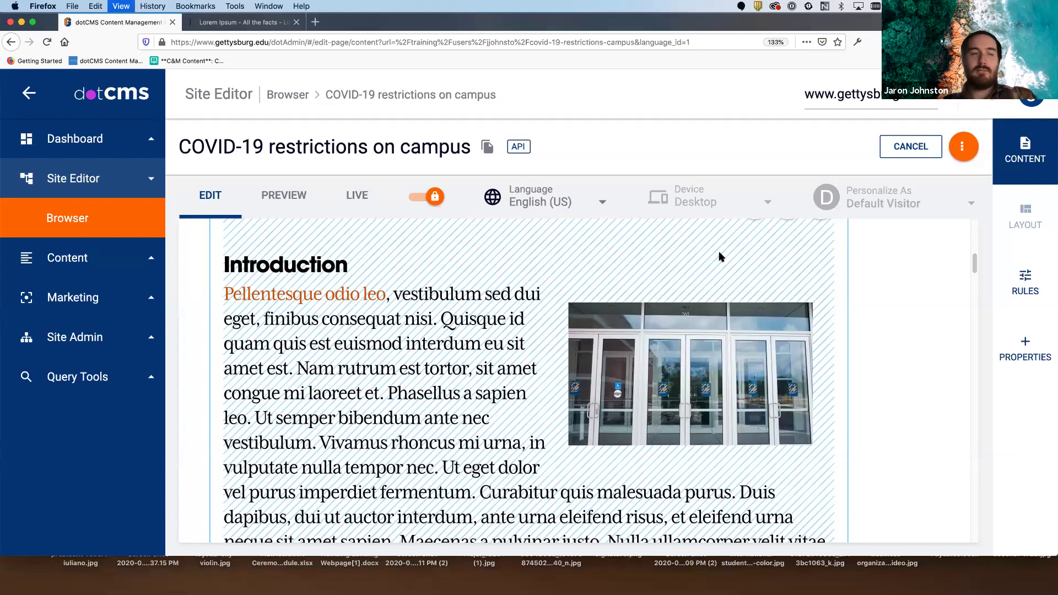
pyautogui.press('super+minus')
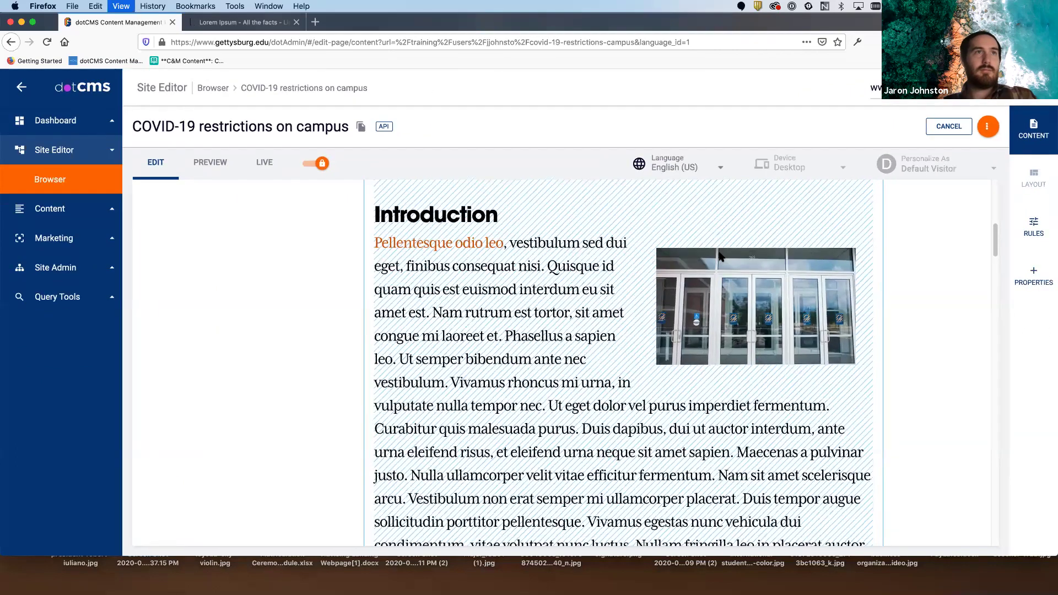
# - Preview the page down to the table with the four linked LINK HERE cells under Pool
pyautogui.scroll(-3, 843, 362)
pyautogui.scroll(-10, 845, 366)
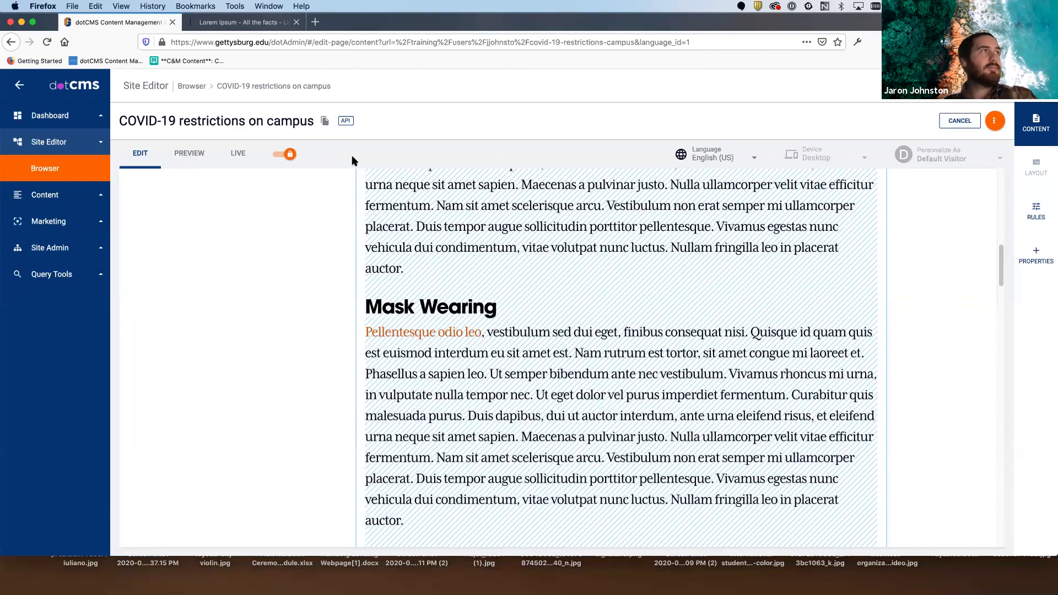
pyautogui.click(189, 153)
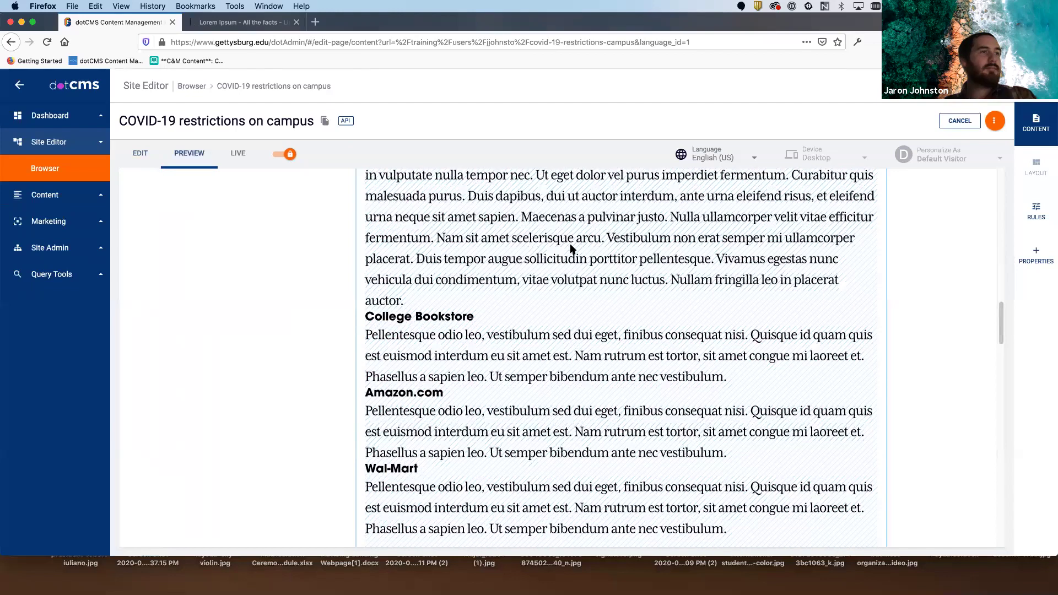
pyautogui.scroll(-15, 621, 260)
pyautogui.scroll(-15, 622, 262)
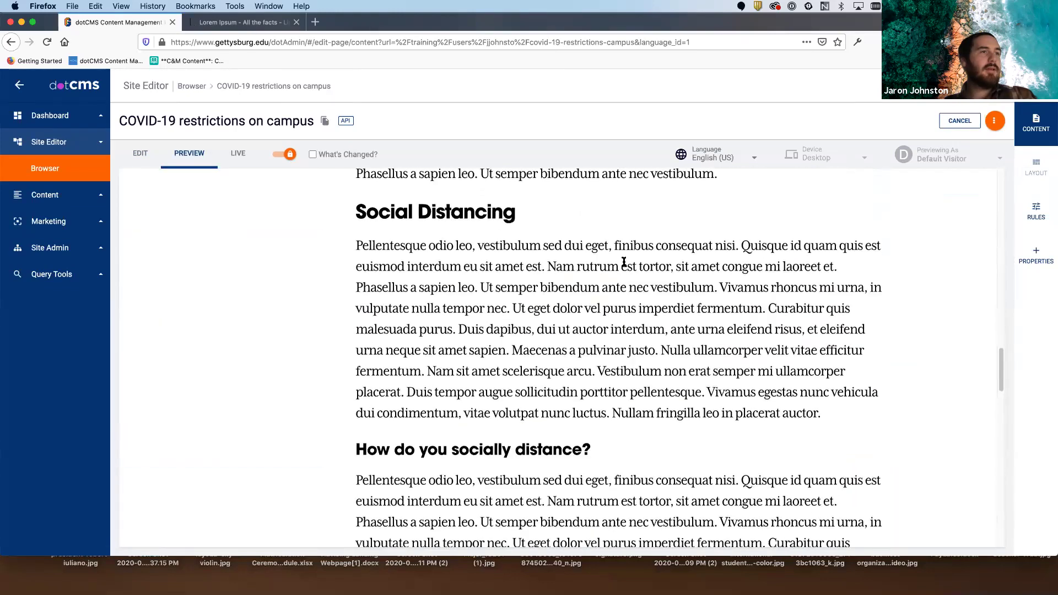
pyautogui.scroll(-2, 624, 263)
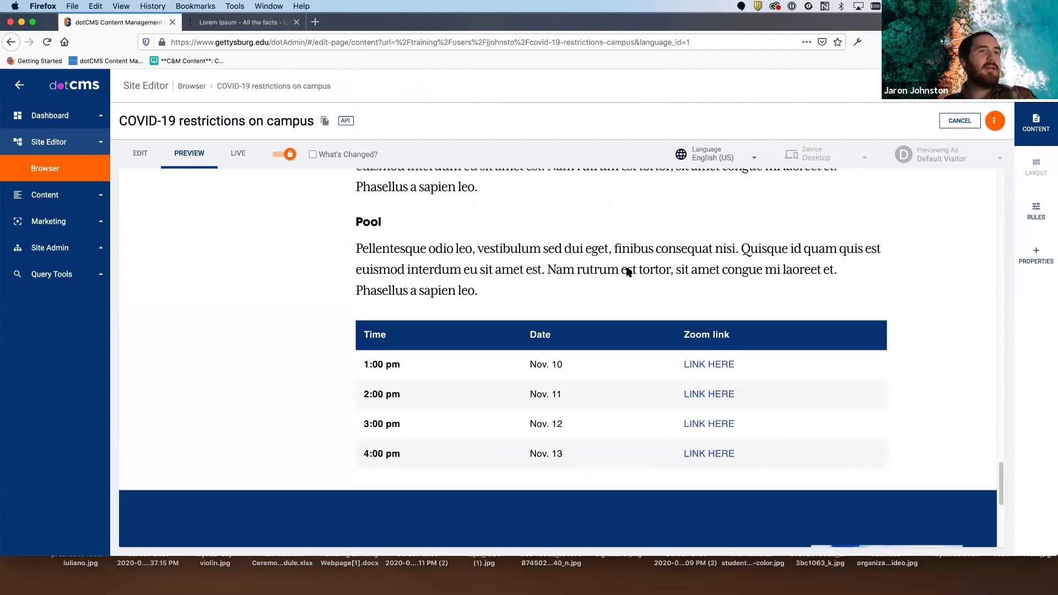
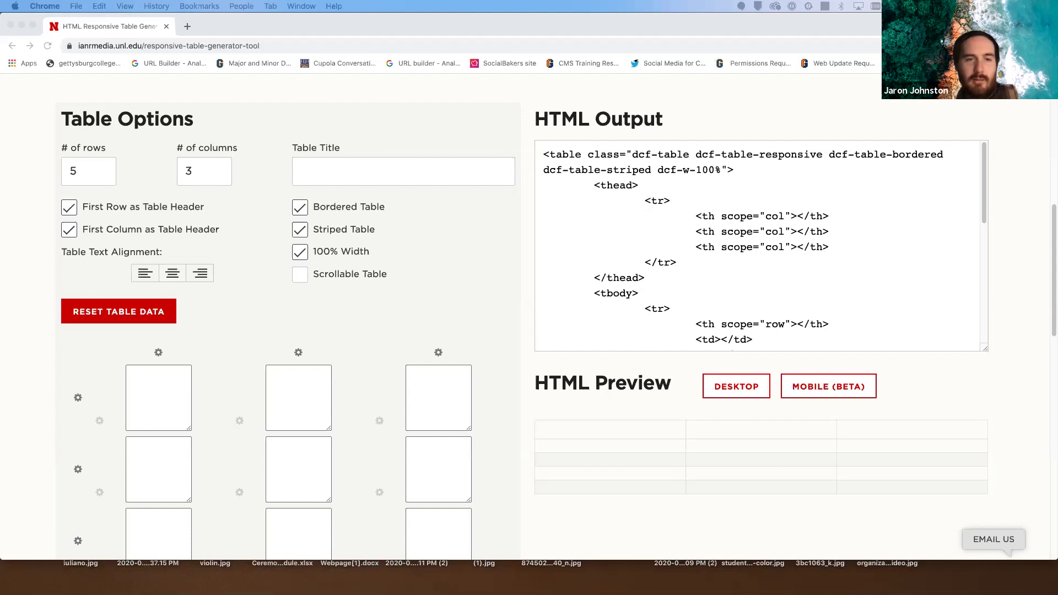
# - Reduce the table to two columns and enter the headers Name and Position
pyautogui.scroll(-3, 224, 385)
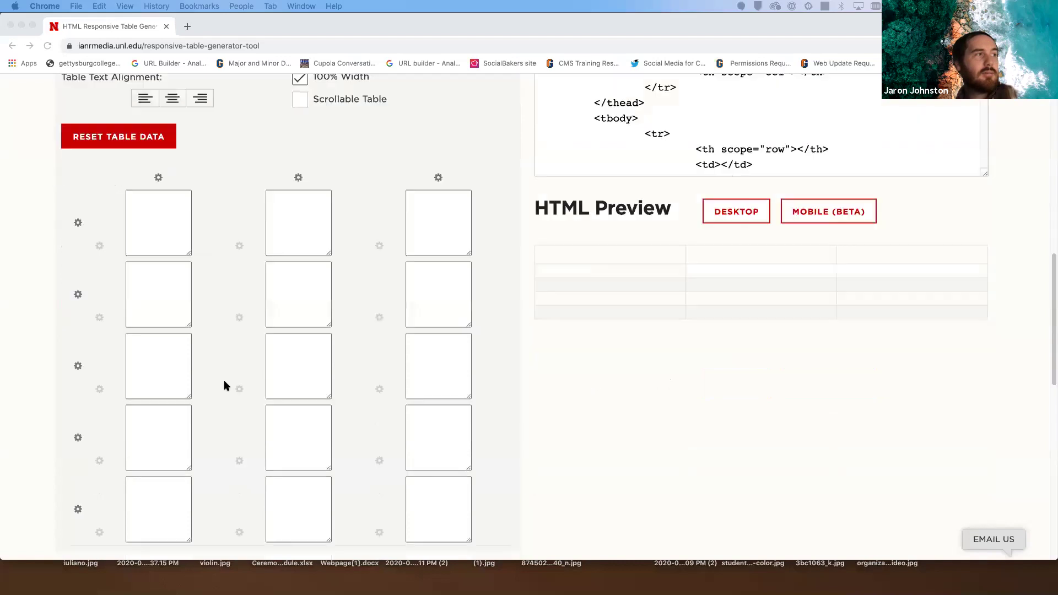
pyautogui.scroll(2, 265, 248)
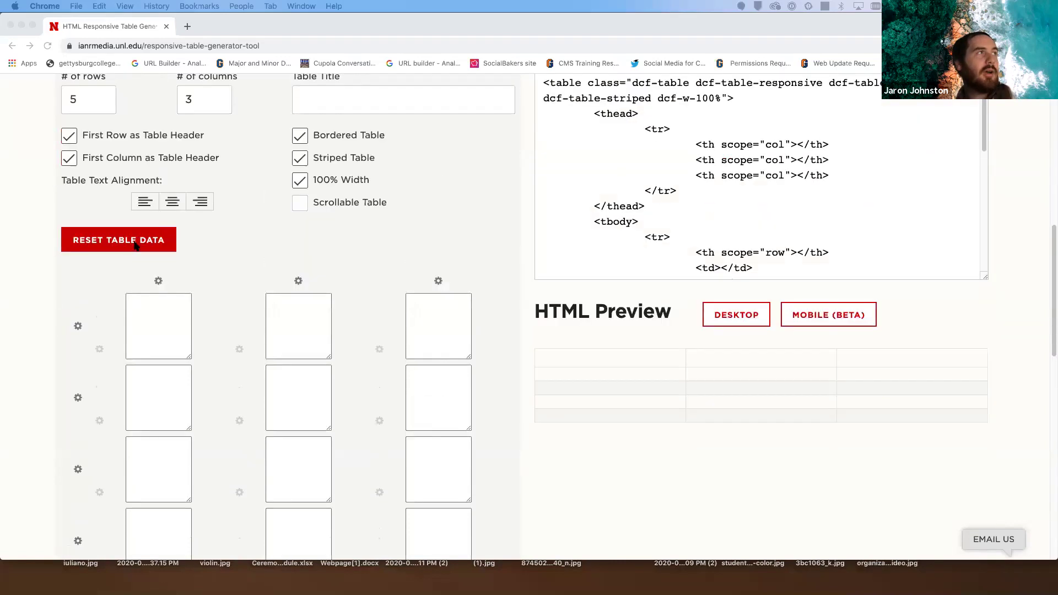
pyautogui.scroll(1, 218, 130)
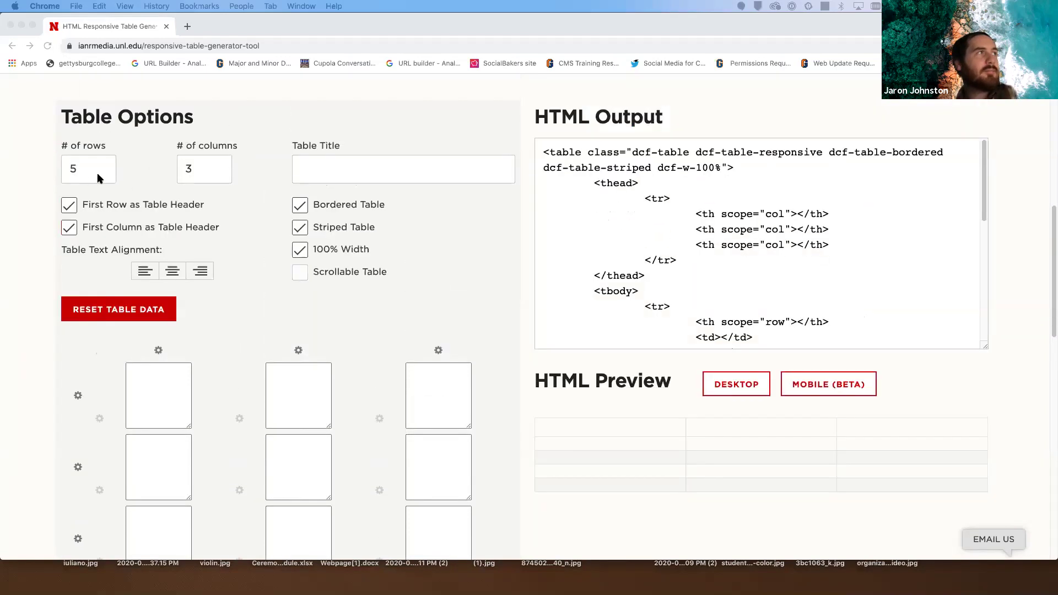
pyautogui.click(100, 178)
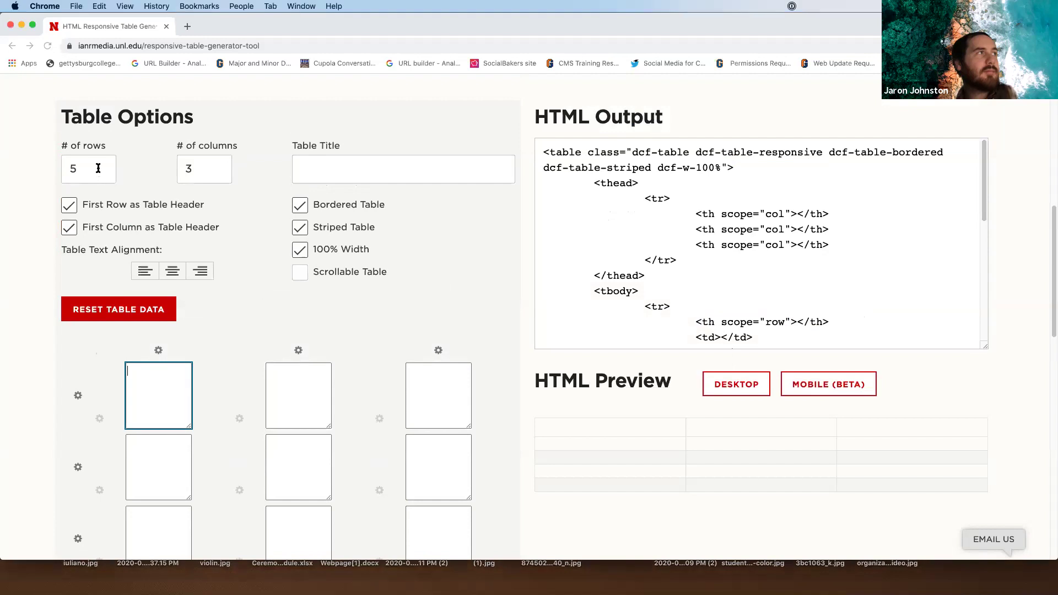
pyautogui.click(220, 174)
pyautogui.scroll(-2, 245, 266)
pyautogui.click(215, 250)
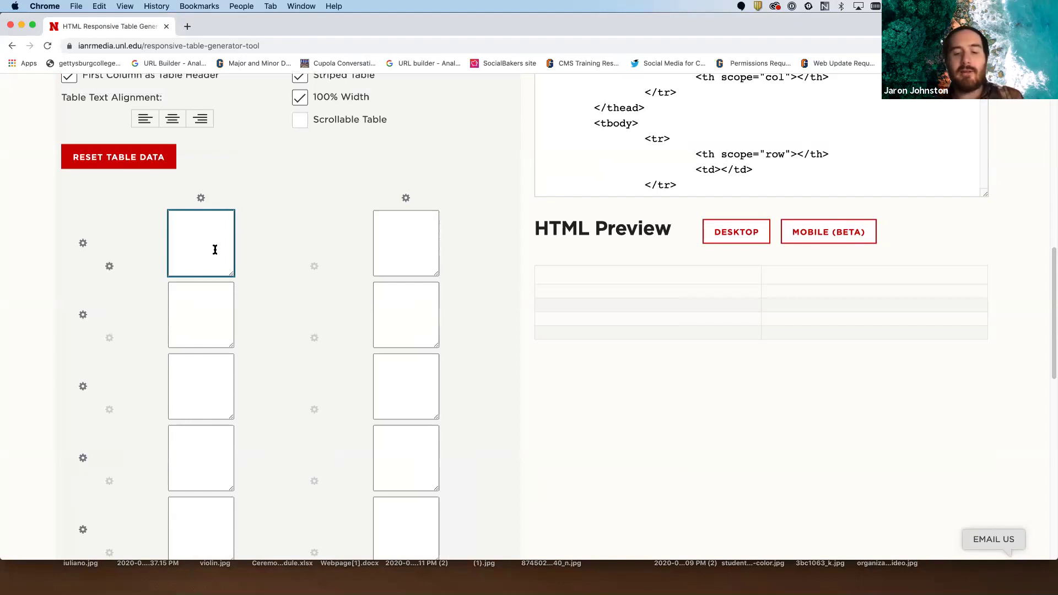
pyautogui.write('Name')
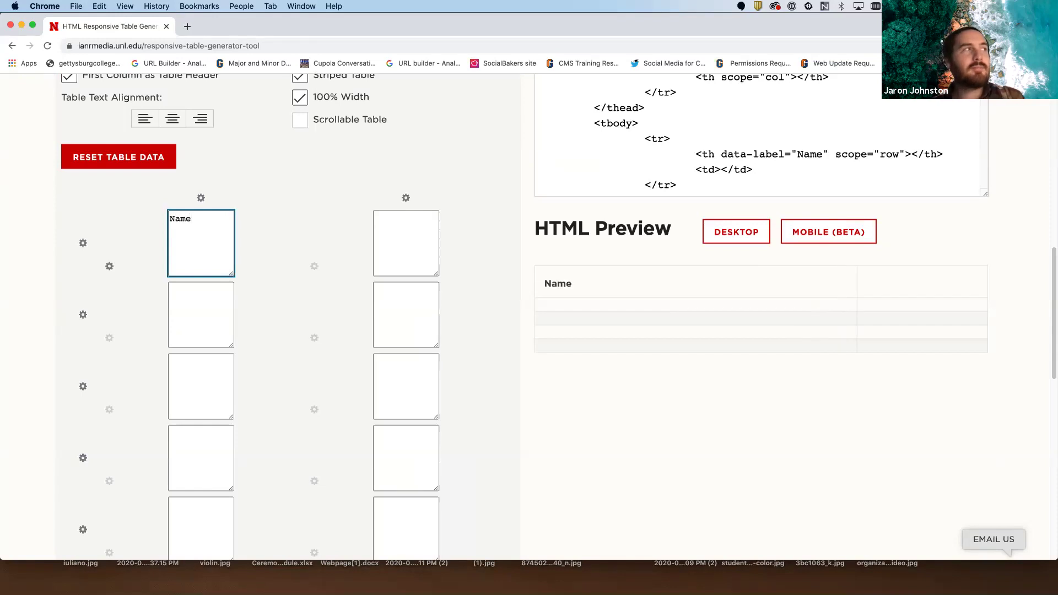
pyautogui.click(411, 240)
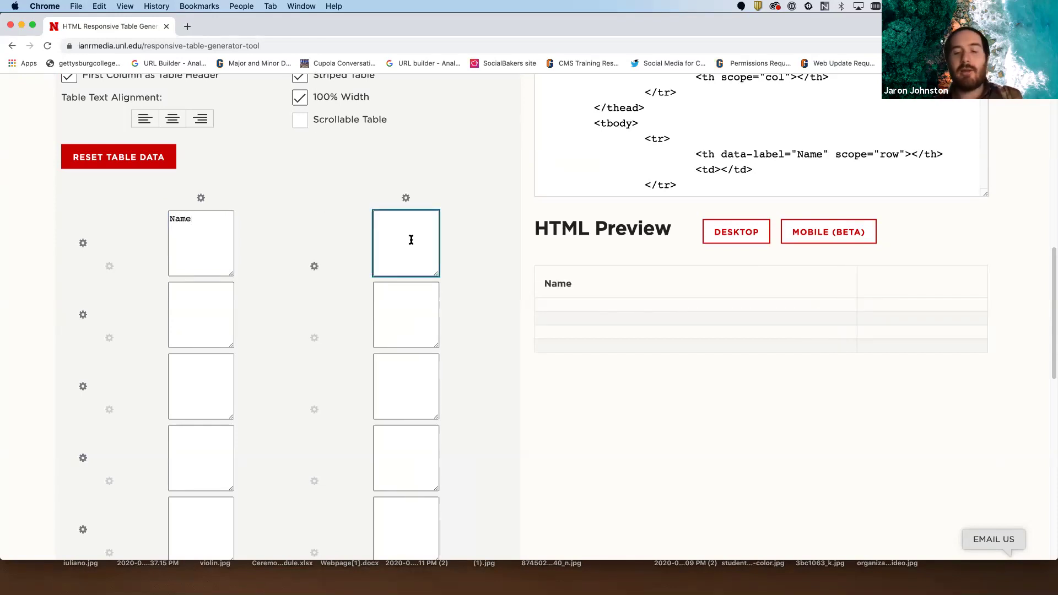
pyautogui.write('Pisitions')
pyautogui.press('BackSpace')
pyautogui.press('BackSpace')
pyautogui.press('BackSpace')
pyautogui.press('BackSpace')
pyautogui.press('BackSpace')
pyautogui.press('BackSpace')
pyautogui.press('BackSpace')
pyautogui.press('BackSpace')
pyautogui.write('ositiom')
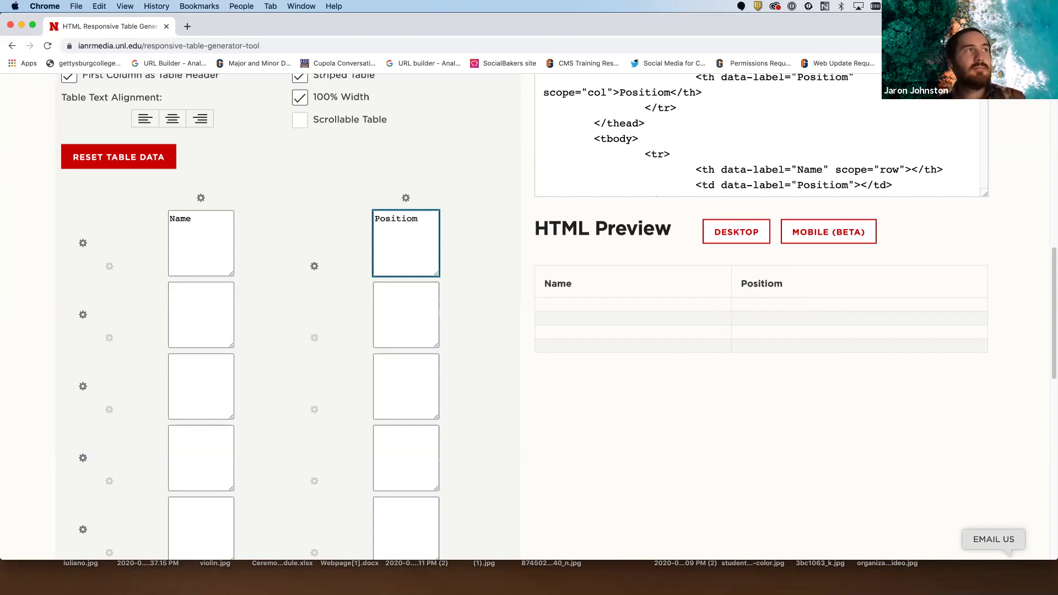
pyautogui.press('BackSpace')
pyautogui.write('n')
# - Add the third column back and give it the header Contact
pyautogui.scroll(3, 318, 232)
pyautogui.click(220, 111)
pyautogui.click(431, 325)
pyautogui.write('Cona')
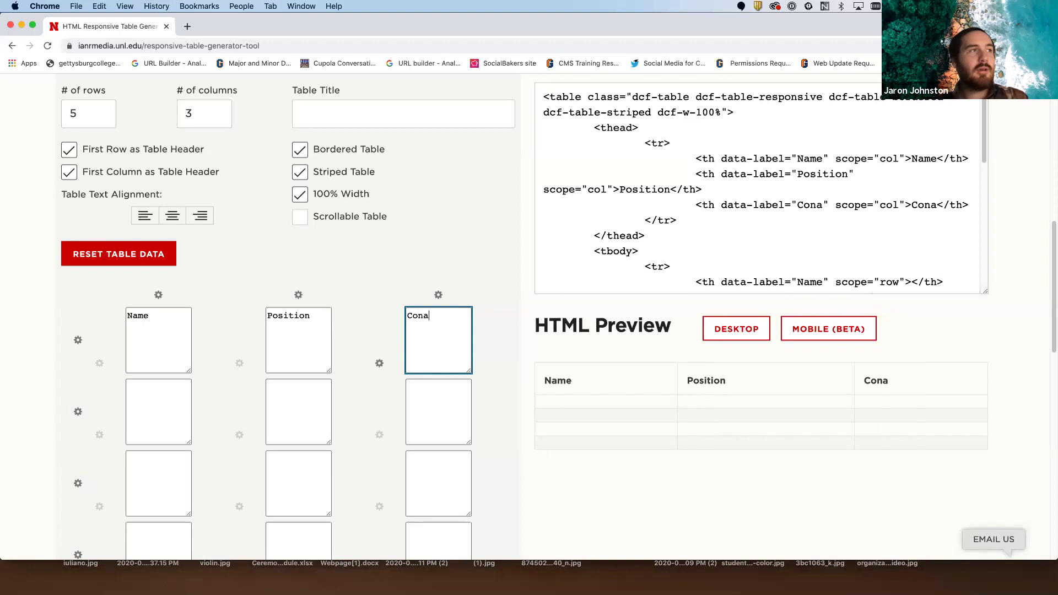
pyautogui.press('BackSpace')
pyautogui.write('tr')
pyautogui.press('BackSpace')
pyautogui.write('act')
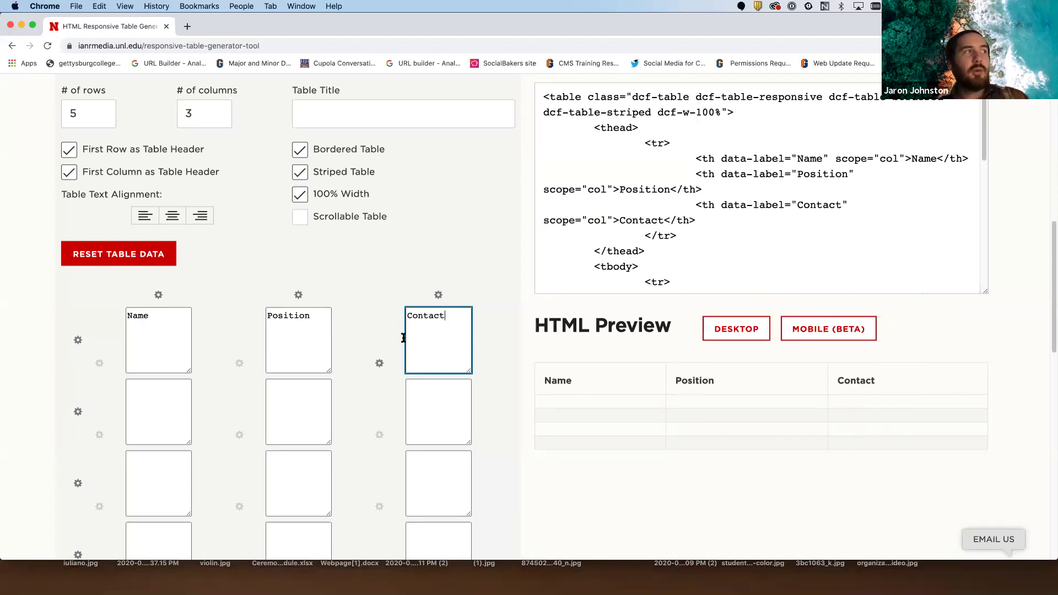
# - Enter the first staff member's full name in row 2's Name cell
pyautogui.scroll(-1, 135, 370)
pyautogui.click(163, 391)
# - Fill row 2 with position Assistant Director of Digital Strategy and the staff member's phone number
pyautogui.click(300, 401)
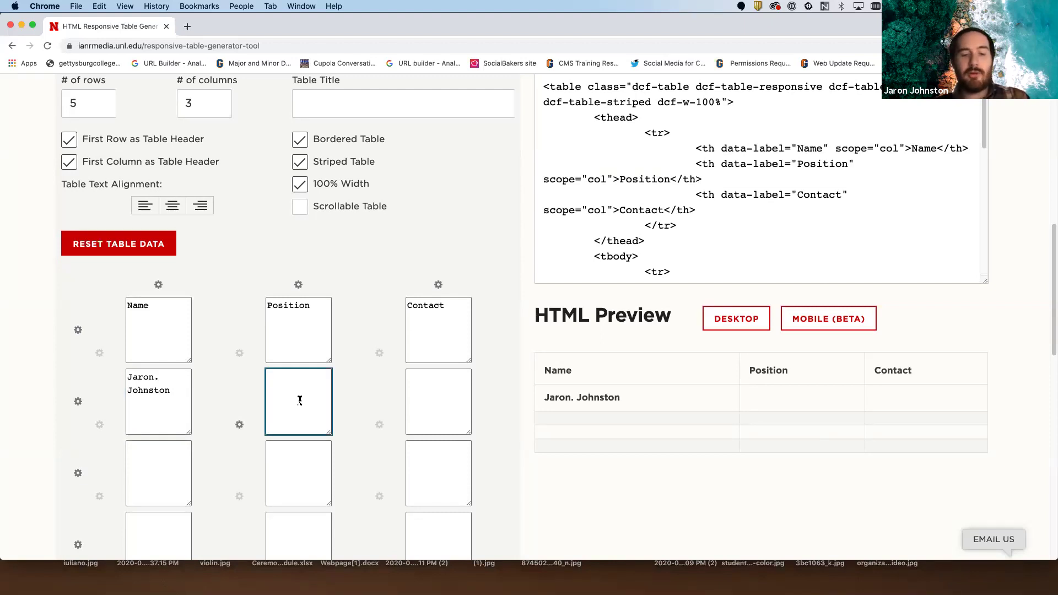
pyautogui.write('Assistanmt')
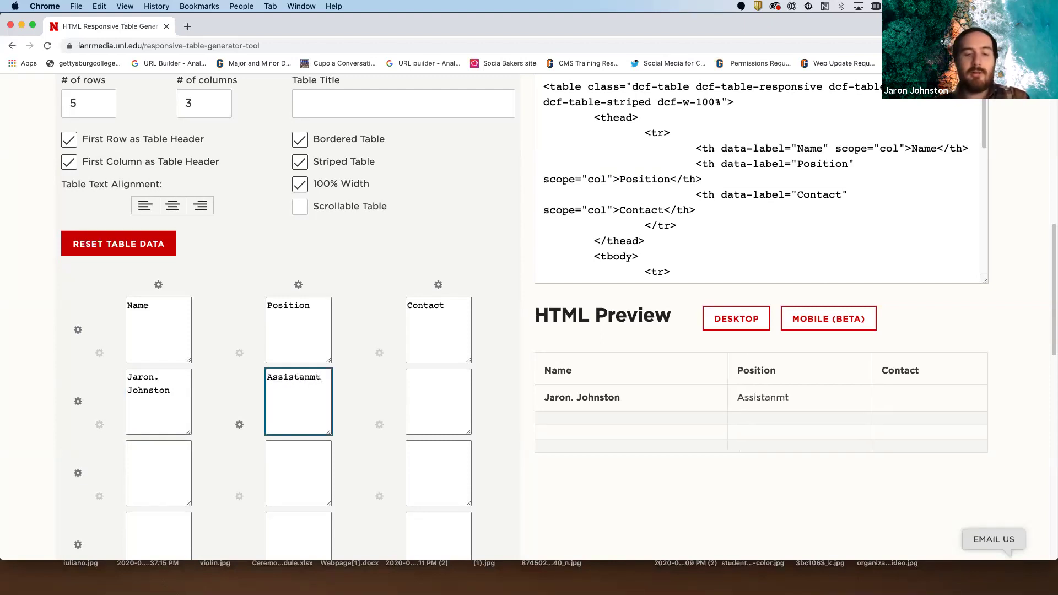
pyautogui.press('BackSpace')
pyautogui.press('BackSpace')
pyautogui.press('BackSpace')
pyautogui.write('t D')
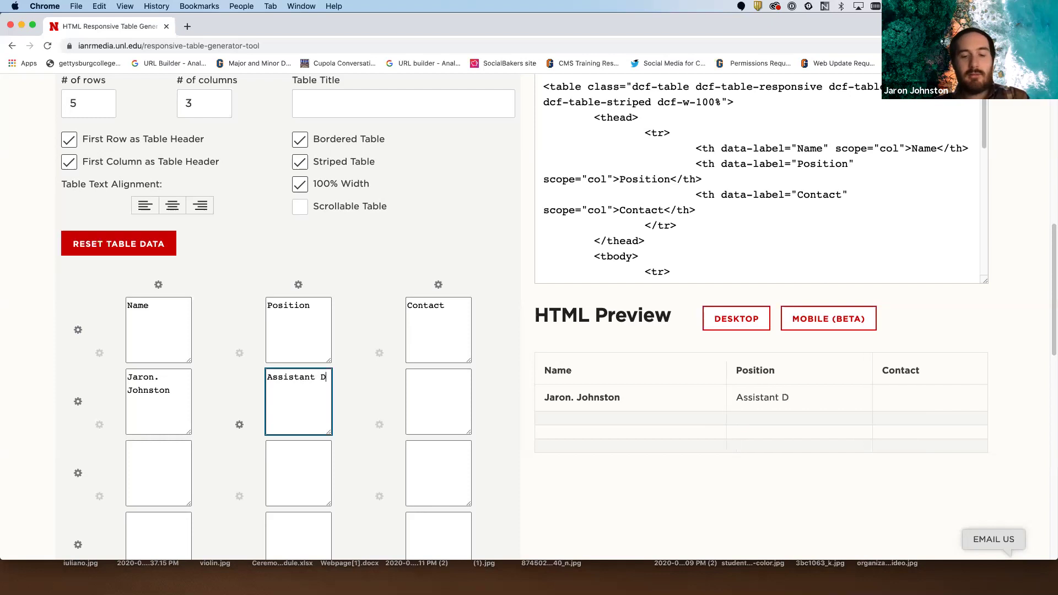
pyautogui.write('irector of Digital ')
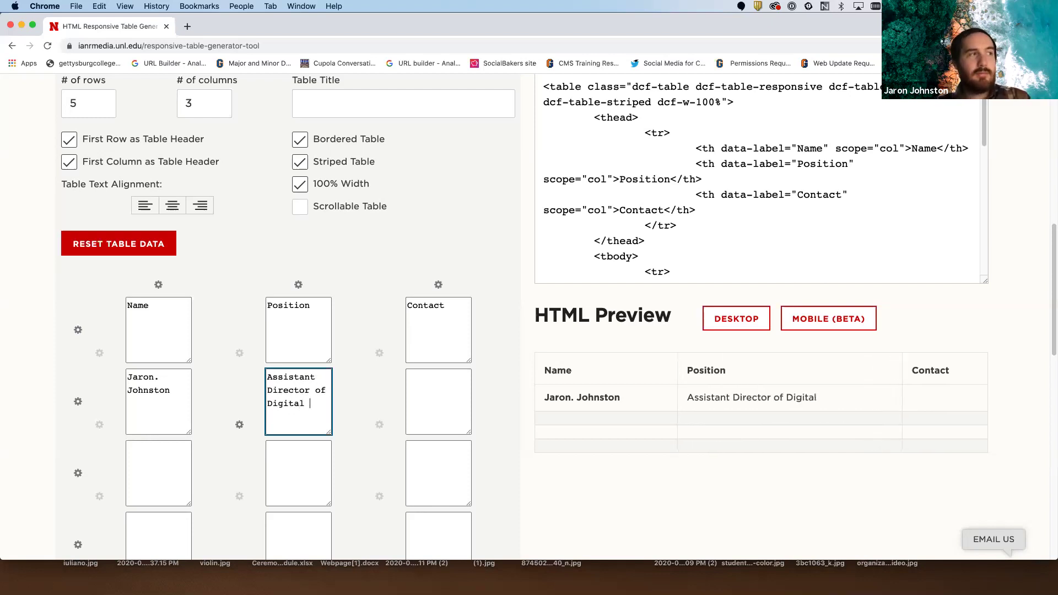
pyautogui.write('Strategy')
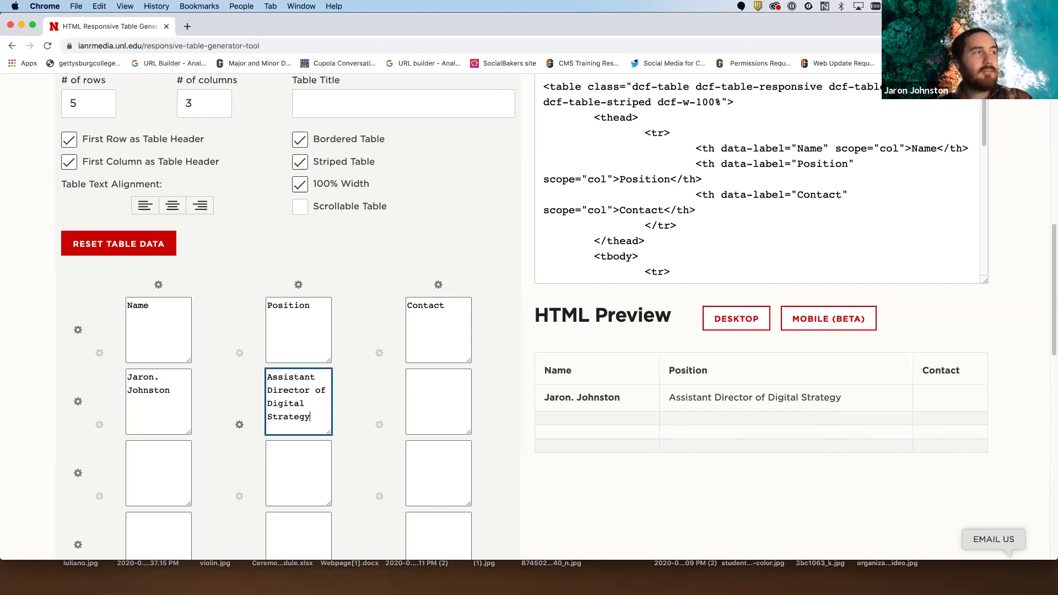
pyautogui.click(431, 395)
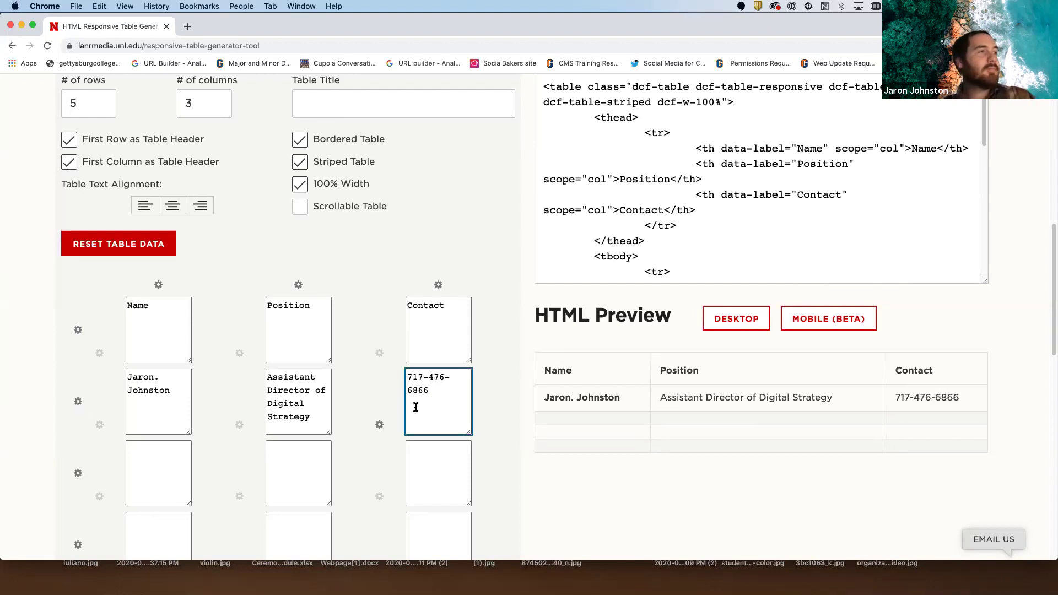
pyautogui.scroll(-1, 421, 405)
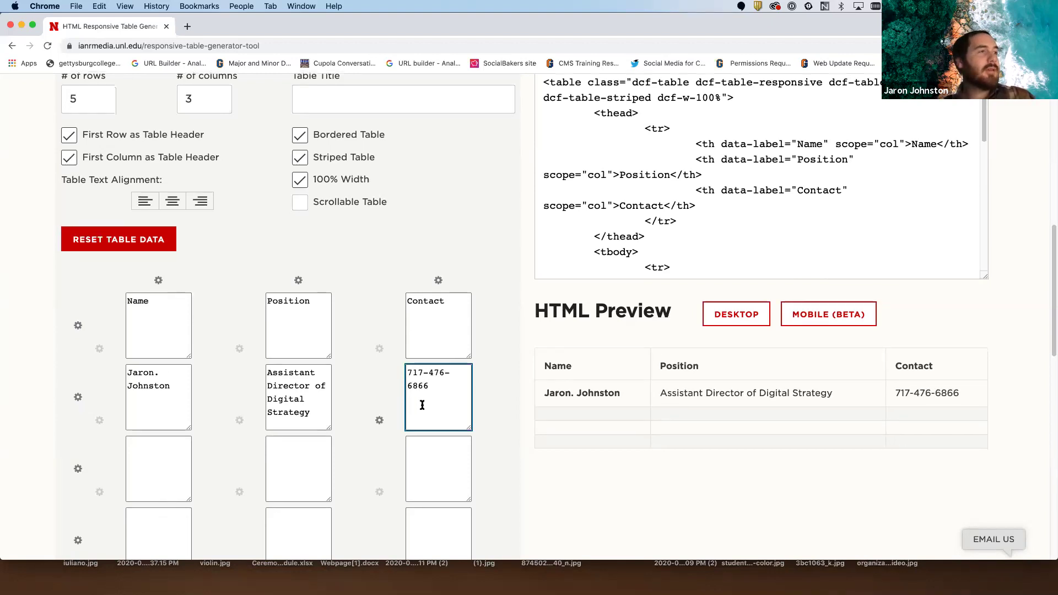
pyautogui.scroll(-3, 385, 410)
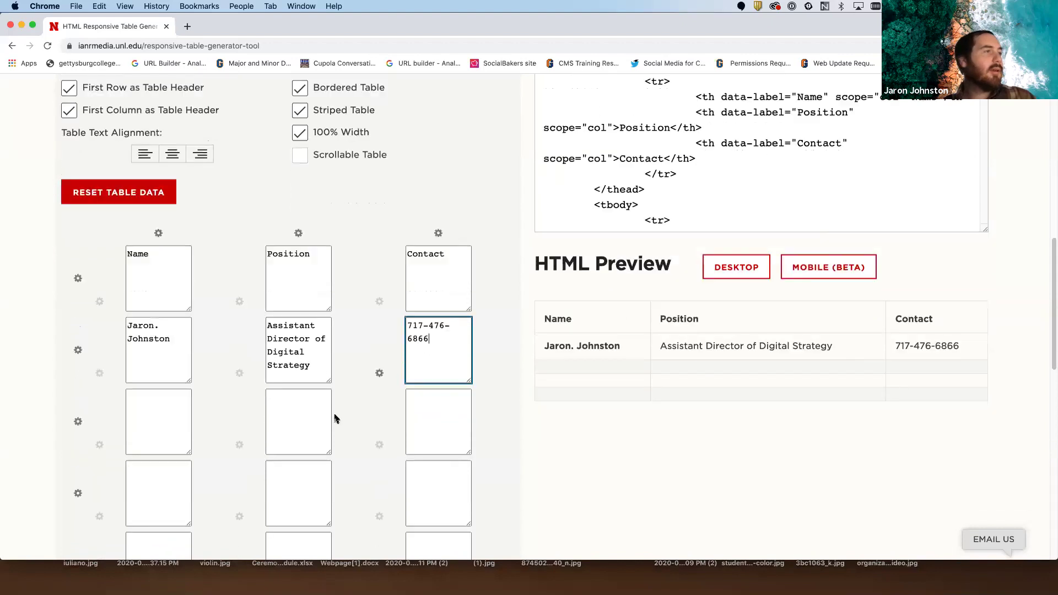
# - Fill row 3 with a staff name, Director of alumni relations, and a phone number
pyautogui.click(154, 422)
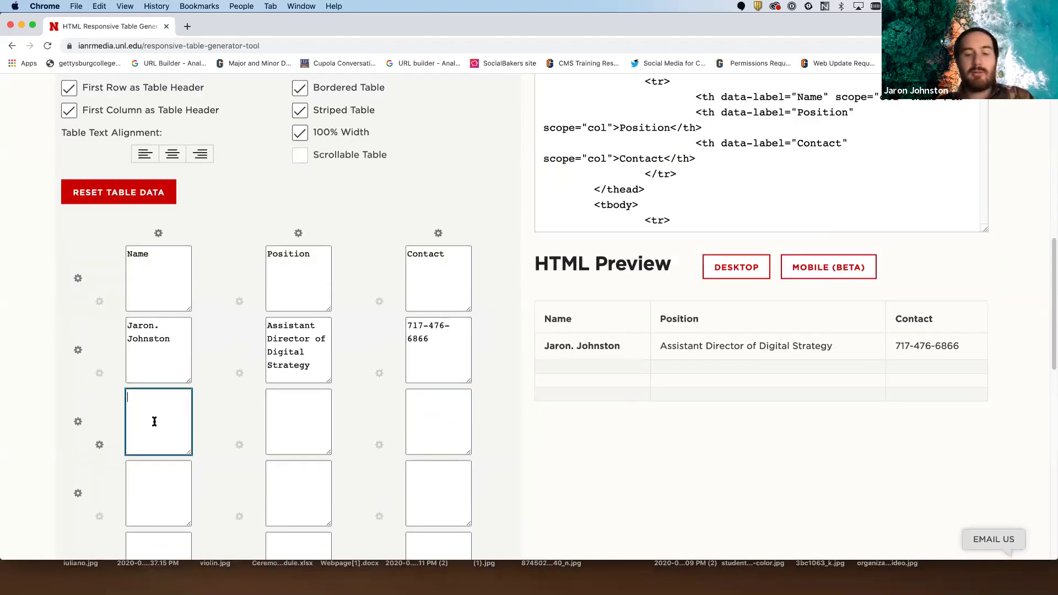
pyautogui.write('John ')
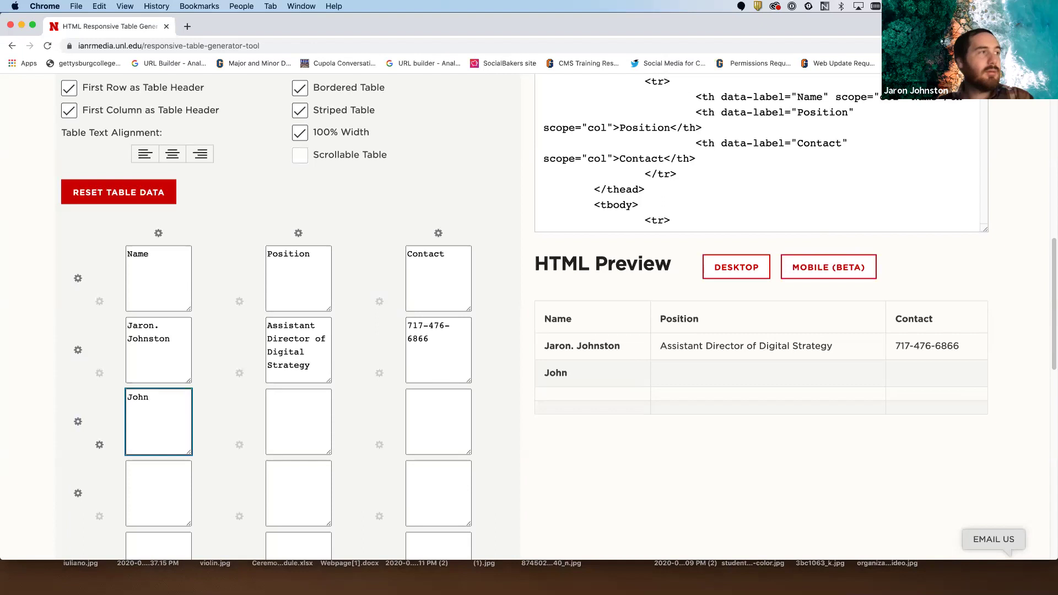
pyautogui.write('Doe')
pyautogui.click(299, 434)
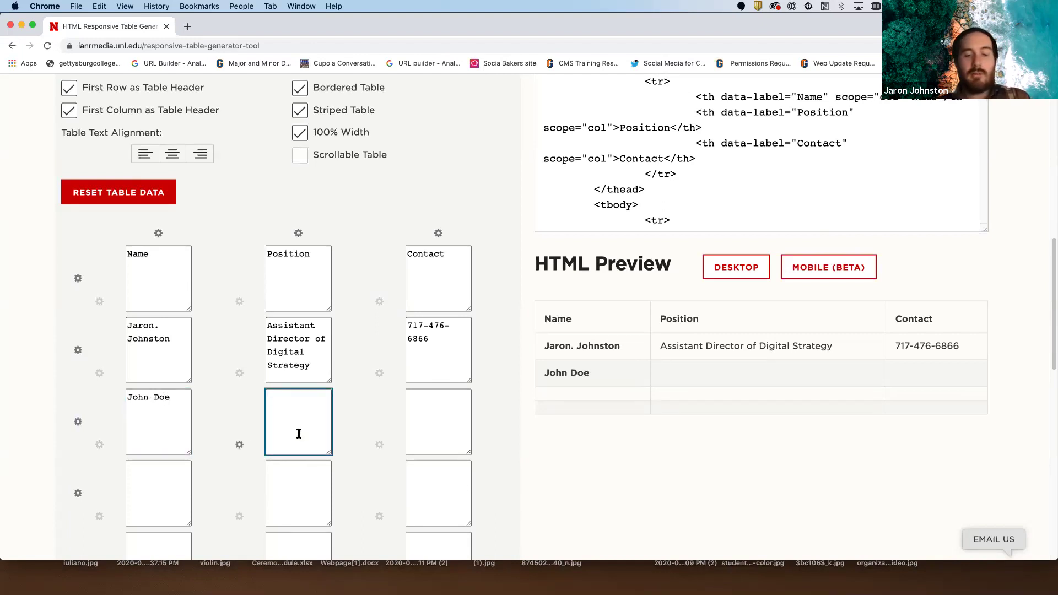
pyautogui.write('Dire')
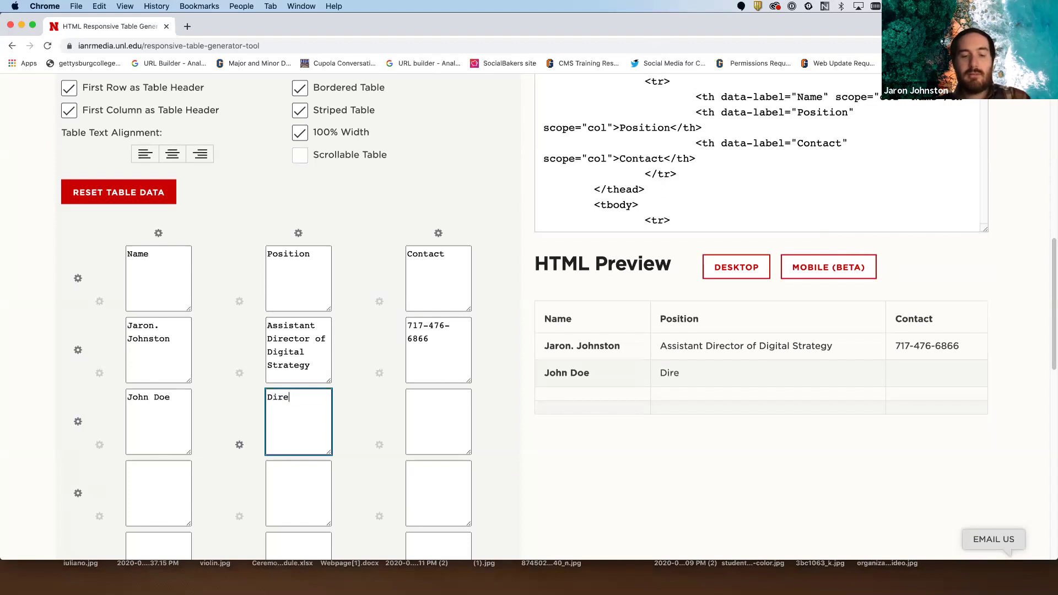
pyautogui.write('ctor of alumni relations')
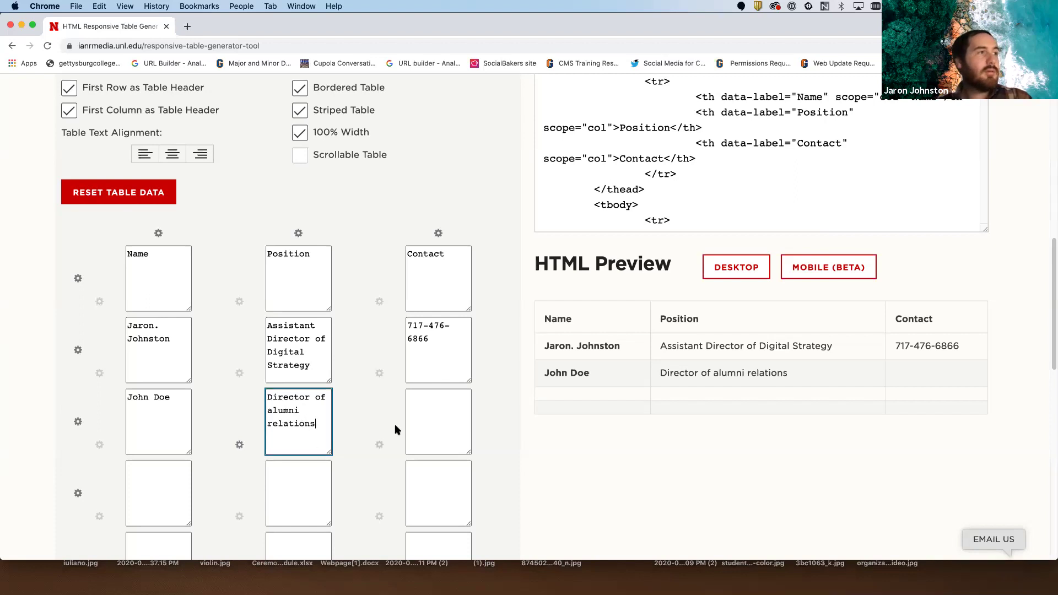
pyautogui.click(432, 420)
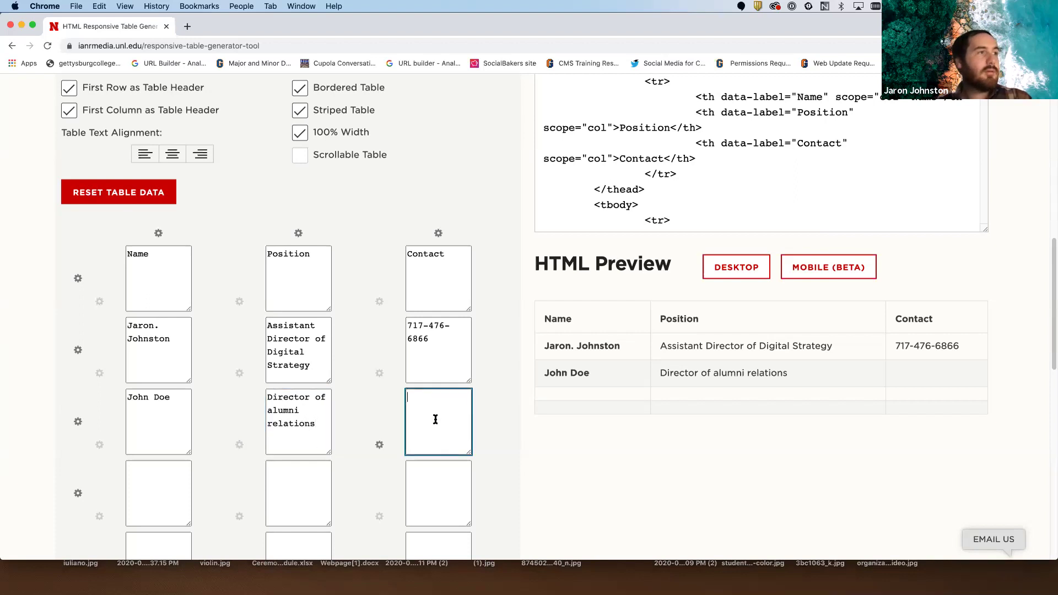
pyautogui.write('717')
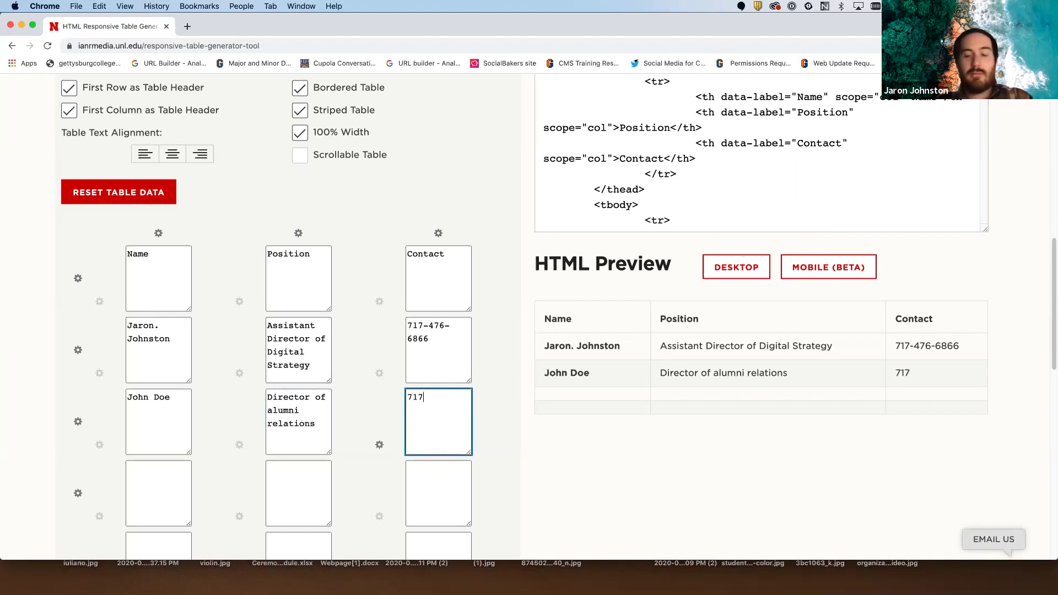
pyautogui.write('-777-9999')
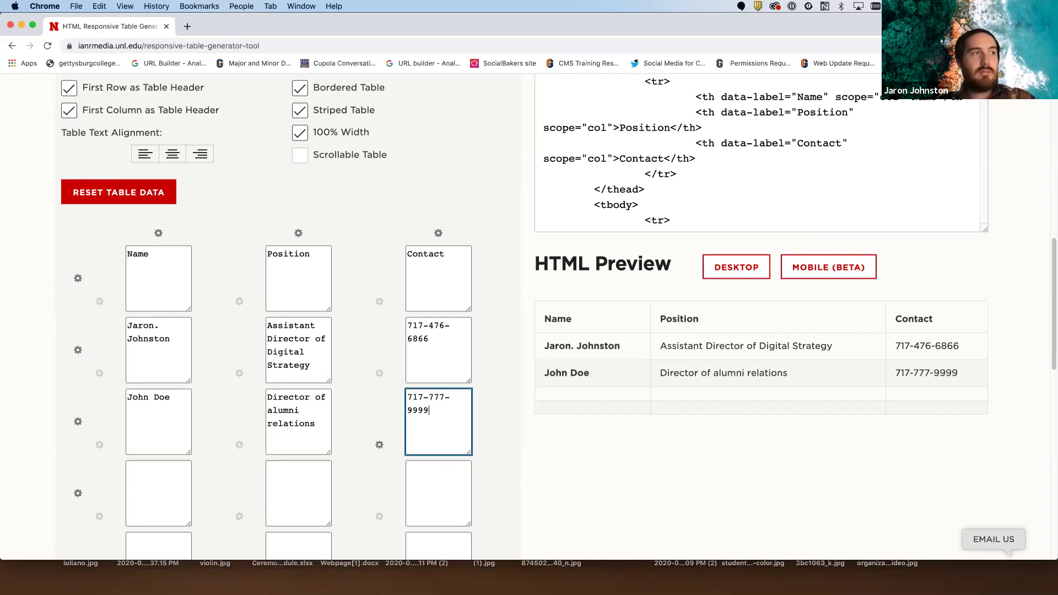
# - Fill row 4 with a staff name, position Receptionist, and a phone number
pyautogui.scroll(-3, 330, 401)
pyautogui.click(167, 415)
pyautogui.write('Jane DOe')
pyautogui.press('BackSpace')
pyautogui.press('BackSpace')
pyautogui.write('oe')
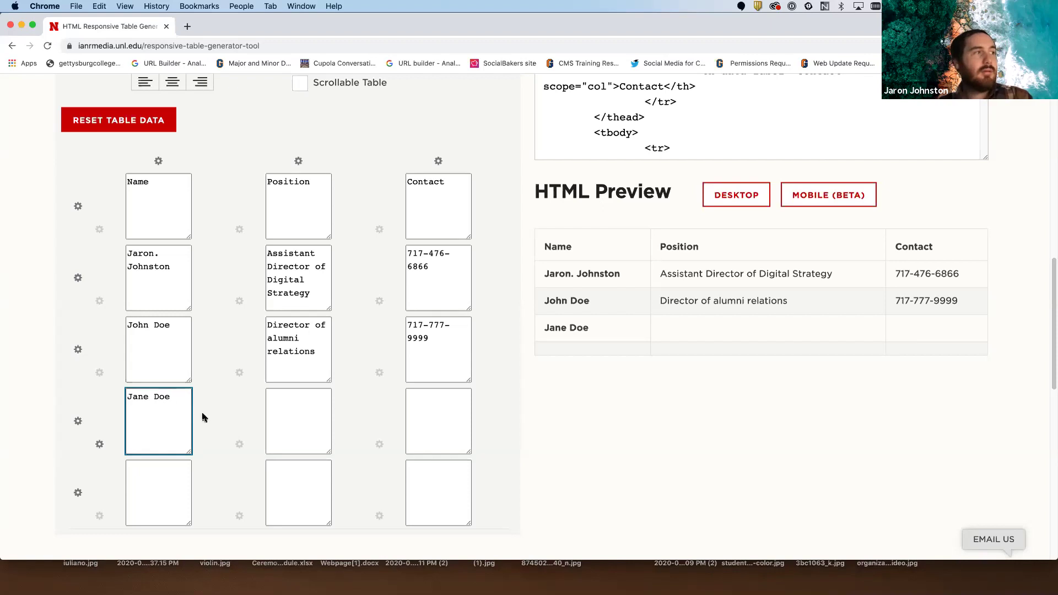
pyautogui.click(296, 418)
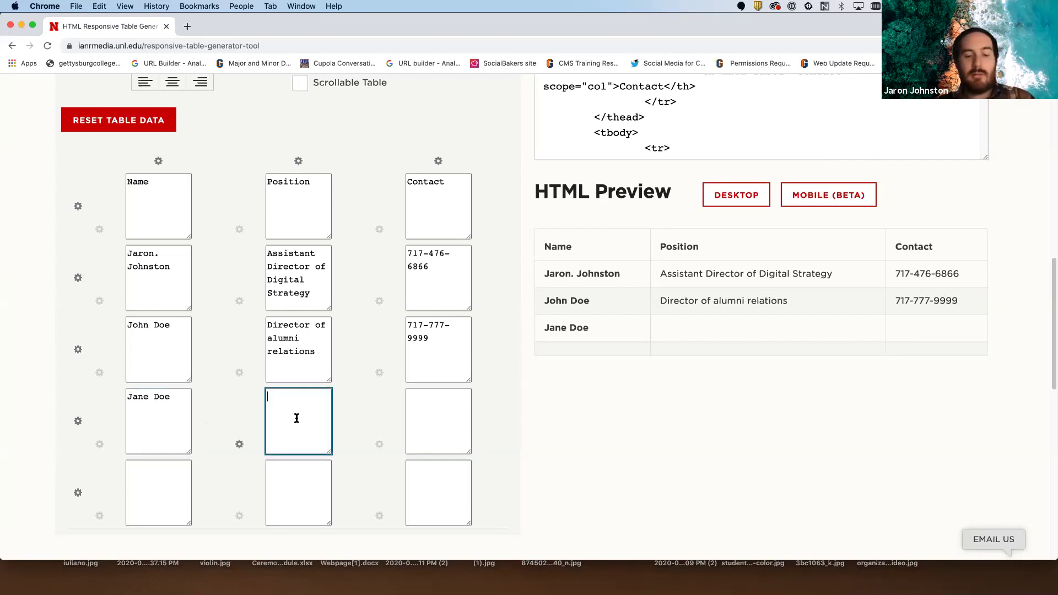
pyautogui.write('Assistamn')
pyautogui.press('BackSpace')
pyautogui.press('BackSpace')
pyautogui.press('BackSpace')
pyautogui.press('BackSpace')
pyautogui.press('BackSpace')
pyautogui.press('BackSpace')
pyautogui.press('BackSpace')
pyautogui.press('BackSpace')
pyautogui.press('BackSpace')
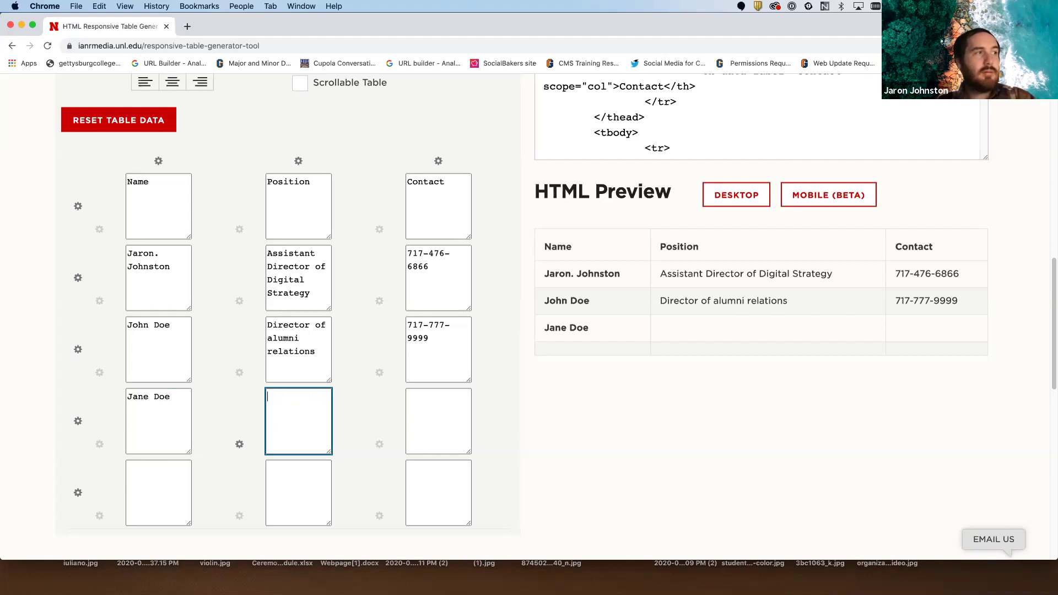
pyautogui.write('Recepti')
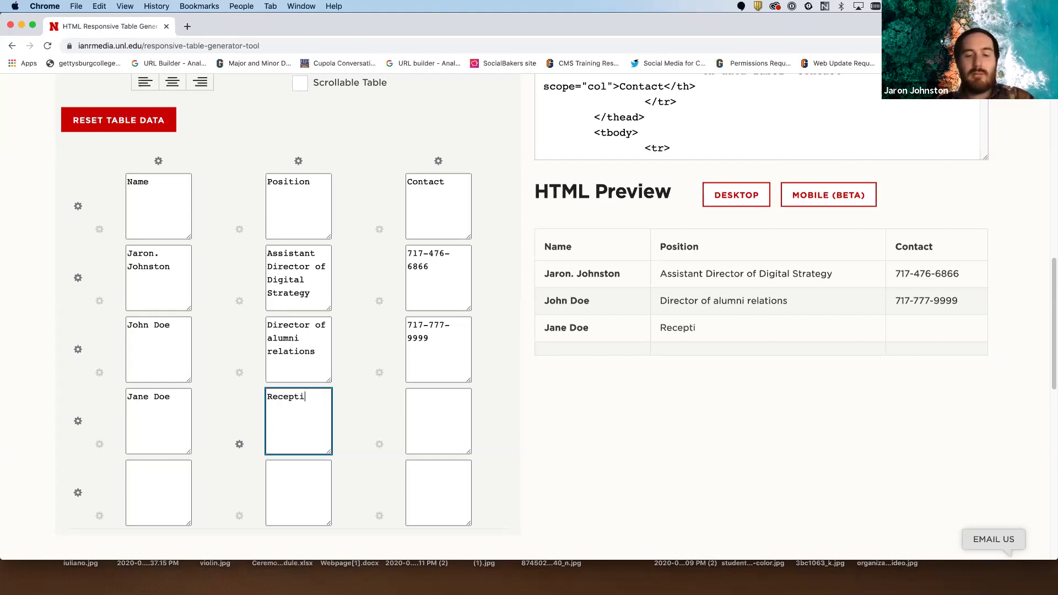
pyautogui.write('onist')
pyautogui.click(442, 424)
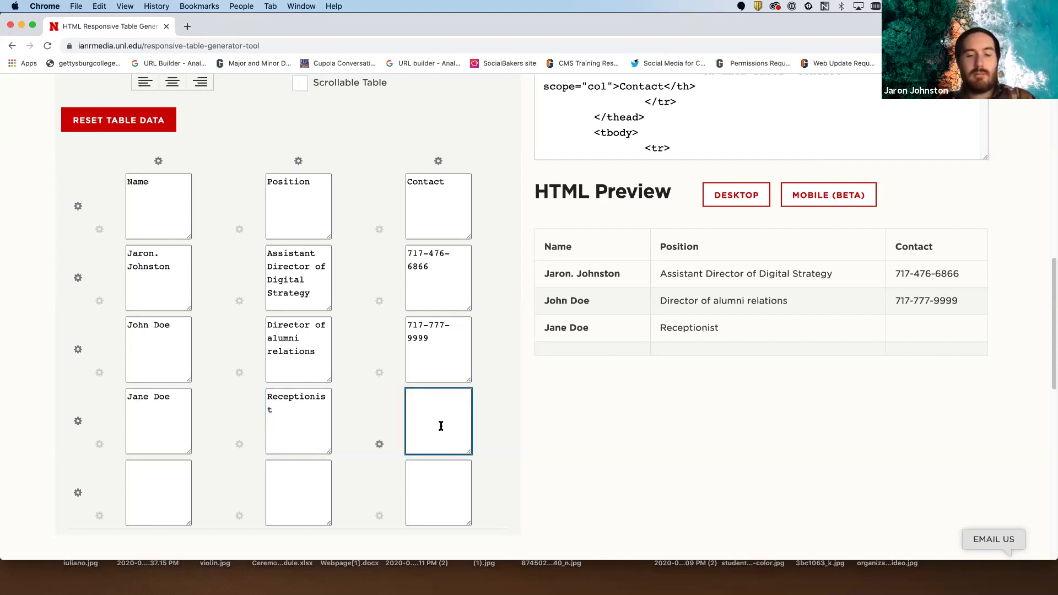
pyautogui.write('717-818-7777')
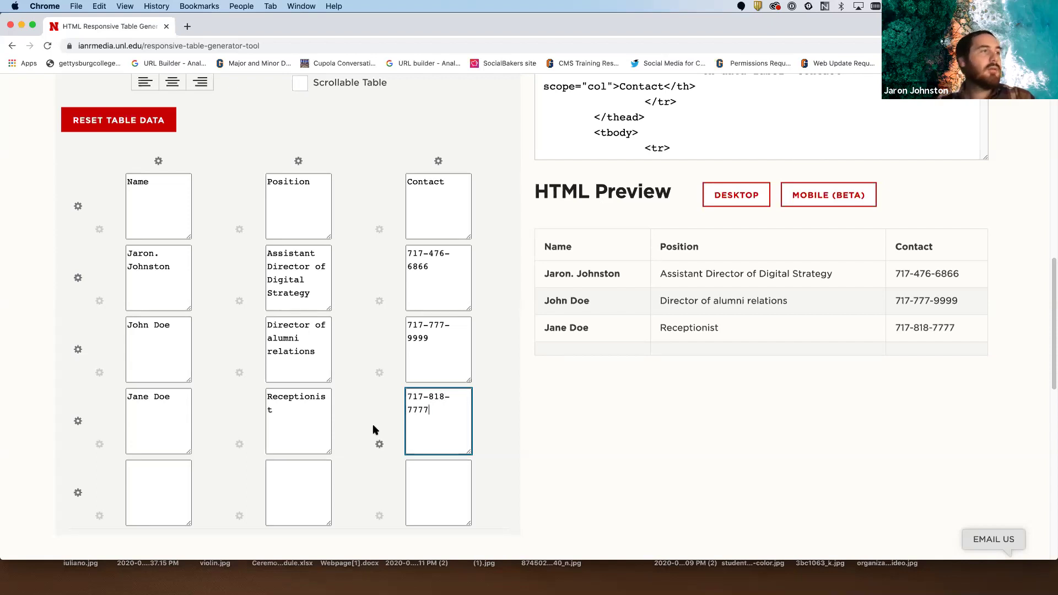
# - Fill row 5 with a staff name, position Facilities Manager, and a phone number
pyautogui.scroll(-2, 354, 416)
pyautogui.click(174, 439)
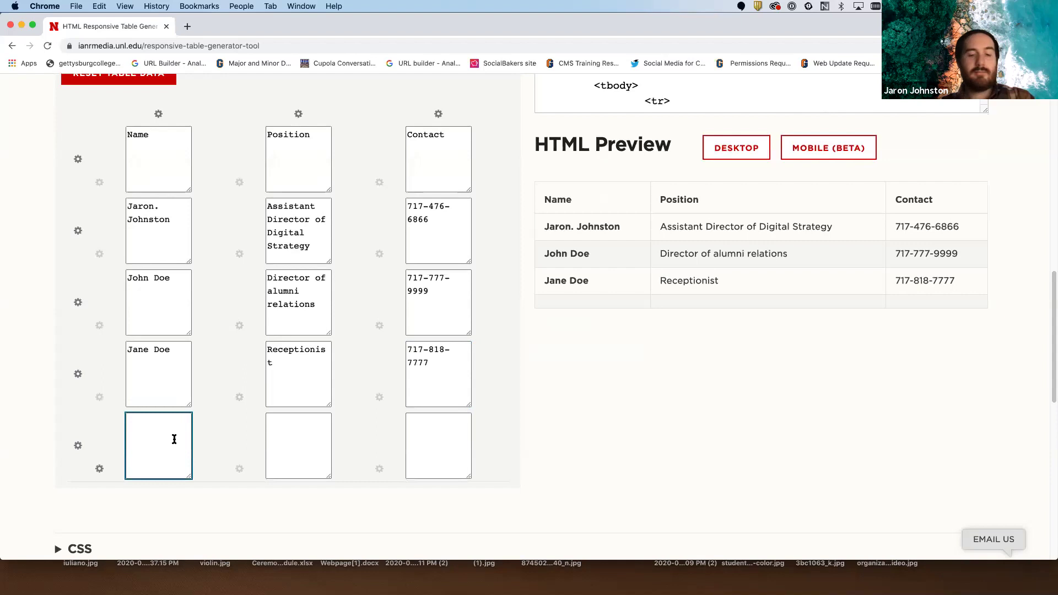
pyautogui.write('Jim Doe')
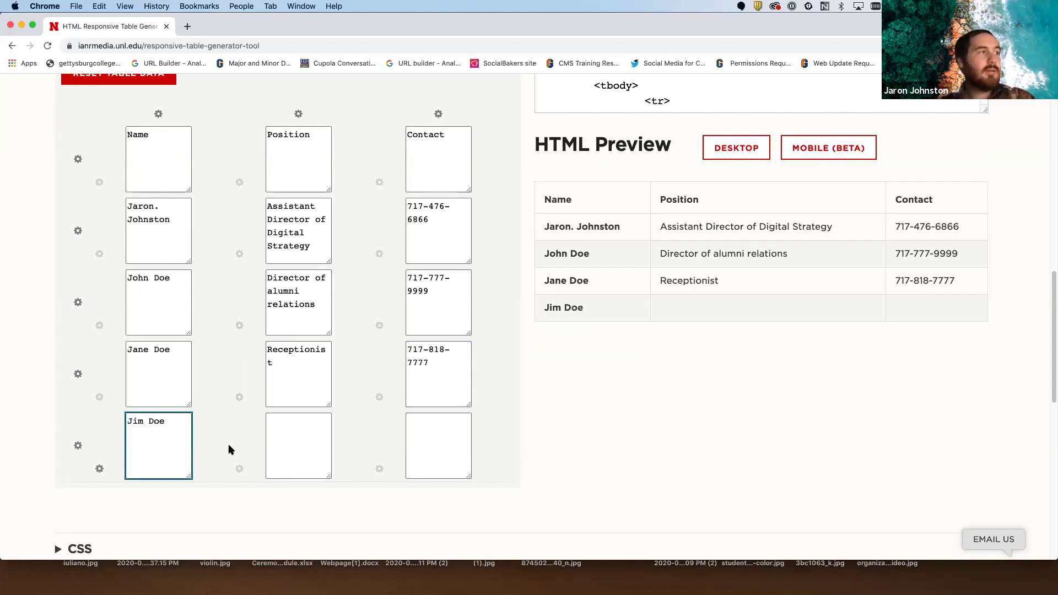
pyautogui.click(308, 441)
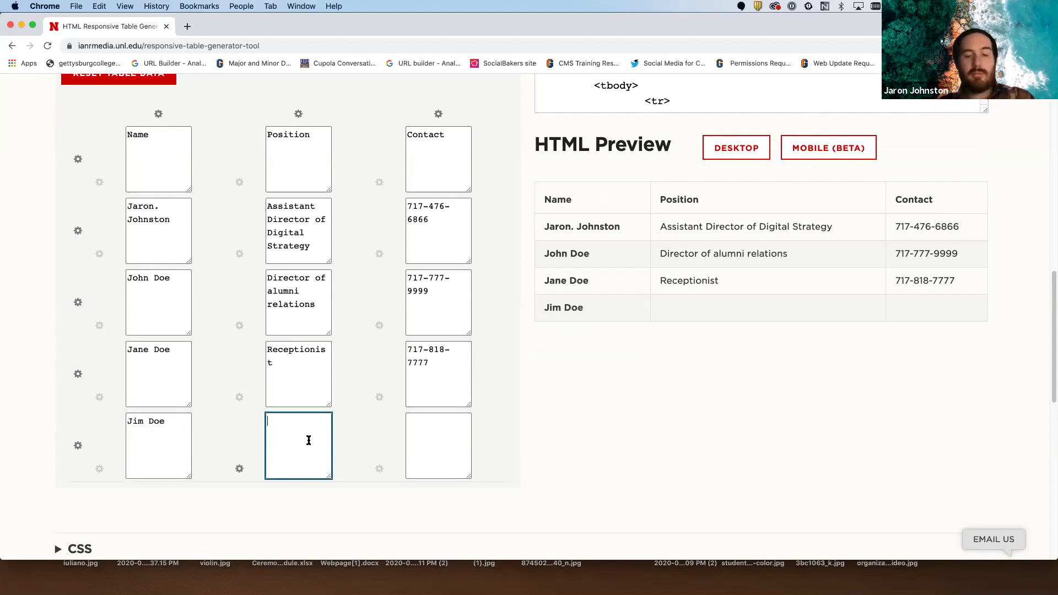
pyautogui.write('Fa')
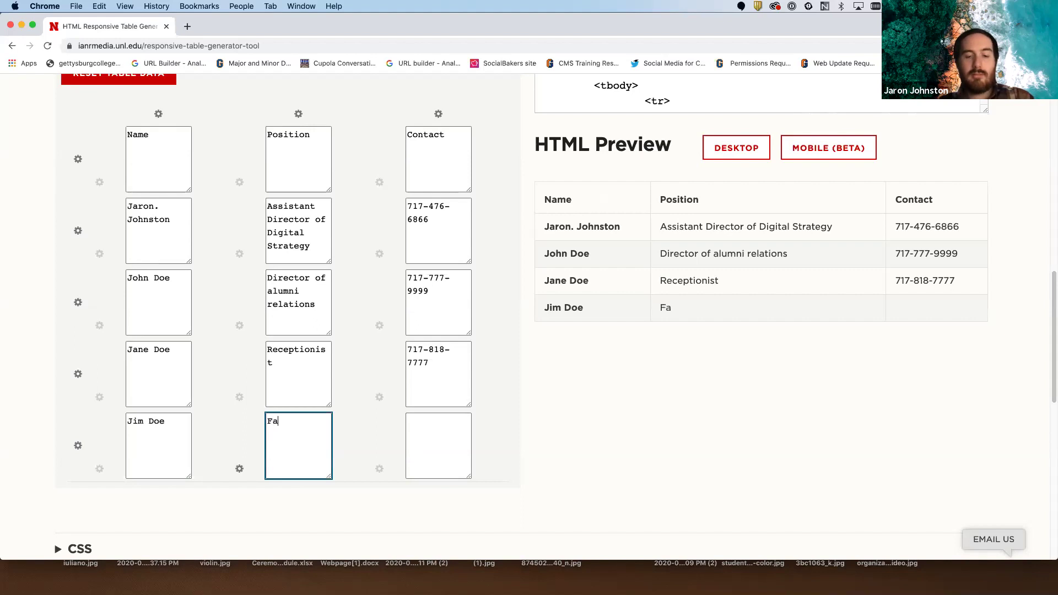
pyautogui.write('cilities manager')
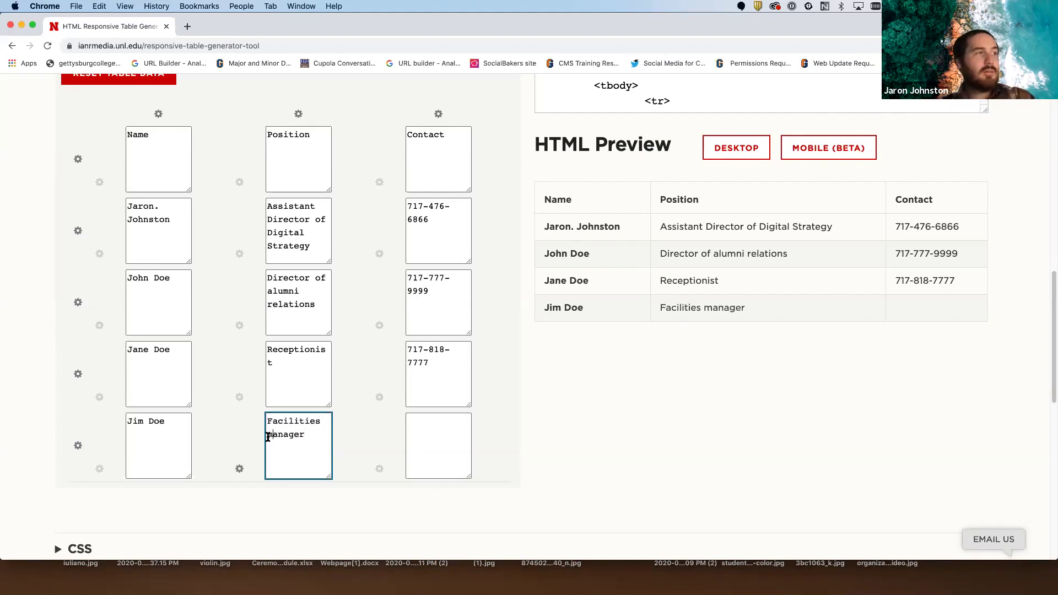
pyautogui.moveTo(273, 434); pyautogui.dragTo(265, 439)
pyautogui.write('M')
pyautogui.click(425, 435)
pyautogui.write('717')
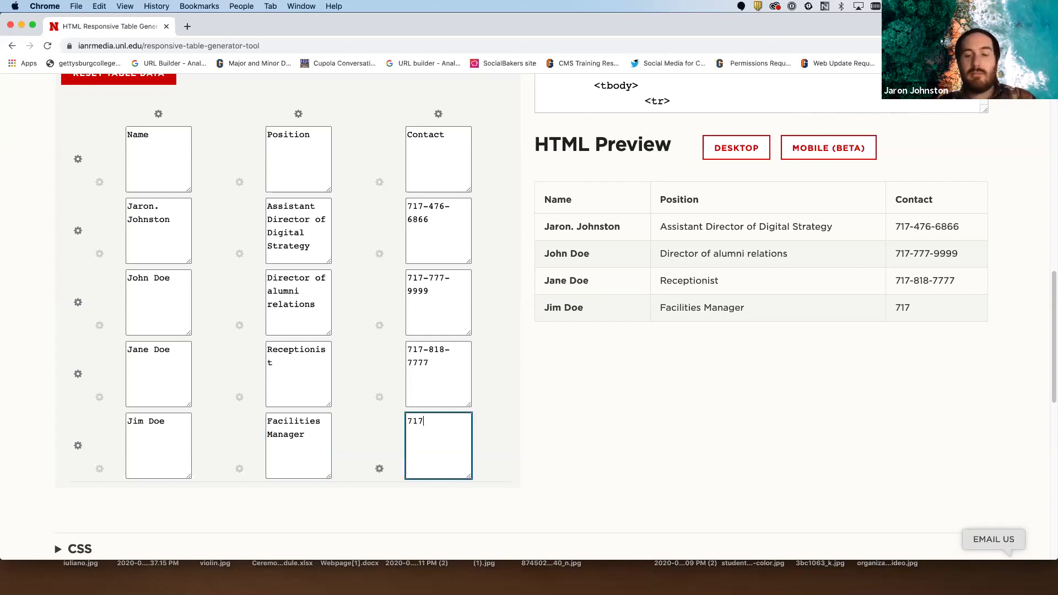
pyautogui.write('-666')
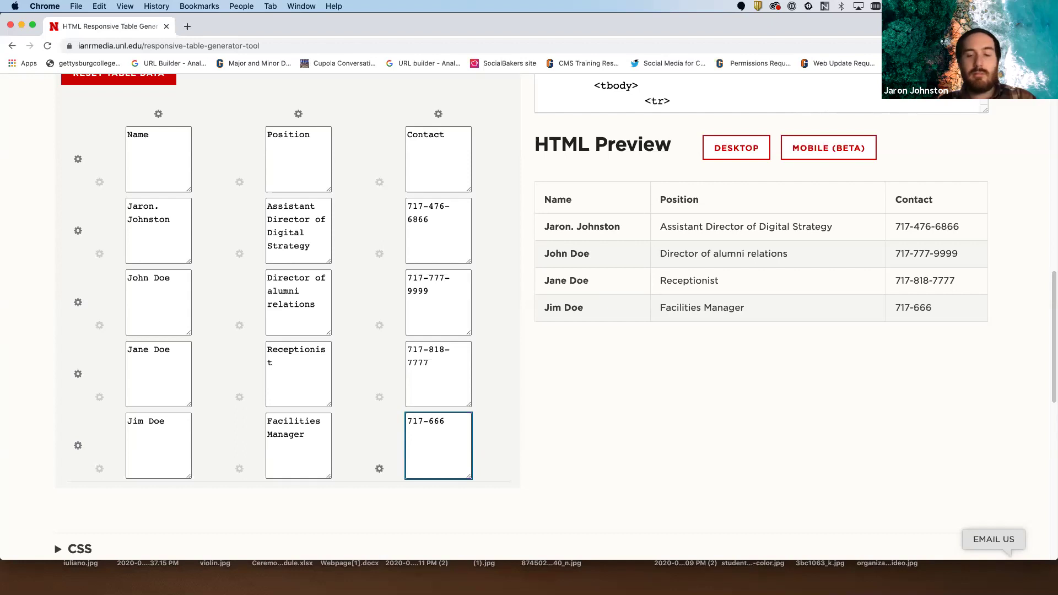
pyautogui.write('-5555')
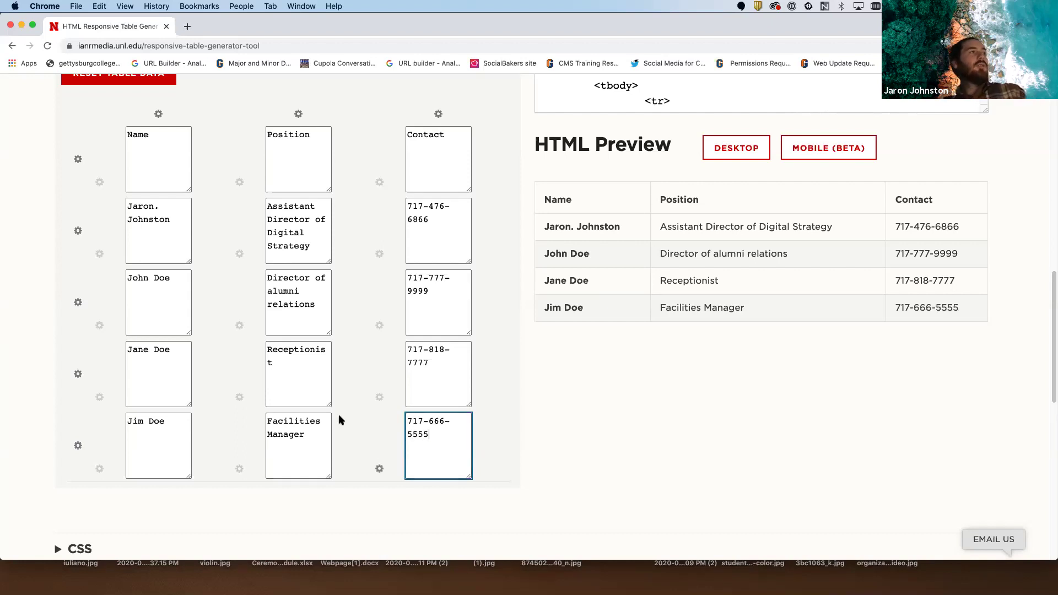
# - Remove the stray period from the first staff member's name
pyautogui.click(159, 206)
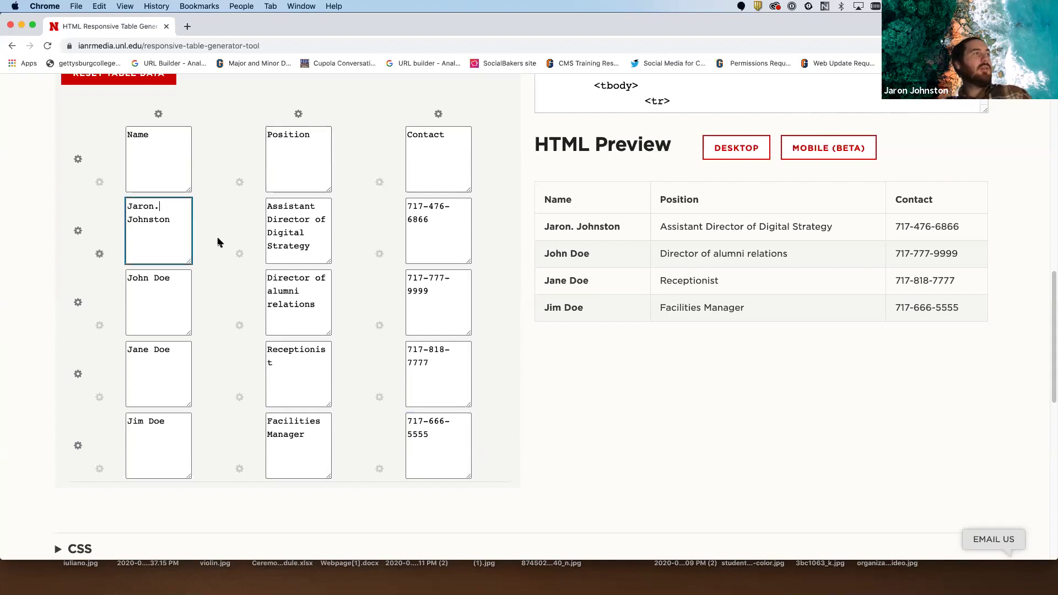
pyautogui.press('BackSpace')
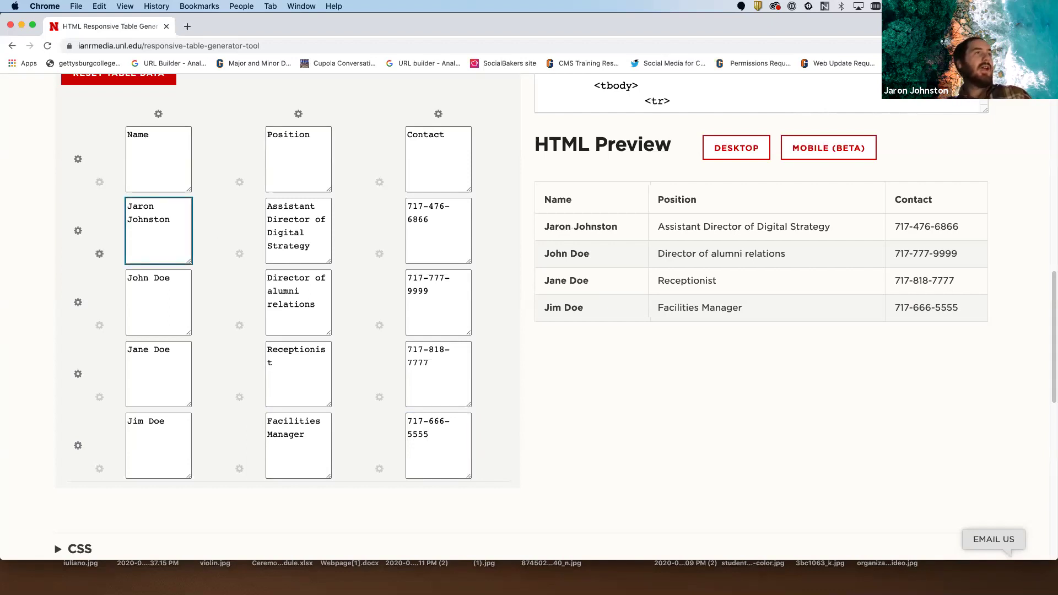
pyautogui.click(446, 227)
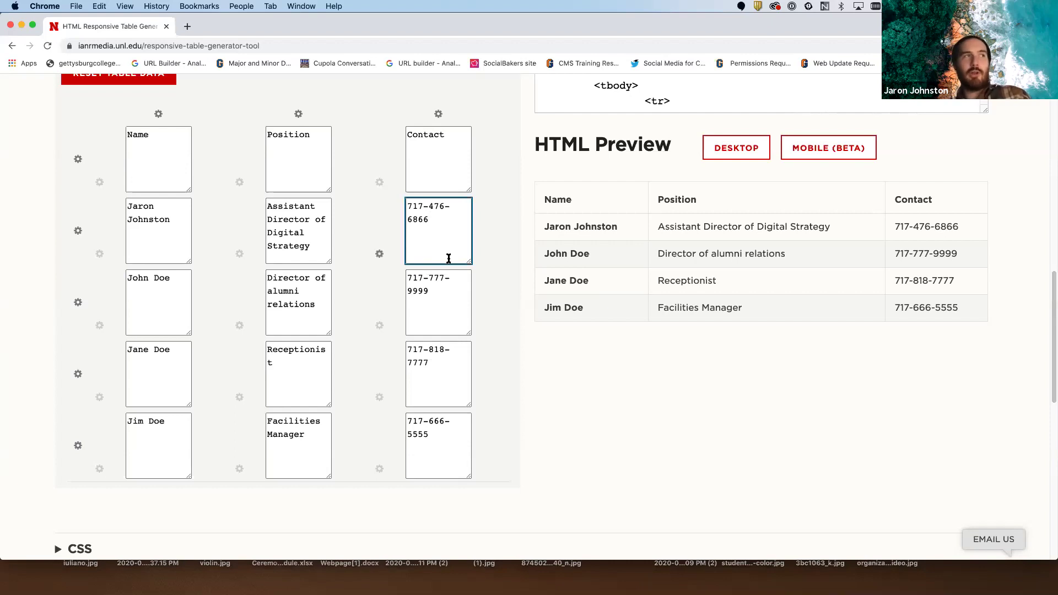
# - Select all the generated table HTML for copying and return to the dotCMS page
pyautogui.scroll(1, 400, 322)
pyautogui.scroll(10, 400, 322)
pyautogui.click(603, 282)
pyautogui.press('super+c')
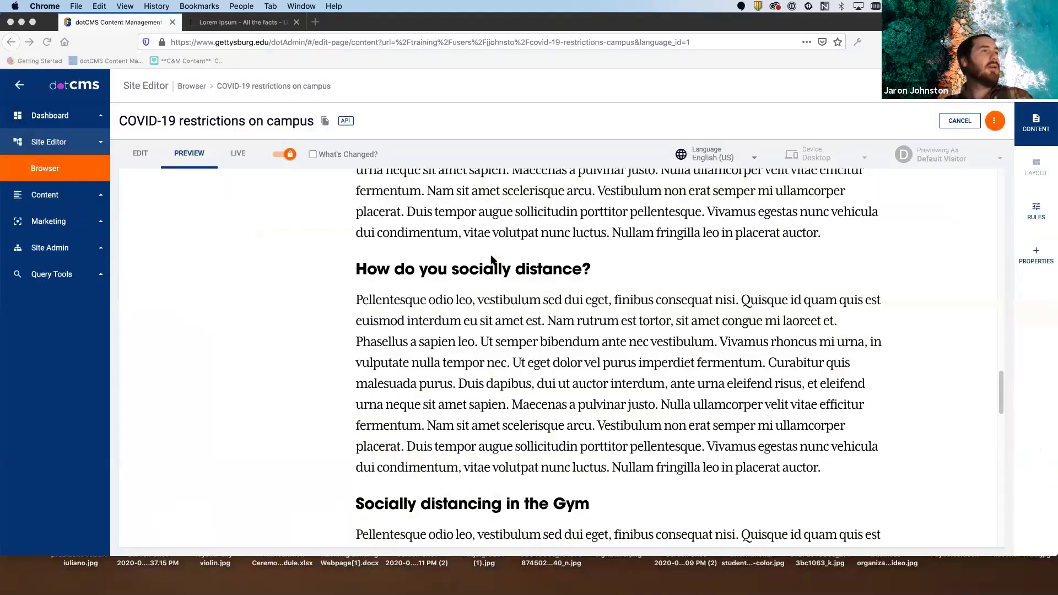
pyautogui.click(492, 259)
pyautogui.scroll(15, 492, 259)
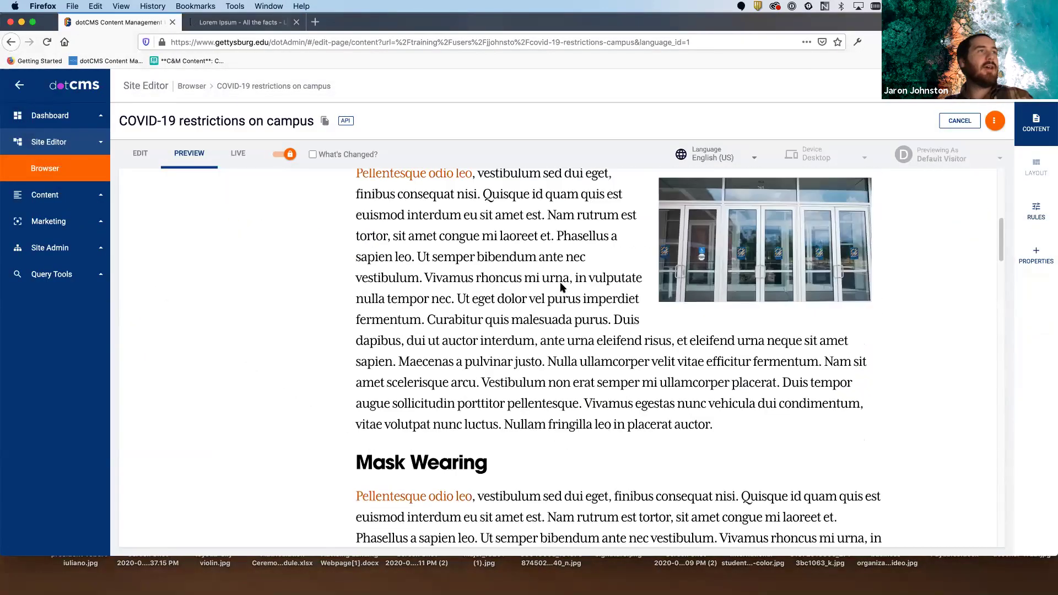
# - Put the dotCMS page into edit mode and open its content for editing
pyautogui.click(157, 163)
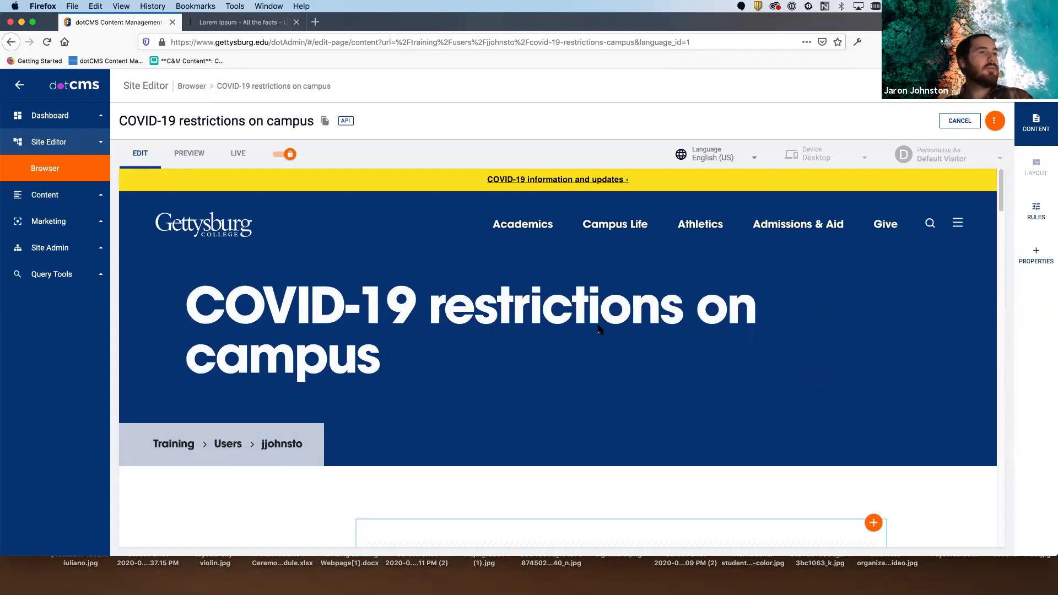
pyautogui.scroll(-3, 809, 306)
pyautogui.click(833, 282)
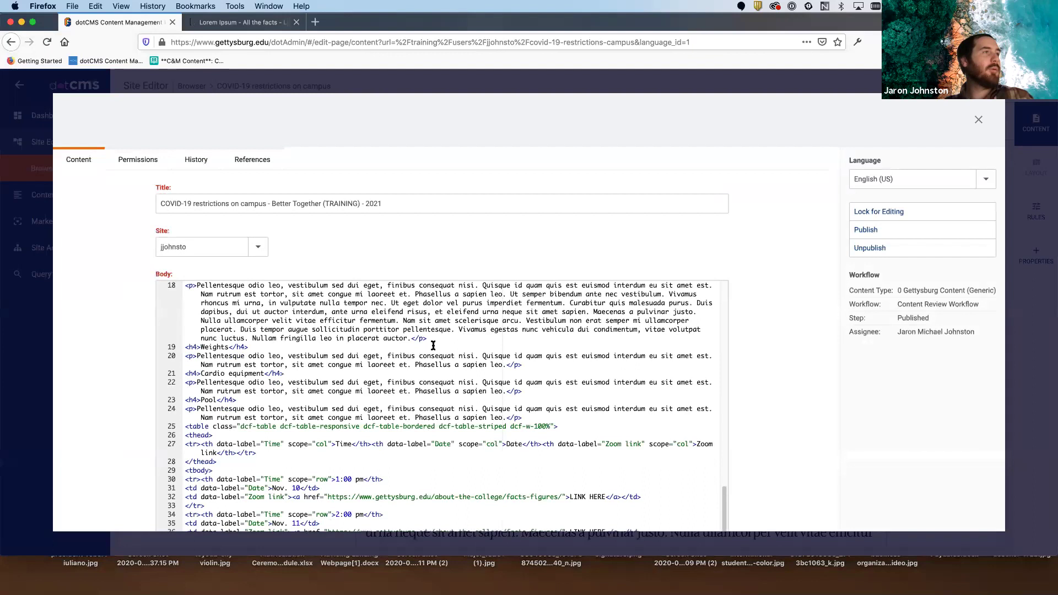
pyautogui.scroll(-3, 433, 345)
pyautogui.scroll(5, 433, 346)
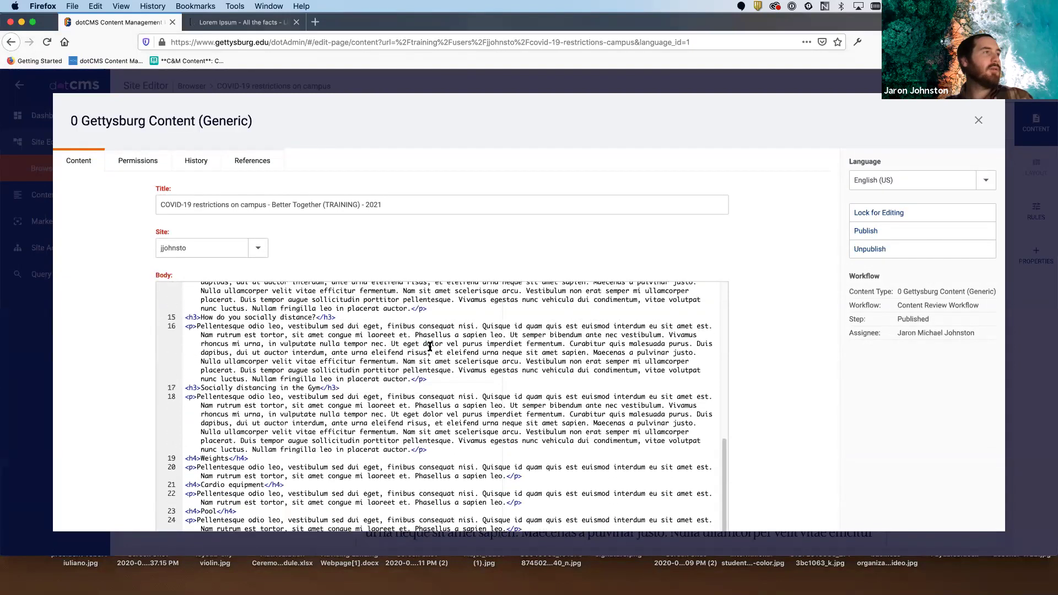
pyautogui.scroll(2, 430, 346)
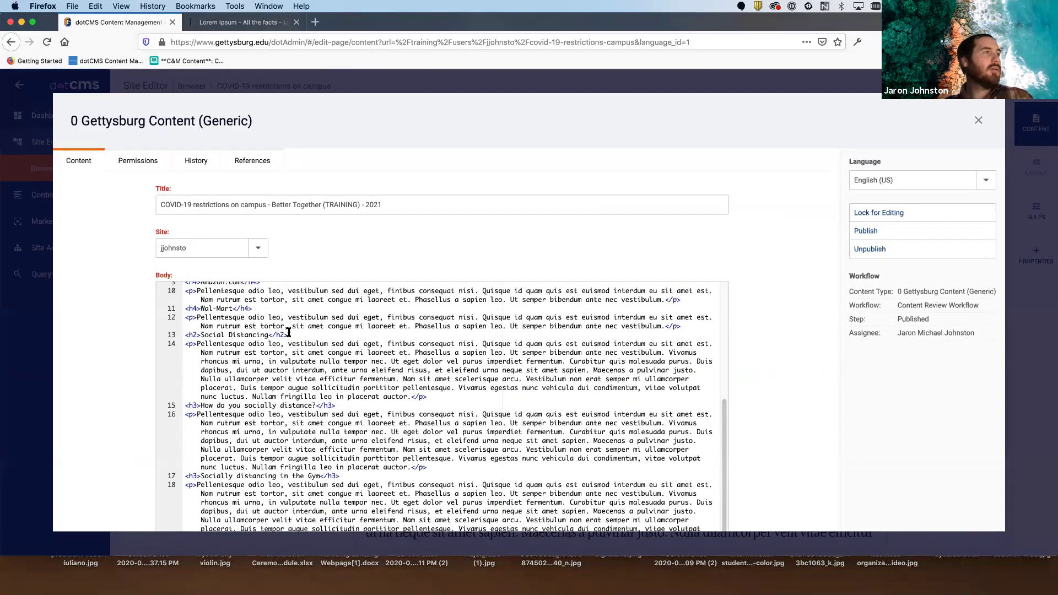
# - Paste the staff table HTML after line 12's Wal-Mart paragraph, save, and close the editor
pyautogui.click(705, 329)
pyautogui.press('Return')
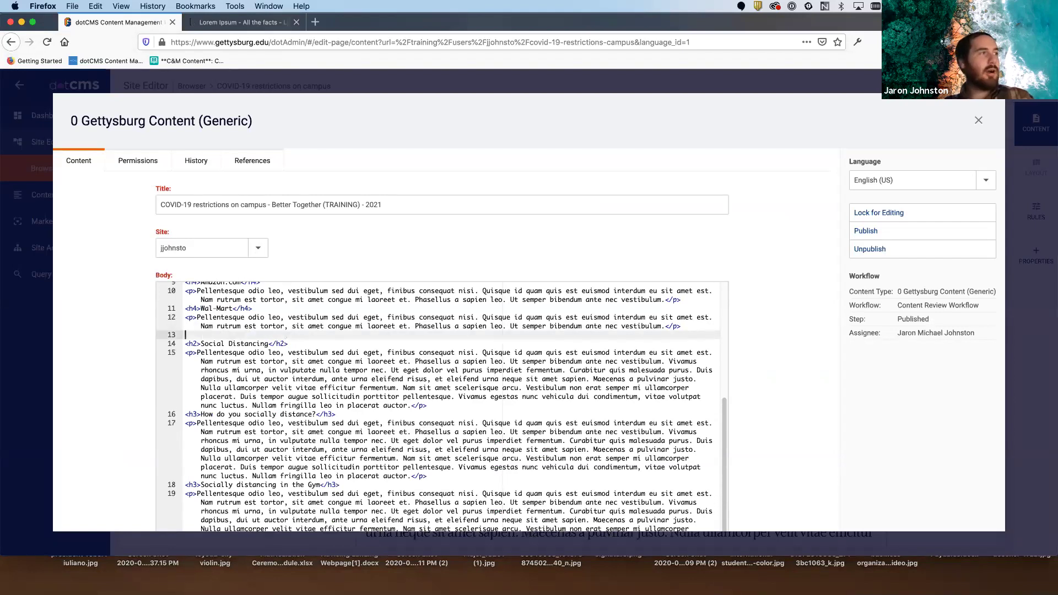
pyautogui.press('super+v')
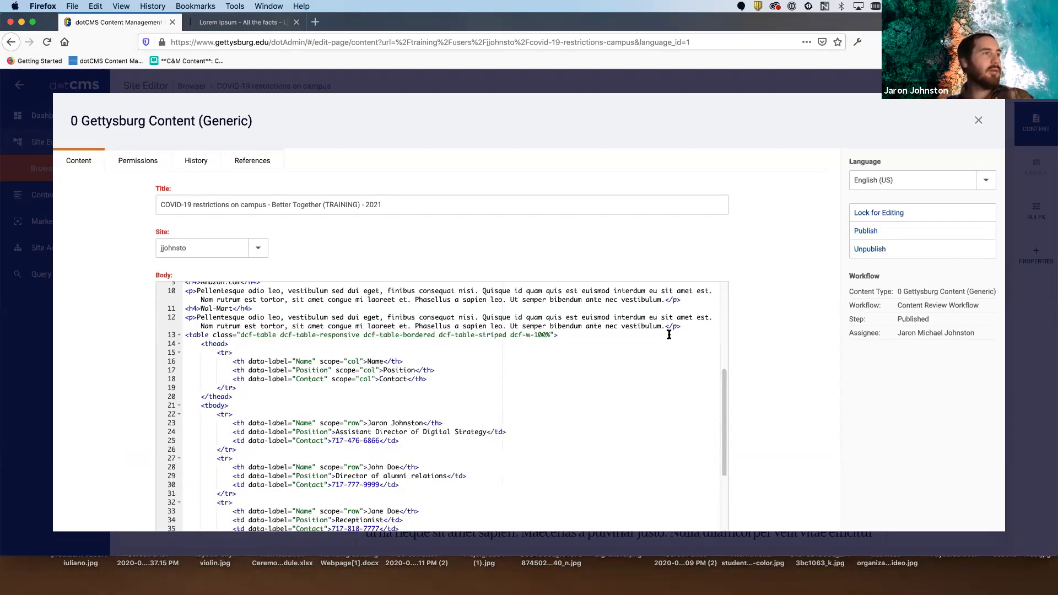
pyautogui.scroll(-3, 775, 345)
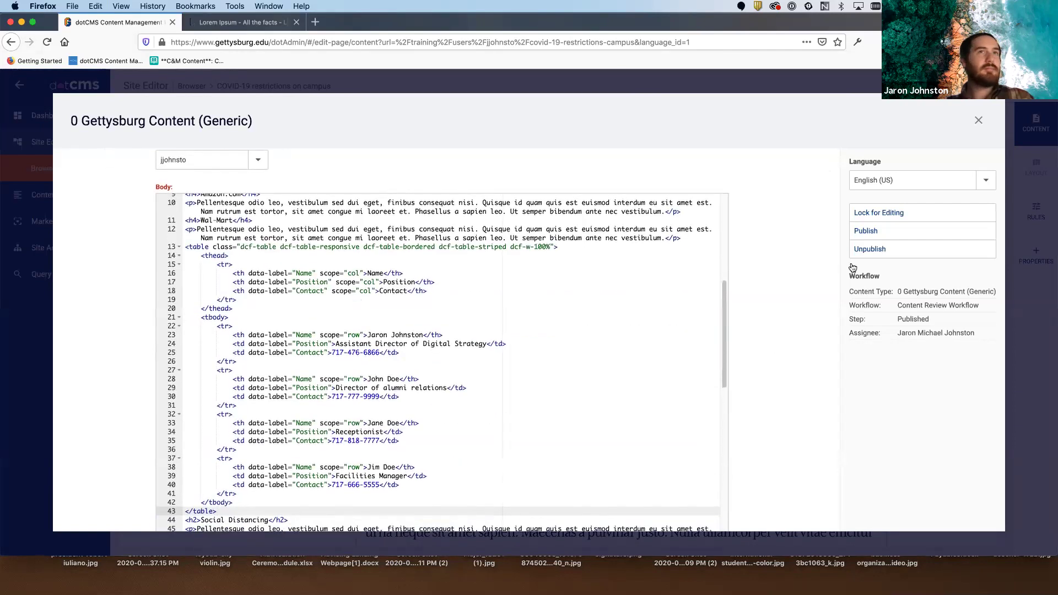
pyautogui.click(888, 217)
pyautogui.click(889, 248)
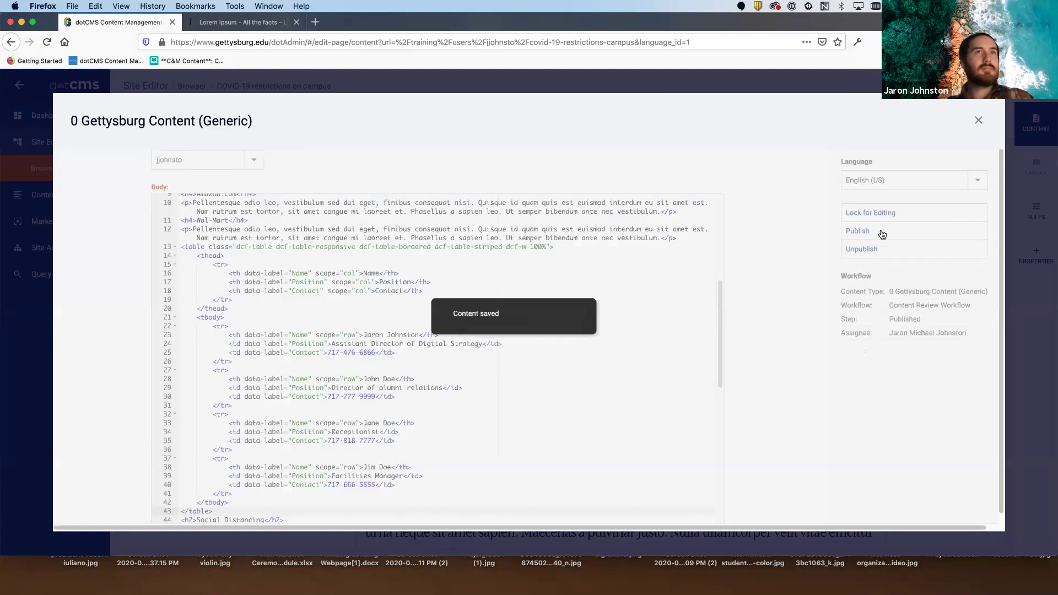
pyautogui.click(978, 120)
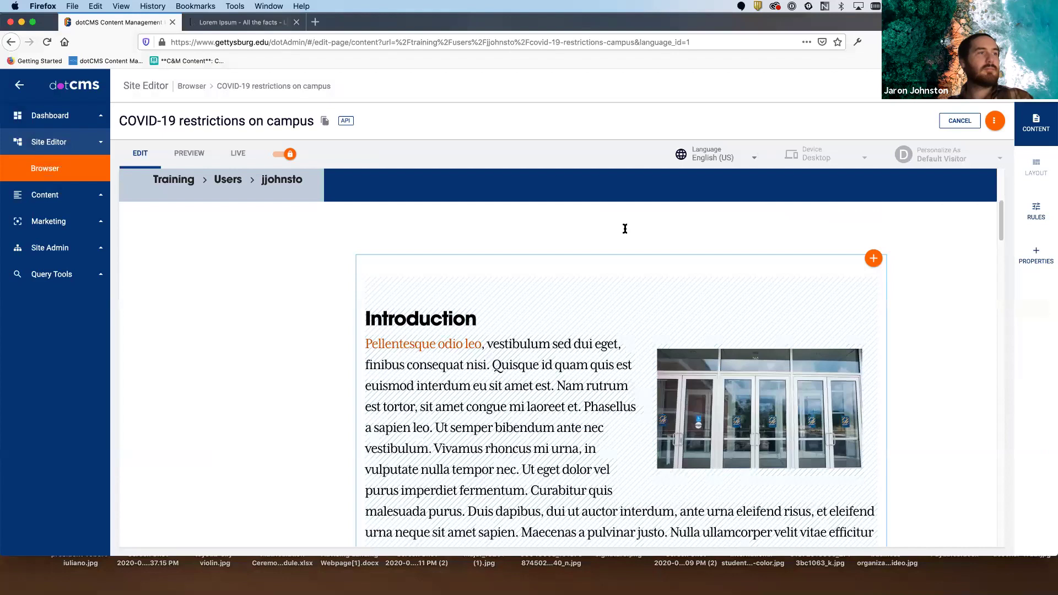
pyautogui.click(190, 154)
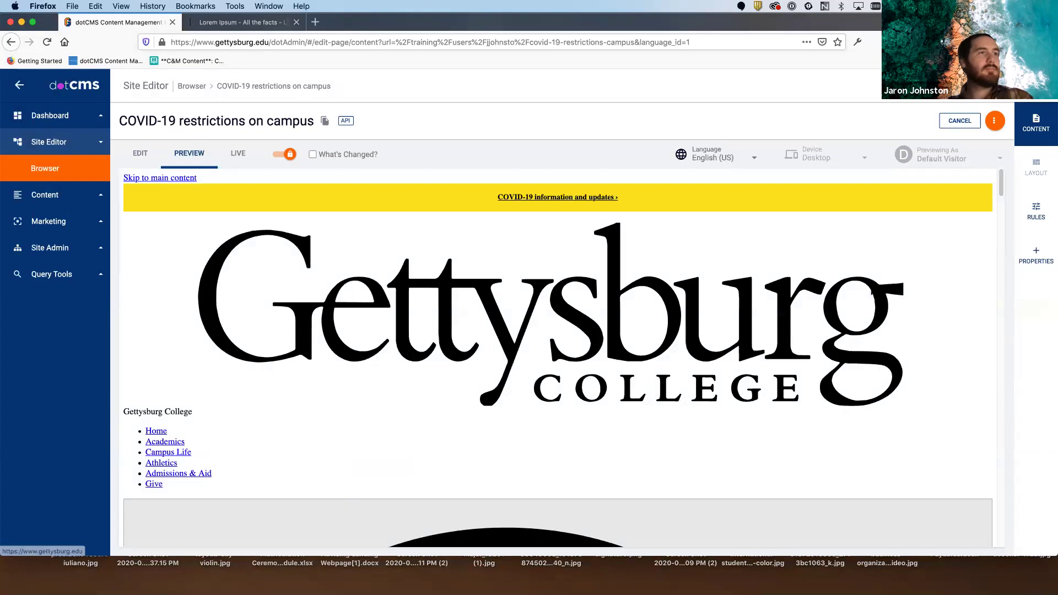
pyautogui.scroll(-15, 869, 291)
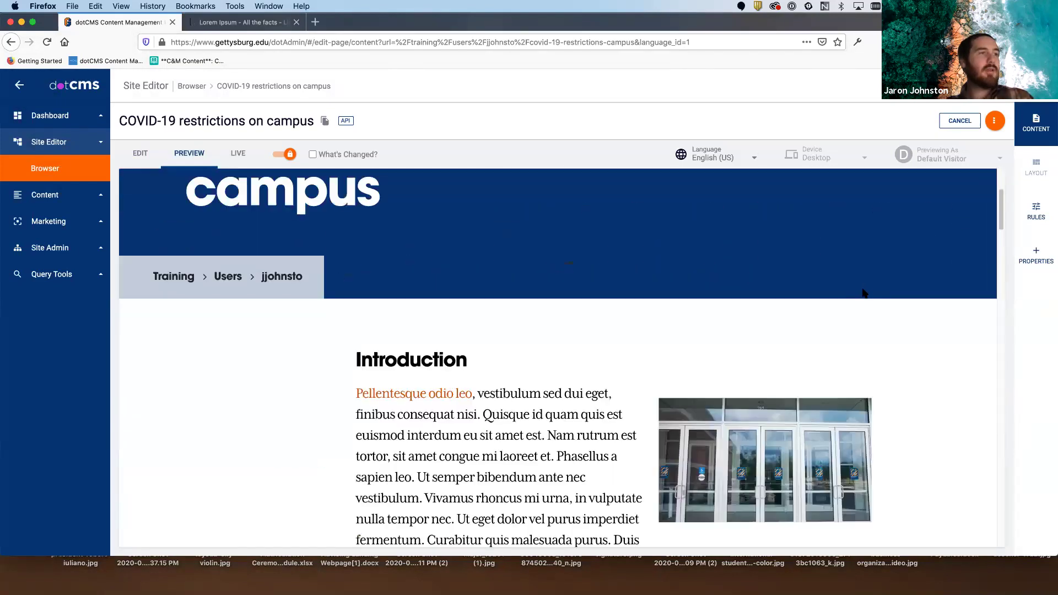
pyautogui.scroll(-10, 864, 289)
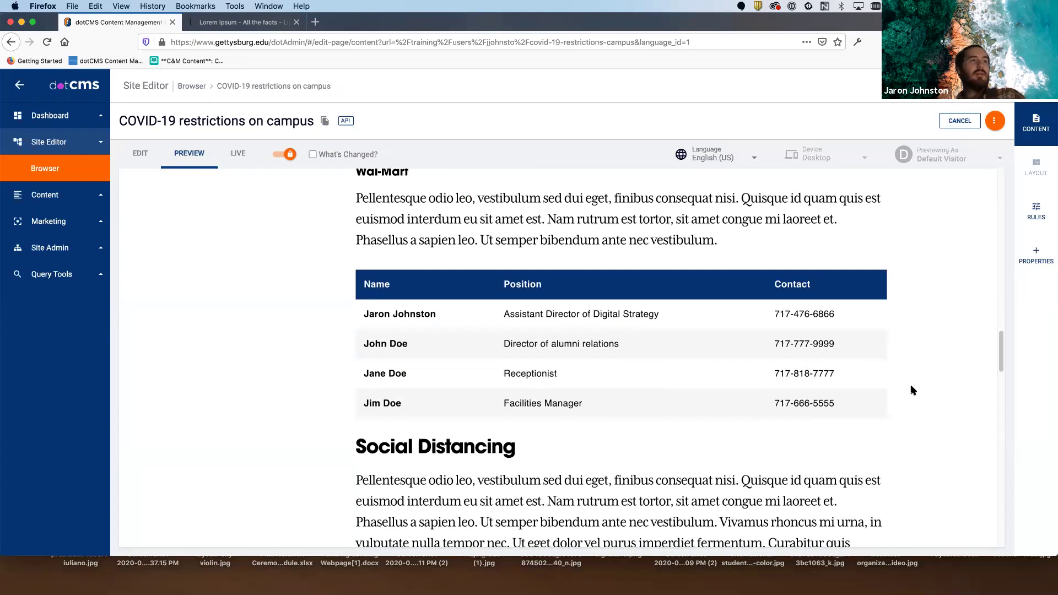
pyautogui.moveTo(898, 419); pyautogui.dragTo(351, 282)
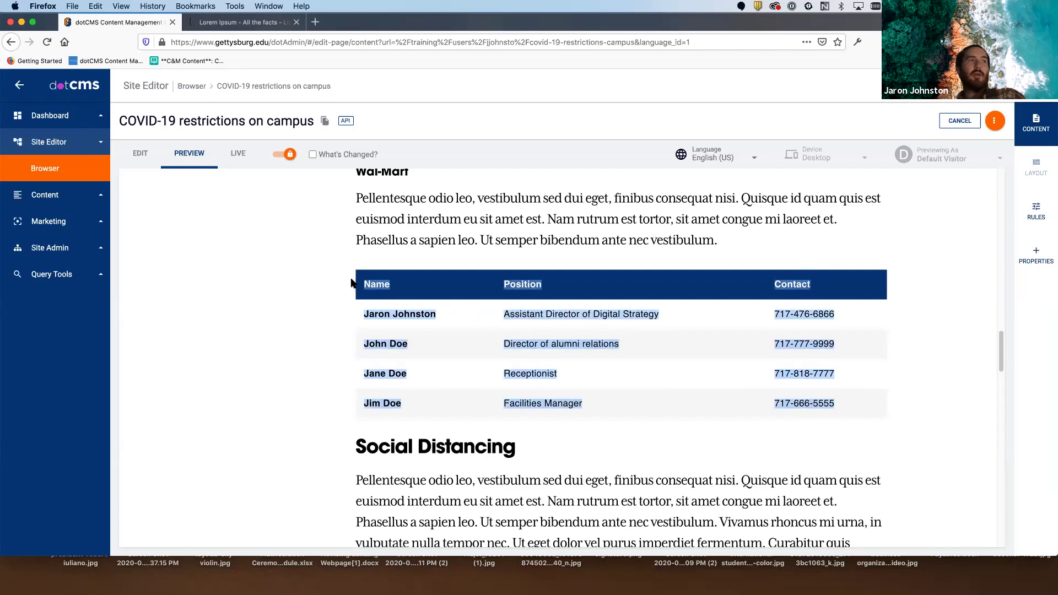
pyautogui.click(351, 283)
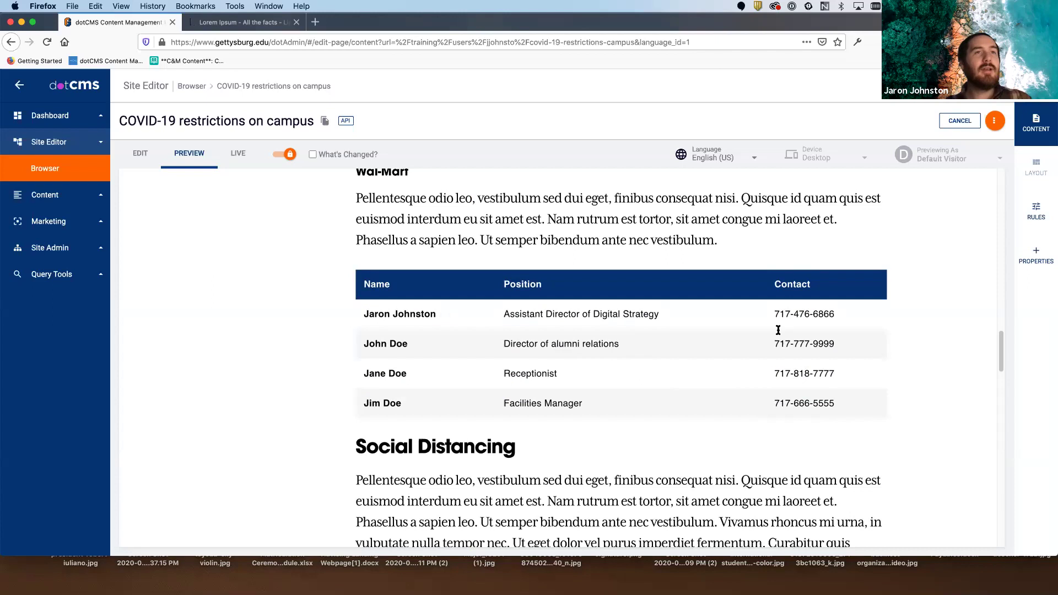
pyautogui.moveTo(772, 315); pyautogui.dragTo(848, 315)
pyautogui.click(779, 348)
pyautogui.moveTo(773, 343); pyautogui.dragTo(841, 343)
pyautogui.moveTo(770, 372); pyautogui.dragTo(851, 372)
pyautogui.moveTo(772, 402); pyautogui.dragTo(851, 402)
pyautogui.click(851, 403)
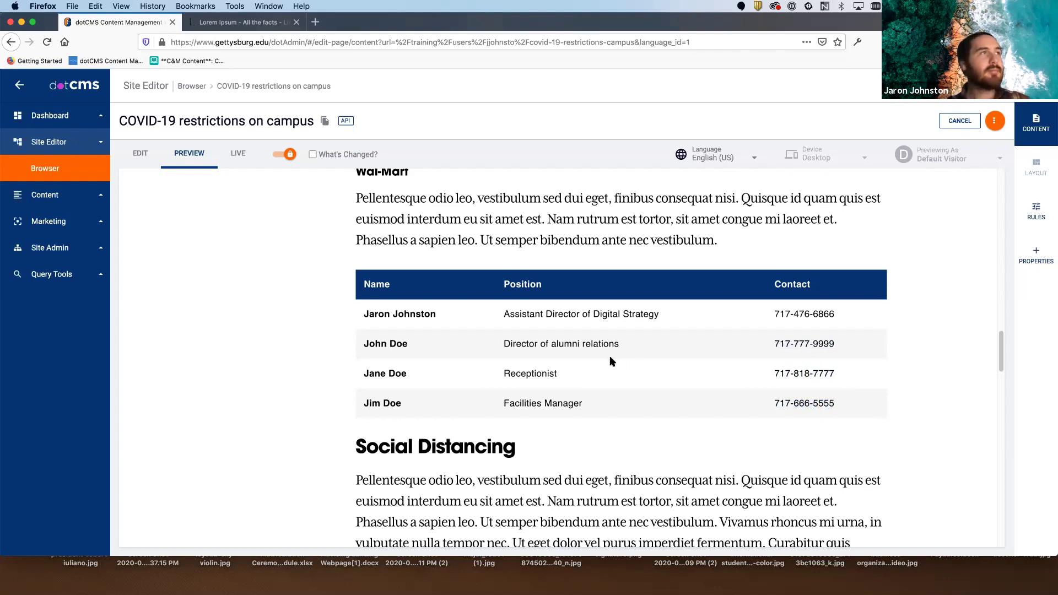
pyautogui.scroll(15, 611, 361)
pyautogui.click(140, 153)
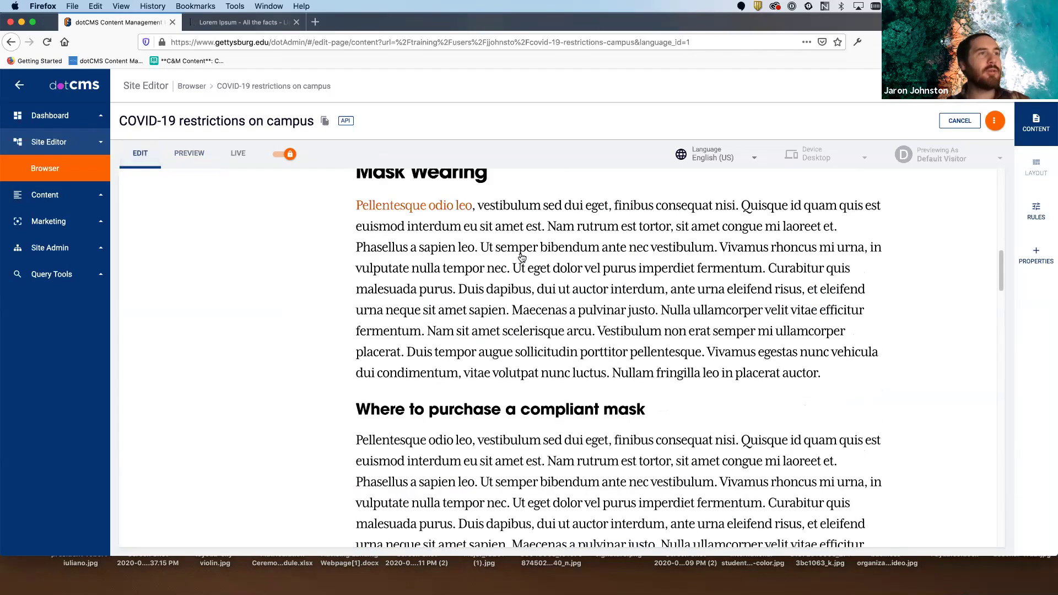
# - Wrap the first Contact cell's phone number in an empty <a href=""> link tag
pyautogui.scroll(-5, 606, 298)
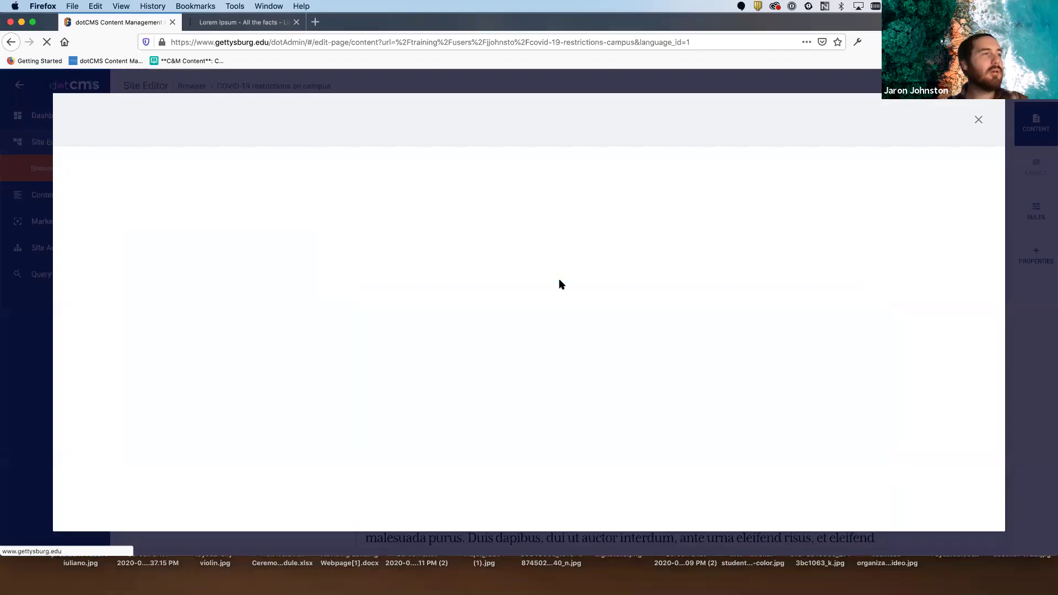
pyautogui.scroll(-3, 763, 331)
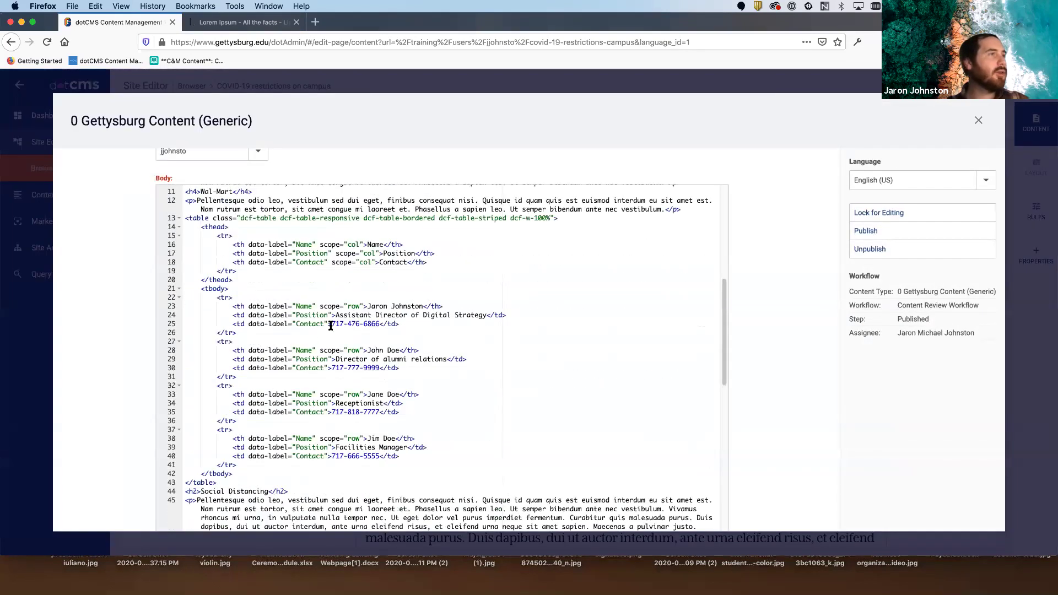
pyautogui.click(331, 323)
pyautogui.write('<a href')
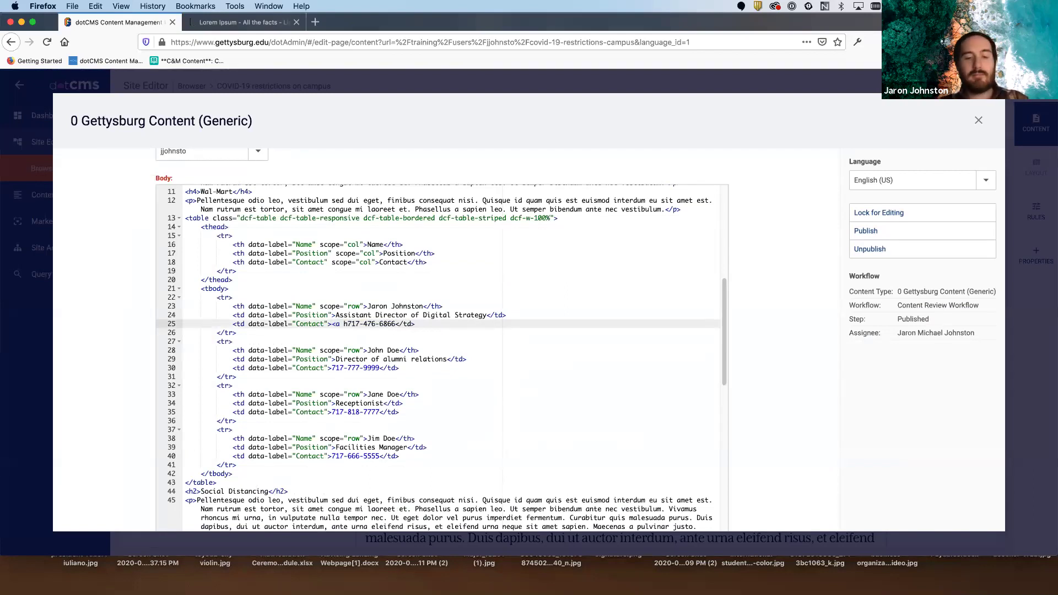
pyautogui.write('=""></a>')
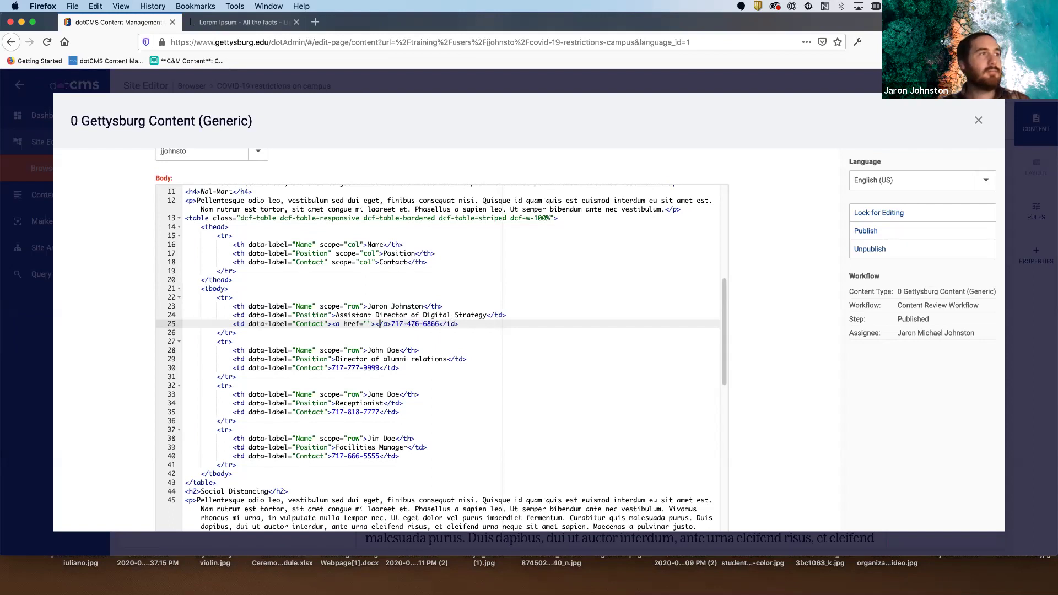
pyautogui.press('BackSpace')
pyautogui.press('BackSpace')
pyautogui.press('BackSpace')
pyautogui.press('BackSpace')
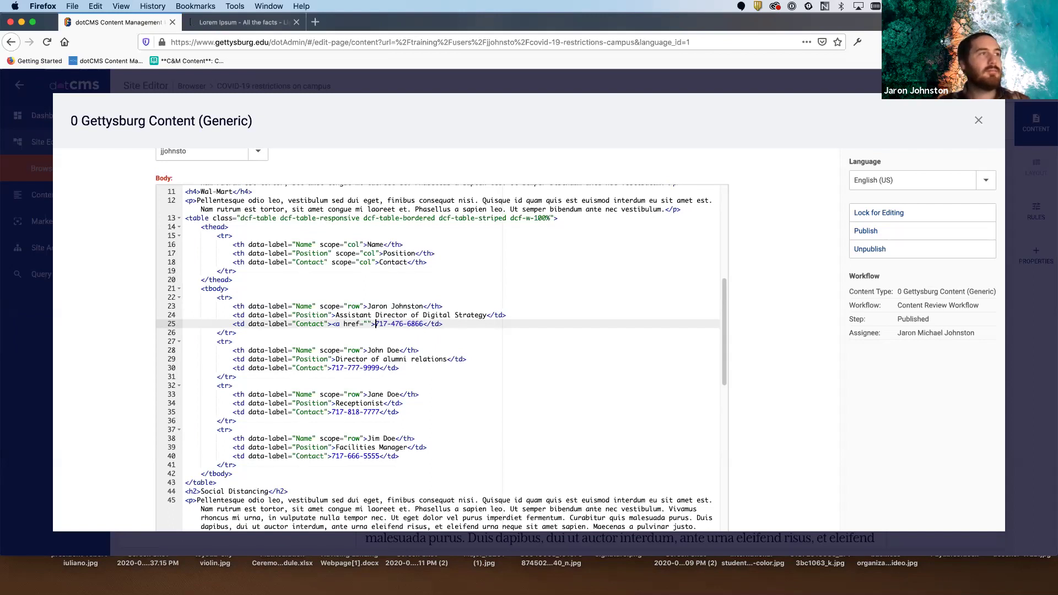
pyautogui.press('Right')
pyautogui.press('Right')
pyautogui.press('Right')
pyautogui.press('Right')
pyautogui.press('Right')
pyautogui.press('Right')
pyautogui.press('Right')
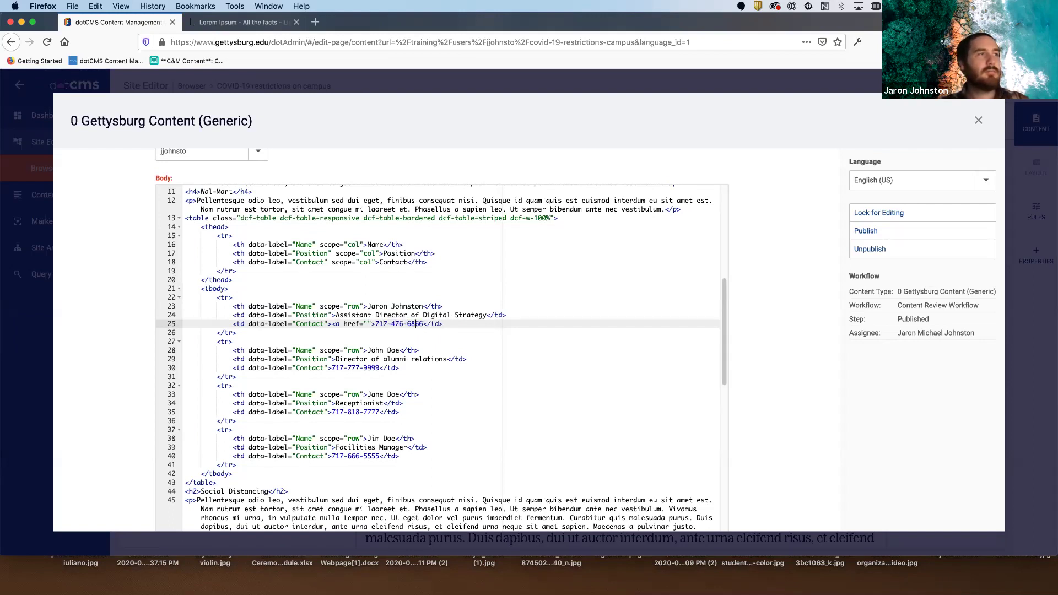
pyautogui.press('Right')
pyautogui.write('</a>')
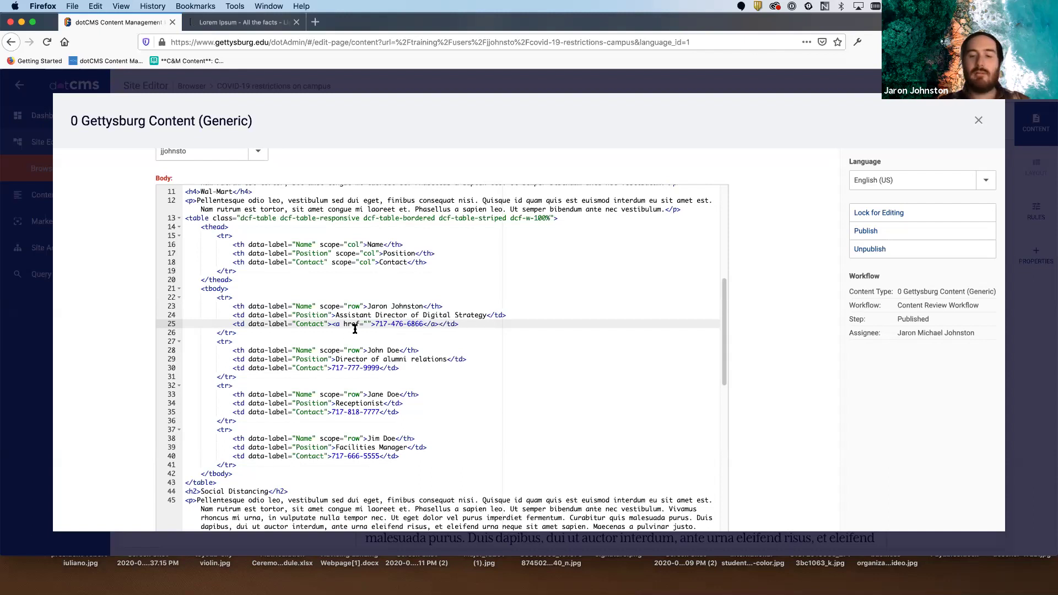
# - Enlarge the page and set the link's href to the same number as tel:+1…
pyautogui.press('super+equal')
pyautogui.press('super+equal')
pyautogui.press('super+equal')
pyautogui.press('super+equal')
pyautogui.press('super+equal')
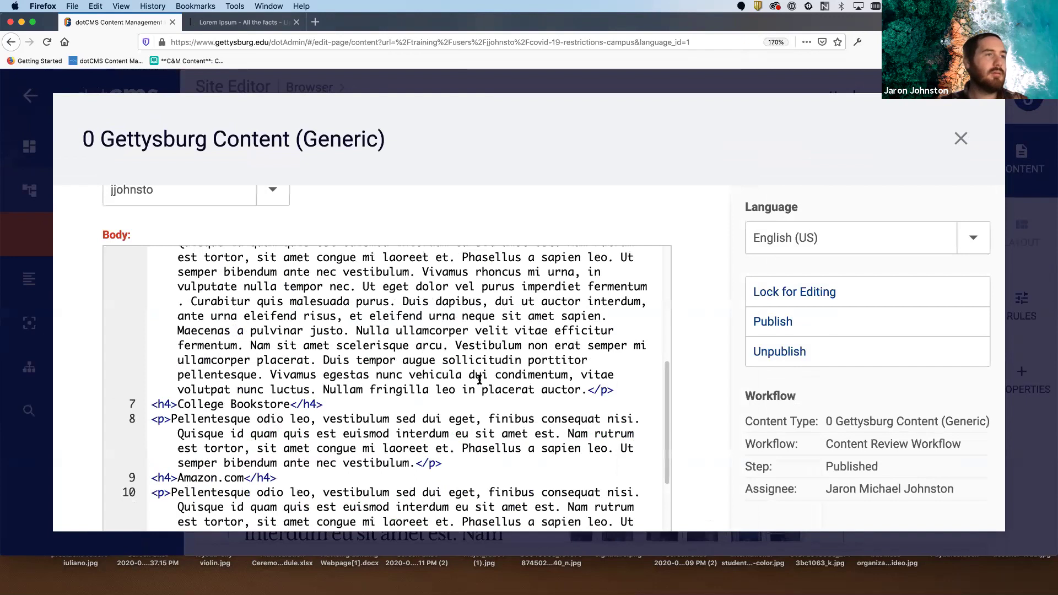
pyautogui.scroll(-10, 480, 380)
pyautogui.click(457, 426)
pyautogui.scroll(-1, 499, 415)
pyautogui.write('tel')
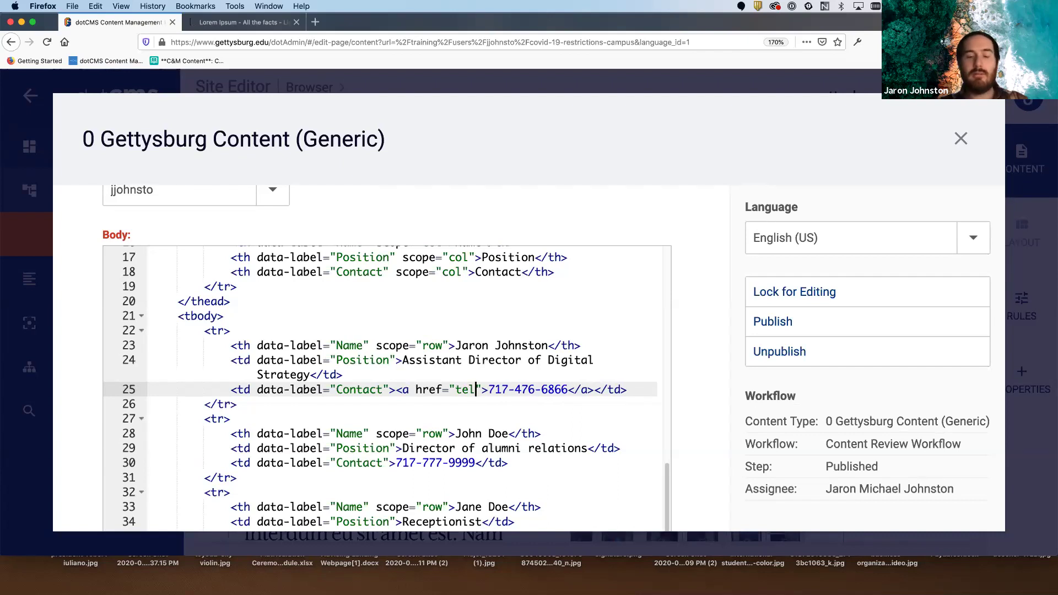
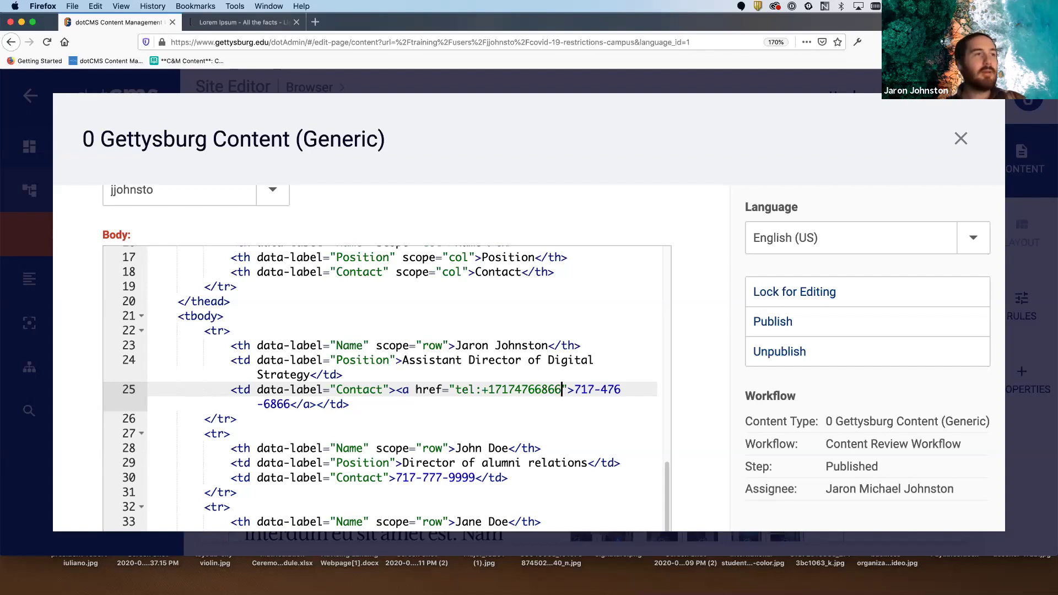
pyautogui.scroll(-2, 529, 418)
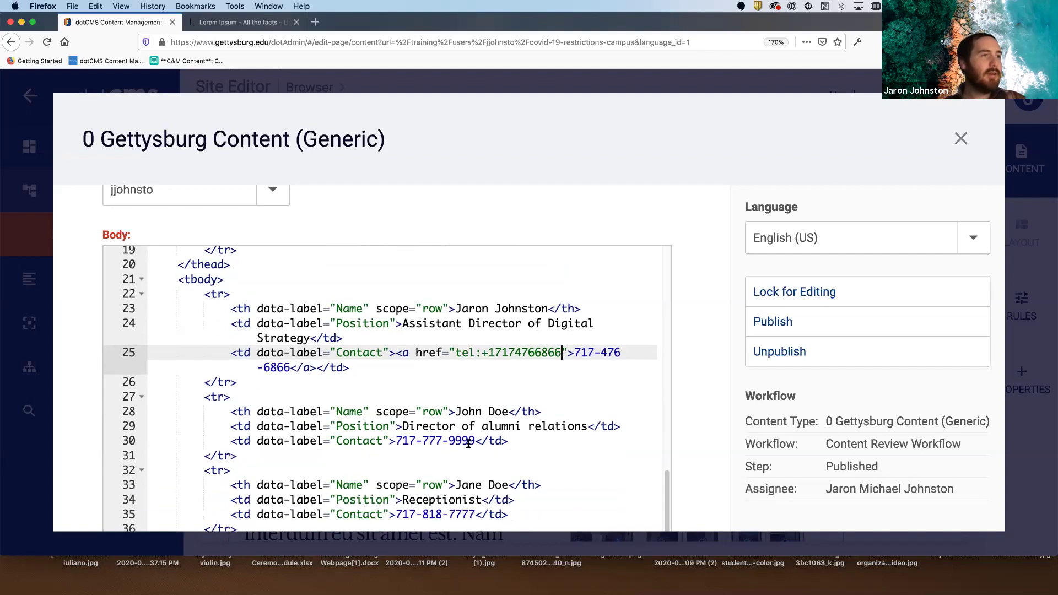
# - Replace the second row's phone number with a gettysburg.edu e-mail address wrapped in <a> tags
pyautogui.moveTo(475, 441); pyautogui.dragTo(396, 441)
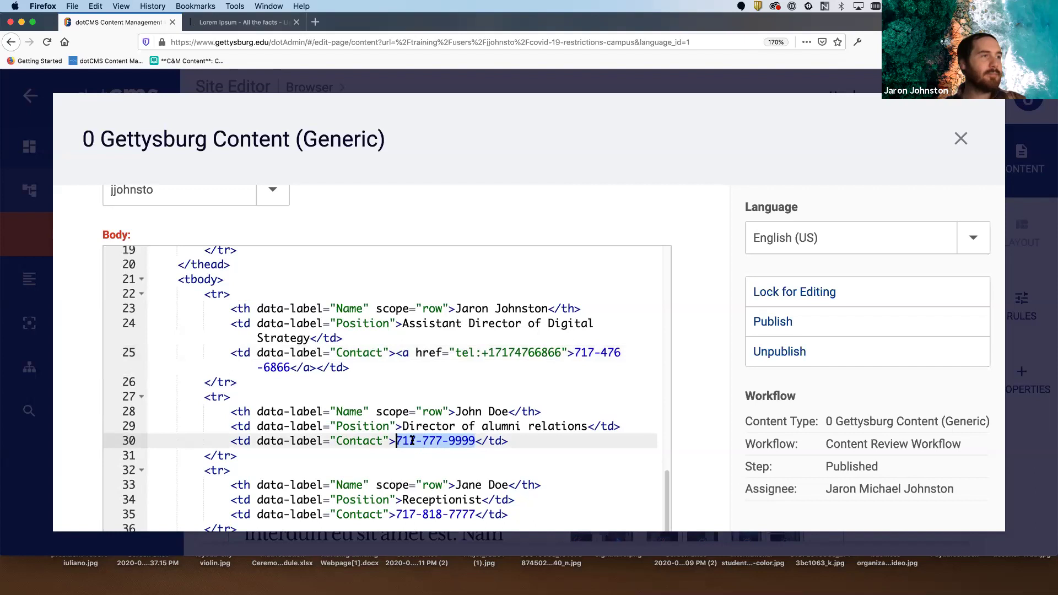
pyautogui.write('johndoe')
pyautogui.write('@')
pyautogui.write('gettysburg')
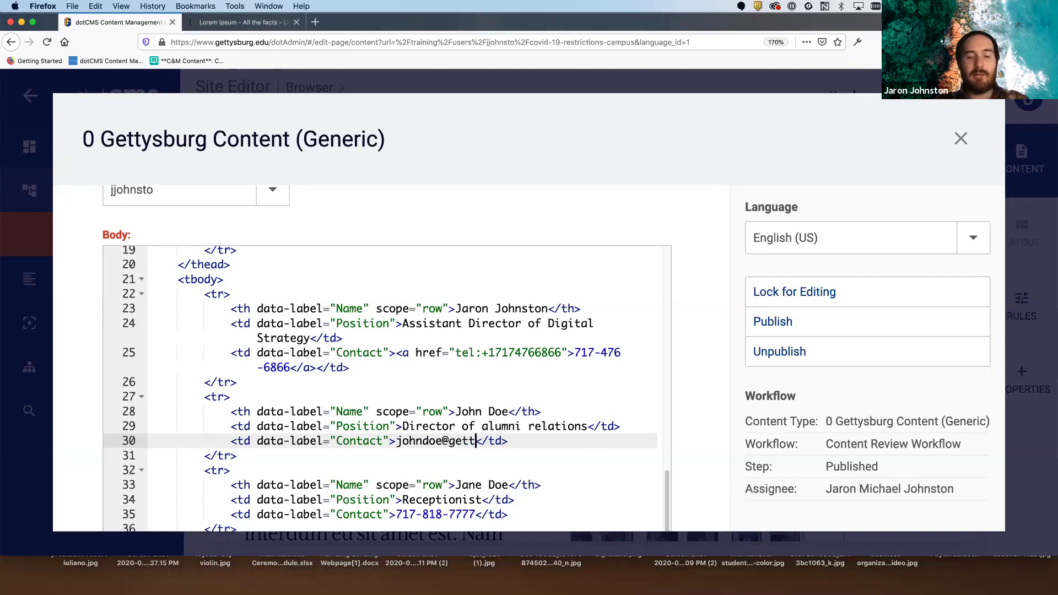
pyautogui.write('.edu')
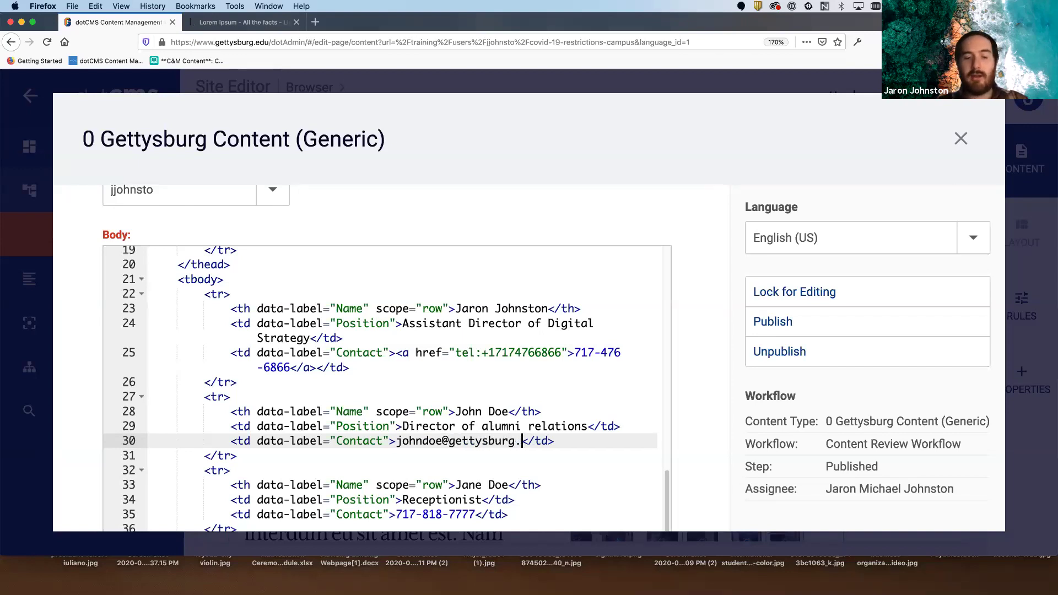
pyautogui.click(396, 441)
pyautogui.write('<a hr')
pyautogui.write('ef="">')
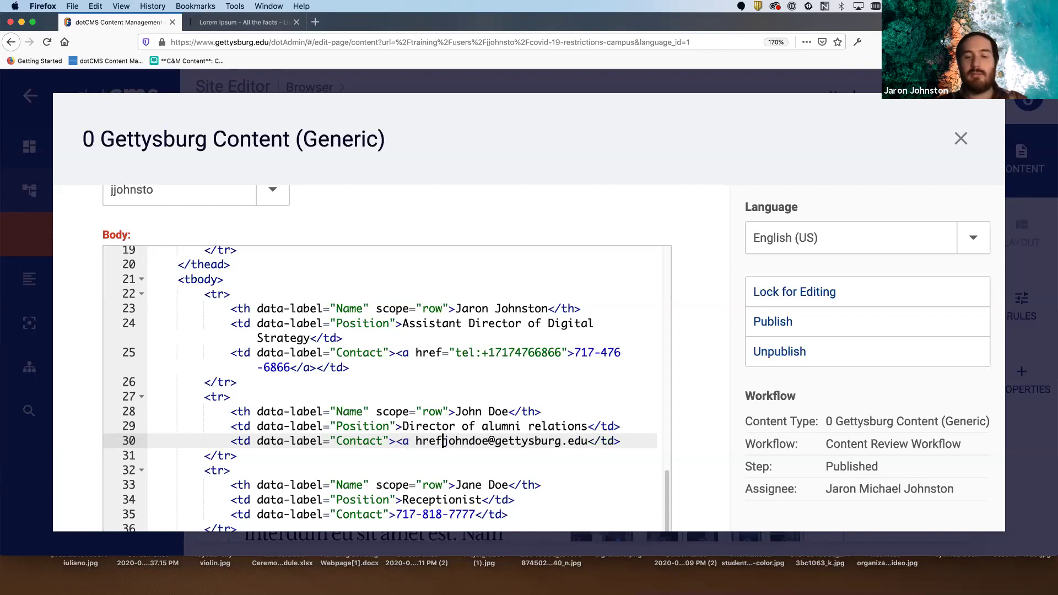
pyautogui.press('Right')
pyautogui.press('Right')
pyautogui.press('Right')
pyautogui.press('Right')
pyautogui.press('BackSpace')
pyautogui.press('BackSpace')
pyautogui.press('BackSpace')
pyautogui.press('BackSpace')
pyautogui.click(616, 441)
pyautogui.write('</a>')
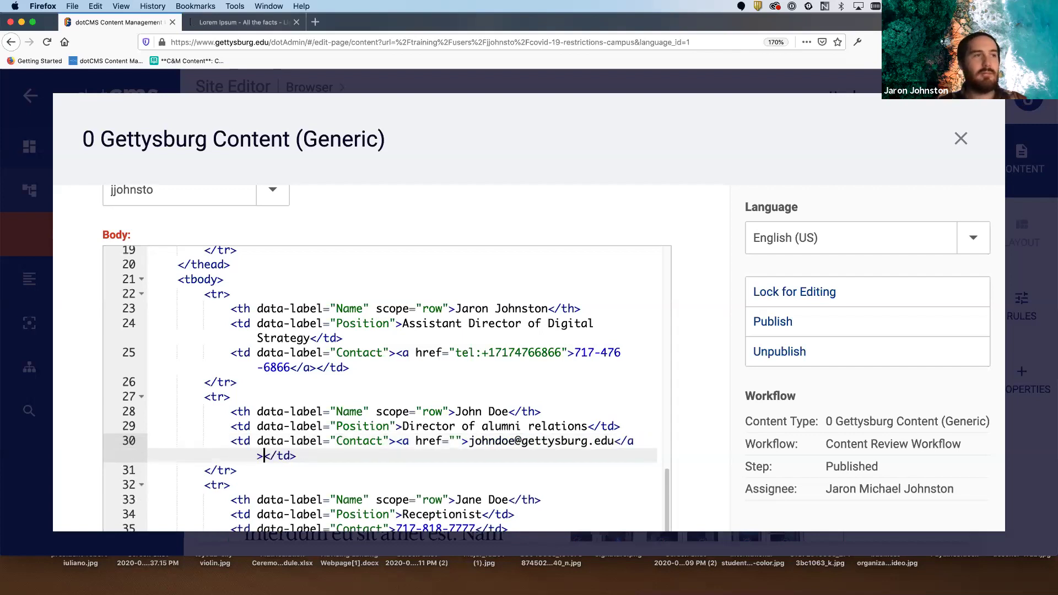
# - Set the link's href to mailto: followed by that same e-mail address
pyautogui.click(457, 441)
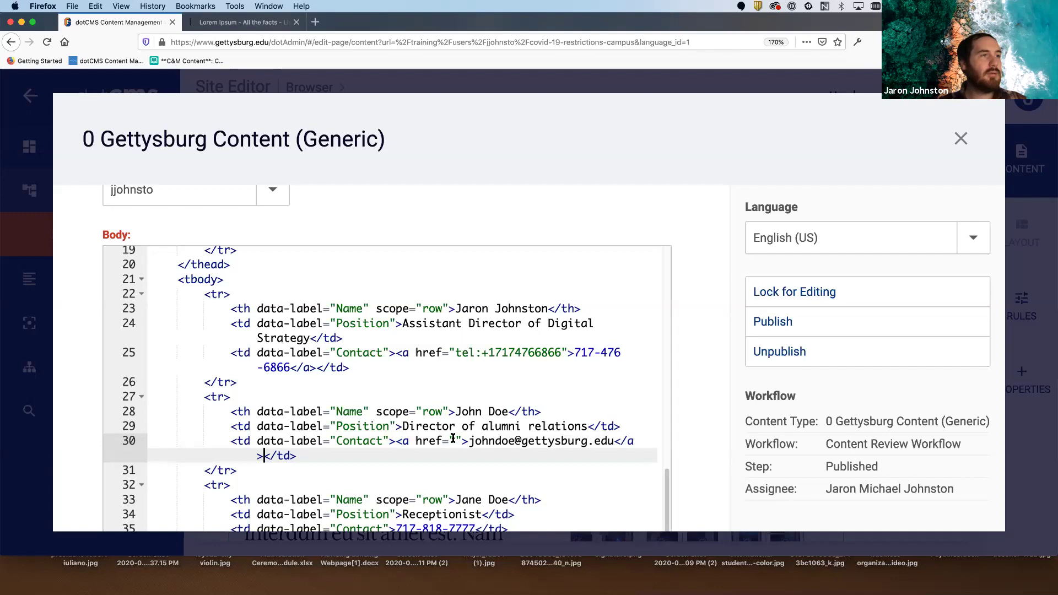
pyautogui.write('mailto:')
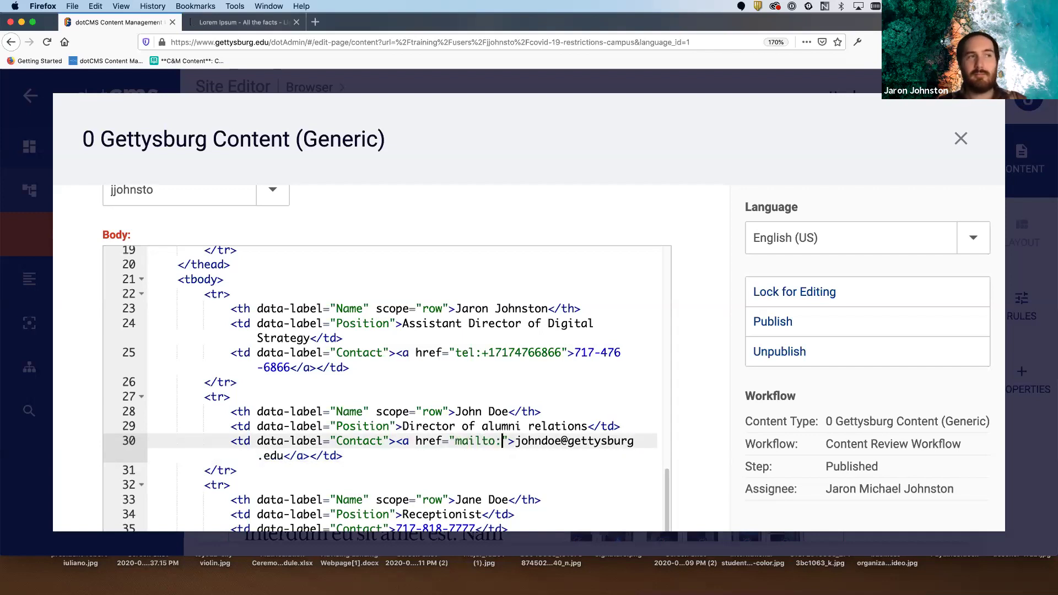
pyautogui.write('johndoe')
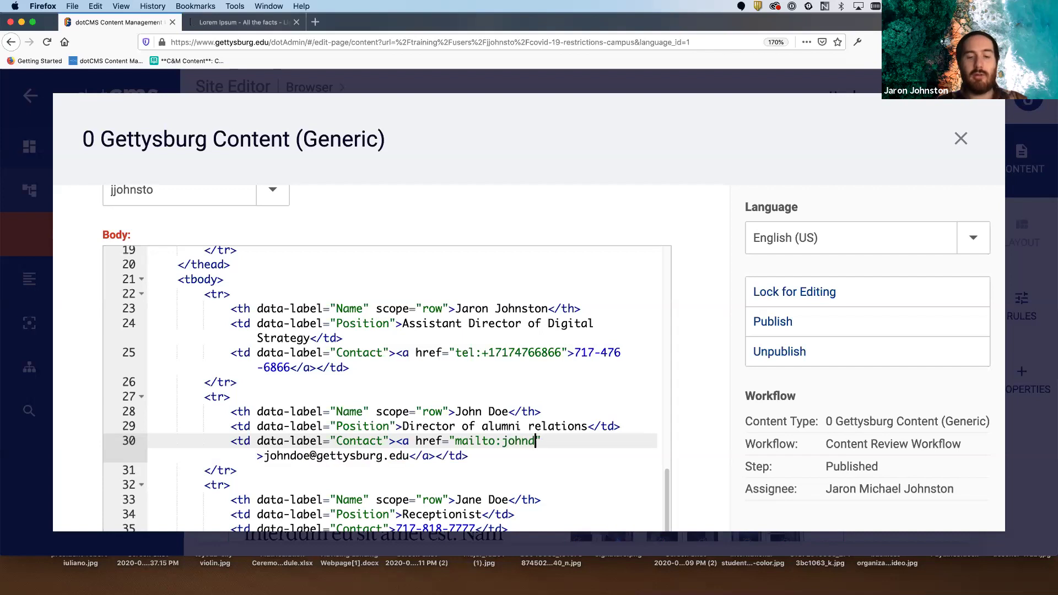
pyautogui.write('@gettysburg')
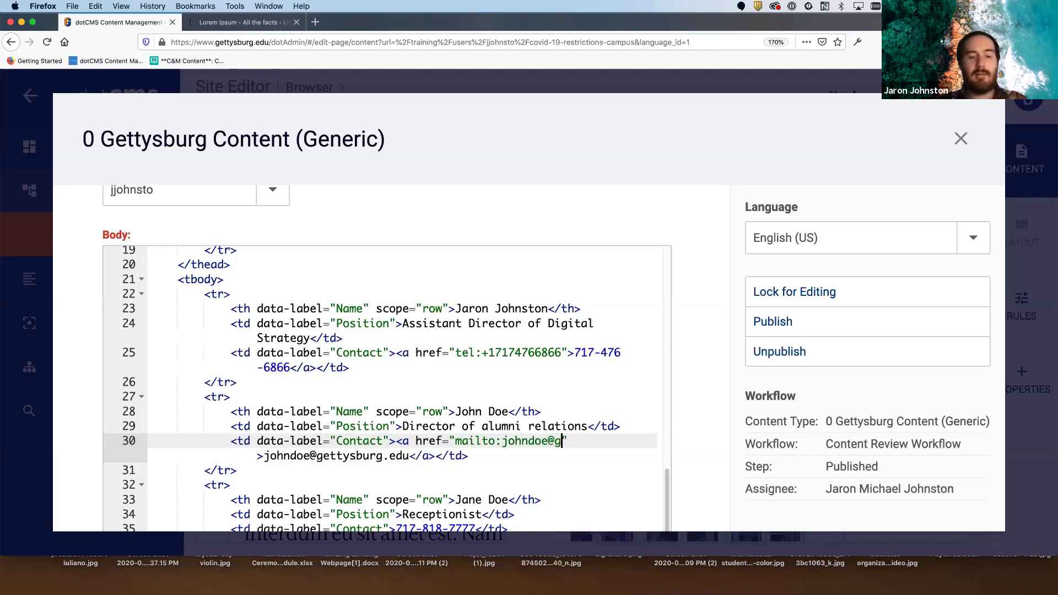
pyautogui.write('.edu')
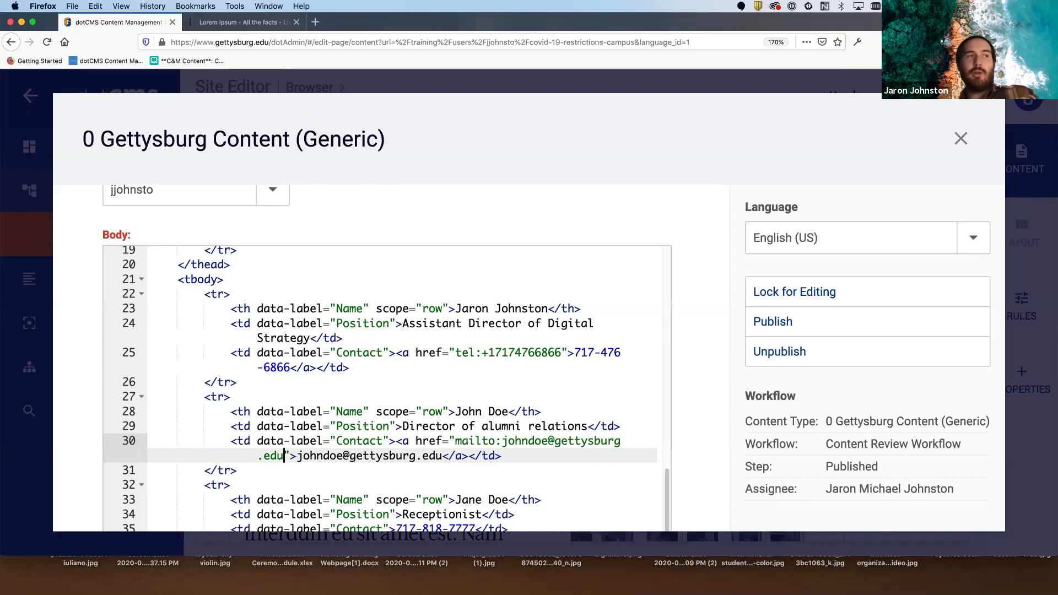
pyautogui.click(540, 441)
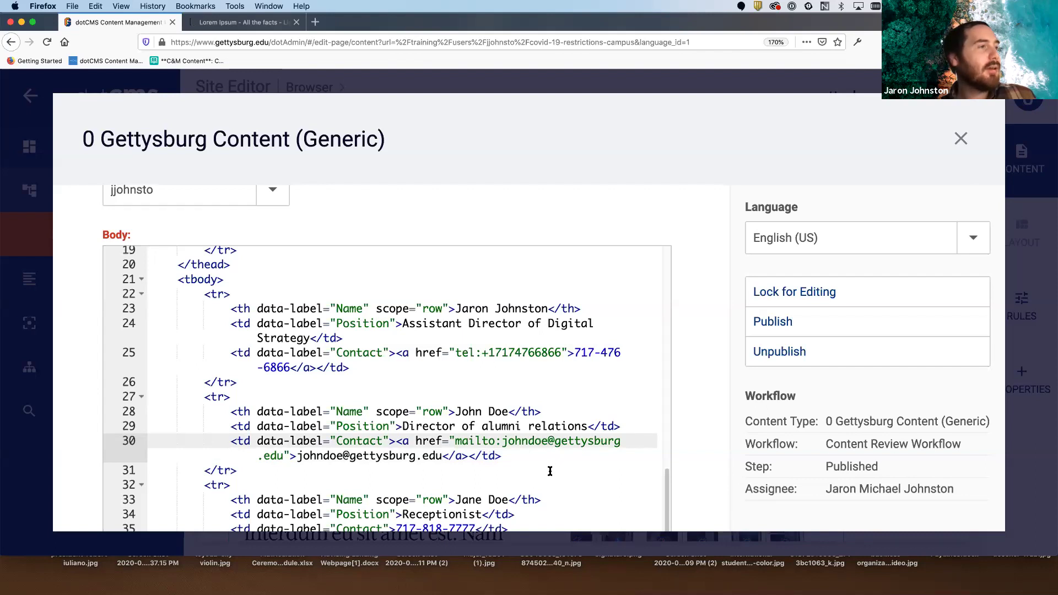
pyautogui.scroll(-2, 592, 429)
# - Lock and save the edited table content, close the editor, and zoom the browser back out
pyautogui.click(862, 289)
pyautogui.click(773, 353)
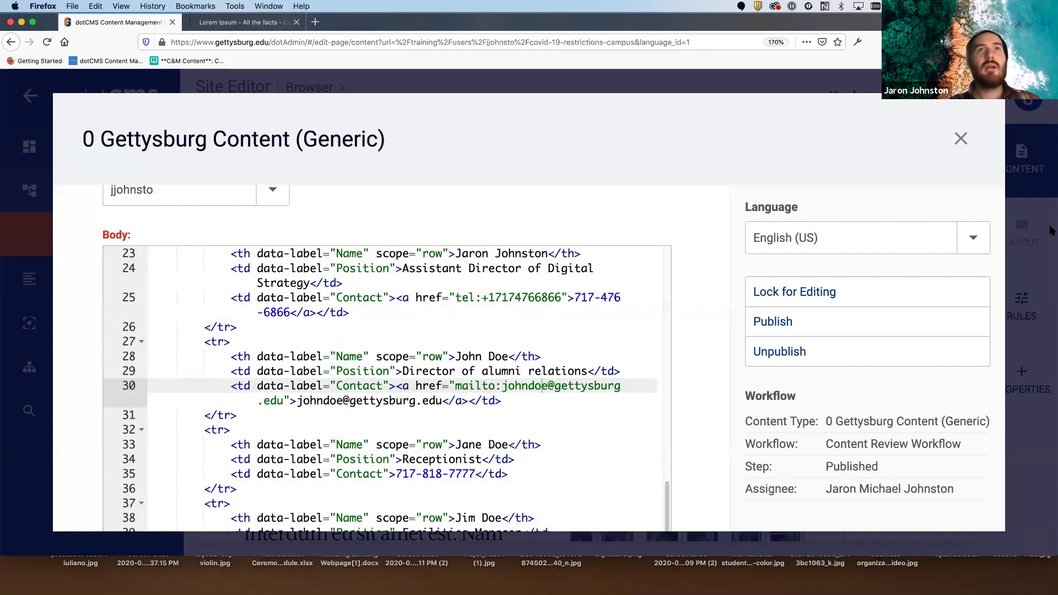
pyautogui.click(962, 140)
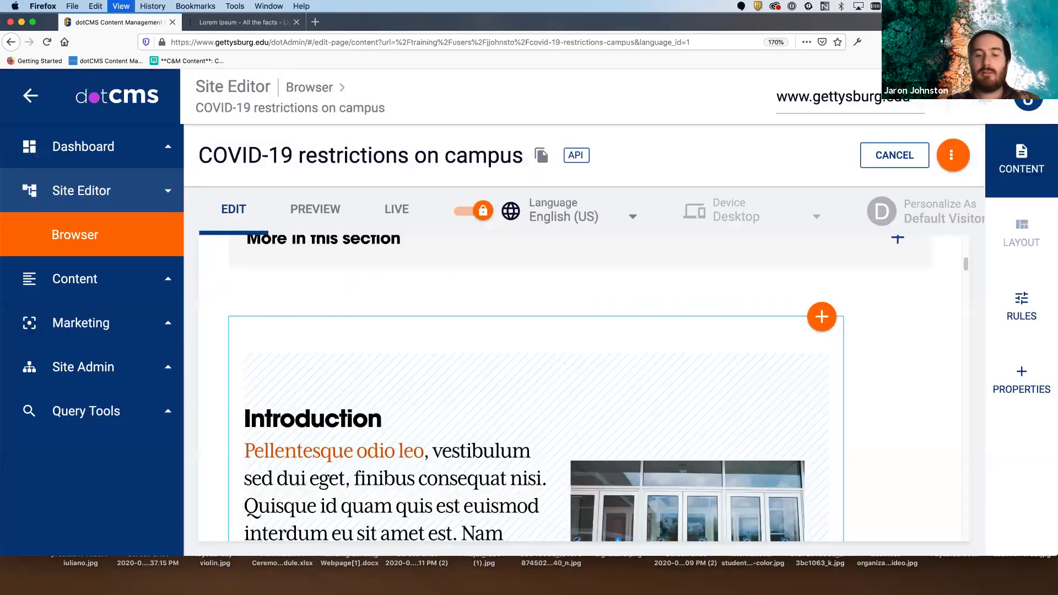
pyautogui.press('super+minus')
pyautogui.press('super+minus')
pyautogui.press('super+minus')
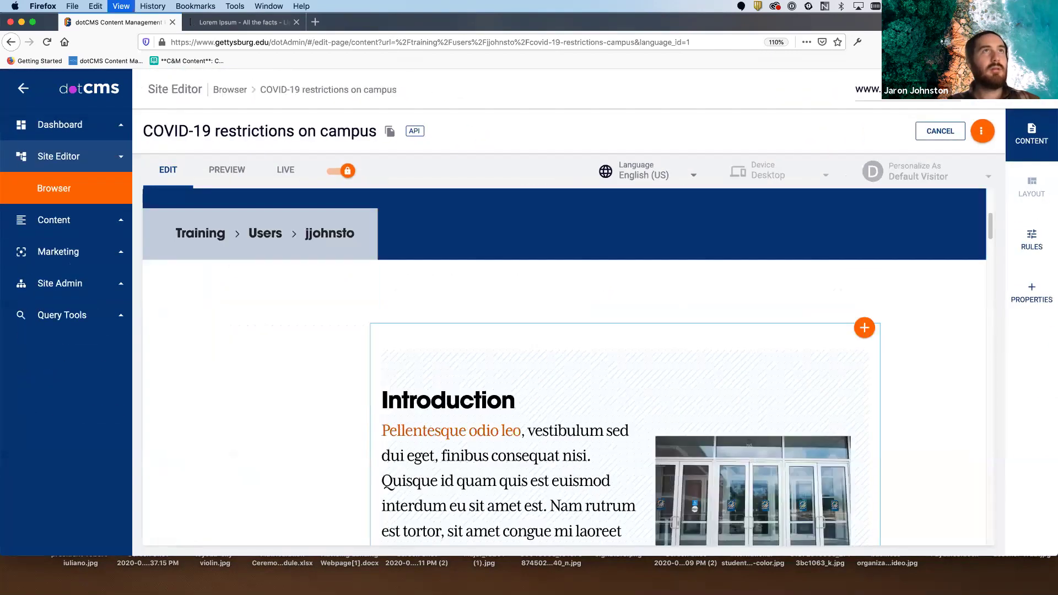
pyautogui.press('super+minus')
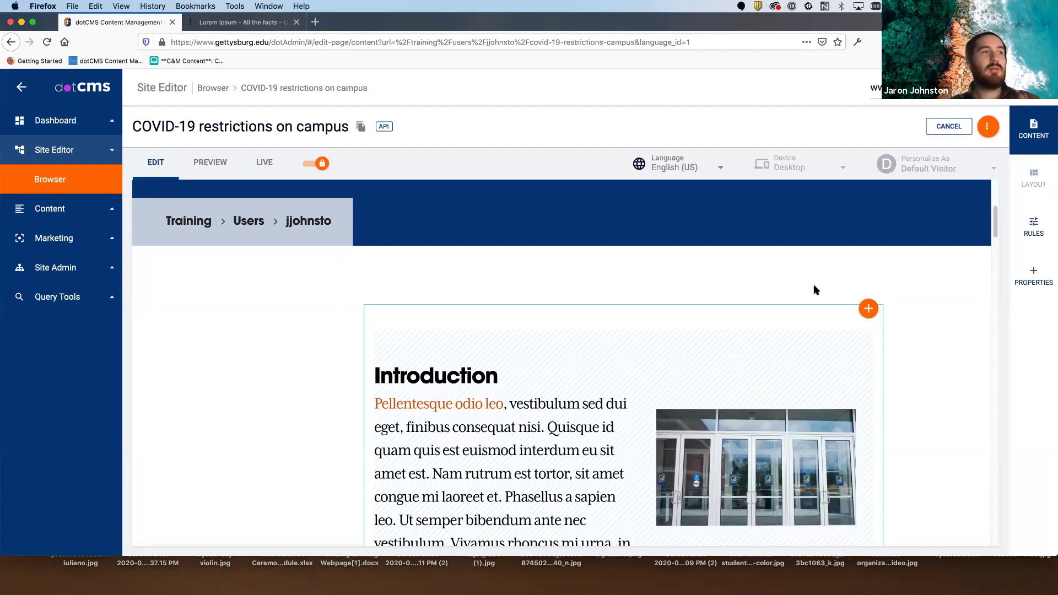
pyautogui.press('super+minus')
pyautogui.scroll(-3, 599, 227)
# - Preview the page and scroll to the staff table to check the phone and e-mail links
pyautogui.click(202, 154)
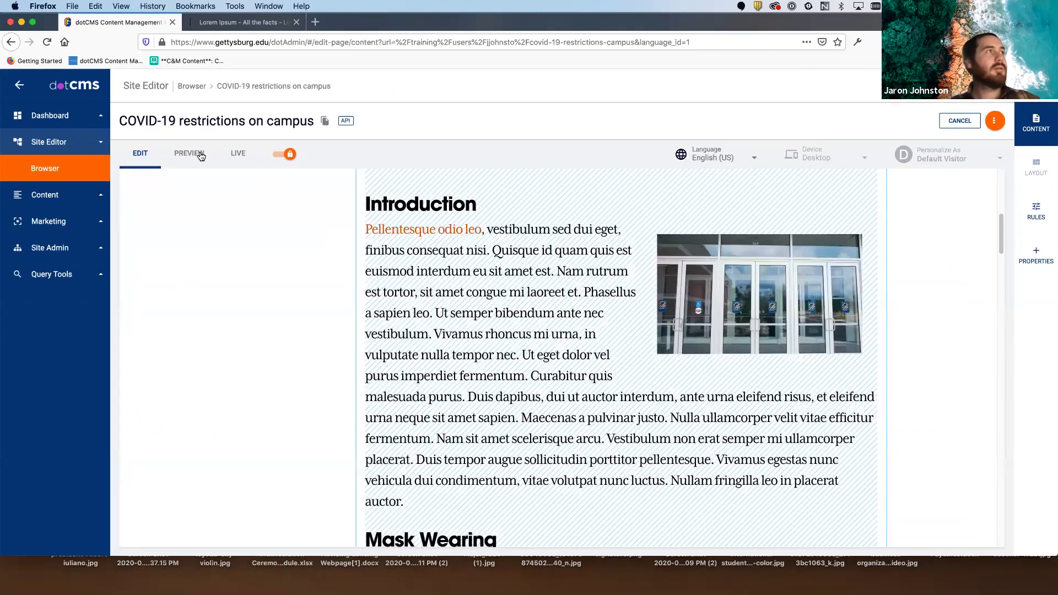
pyautogui.scroll(-10, 668, 260)
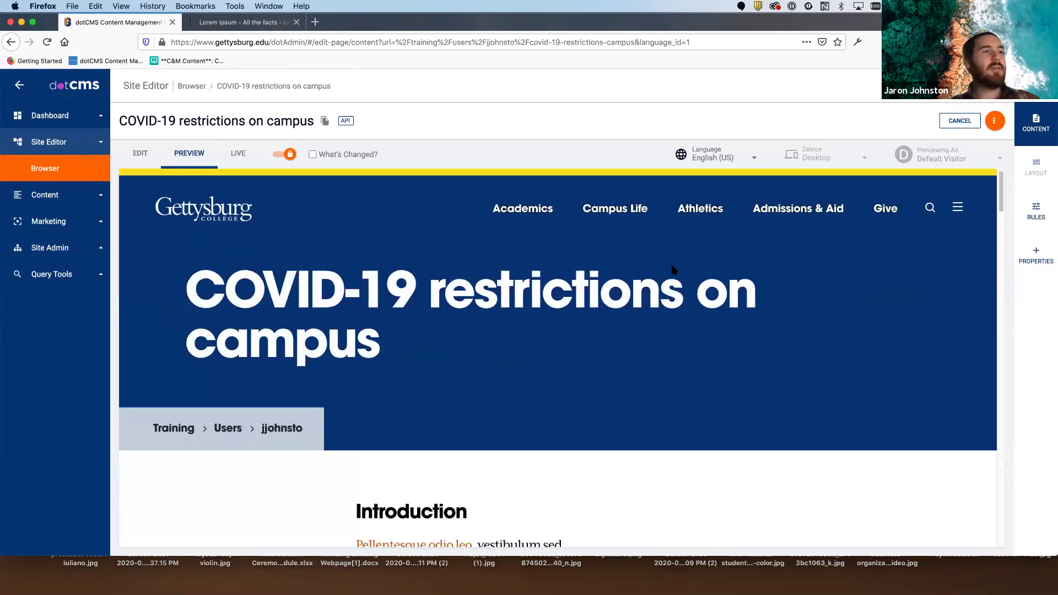
pyautogui.scroll(-10, 672, 267)
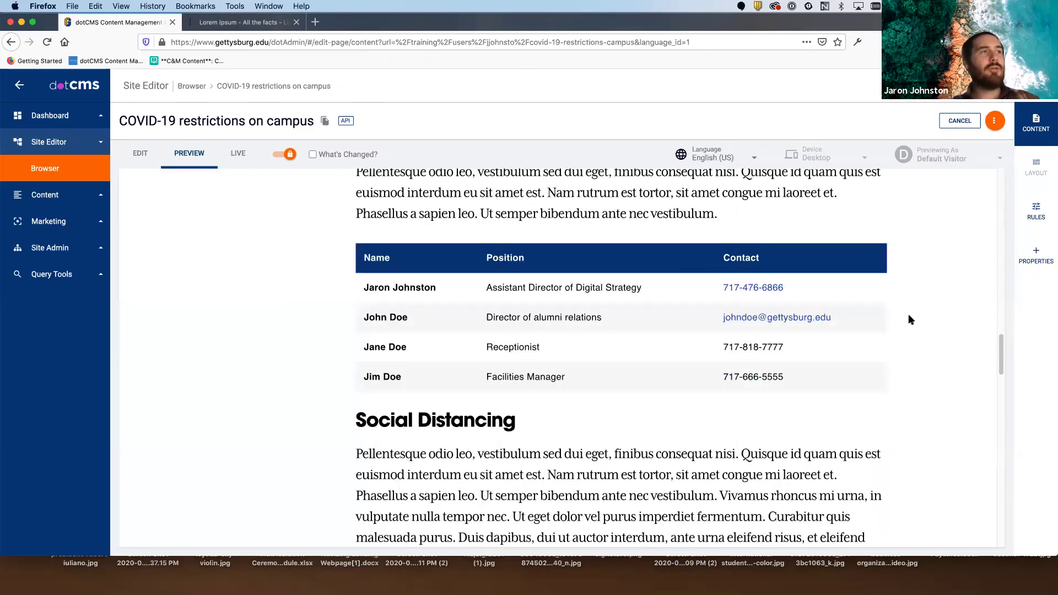
pyautogui.scroll(-8, 903, 321)
pyautogui.scroll(-10, 910, 319)
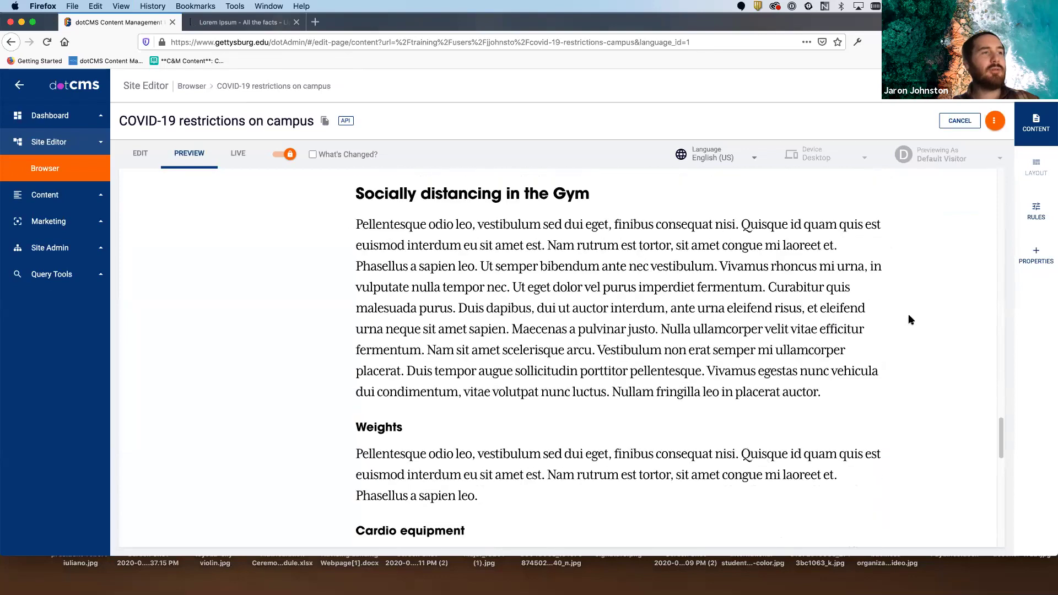
pyautogui.scroll(10, 910, 320)
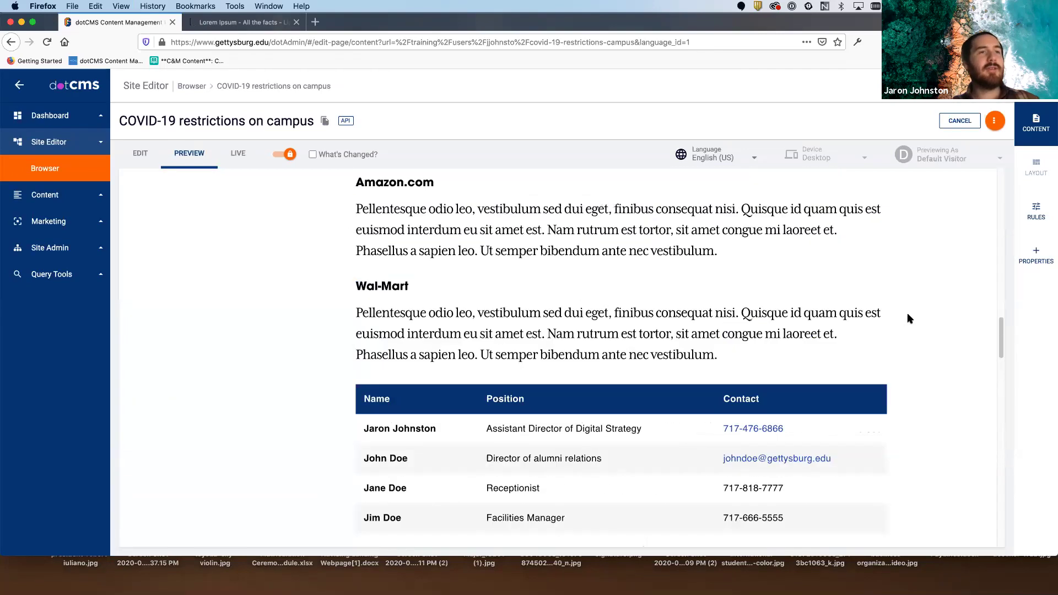
pyautogui.scroll(-3, 909, 318)
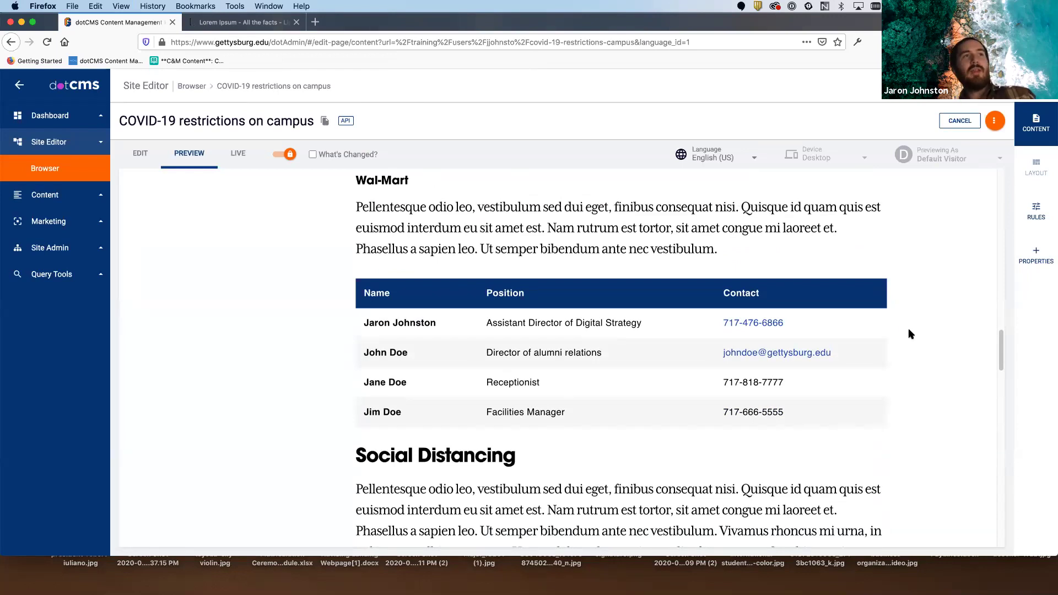
pyautogui.scroll(10, 921, 341)
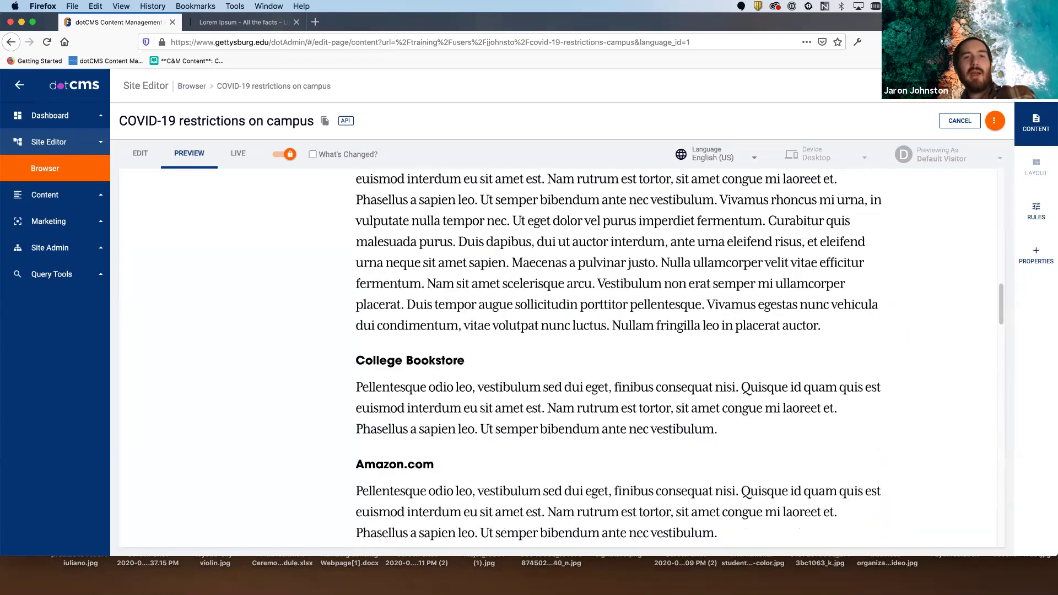